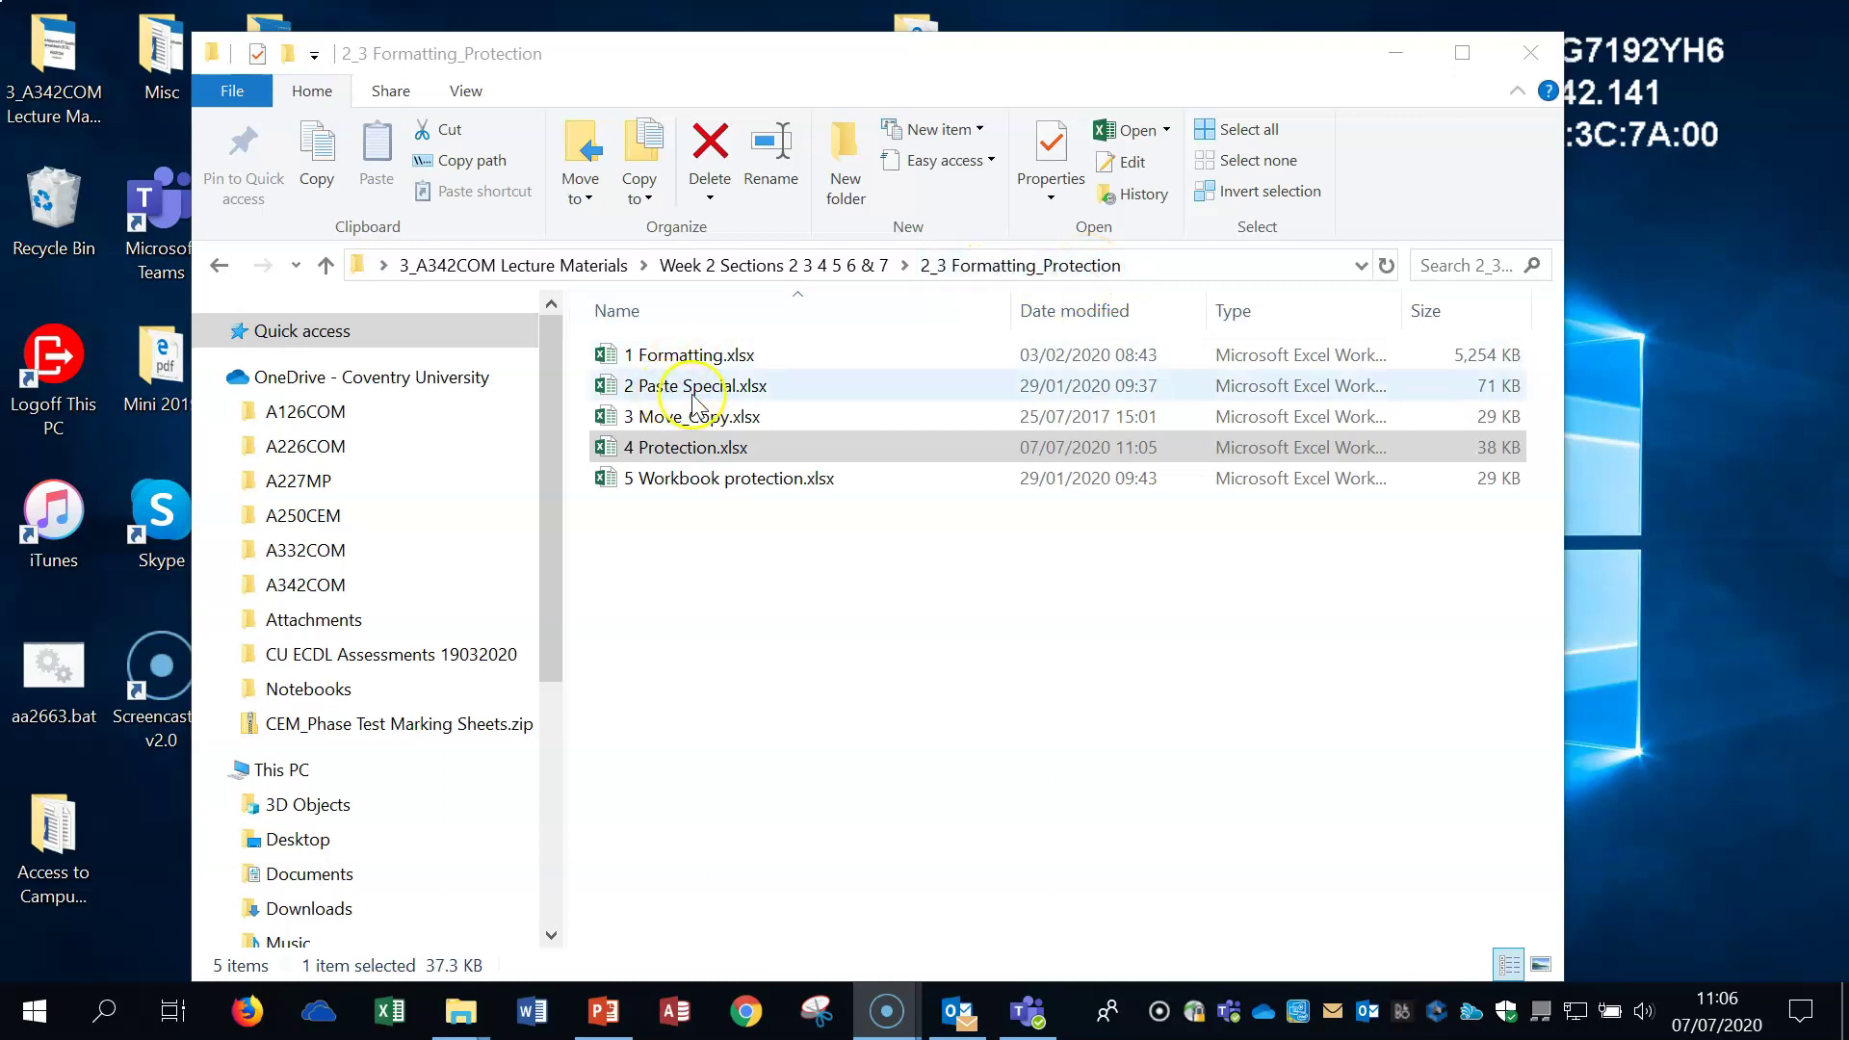
# Open the workbook 4 Protection.xlsx from the 2_3 Formatting_Protection folder.
pyautogui.click(742, 446)
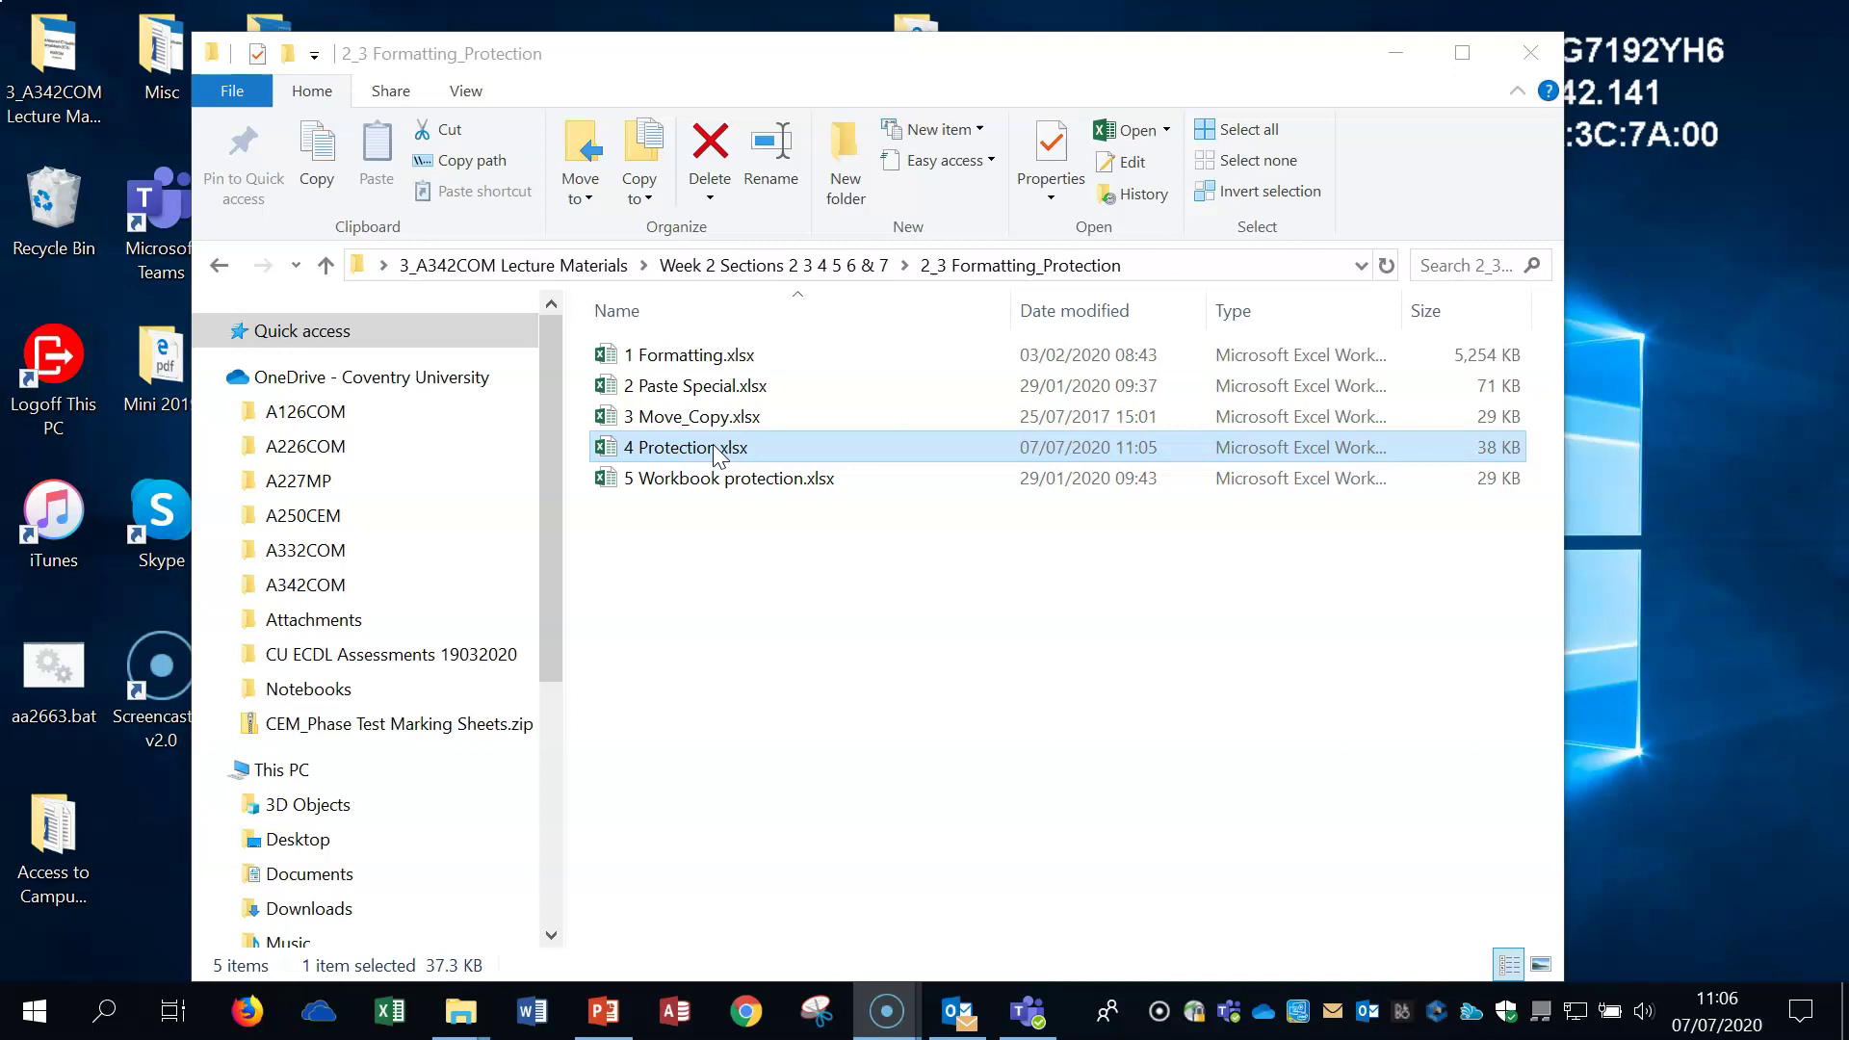
pyautogui.doubleClick(717, 452)
pyautogui.doubleClick(697, 453)
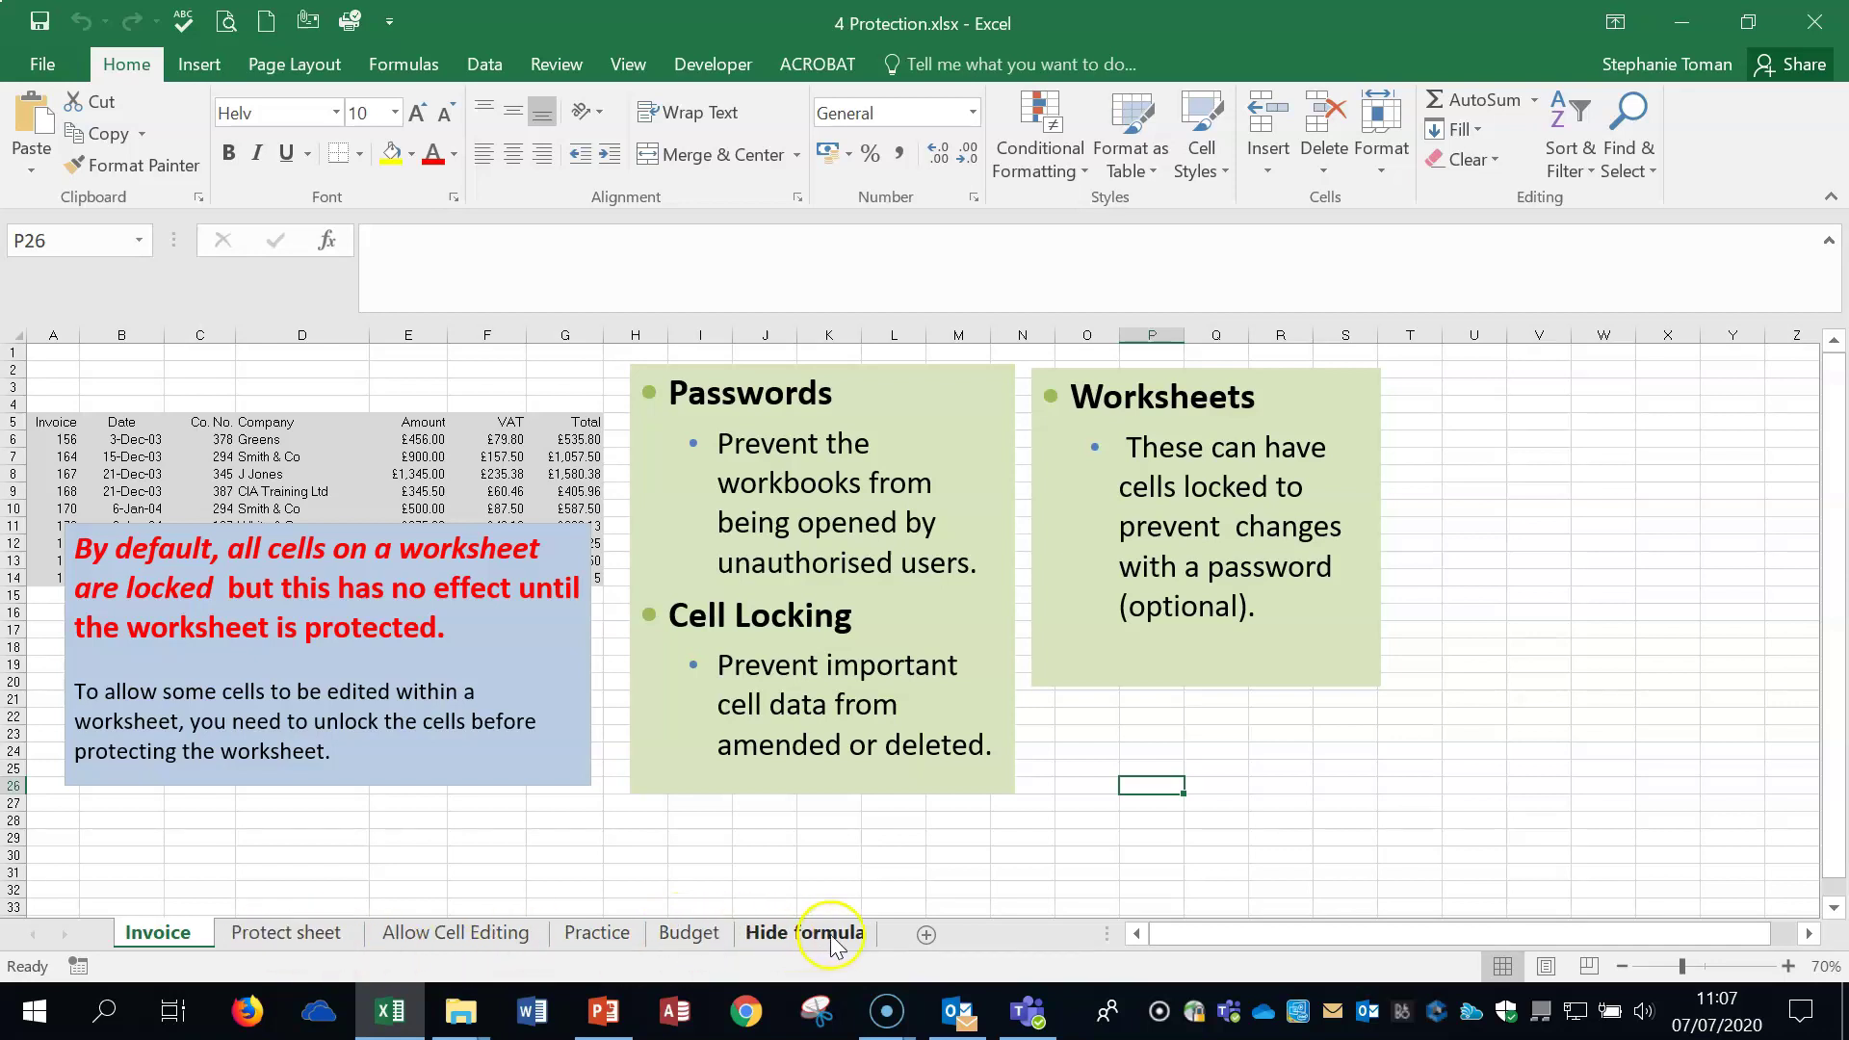
# Go to the Protect sheet worksheet and check the Locked setting for all its cells in the cell format options.
pyautogui.click(287, 932)
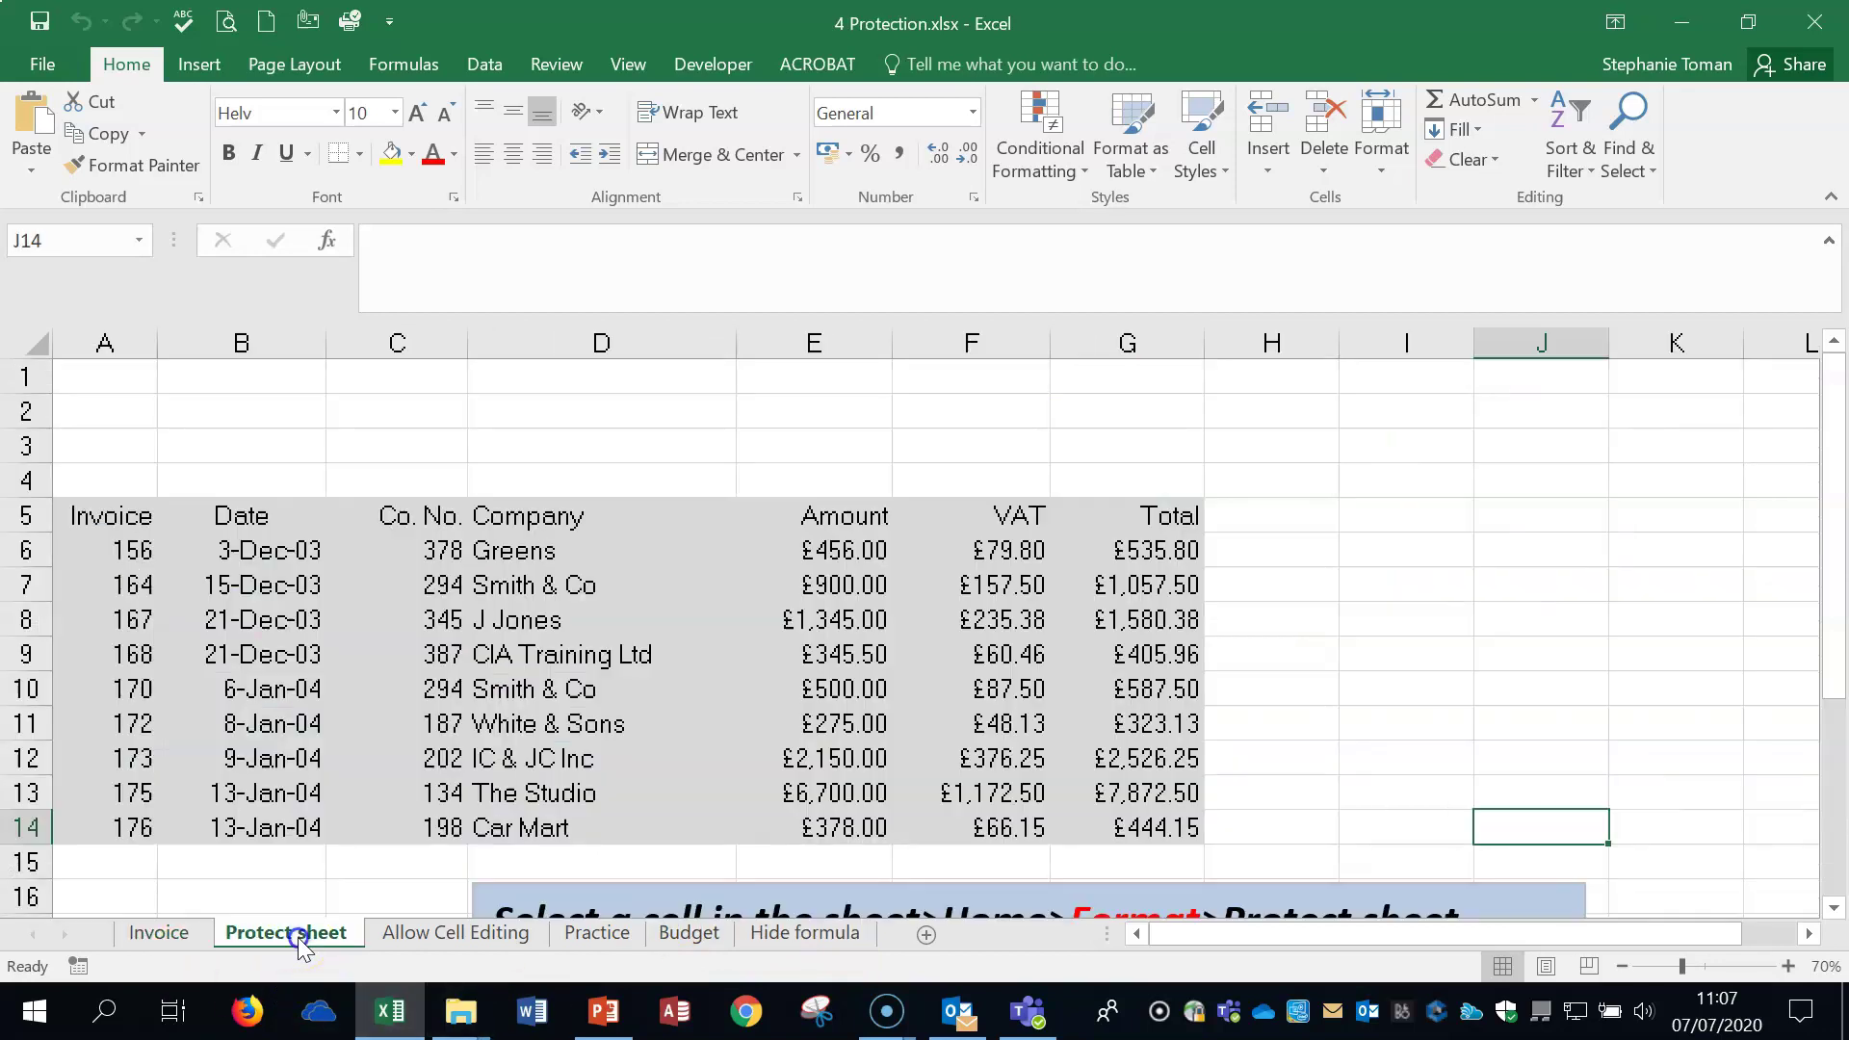
pyautogui.scroll(-1, 1723, 703)
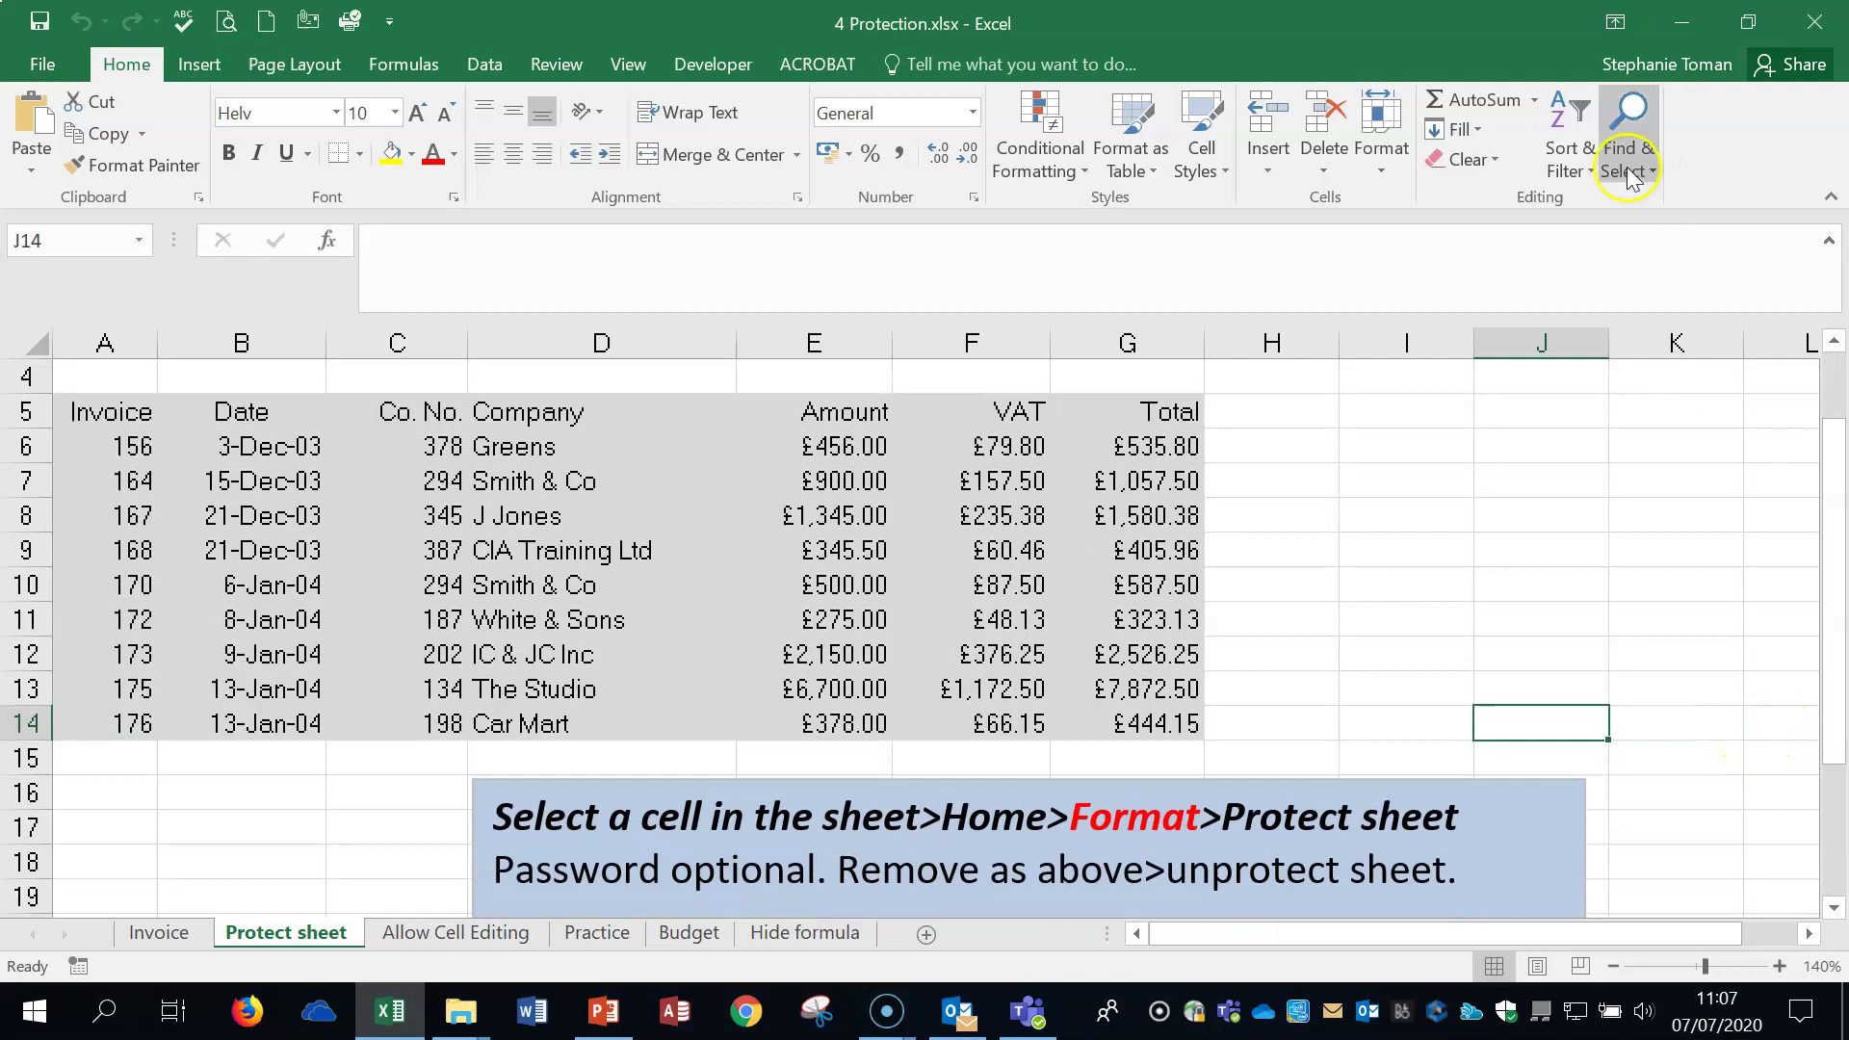
pyautogui.click(36, 341)
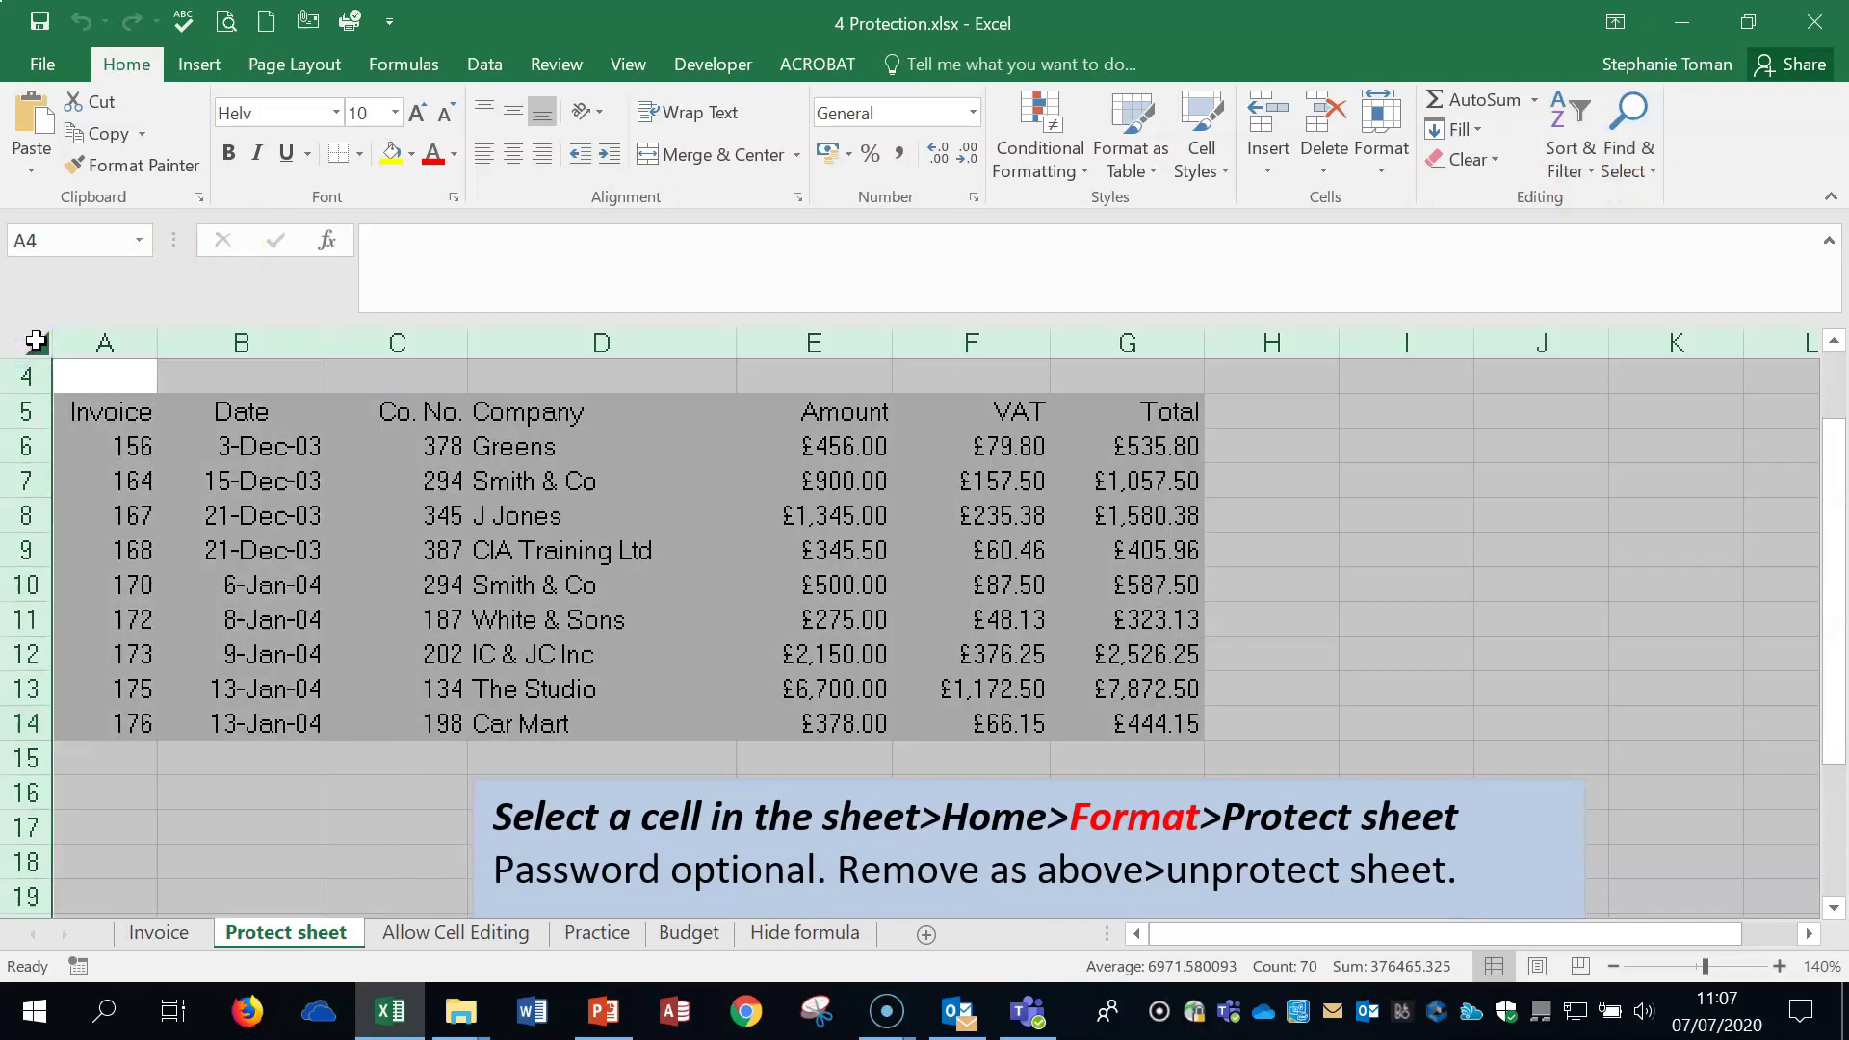
pyautogui.rightClick(1371, 535)
pyautogui.click(1520, 843)
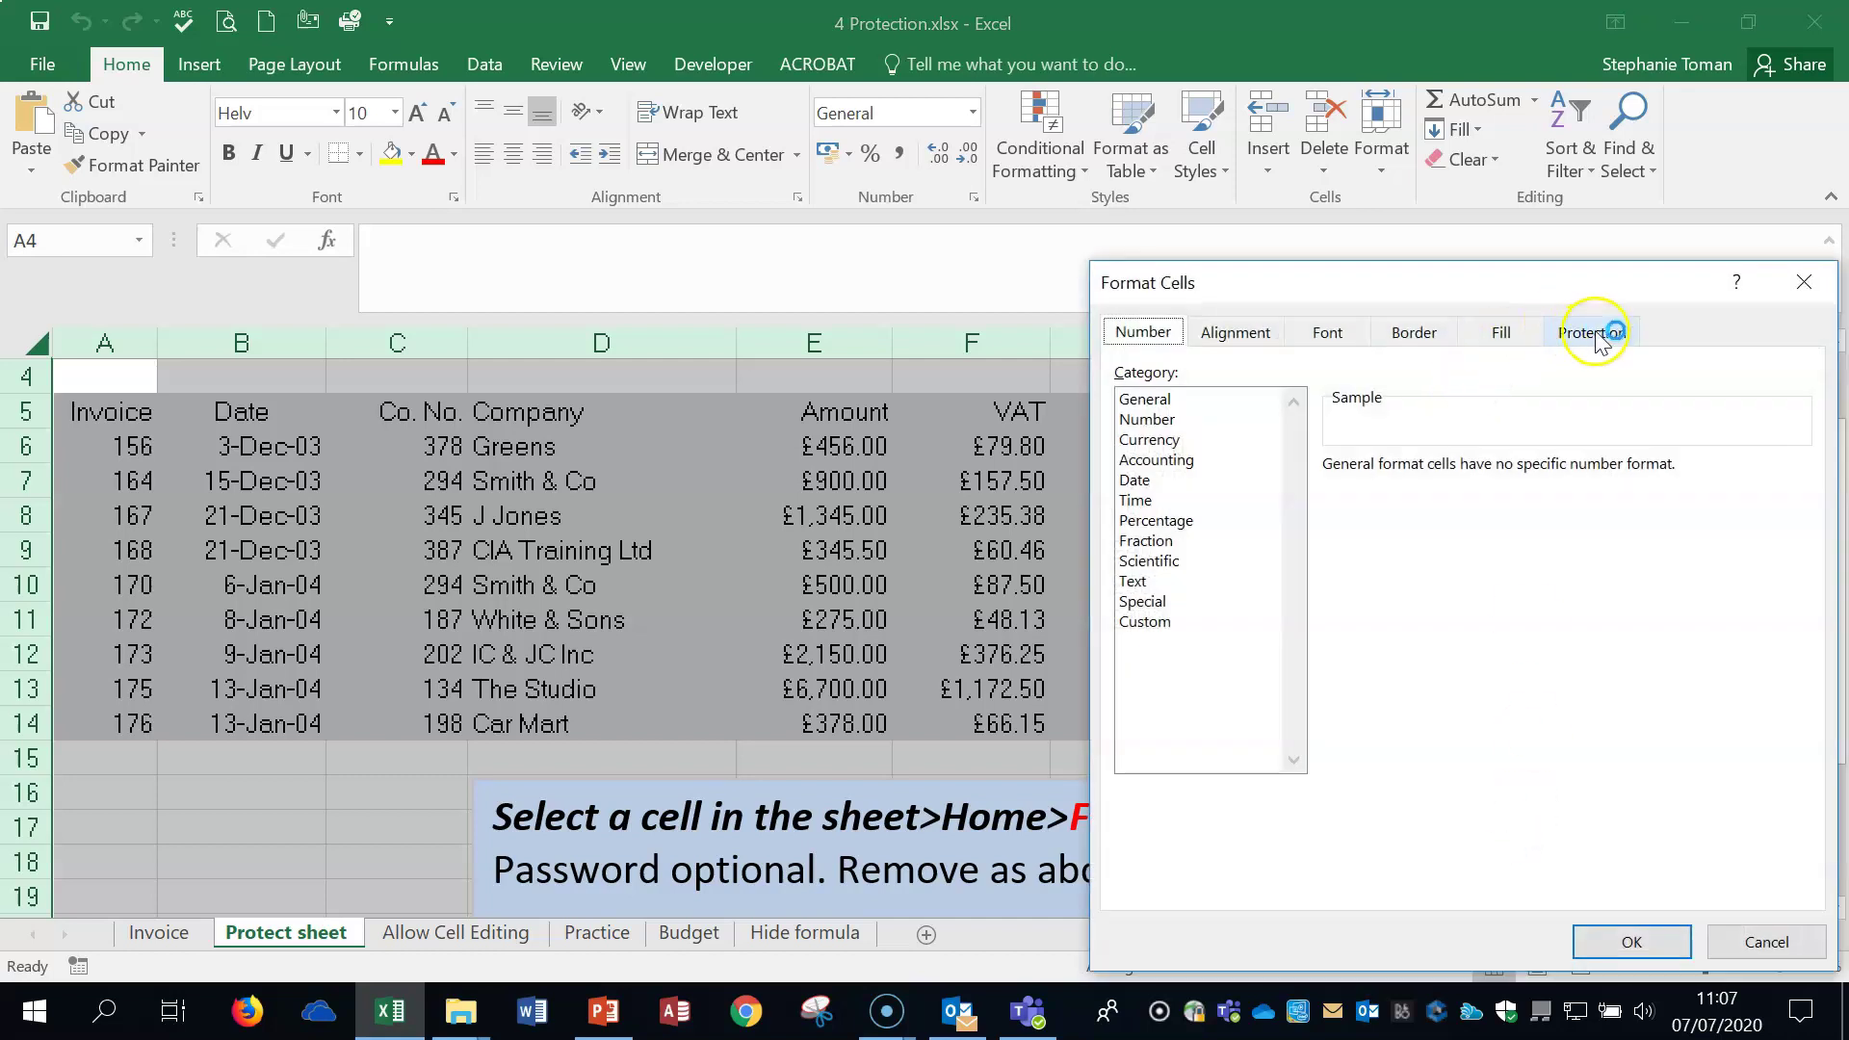
pyautogui.click(1593, 333)
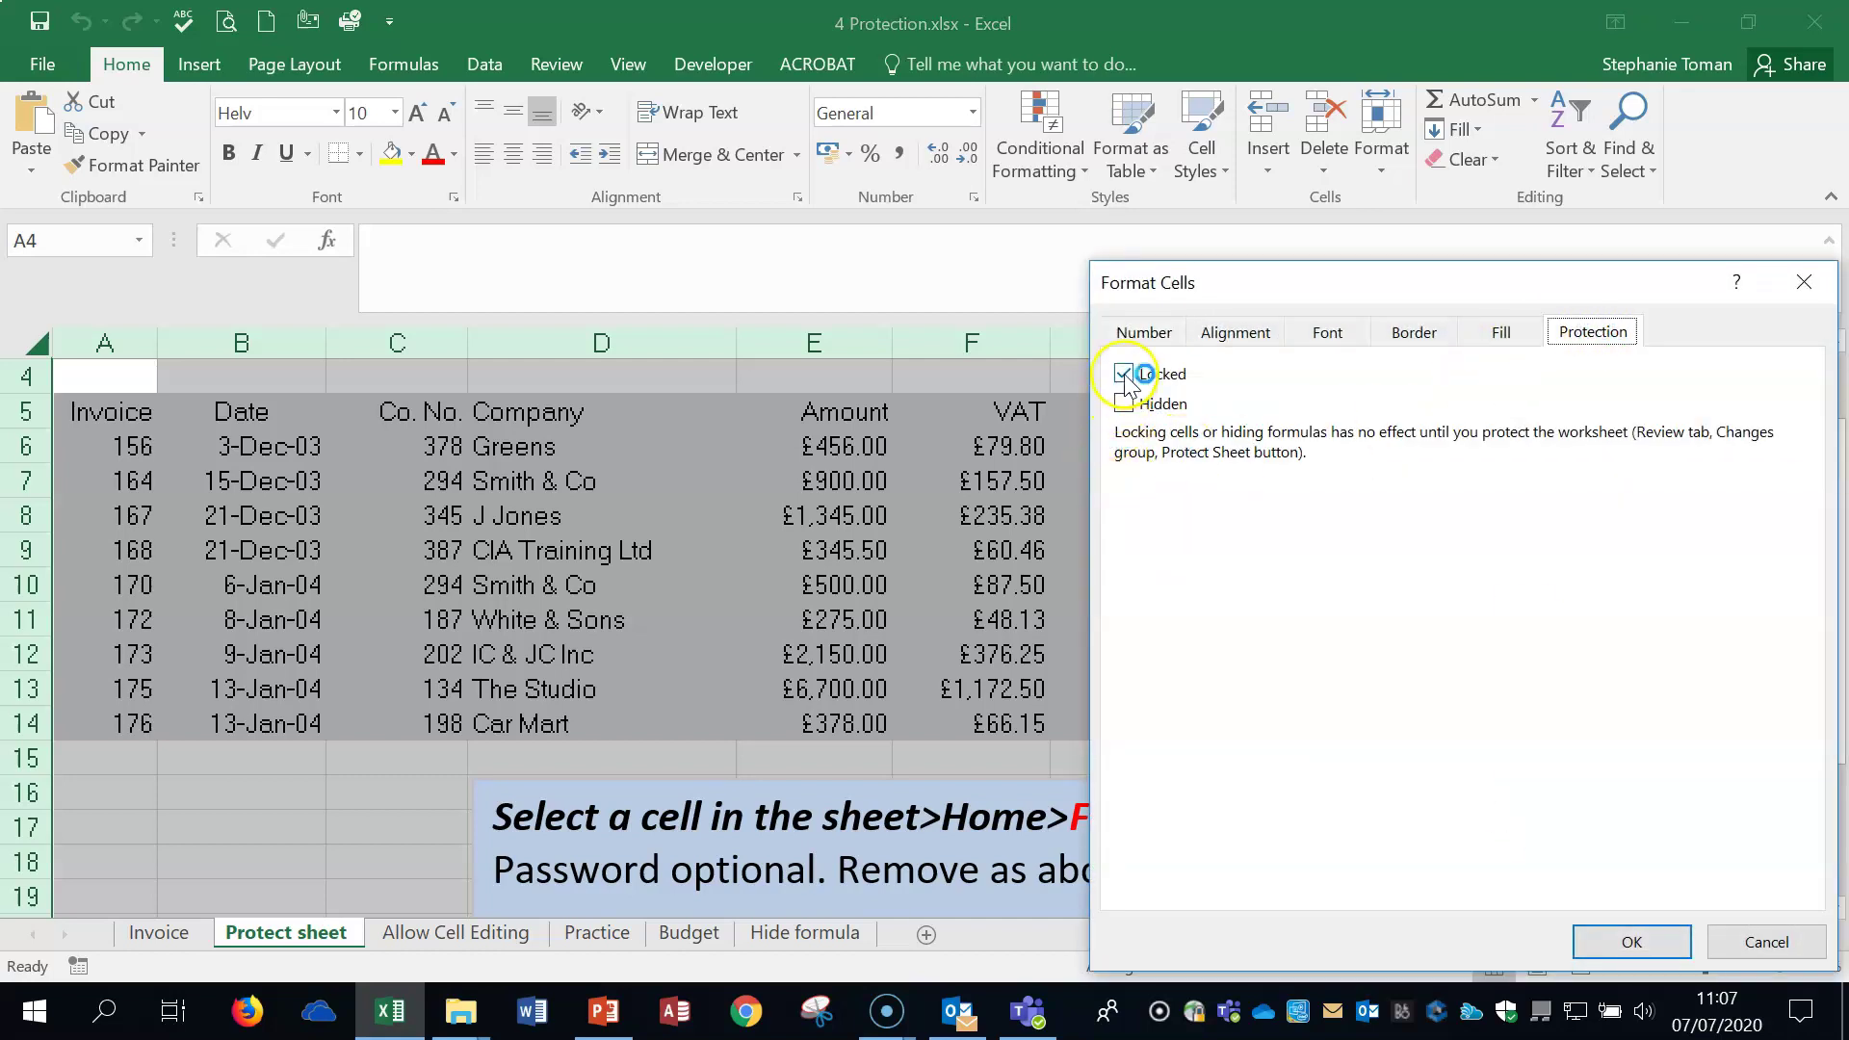
pyautogui.click(1803, 281)
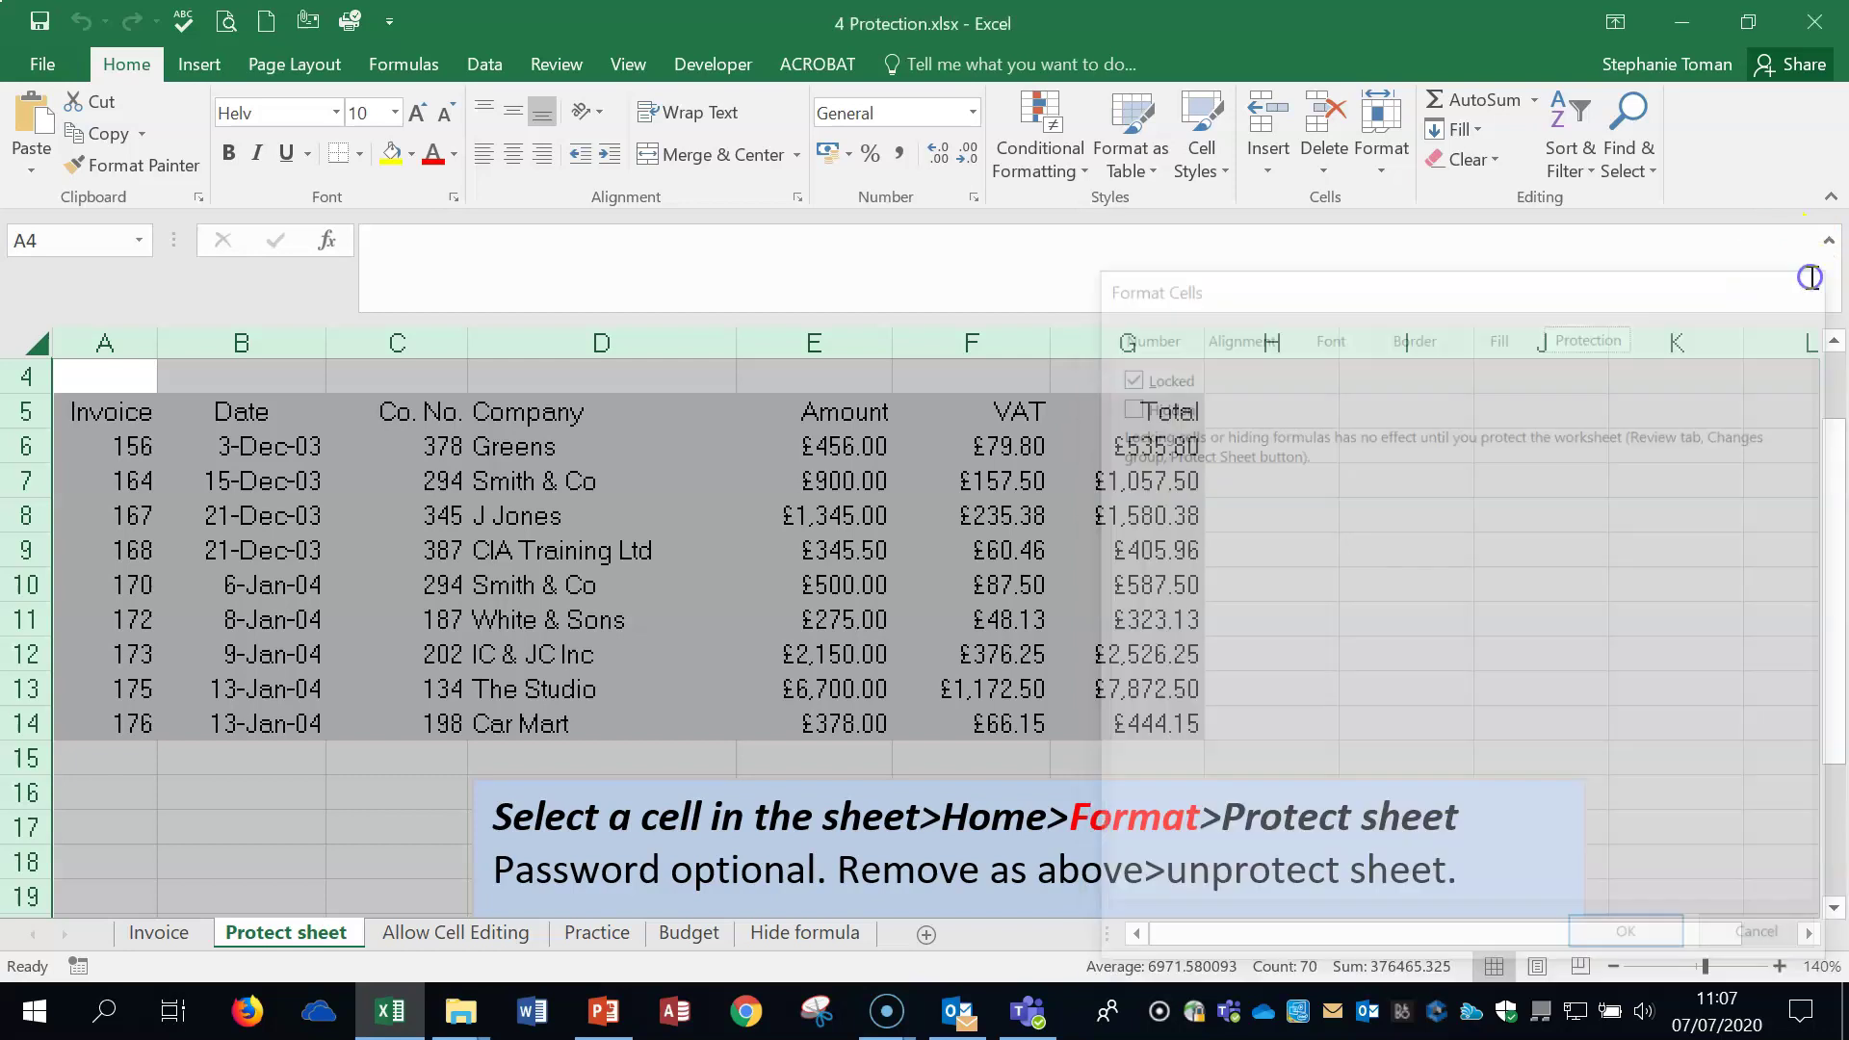
# Protect the Protect sheet worksheet without a password, keeping the default user permissions.
pyautogui.click(1599, 588)
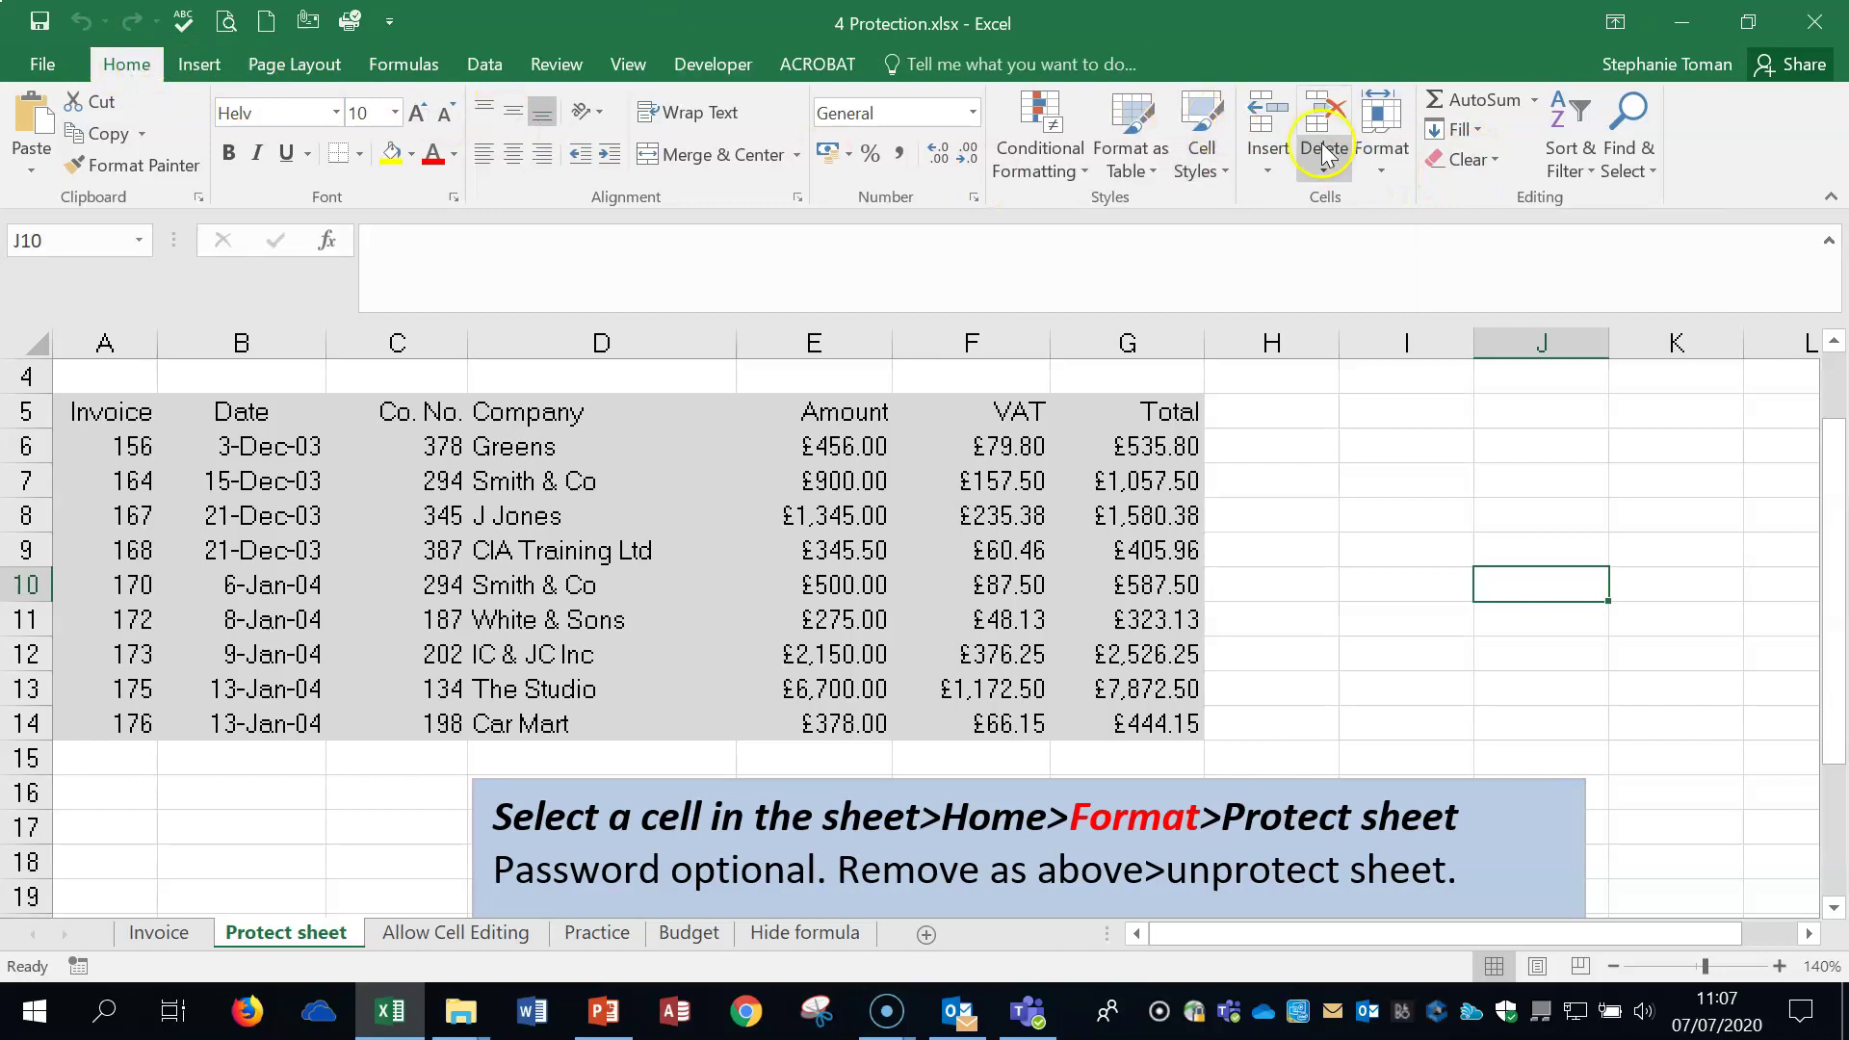
pyautogui.click(1386, 159)
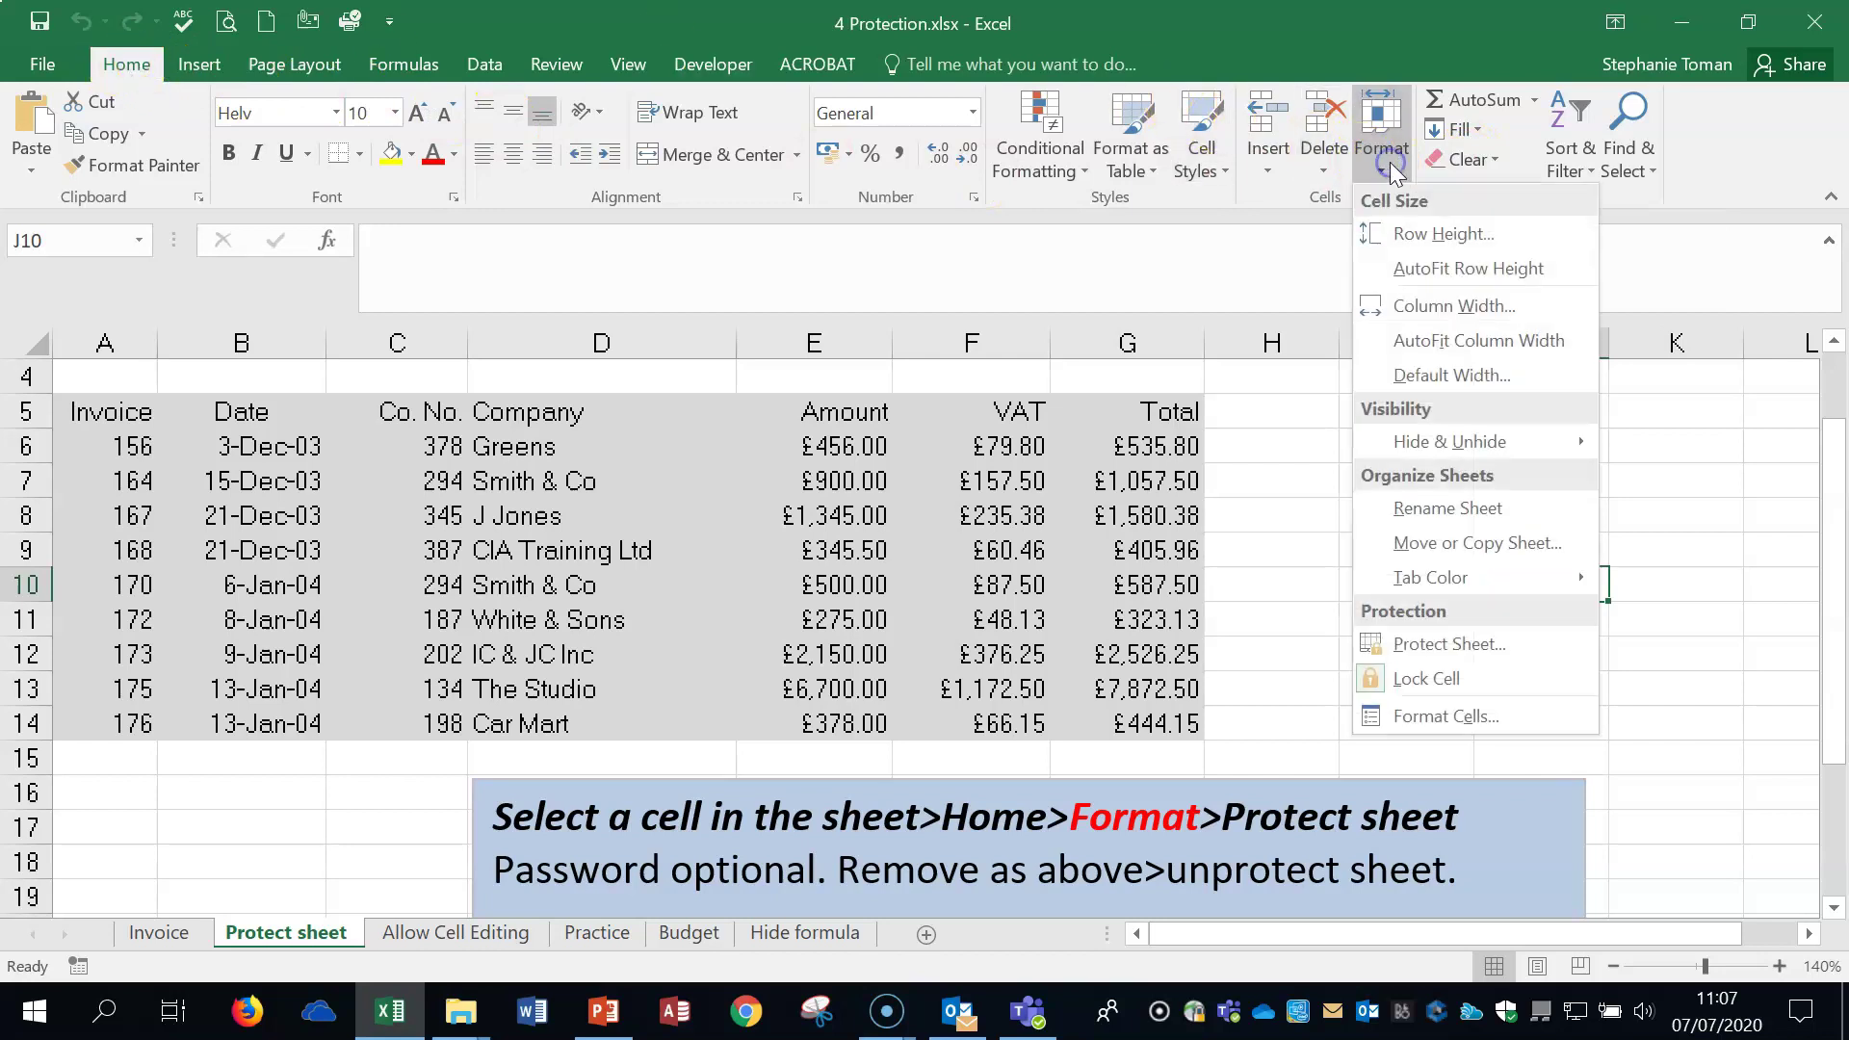
pyautogui.click(1495, 643)
pyautogui.click(1412, 514)
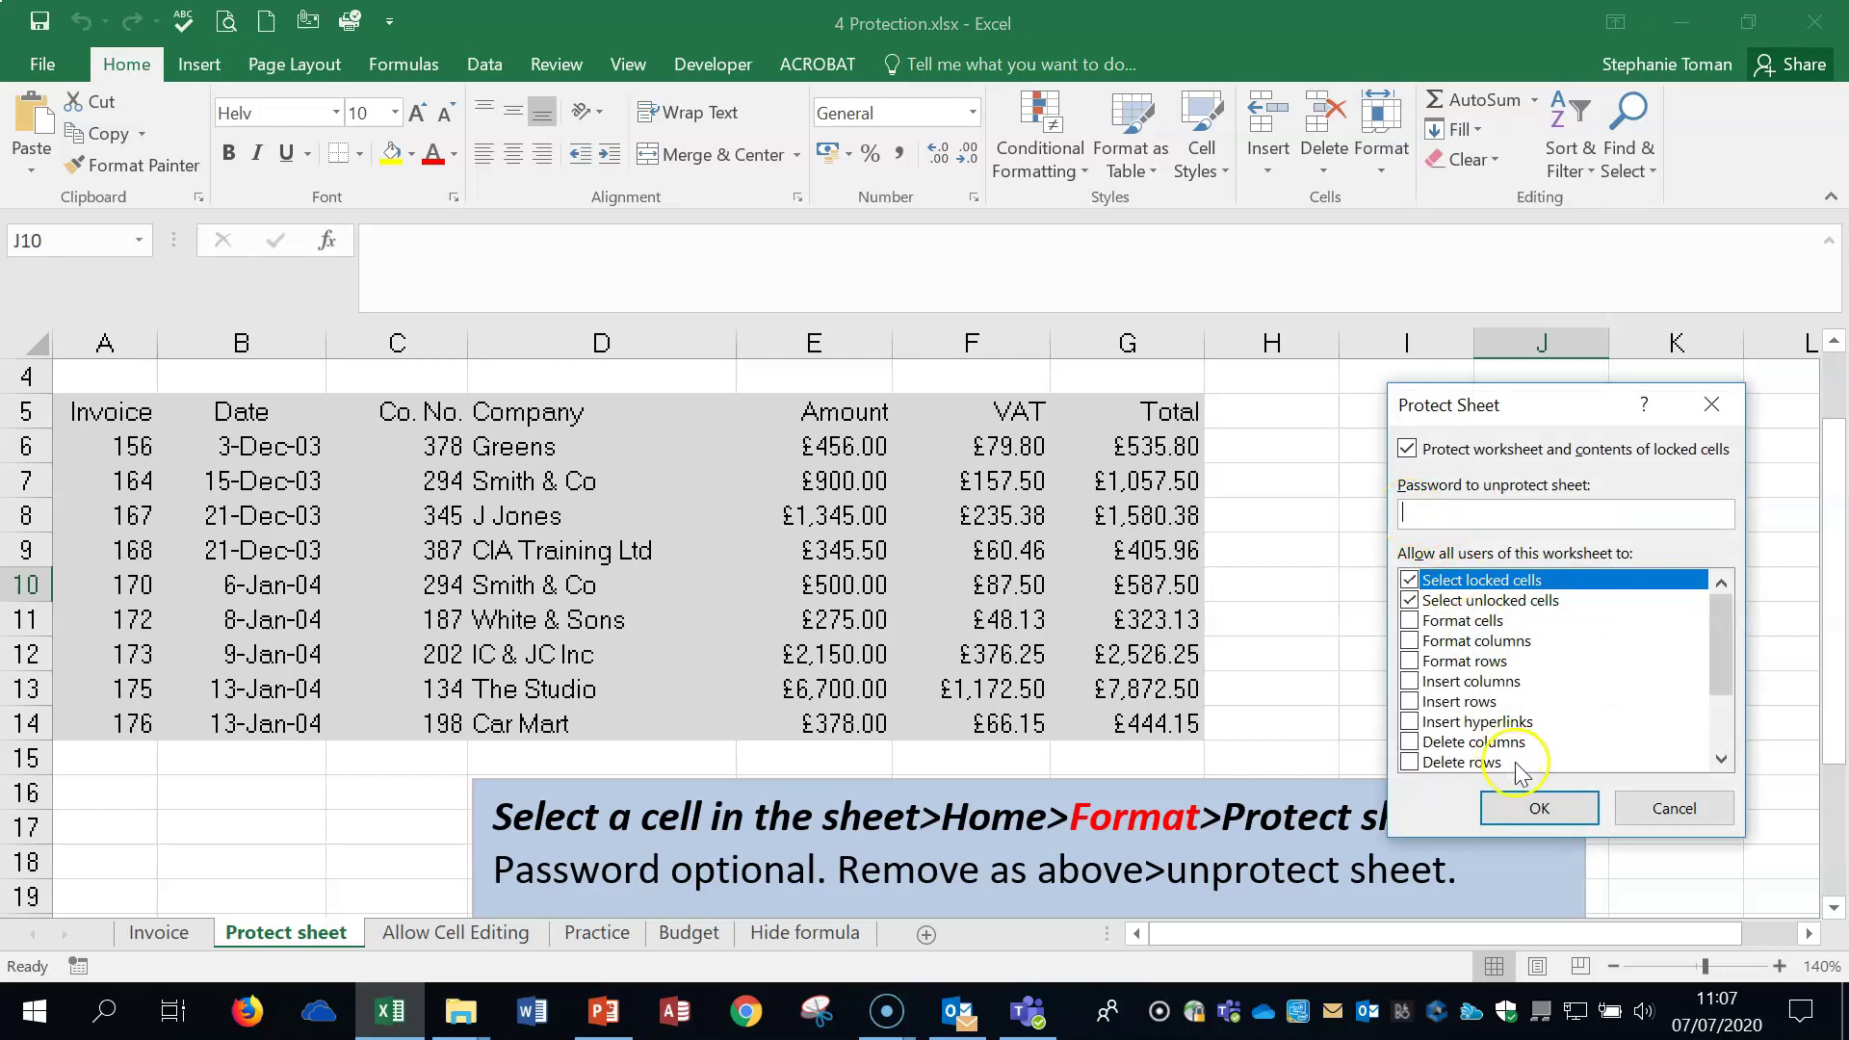
pyautogui.click(1524, 809)
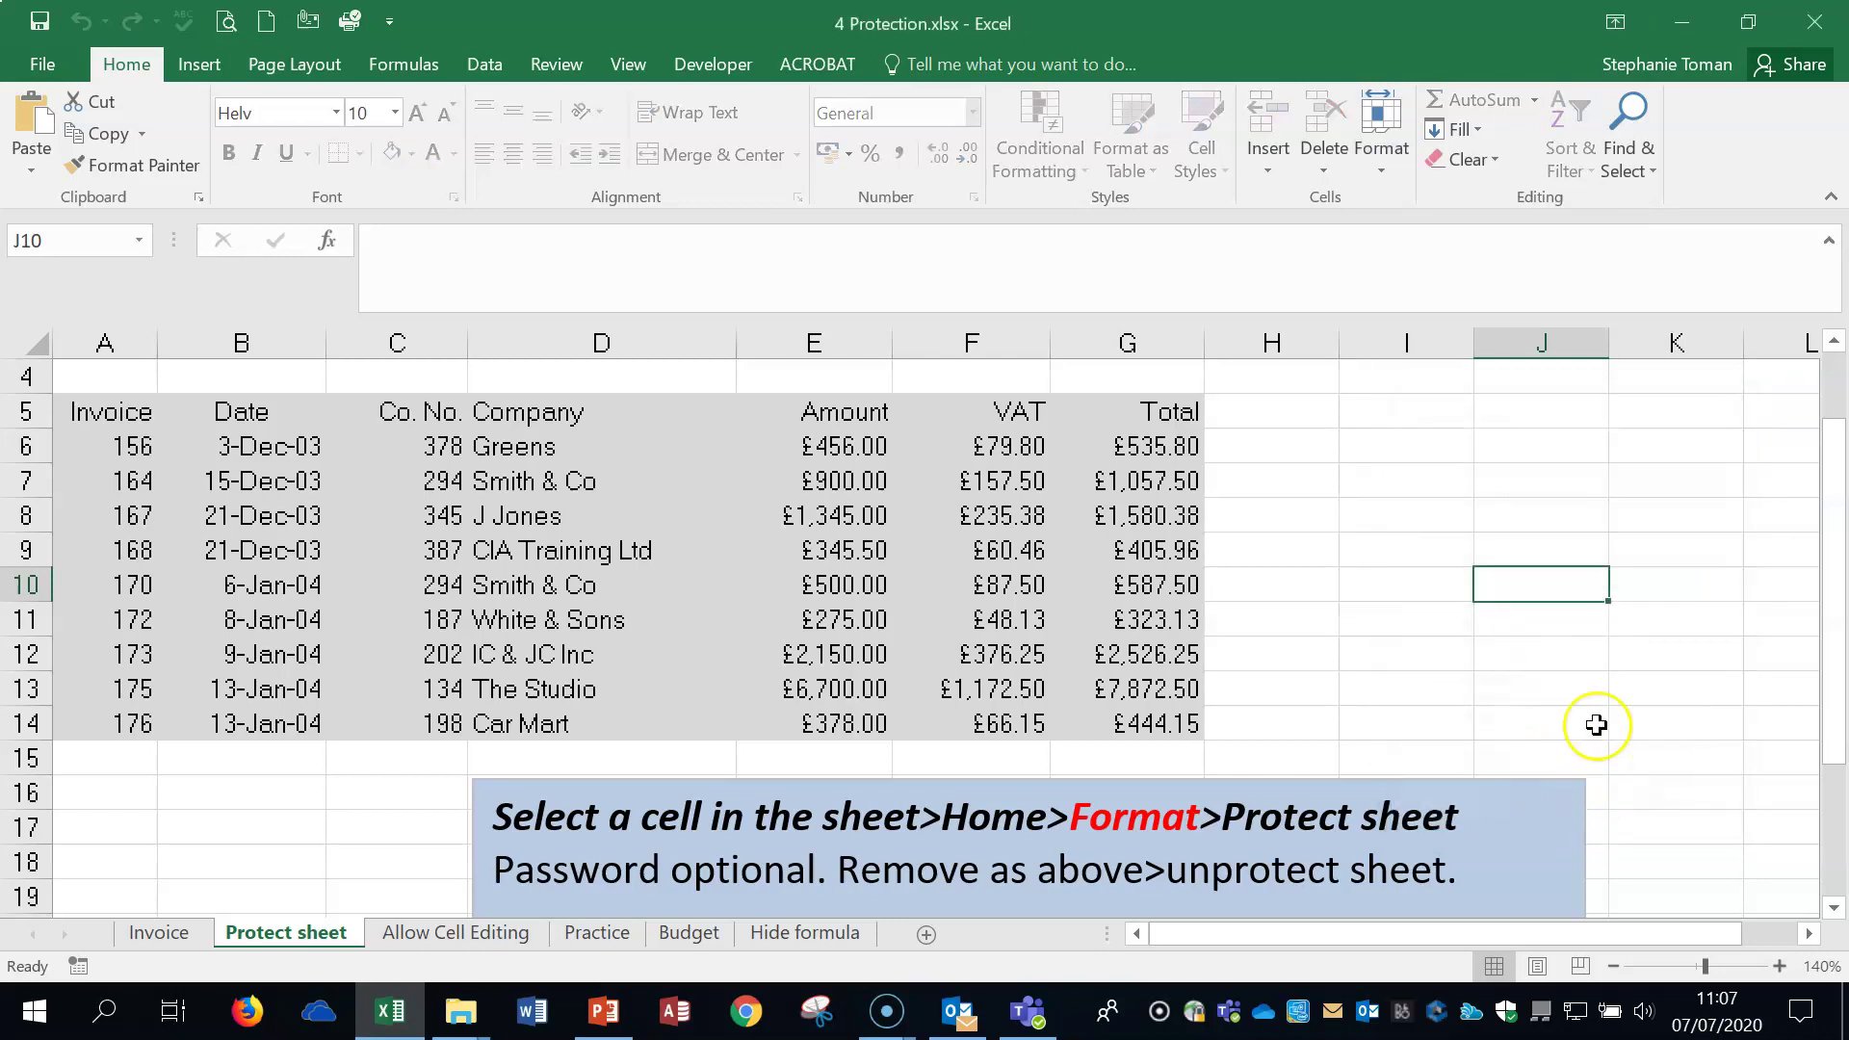
# Try to edit the company name in cell D10 of the protected sheet.
pyautogui.click(968, 587)
pyautogui.doubleClick(721, 588)
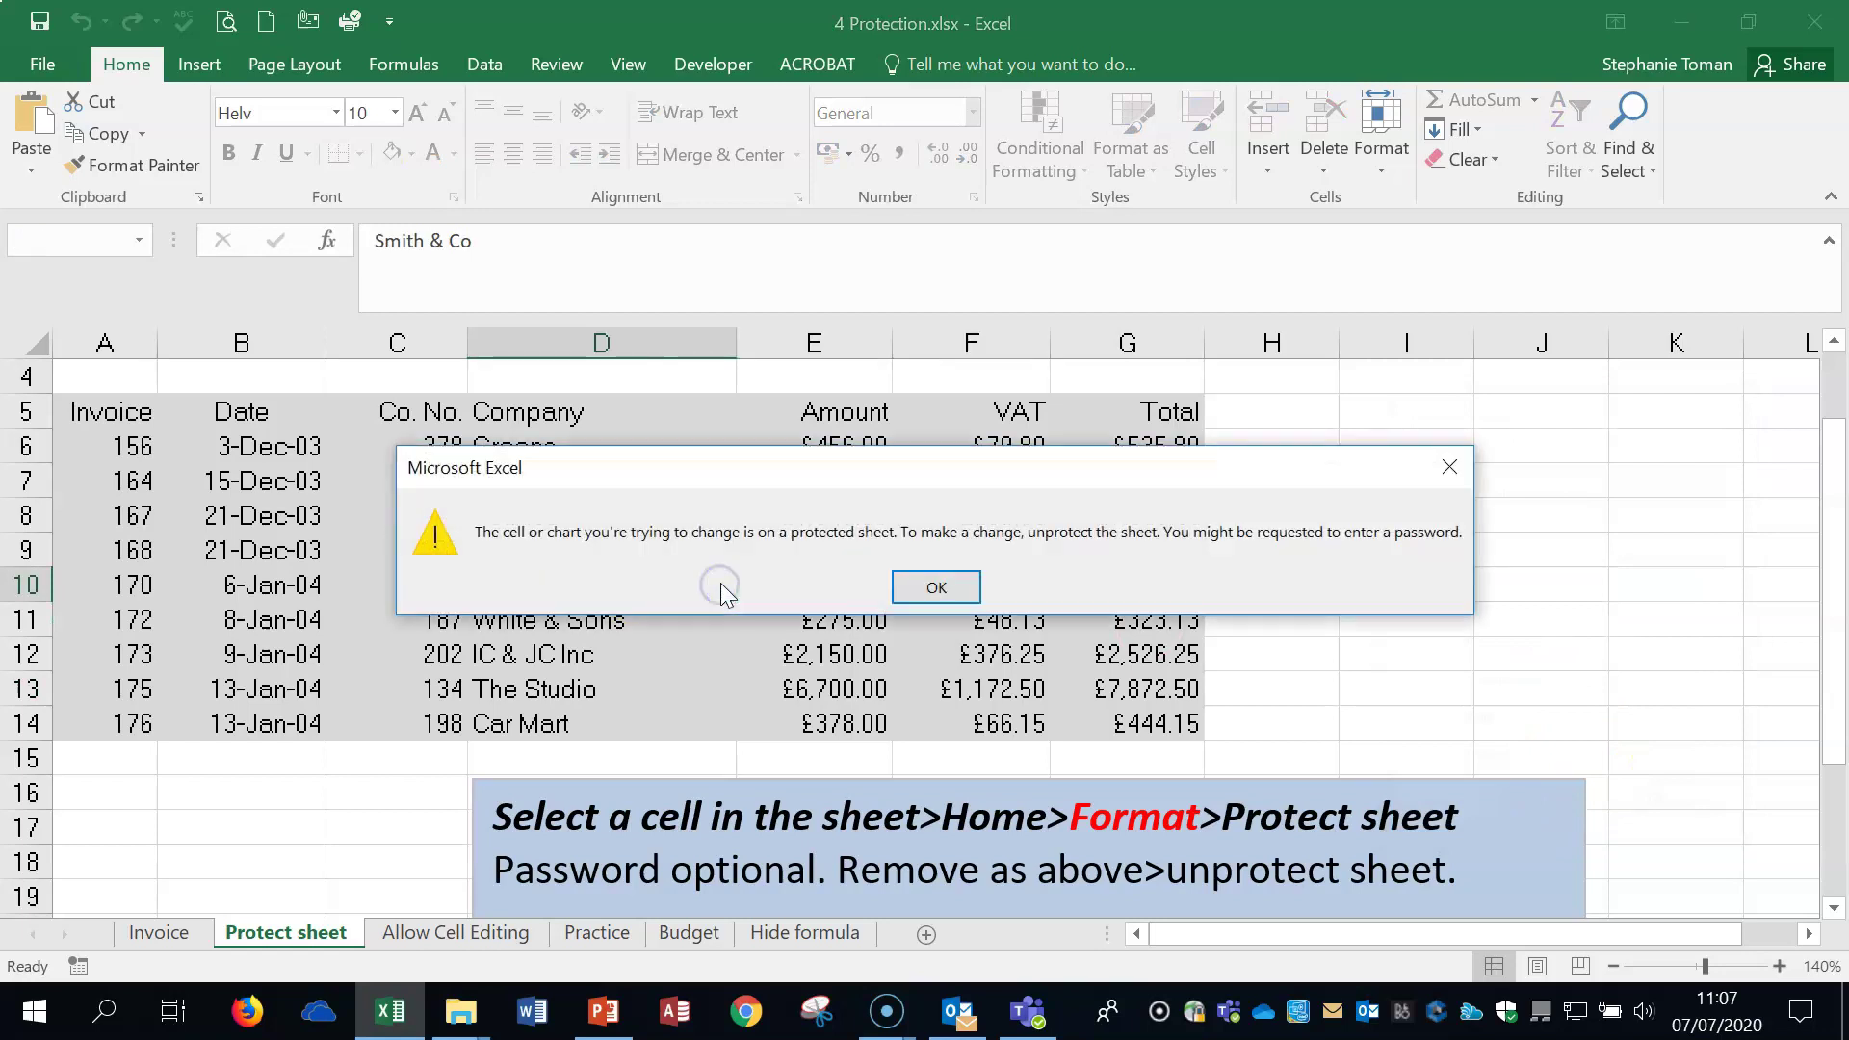
pyautogui.click(938, 584)
# Remove the protection from the Protect sheet worksheet.
pyautogui.click(1353, 590)
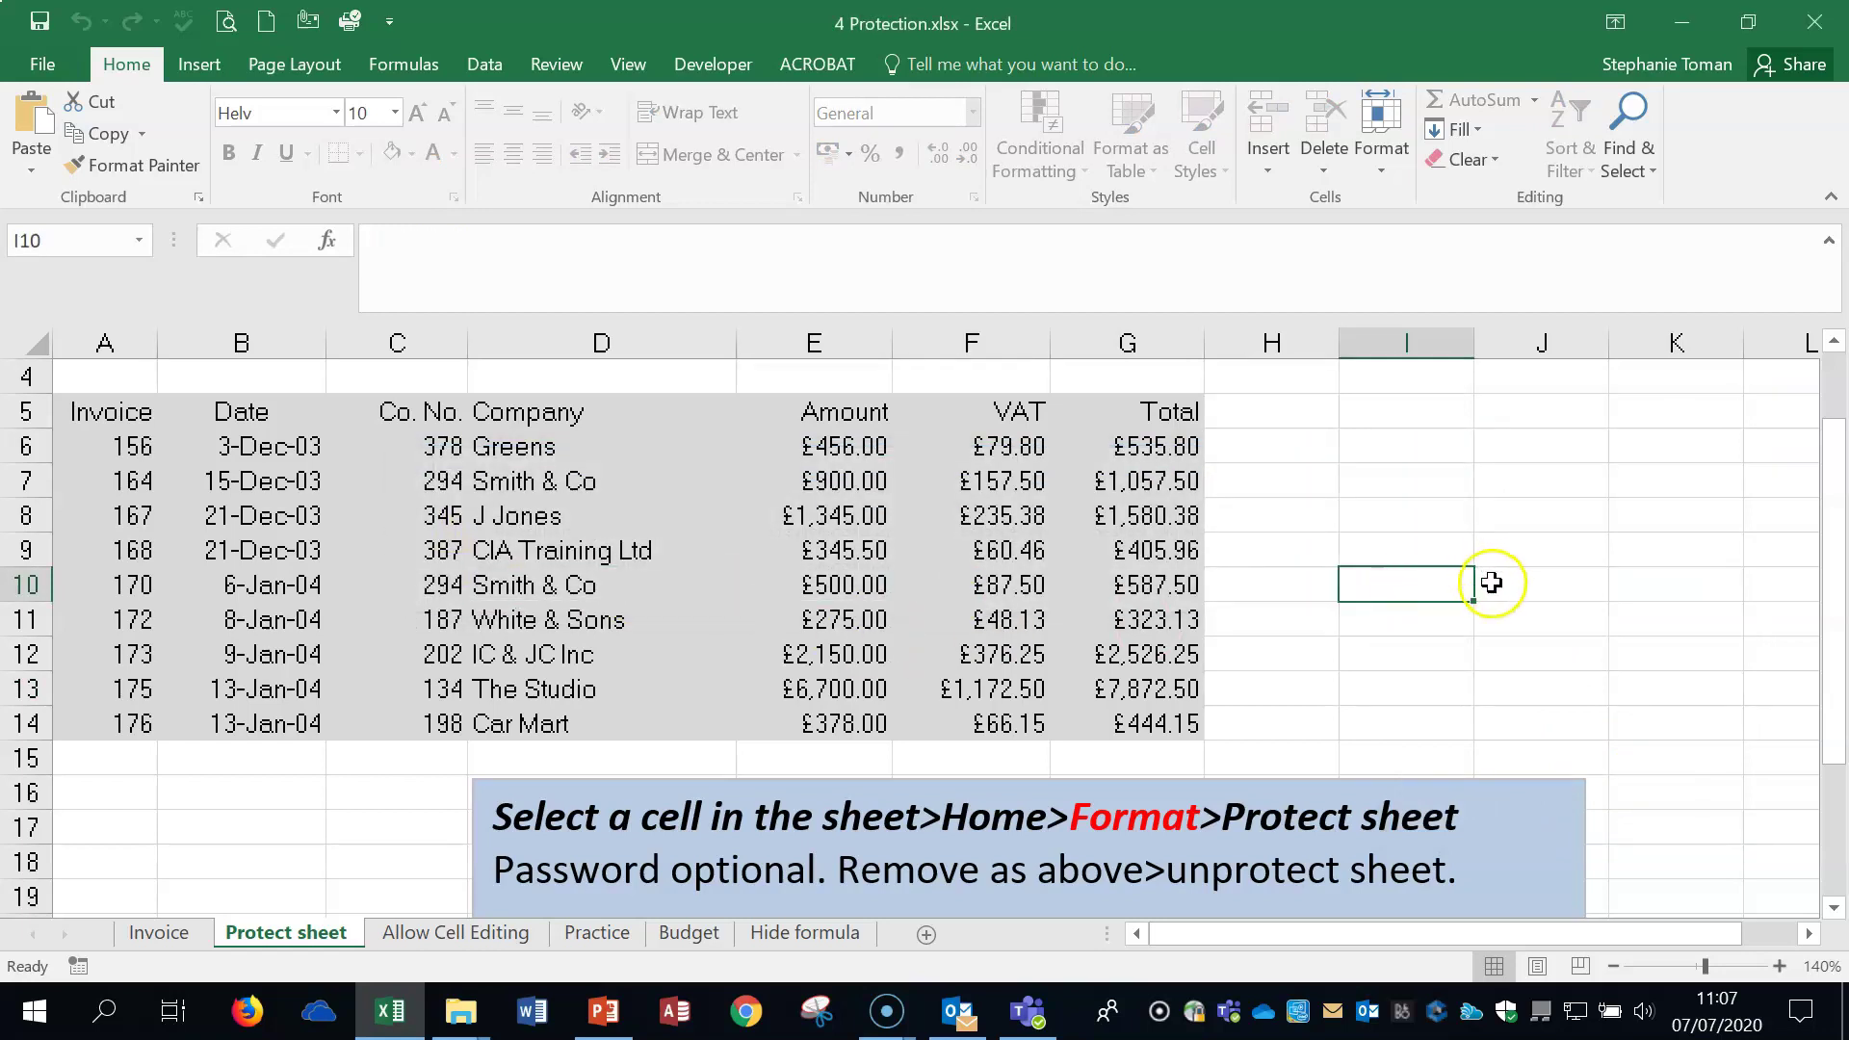
pyautogui.click(1371, 177)
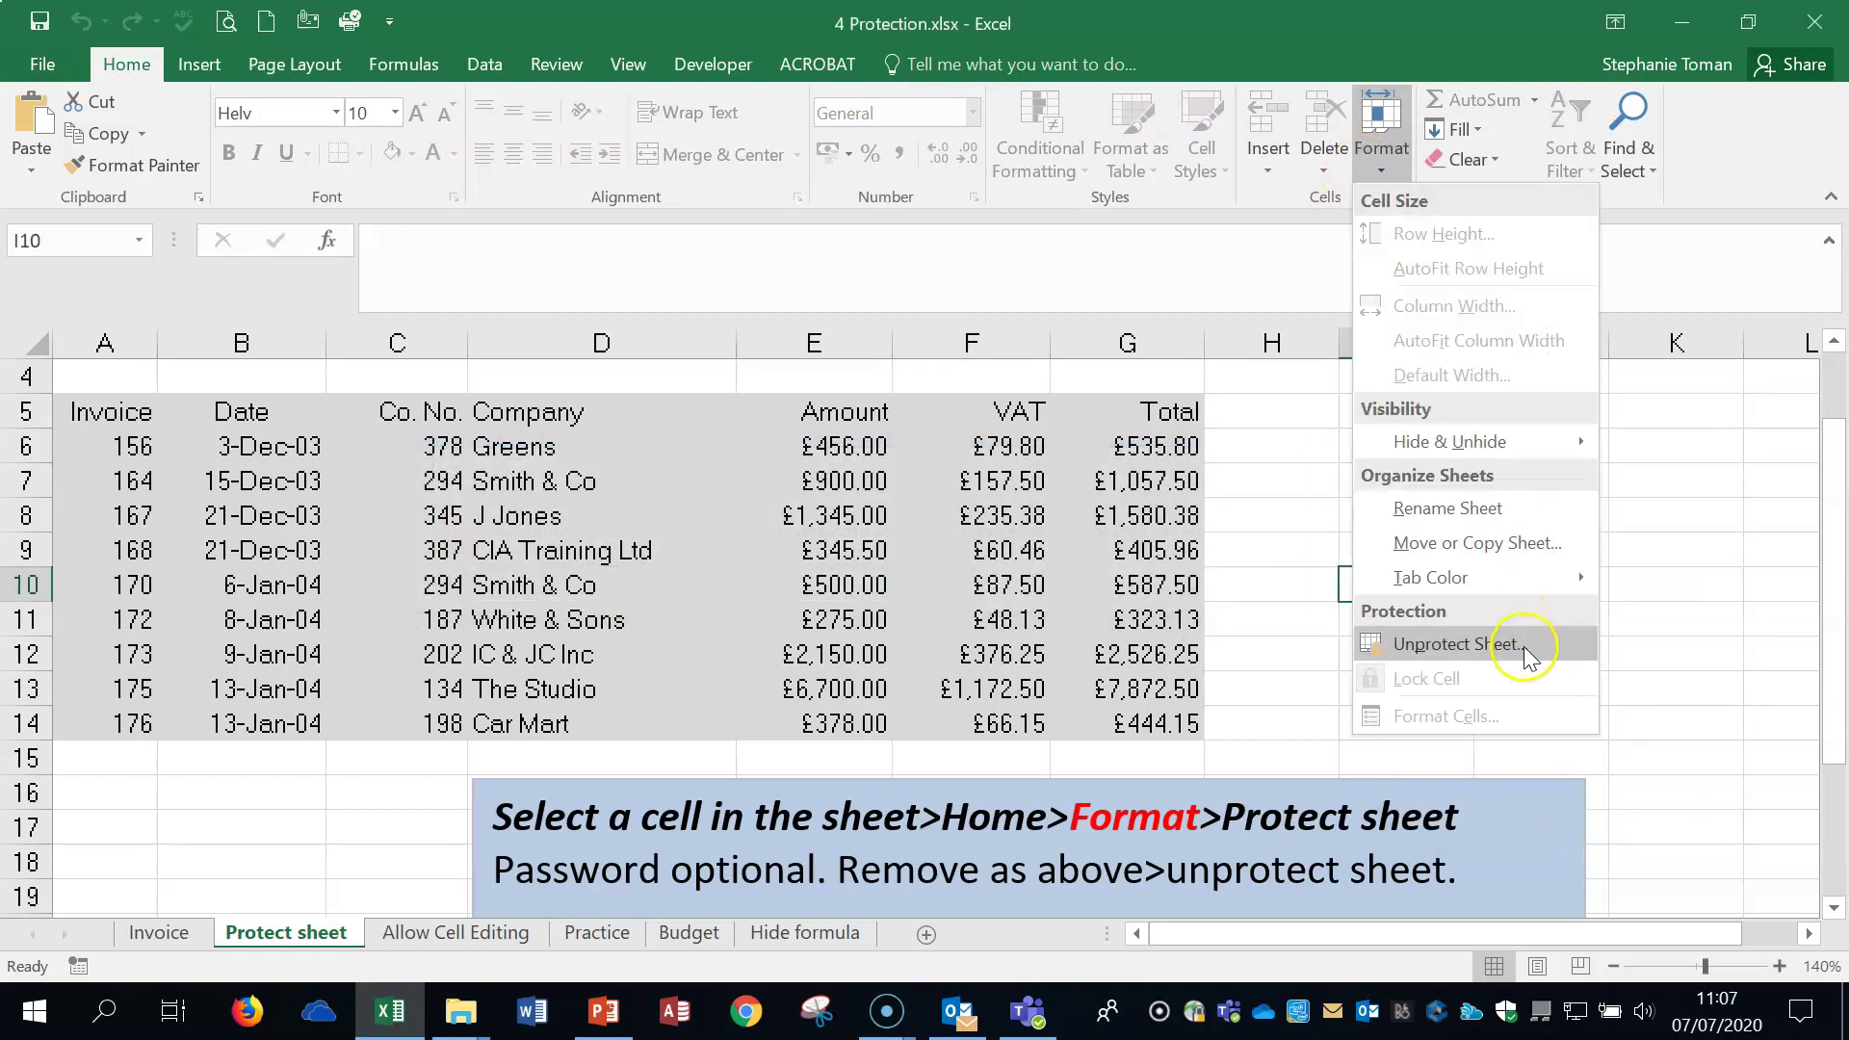
pyautogui.click(1414, 644)
pyautogui.click(1593, 626)
# Make a test entry in the amount cell E10 and undo it.
pyautogui.click(825, 589)
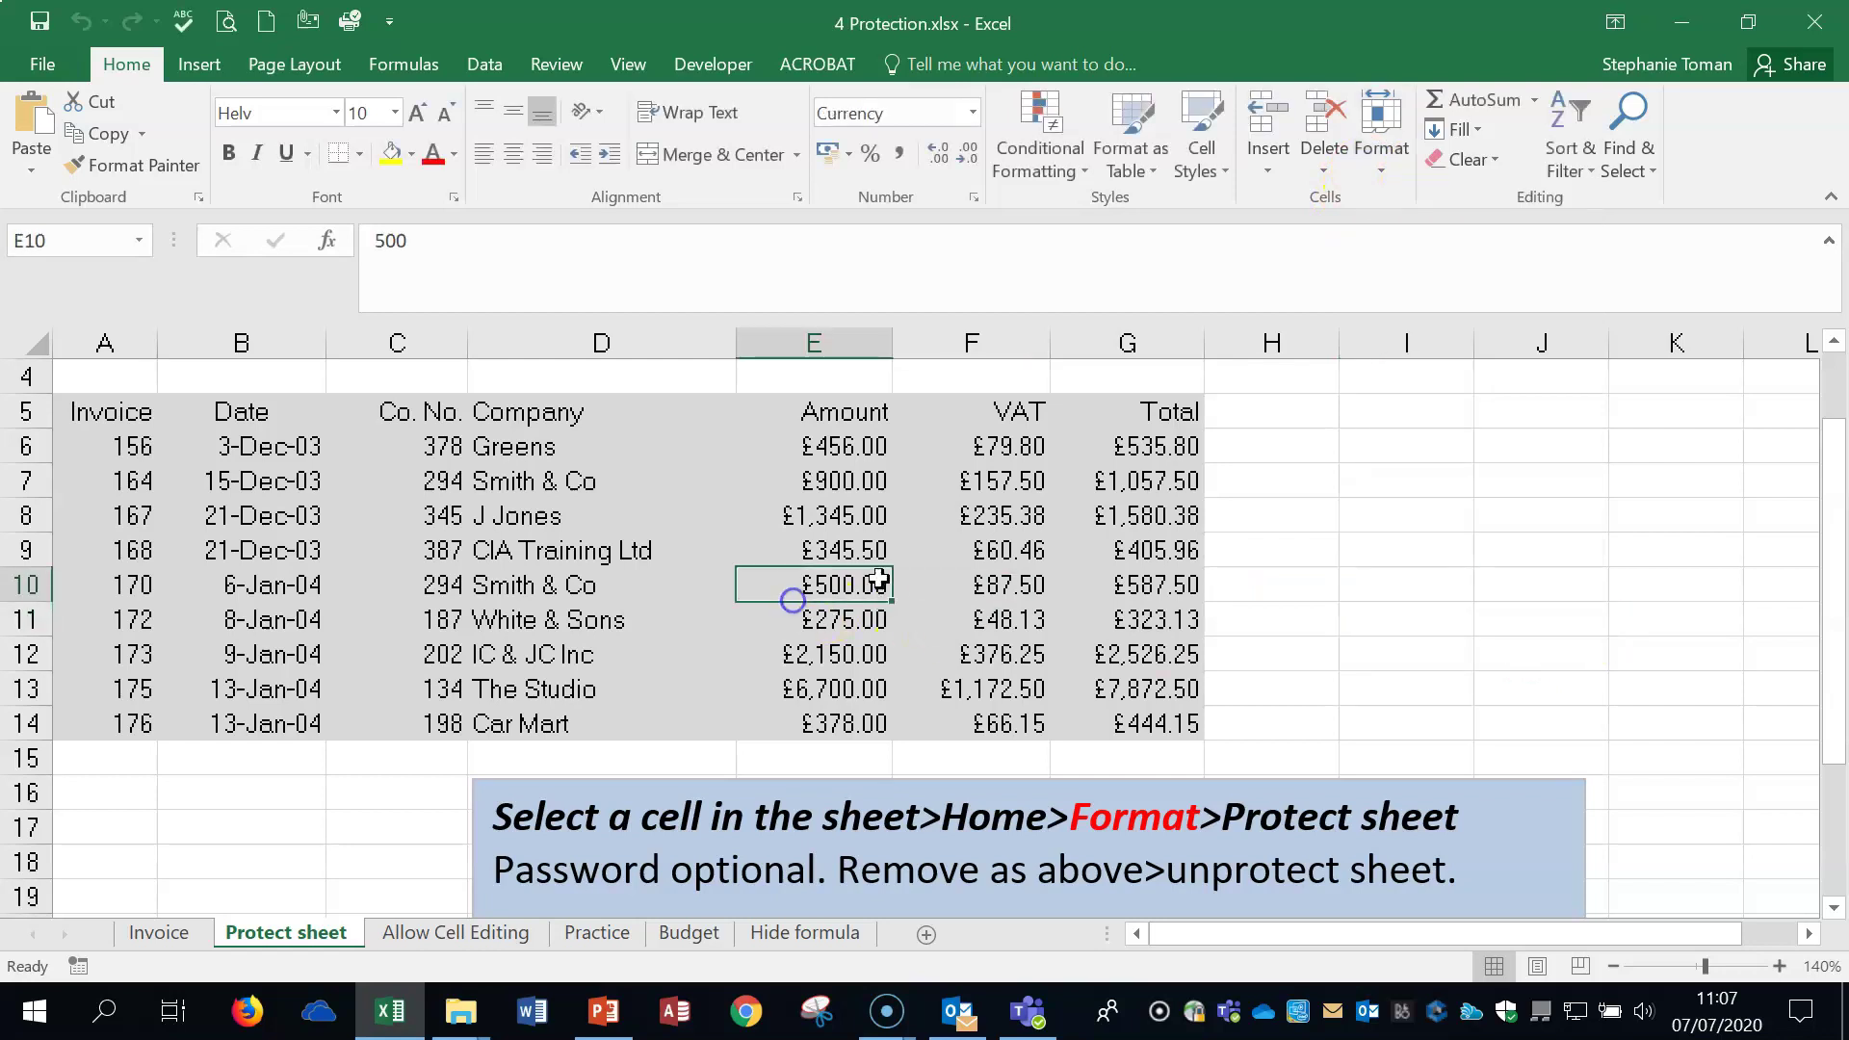
pyautogui.write('`')
pyautogui.click(81, 20)
# Protect the worksheet with a password, entering and confirming the sheet password.
pyautogui.click(1433, 566)
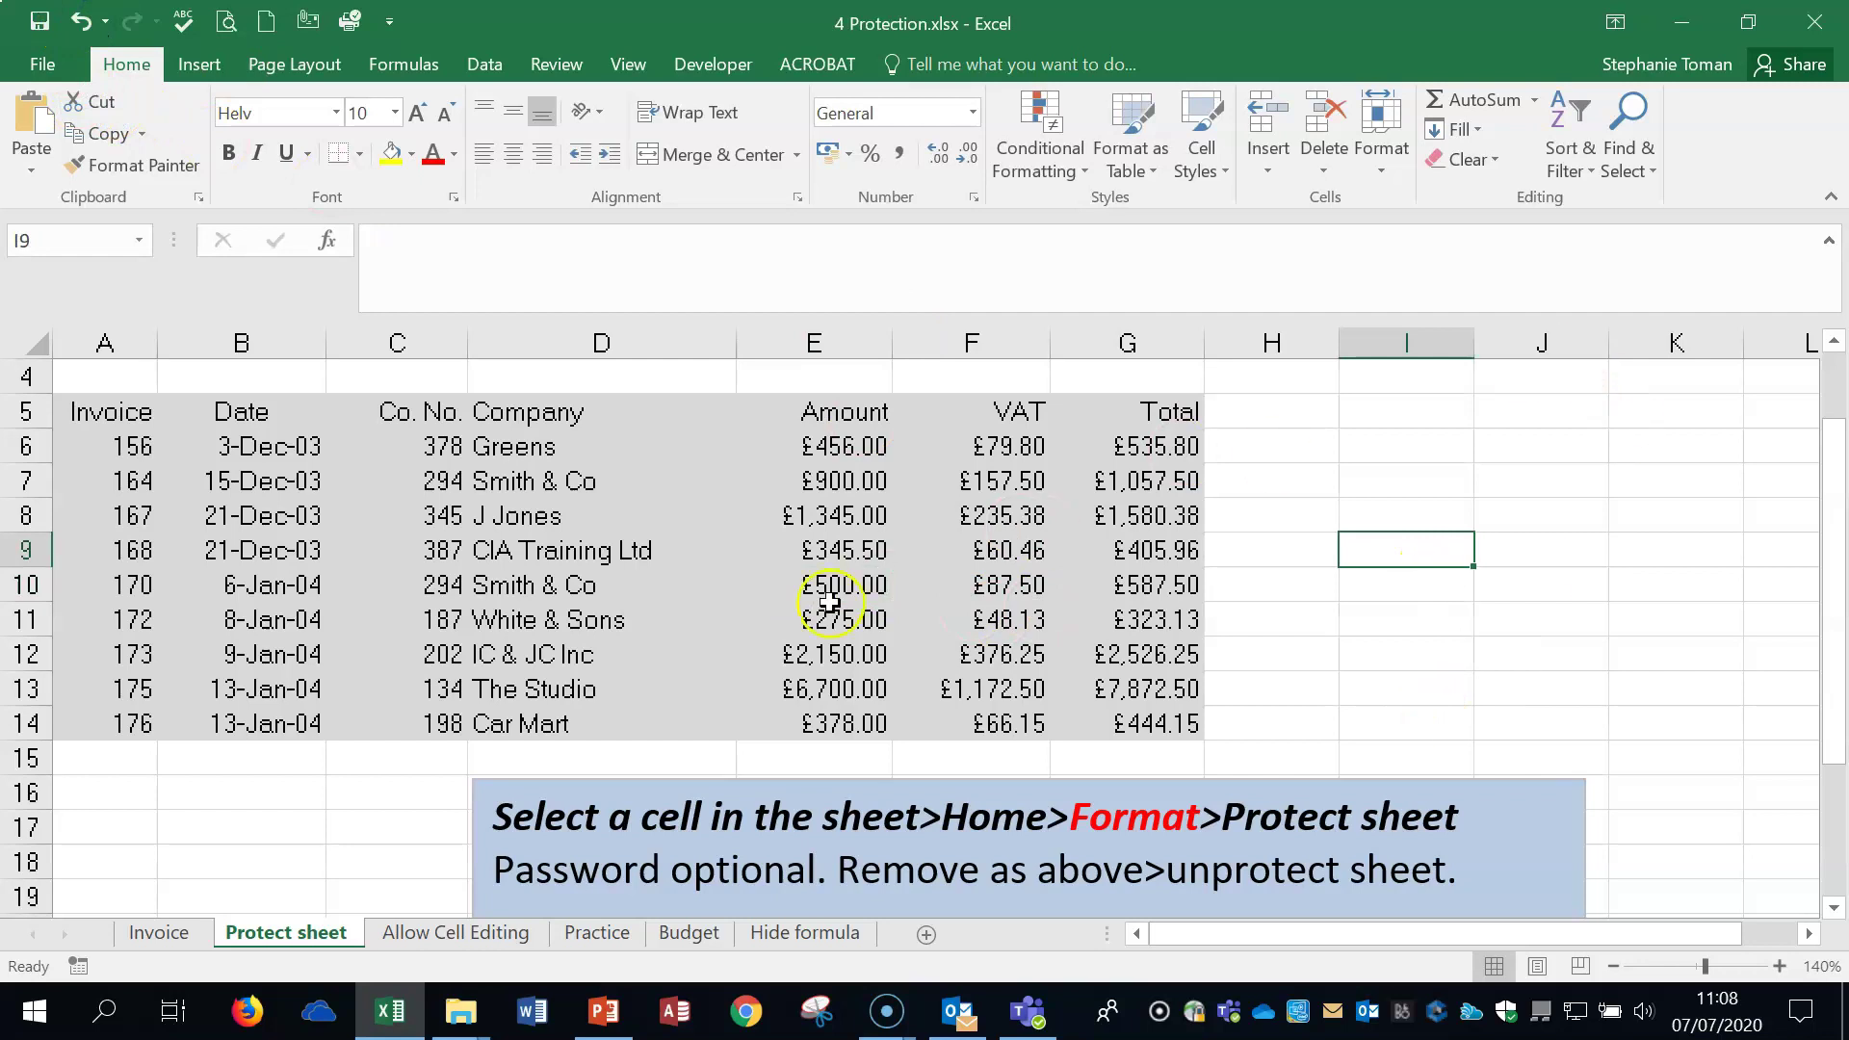
pyautogui.click(1387, 154)
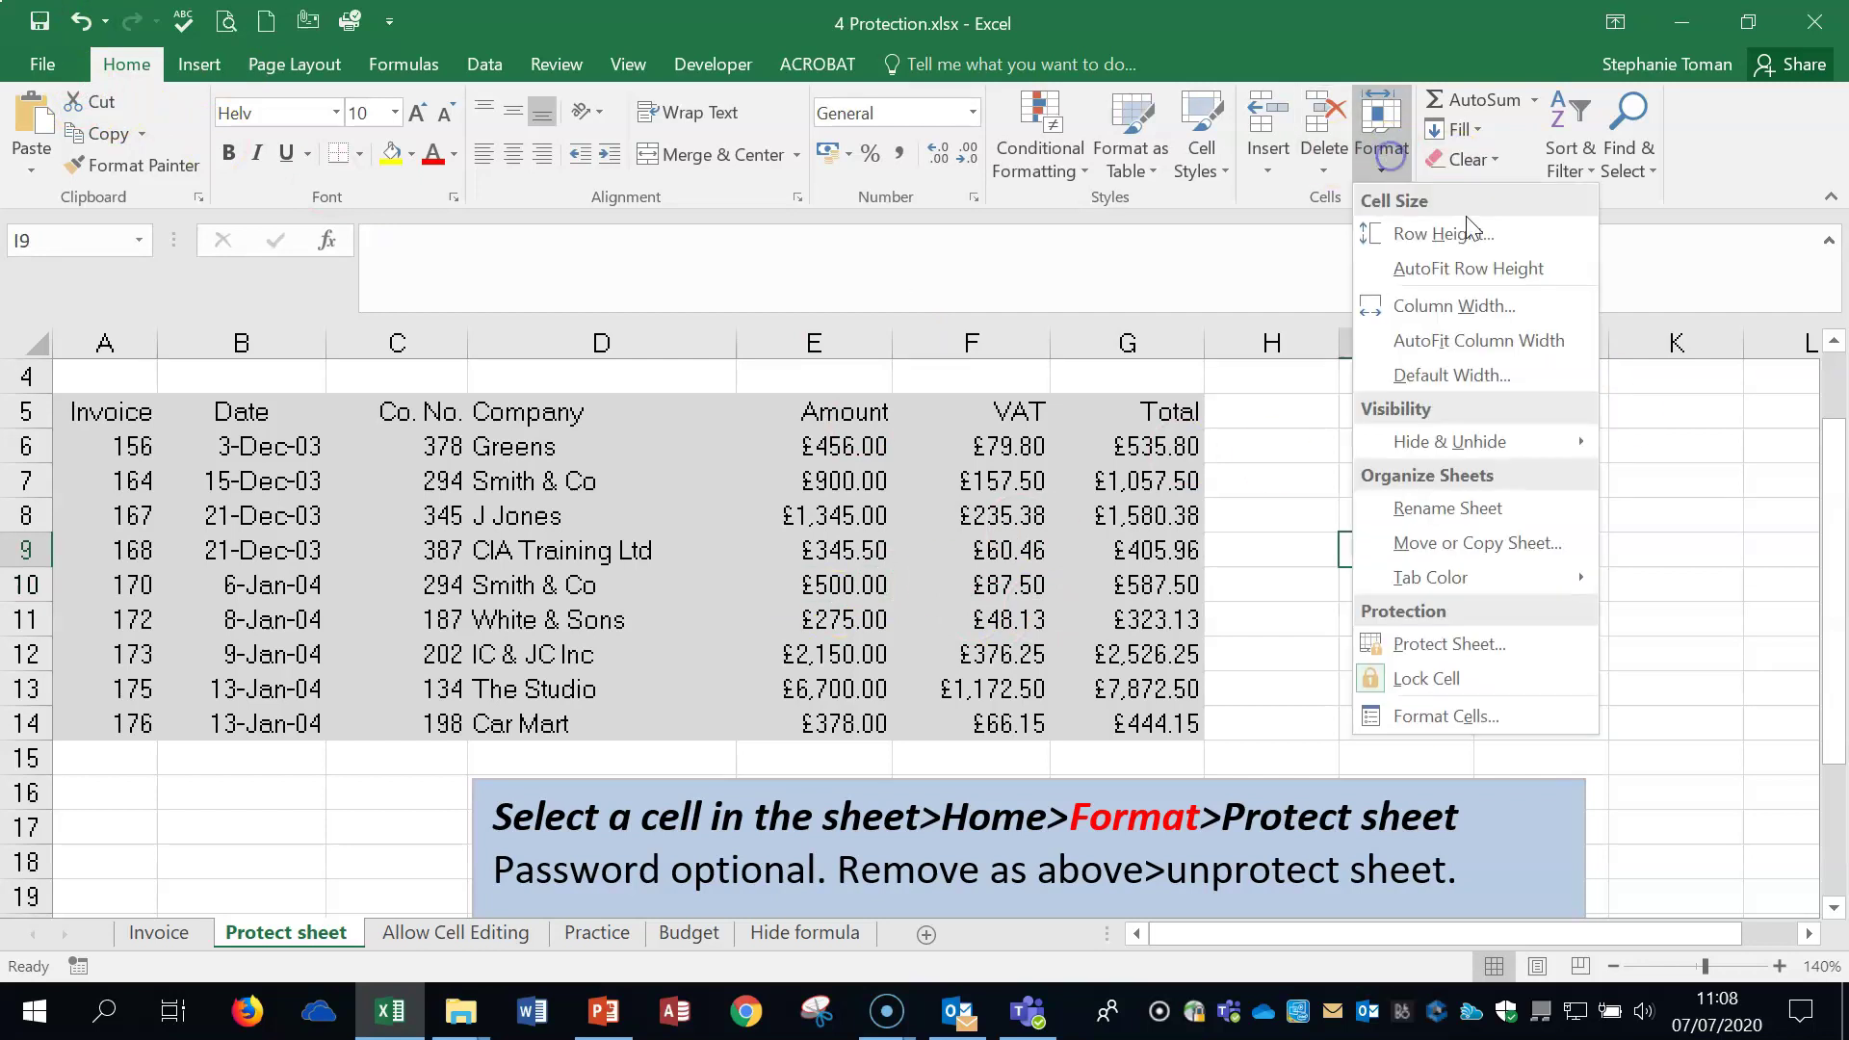
pyautogui.click(1445, 643)
pyautogui.click(1413, 513)
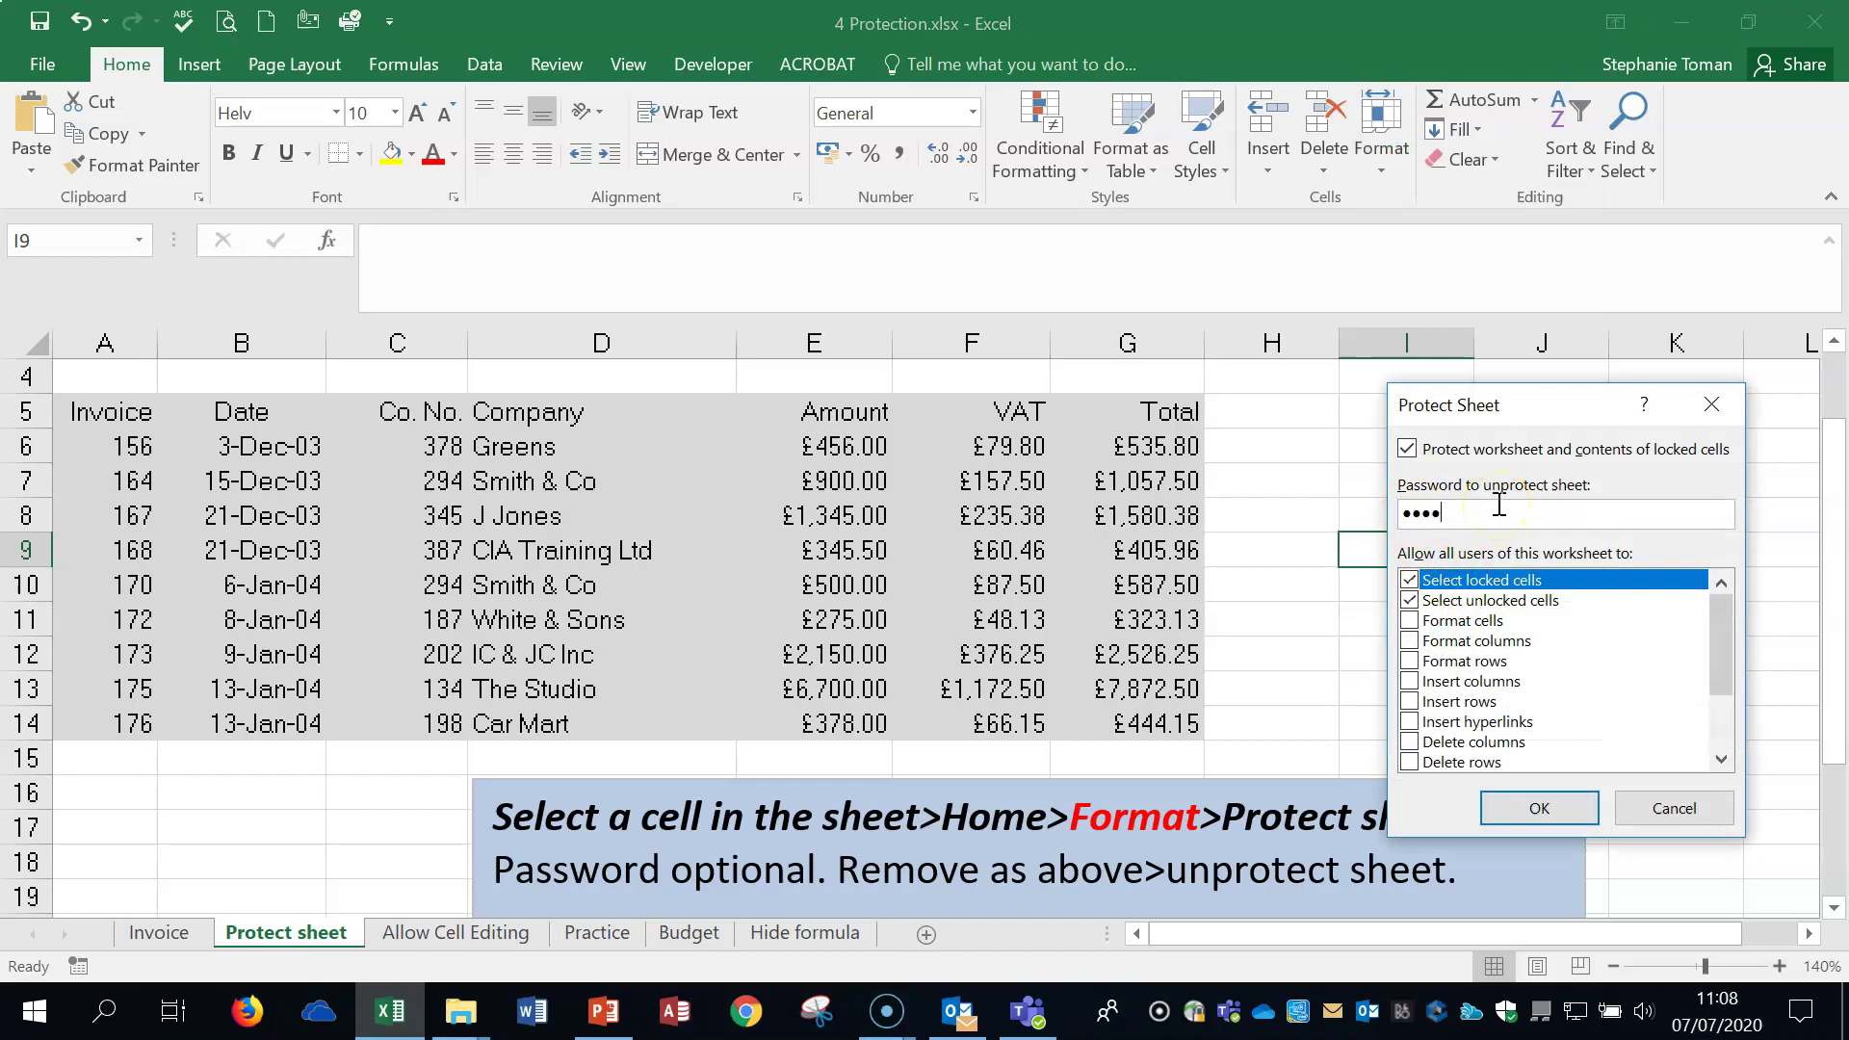
pyautogui.click(1538, 808)
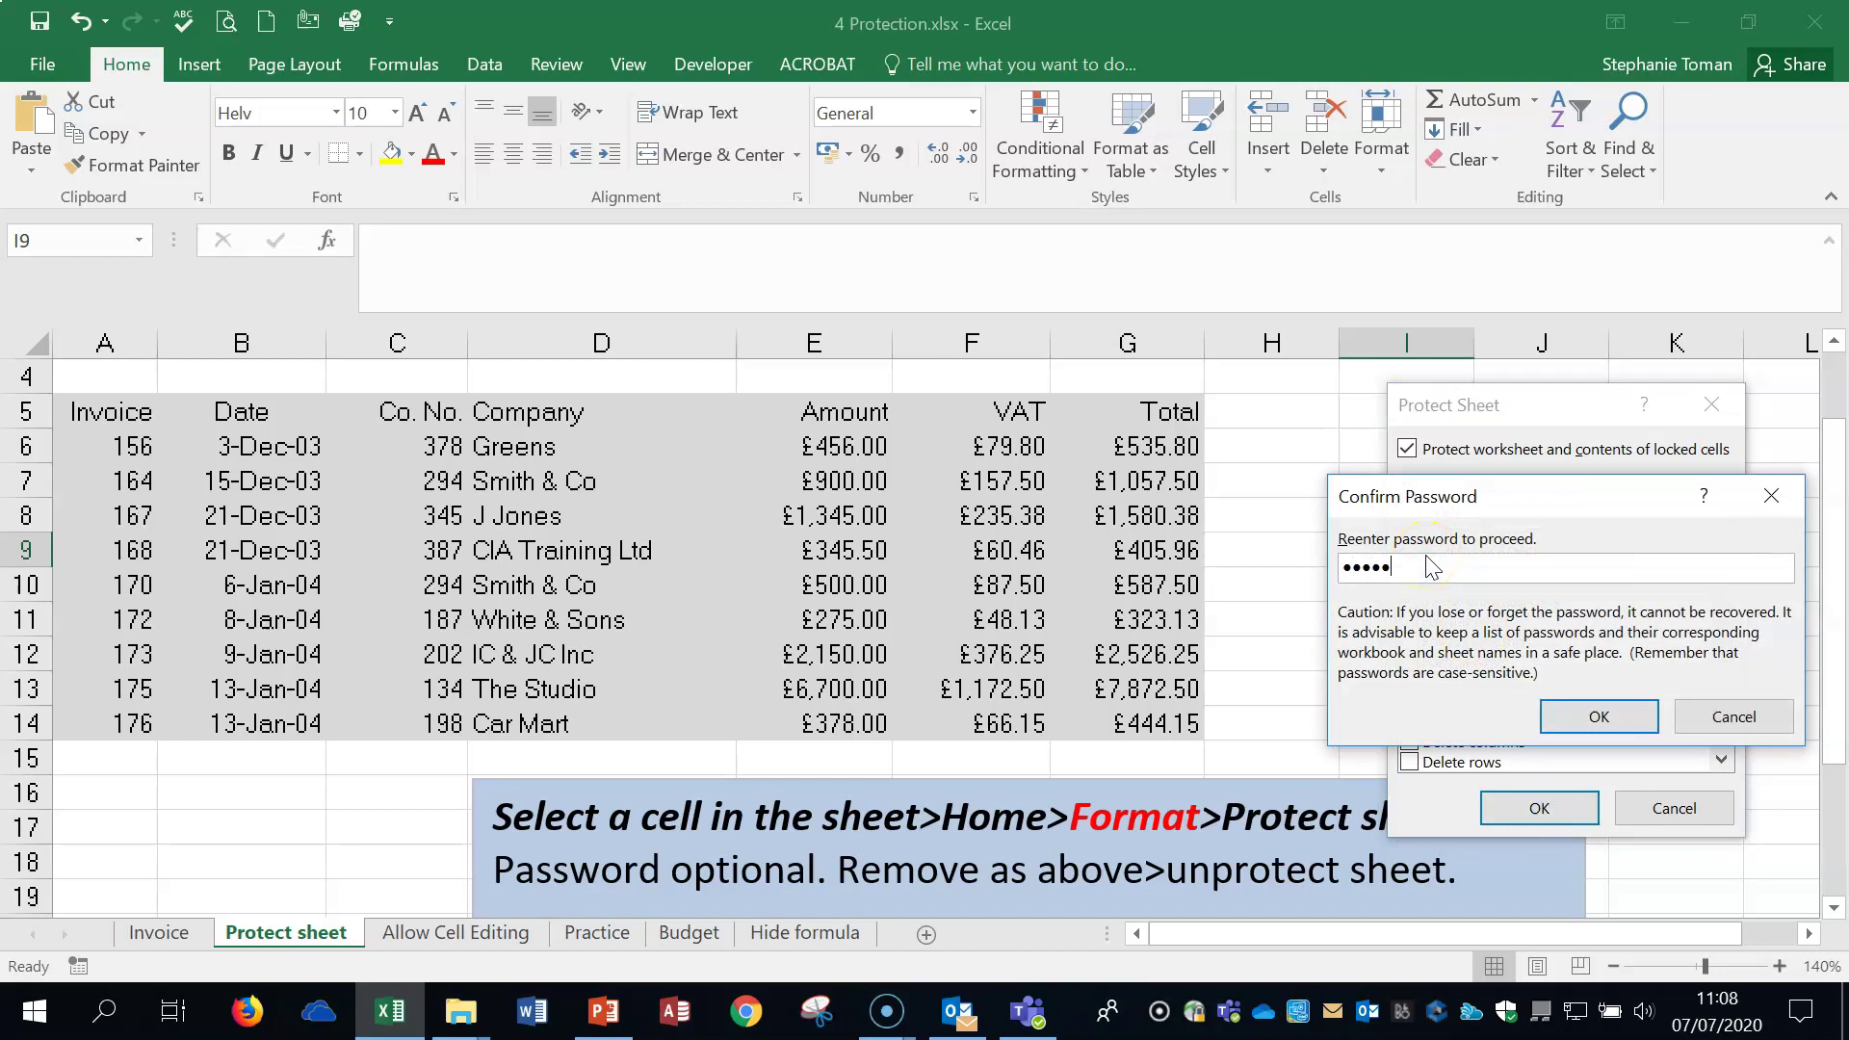
pyautogui.click(1597, 718)
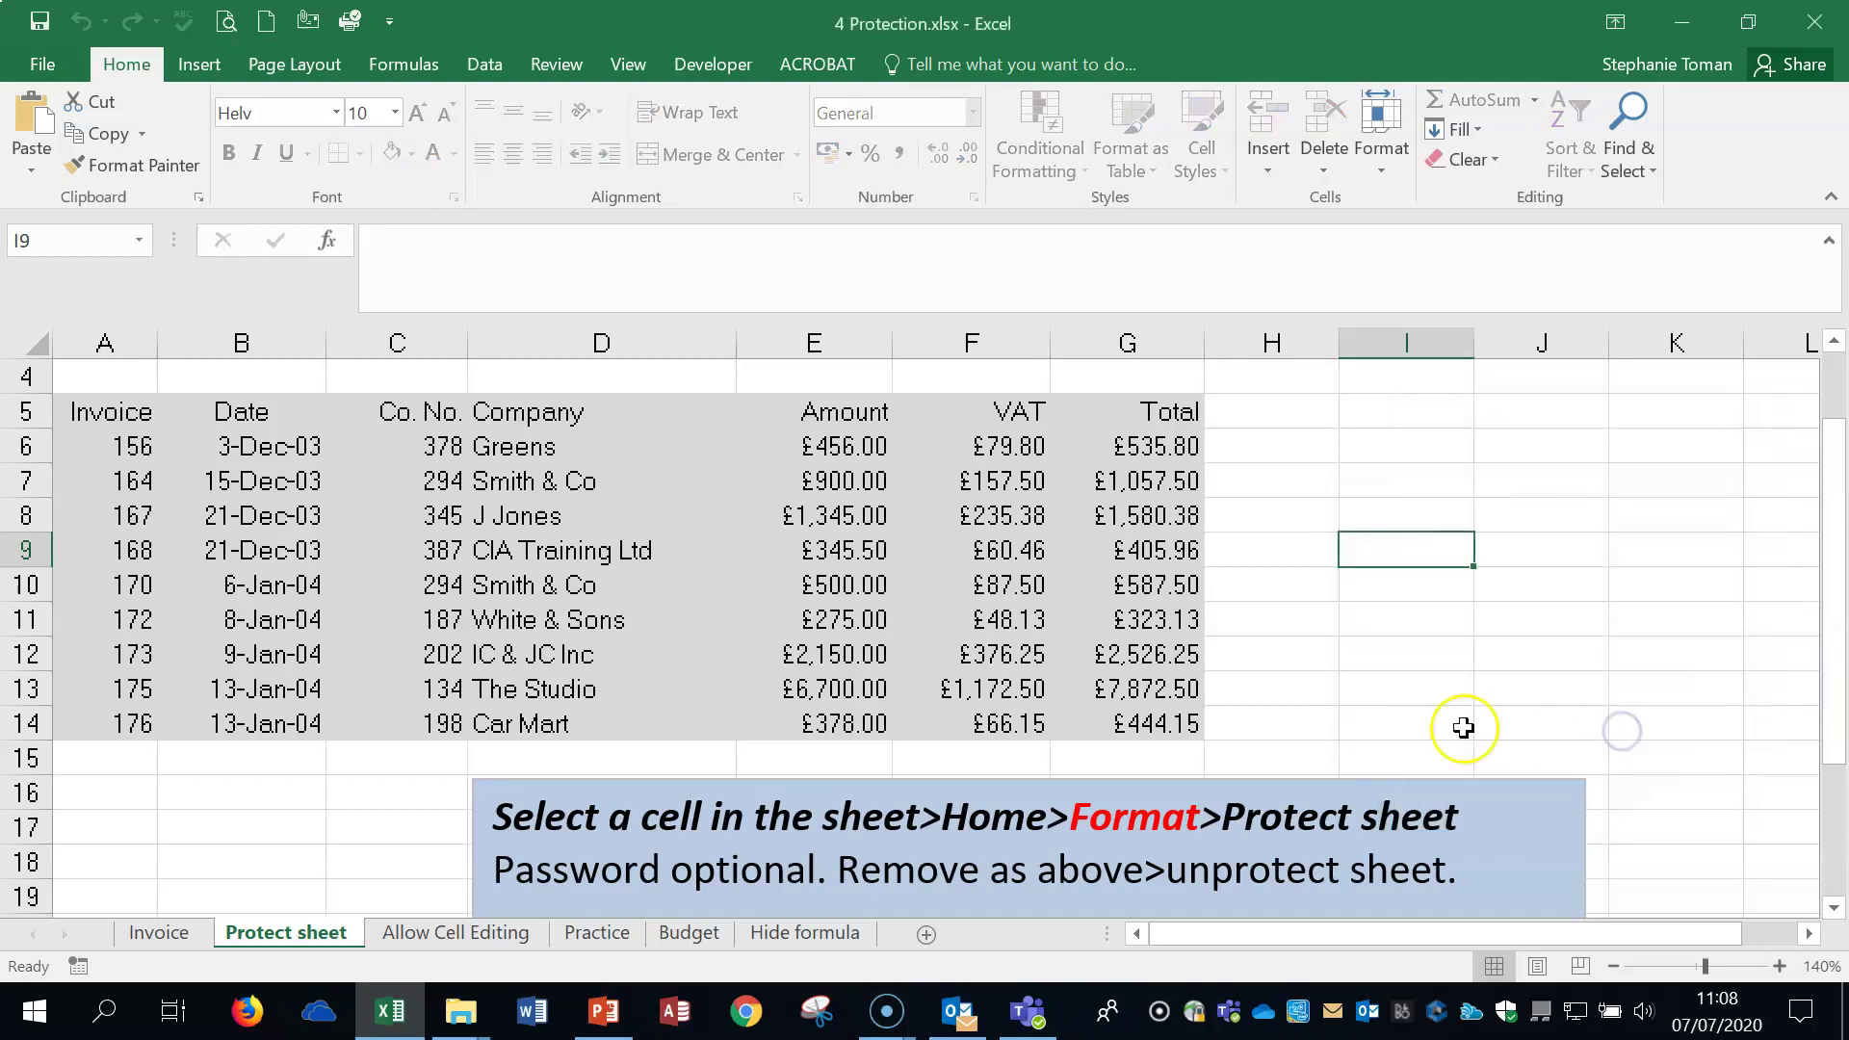
# Try to edit the total formula in cell G11 of the password-protected sheet.
pyautogui.click(1117, 626)
pyautogui.doubleClick(1121, 621)
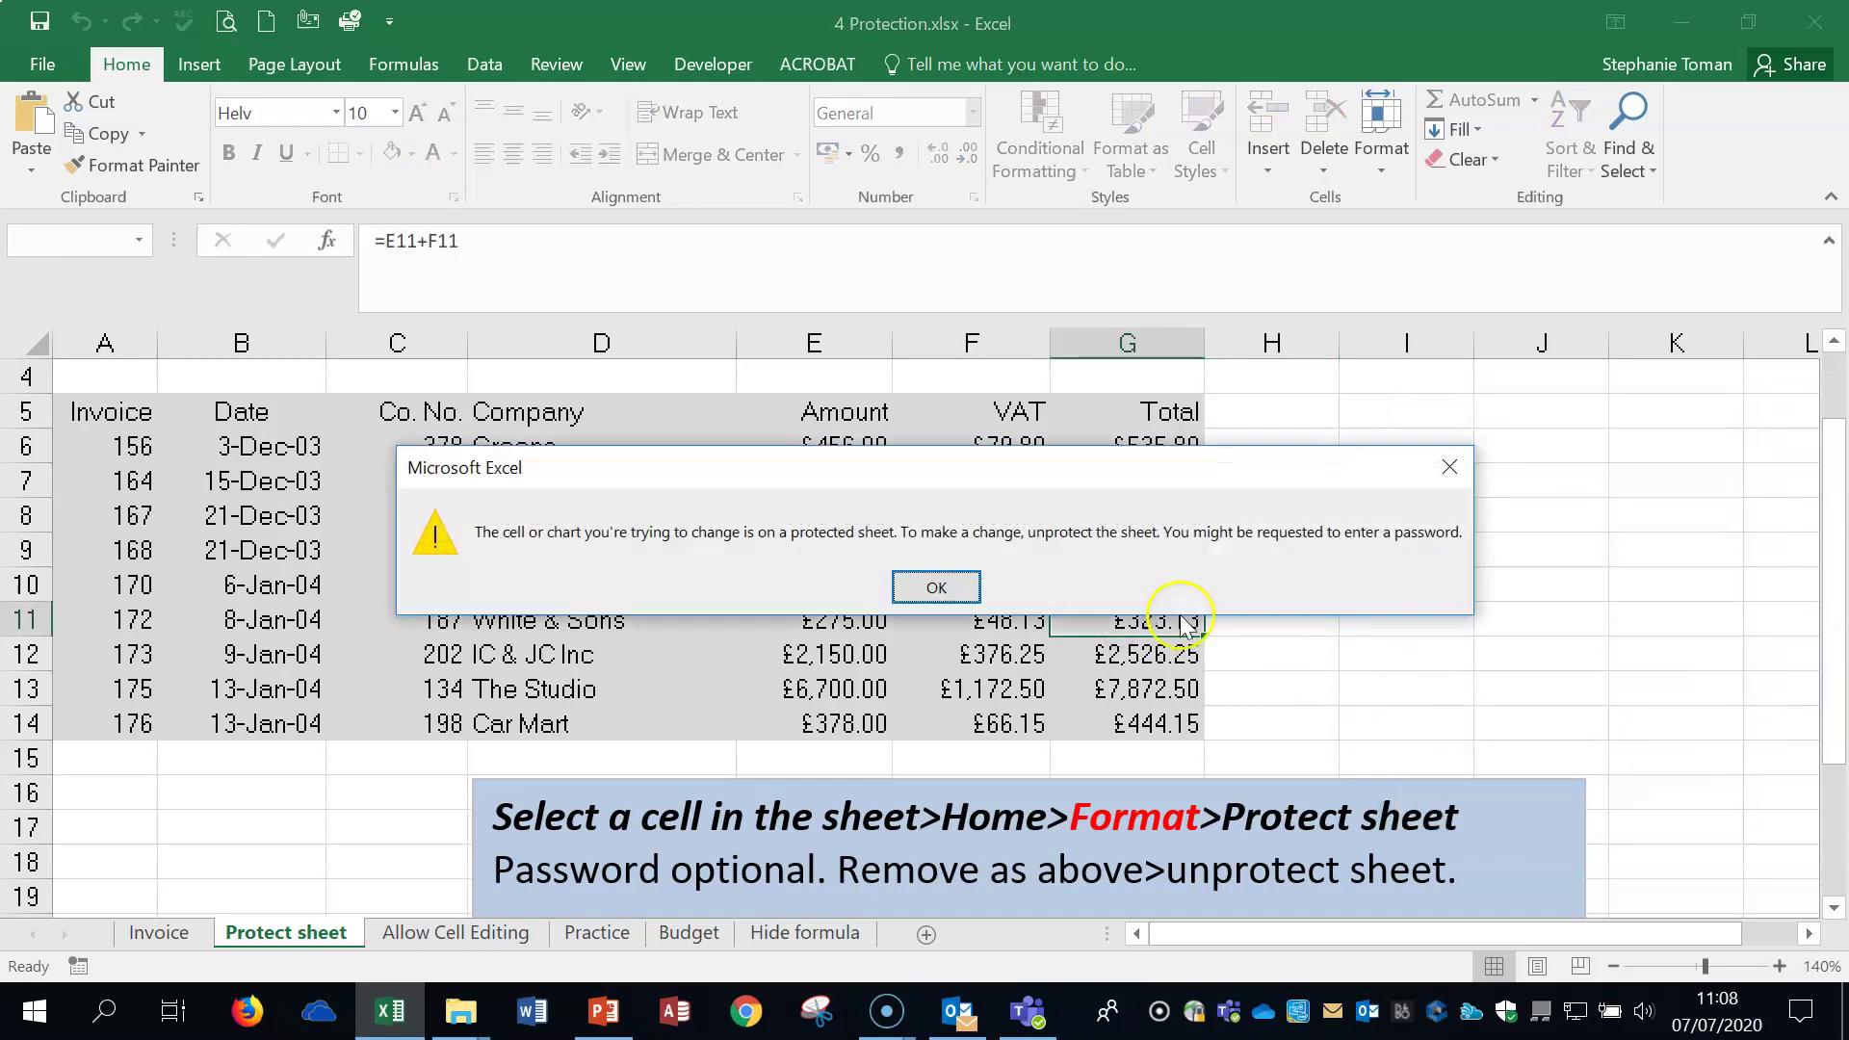
pyautogui.click(937, 584)
# Unprotect the worksheet by entering the sheet password.
pyautogui.click(1381, 144)
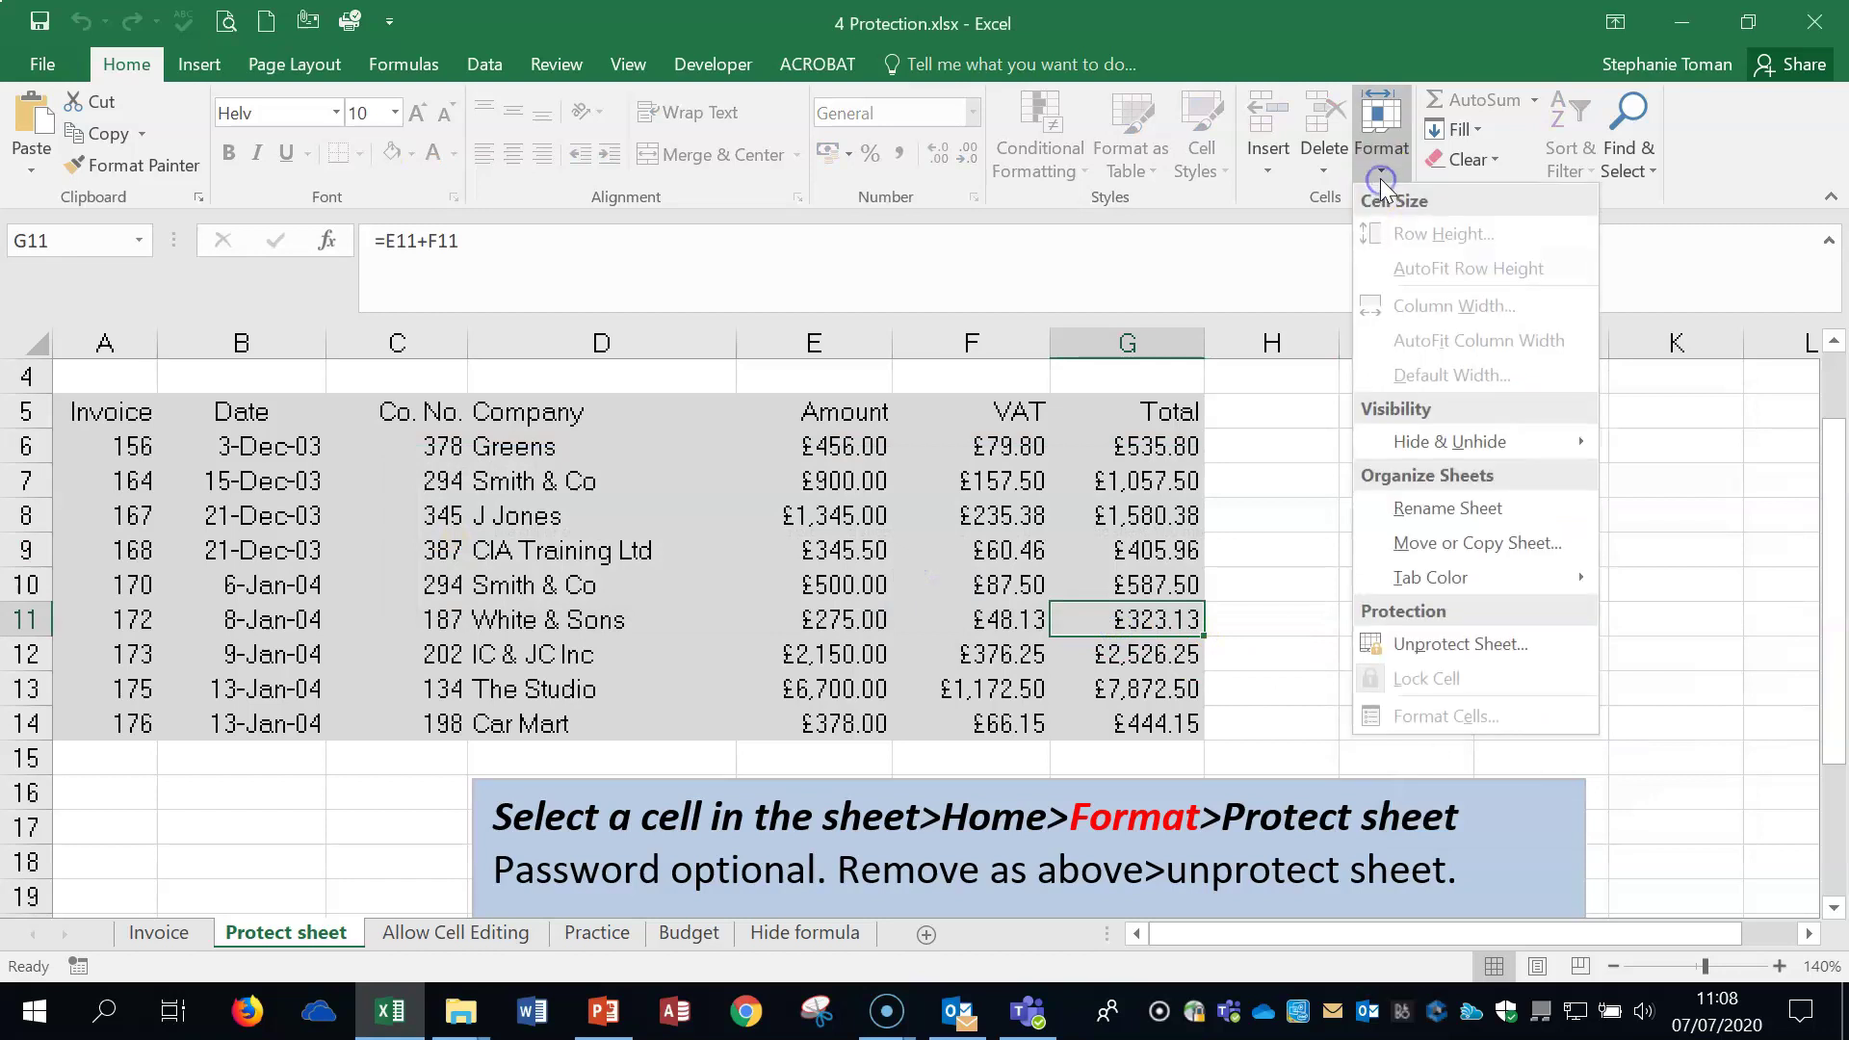
pyautogui.click(1521, 655)
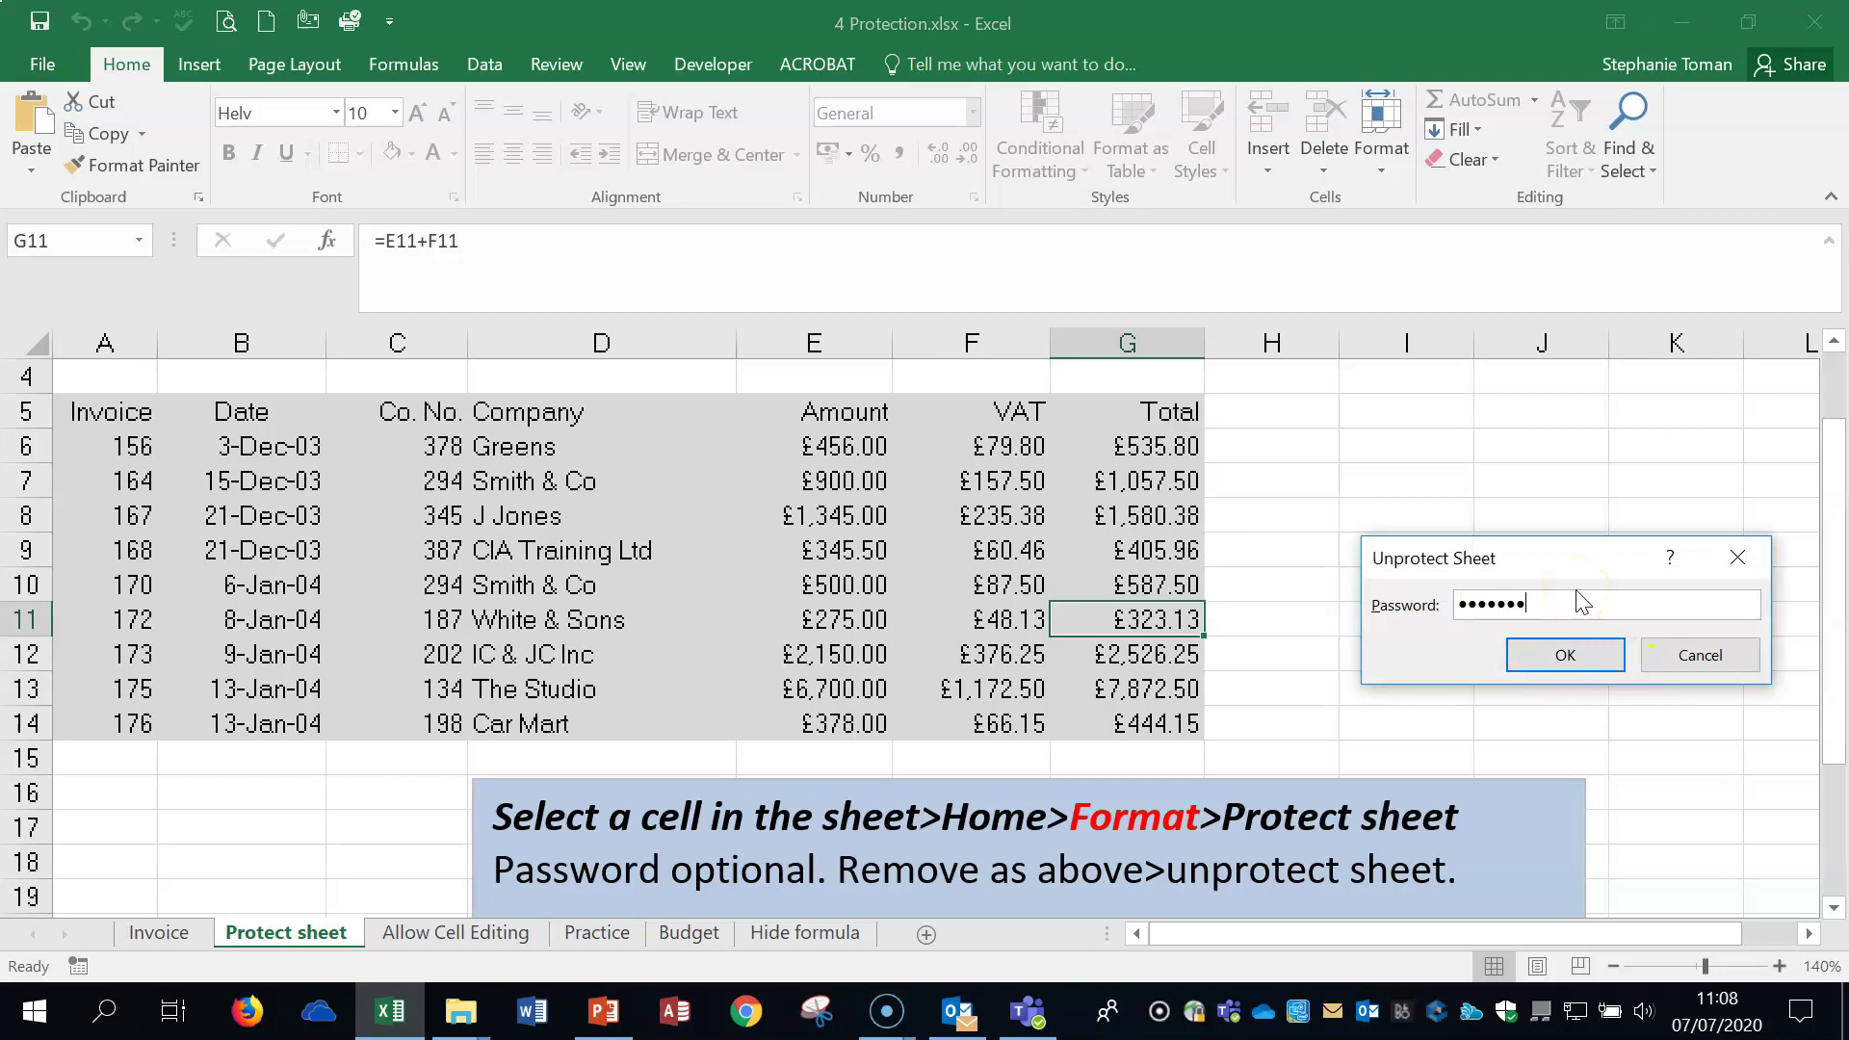
pyautogui.click(1555, 653)
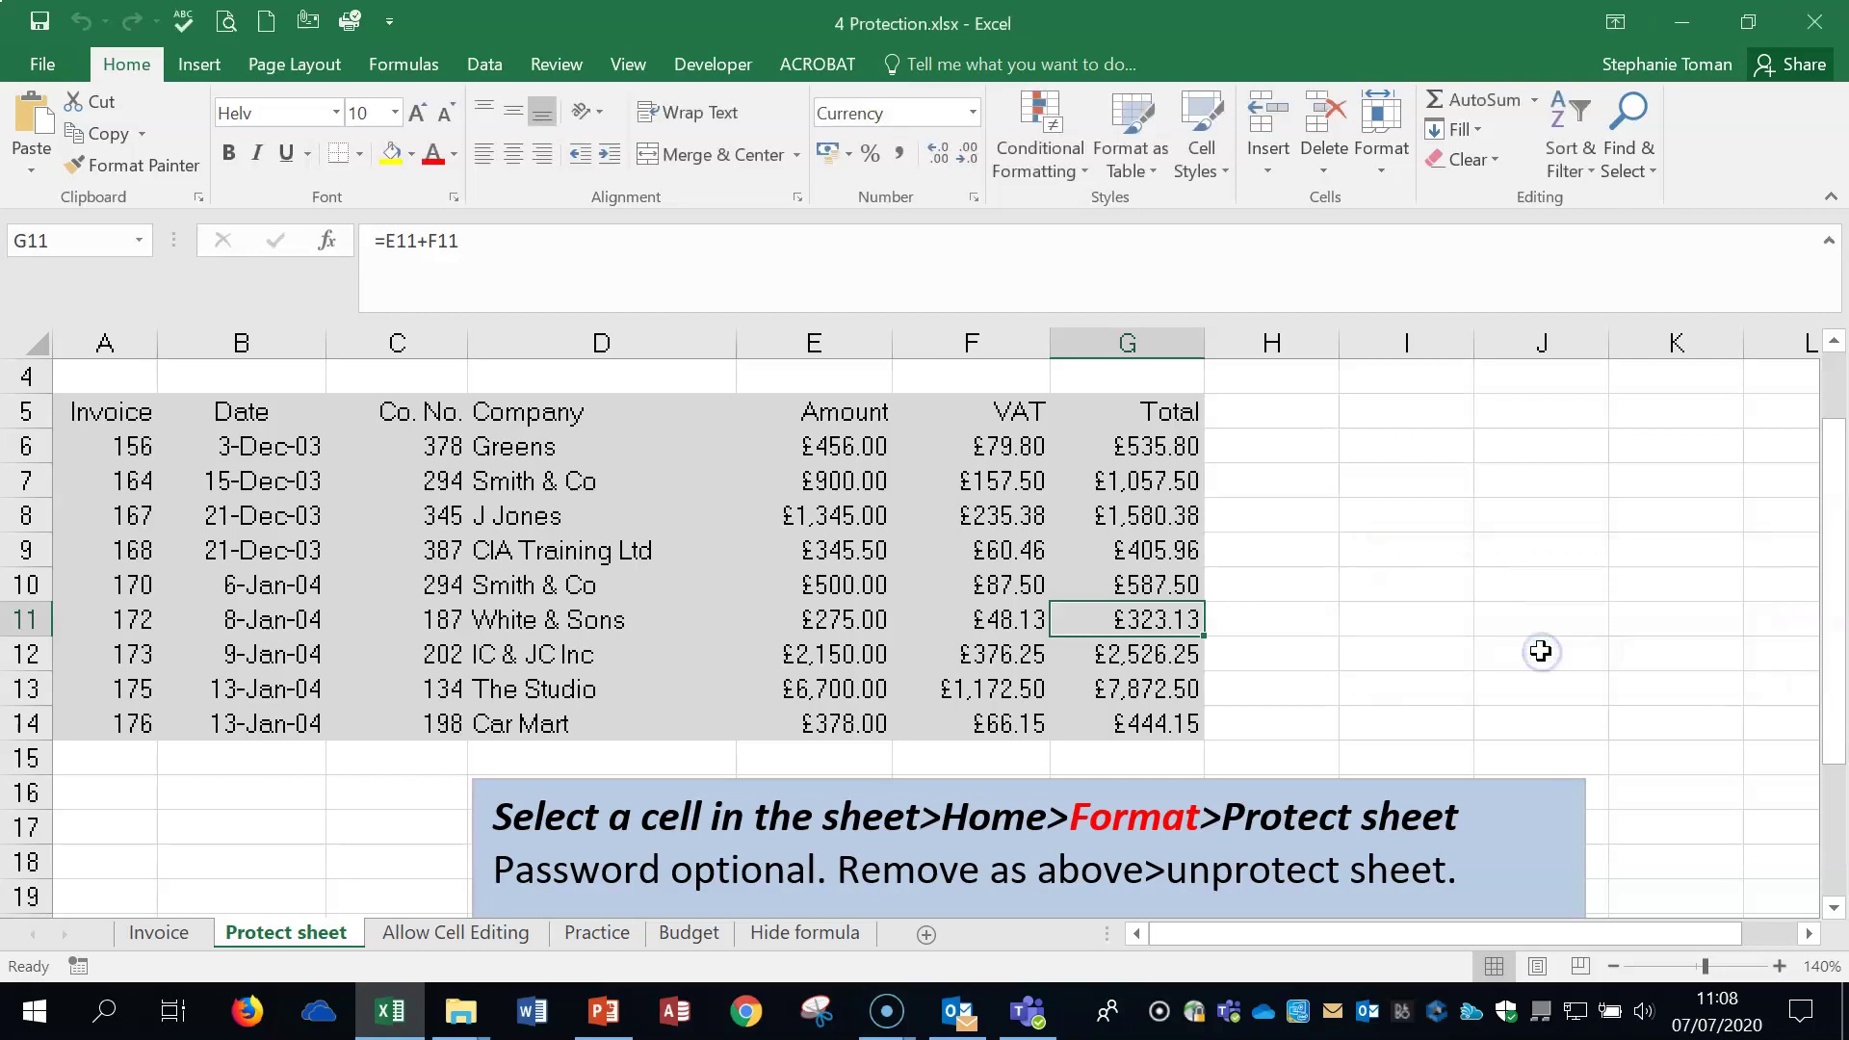
pyautogui.click(1540, 651)
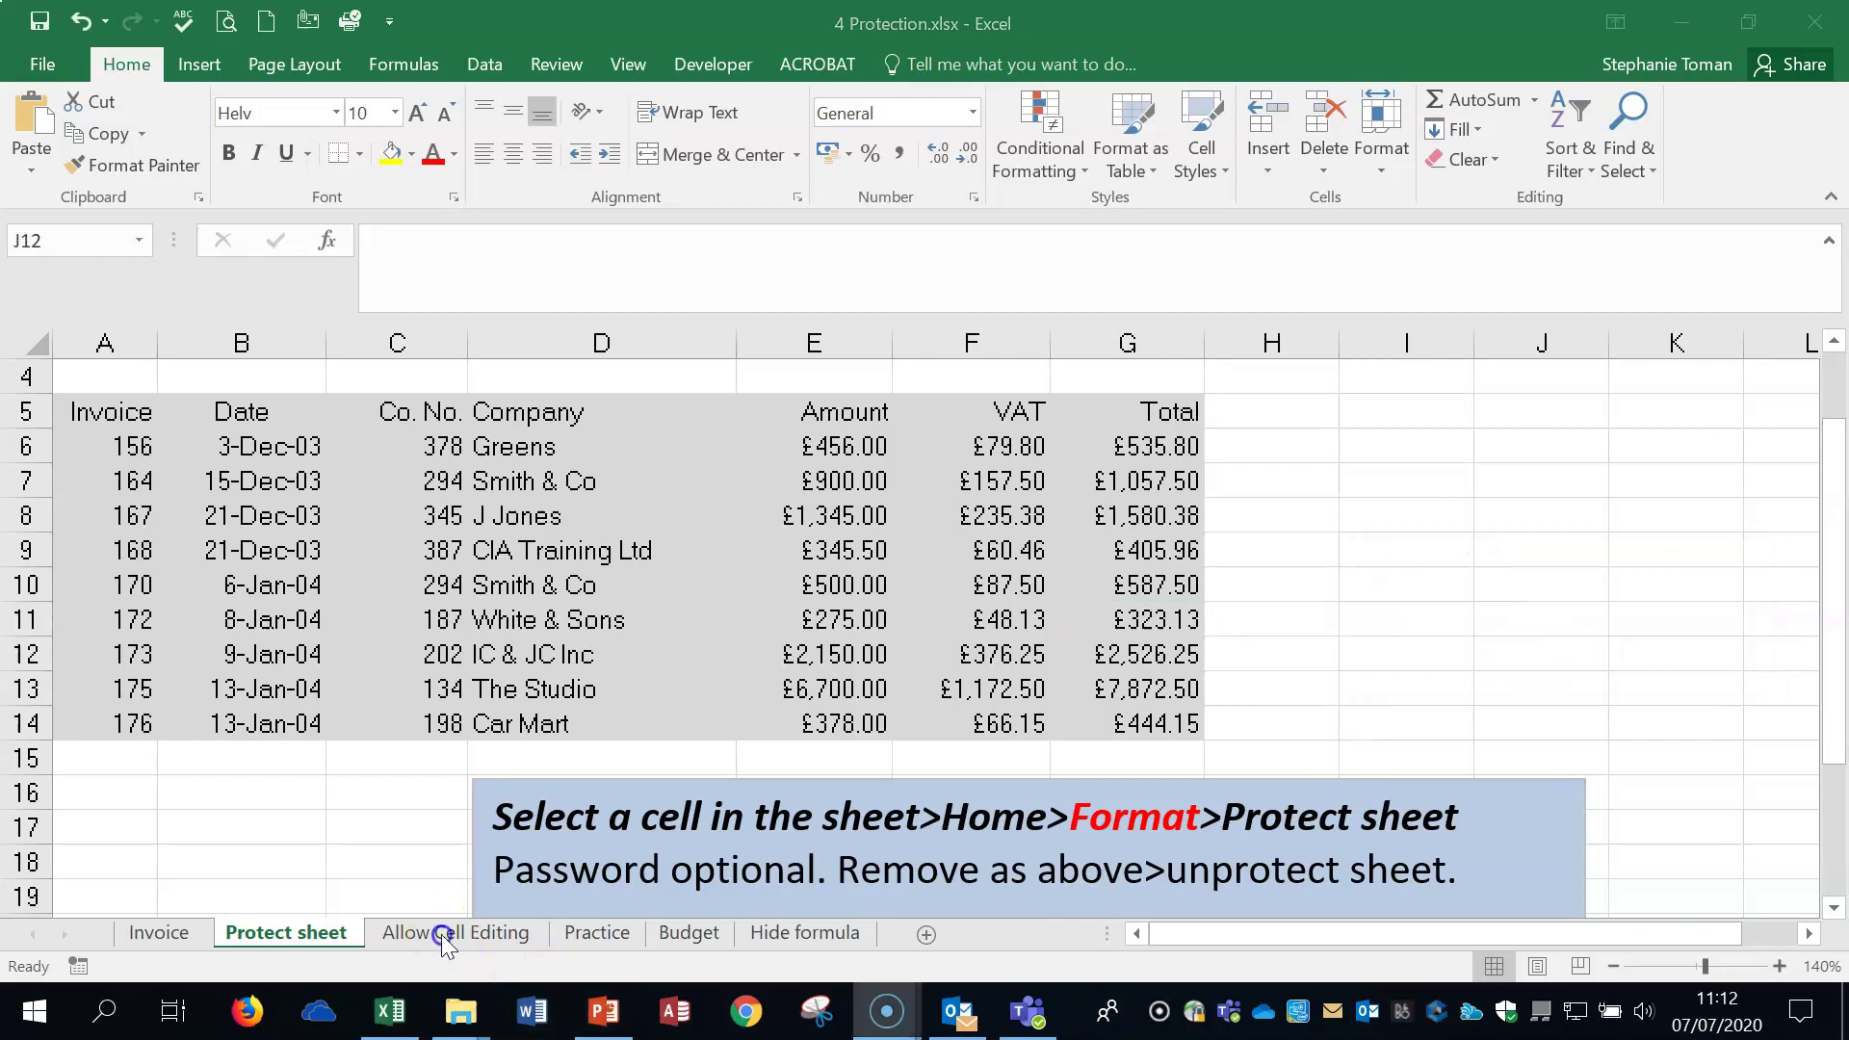
# Switch to the Allow Cell Editing worksheet and examine the instructions and the highlighted amounts in E6:E14.
pyautogui.click(441, 934)
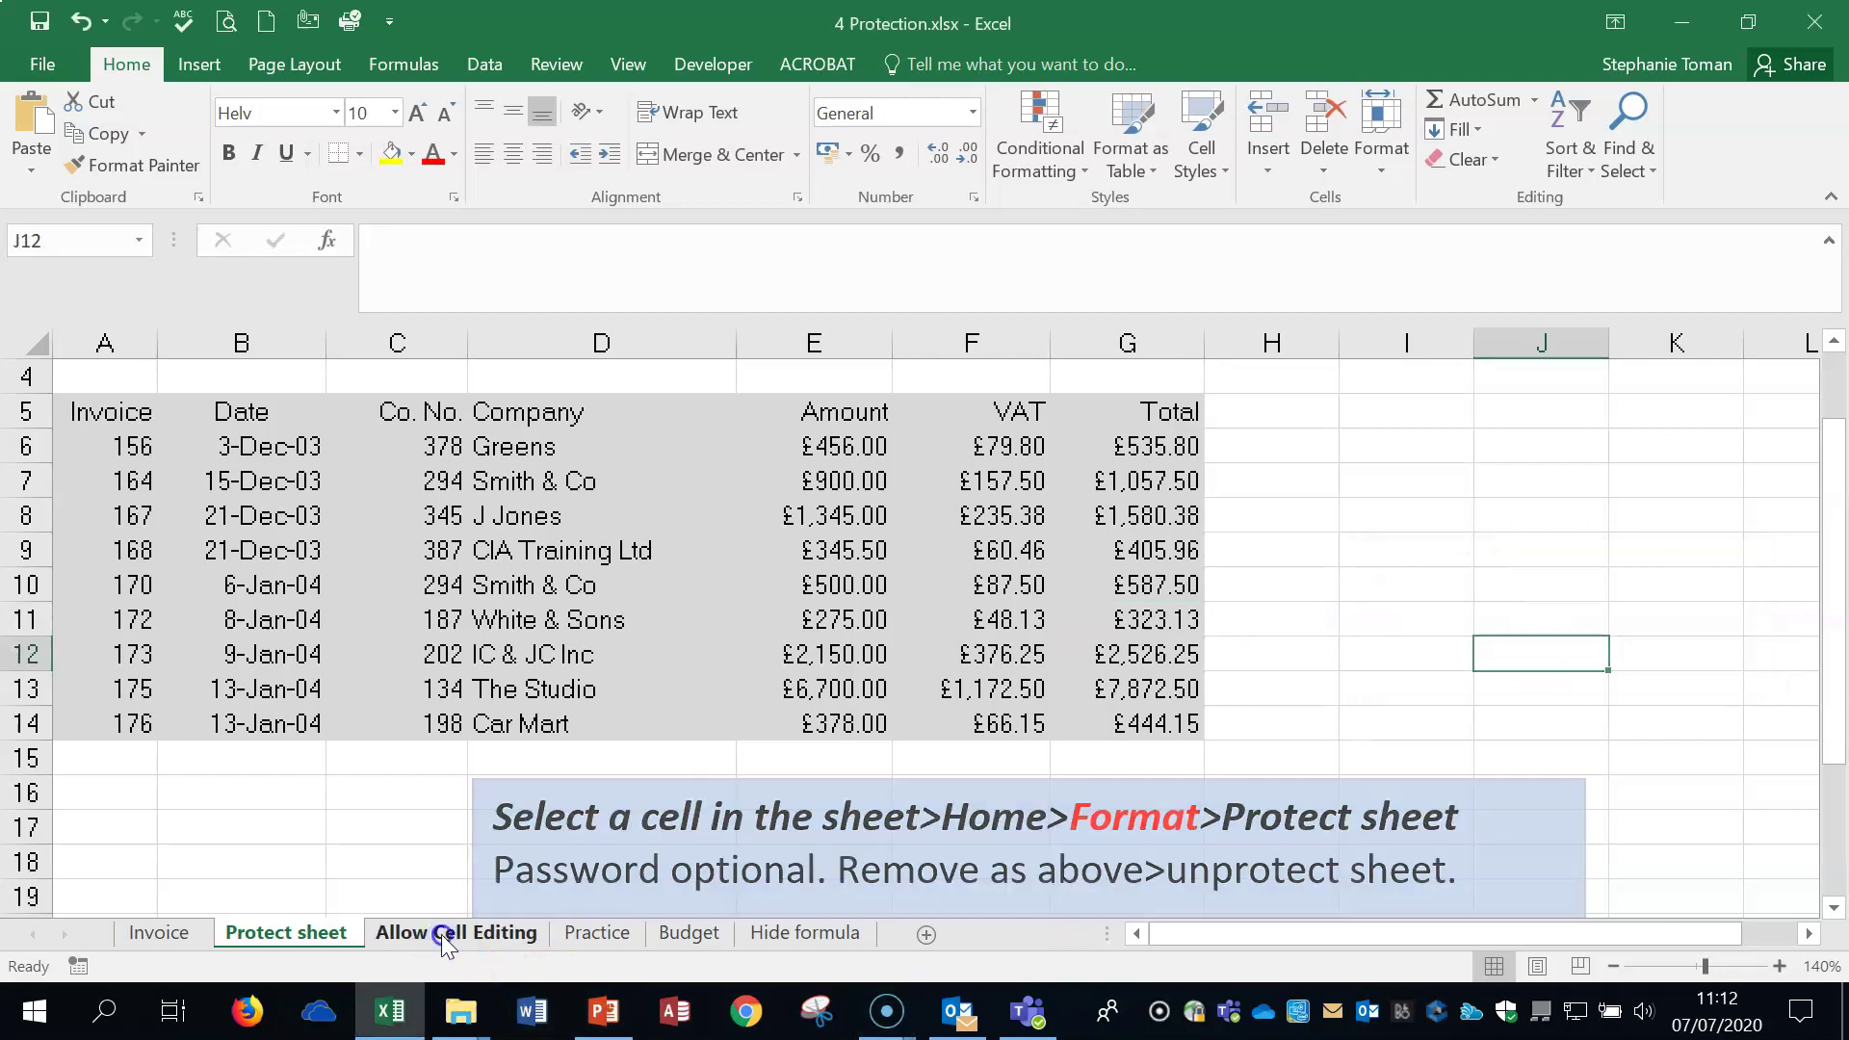
pyautogui.click(768, 854)
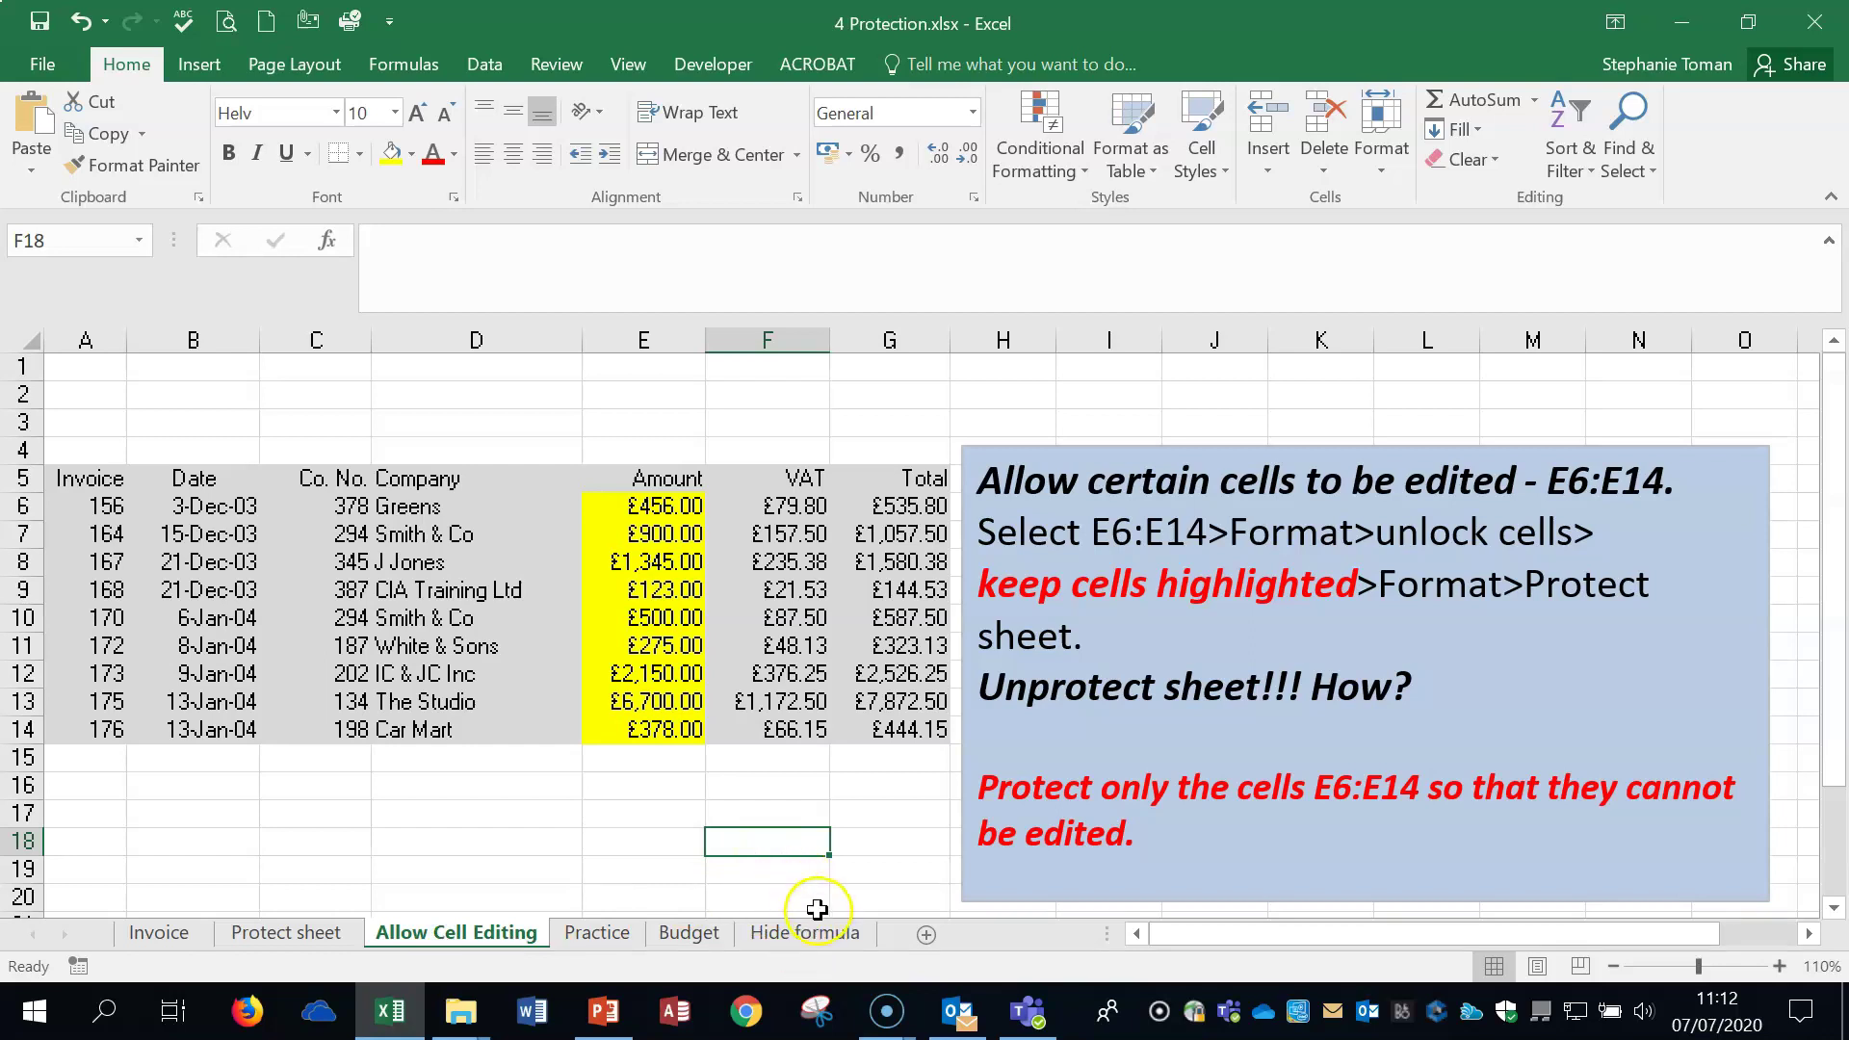
pyautogui.click(404, 787)
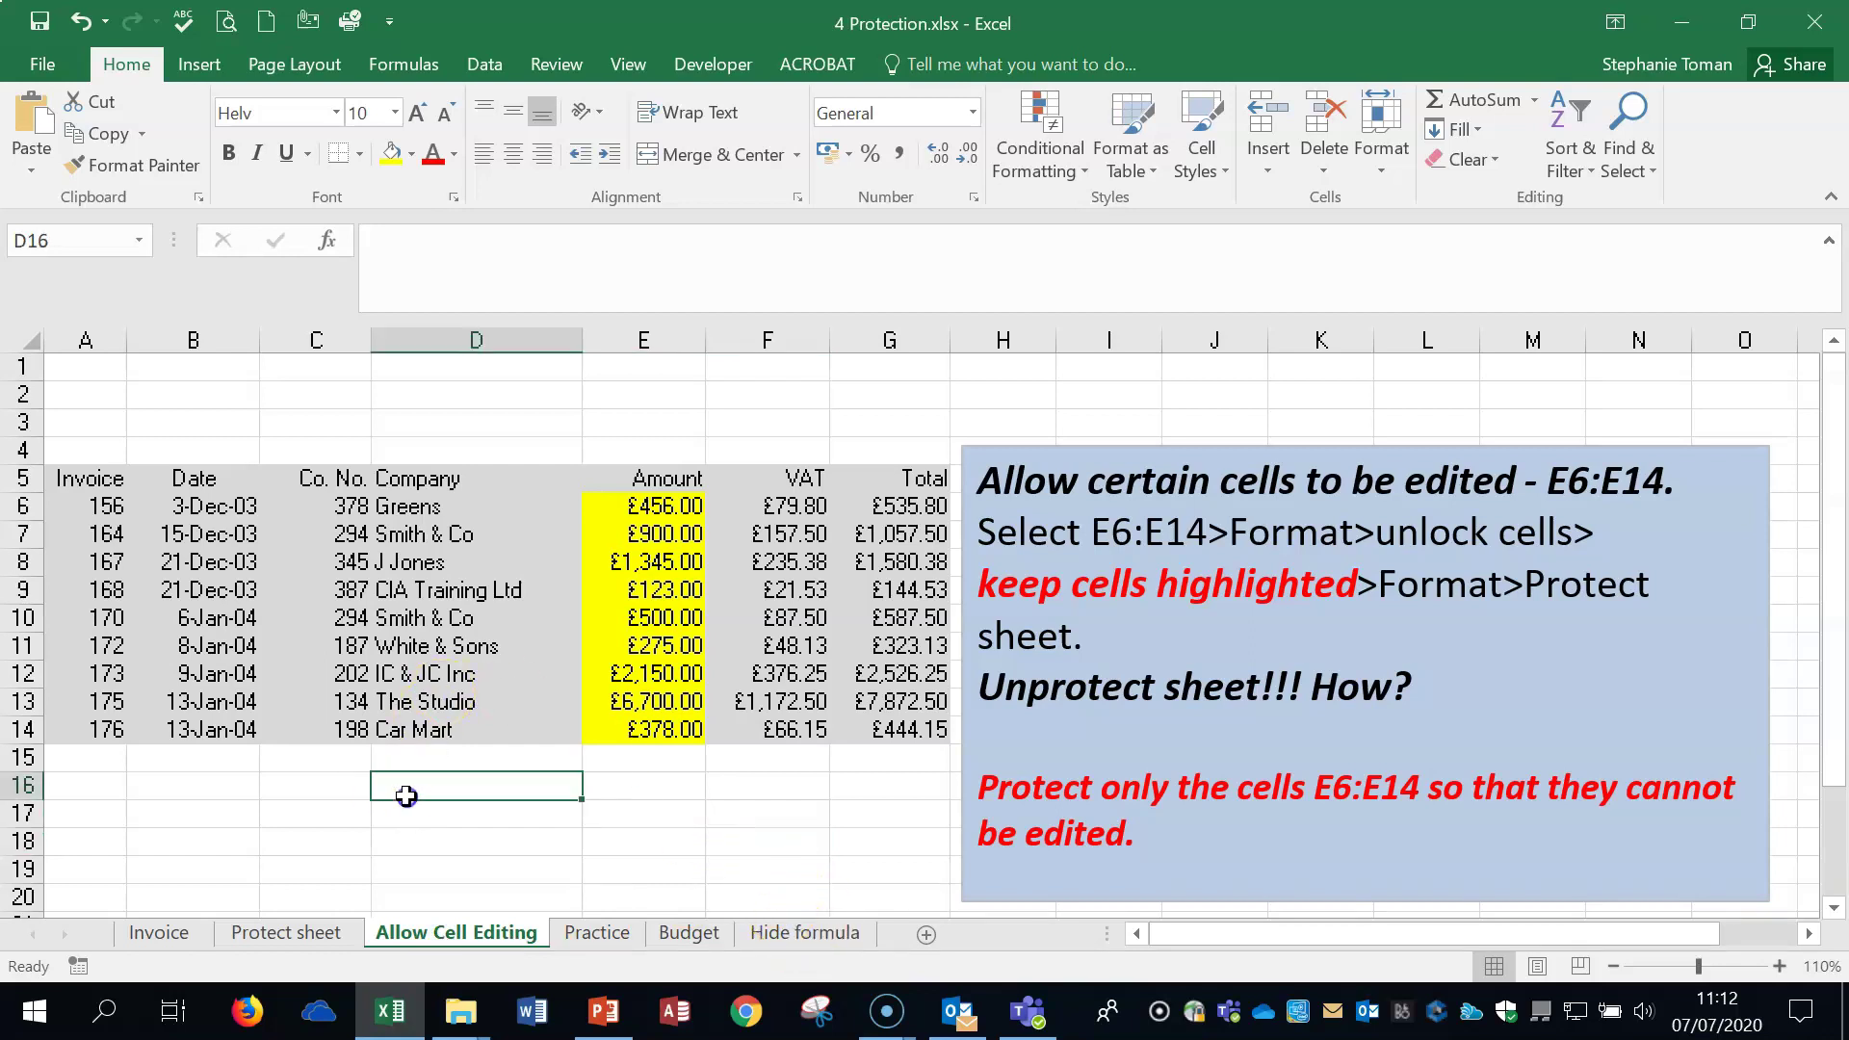
pyautogui.click(658, 507)
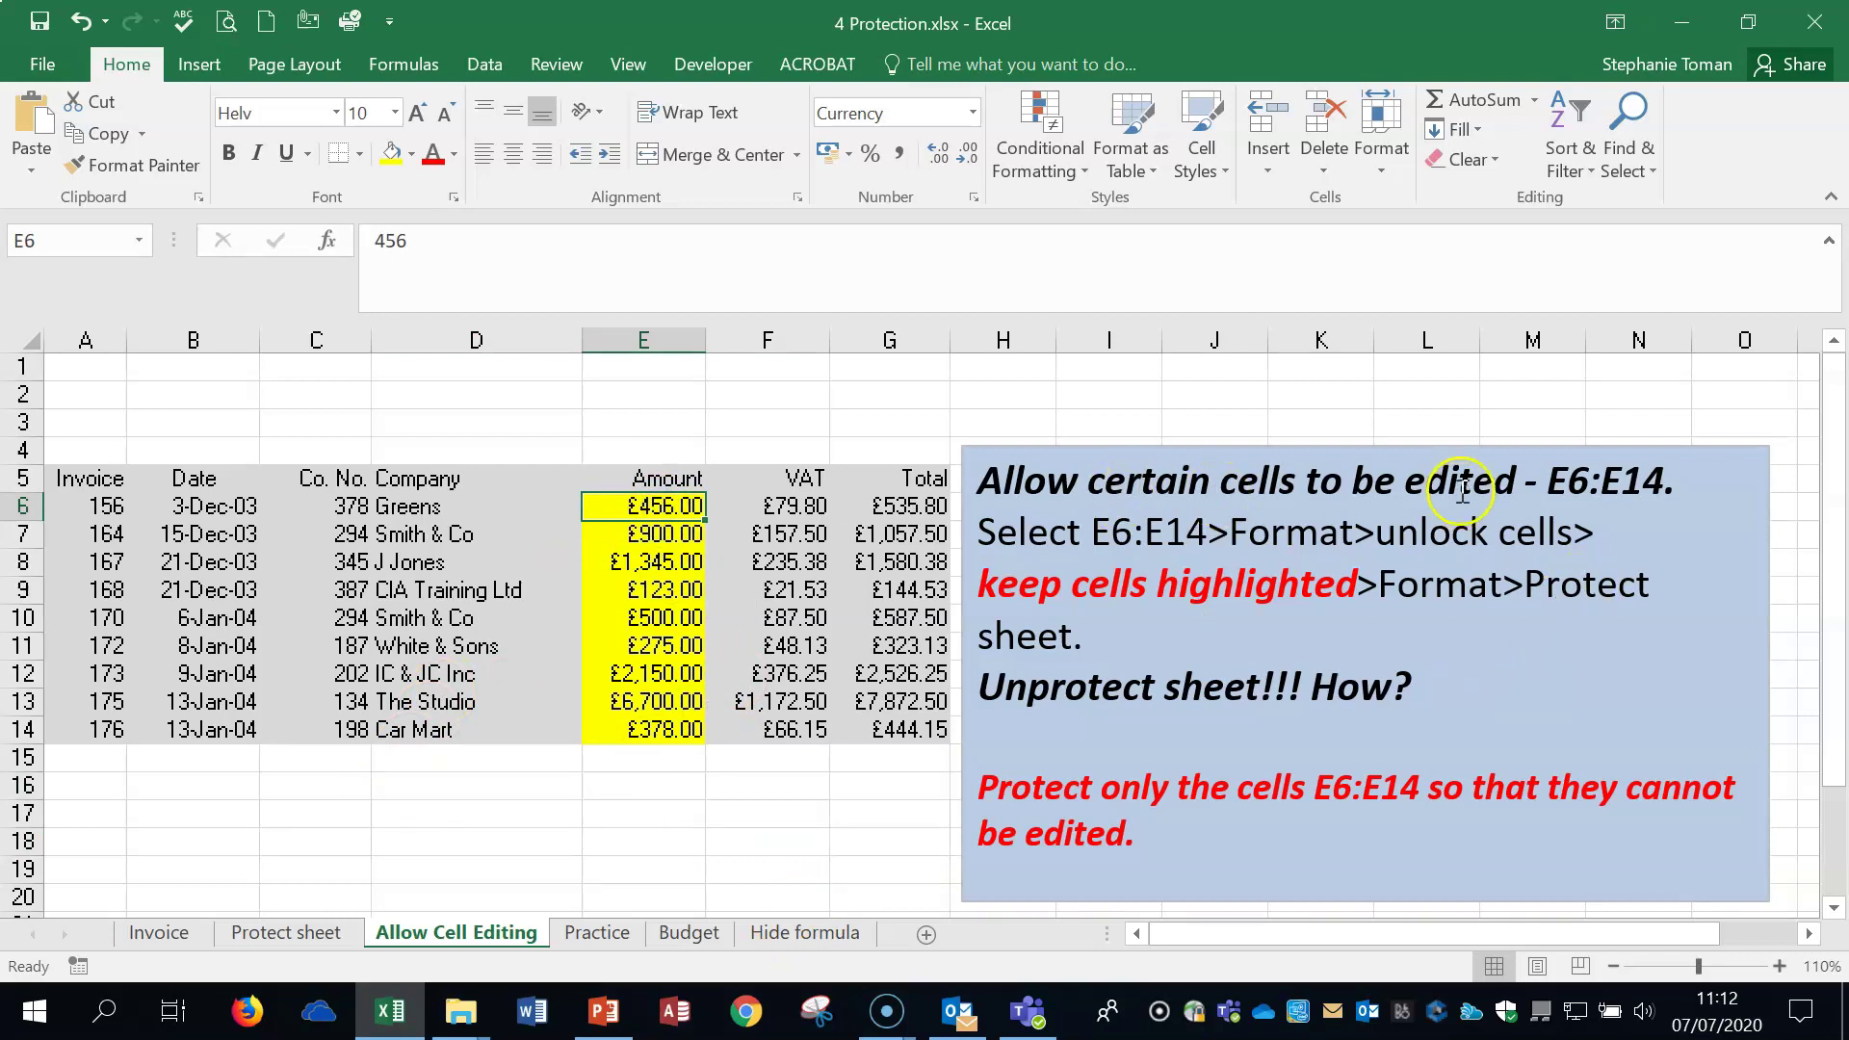
pyautogui.moveTo(657, 507); pyautogui.dragTo(654, 722)
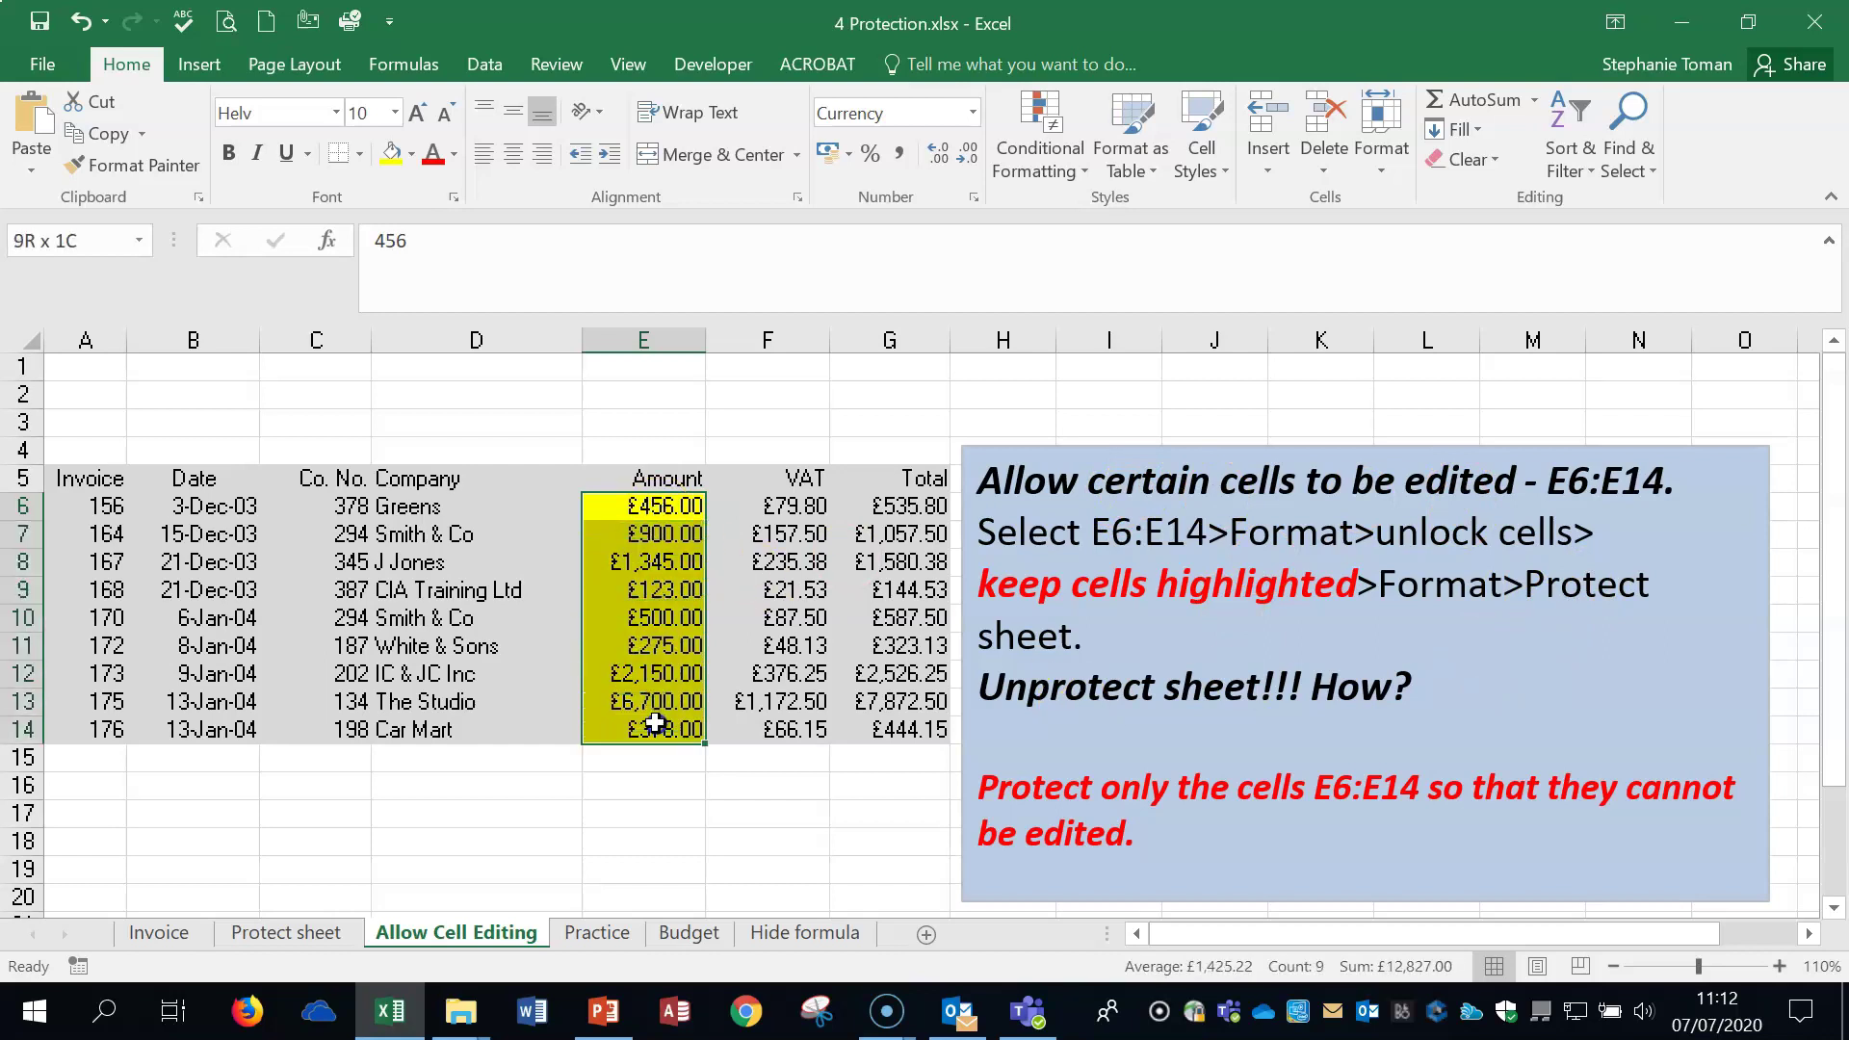
pyautogui.click(744, 835)
# Check the Locked protection setting for all cells of the Allow Cell Editing worksheet and accept it.
pyautogui.click(36, 339)
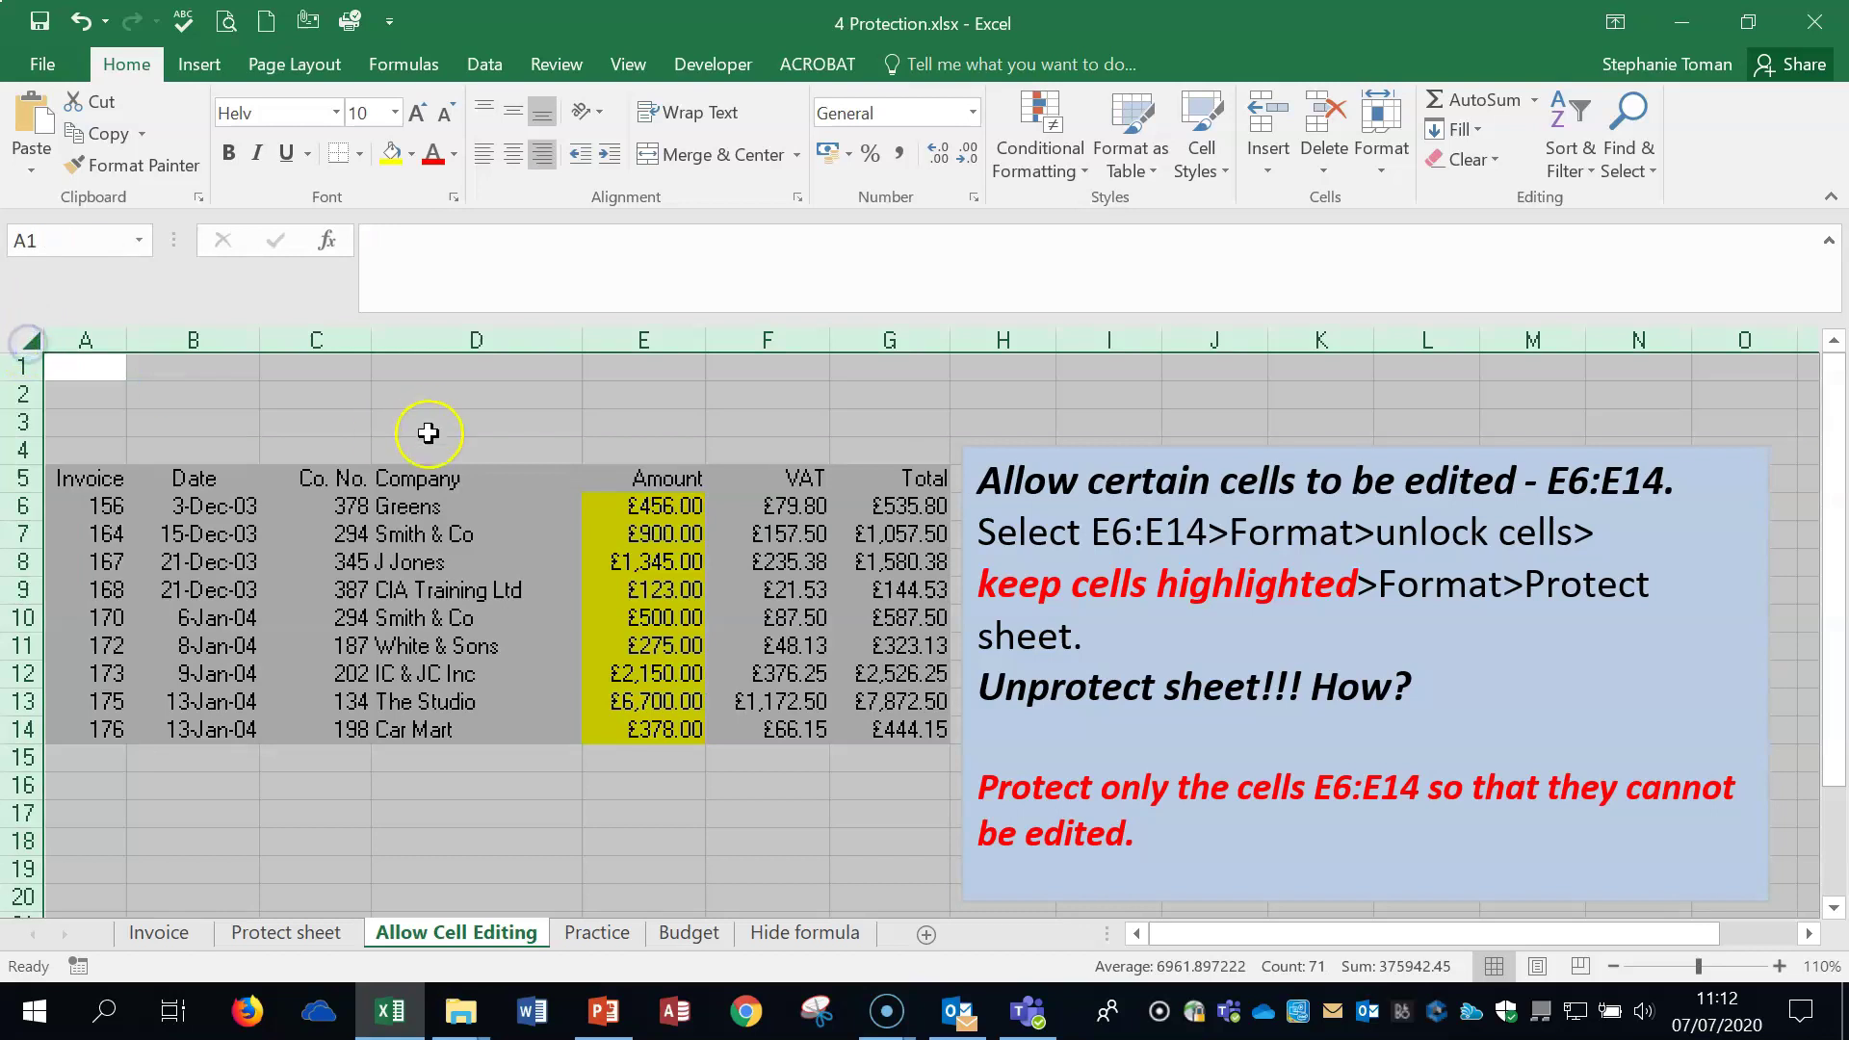
pyautogui.rightClick(423, 412)
pyautogui.click(525, 718)
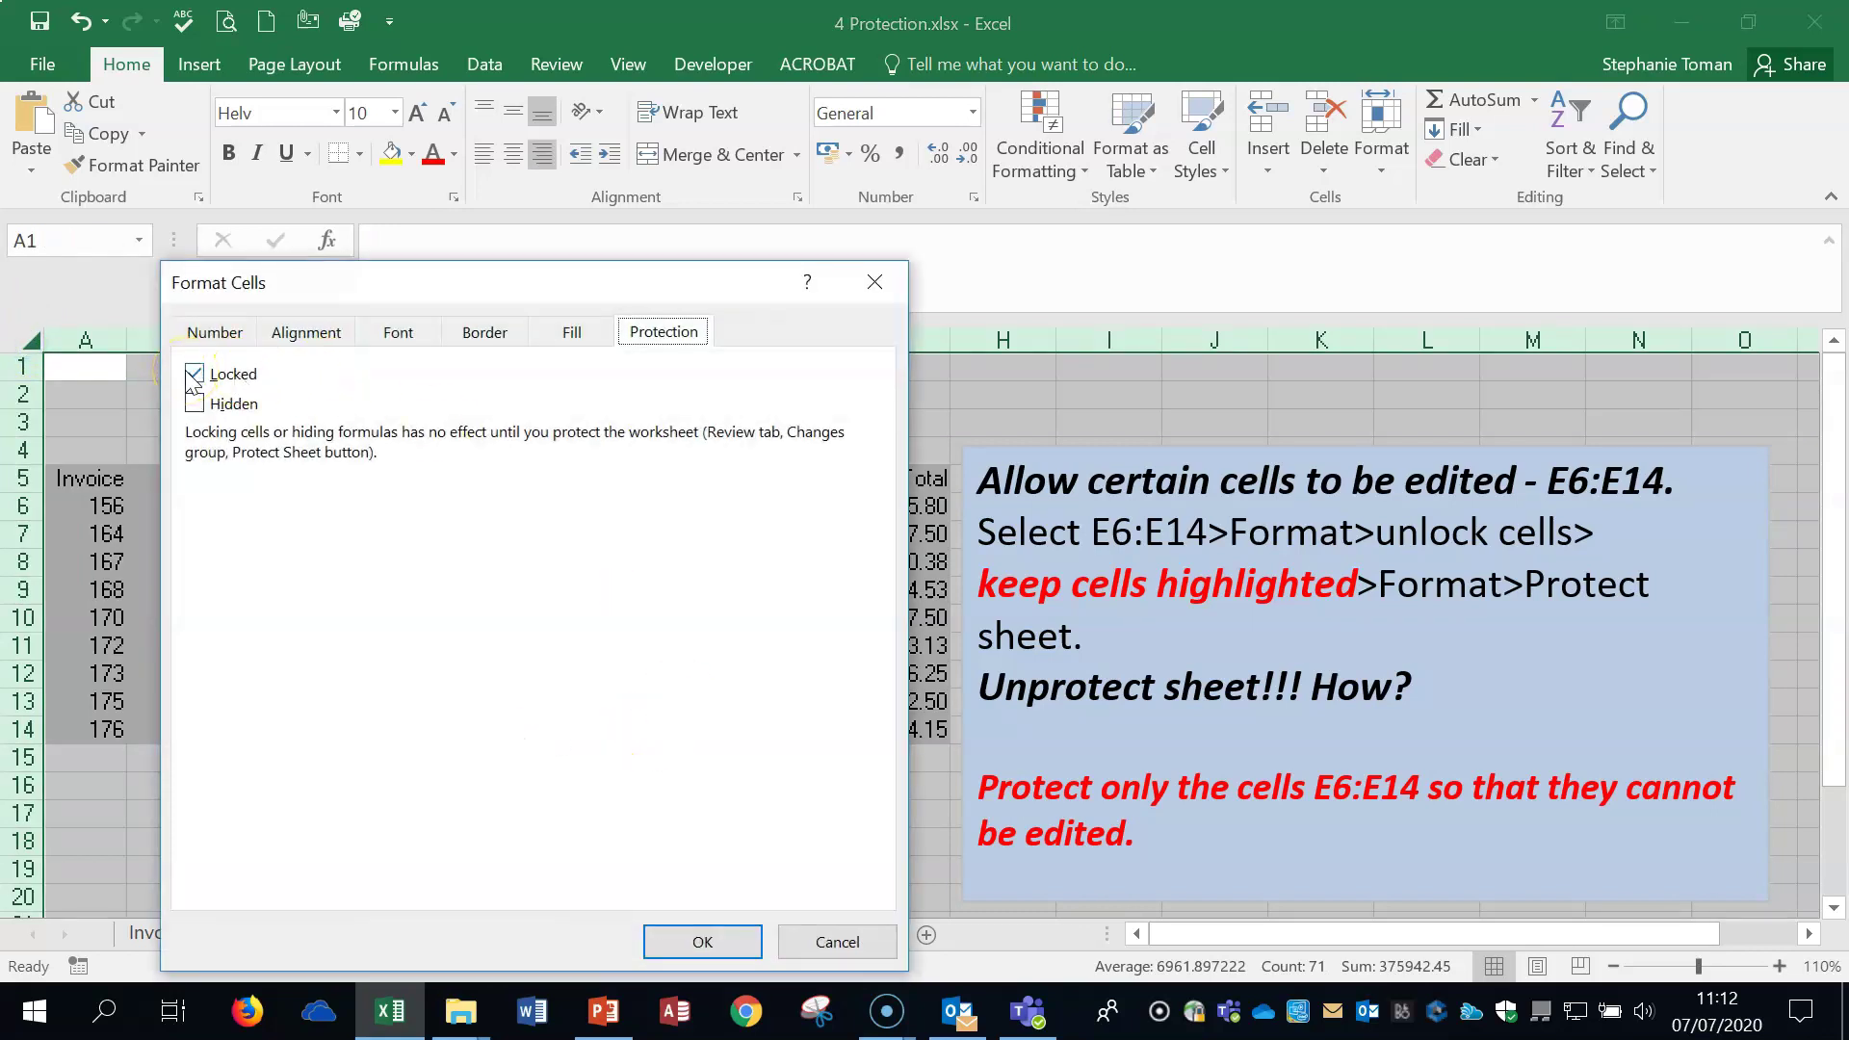
pyautogui.click(700, 939)
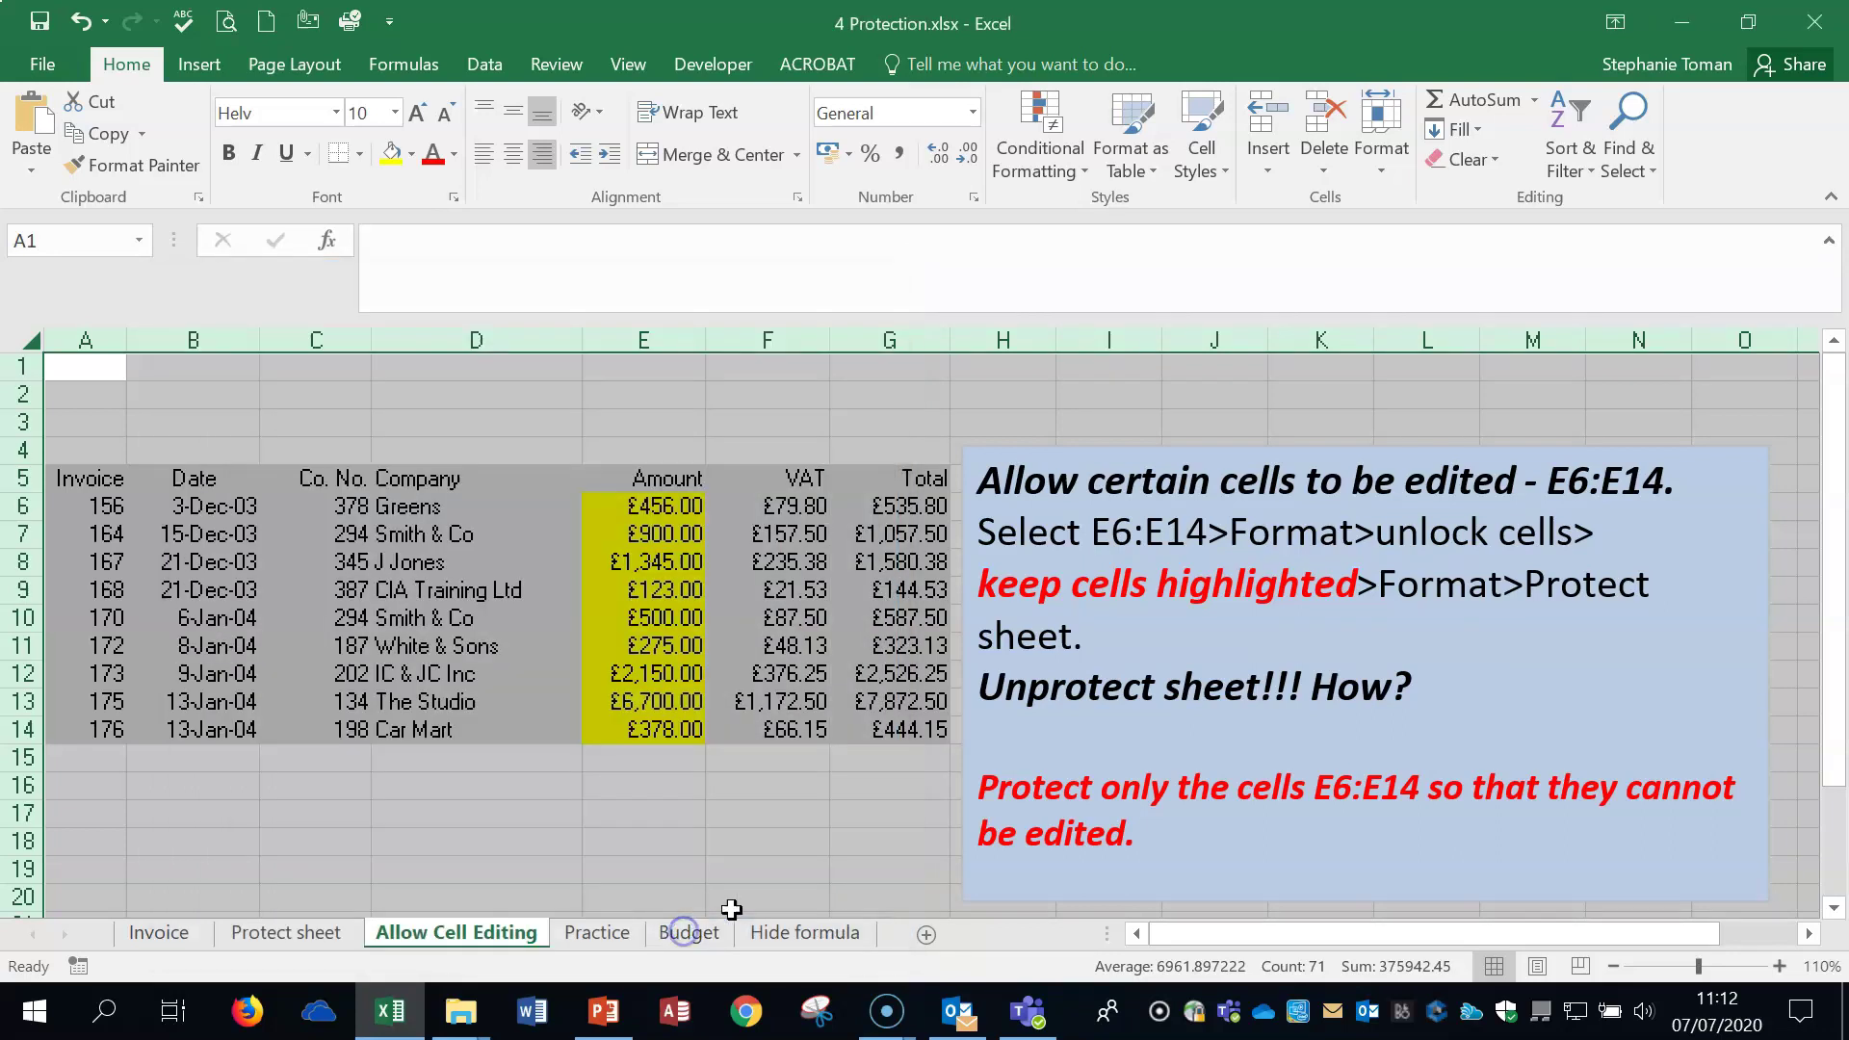
# Clear the Locked protection setting for the highlighted amounts in cells E6:E14.
pyautogui.moveTo(643, 505); pyautogui.dragTo(637, 736)
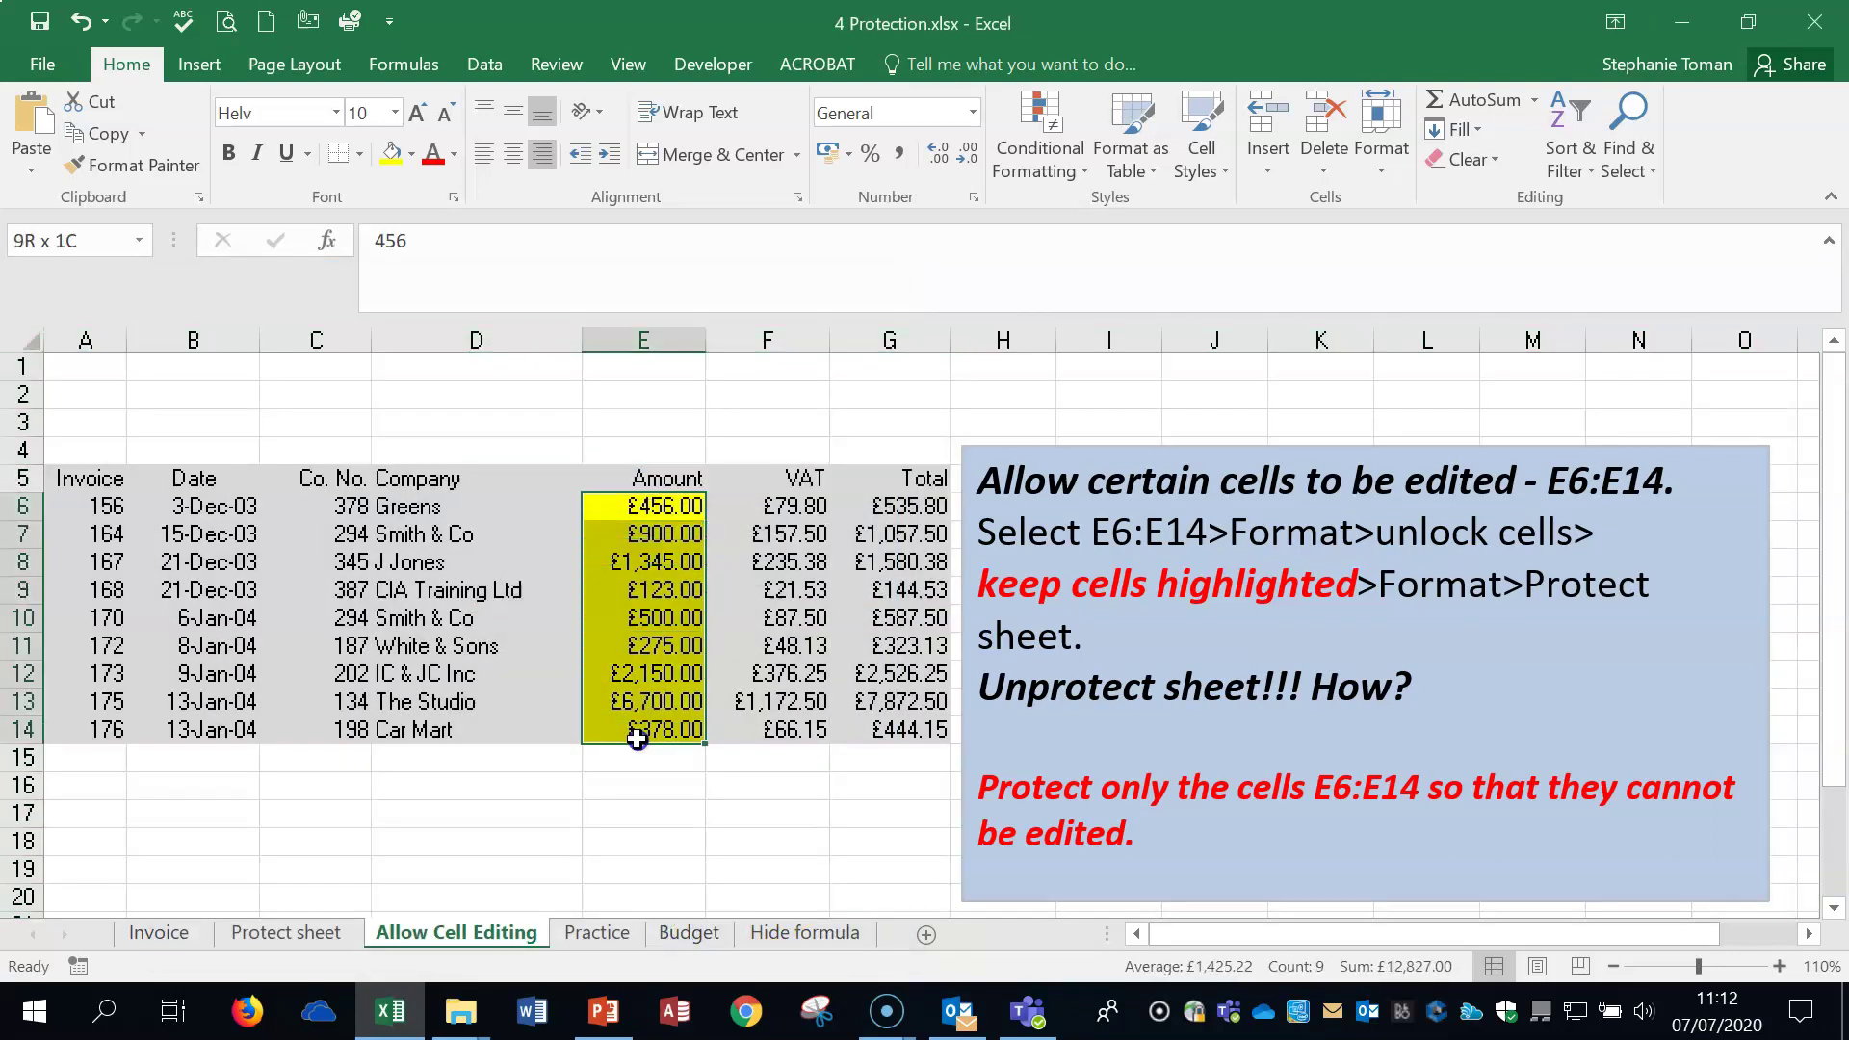
pyautogui.rightClick(668, 599)
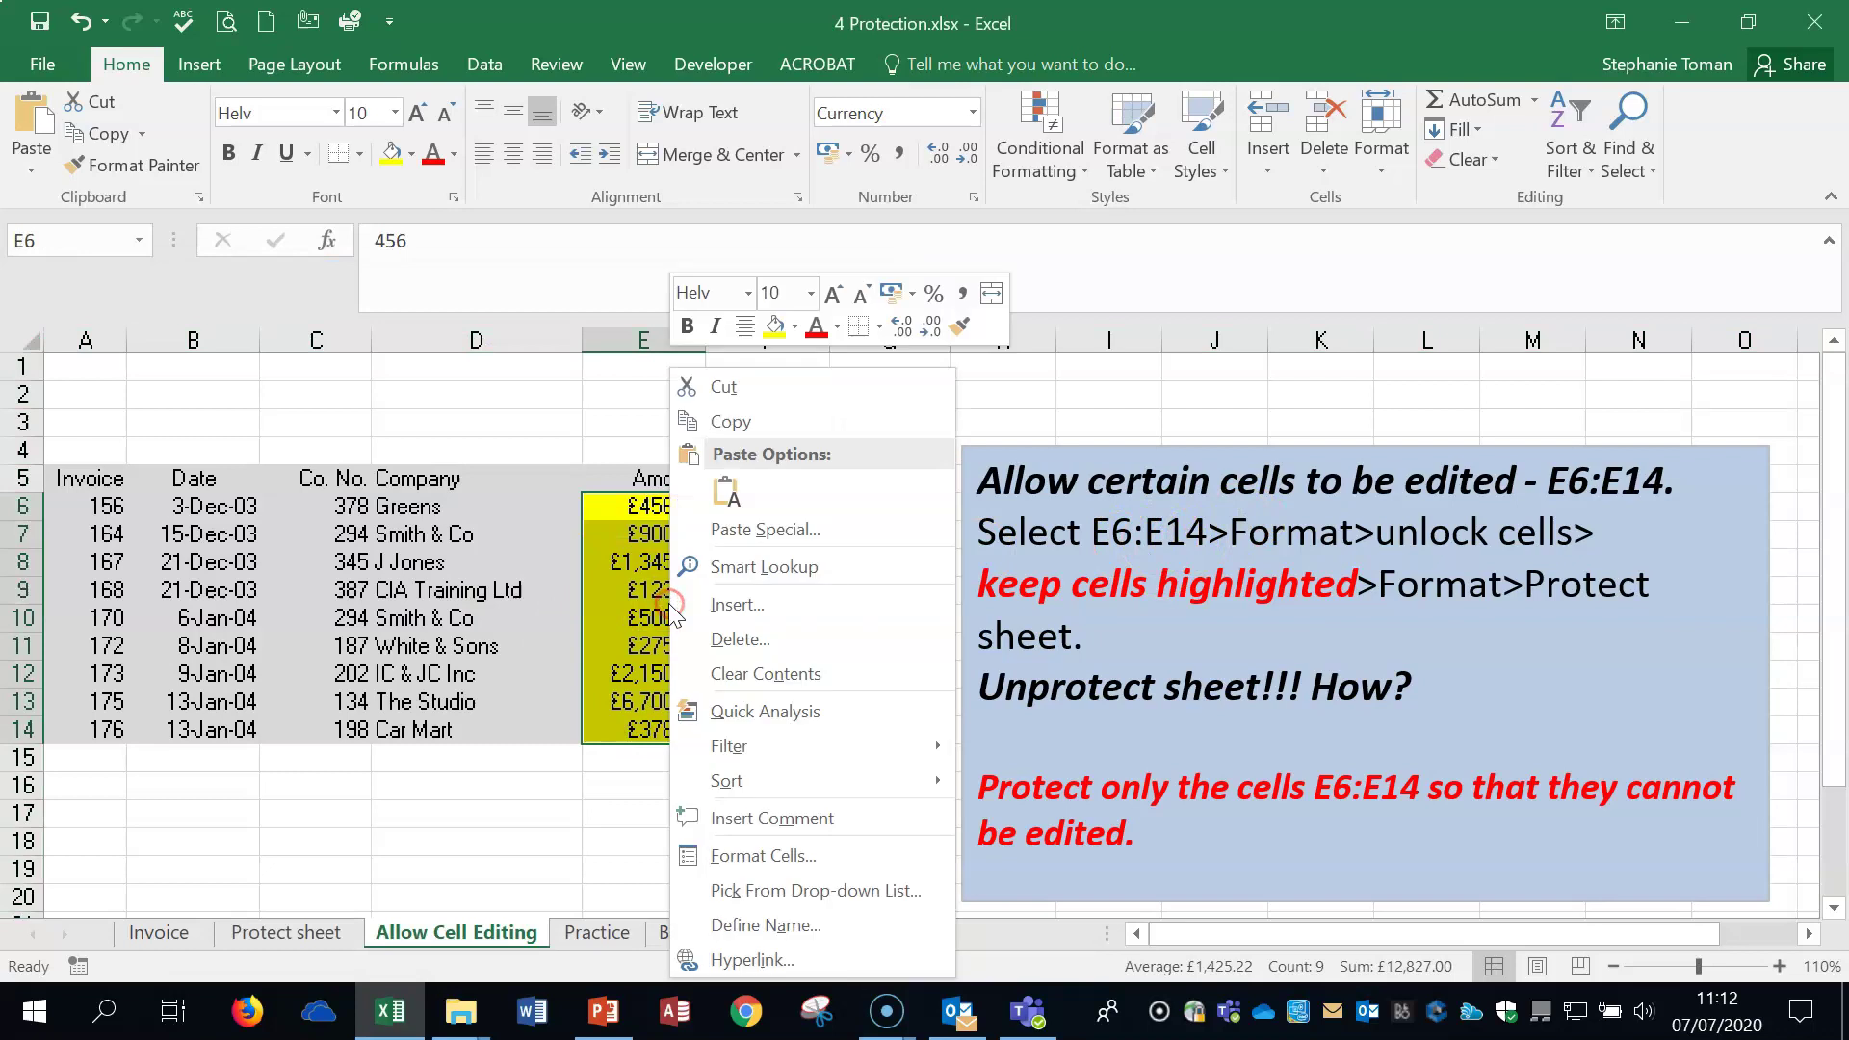
pyautogui.click(757, 860)
pyautogui.click(414, 374)
pyautogui.click(922, 942)
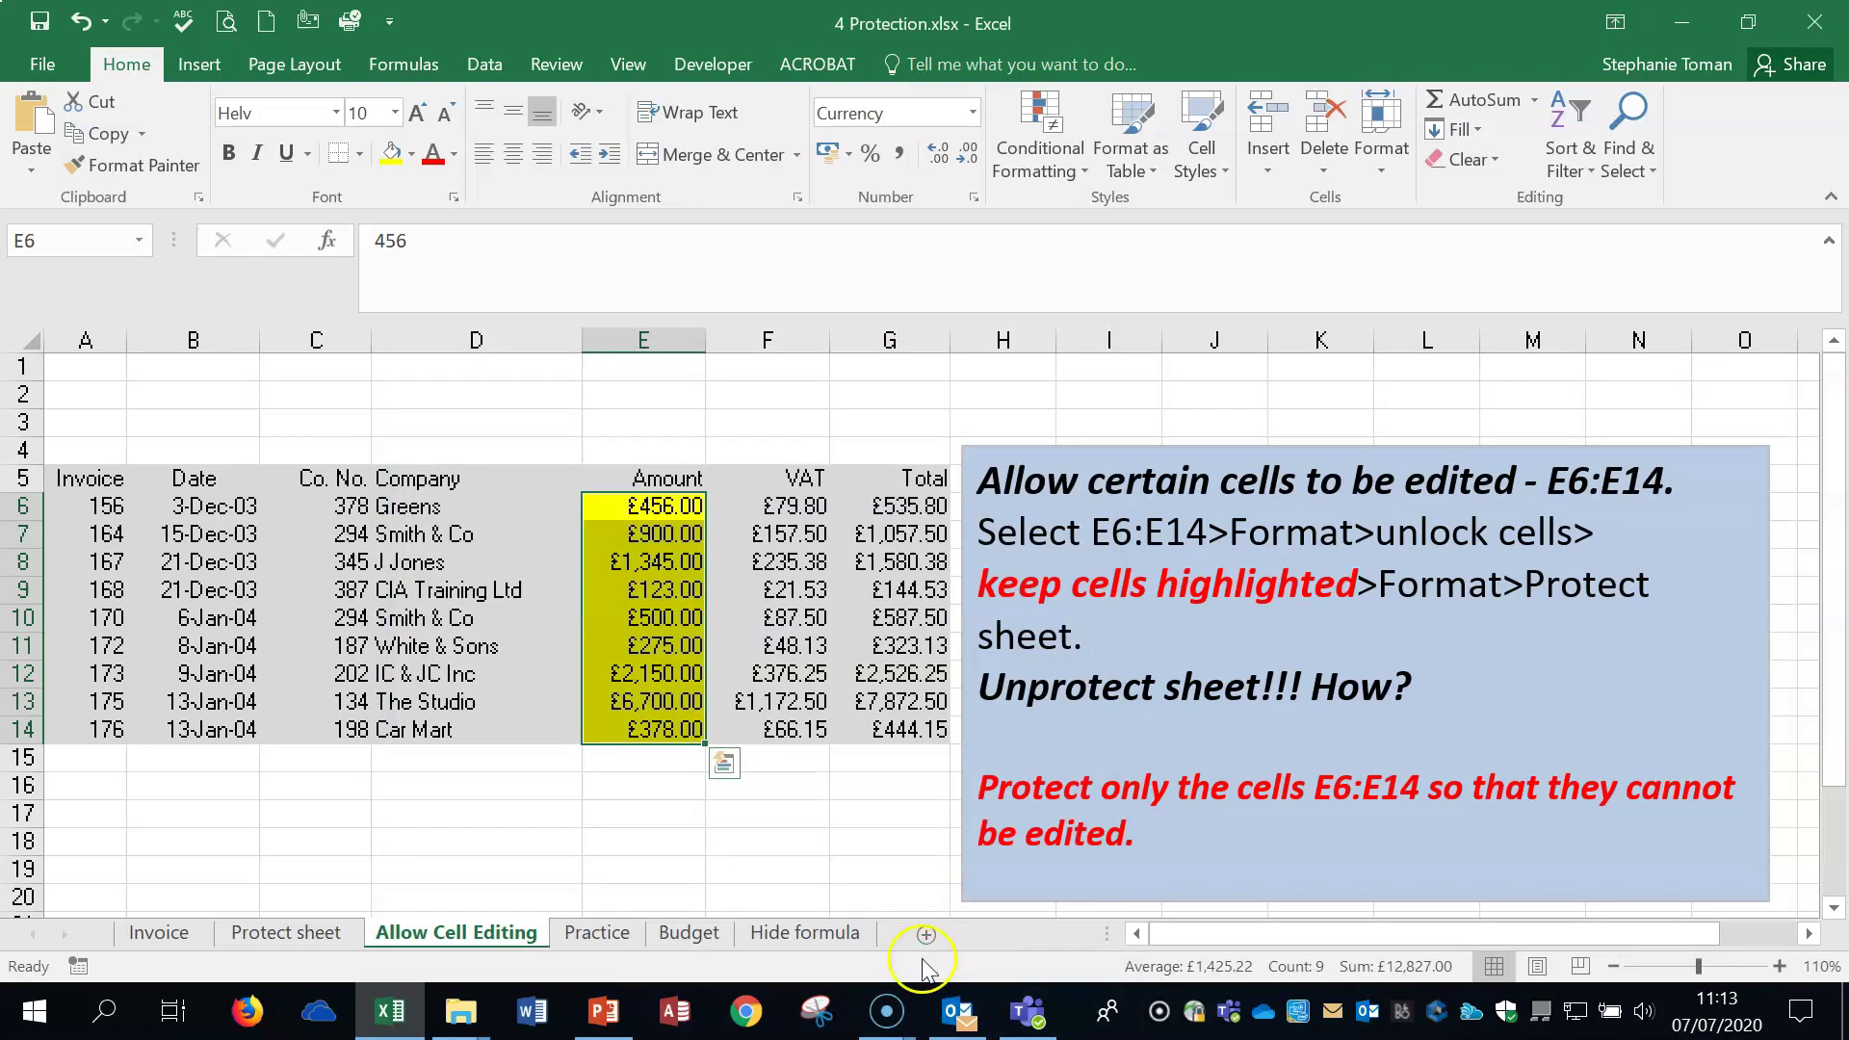
pyautogui.click(749, 870)
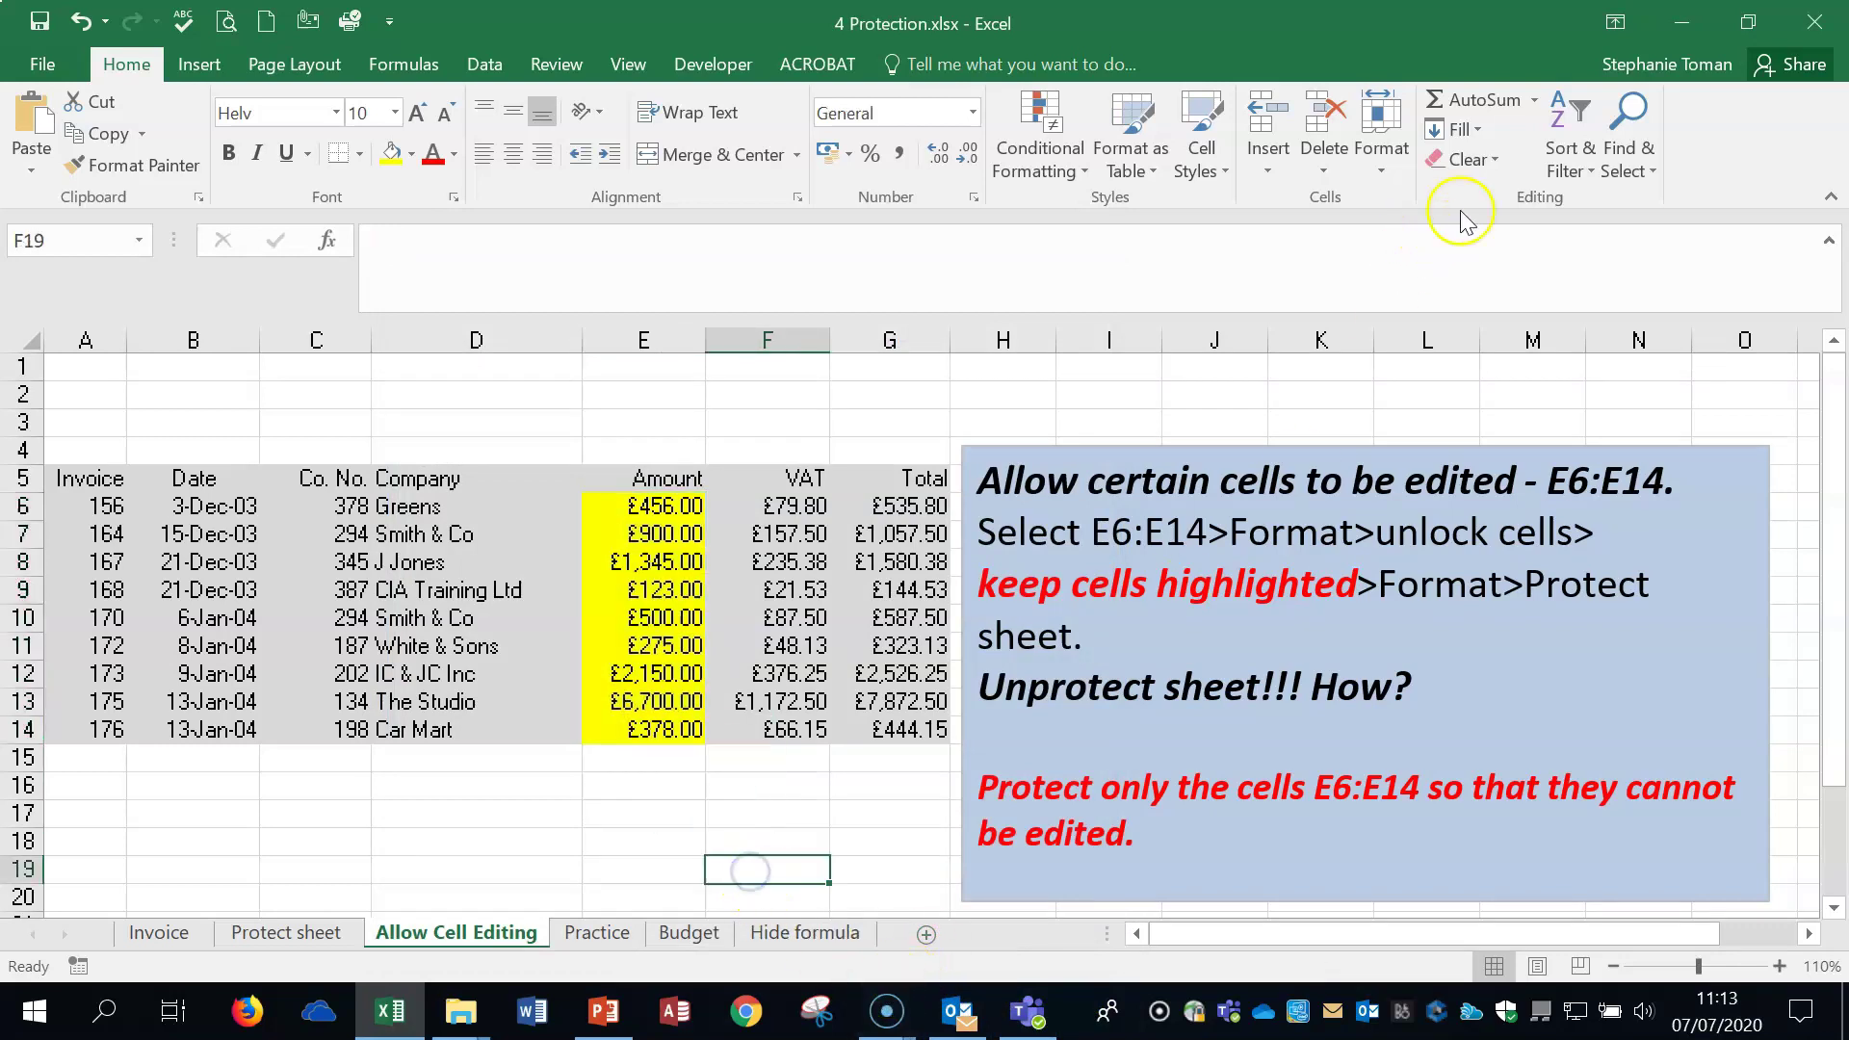
# Protect the Allow Cell Editing worksheet without a password, keeping the default permissions.
pyautogui.click(1377, 159)
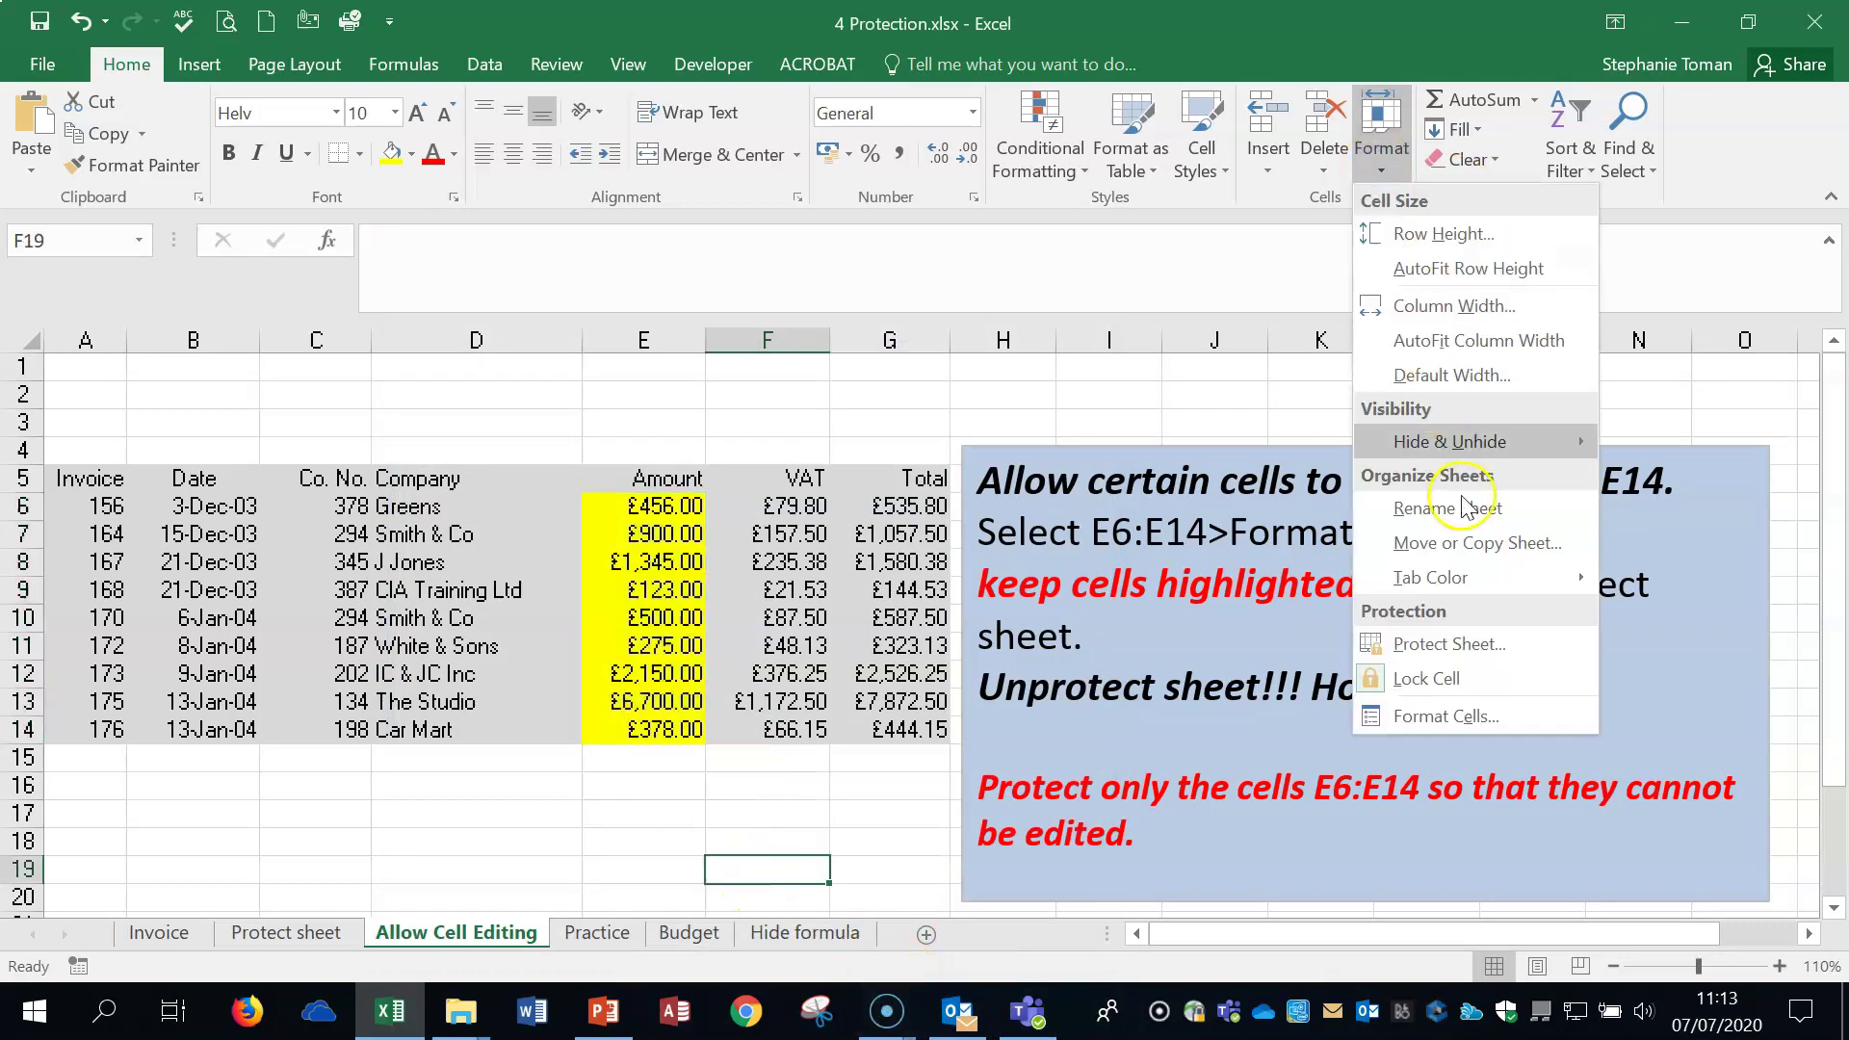
pyautogui.click(1459, 643)
pyautogui.click(1539, 809)
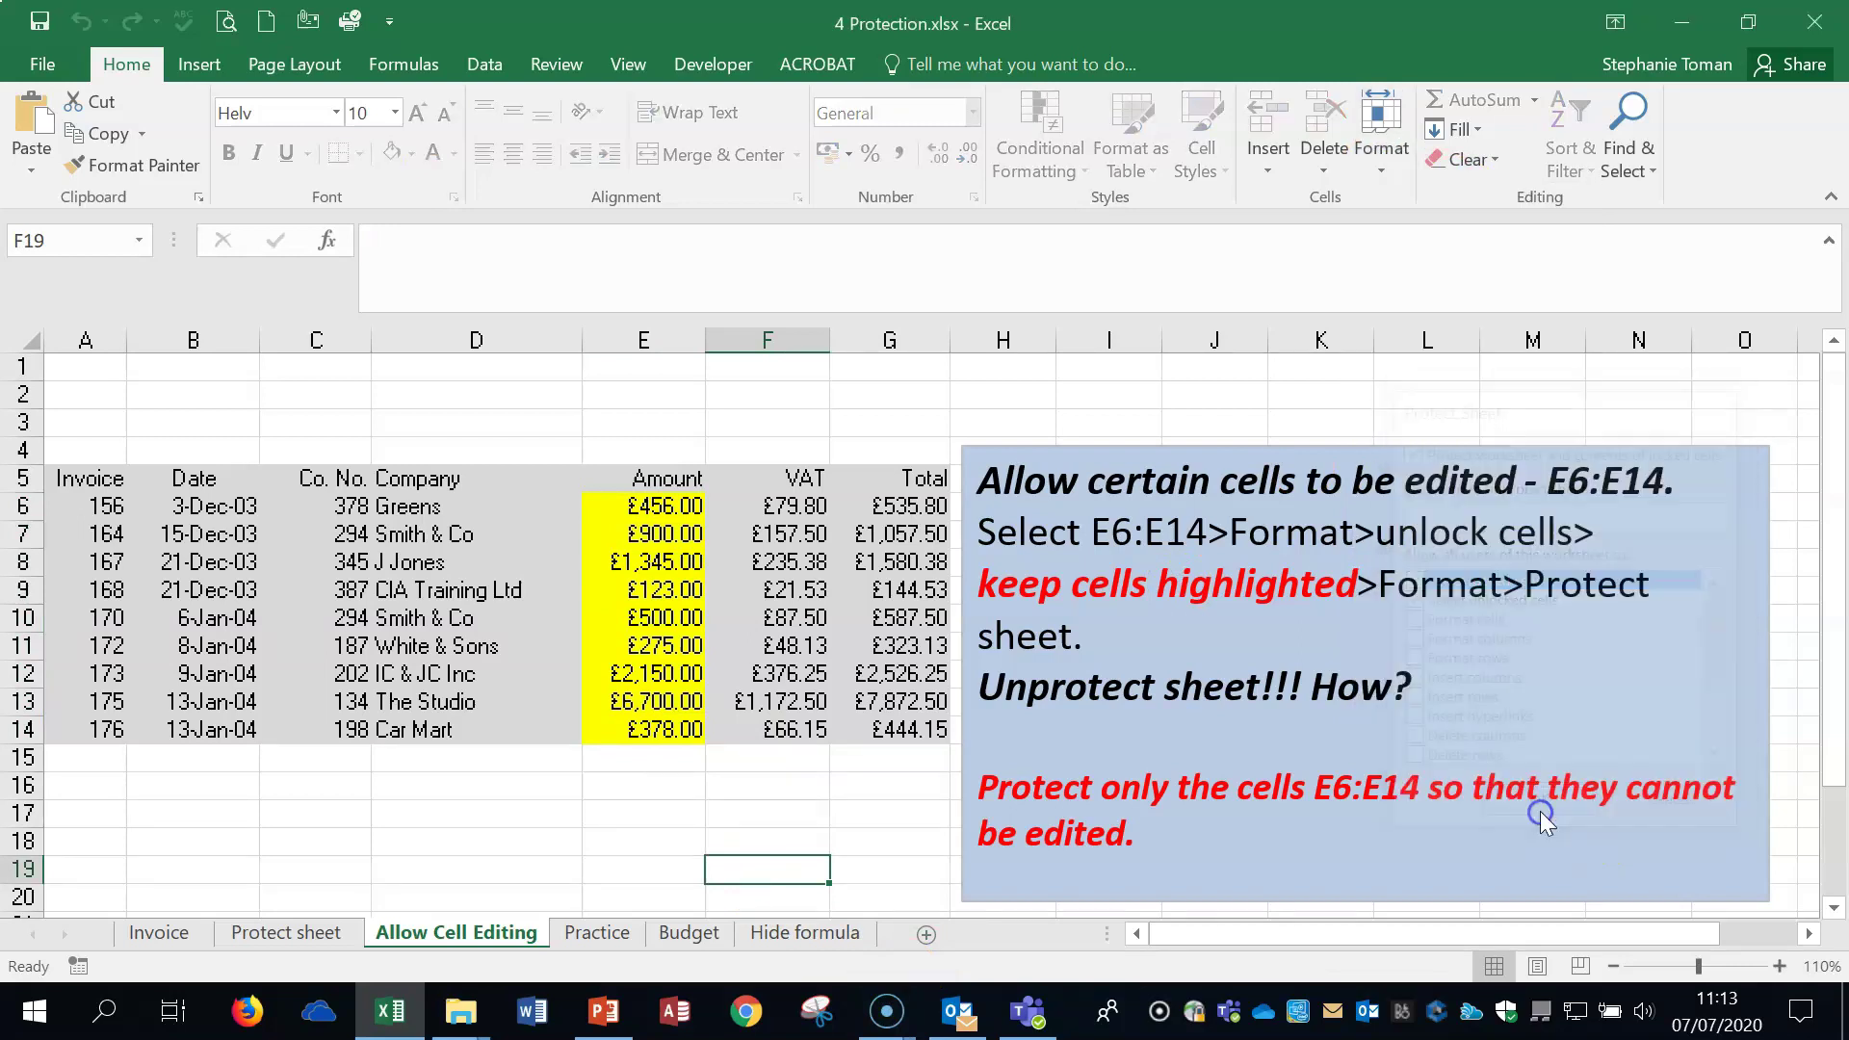
# Try to edit the VAT formula in cell F7 of the protected worksheet.
pyautogui.click(727, 540)
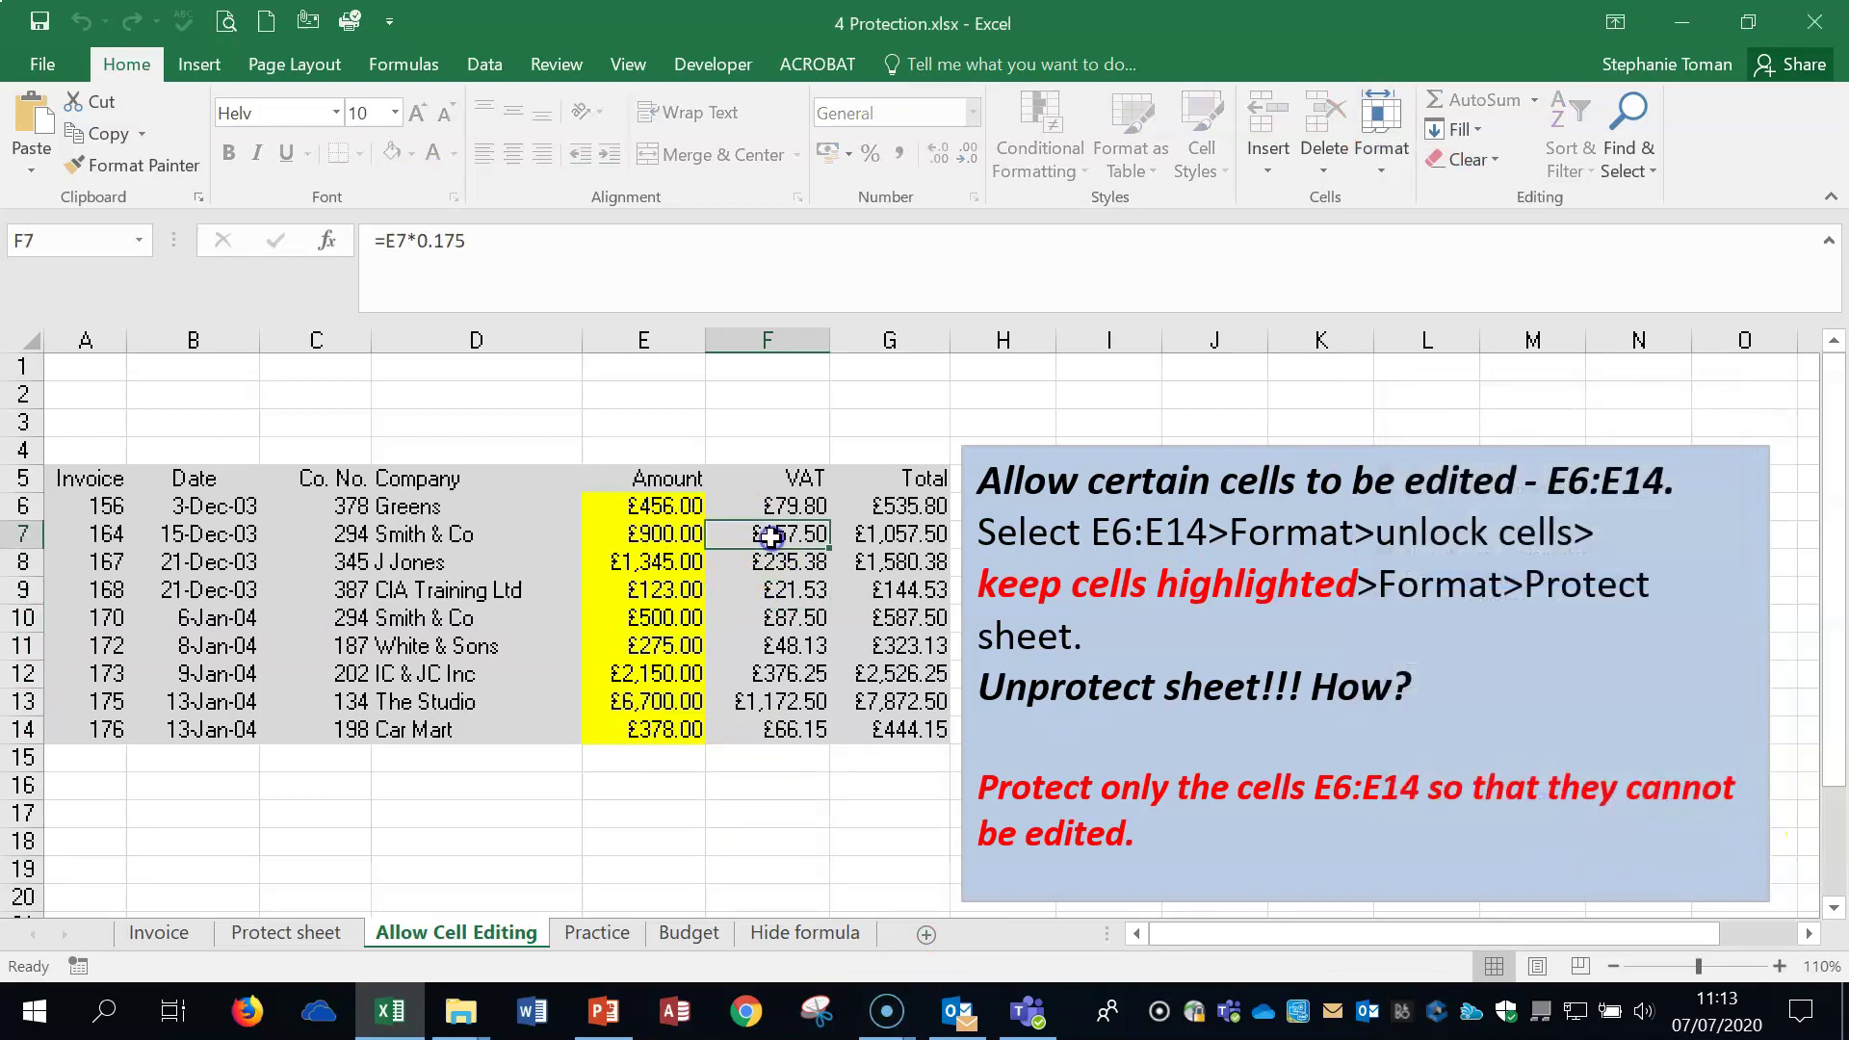
pyautogui.doubleClick(771, 539)
pyautogui.click(936, 587)
# Test editing the unlocked amount in cell E7 by entering o, and undo the entry.
pyautogui.click(659, 533)
pyautogui.write('o')
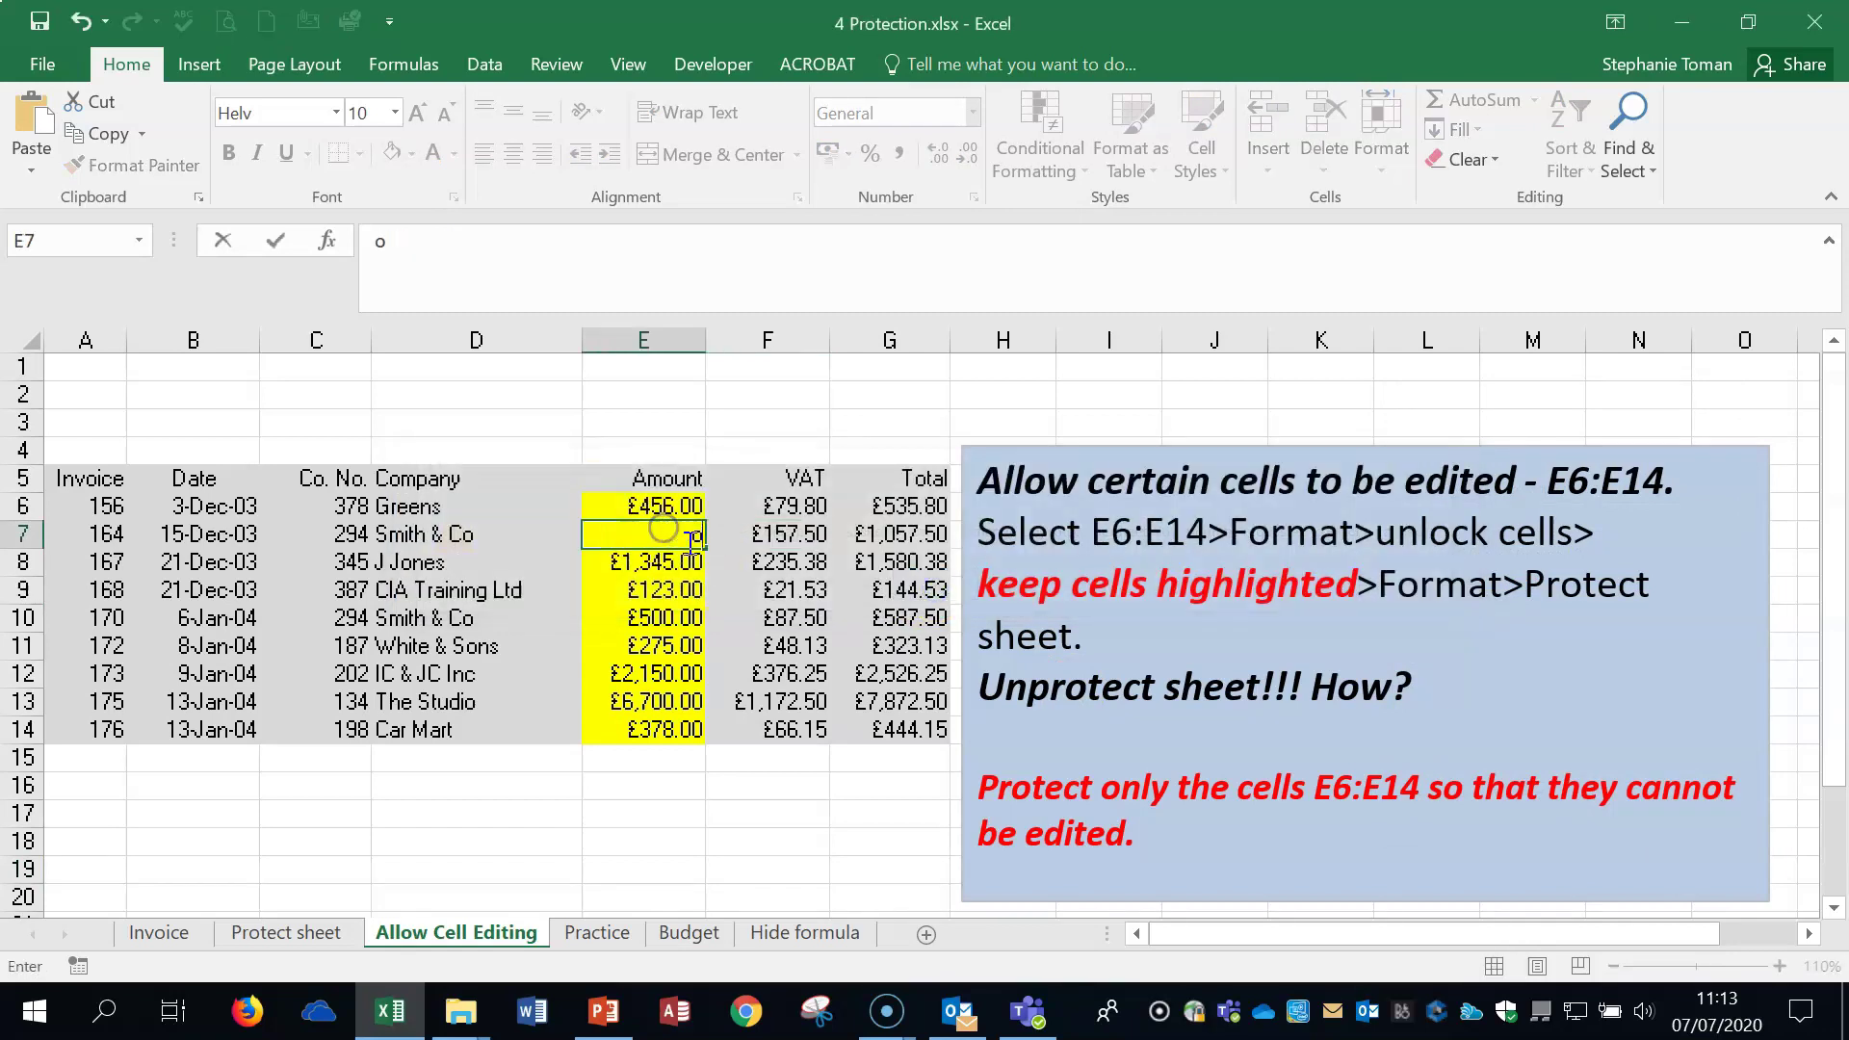
pyautogui.click(81, 23)
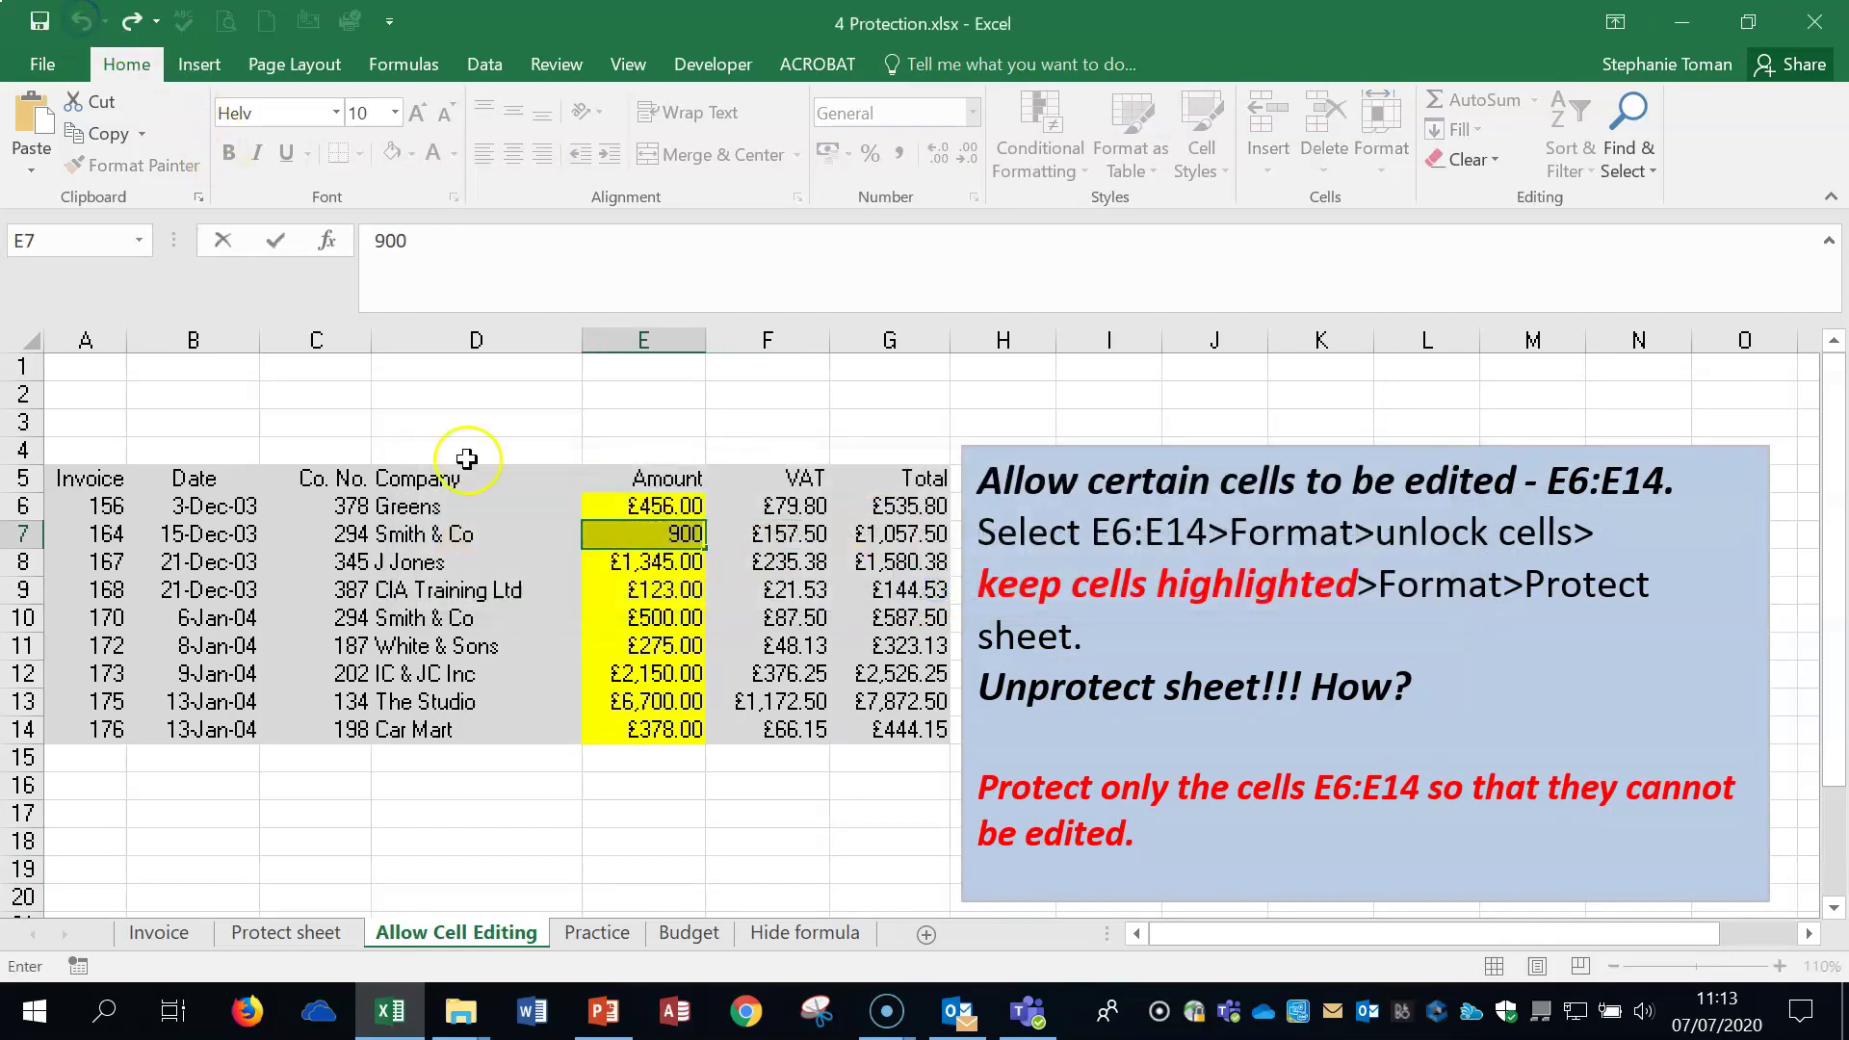
pyautogui.click(790, 684)
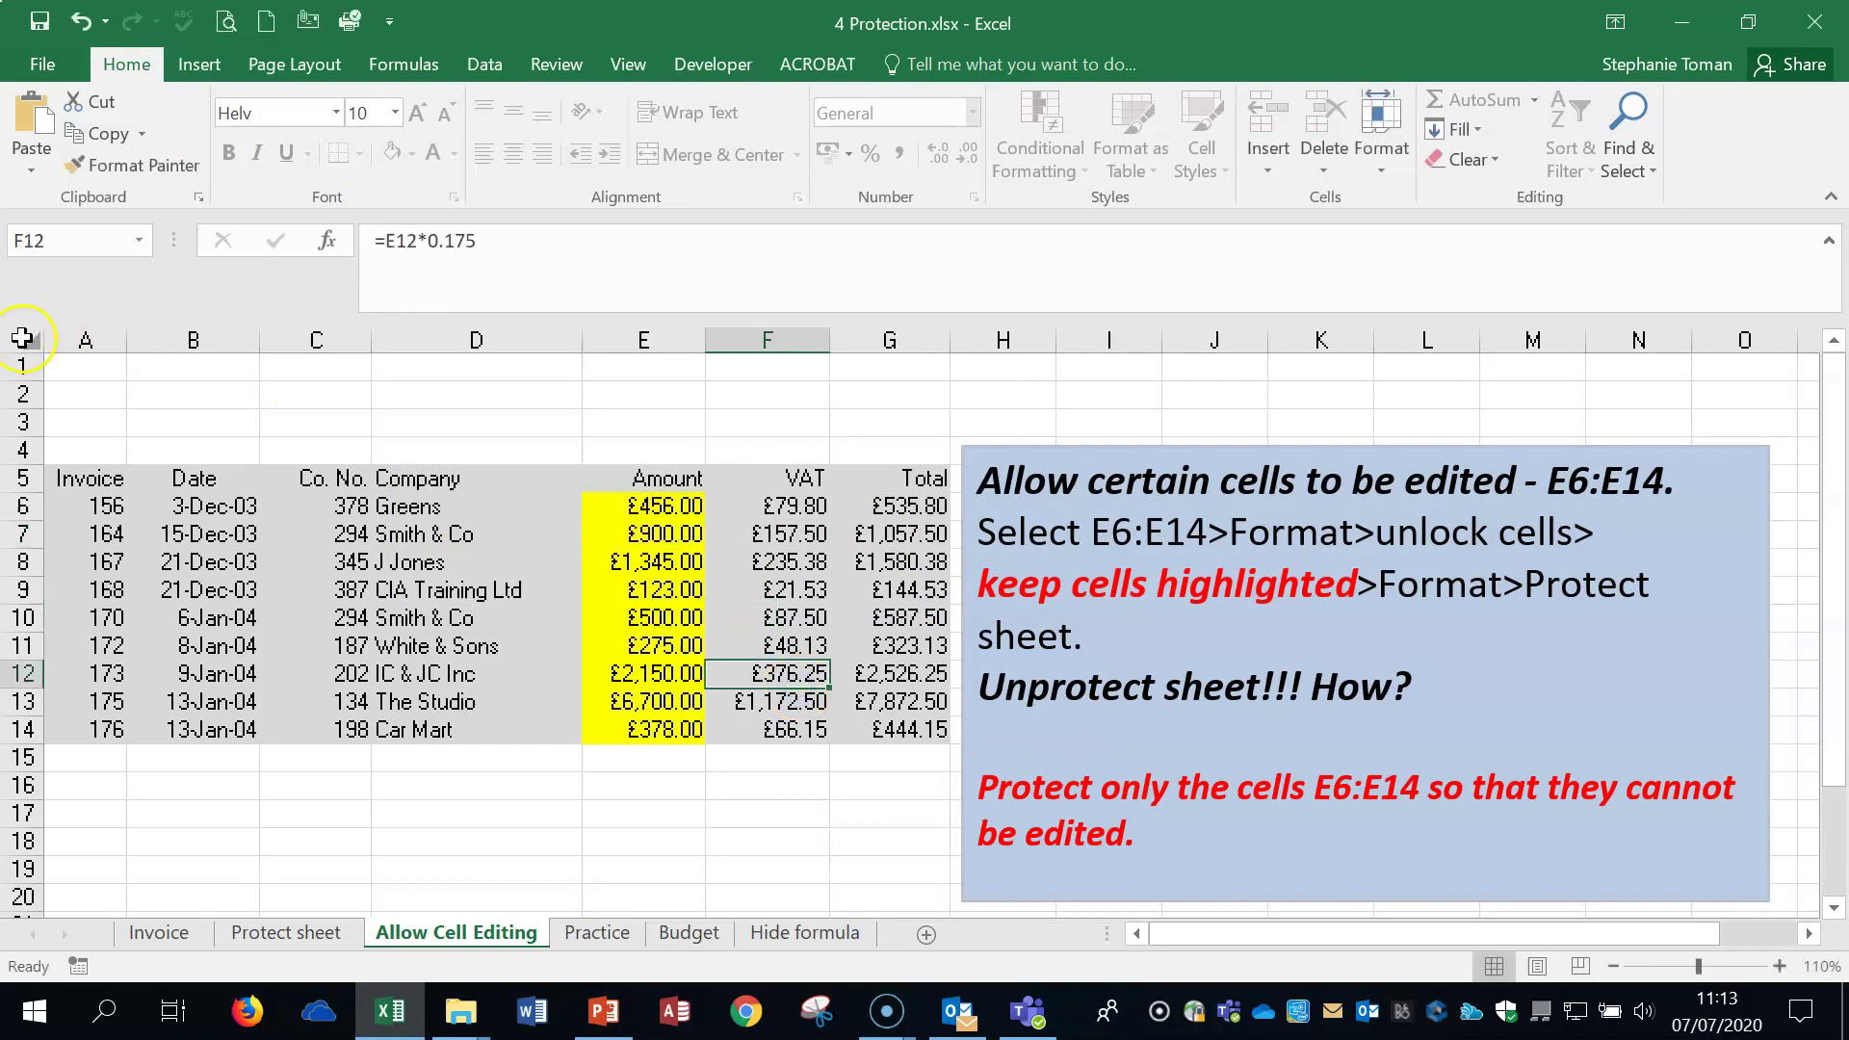
# Unprotect the Allow Cell Editing worksheet.
pyautogui.rightClick(22, 339)
pyautogui.click(684, 851)
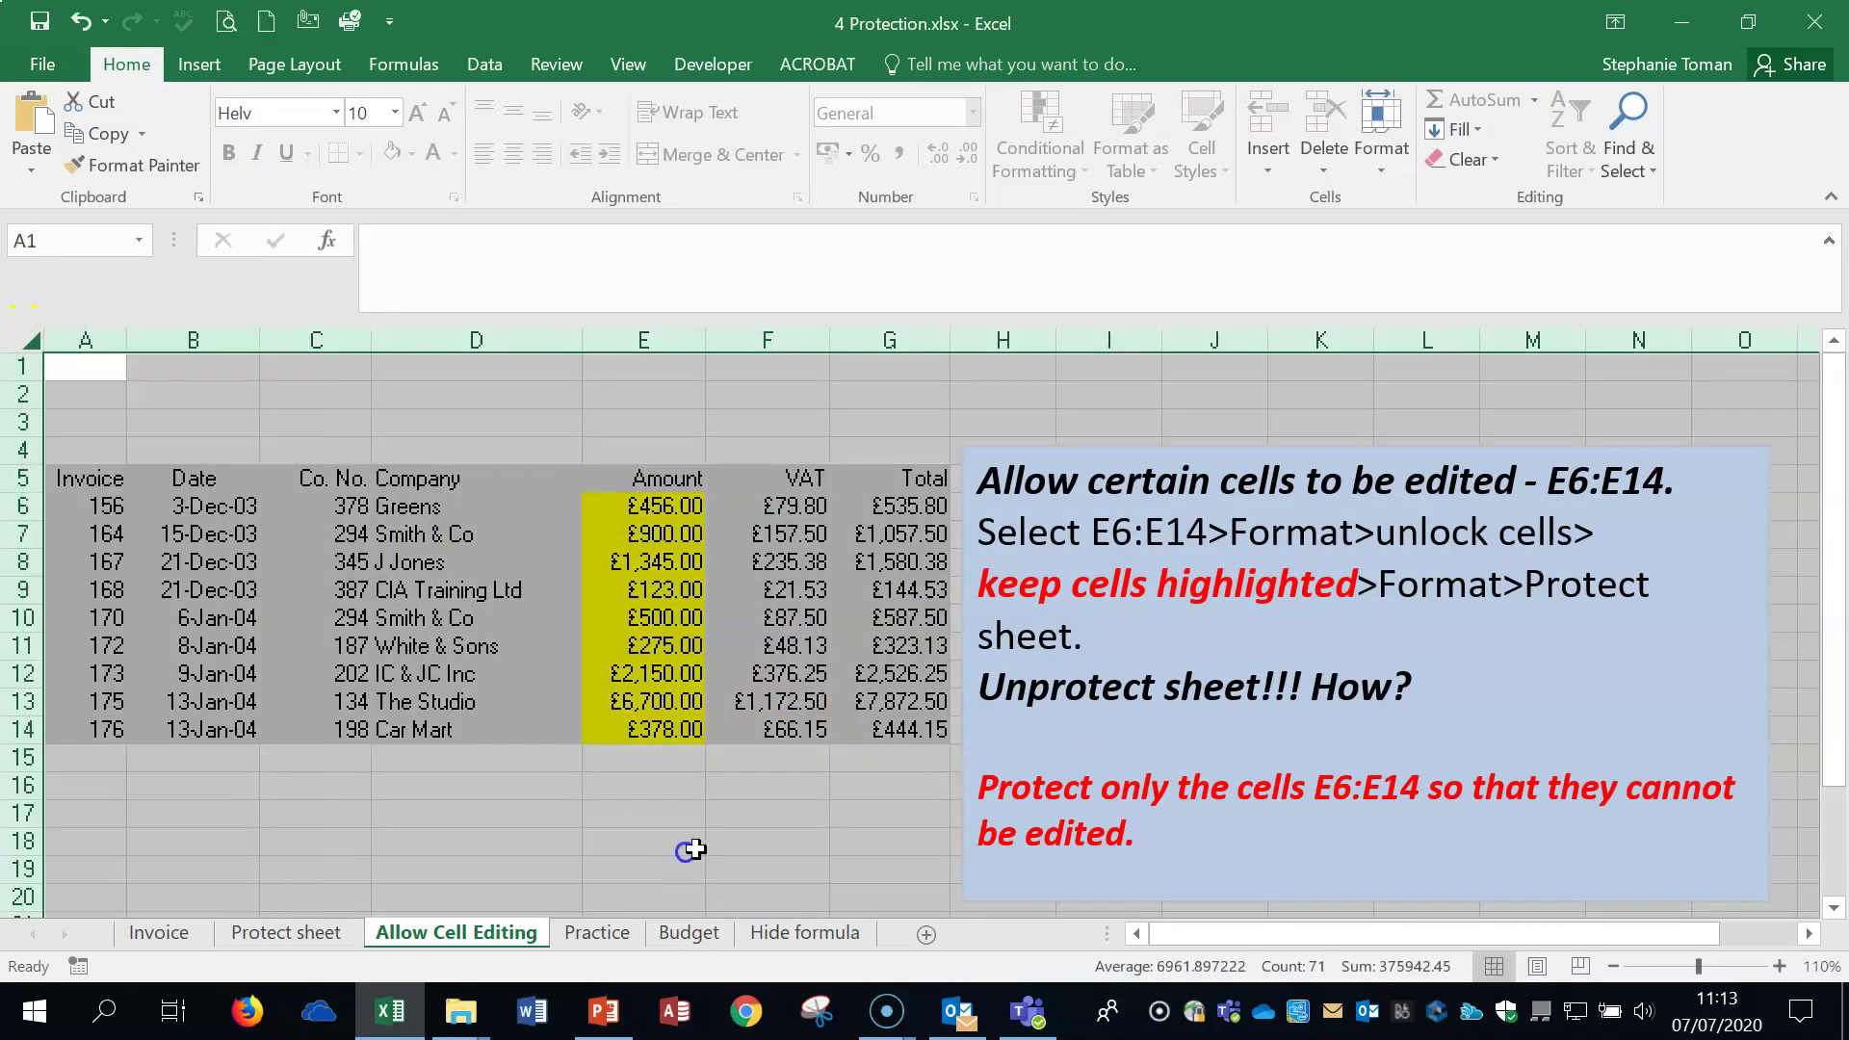
pyautogui.click(1380, 166)
pyautogui.click(1469, 645)
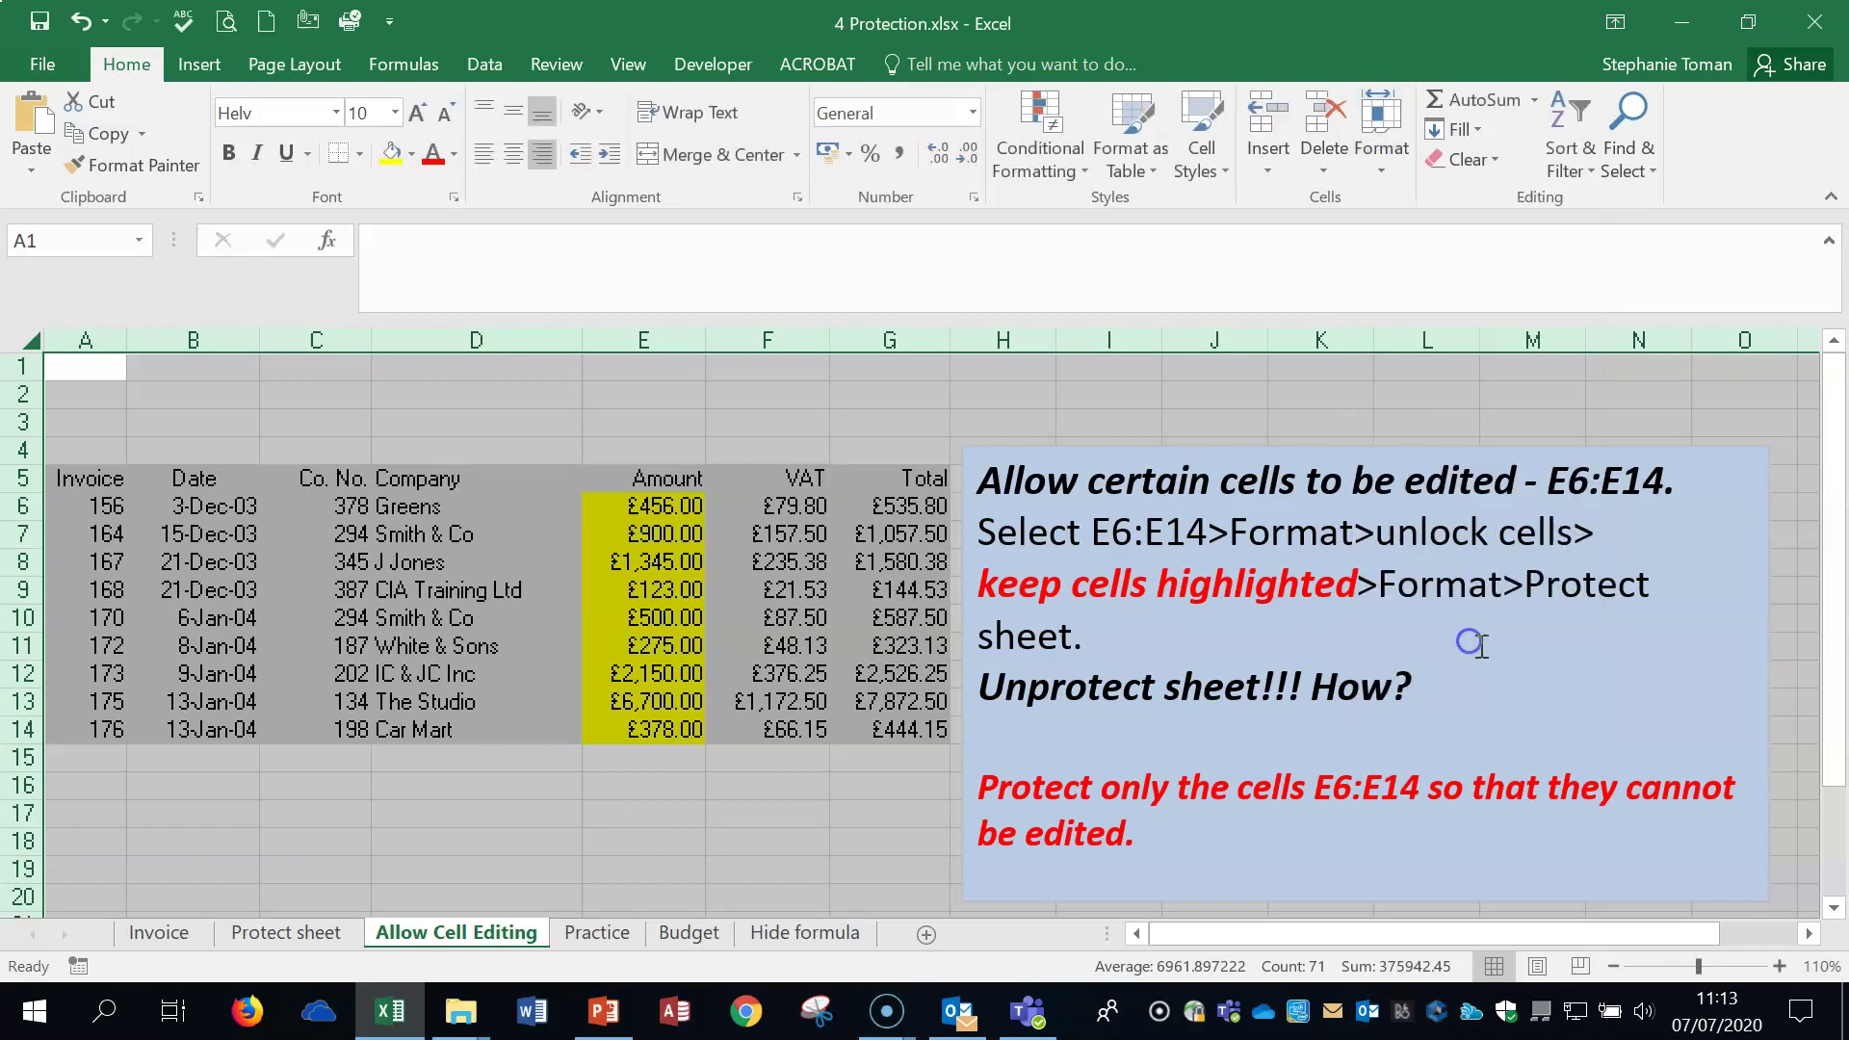
# Set the Locked protection option for all cells of the Allow Cell Editing worksheet.
pyautogui.rightClick(12, 330)
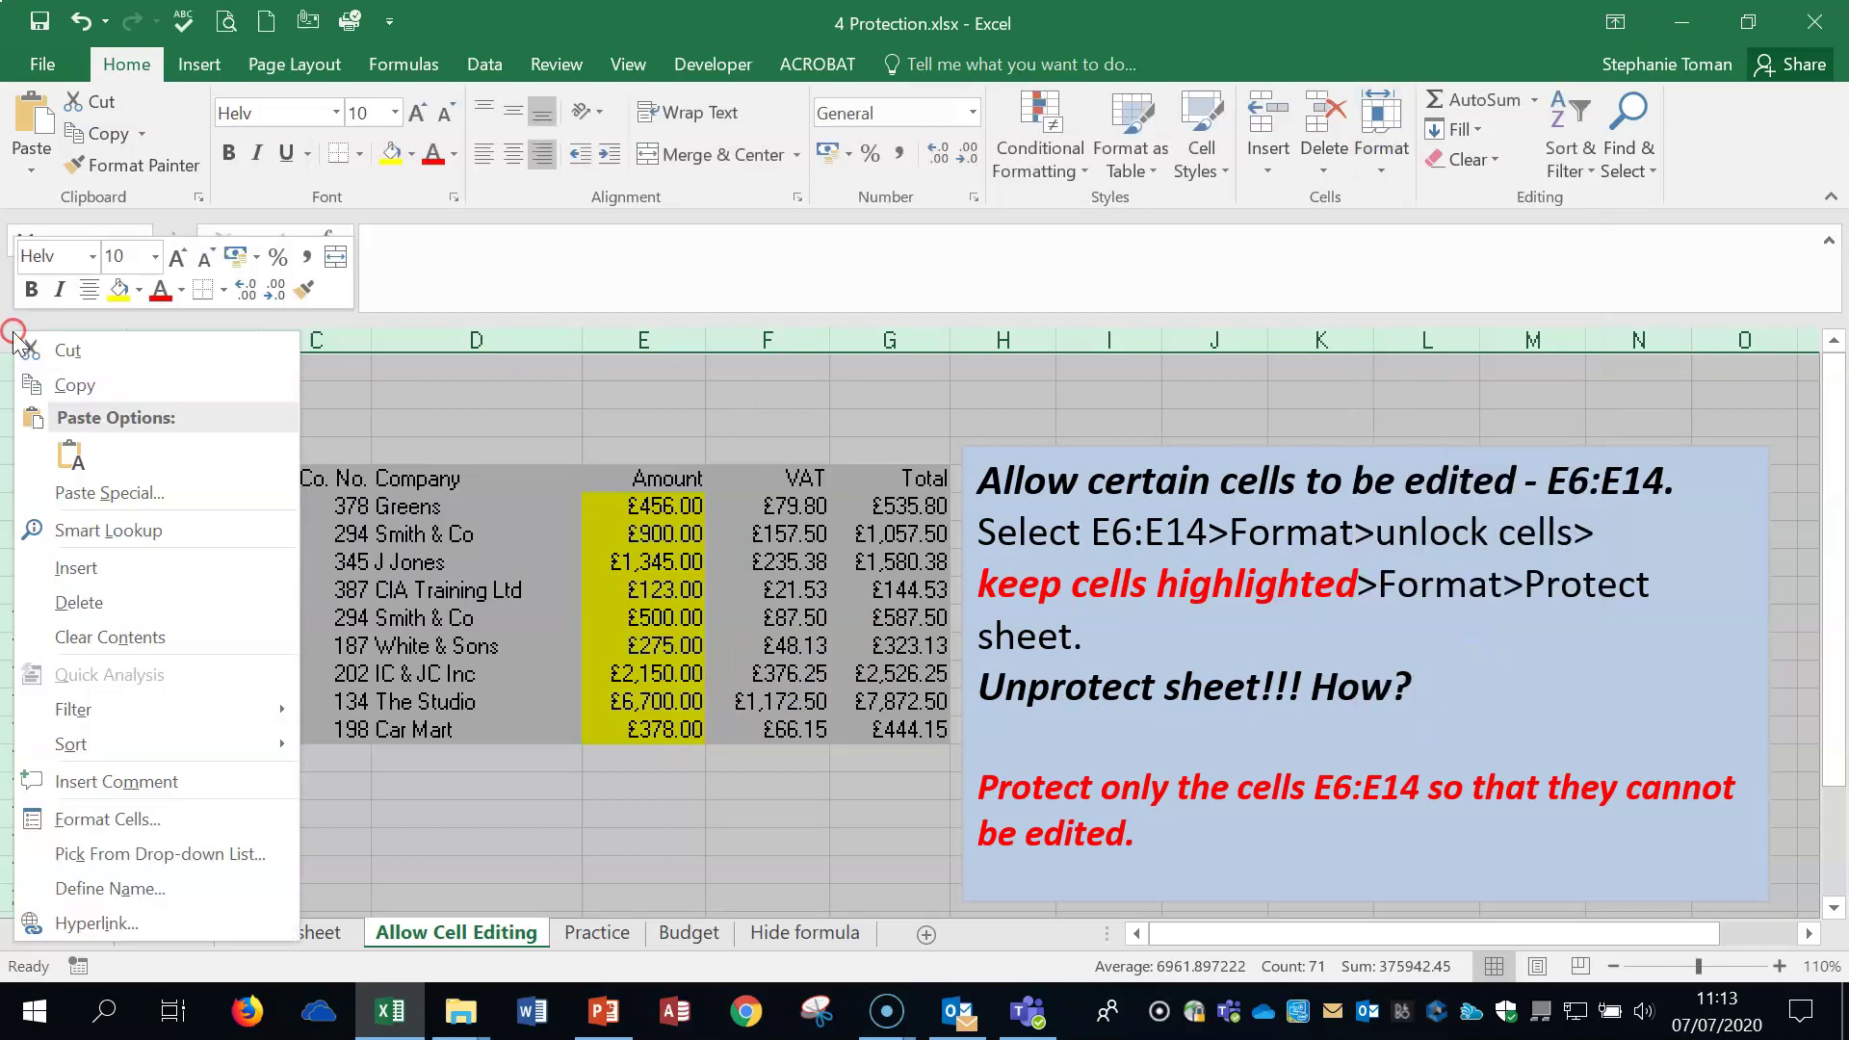
pyautogui.click(189, 813)
pyautogui.click(44, 372)
pyautogui.click(545, 946)
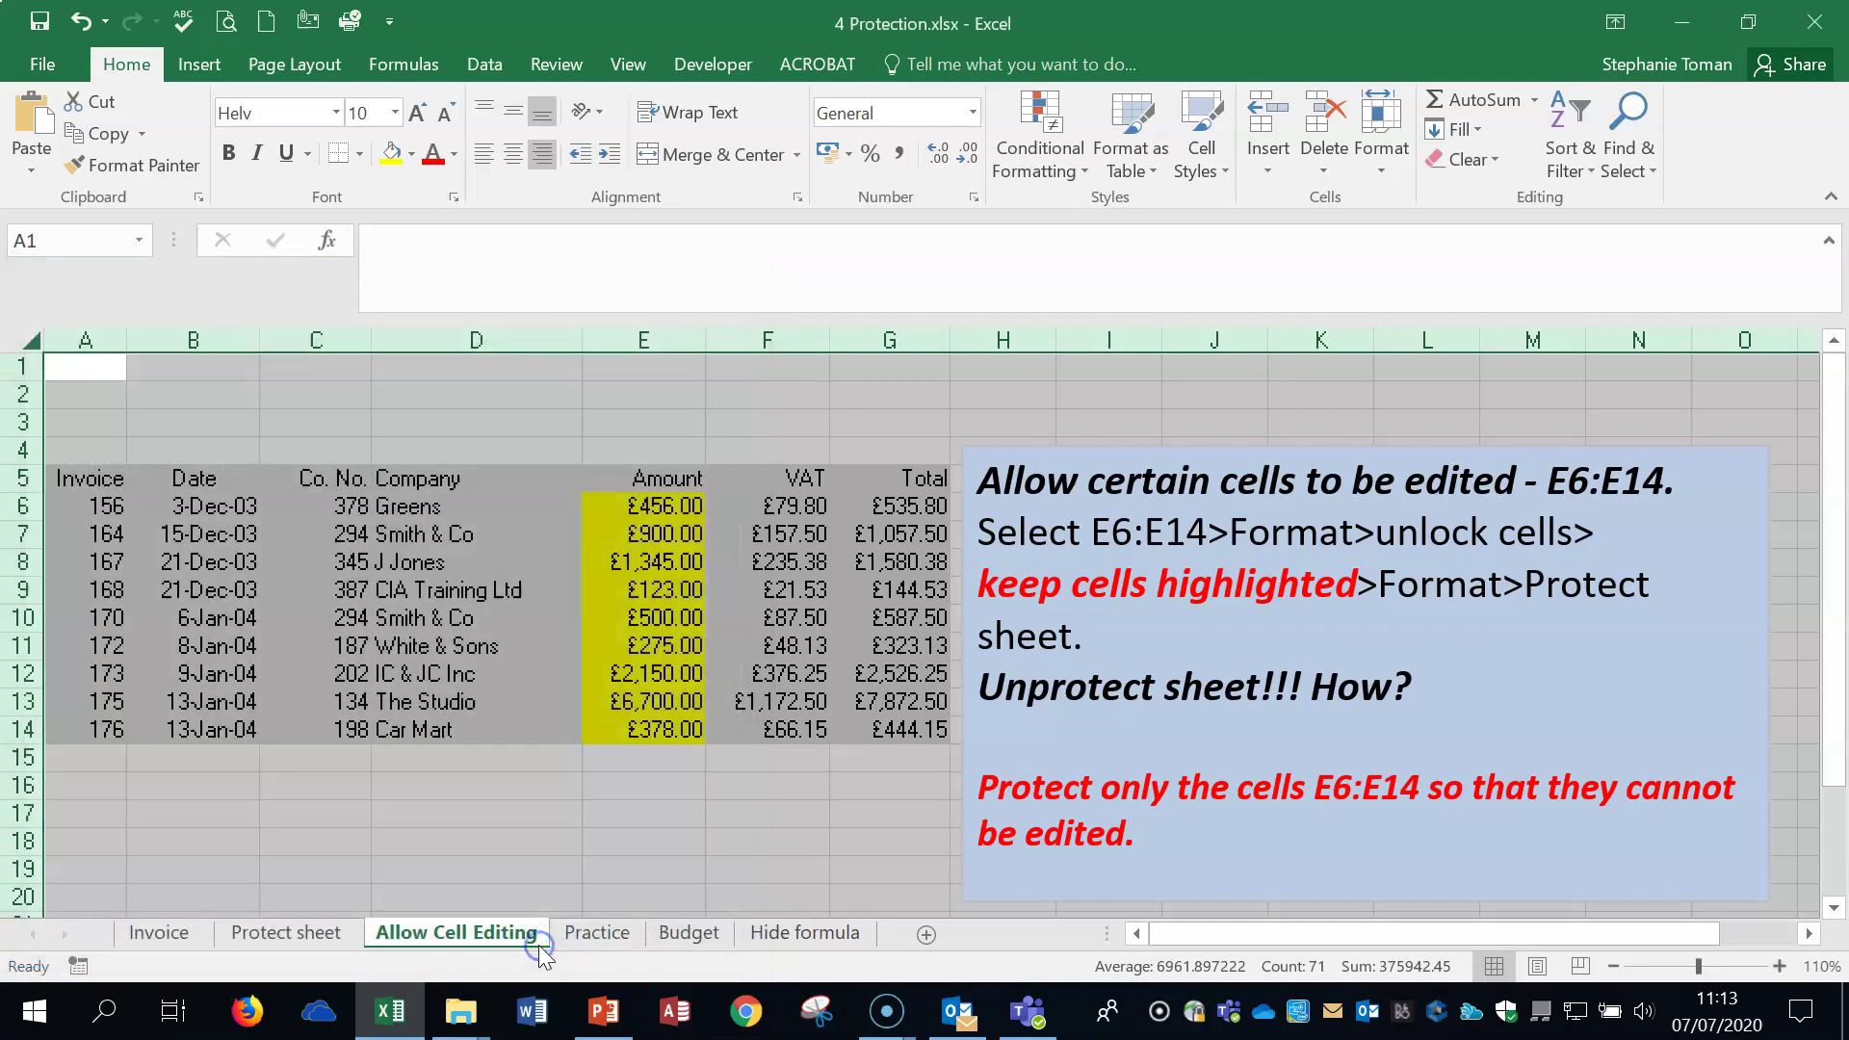
# Examine the Practice worksheet's task and its highlighted totals in G6:G14, comparing it with the Allow Cell Editing worksheet.
pyautogui.click(592, 932)
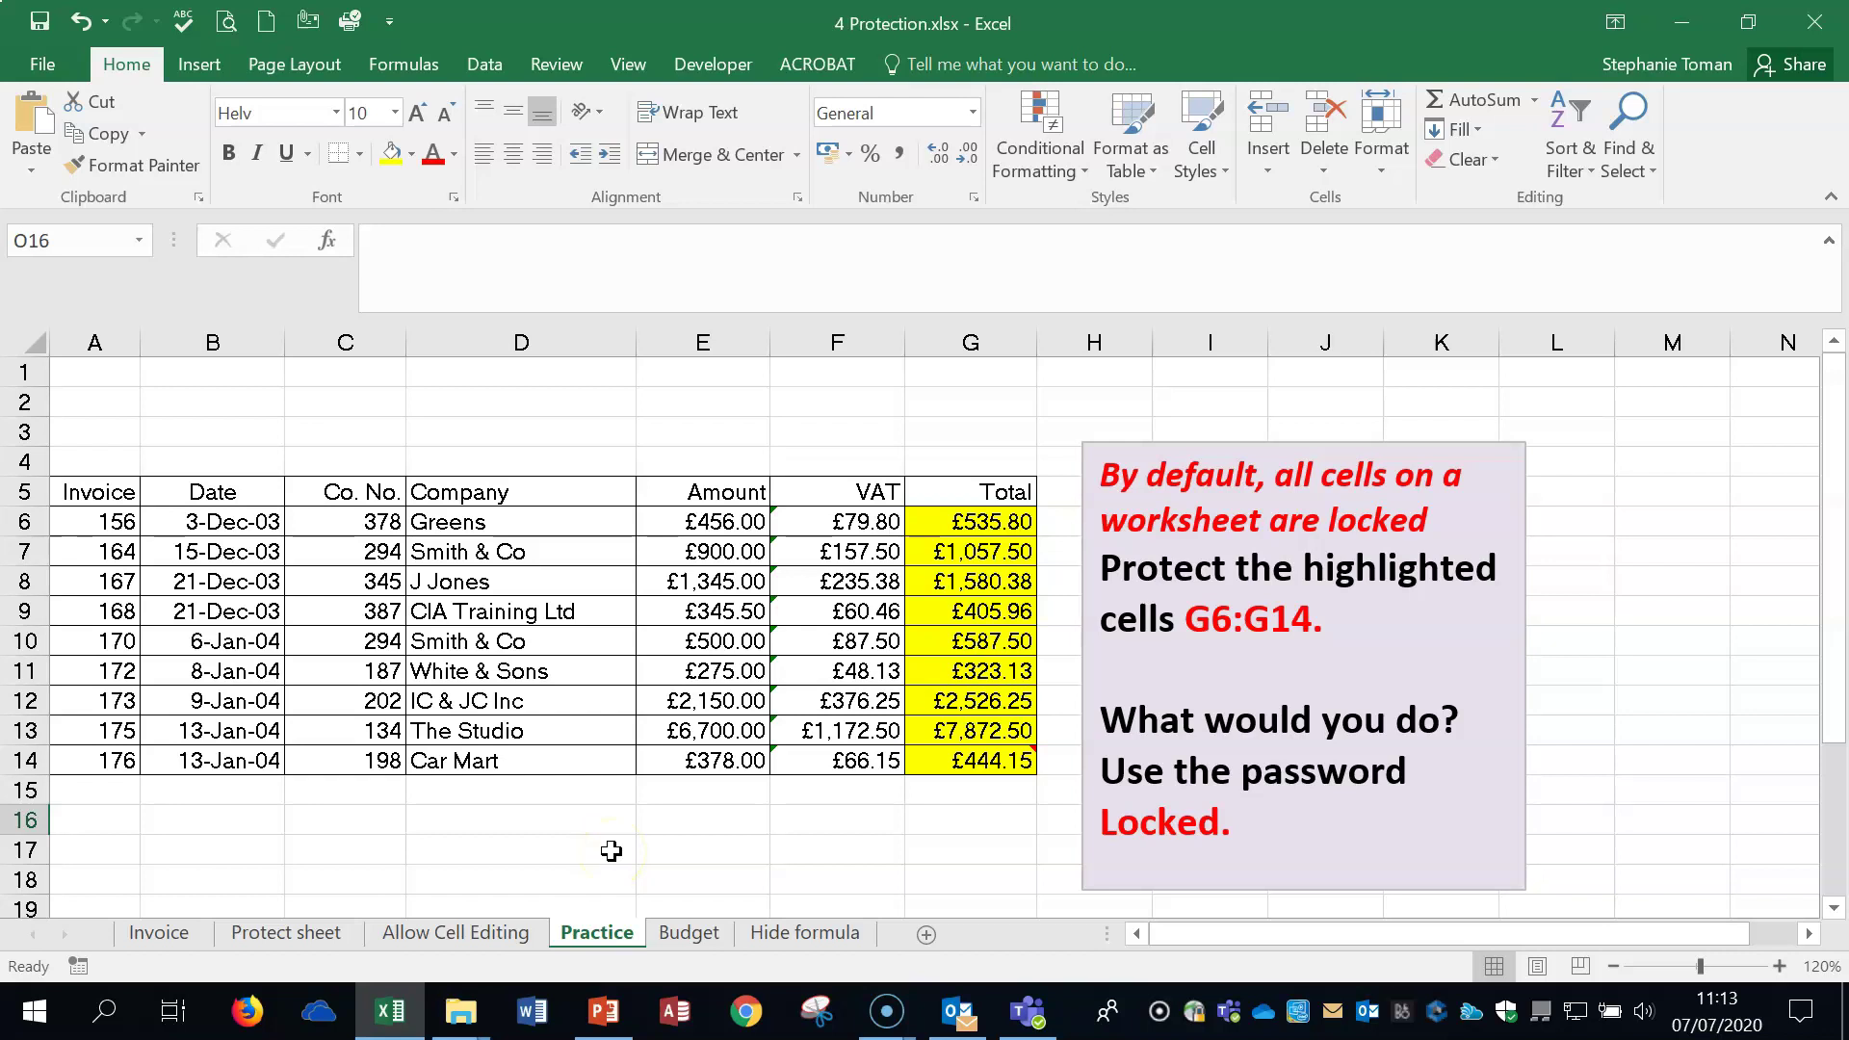
pyautogui.moveTo(967, 521); pyautogui.dragTo(977, 775)
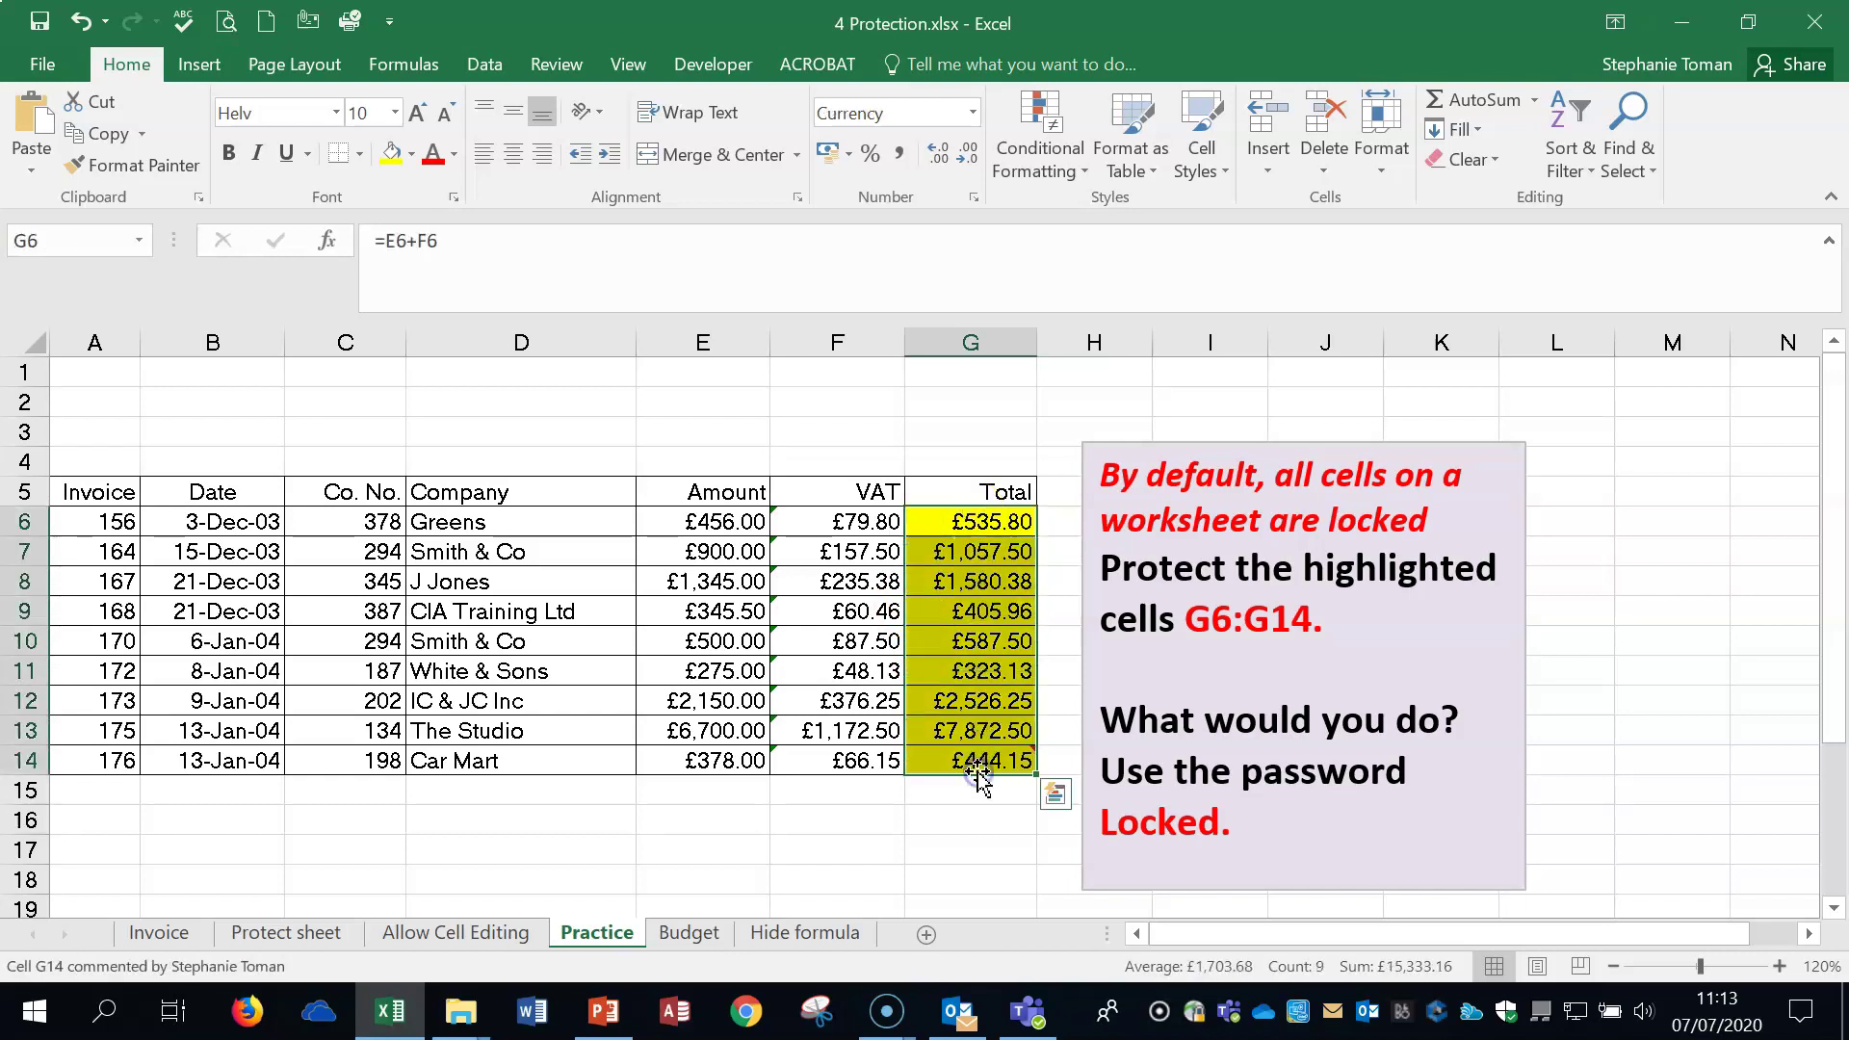
pyautogui.click(472, 845)
pyautogui.click(834, 848)
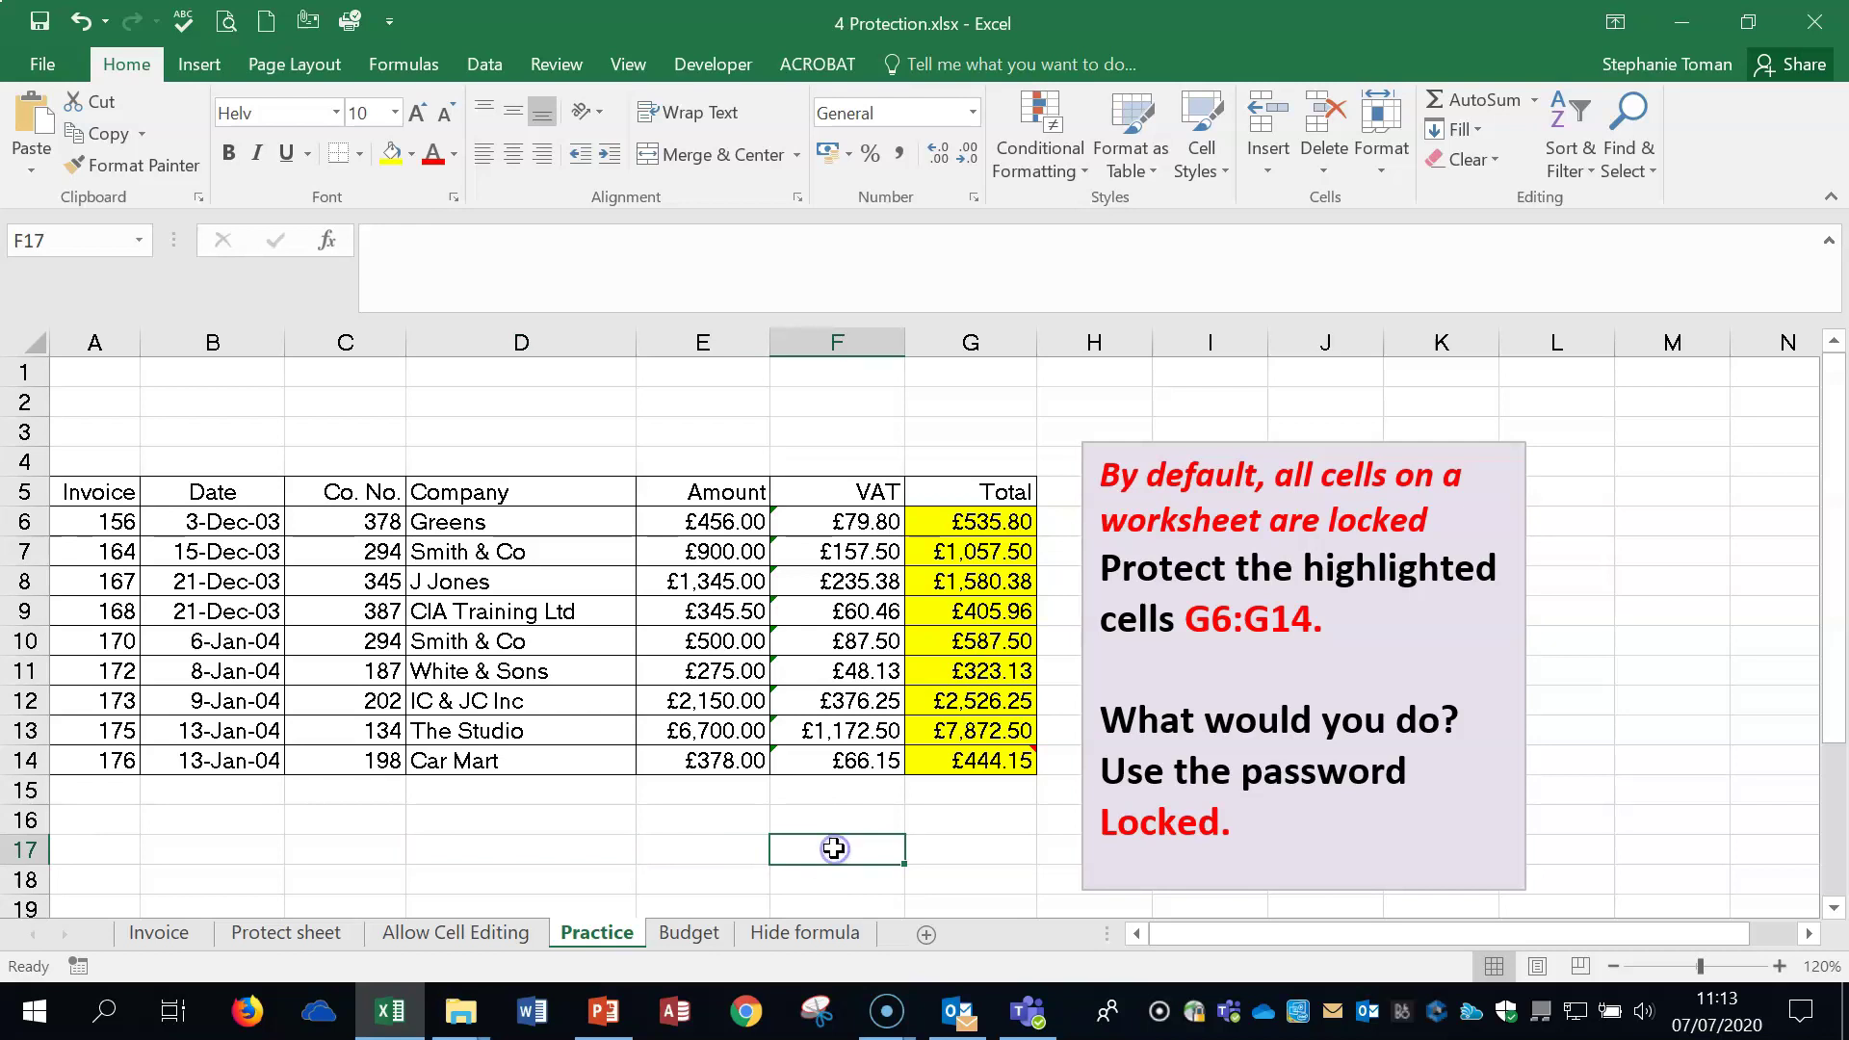
pyautogui.click(482, 932)
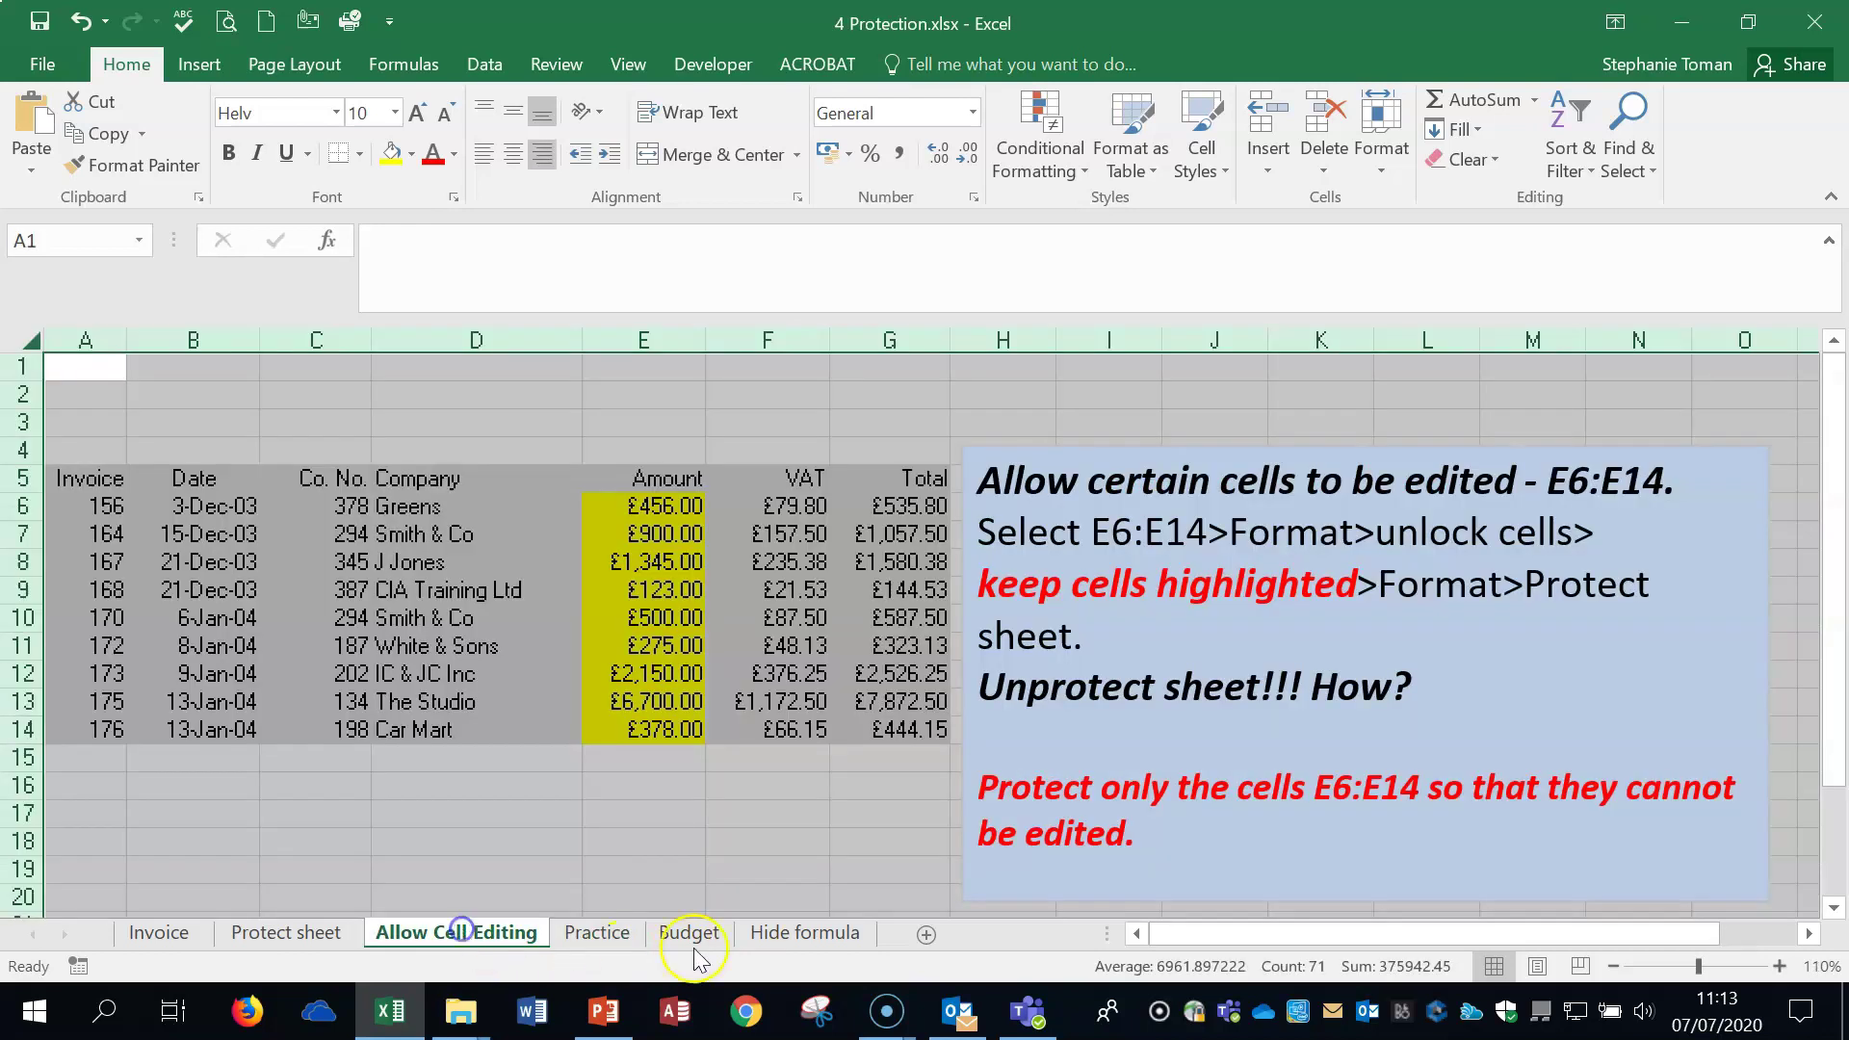
pyautogui.click(591, 947)
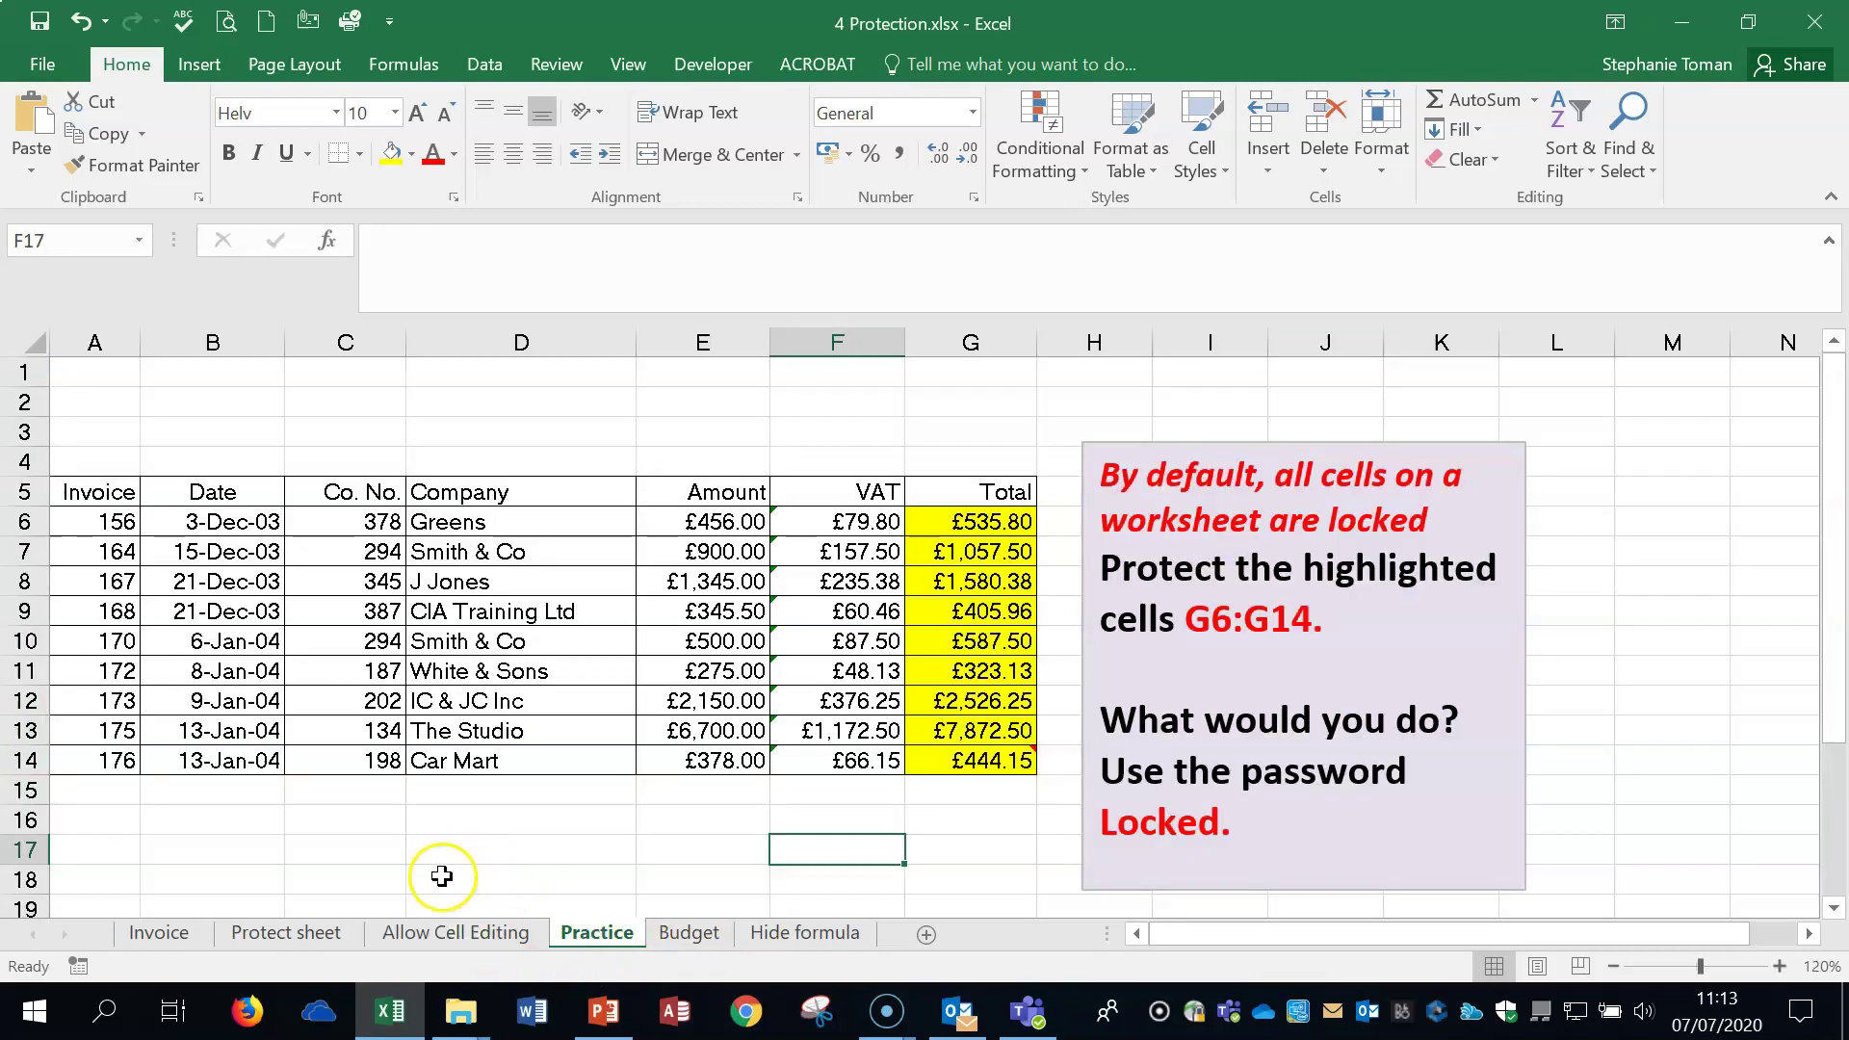
# Clear the Locked protection setting for all cells of the Practice worksheet.
pyautogui.click(24, 339)
pyautogui.rightClick(23, 339)
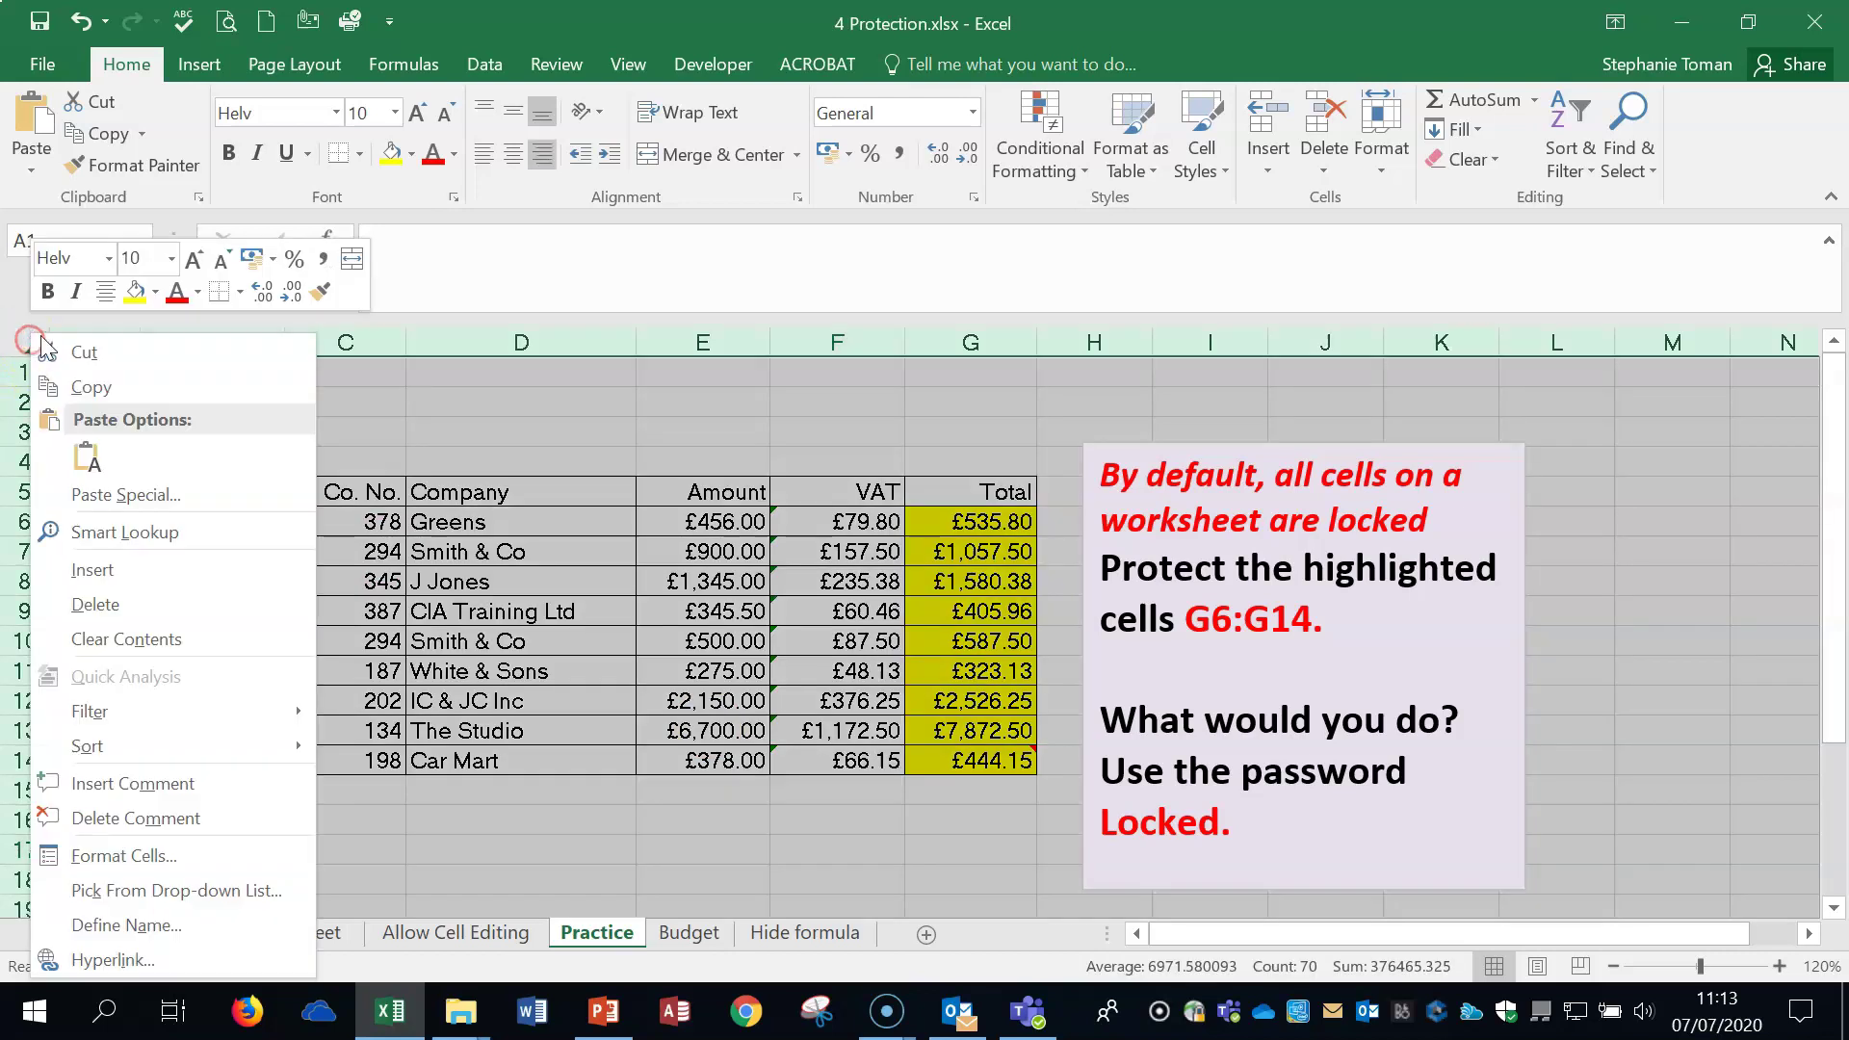
pyautogui.click(117, 856)
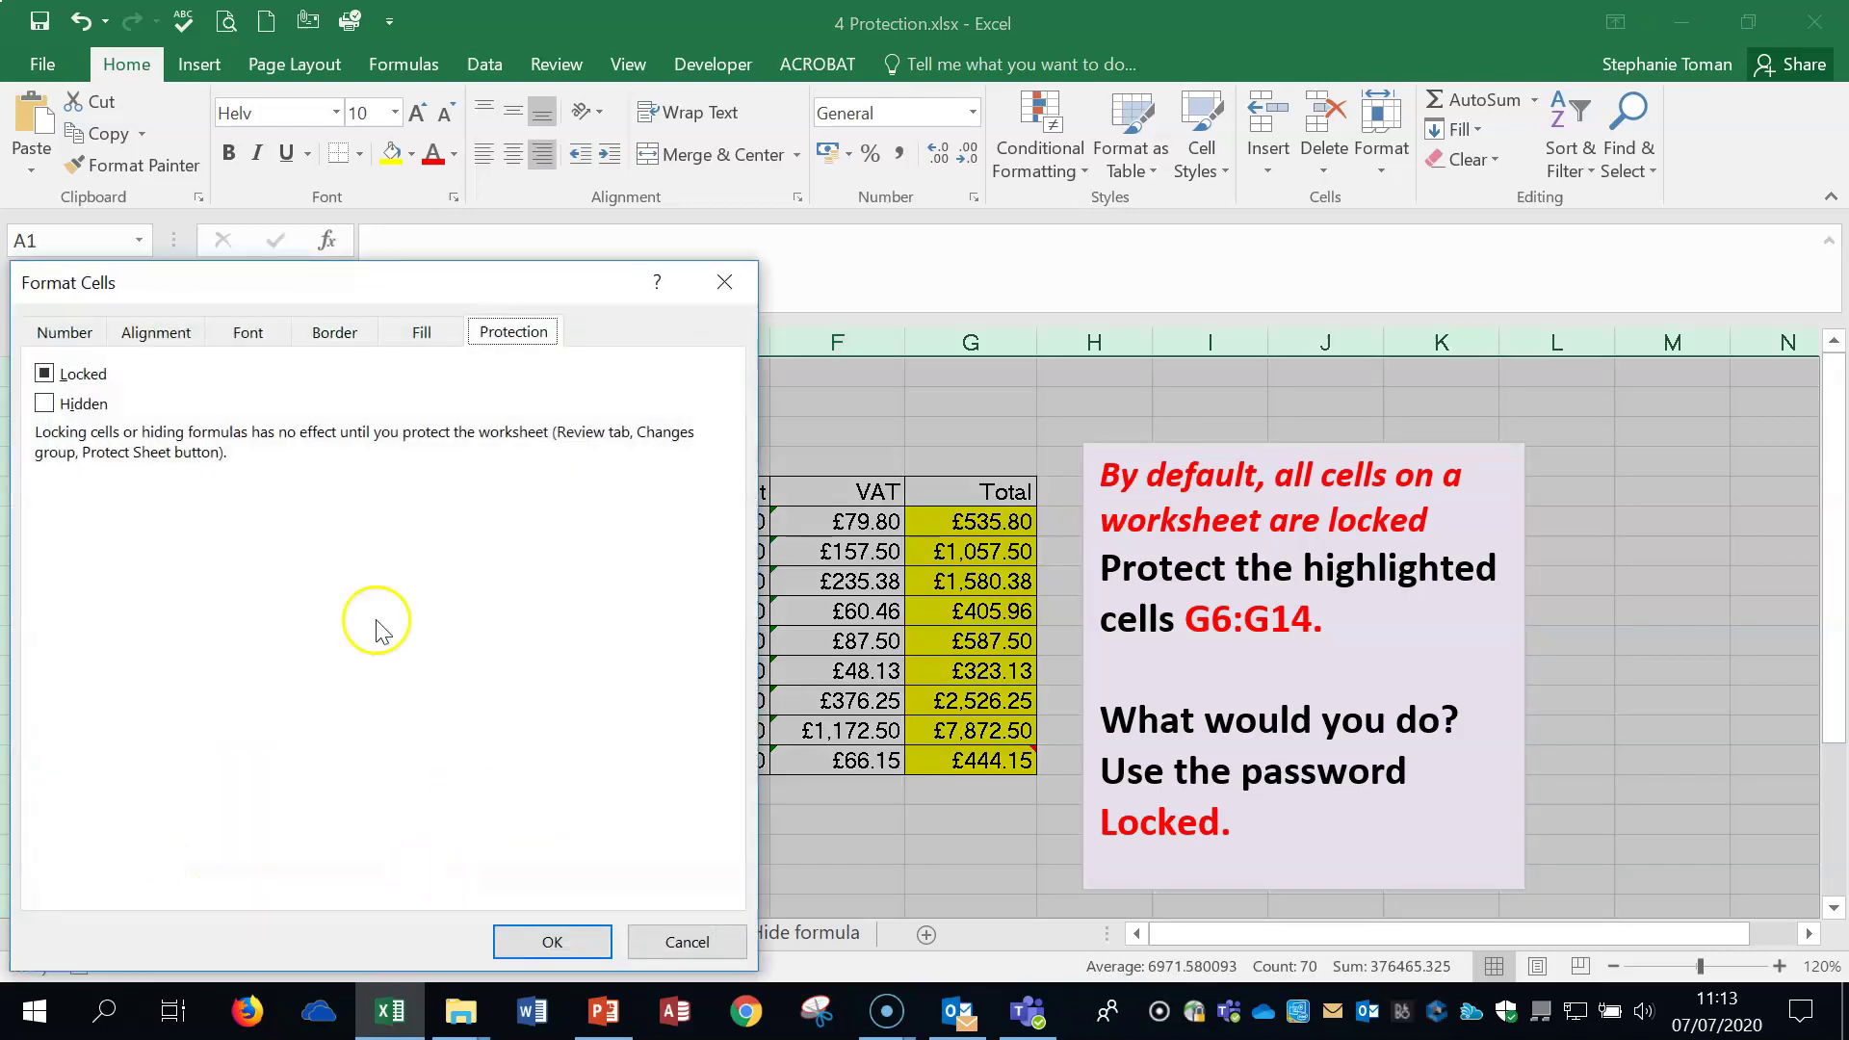
pyautogui.press('space')
pyautogui.click(551, 942)
pyautogui.click(489, 881)
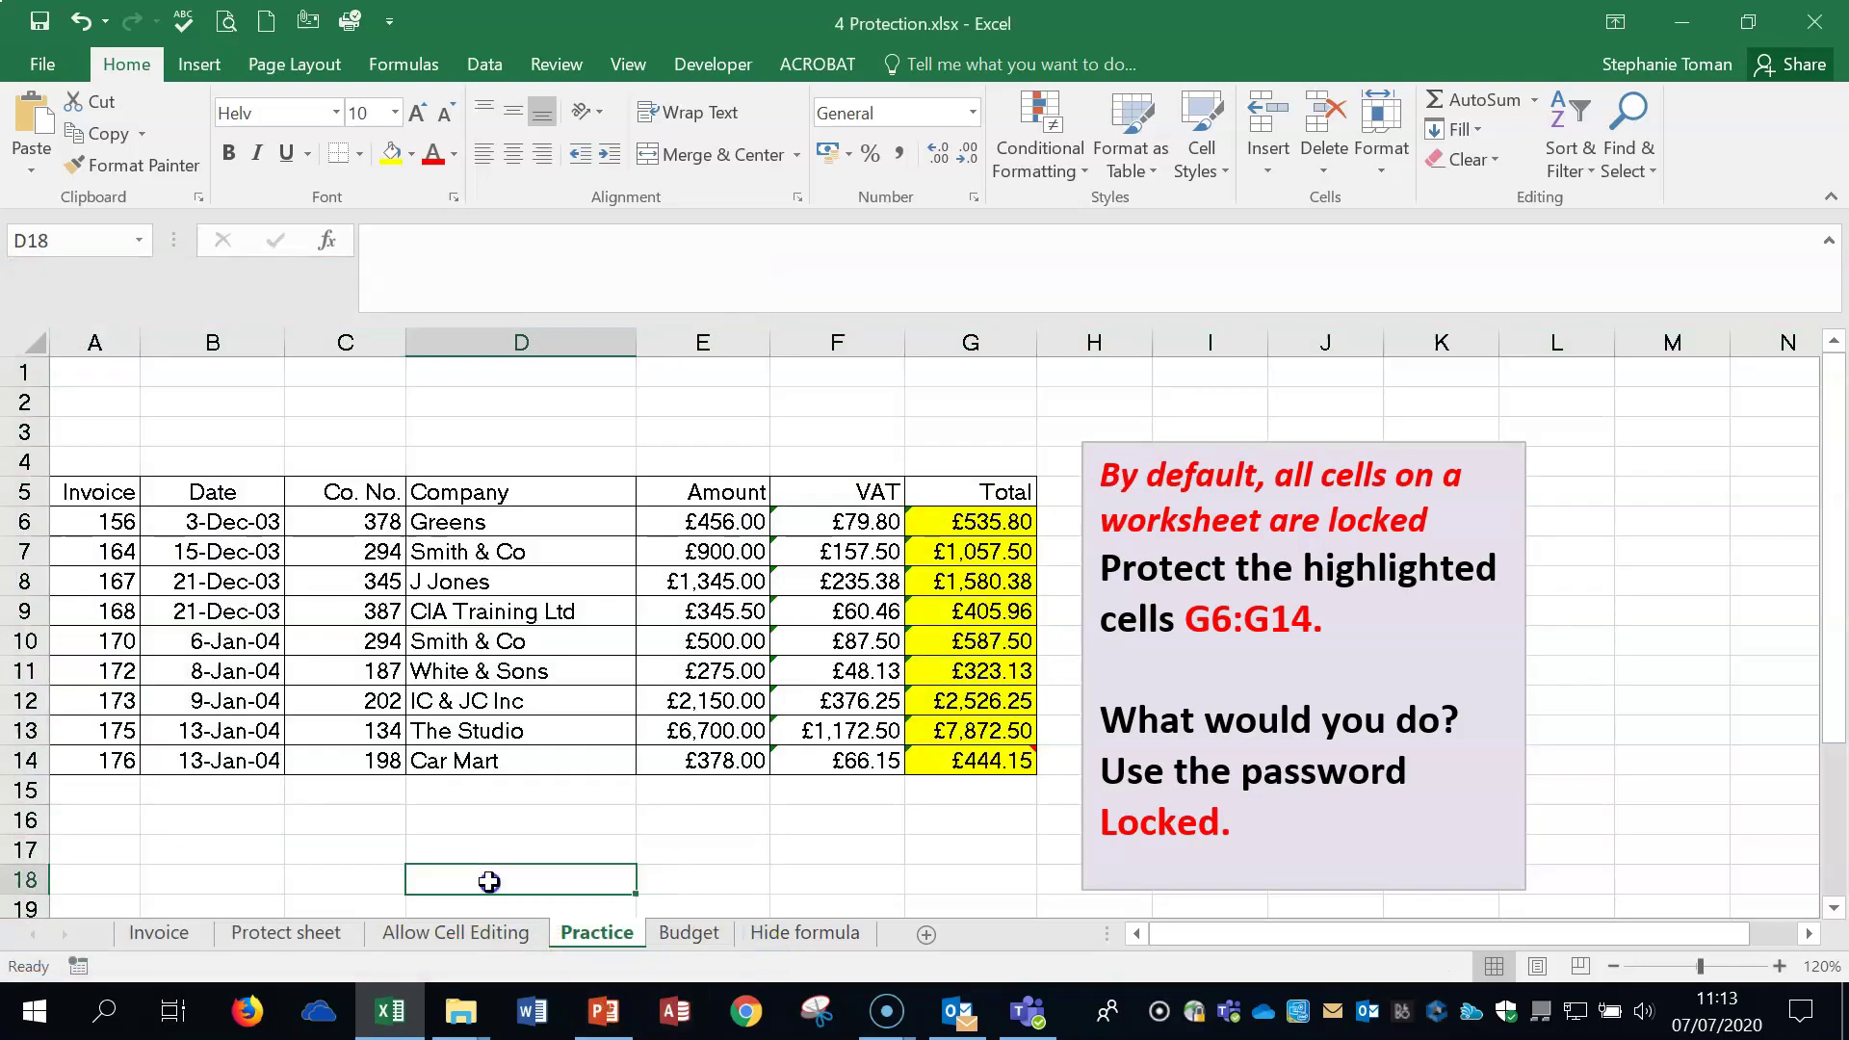
# Set the Locked protection option for the highlighted totals in cells G6:G14 only.
pyautogui.moveTo(972, 523); pyautogui.dragTo(977, 762)
pyautogui.rightClick(963, 700)
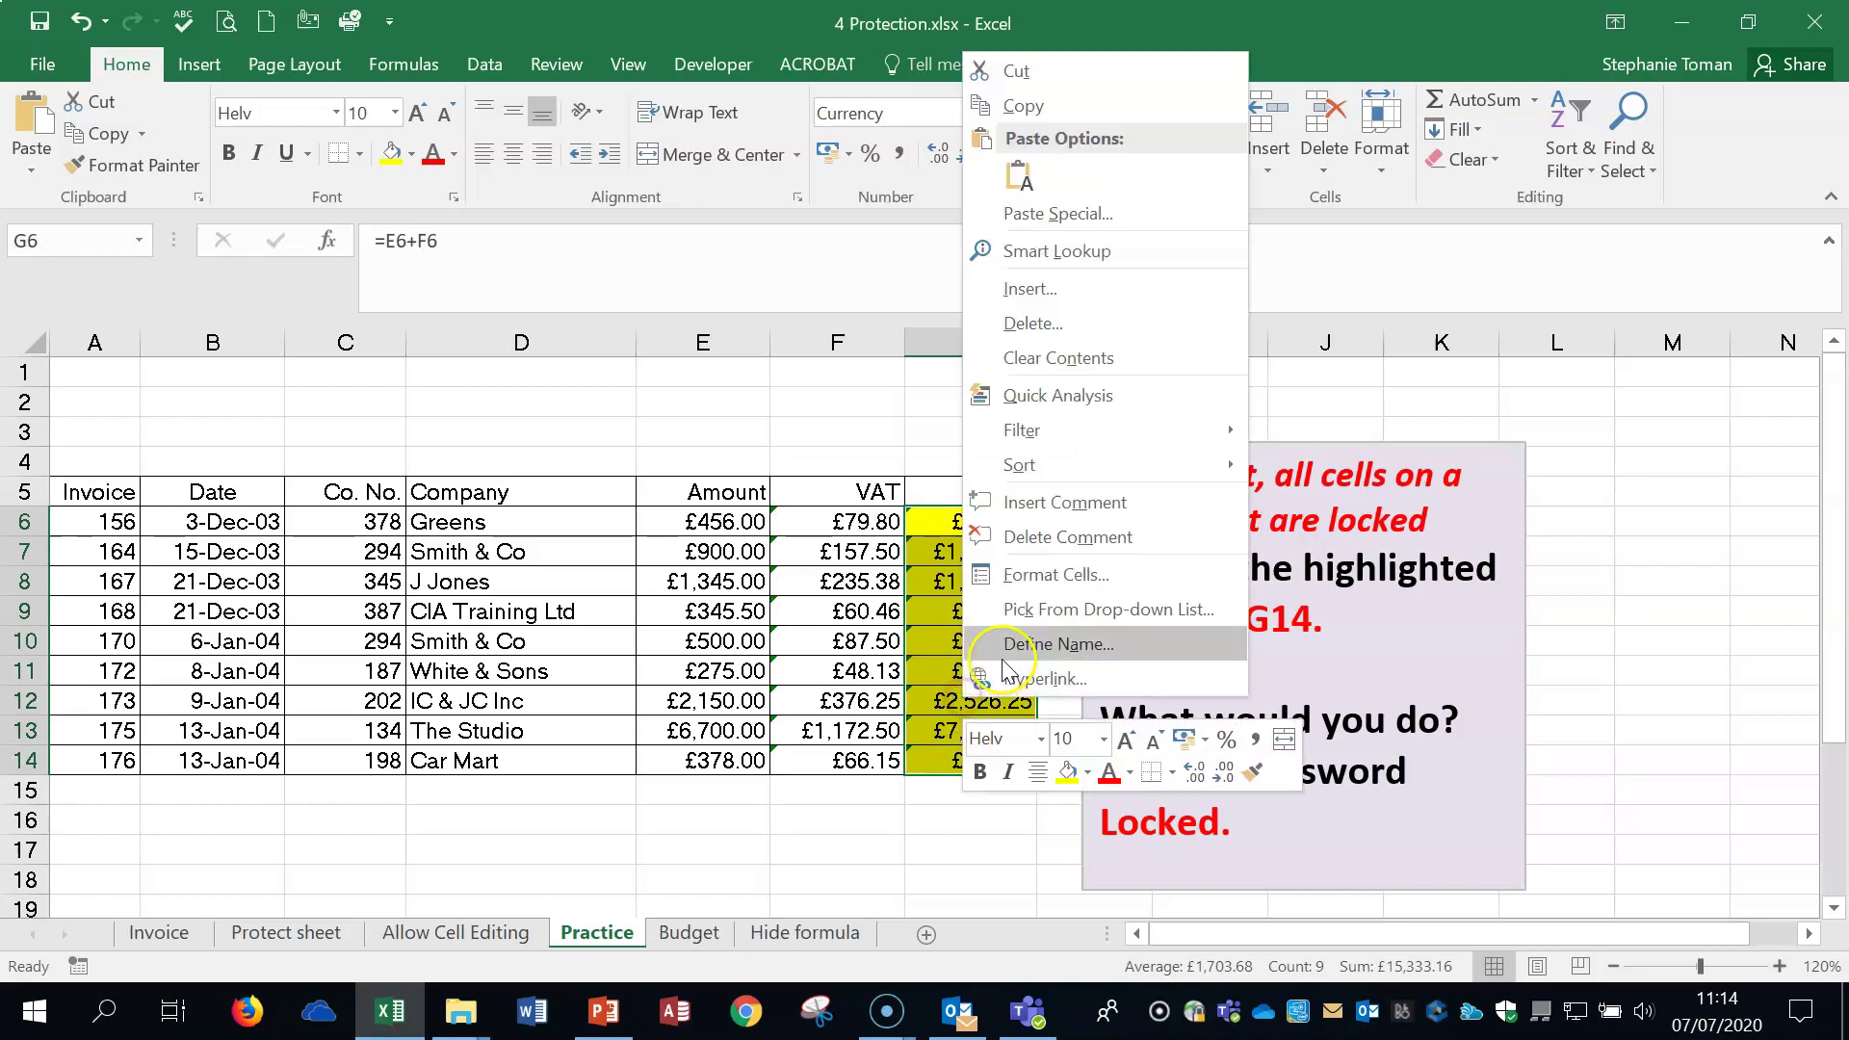
pyautogui.click(1045, 577)
pyautogui.click(703, 313)
pyautogui.click(1212, 881)
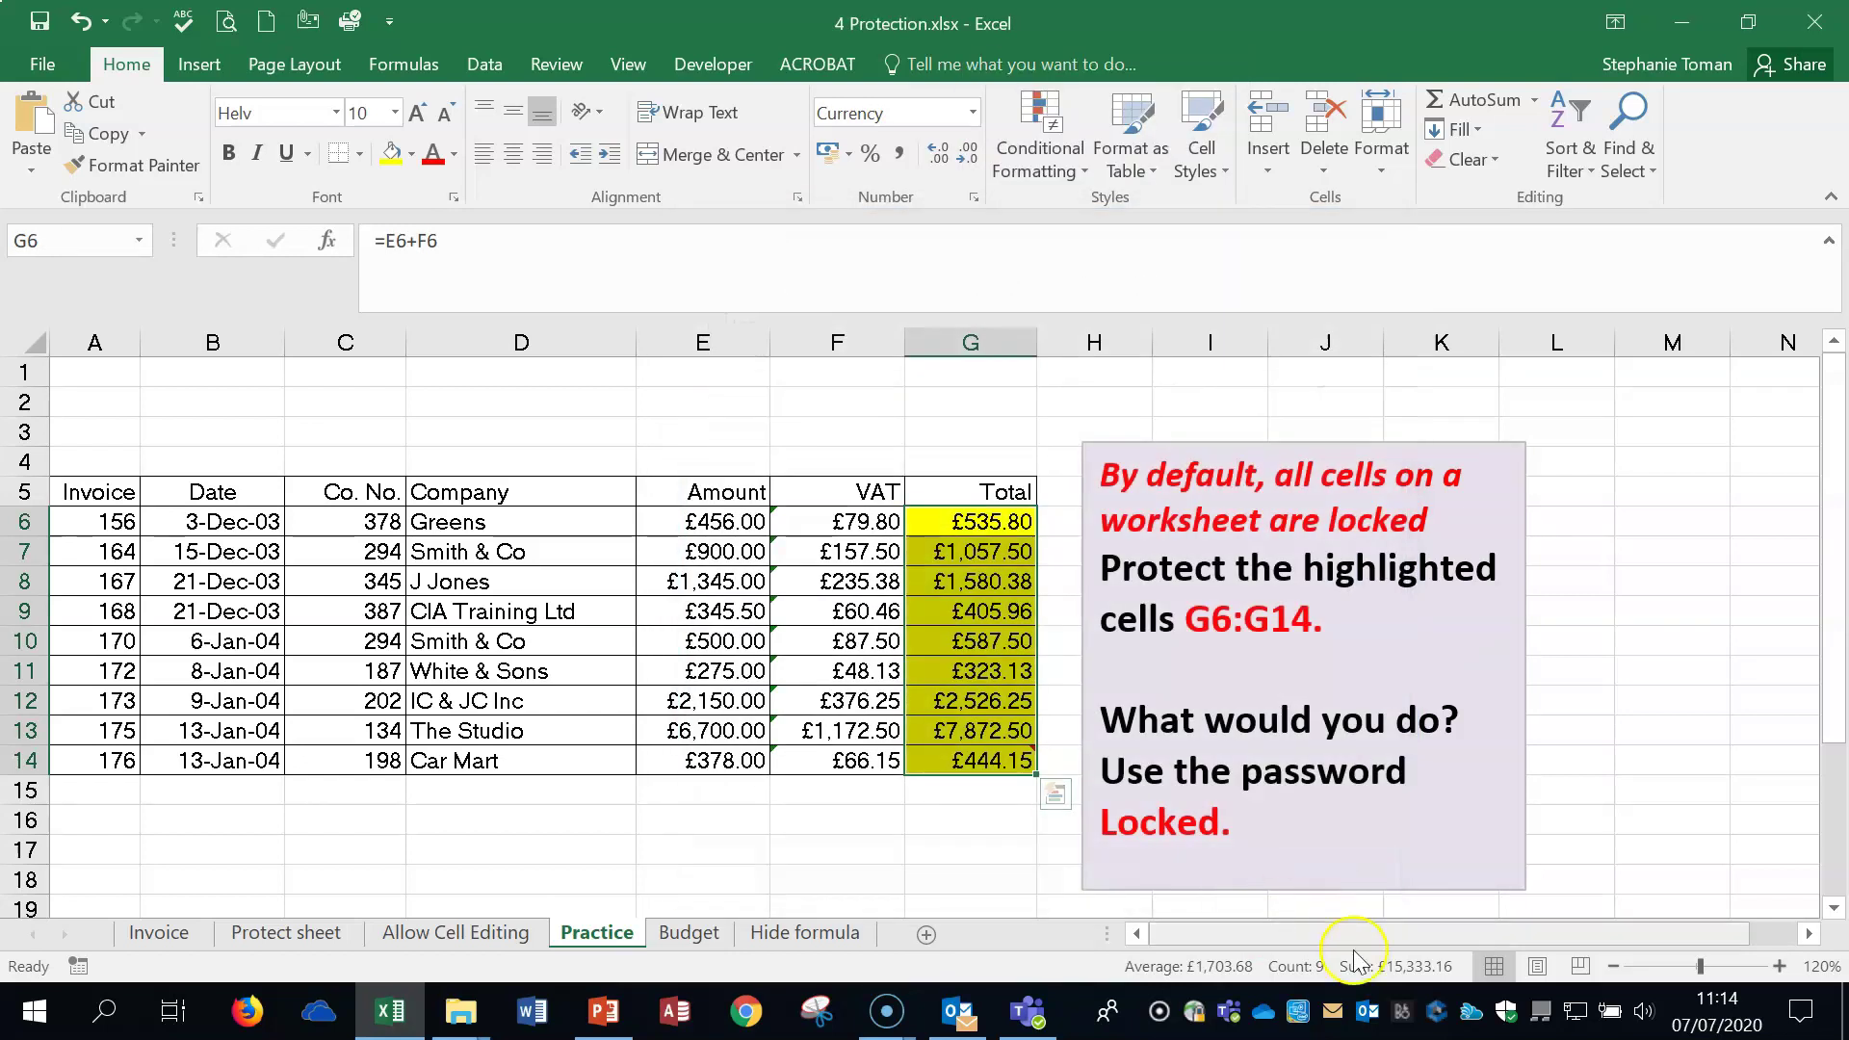
# Protect the Practice worksheet without a password, keeping the default permissions.
pyautogui.click(1398, 176)
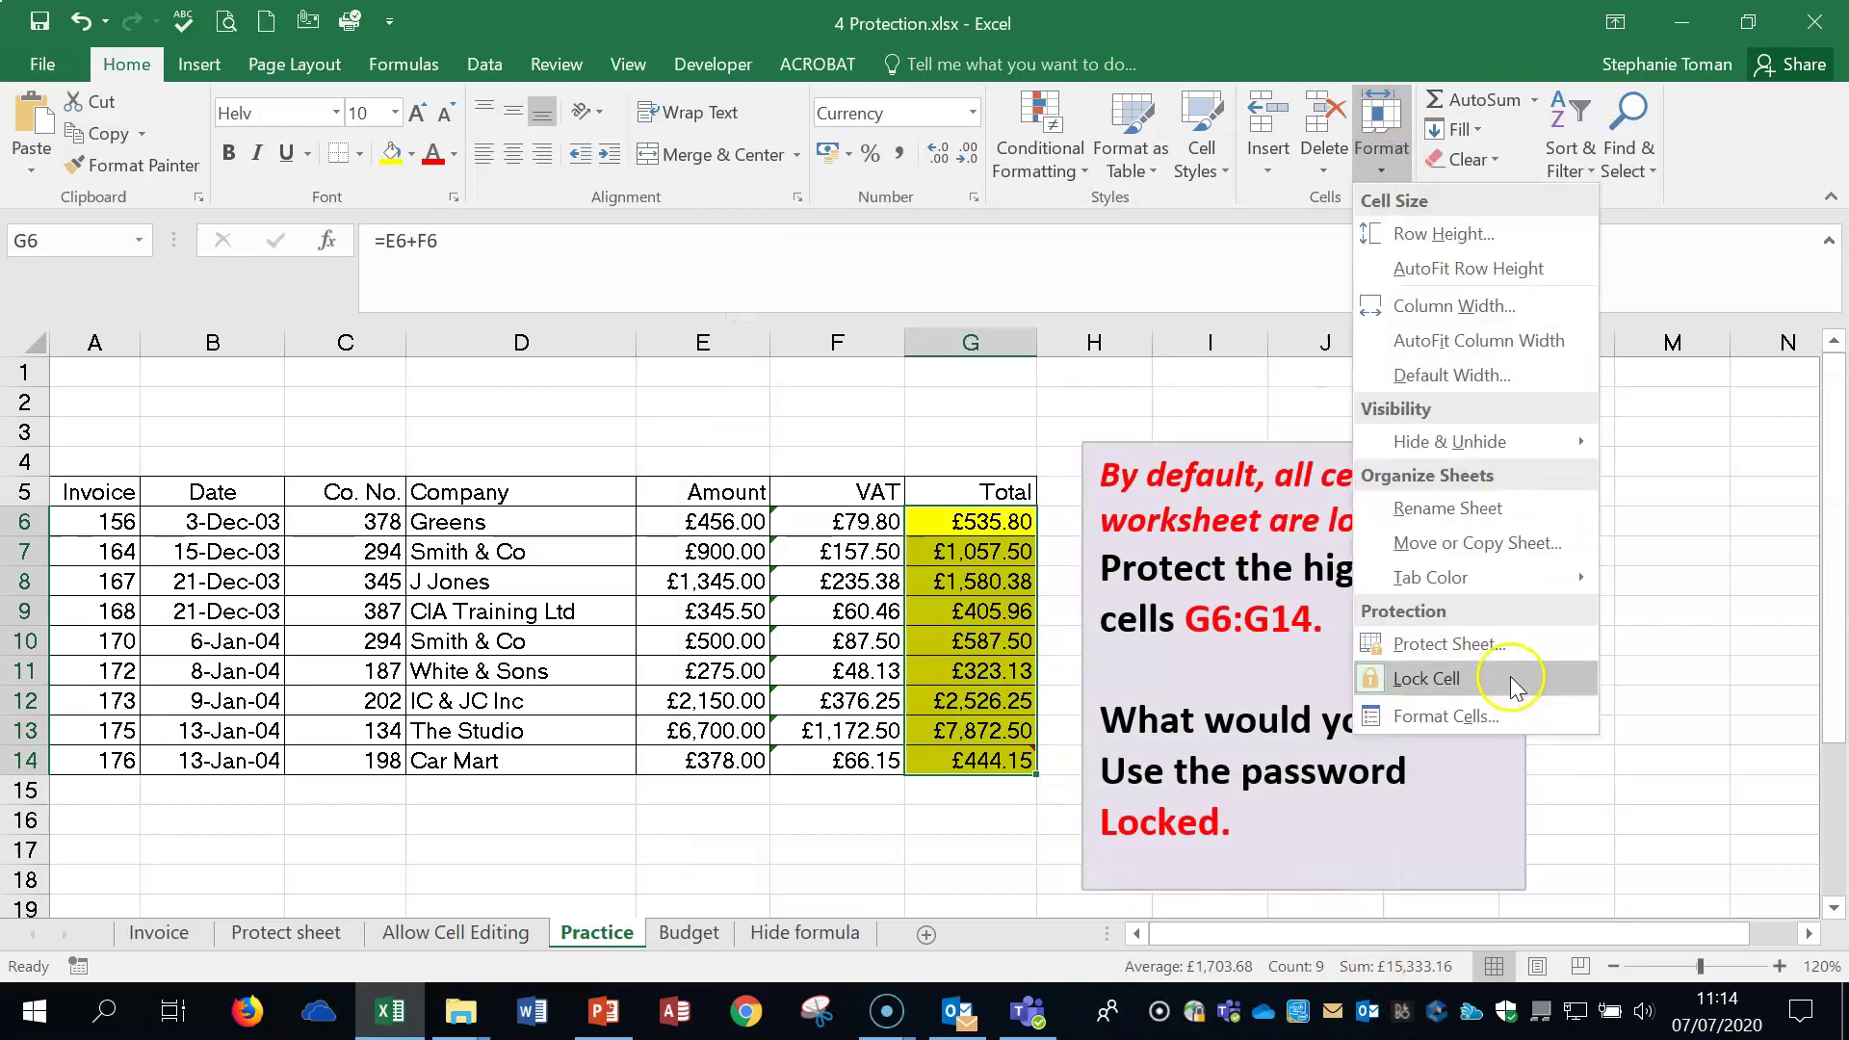
pyautogui.click(1488, 645)
pyautogui.click(1538, 807)
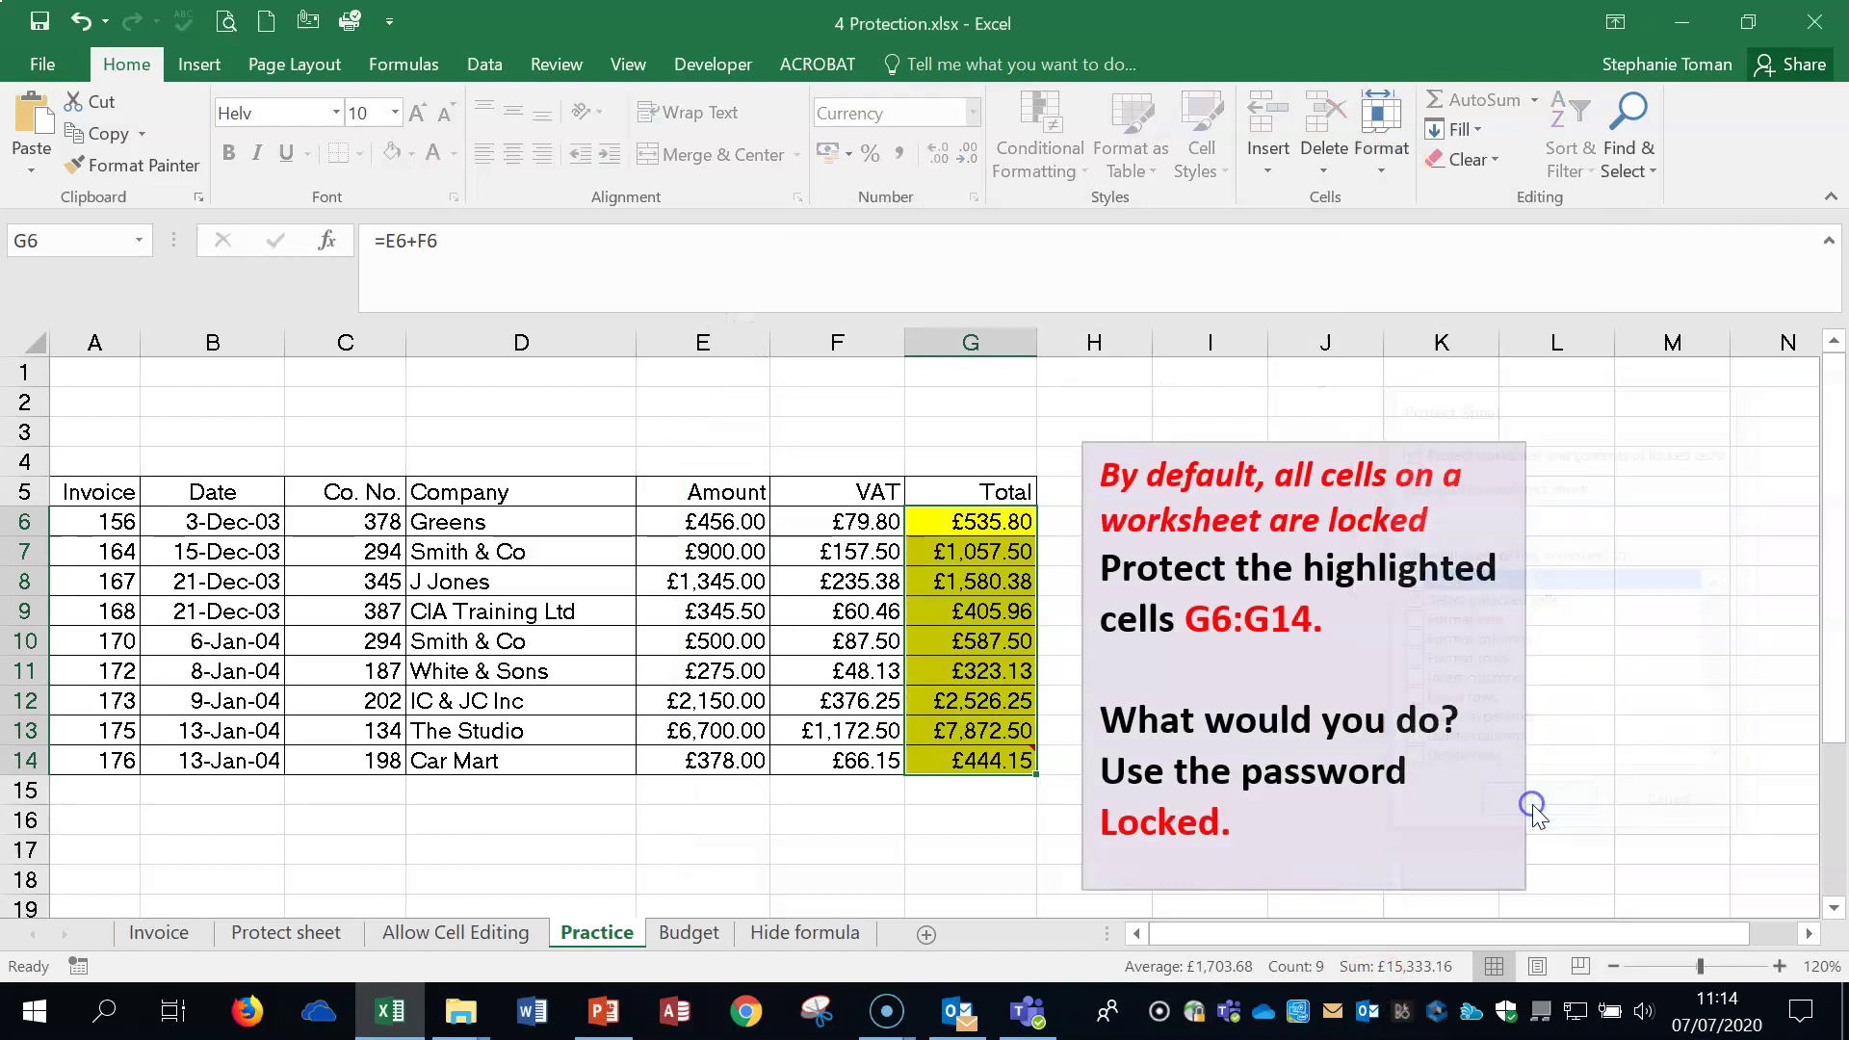
# Test editing the amount in cell E9 by entering 8, and undo the entry.
pyautogui.click(737, 608)
pyautogui.write('8')
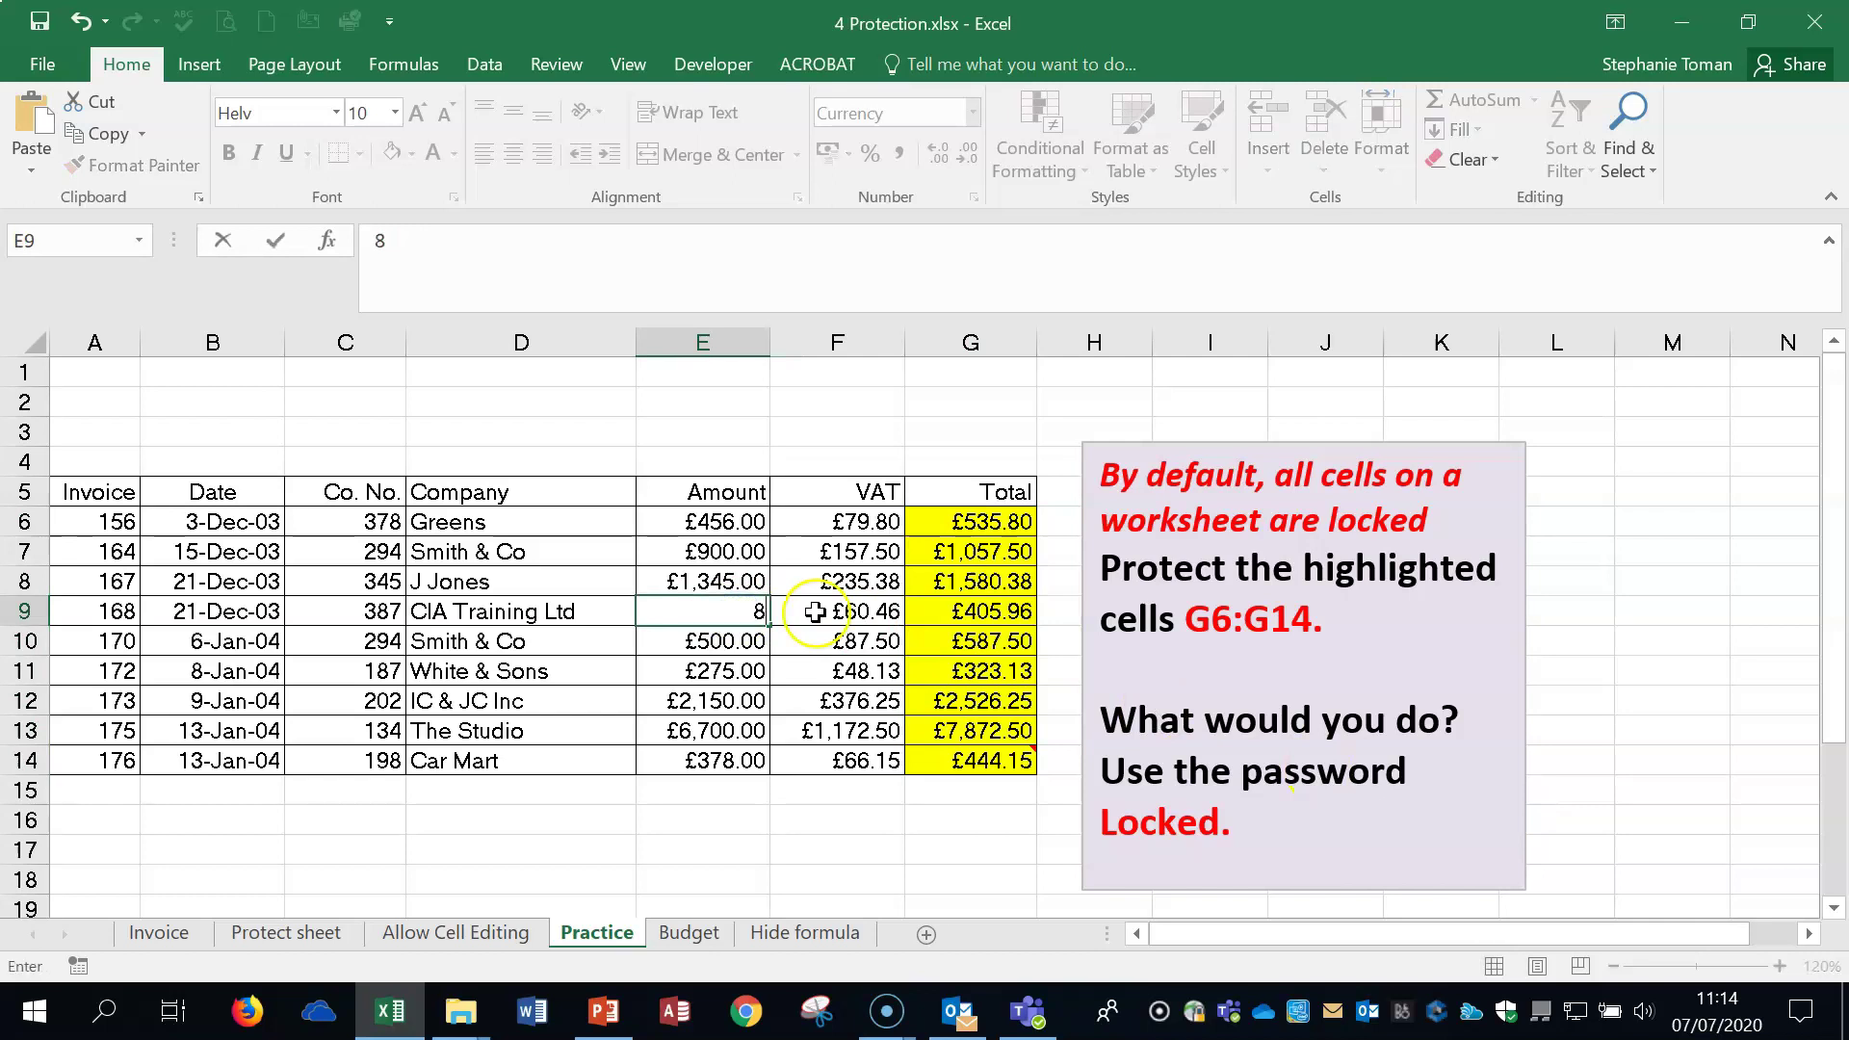
pyautogui.click(79, 23)
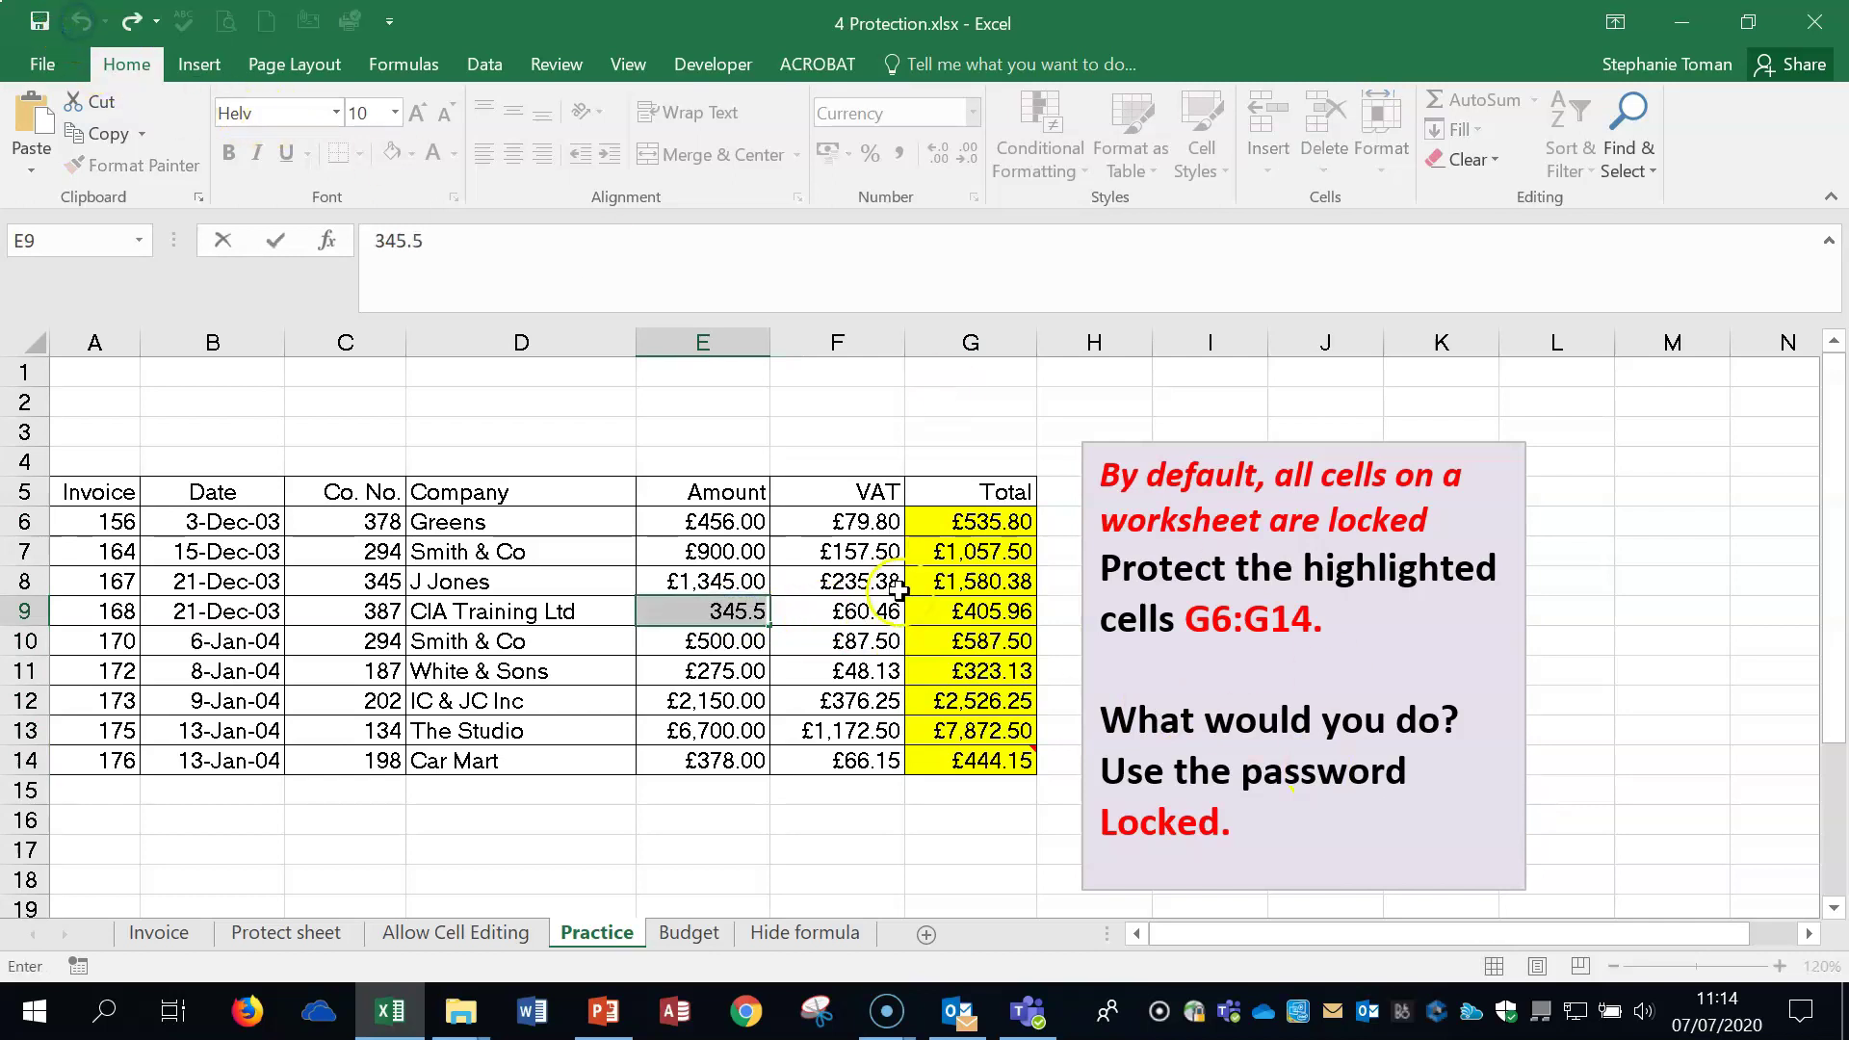
# Try to edit the total formula in cell G8 of the protected Practice worksheet.
pyautogui.doubleClick(941, 582)
pyautogui.click(939, 587)
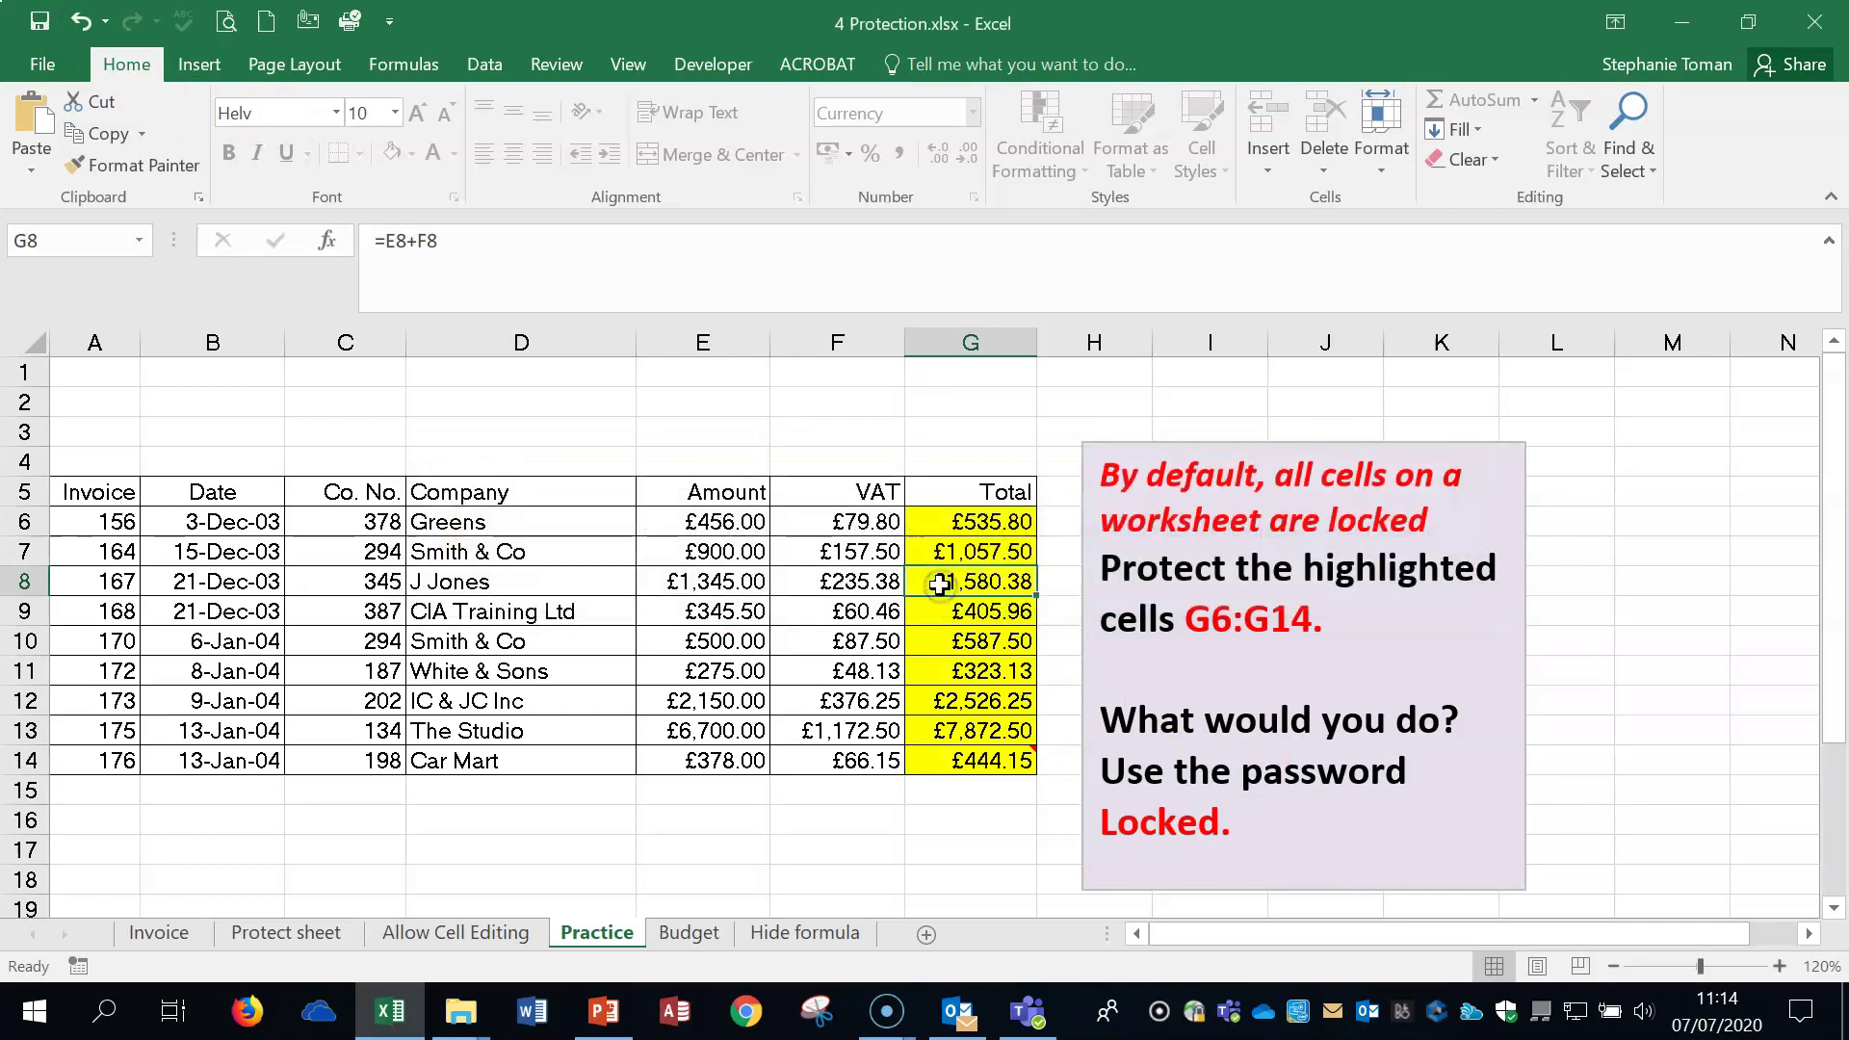
pyautogui.click(1597, 723)
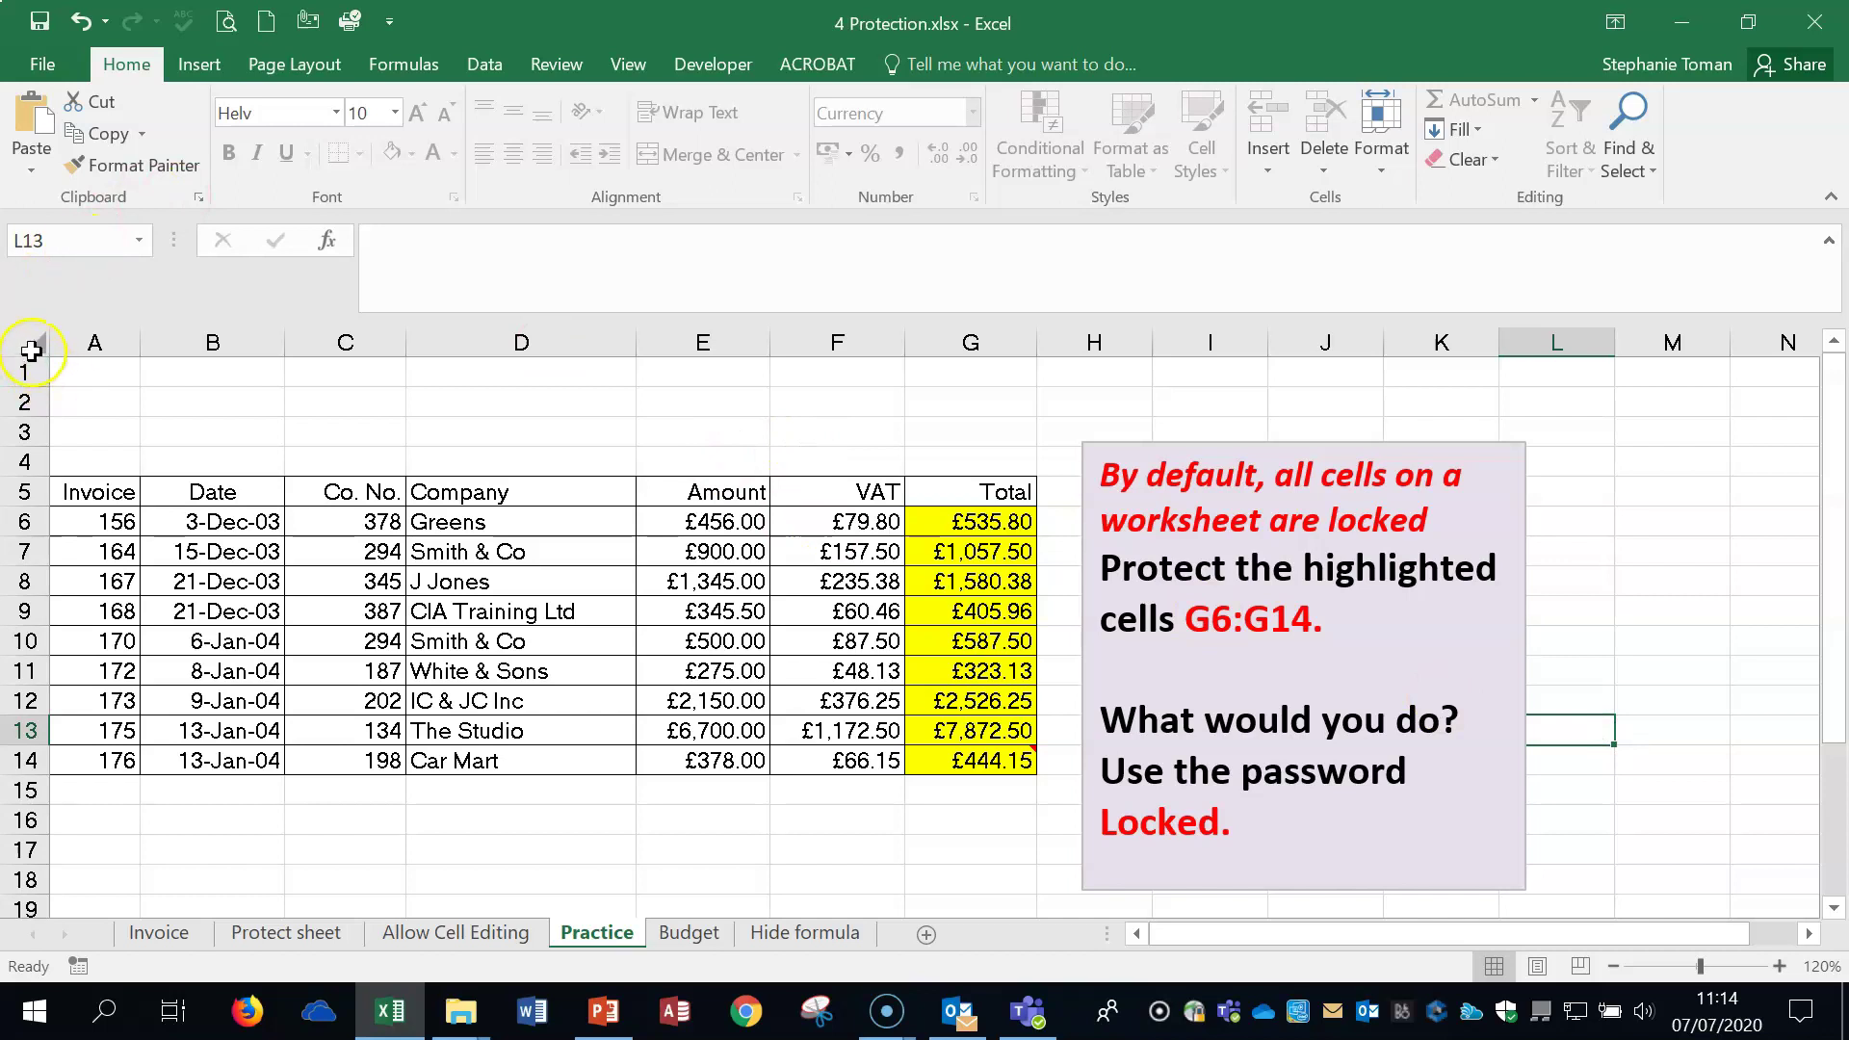
# Unprotect the Practice worksheet and set the Locked protection option for all of its cells.
pyautogui.click(1381, 154)
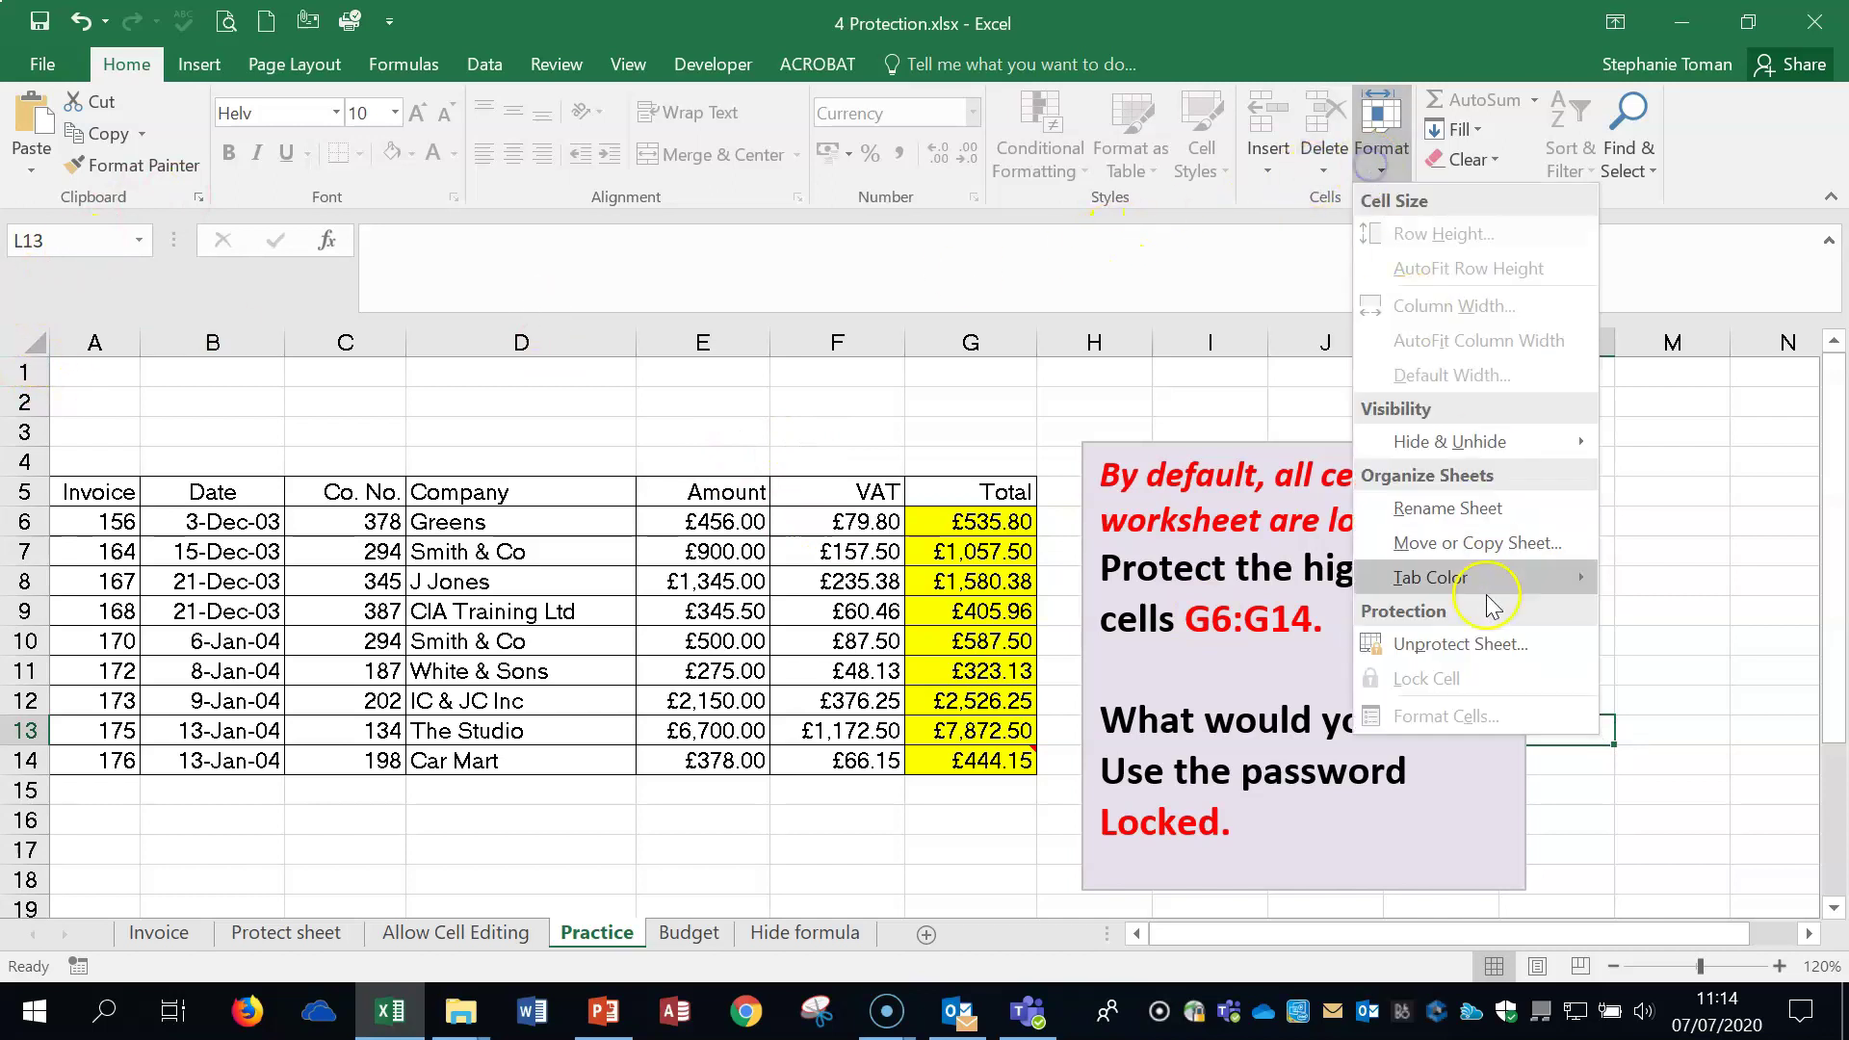
pyautogui.click(1460, 644)
pyautogui.rightClick(32, 344)
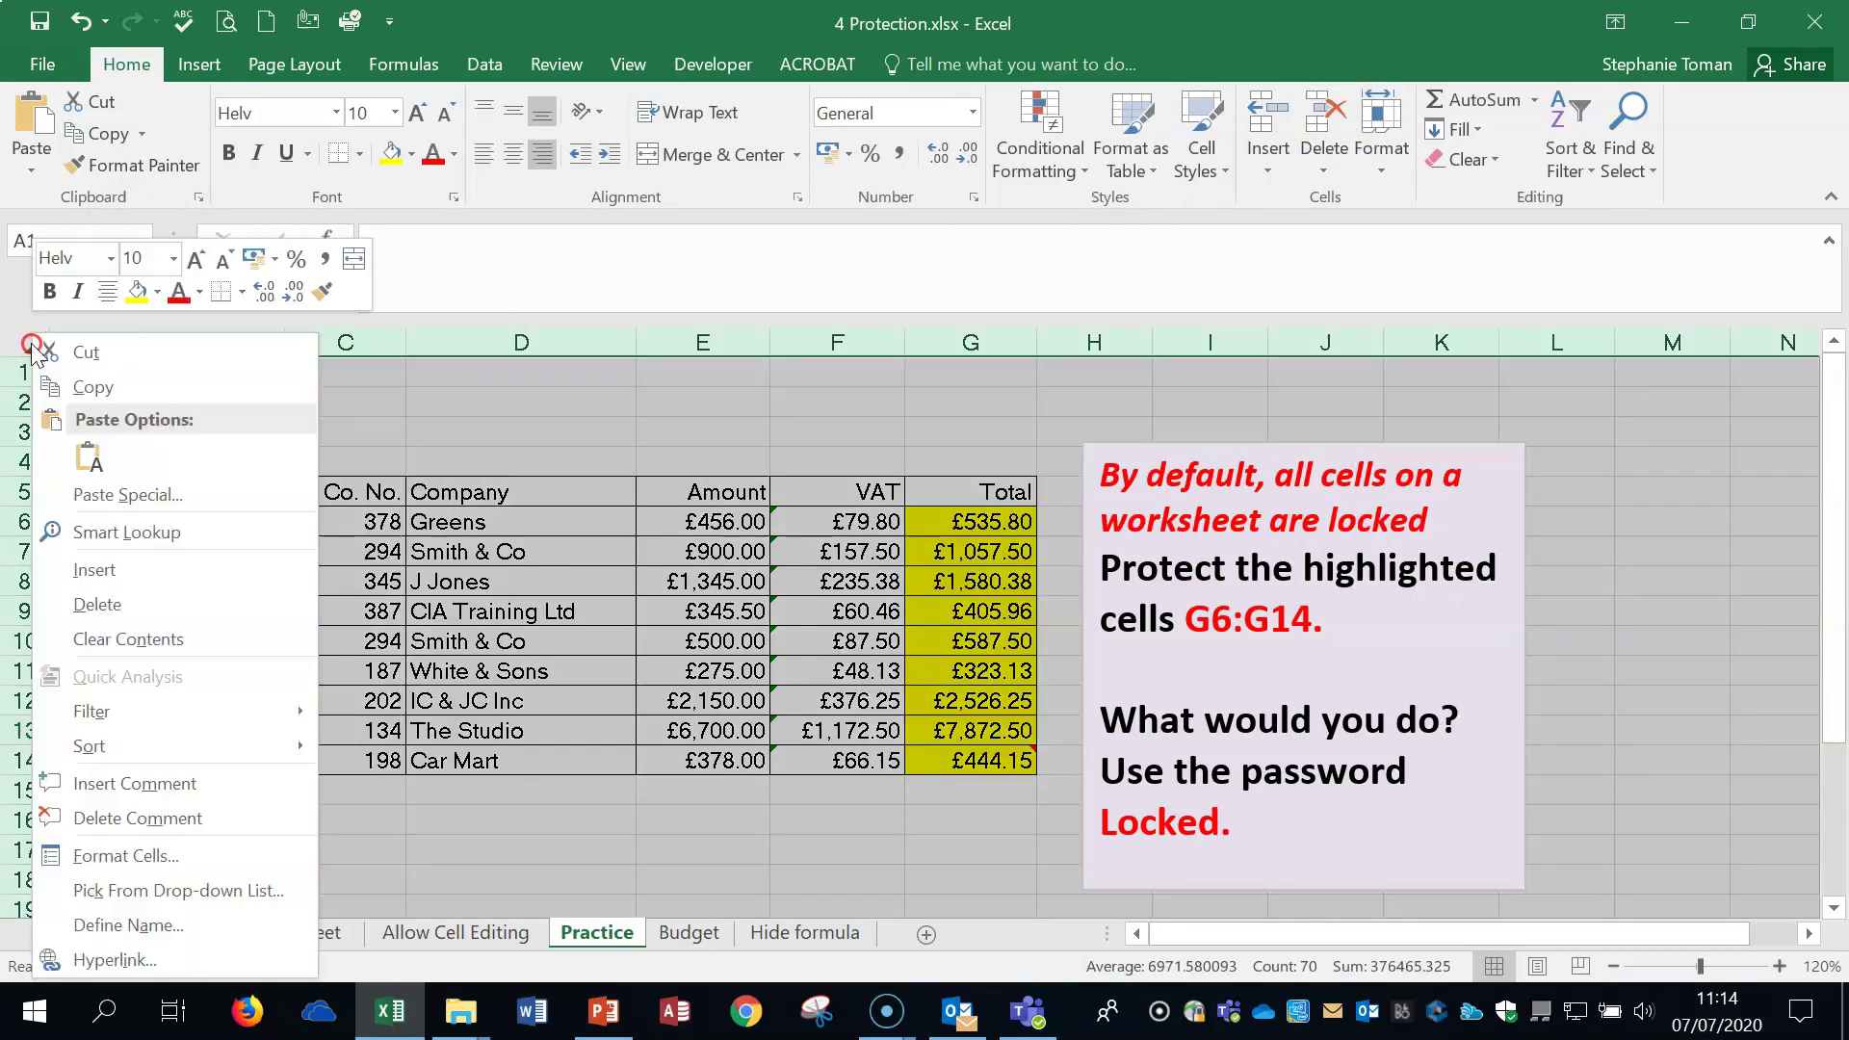
pyautogui.click(222, 858)
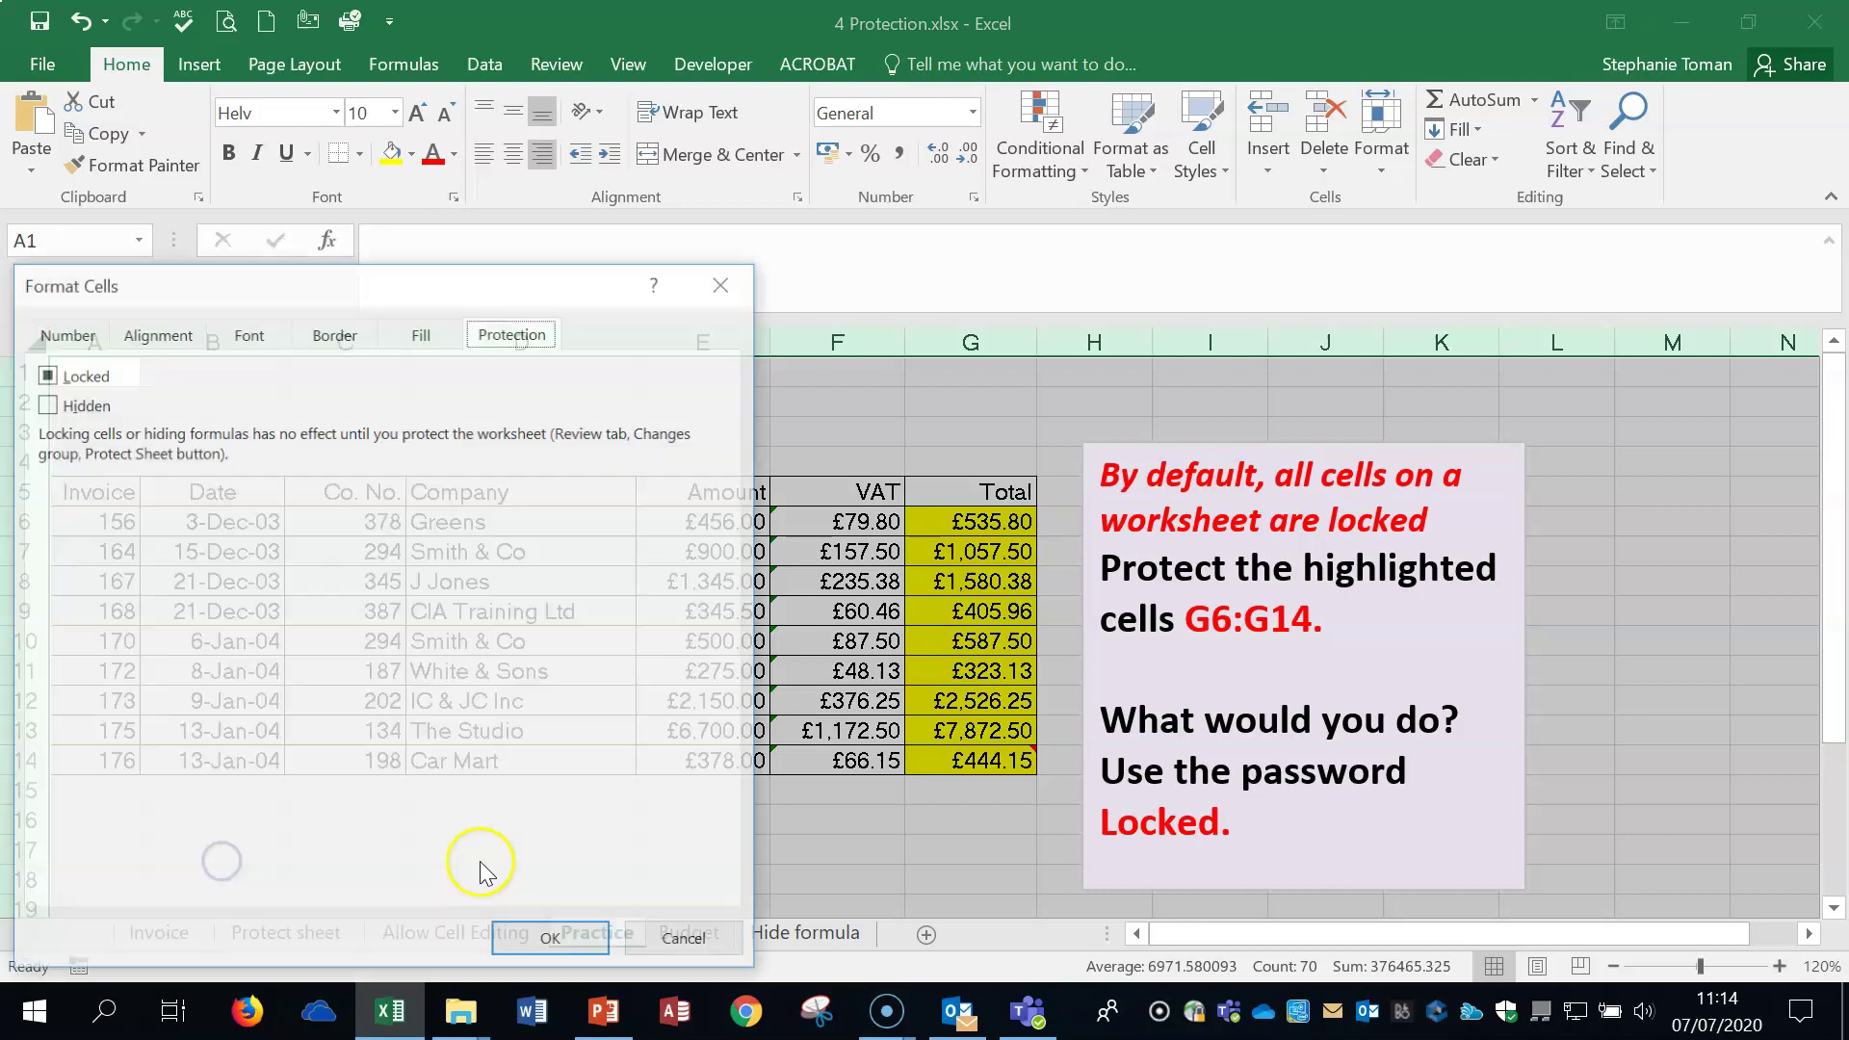
pyautogui.click(45, 376)
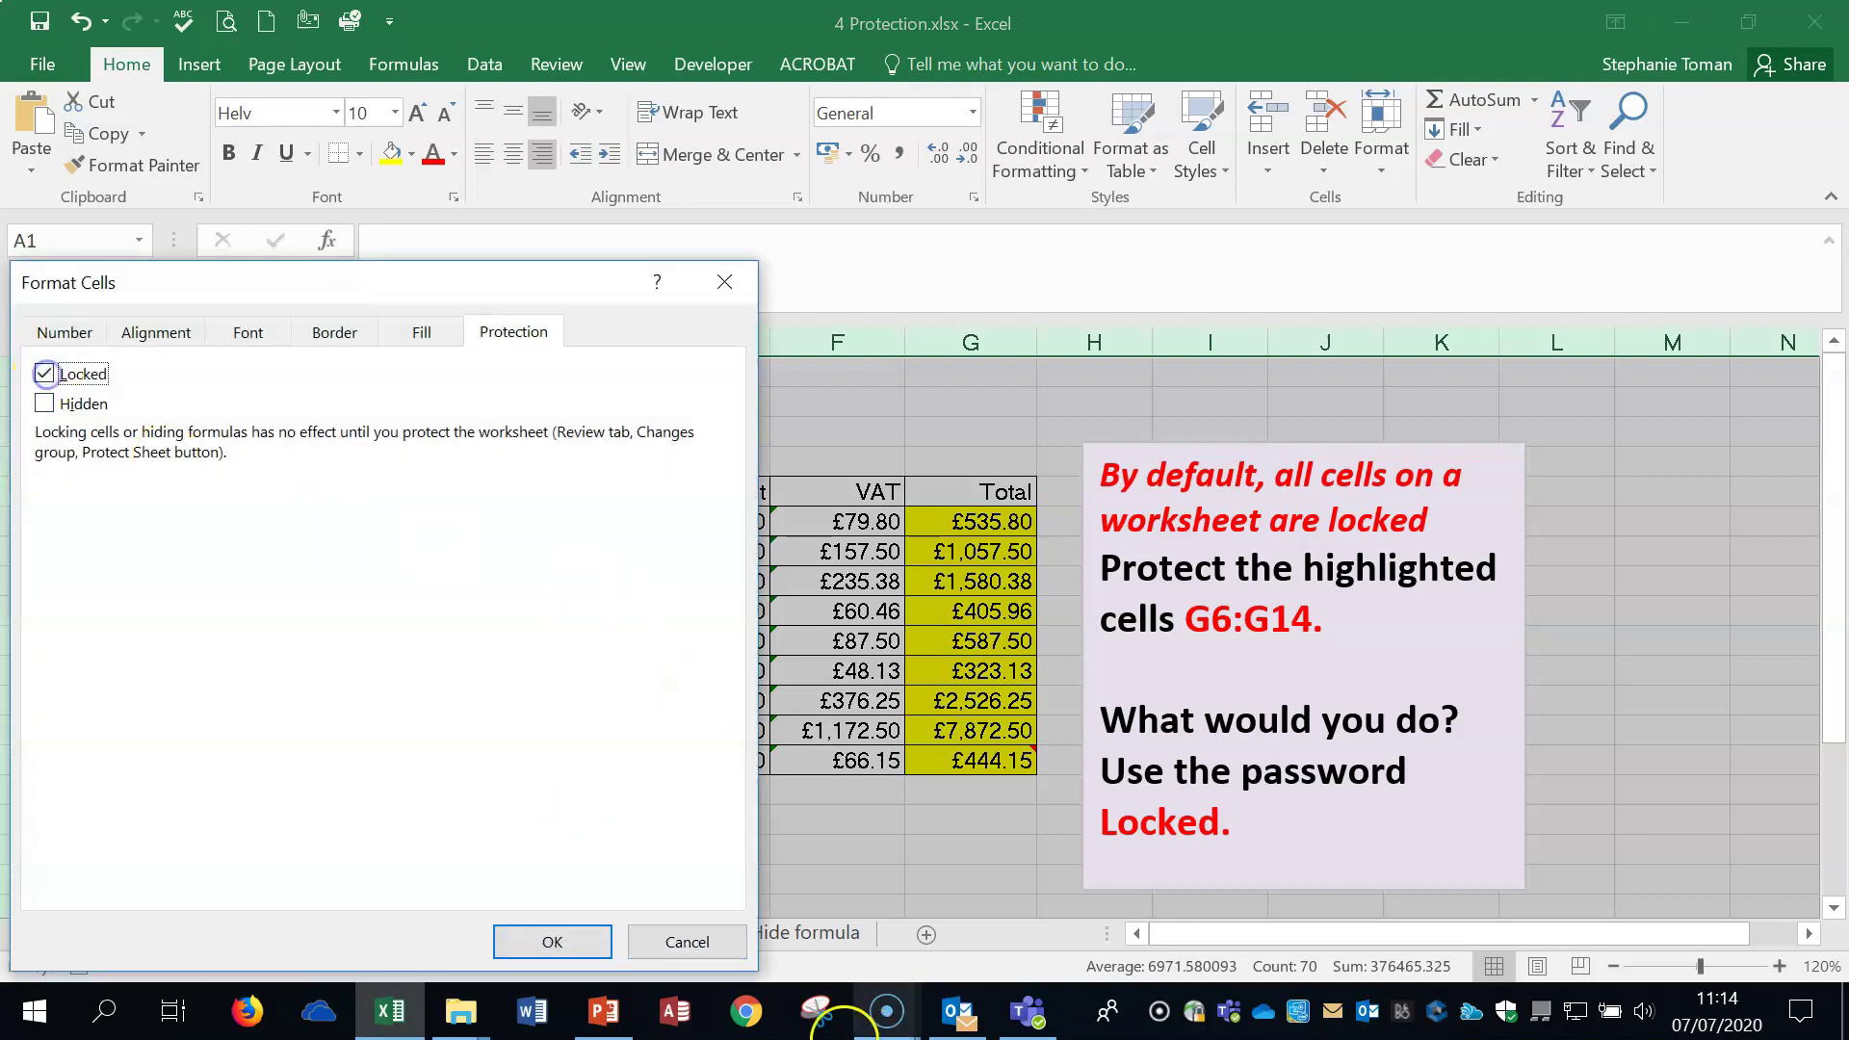
pyautogui.click(556, 941)
pyautogui.click(1614, 664)
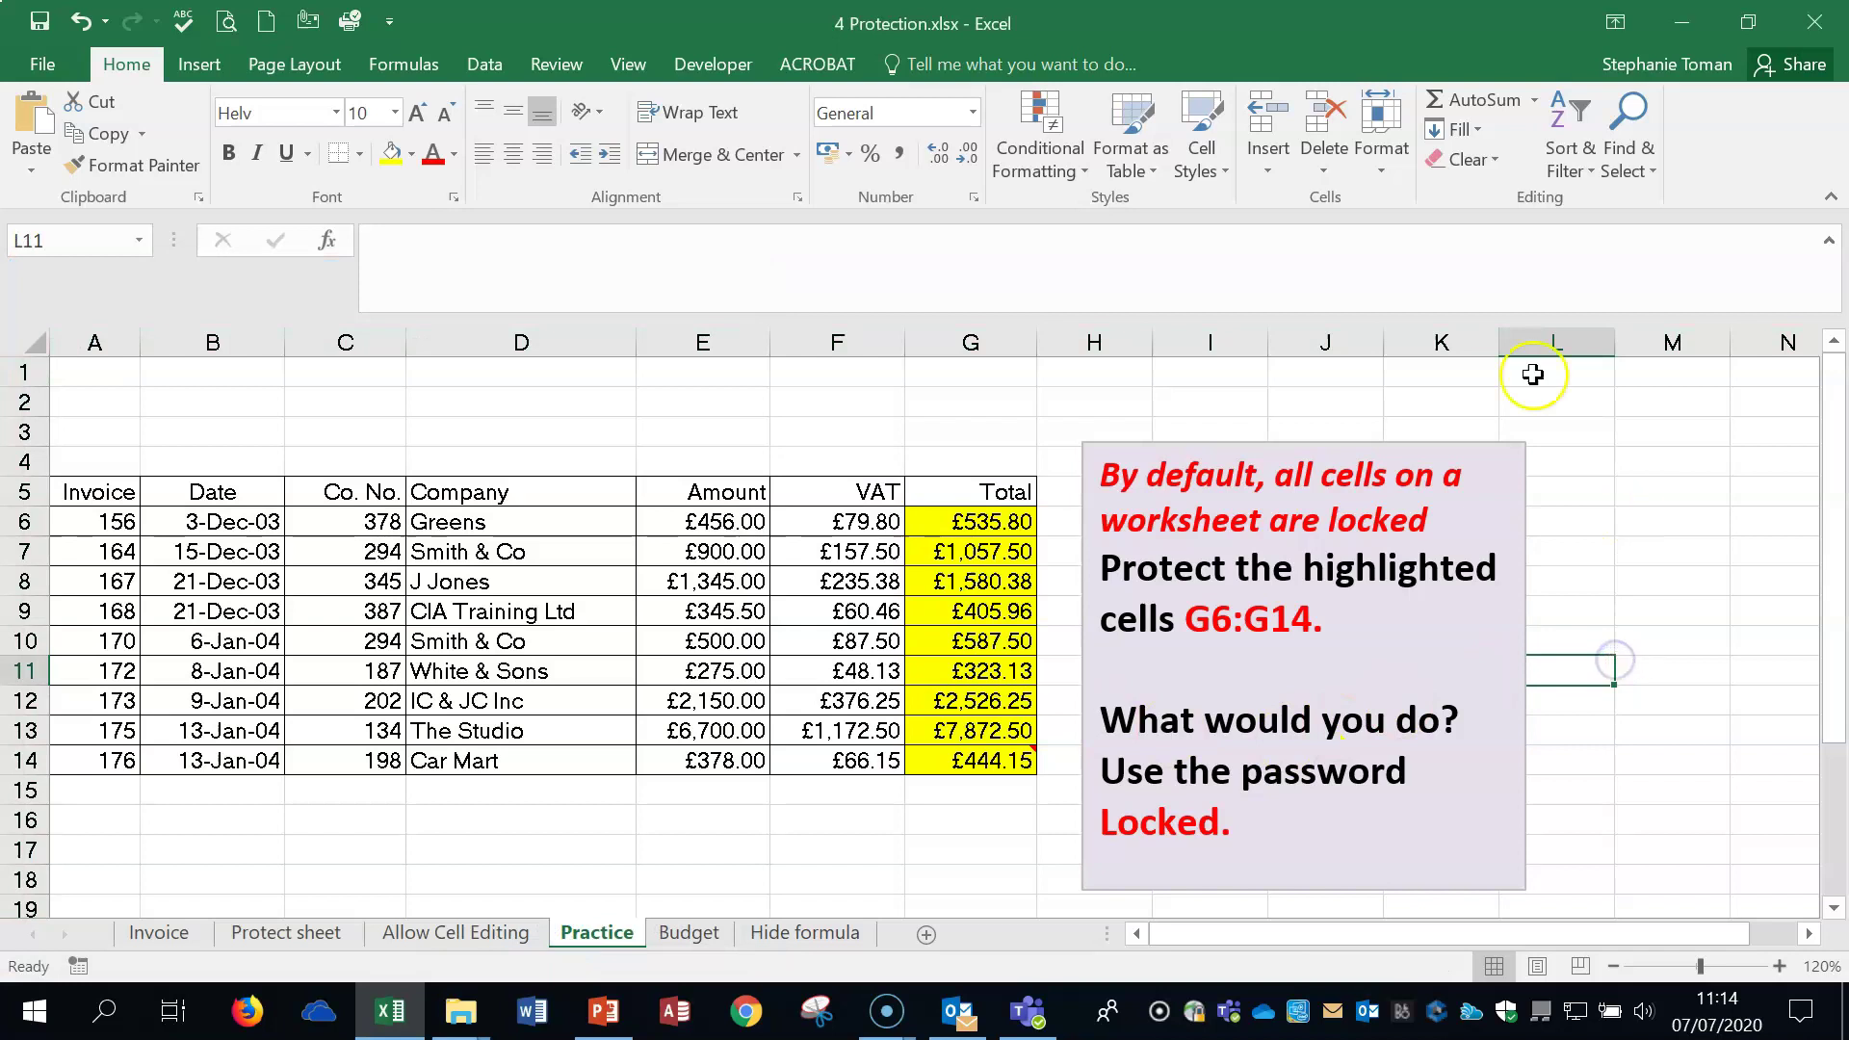
# Check the Locked protection option for all cells of the Practice worksheet.
pyautogui.click(1394, 165)
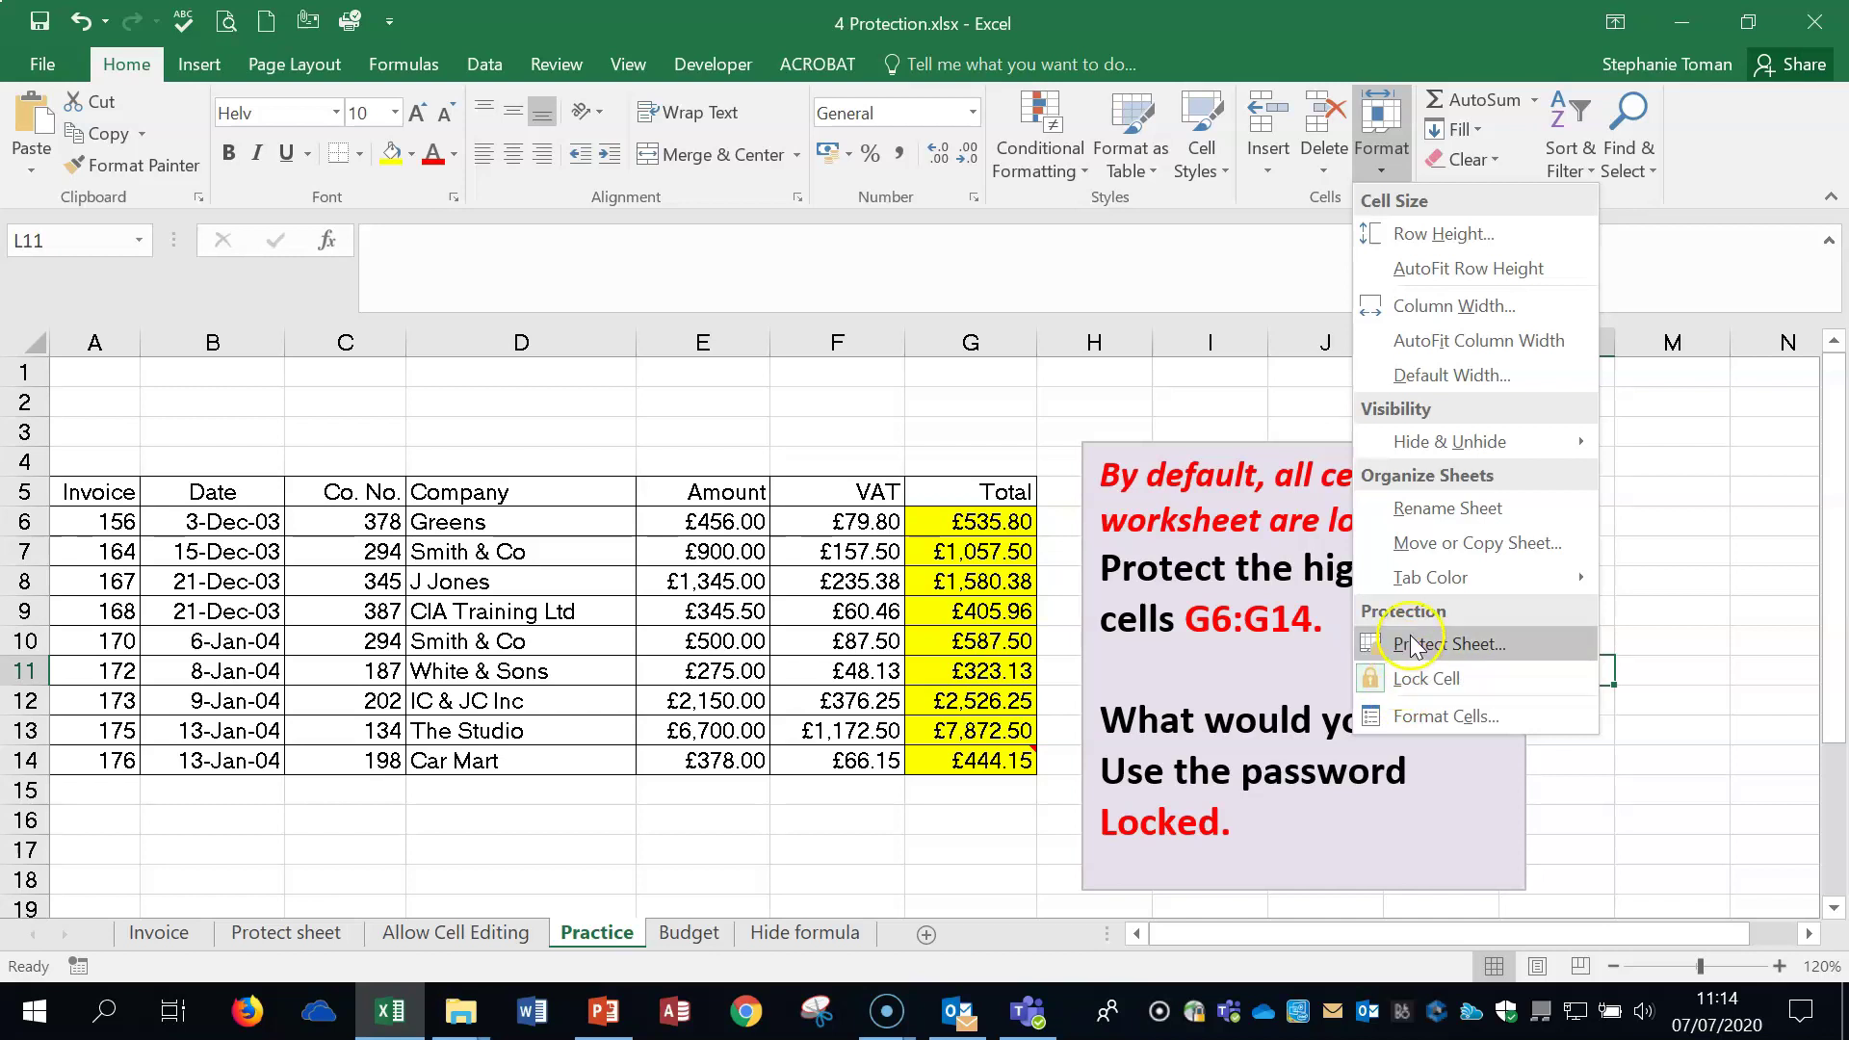
pyautogui.click(839, 826)
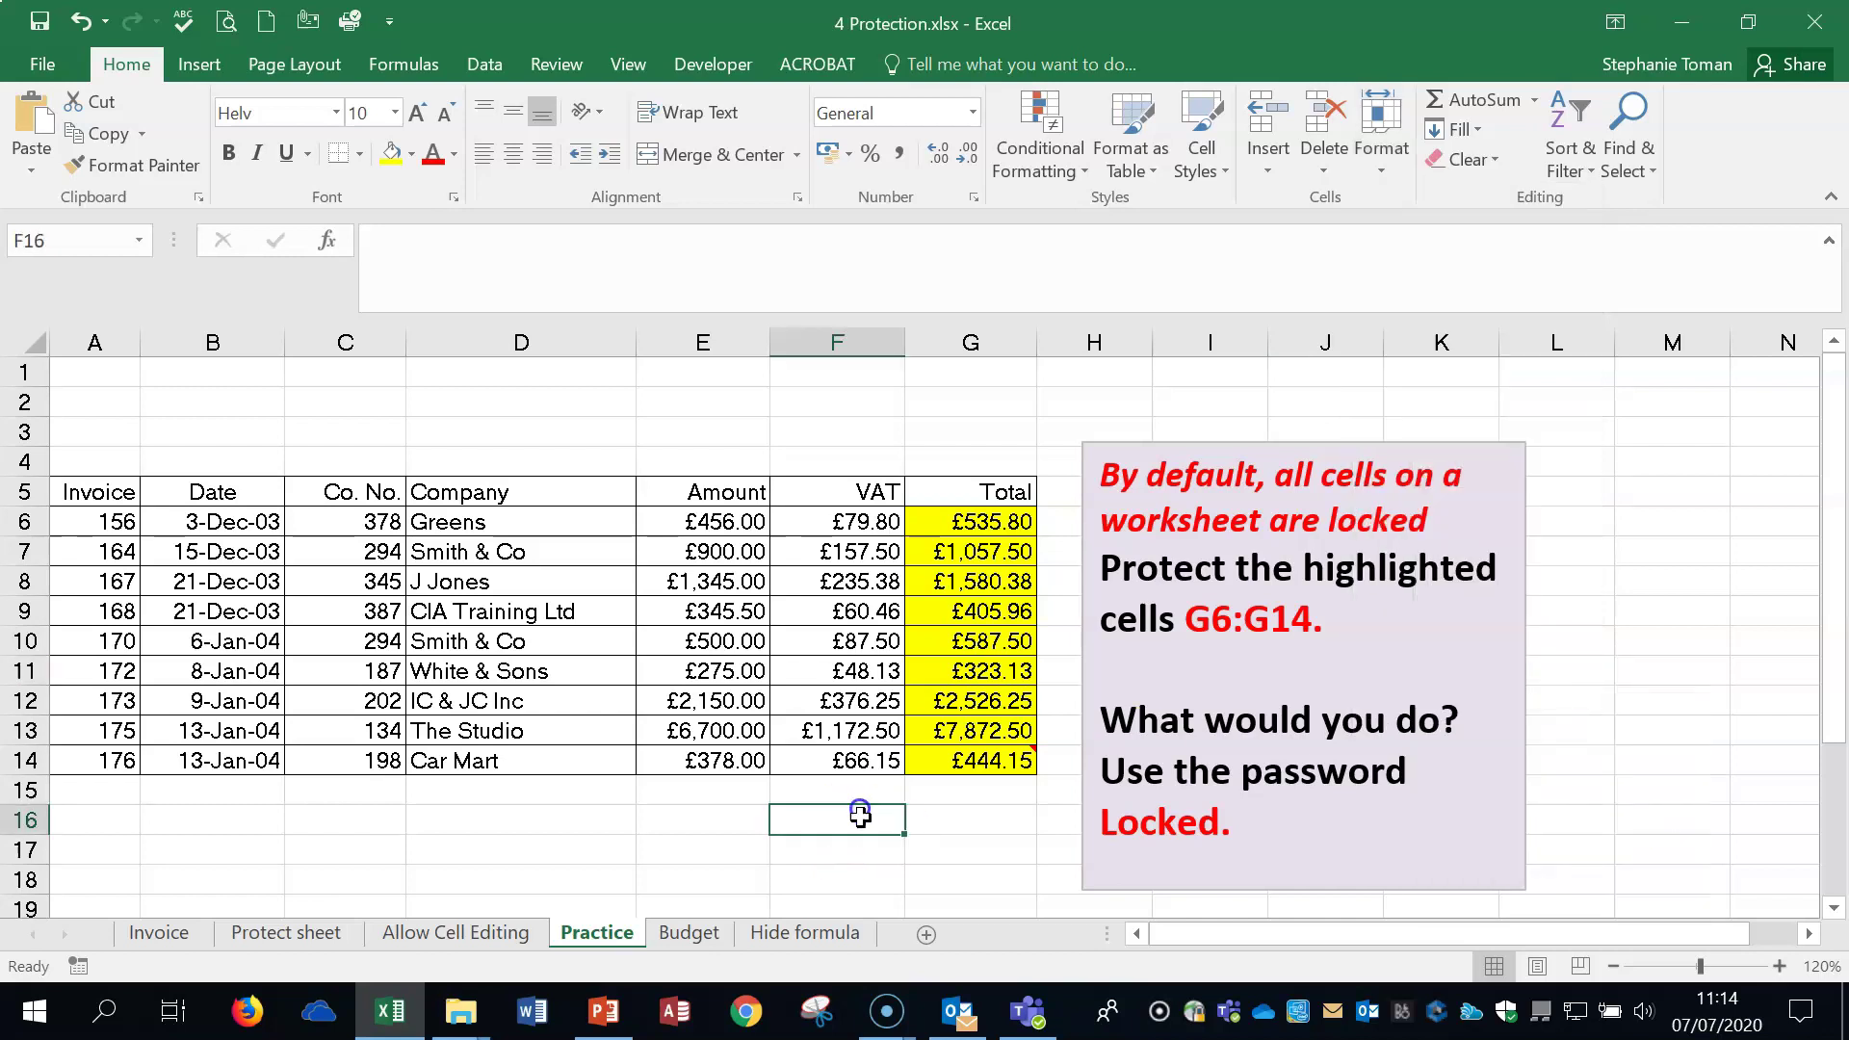
pyautogui.click(32, 343)
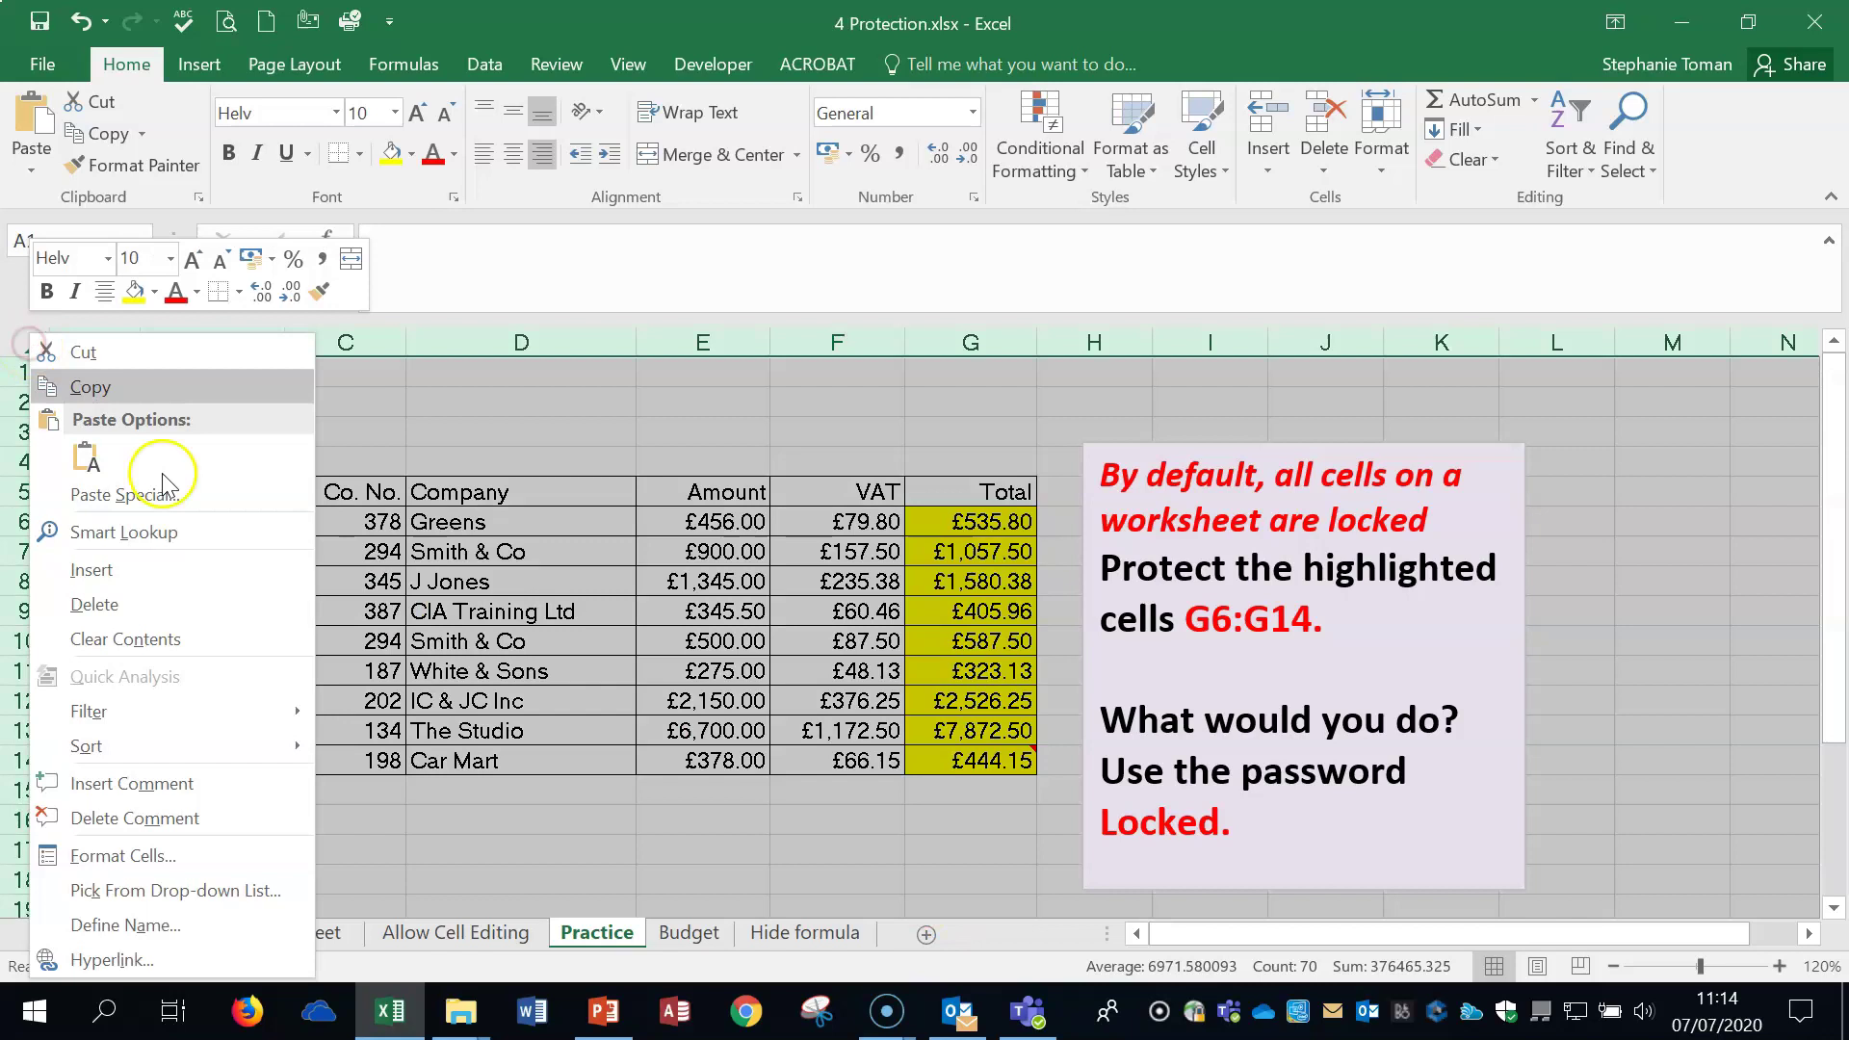
pyautogui.click(187, 857)
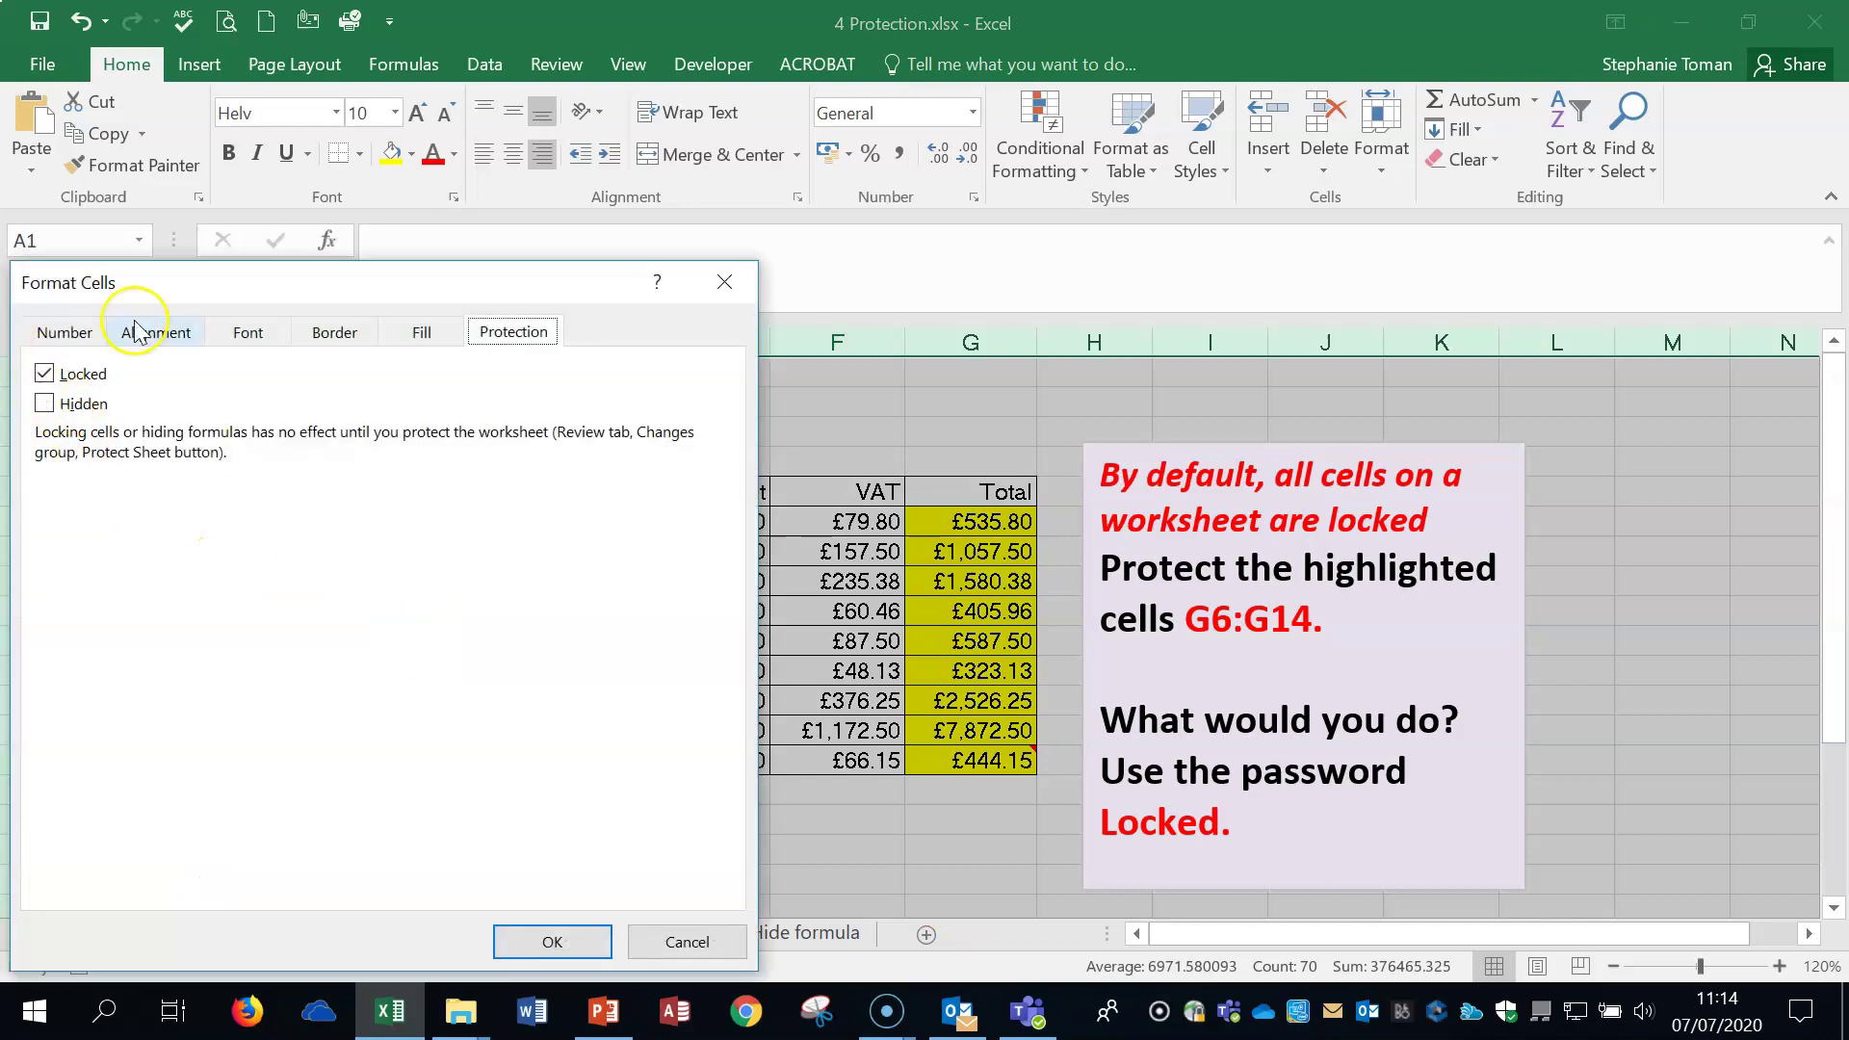
pyautogui.click(556, 943)
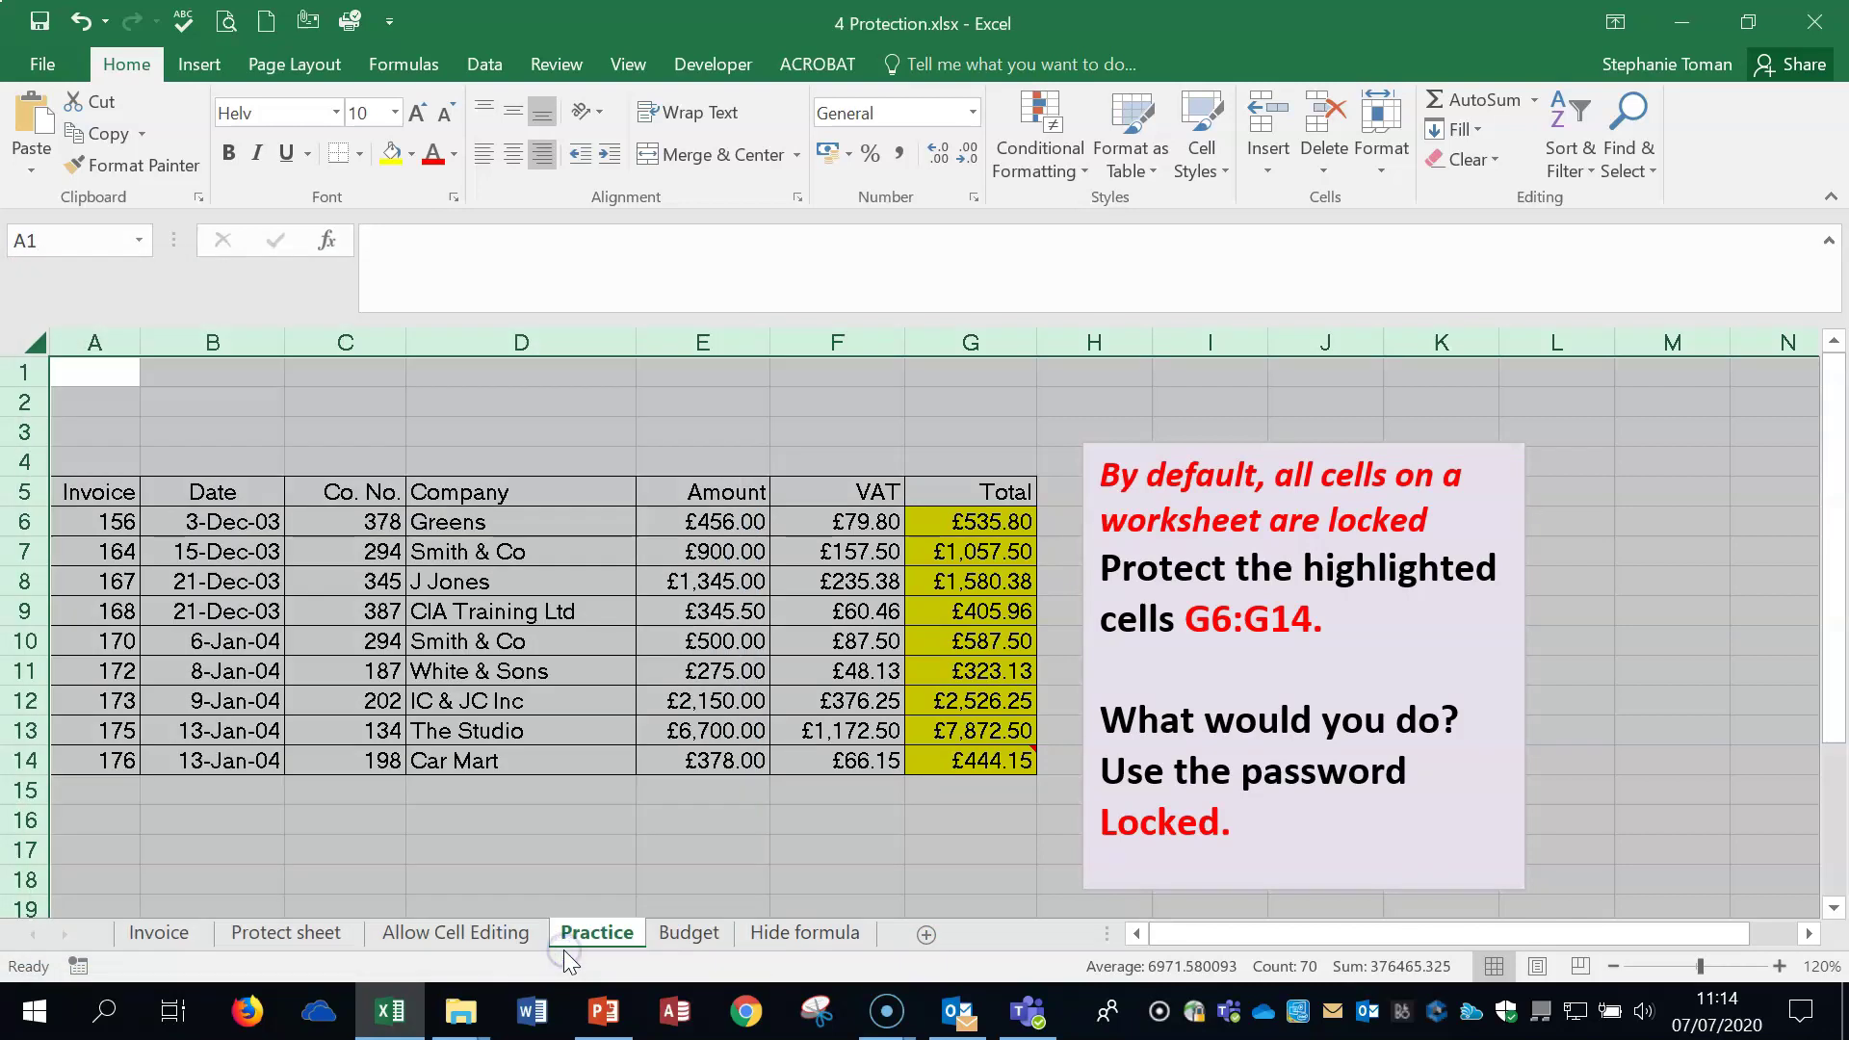
pyautogui.click(980, 903)
# Clear the Locked protection option for all cells of the Practice worksheet.
pyautogui.click(978, 513)
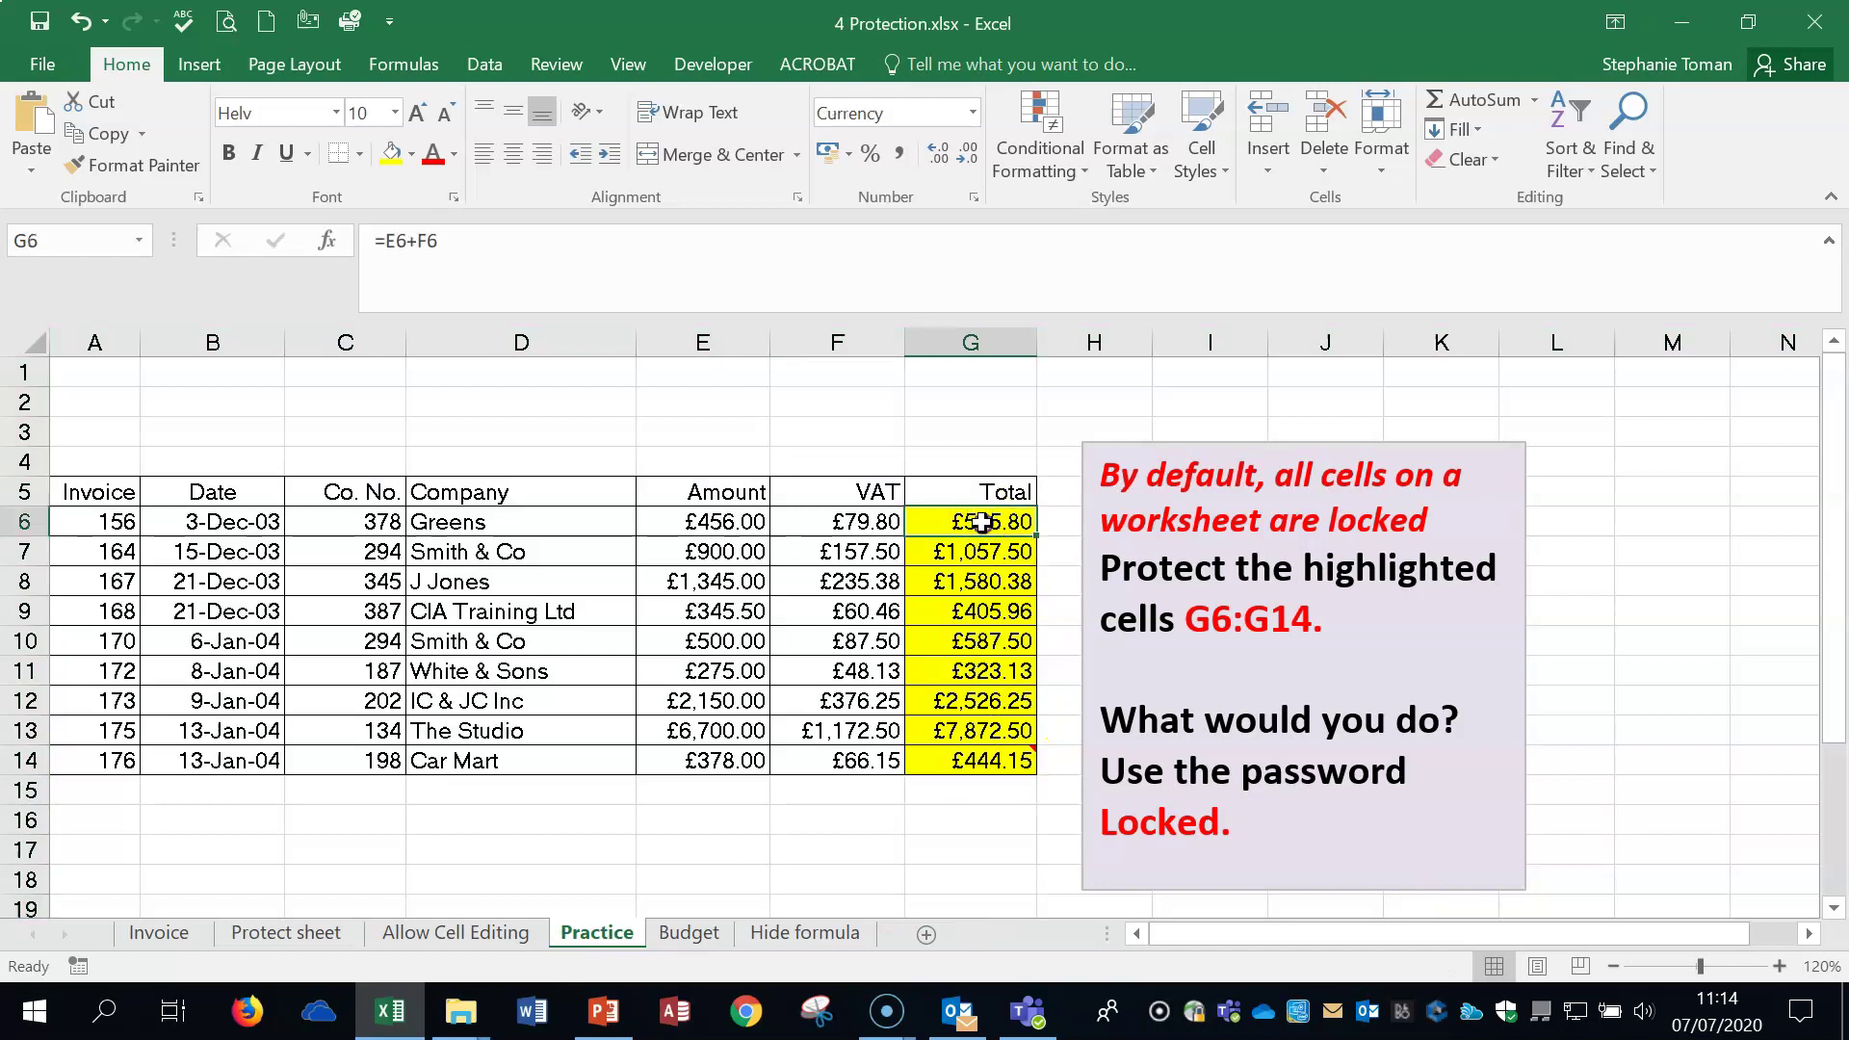
pyautogui.moveTo(981, 522); pyautogui.dragTo(965, 768)
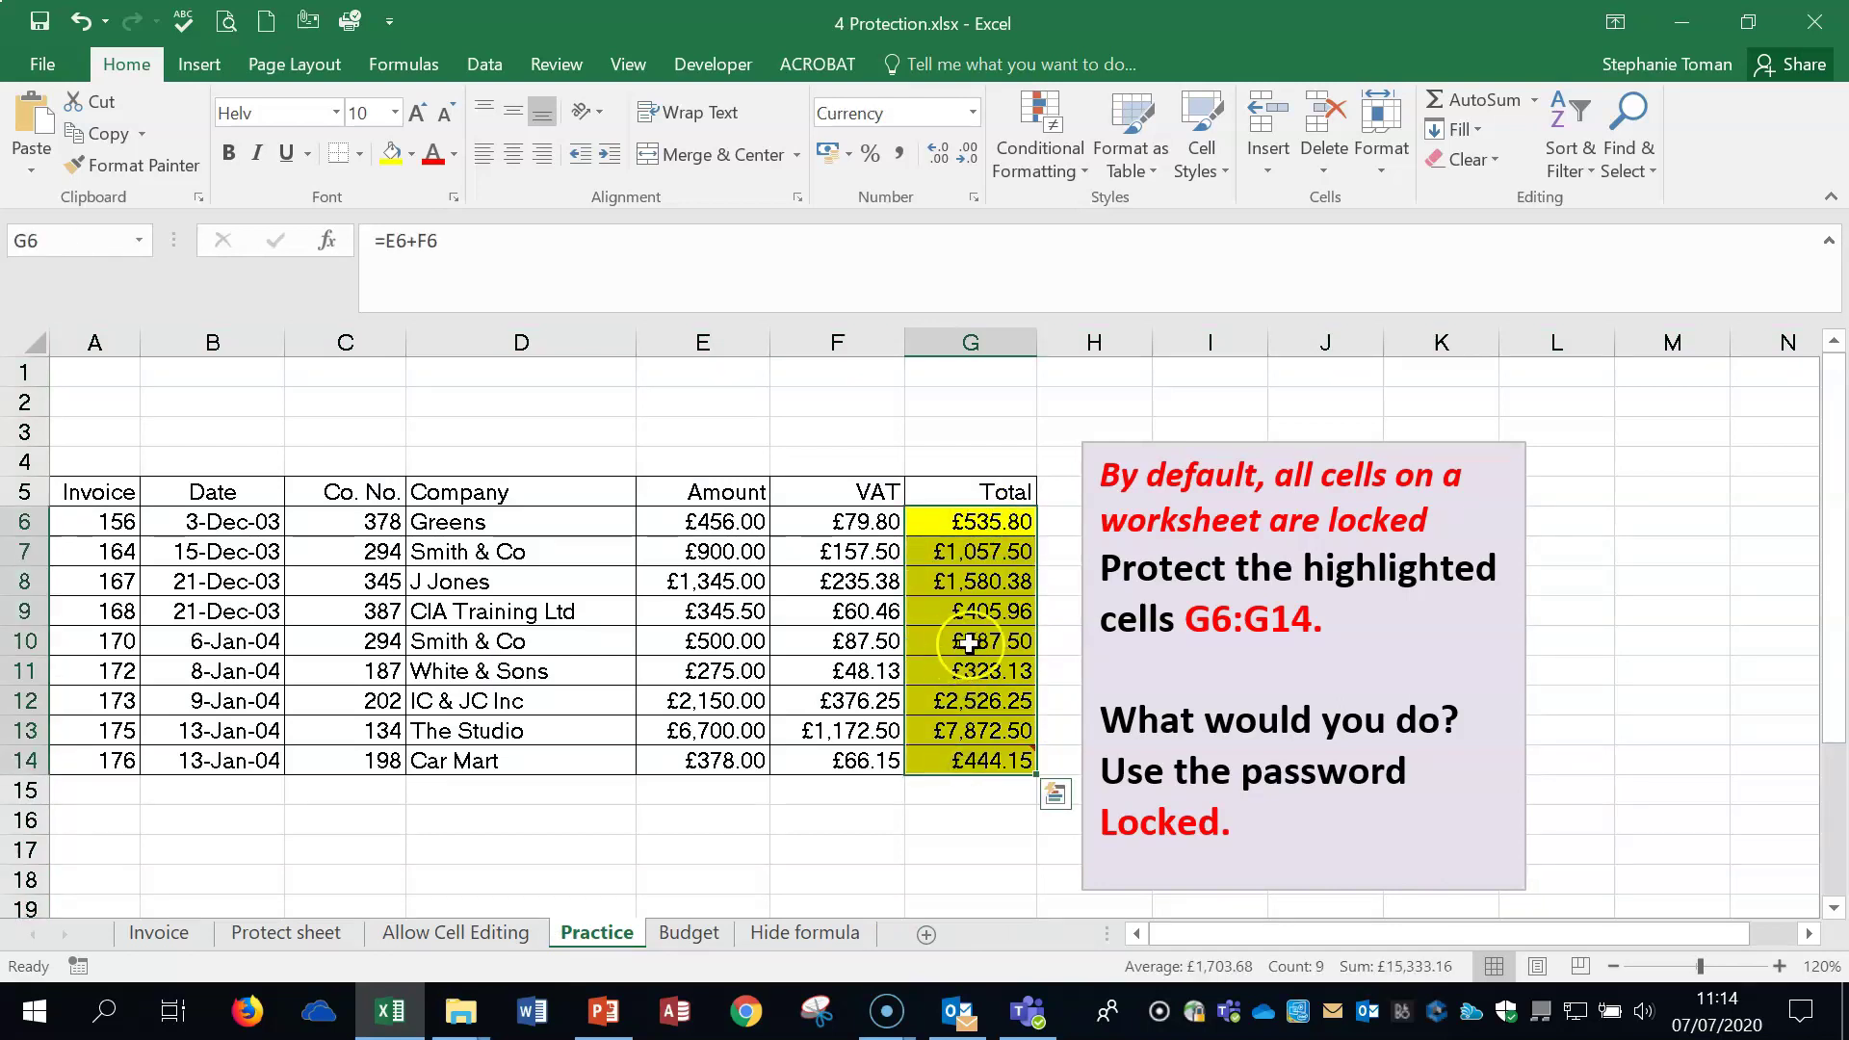
pyautogui.click(23, 331)
pyautogui.rightClick(27, 339)
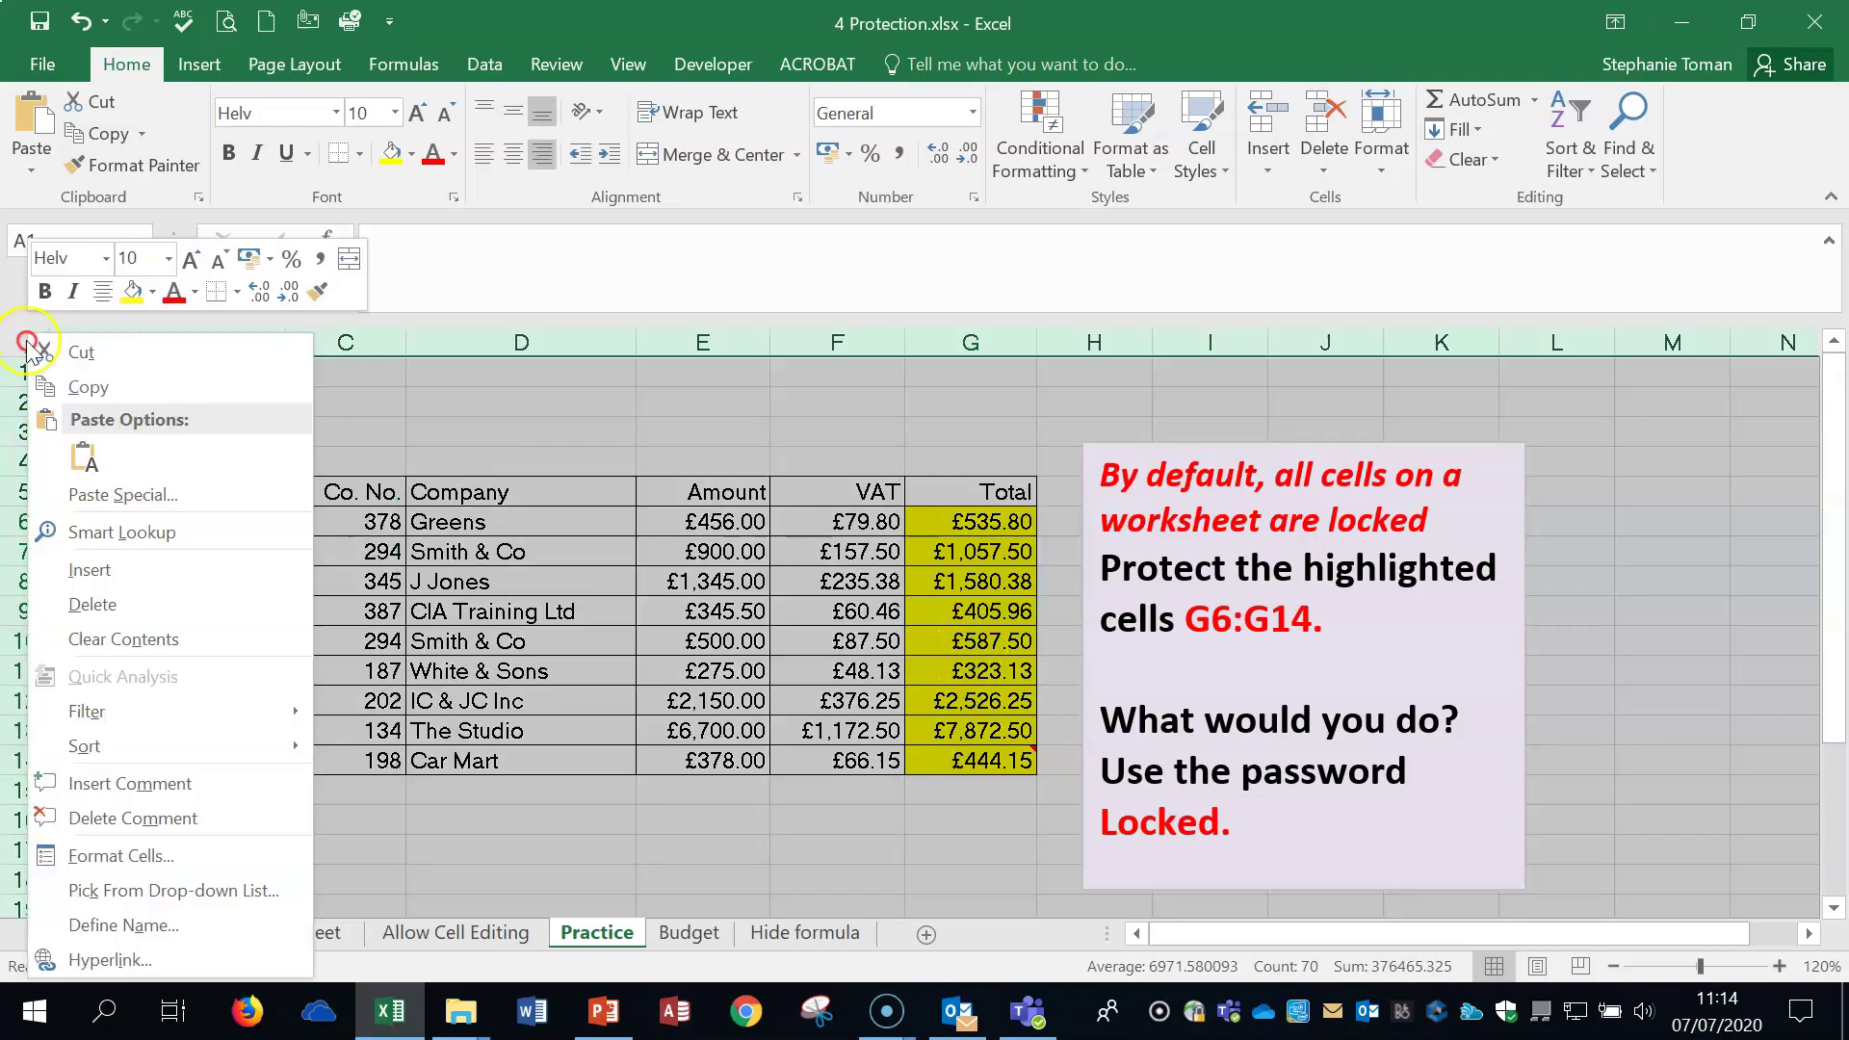
pyautogui.click(182, 855)
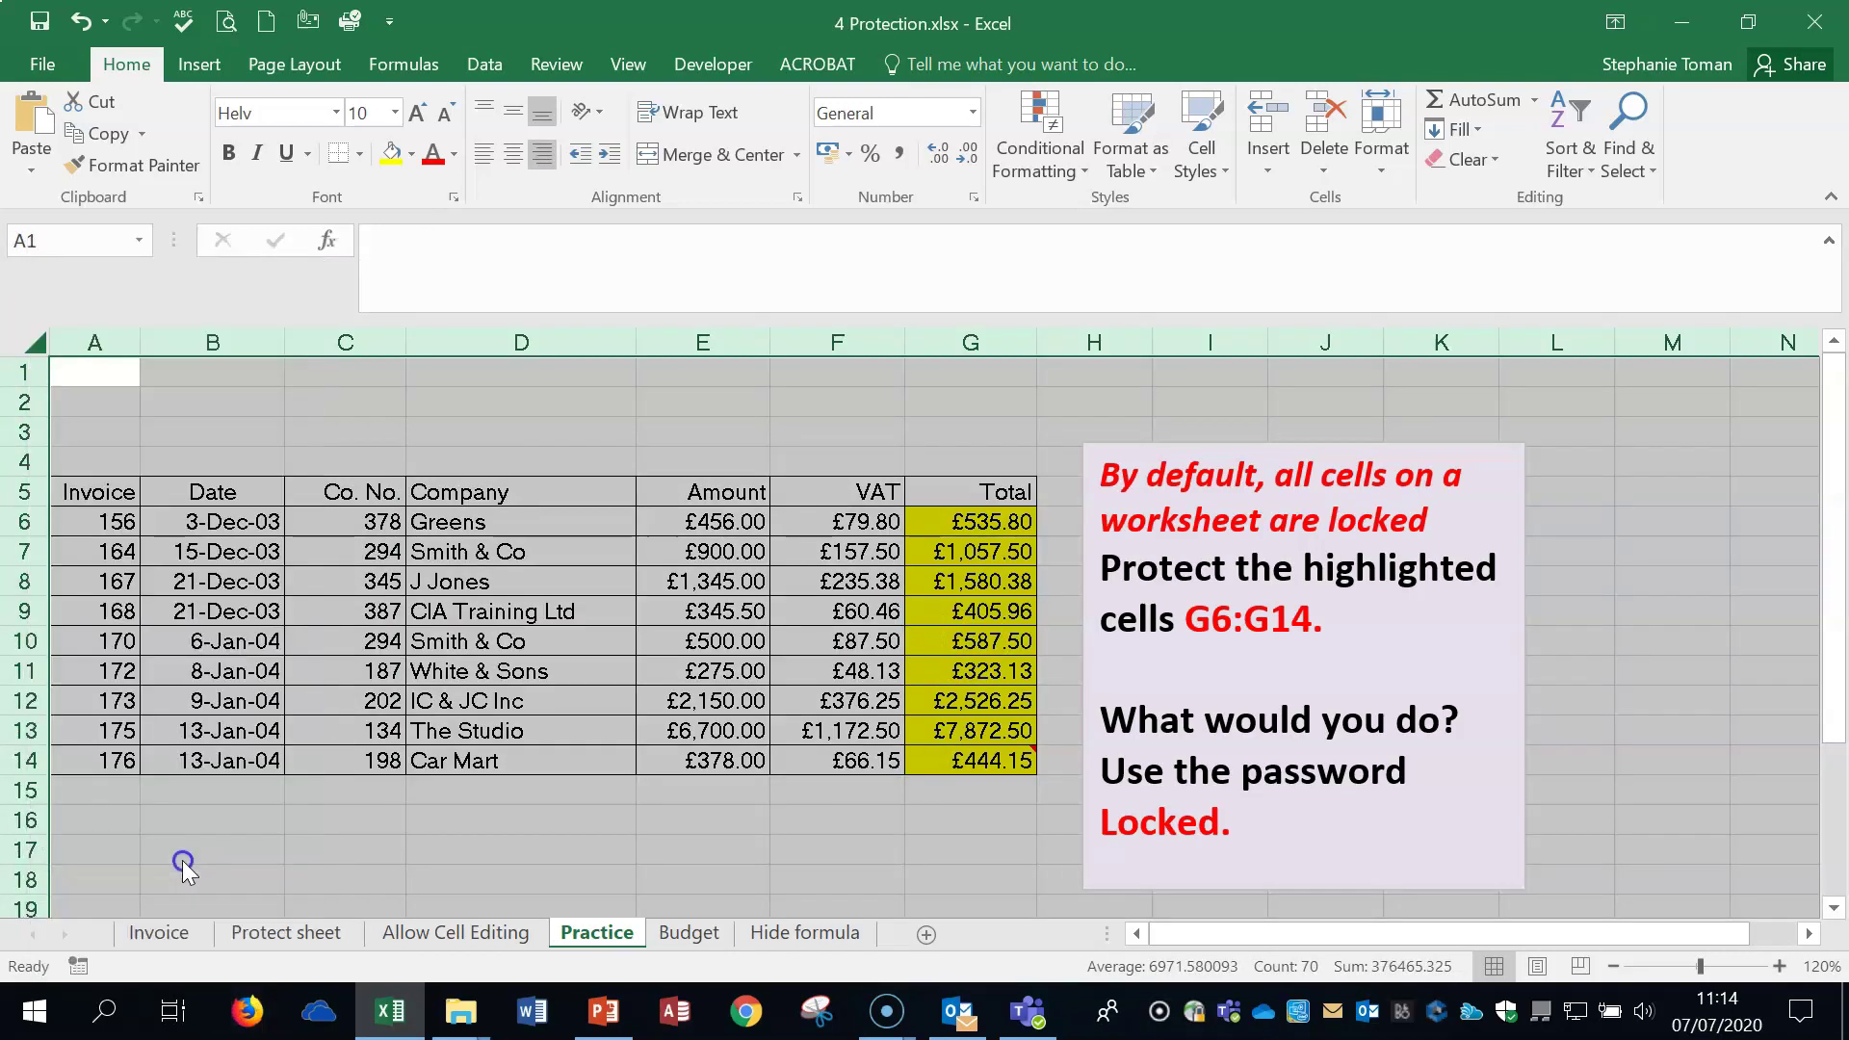
pyautogui.click(44, 374)
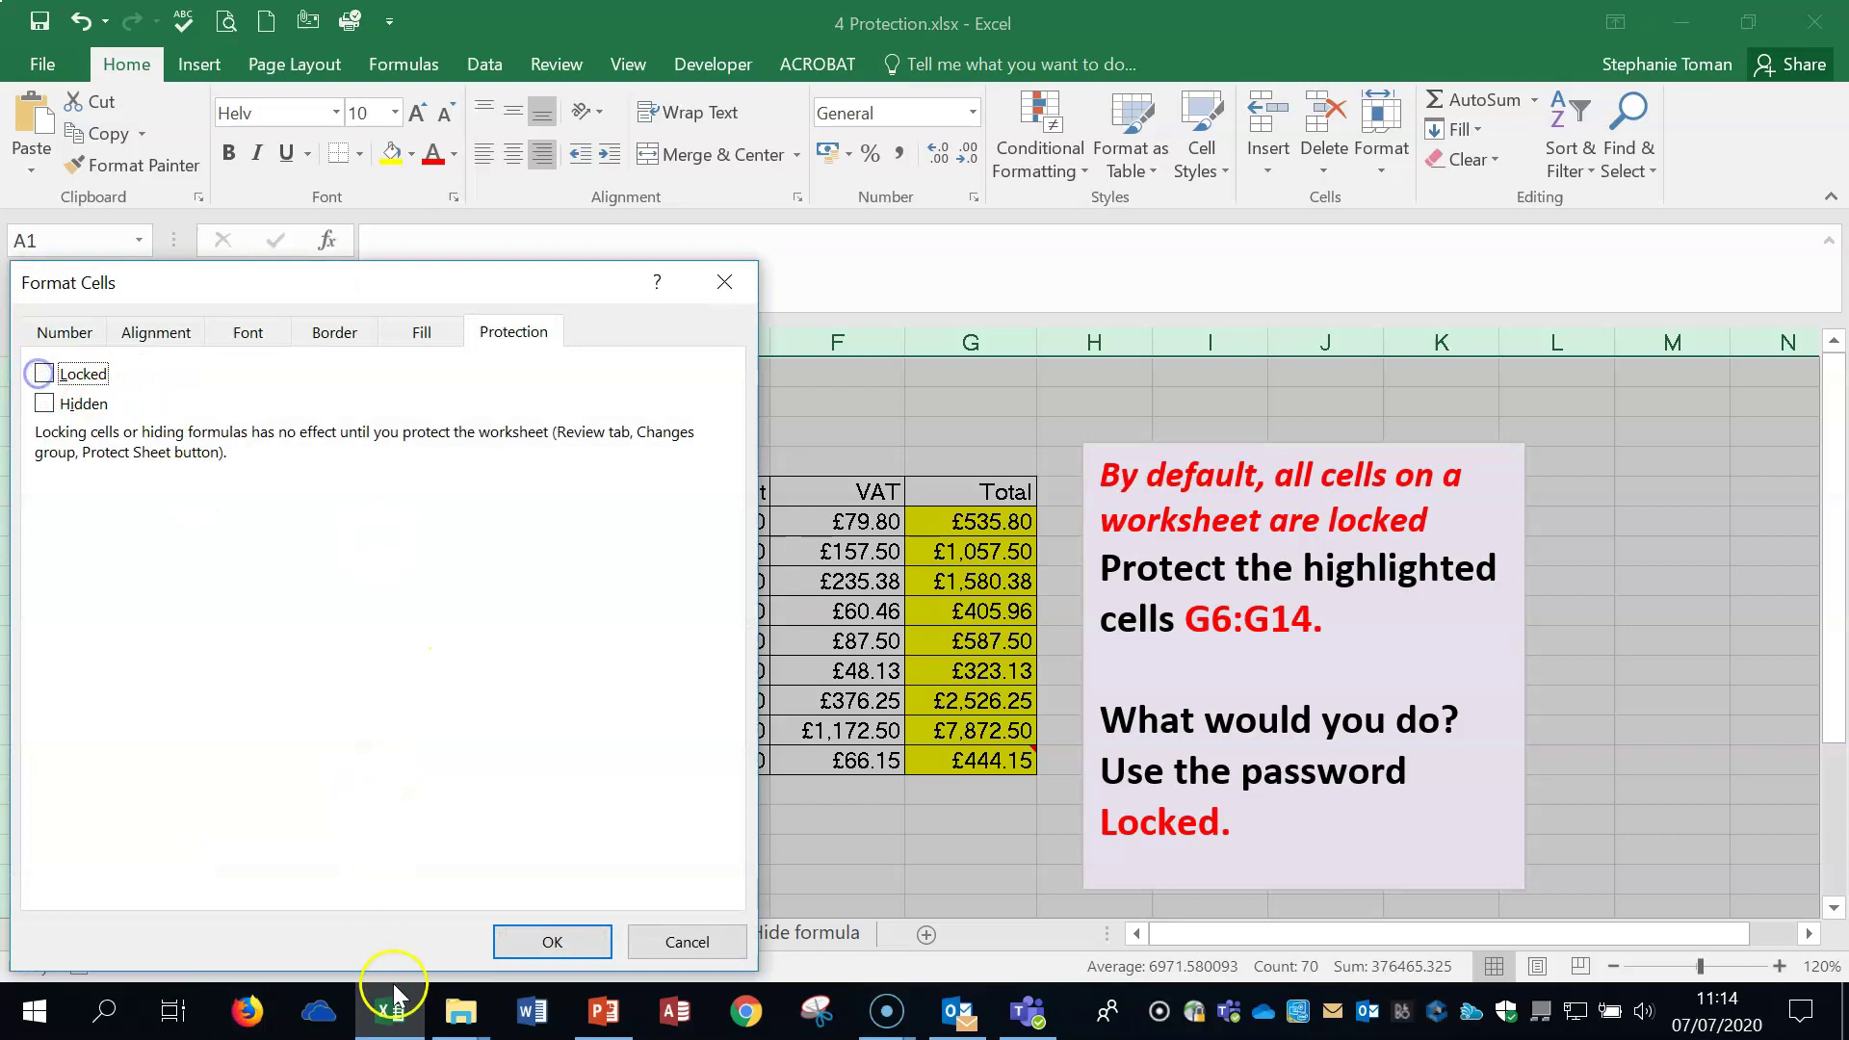
pyautogui.click(525, 943)
# Inspect the Lock Cell option for G6:G14 and the protection settings of the empty cell D3.
pyautogui.click(956, 520)
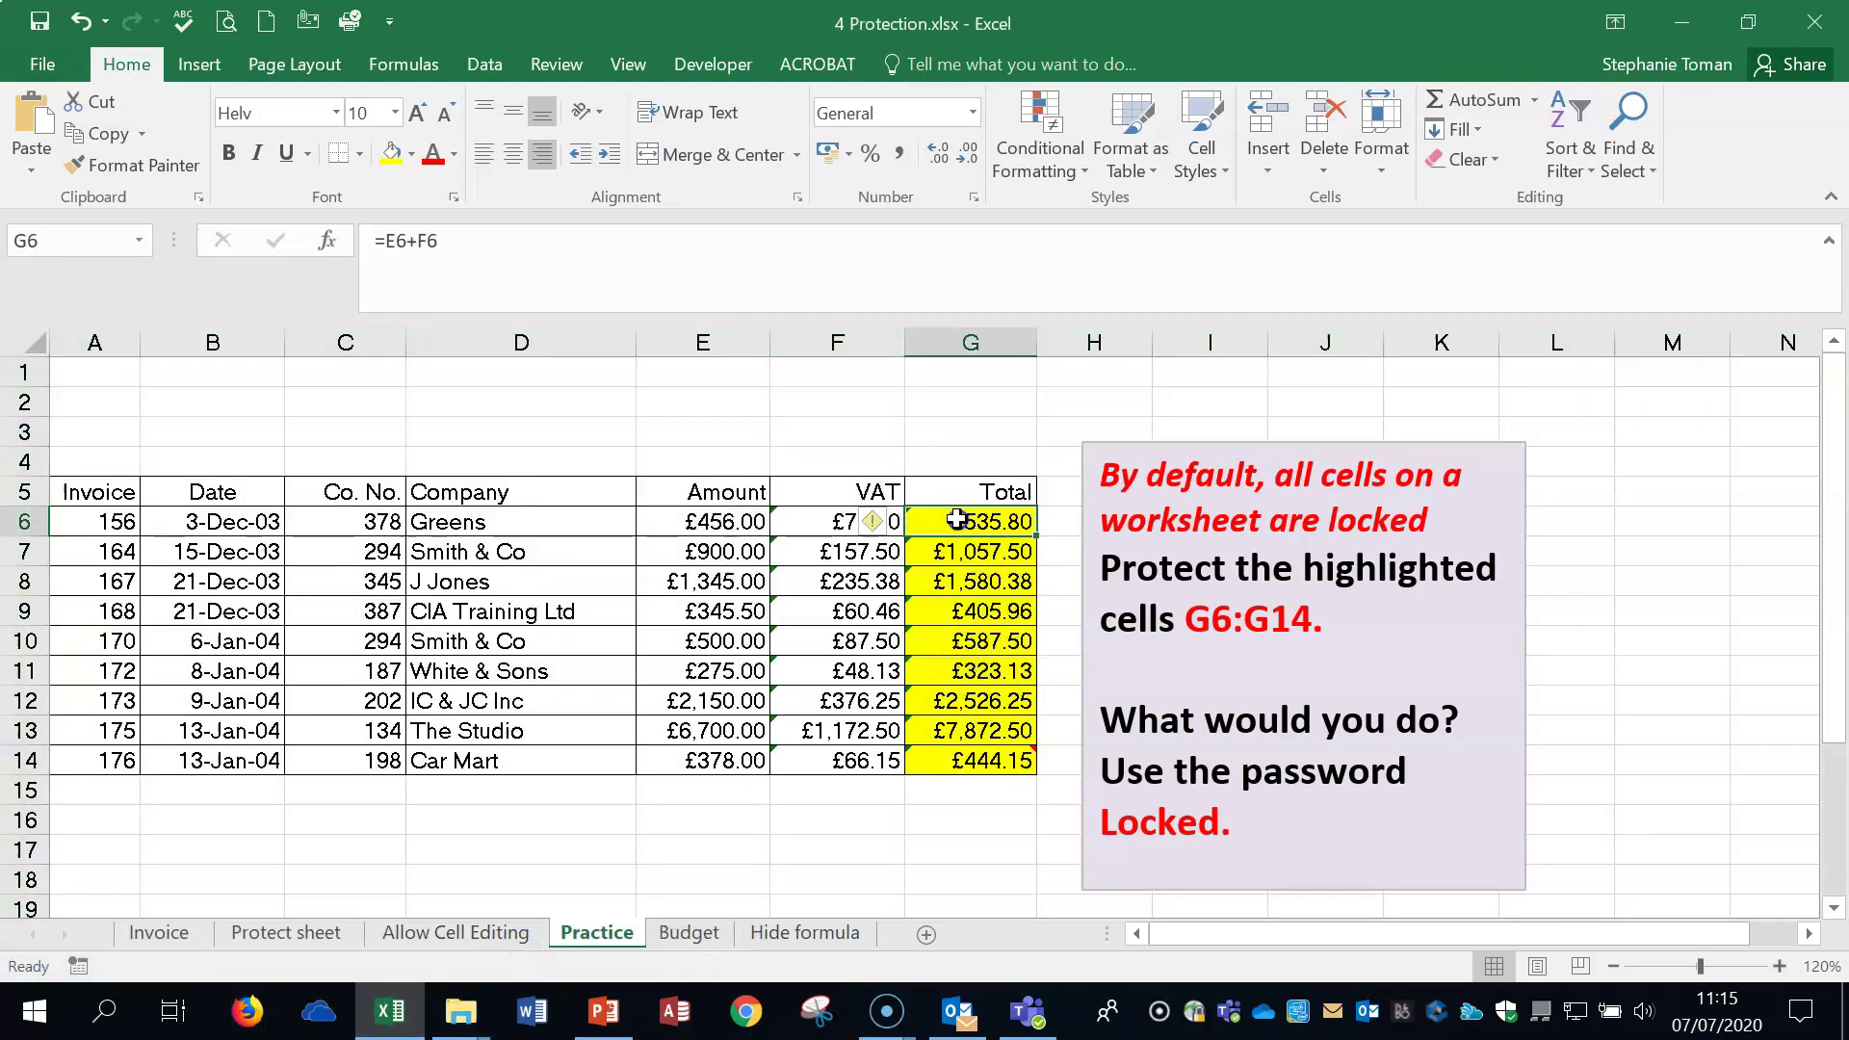
pyautogui.moveTo(956, 520); pyautogui.dragTo(971, 754)
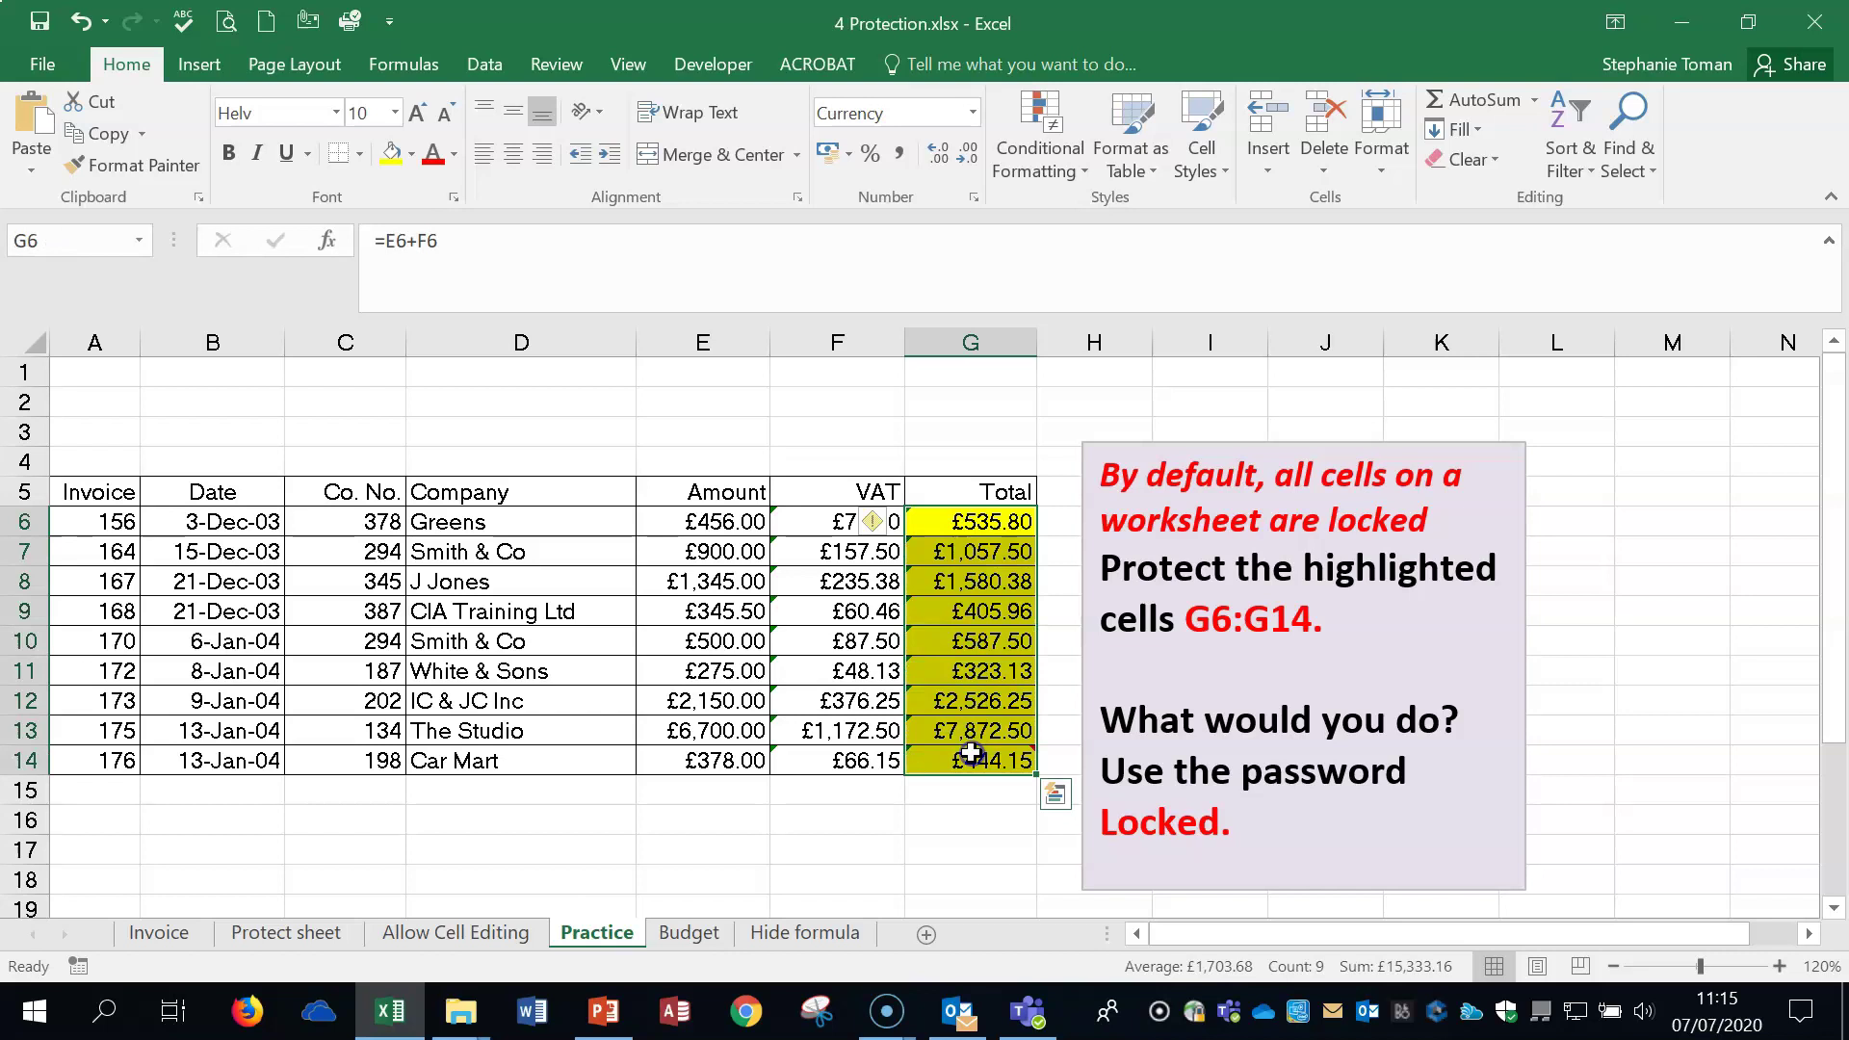
pyautogui.click(1383, 170)
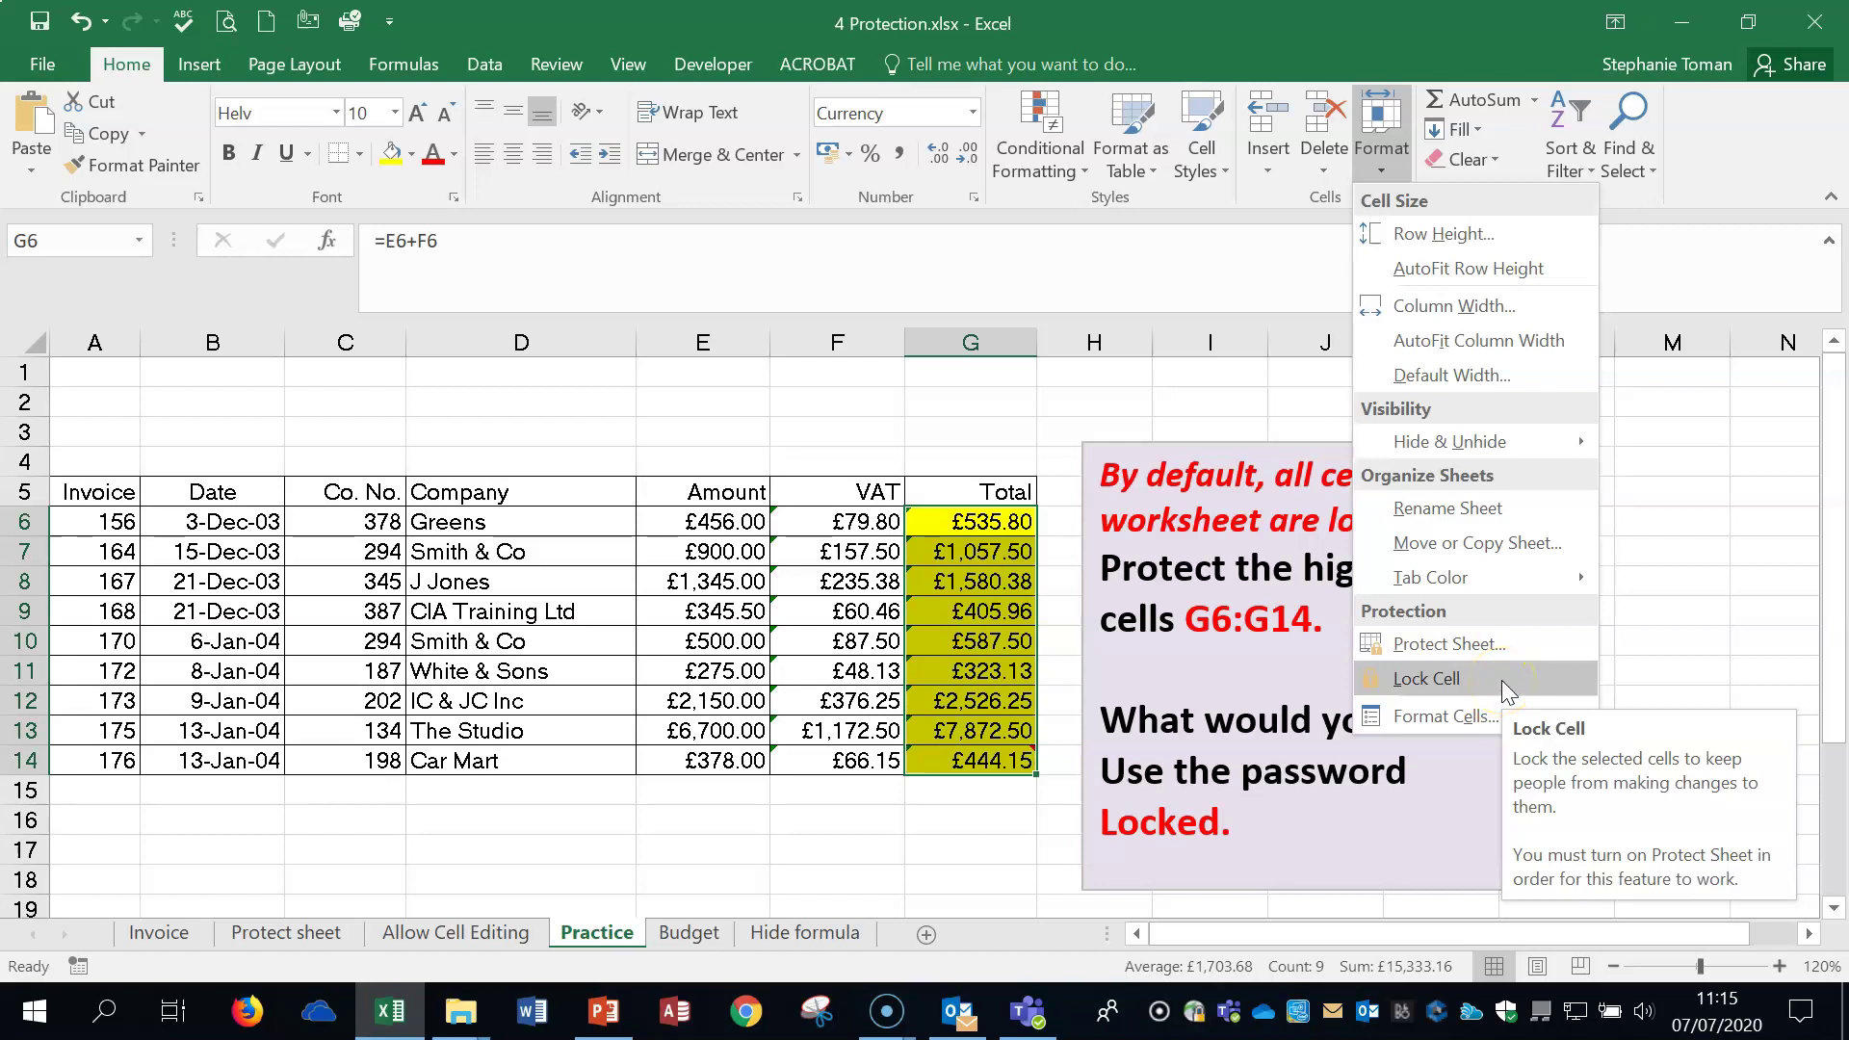
pyautogui.rightClick(598, 428)
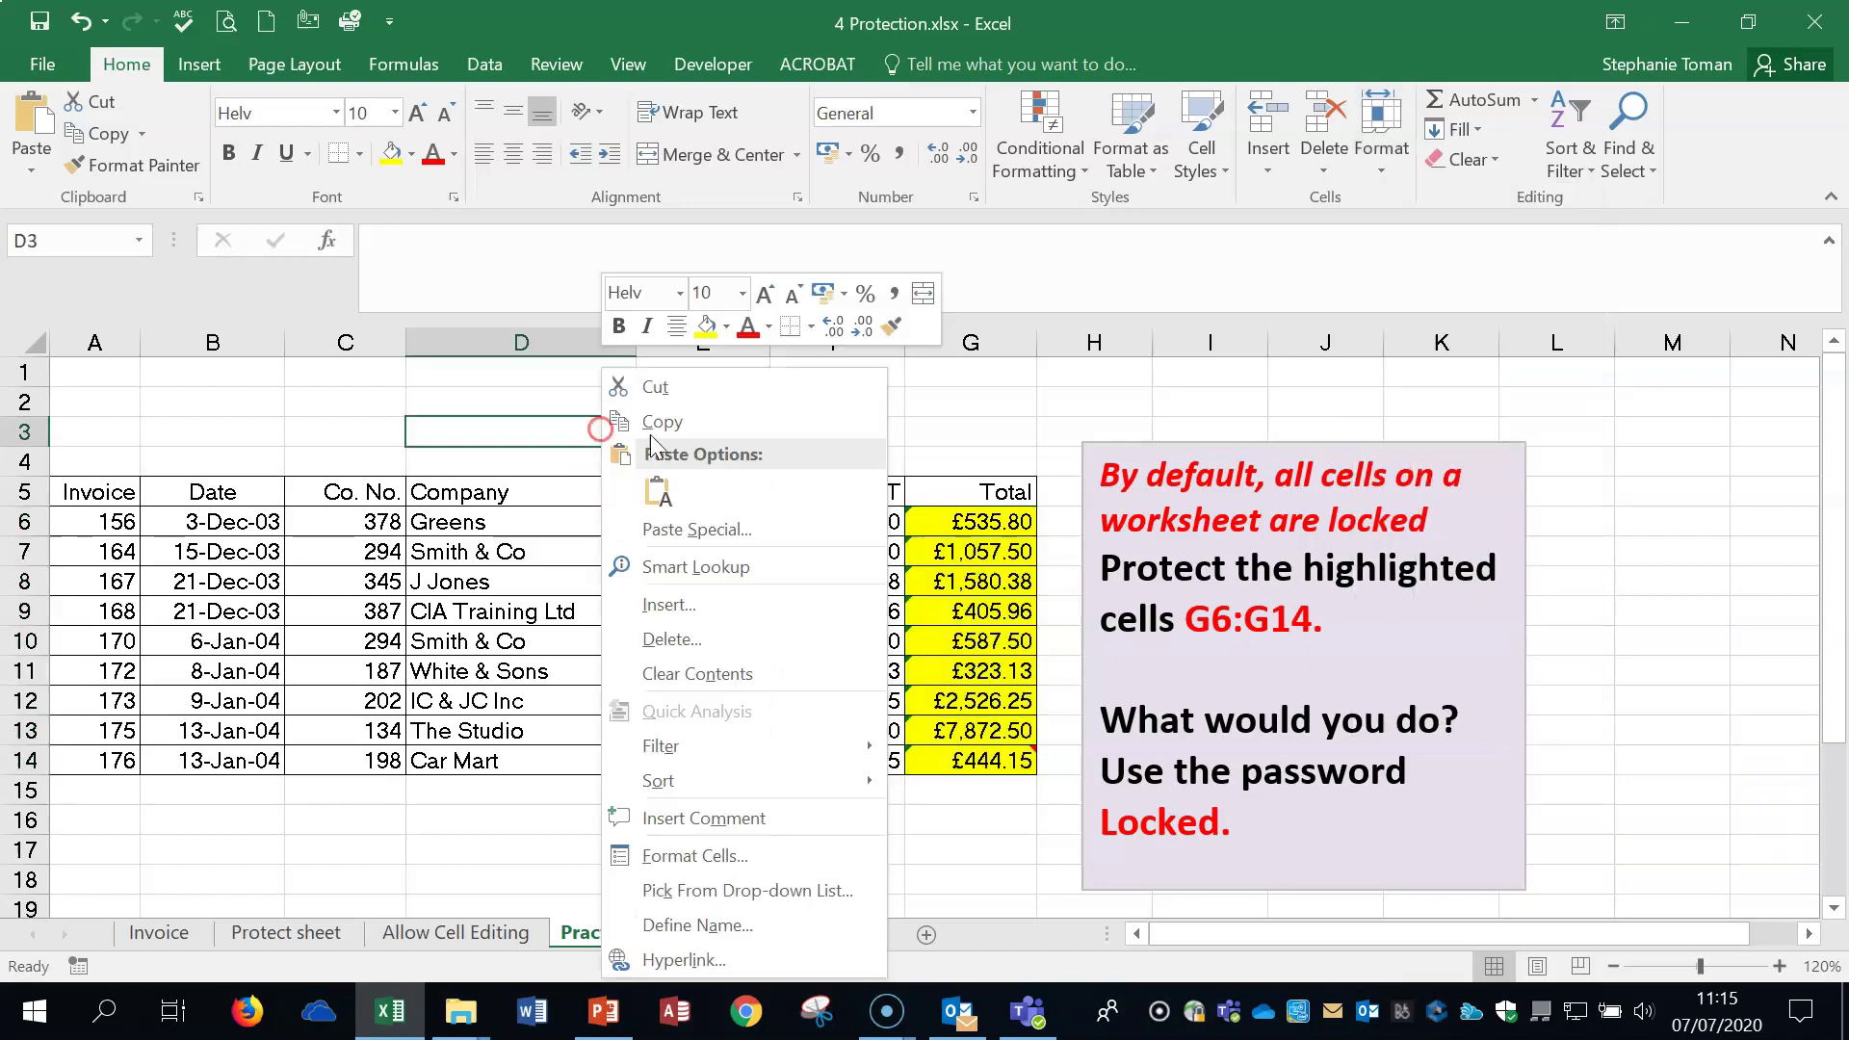
pyautogui.click(690, 856)
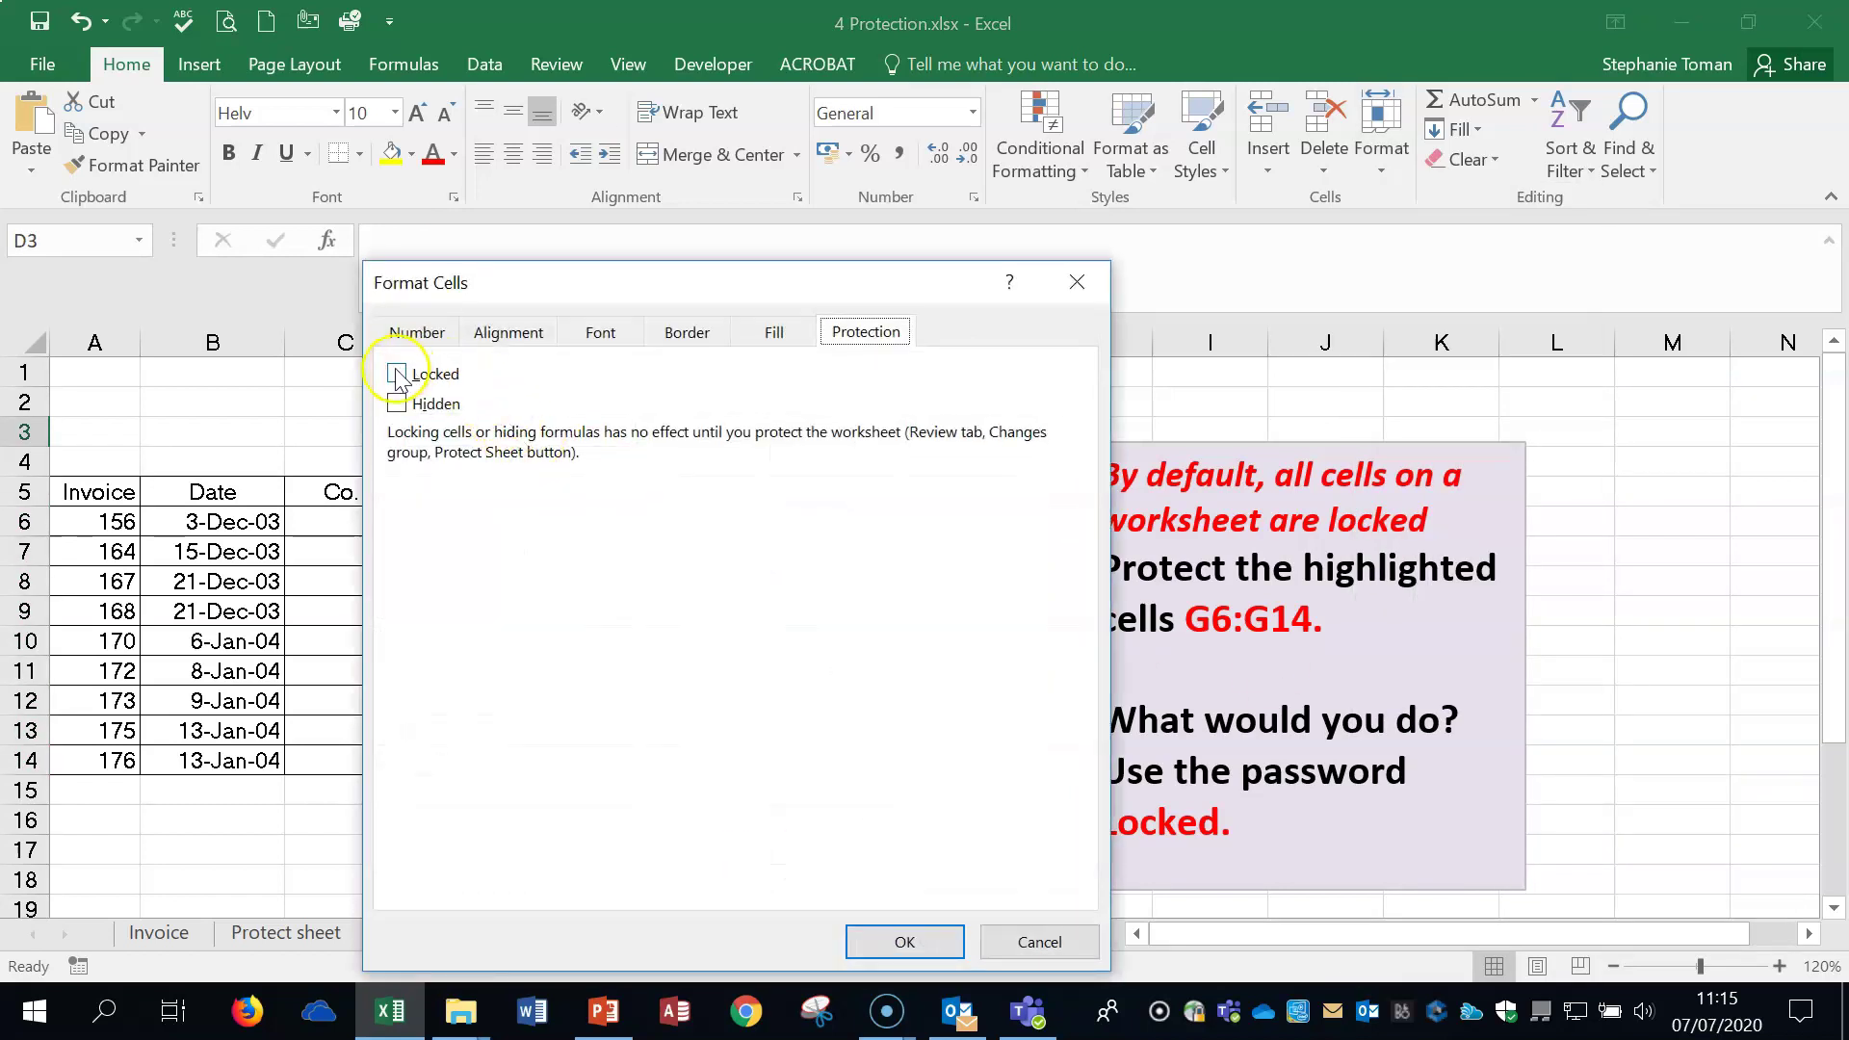
pyautogui.click(1076, 282)
# Lock only the highlighted total cells G6:G14 with Lock Cell.
pyautogui.moveTo(973, 521); pyautogui.dragTo(982, 760)
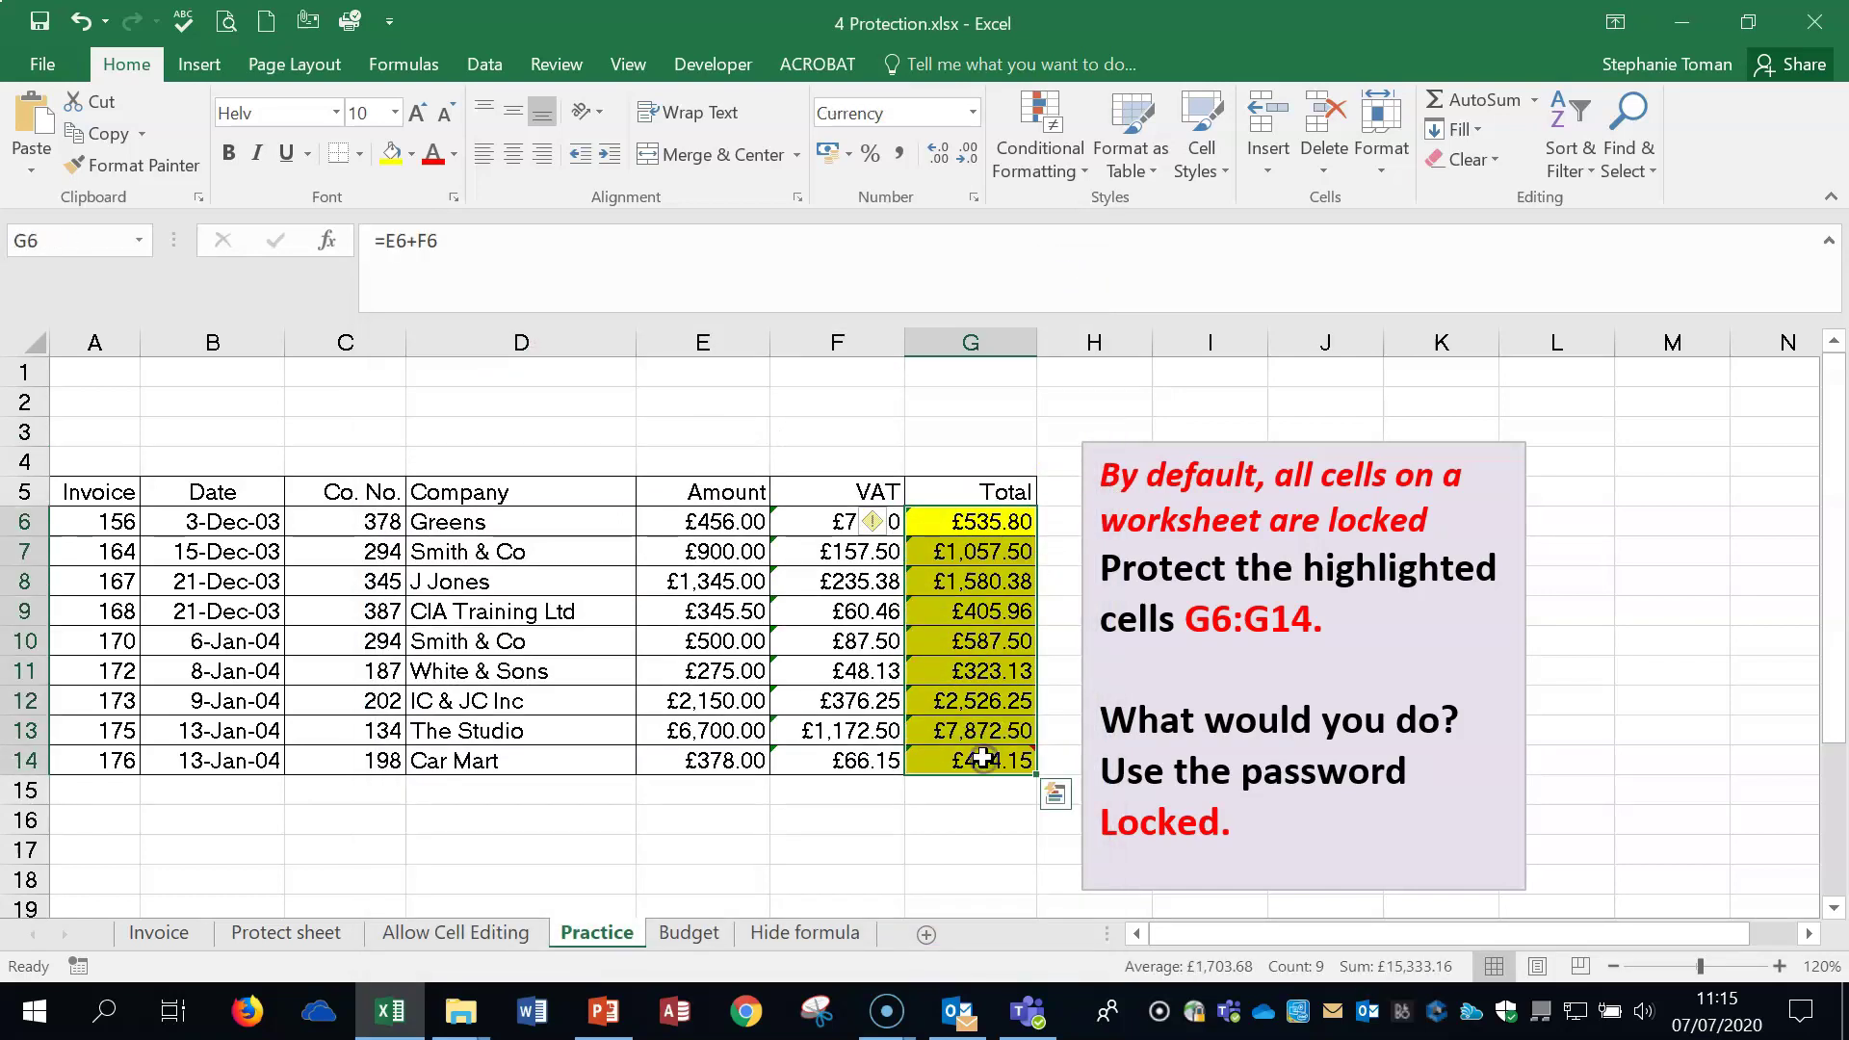
pyautogui.moveTo(983, 759)
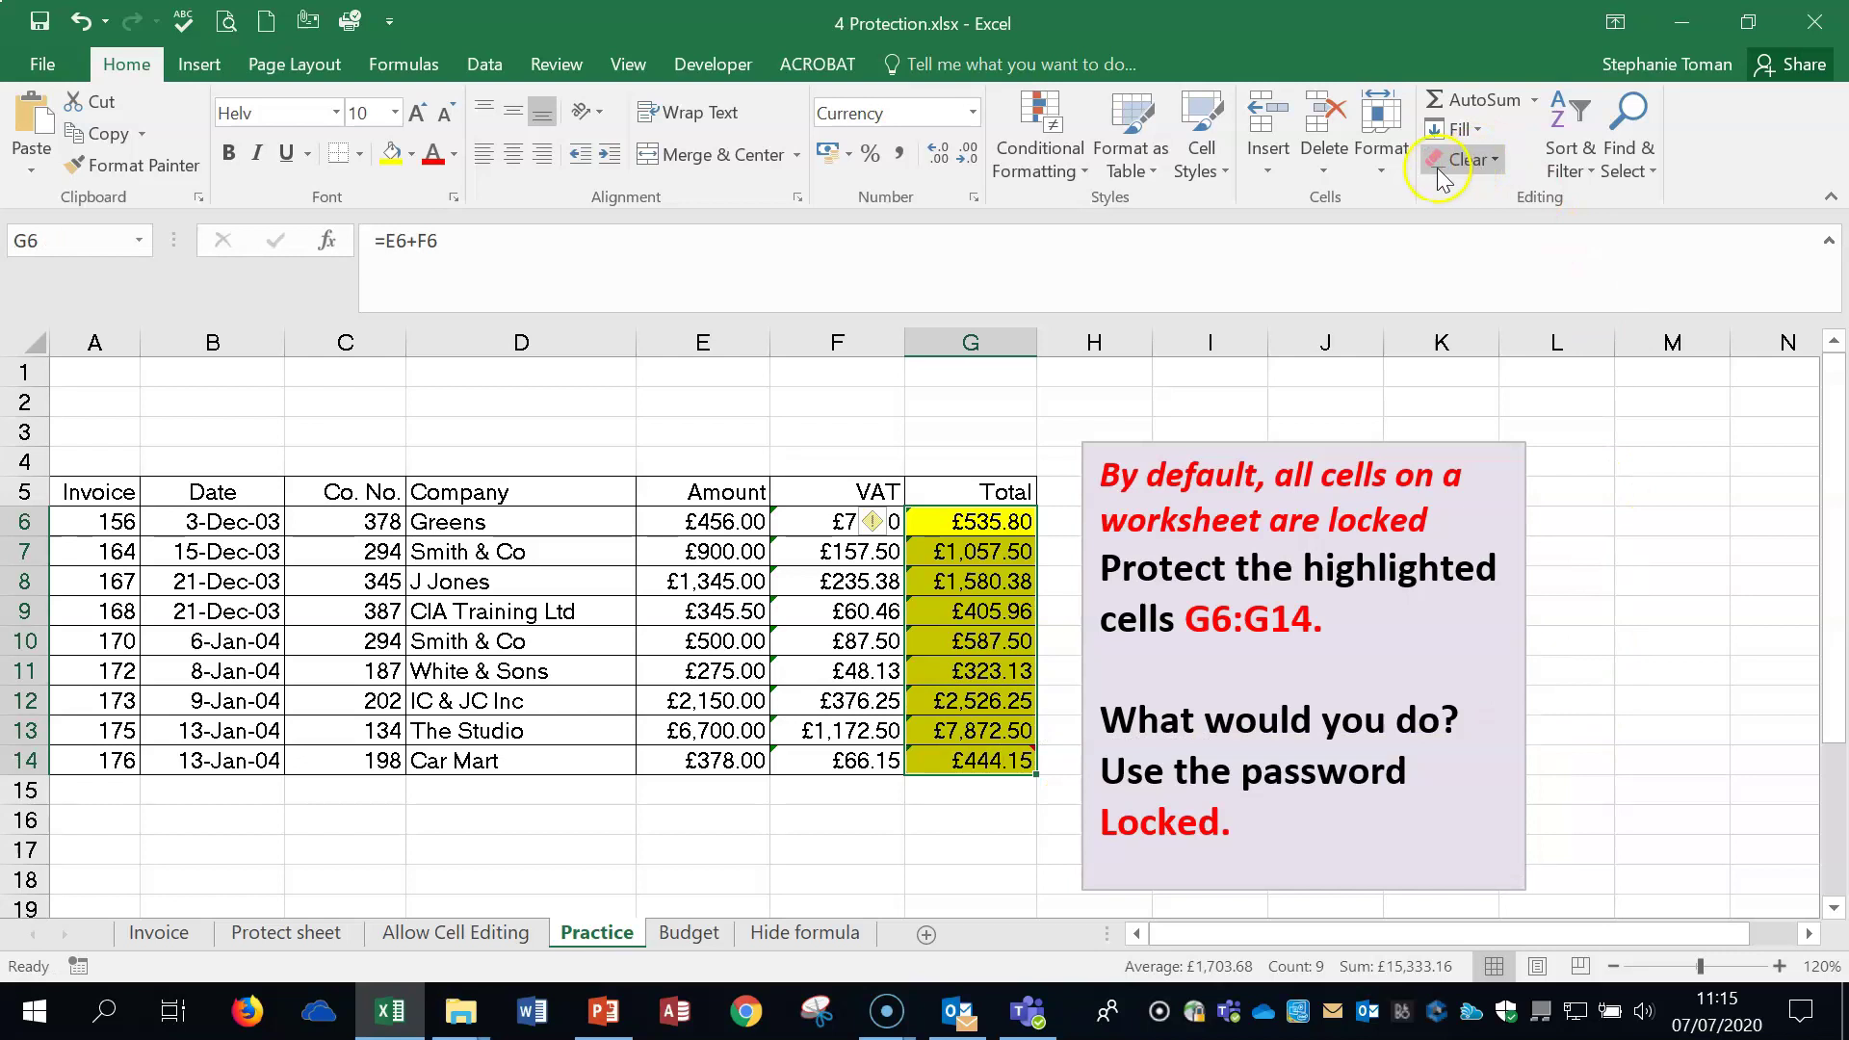
pyautogui.click(1382, 144)
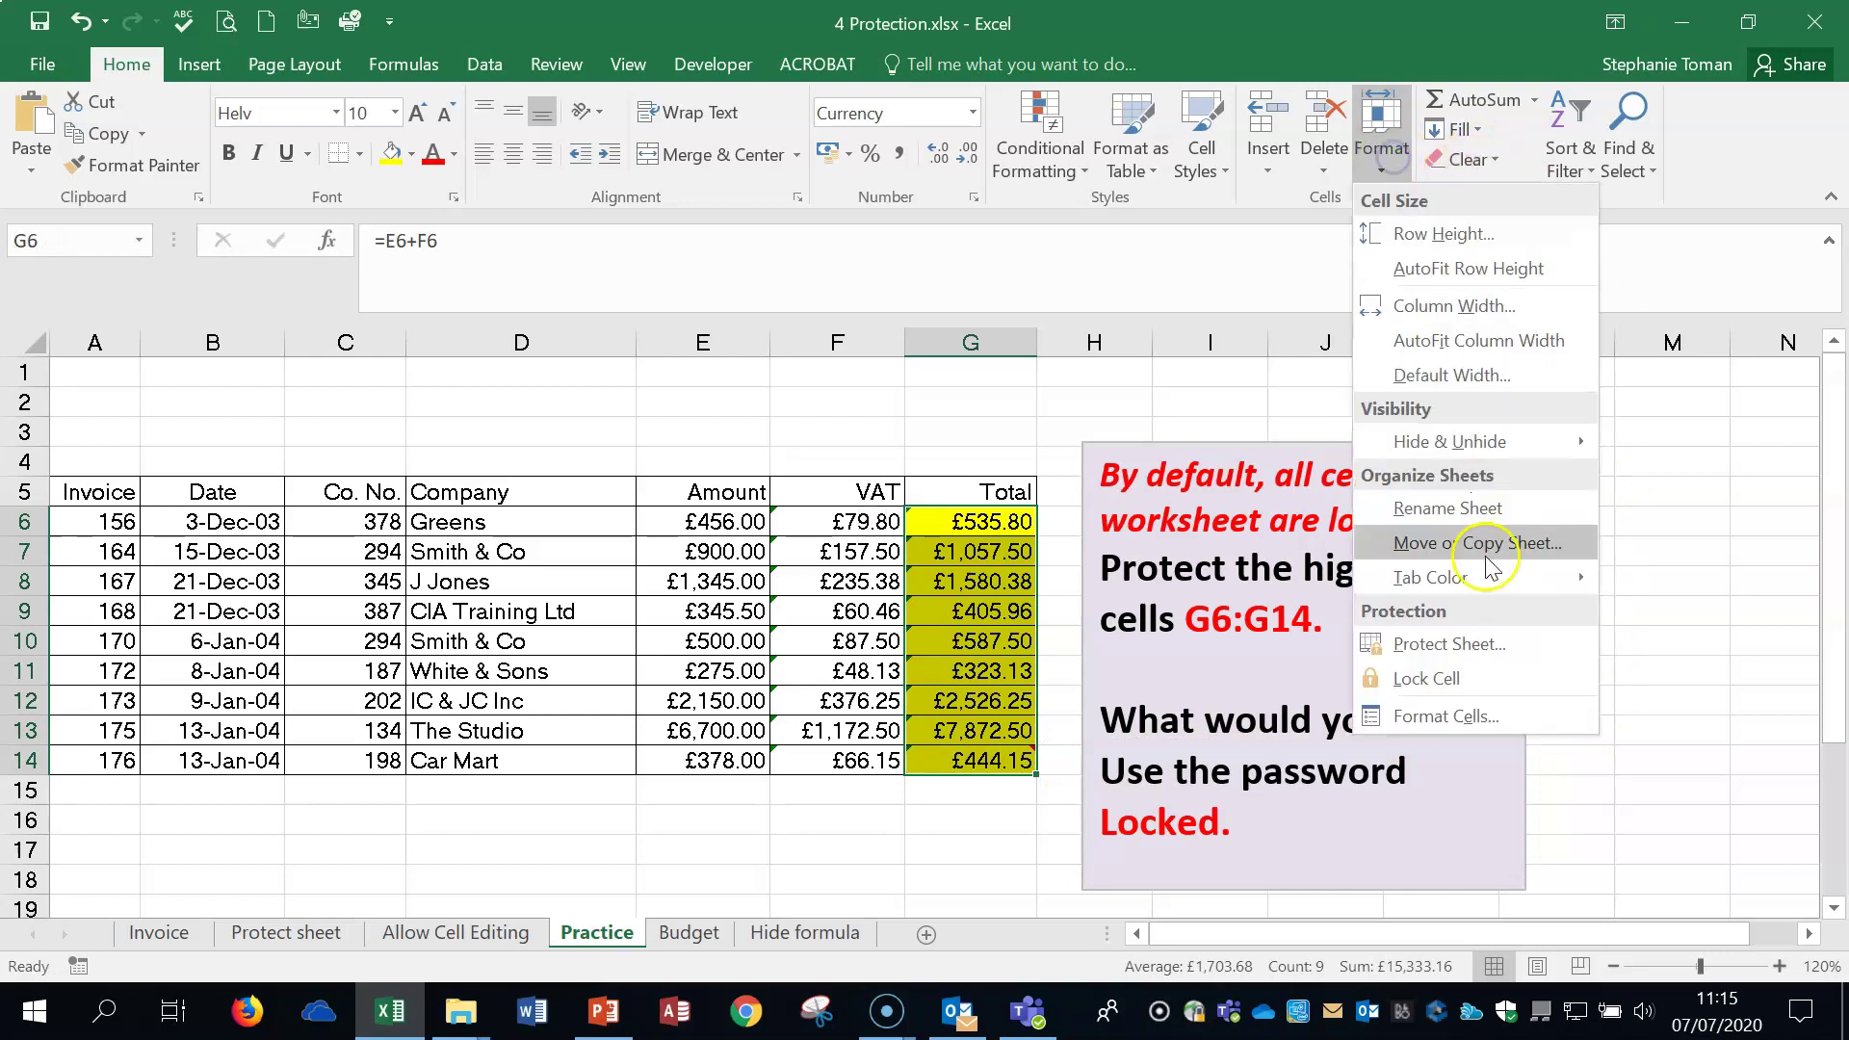
pyautogui.click(1480, 684)
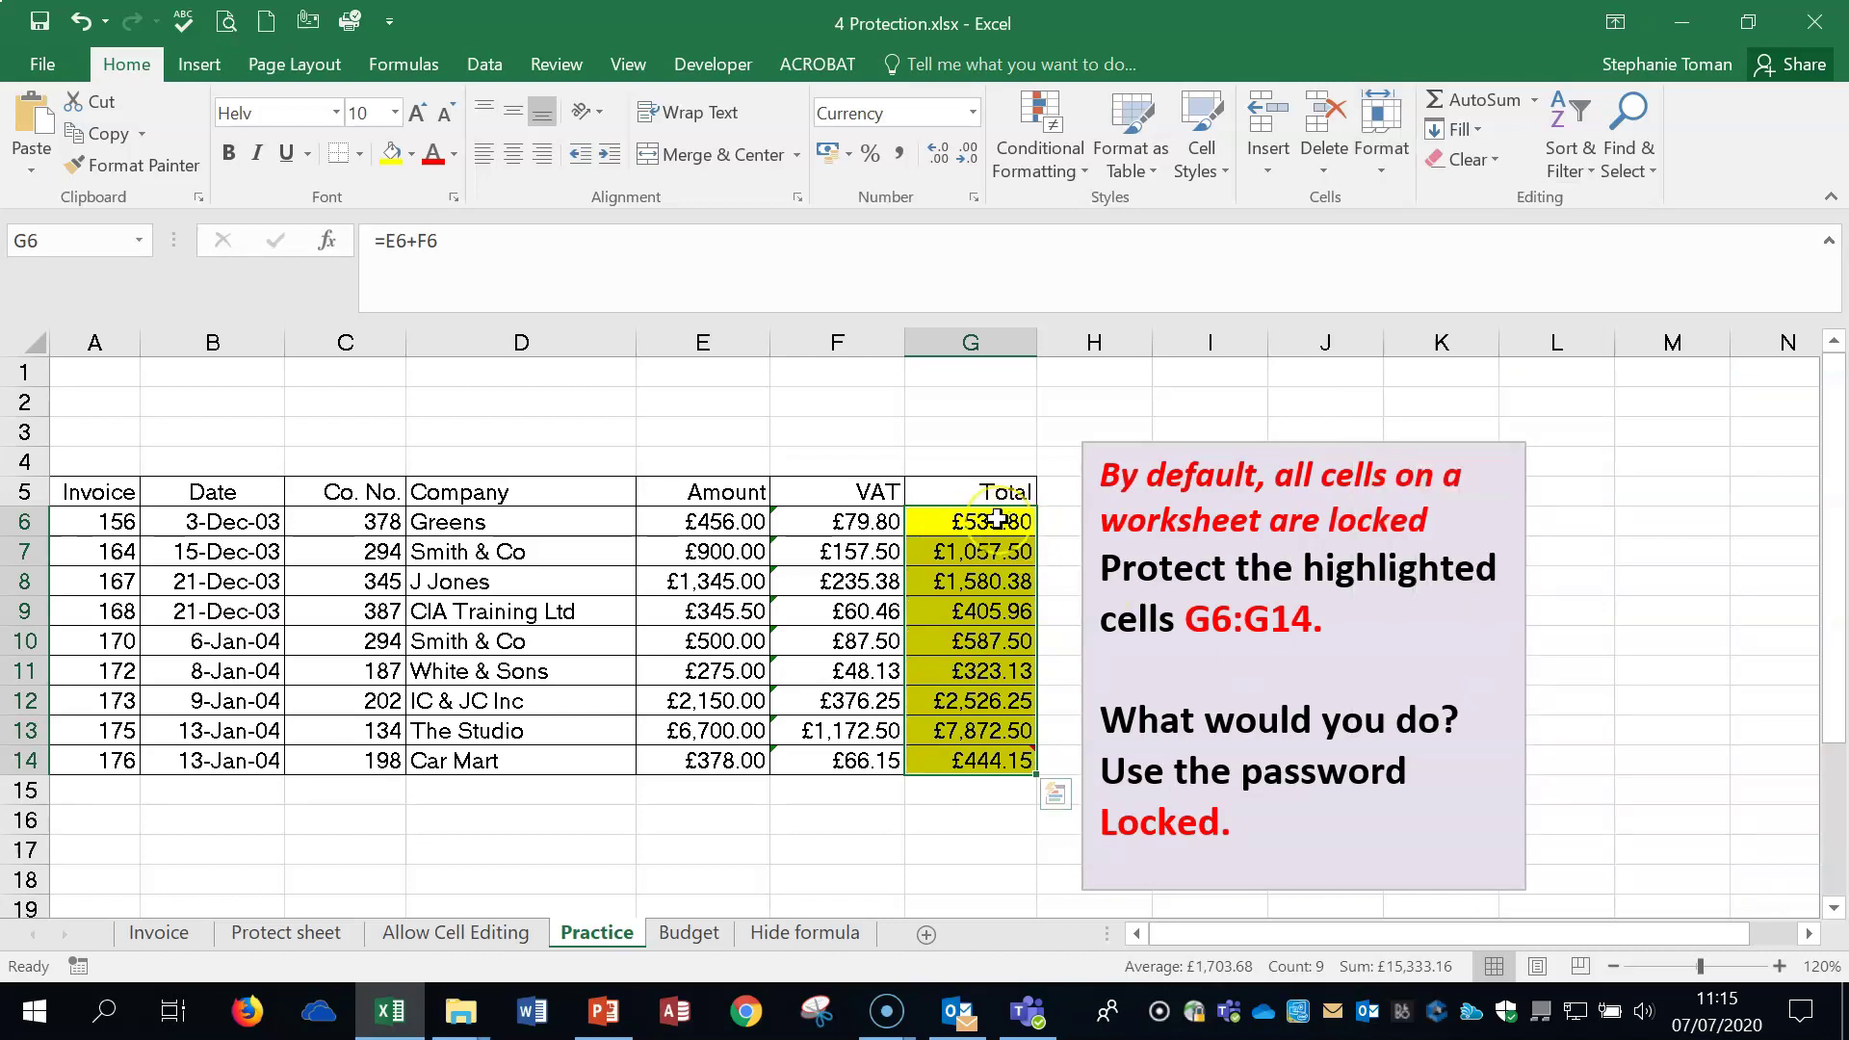
# Protect the worksheet without a password, keeping the default user permissions.
pyautogui.click(1377, 173)
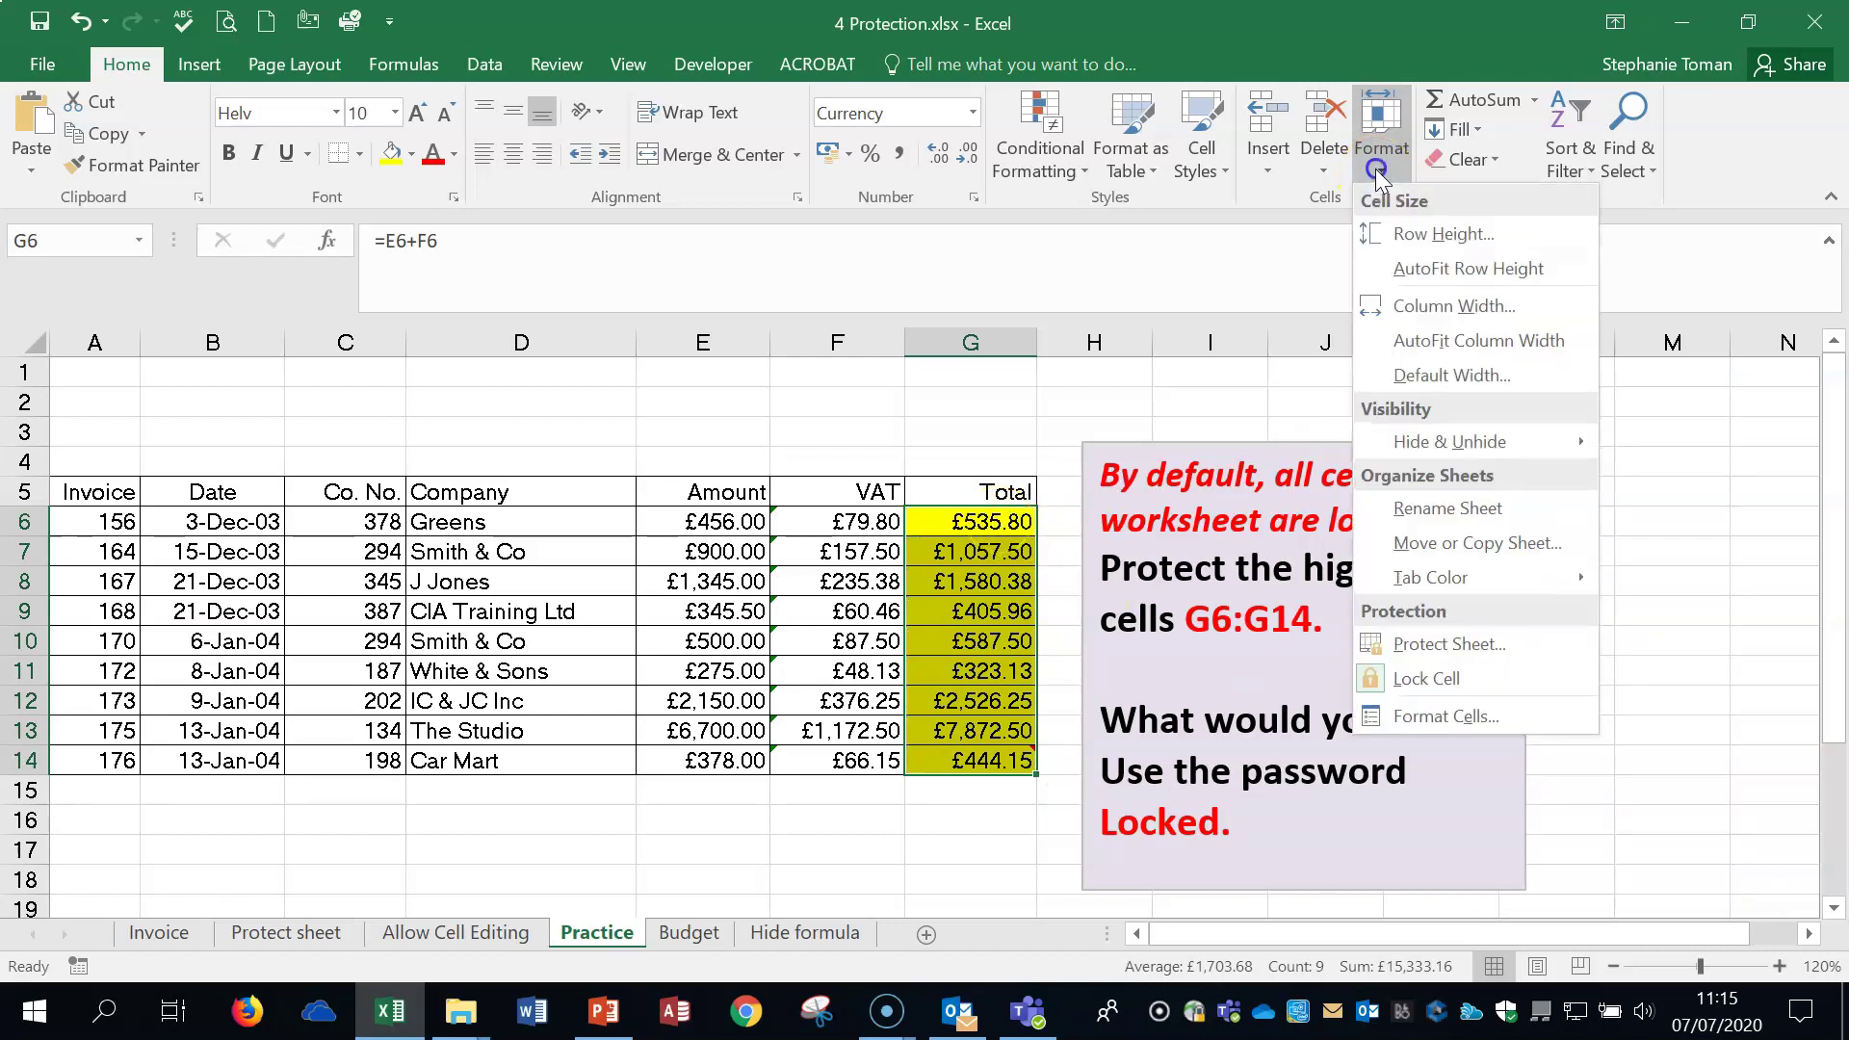
pyautogui.click(1429, 645)
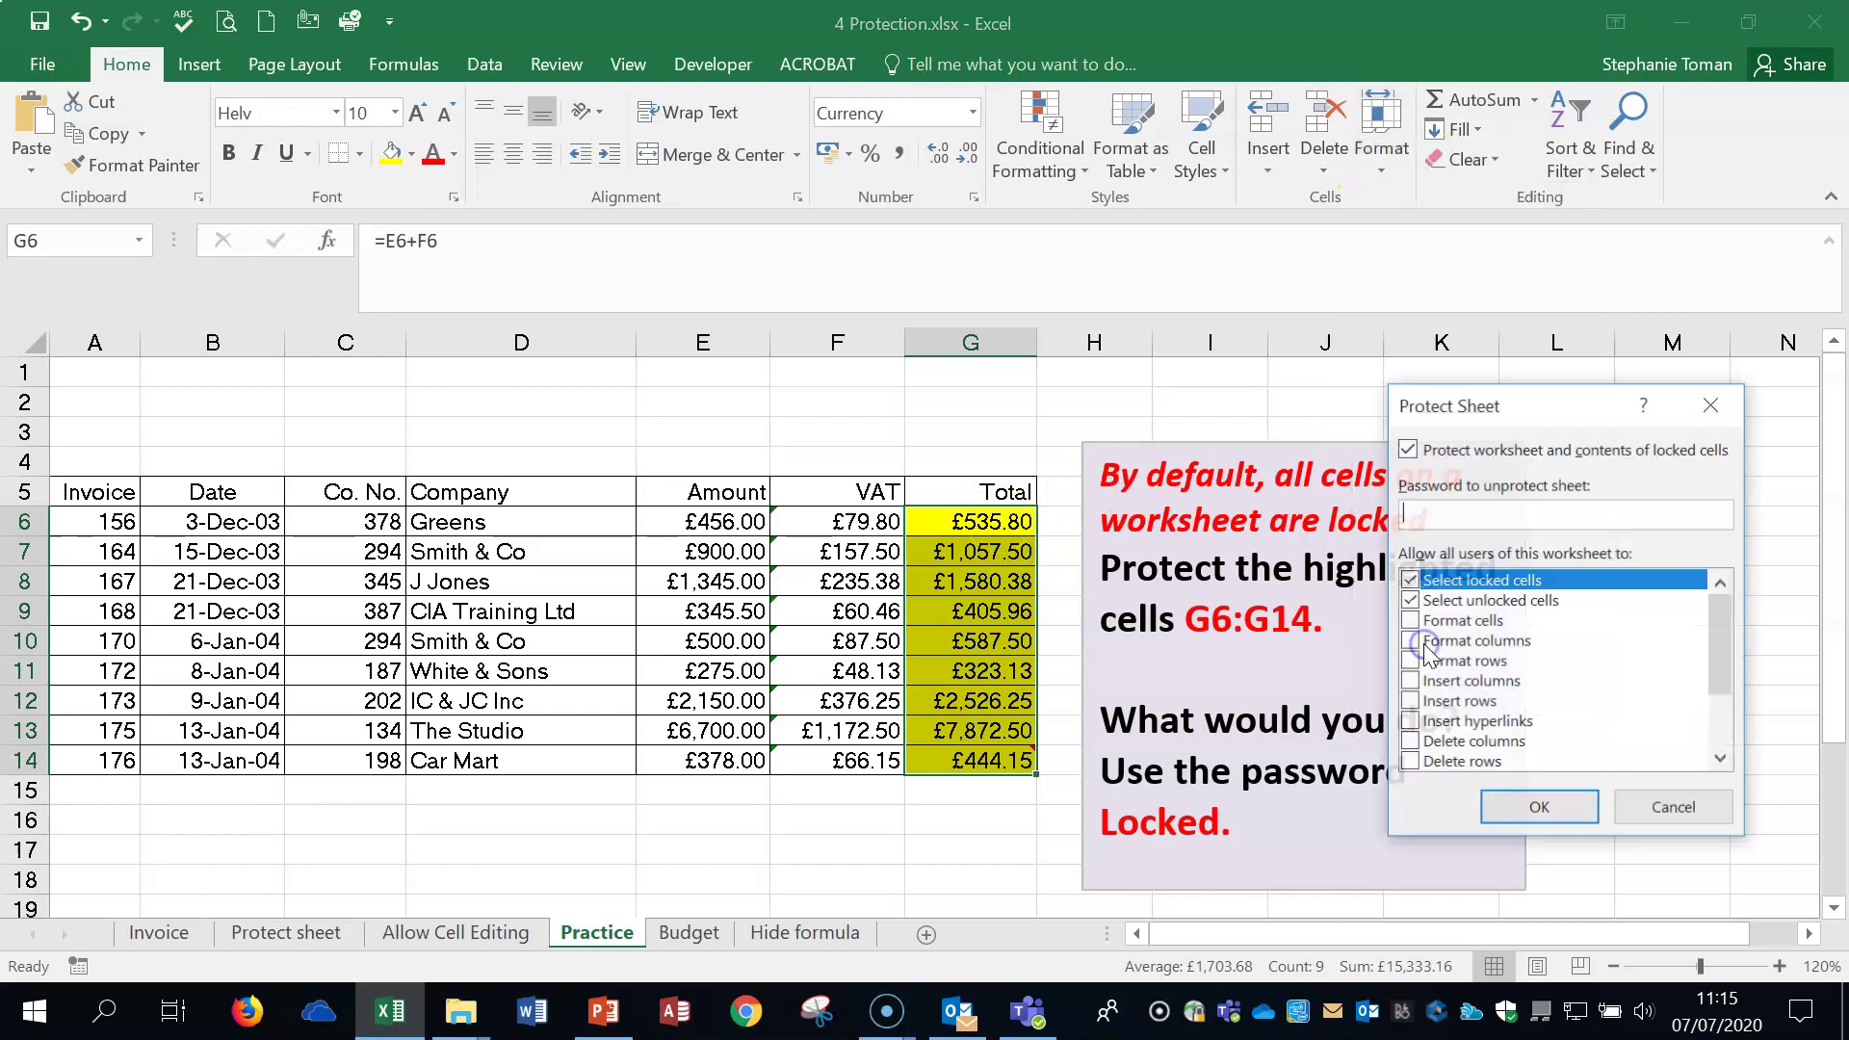
pyautogui.click(1530, 805)
# Try to delete the total formula in cell G9 of the protected worksheet.
pyautogui.click(987, 623)
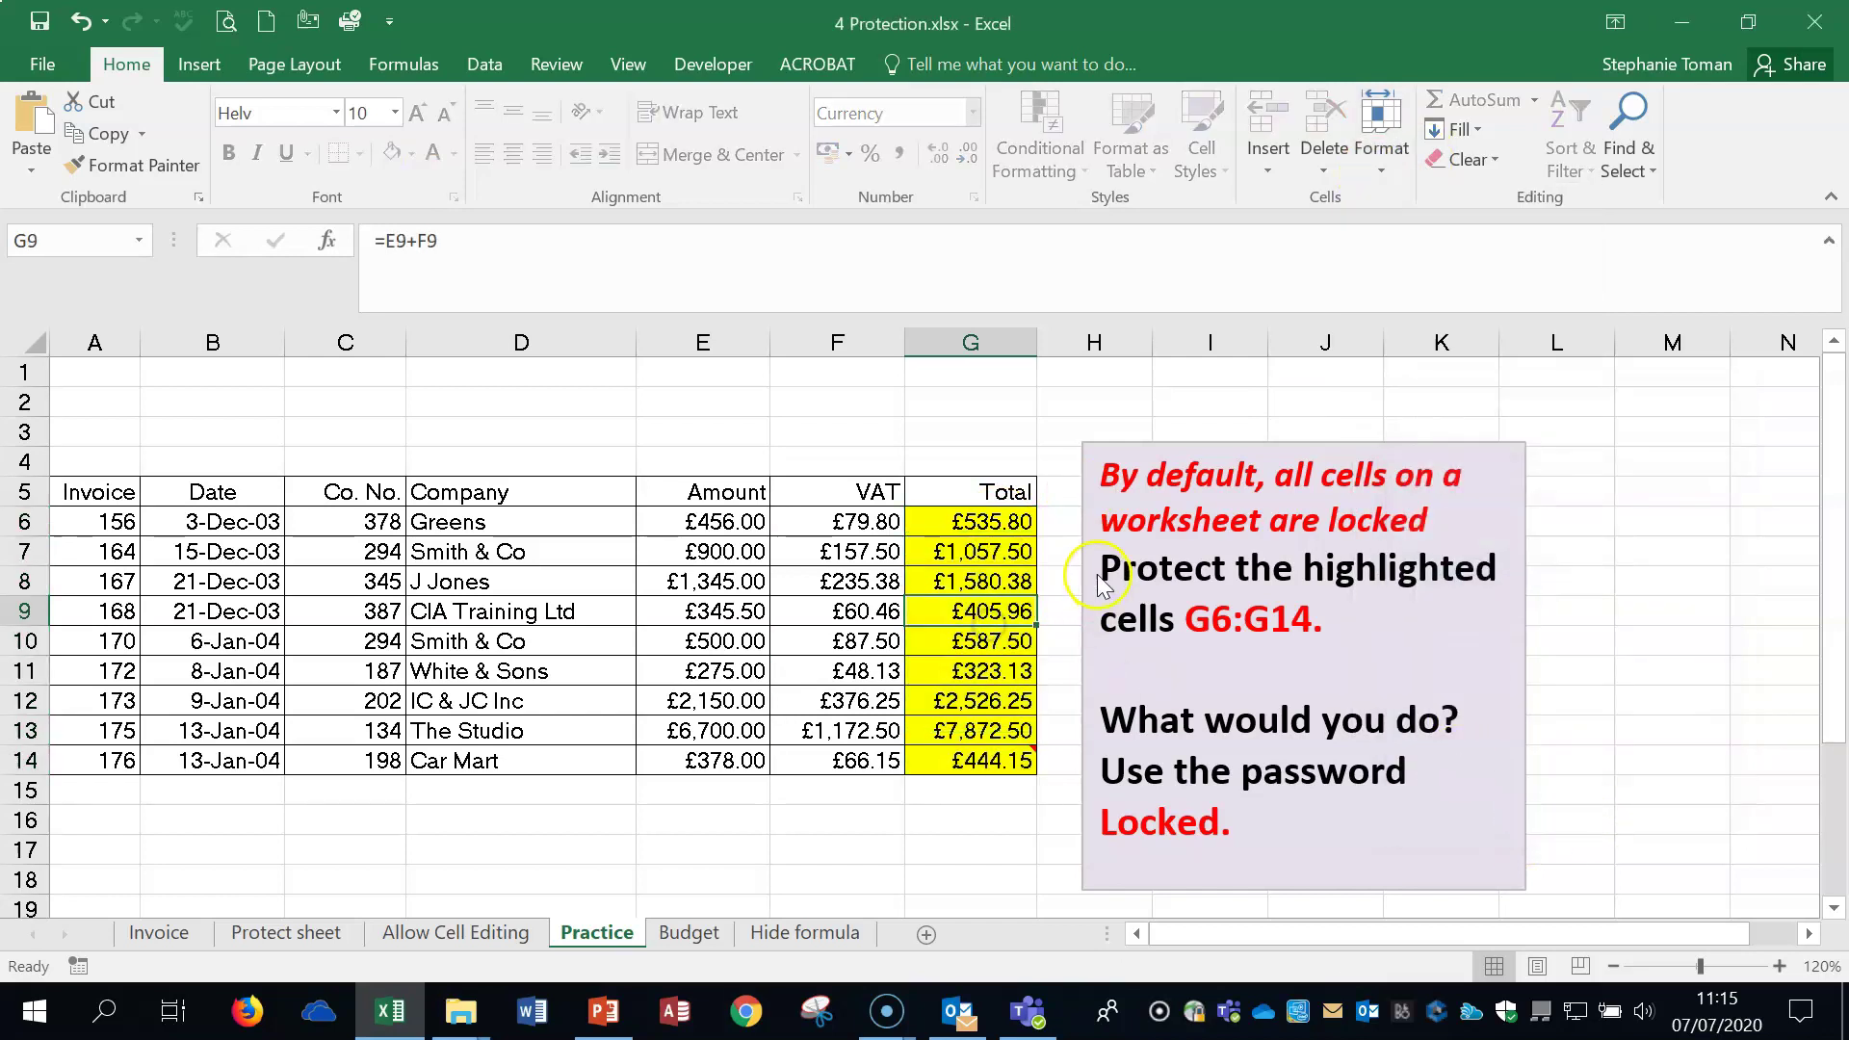
pyautogui.press('Delete')
pyautogui.click(941, 581)
# Test editing an unlocked cell by deleting the company name in D9, and undo the deletion.
pyautogui.click(626, 601)
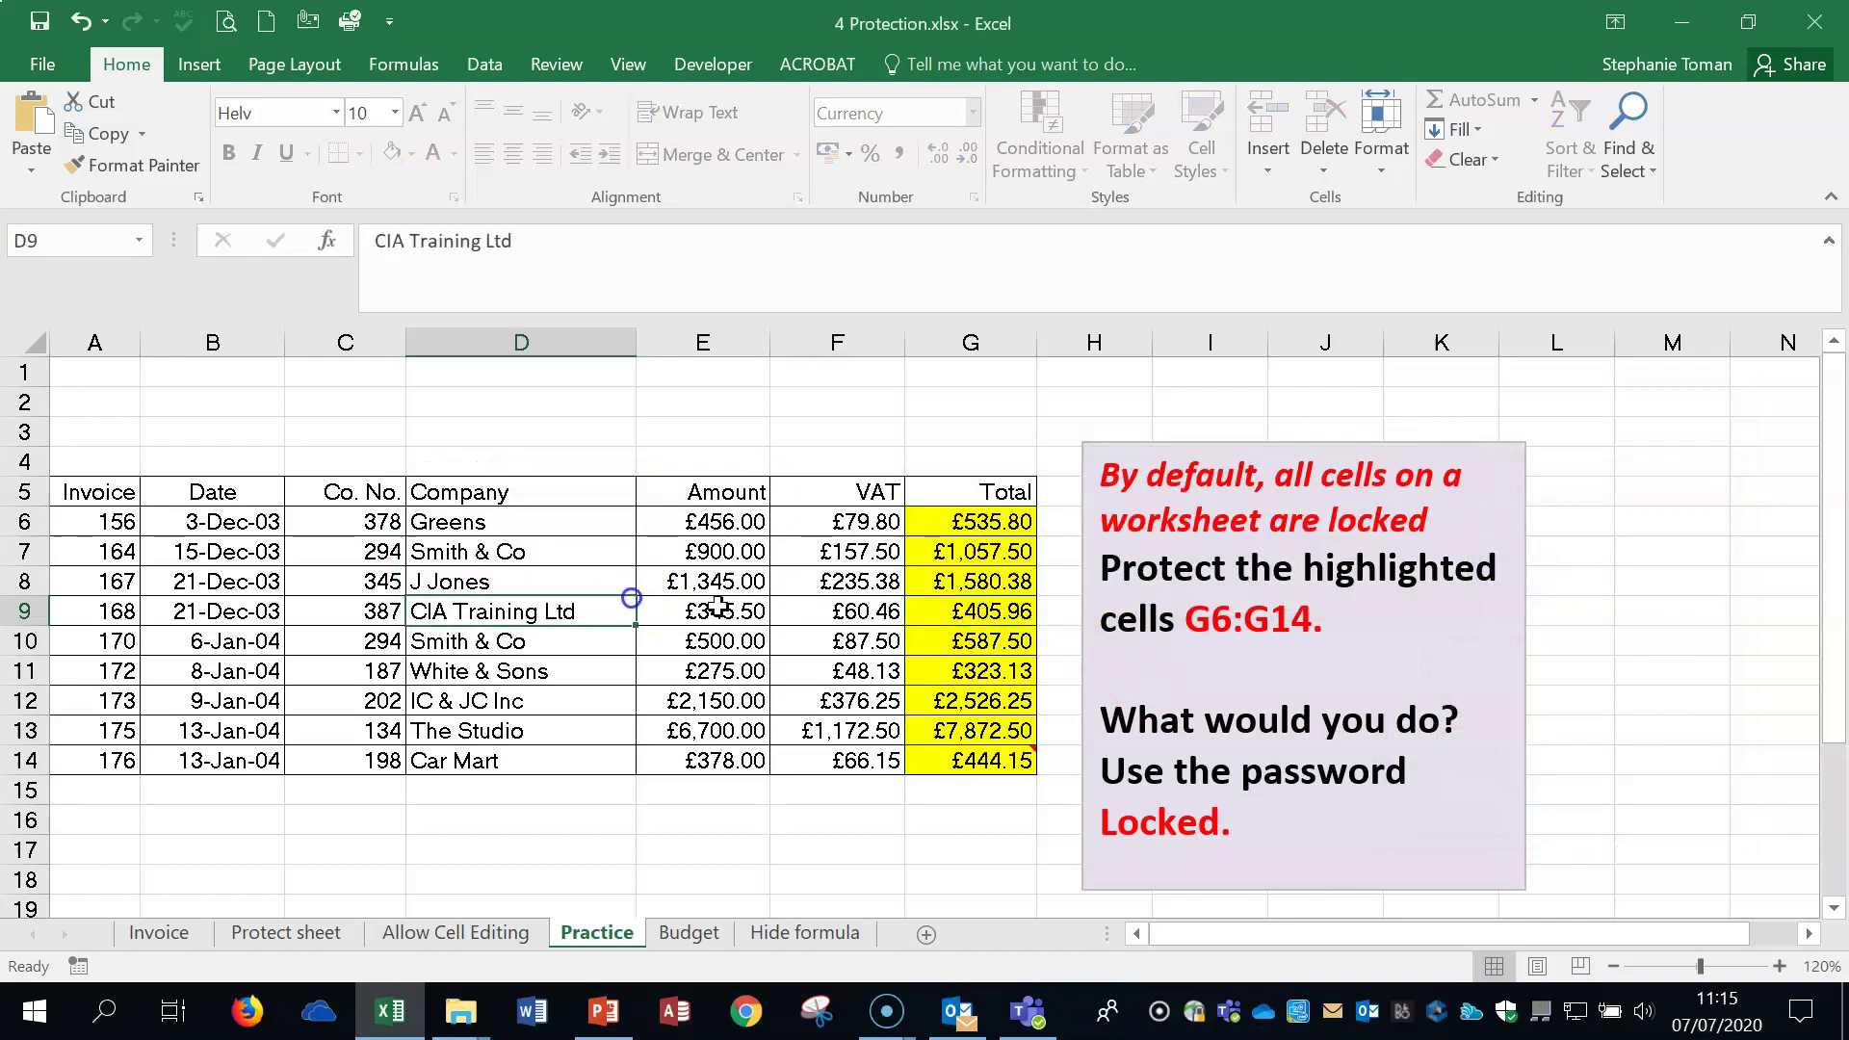
pyautogui.press('Delete')
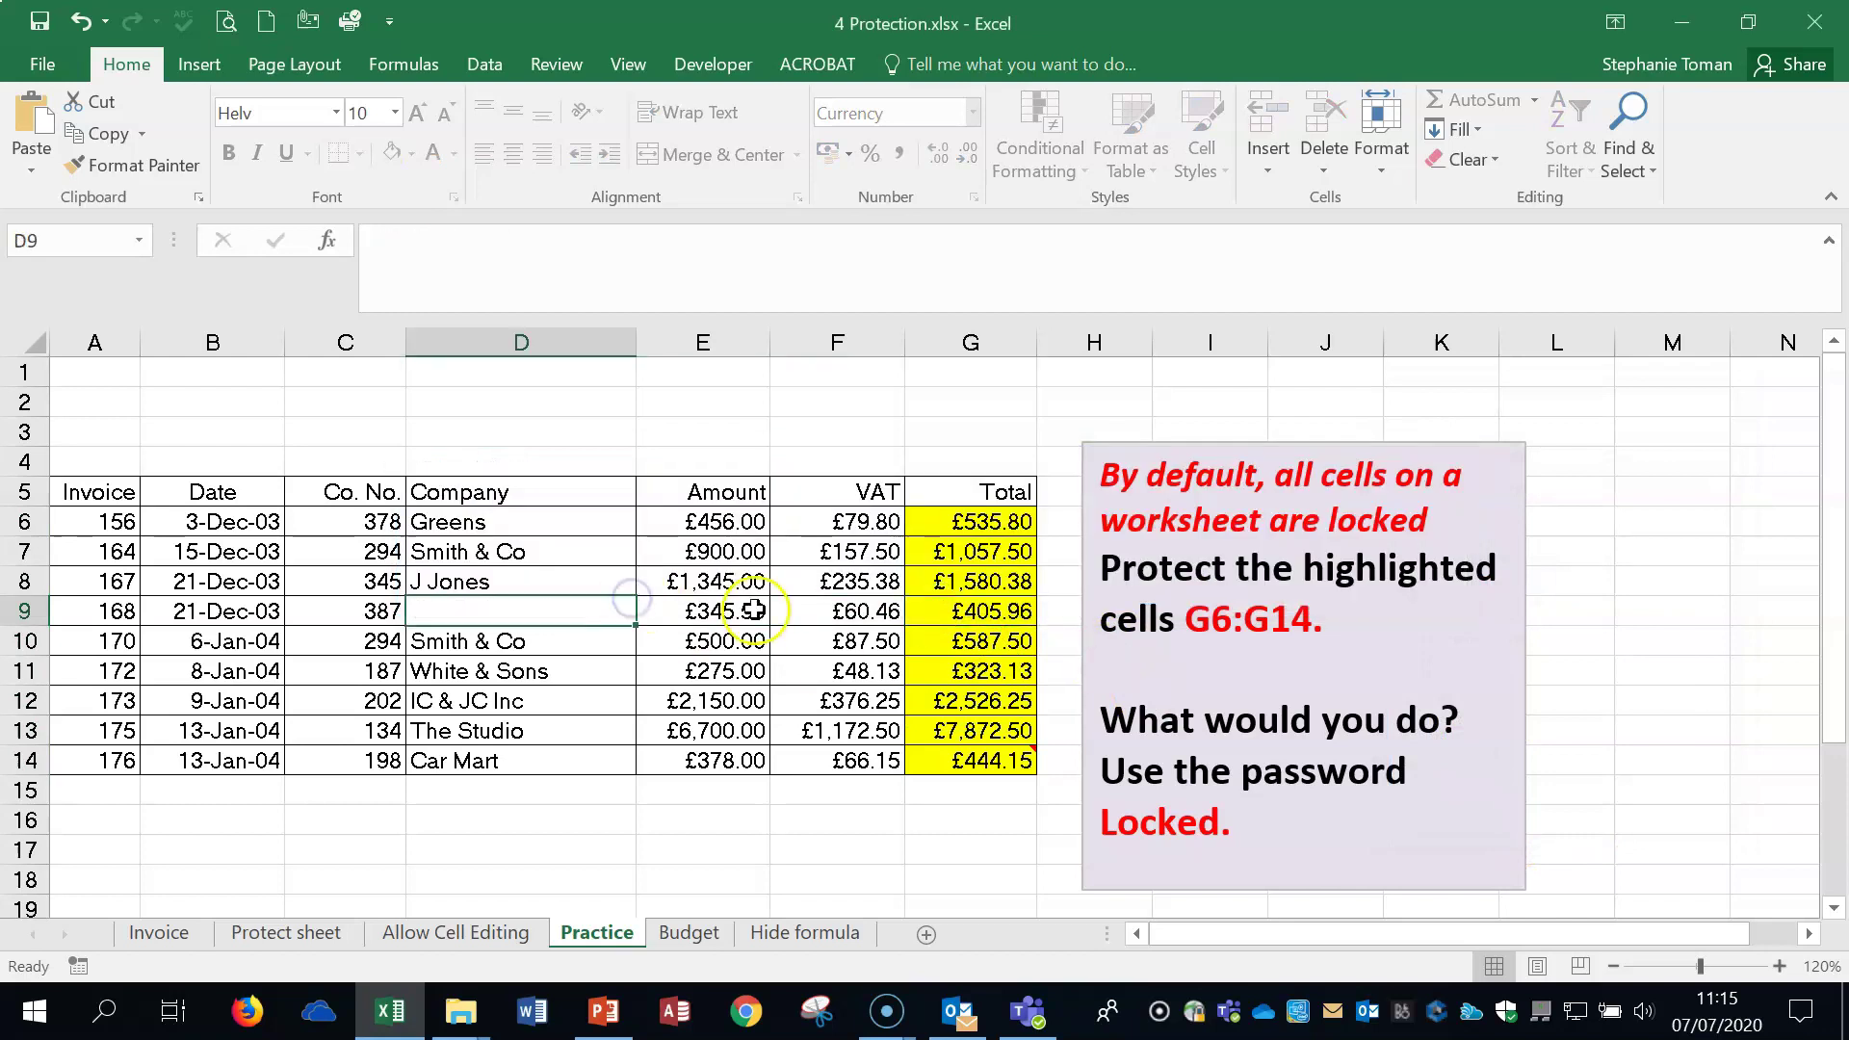
pyautogui.click(79, 21)
# Unprotect the Practice worksheet.
pyautogui.moveTo(982, 525); pyautogui.dragTo(972, 760)
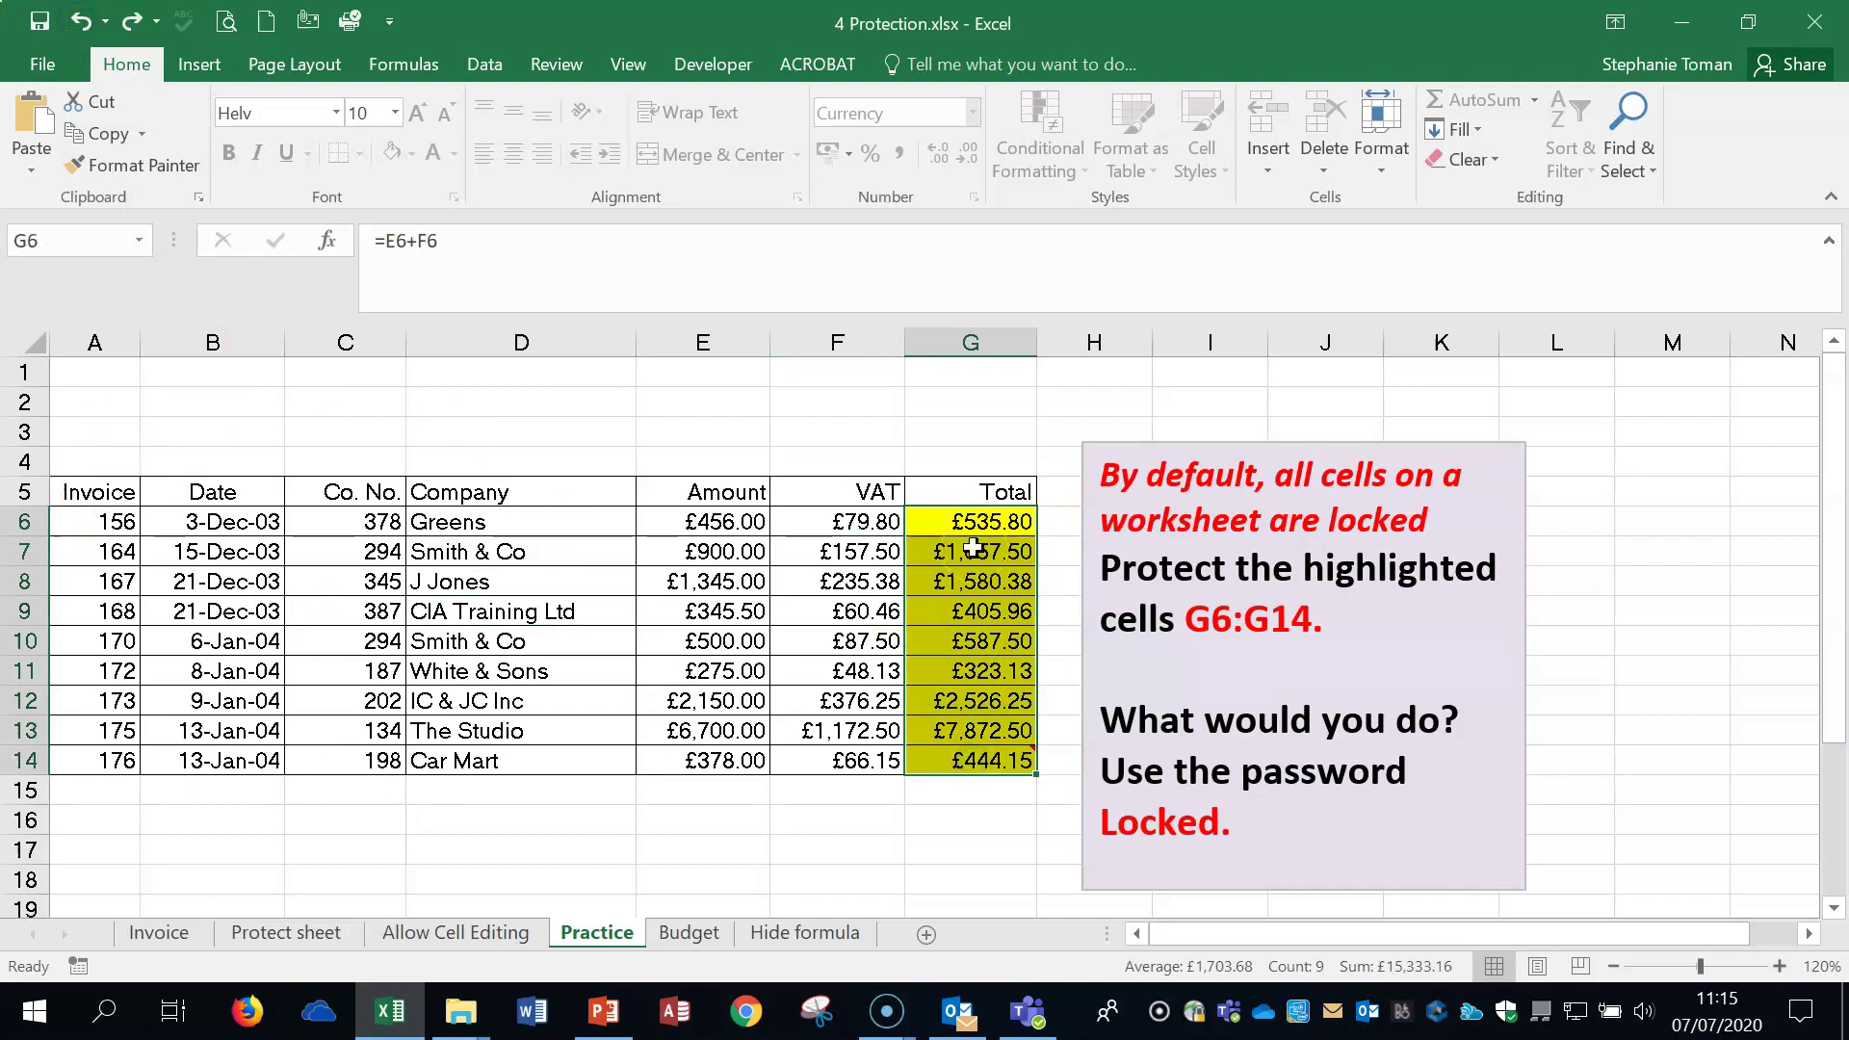
pyautogui.click(1655, 607)
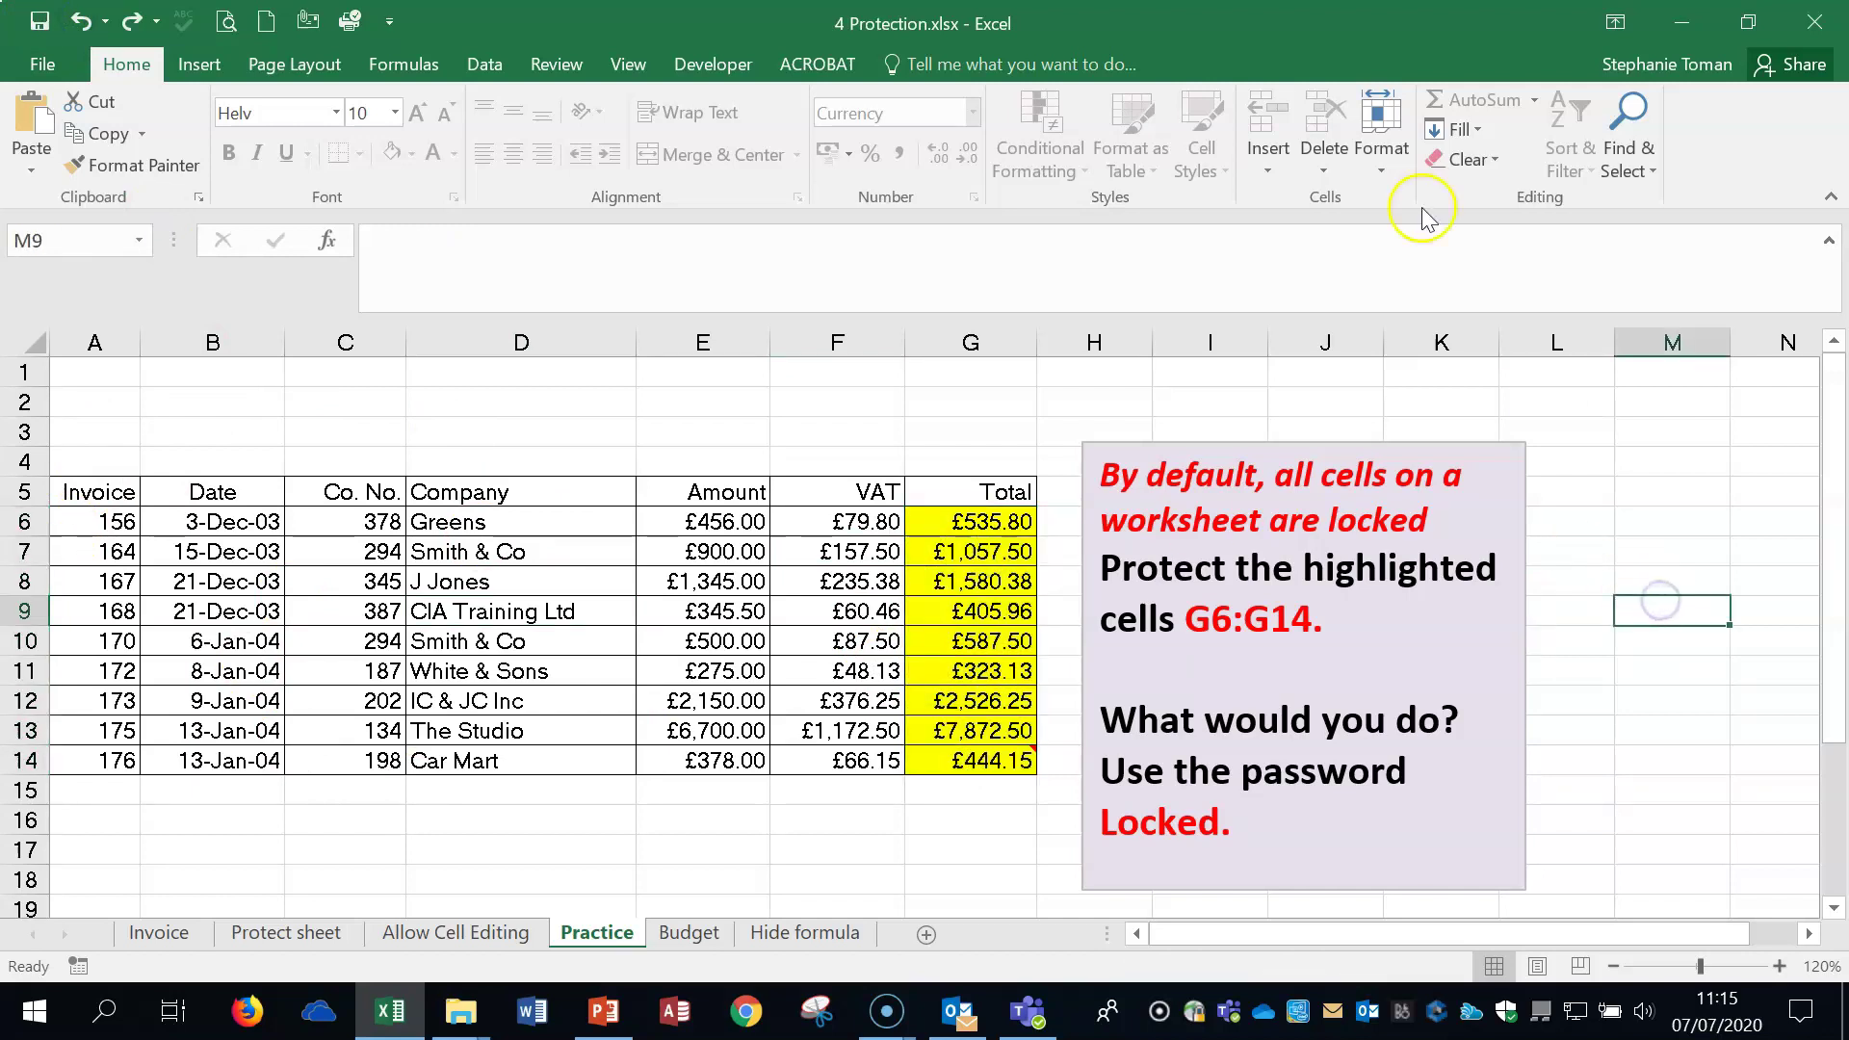
pyautogui.click(29, 334)
pyautogui.click(1387, 164)
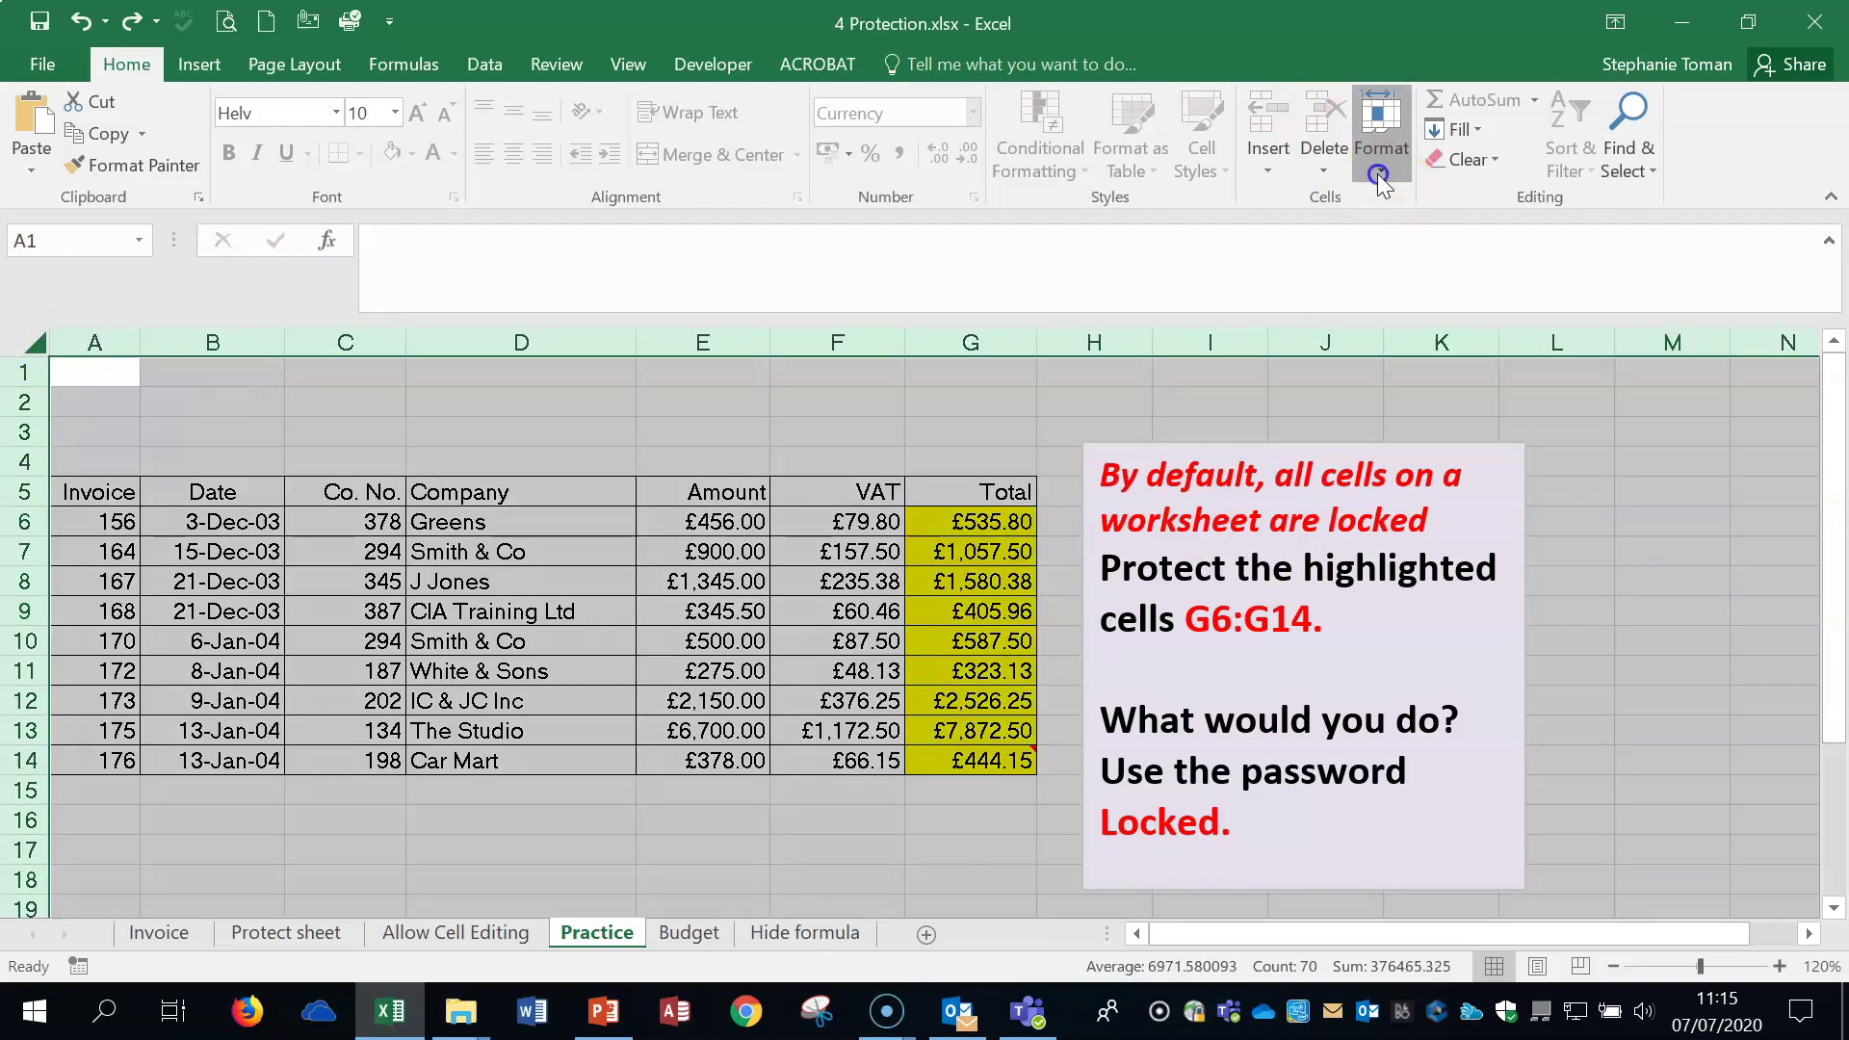
pyautogui.click(1499, 640)
pyautogui.click(1641, 734)
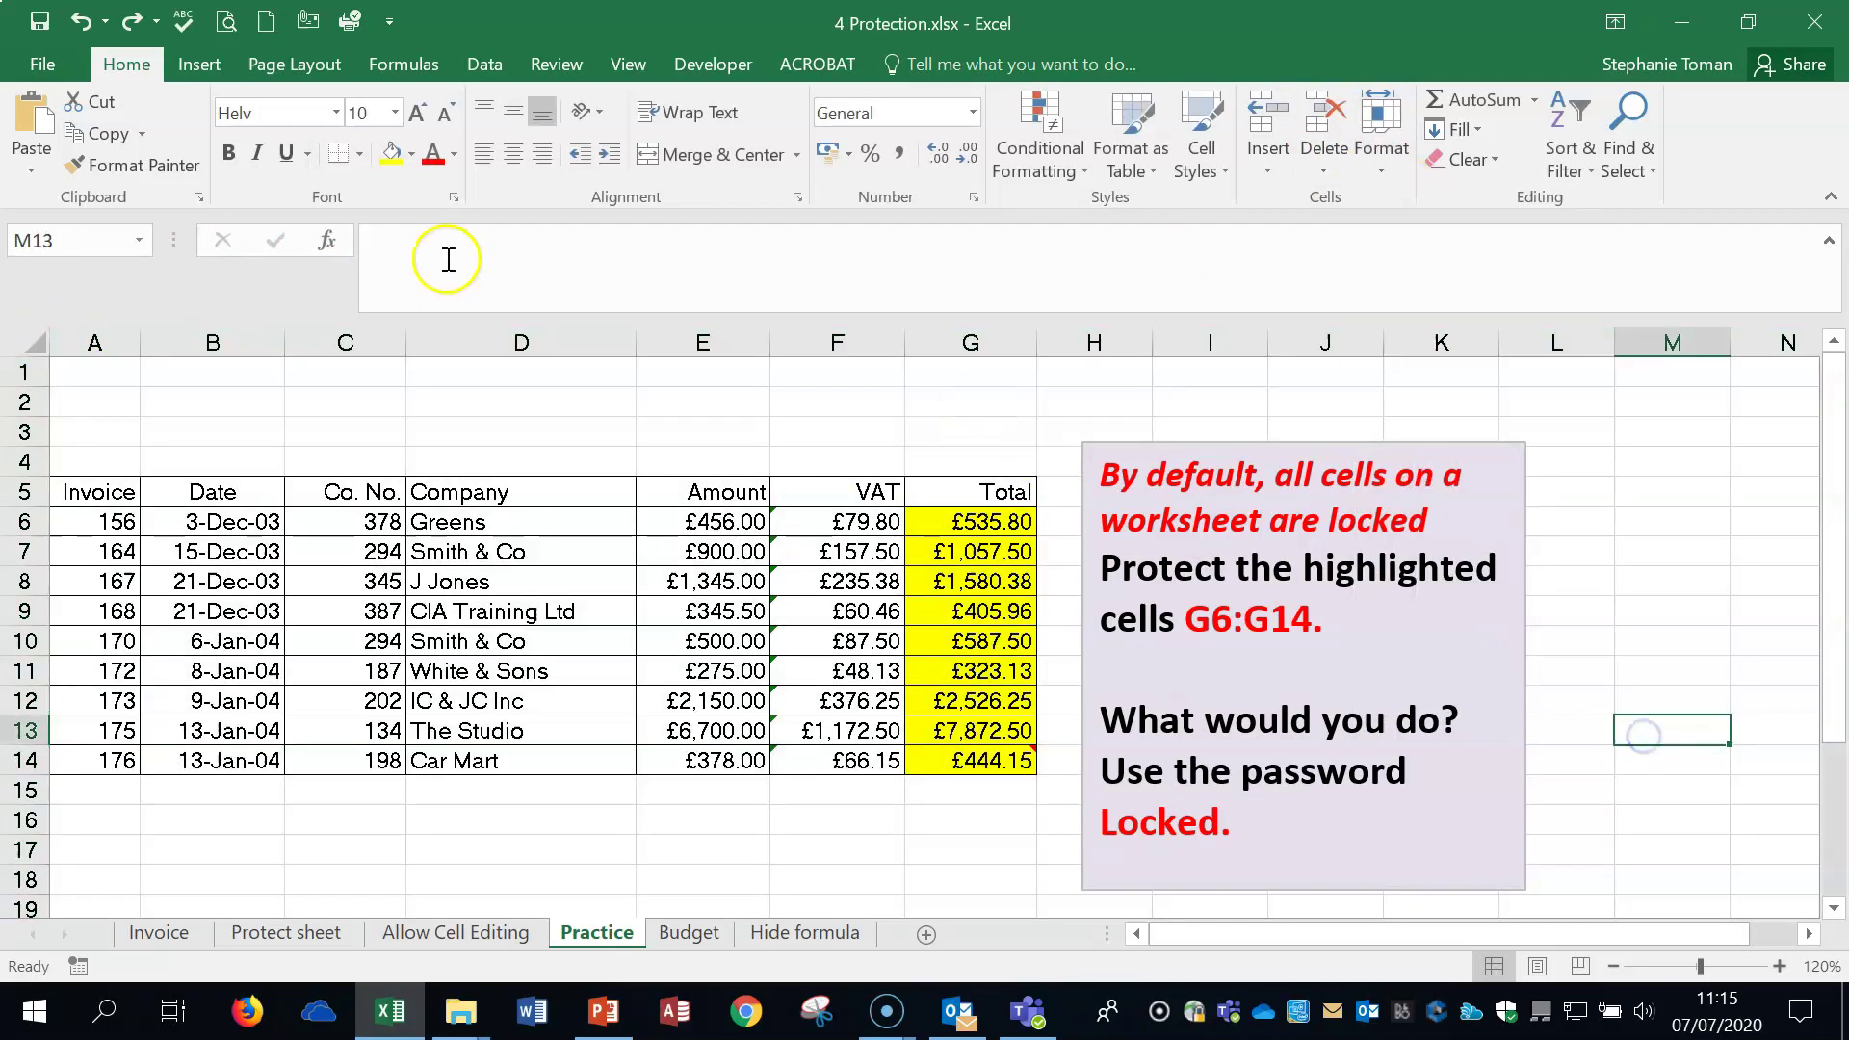
# Set the Locked protection option again for every cell of the unprotected worksheet.
pyautogui.rightClick(19, 334)
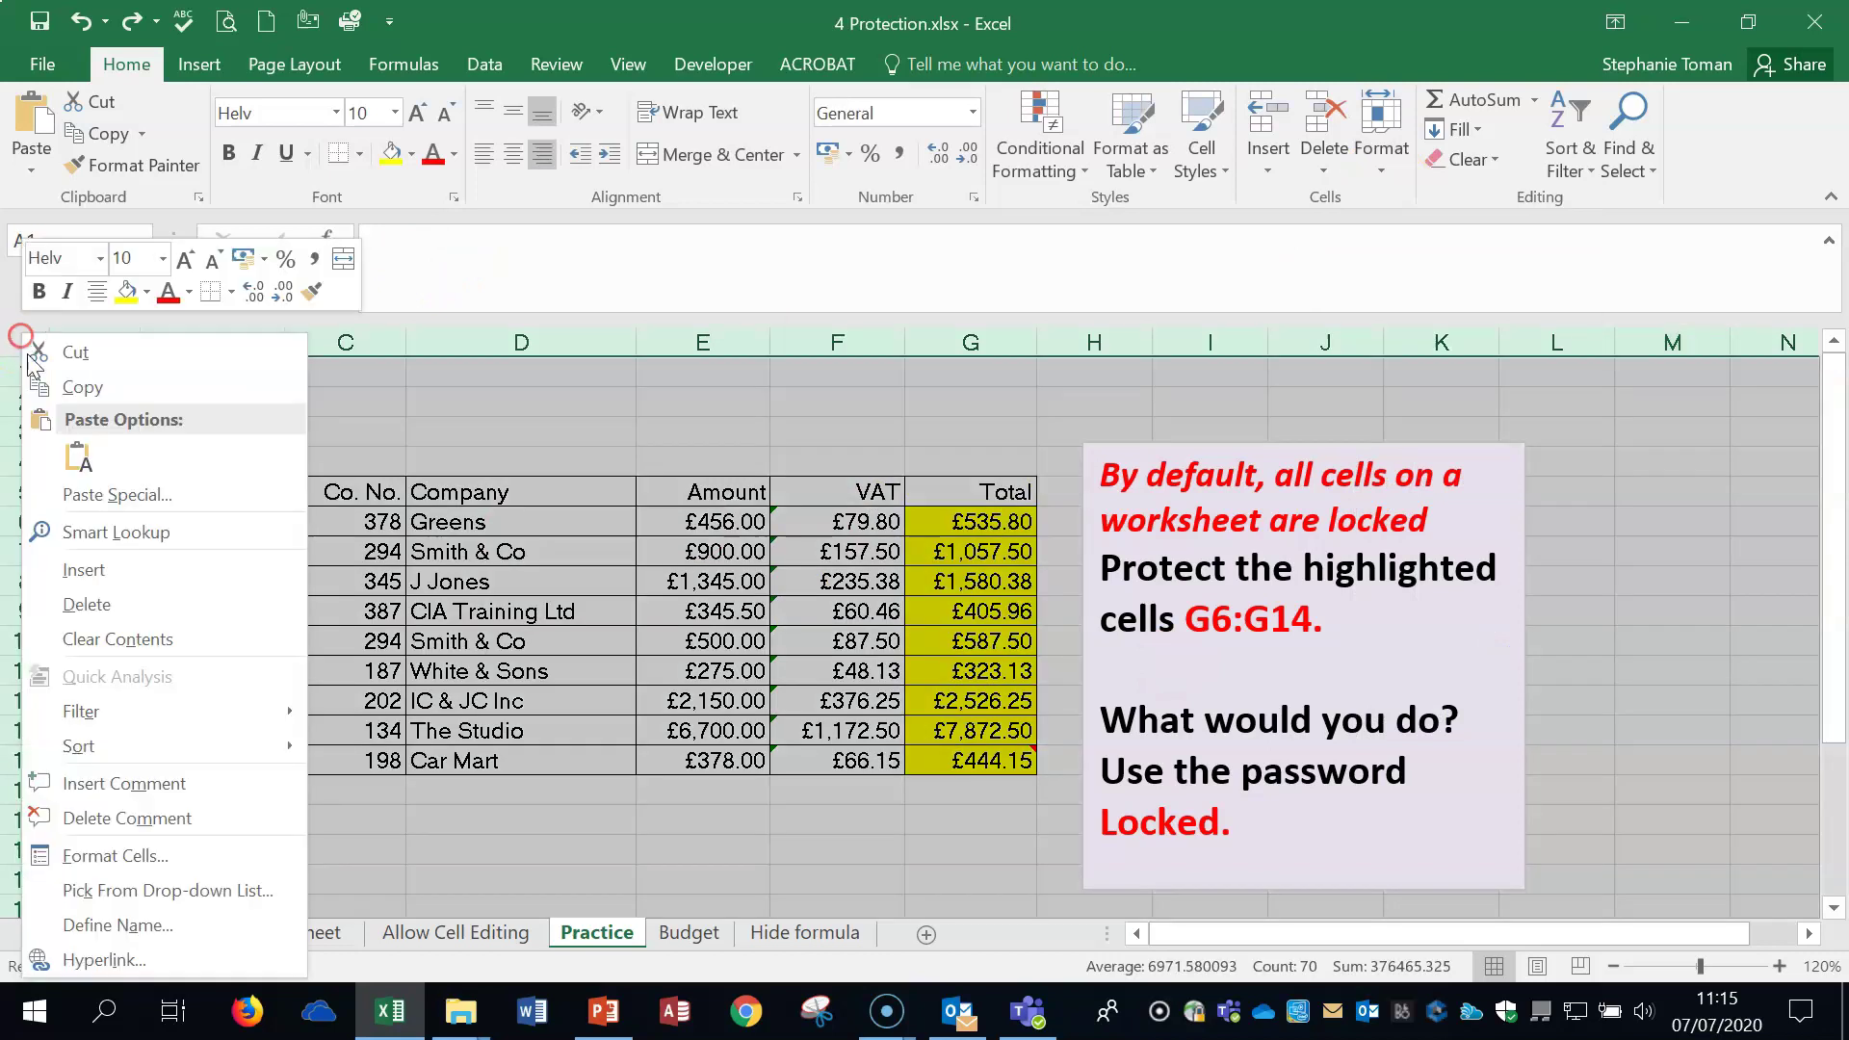
pyautogui.click(183, 854)
pyautogui.click(44, 374)
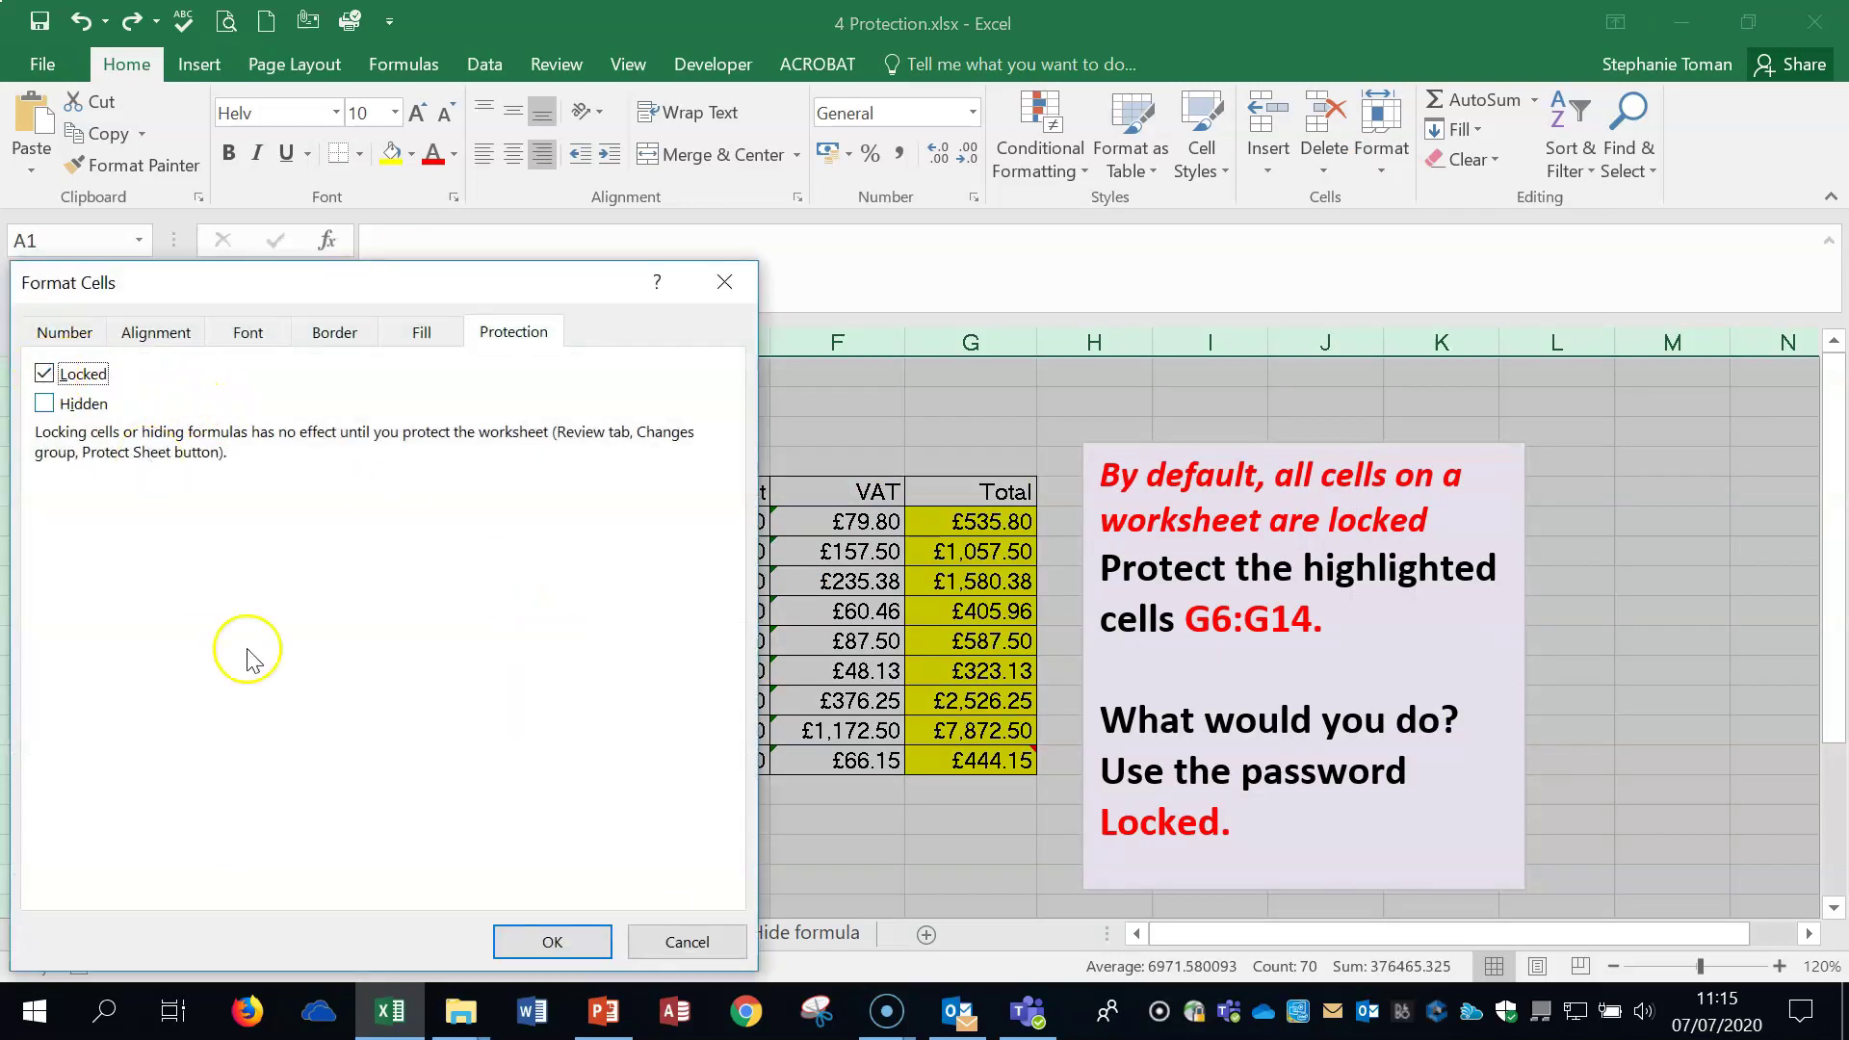
pyautogui.click(553, 941)
pyautogui.click(1623, 645)
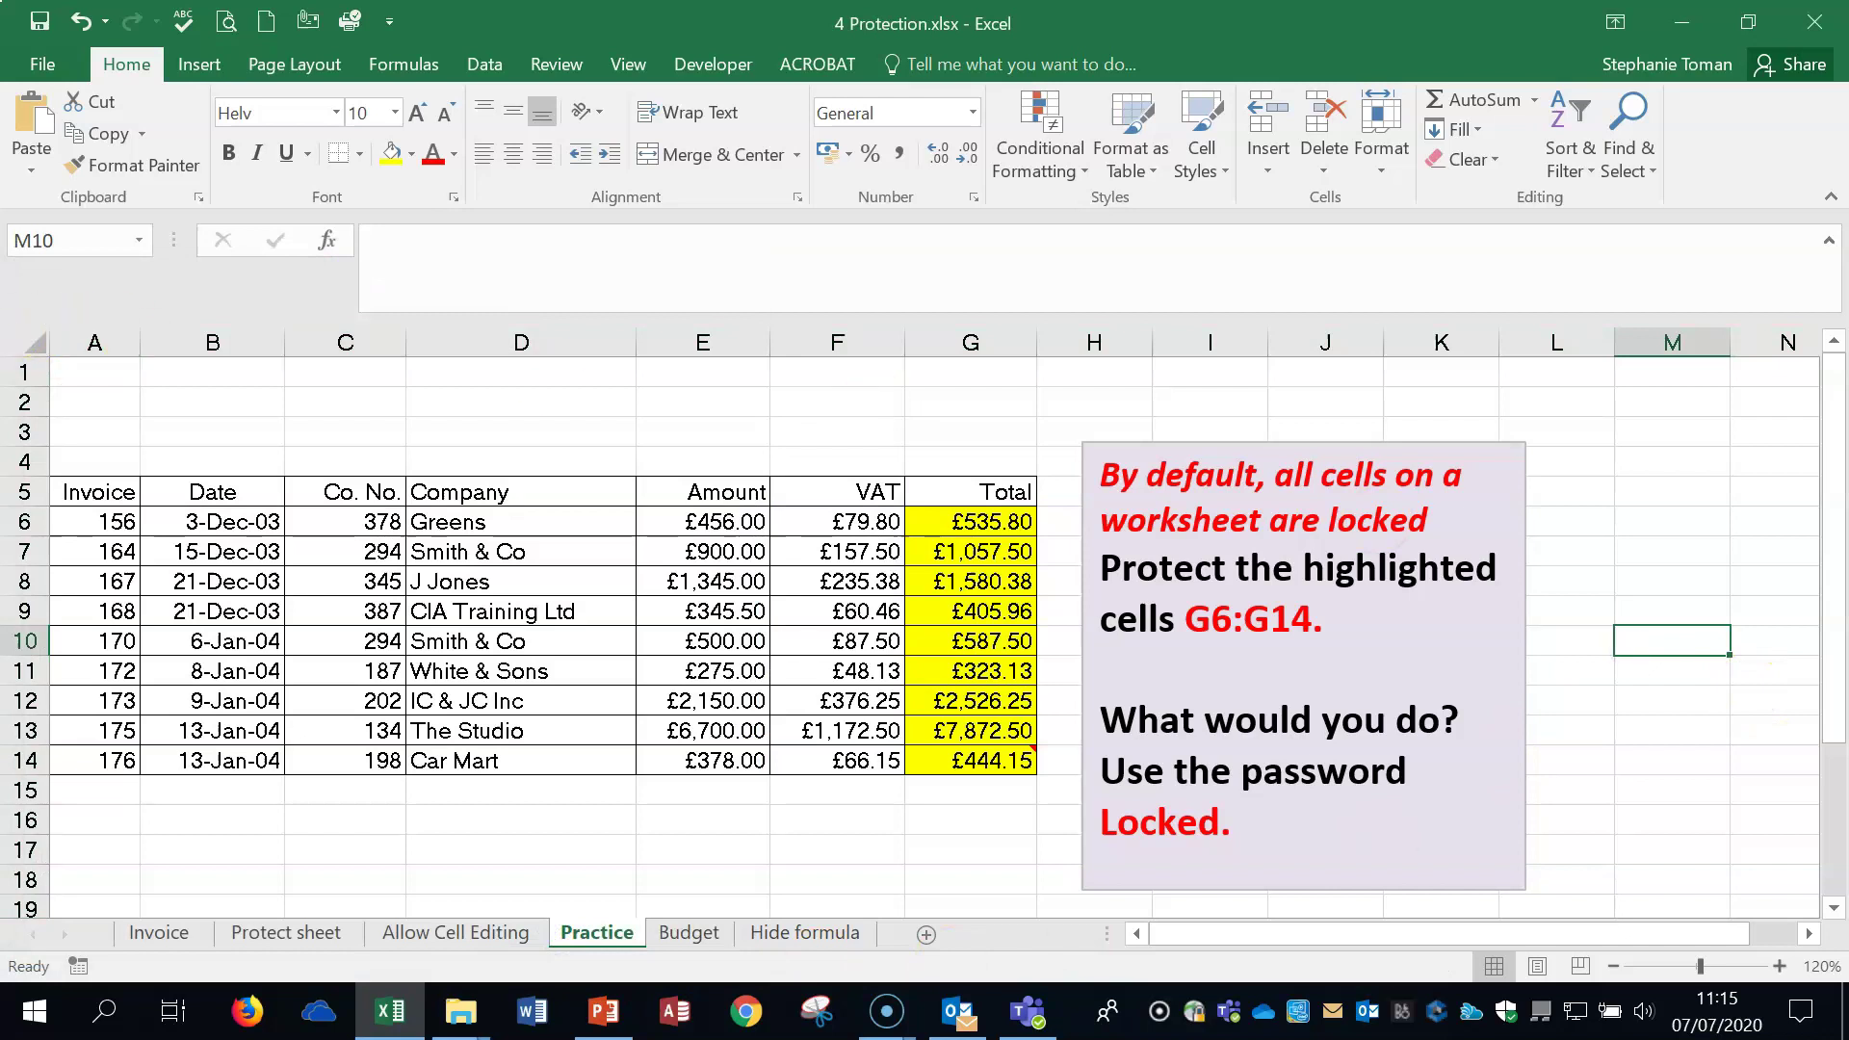
# Unlock all cells of the worksheet with Lock Cell, and lock only the total cells G6:G14.
pyautogui.click(19, 338)
pyautogui.click(1379, 159)
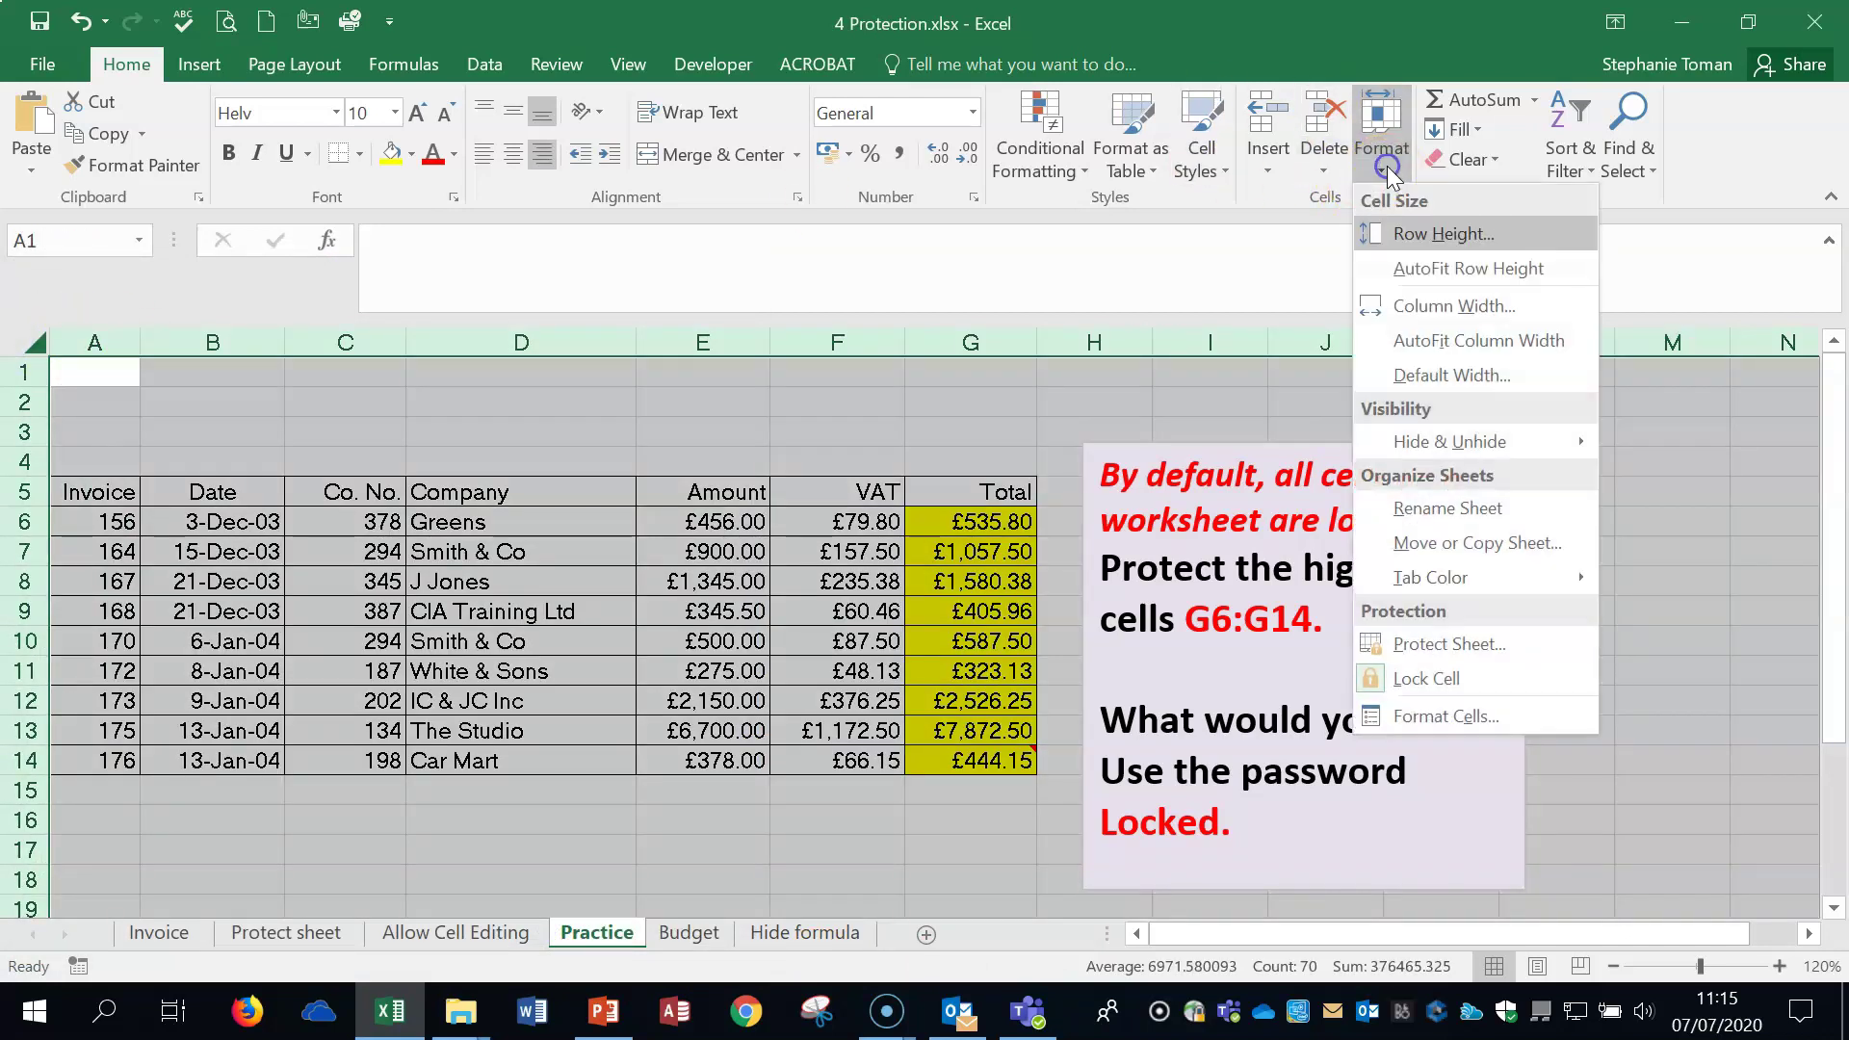
pyautogui.click(1426, 679)
pyautogui.moveTo(961, 521); pyautogui.dragTo(951, 757)
pyautogui.click(1379, 145)
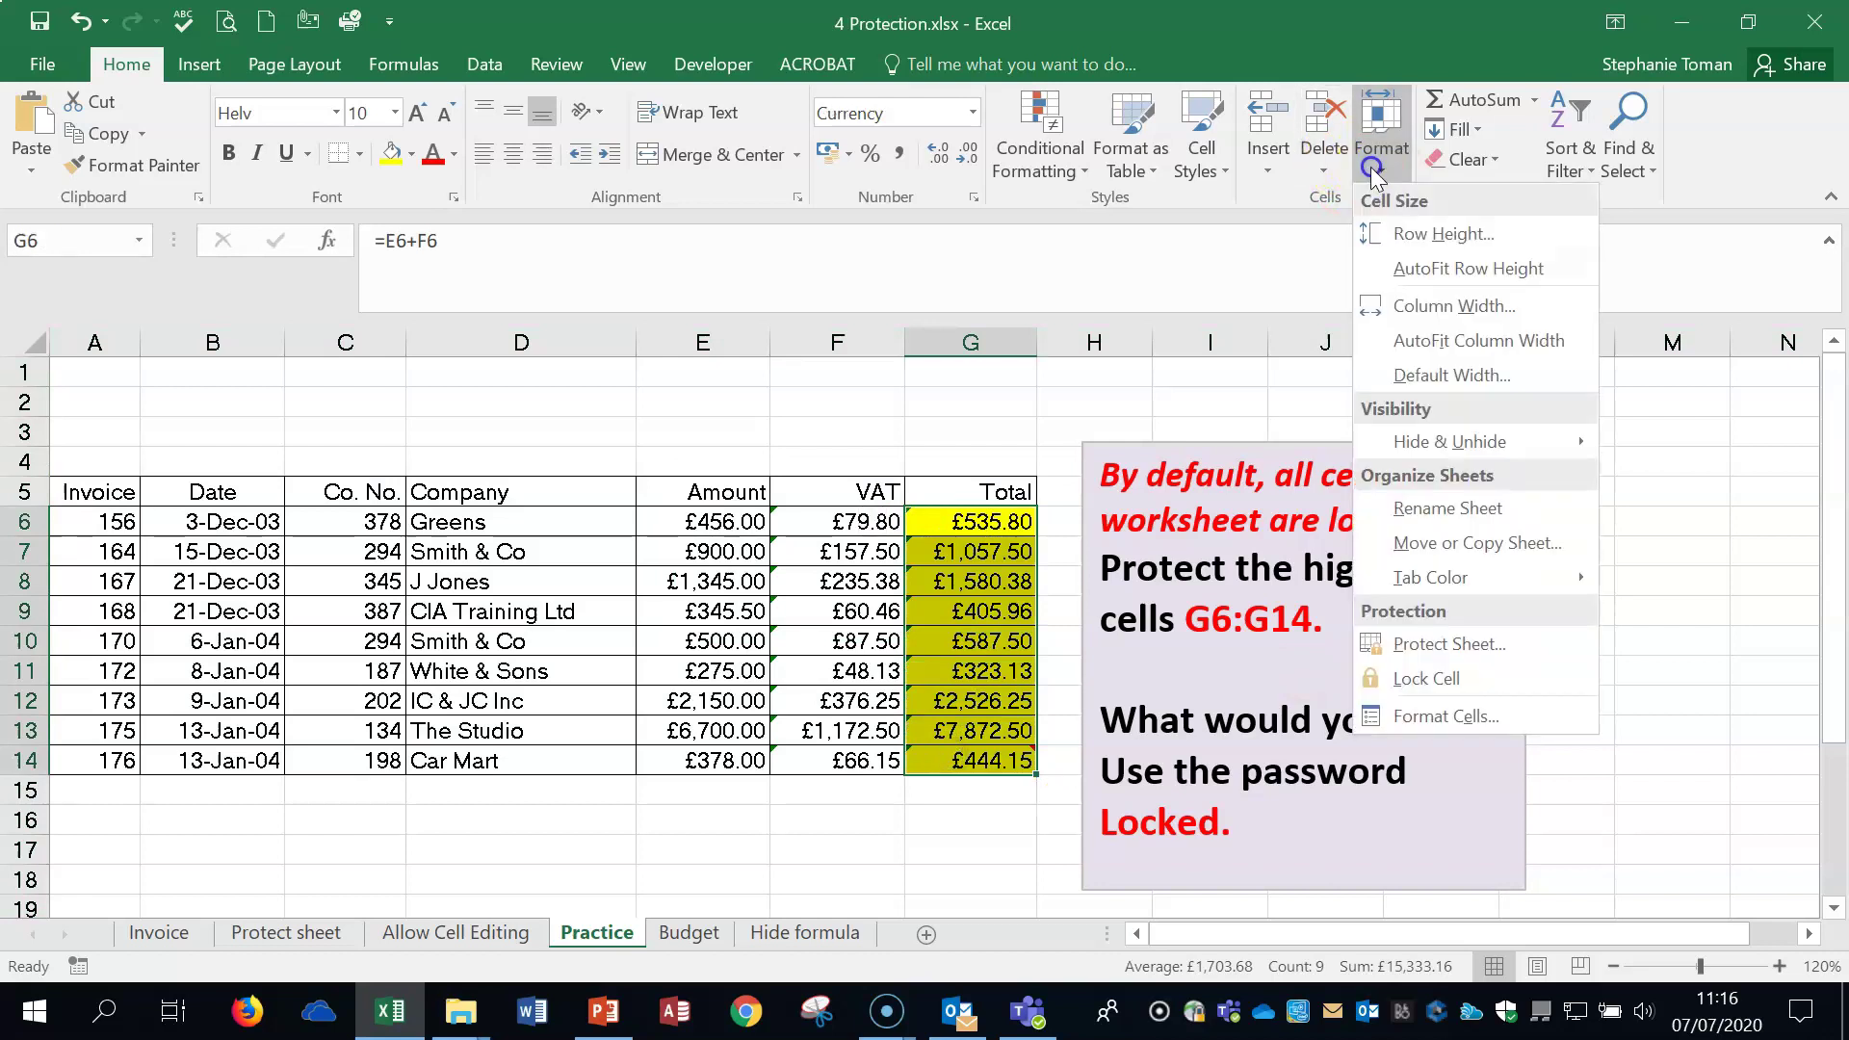
pyautogui.click(1455, 679)
# Protect the Practice worksheet without a password, keeping the default user permissions.
pyautogui.click(1386, 154)
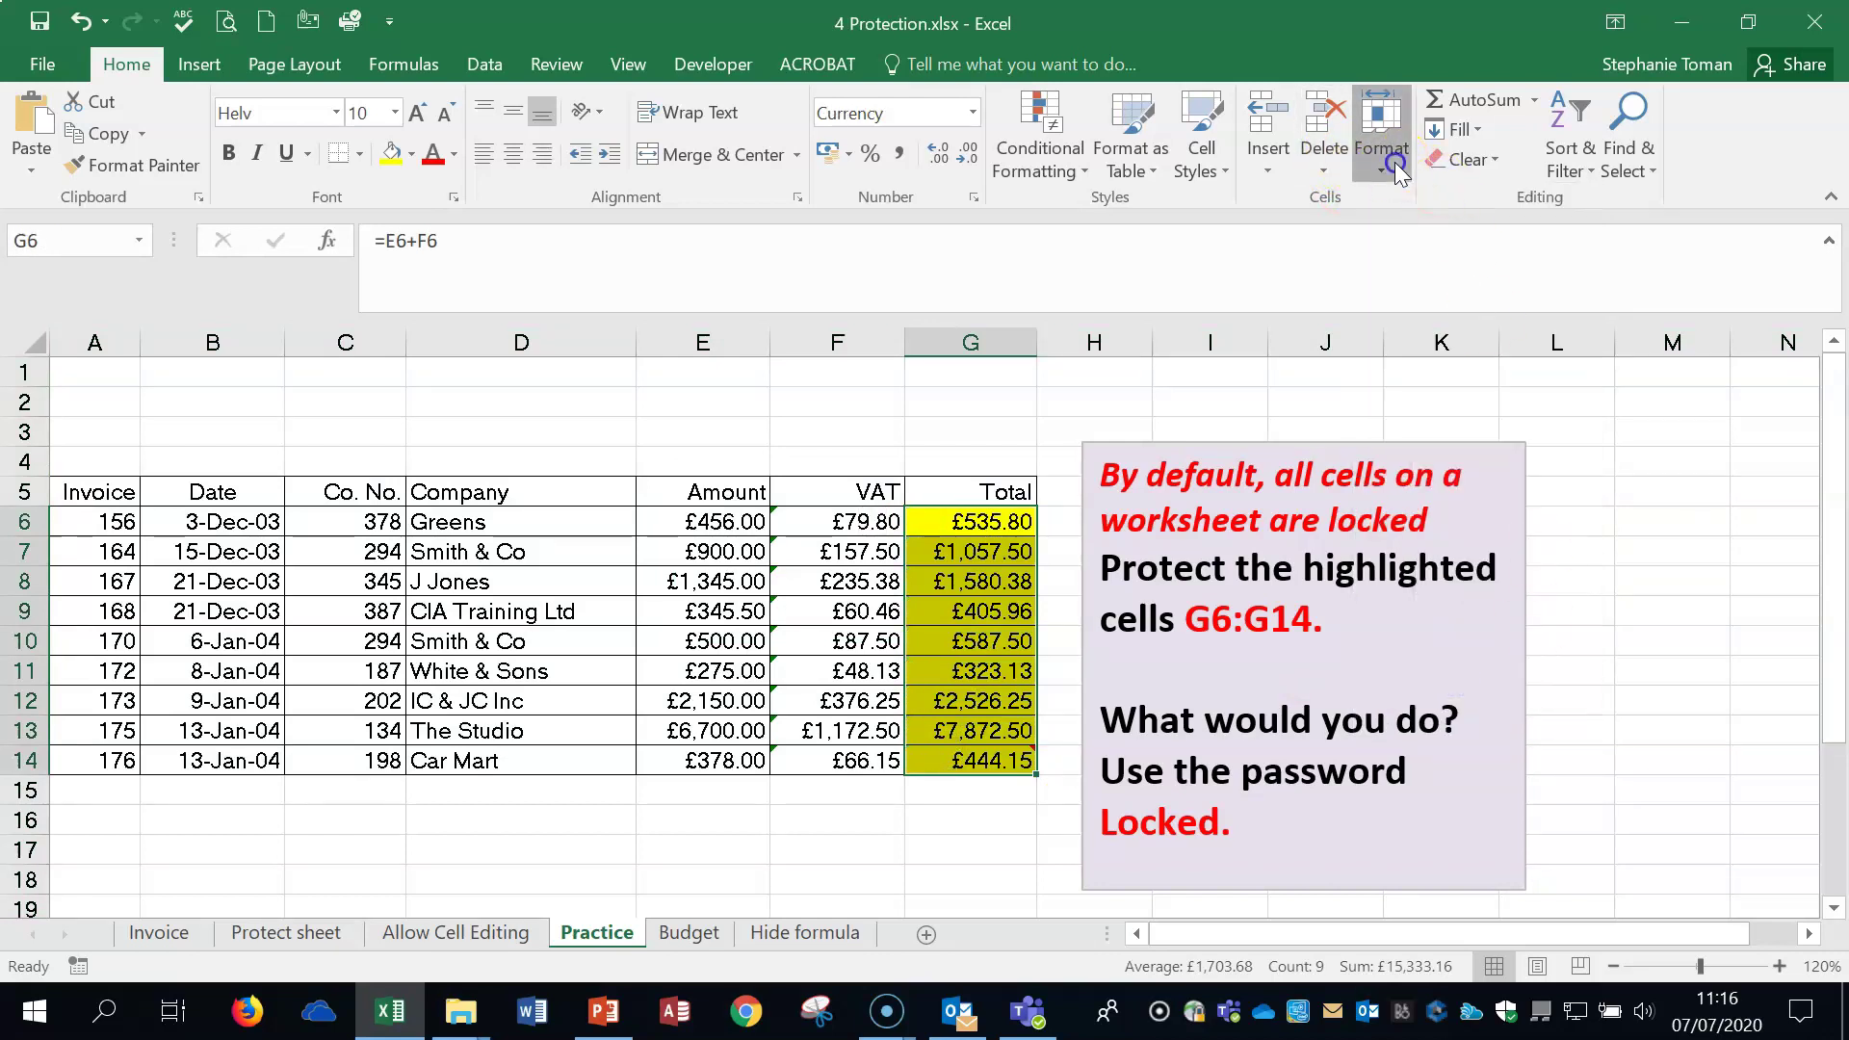
pyautogui.click(1494, 645)
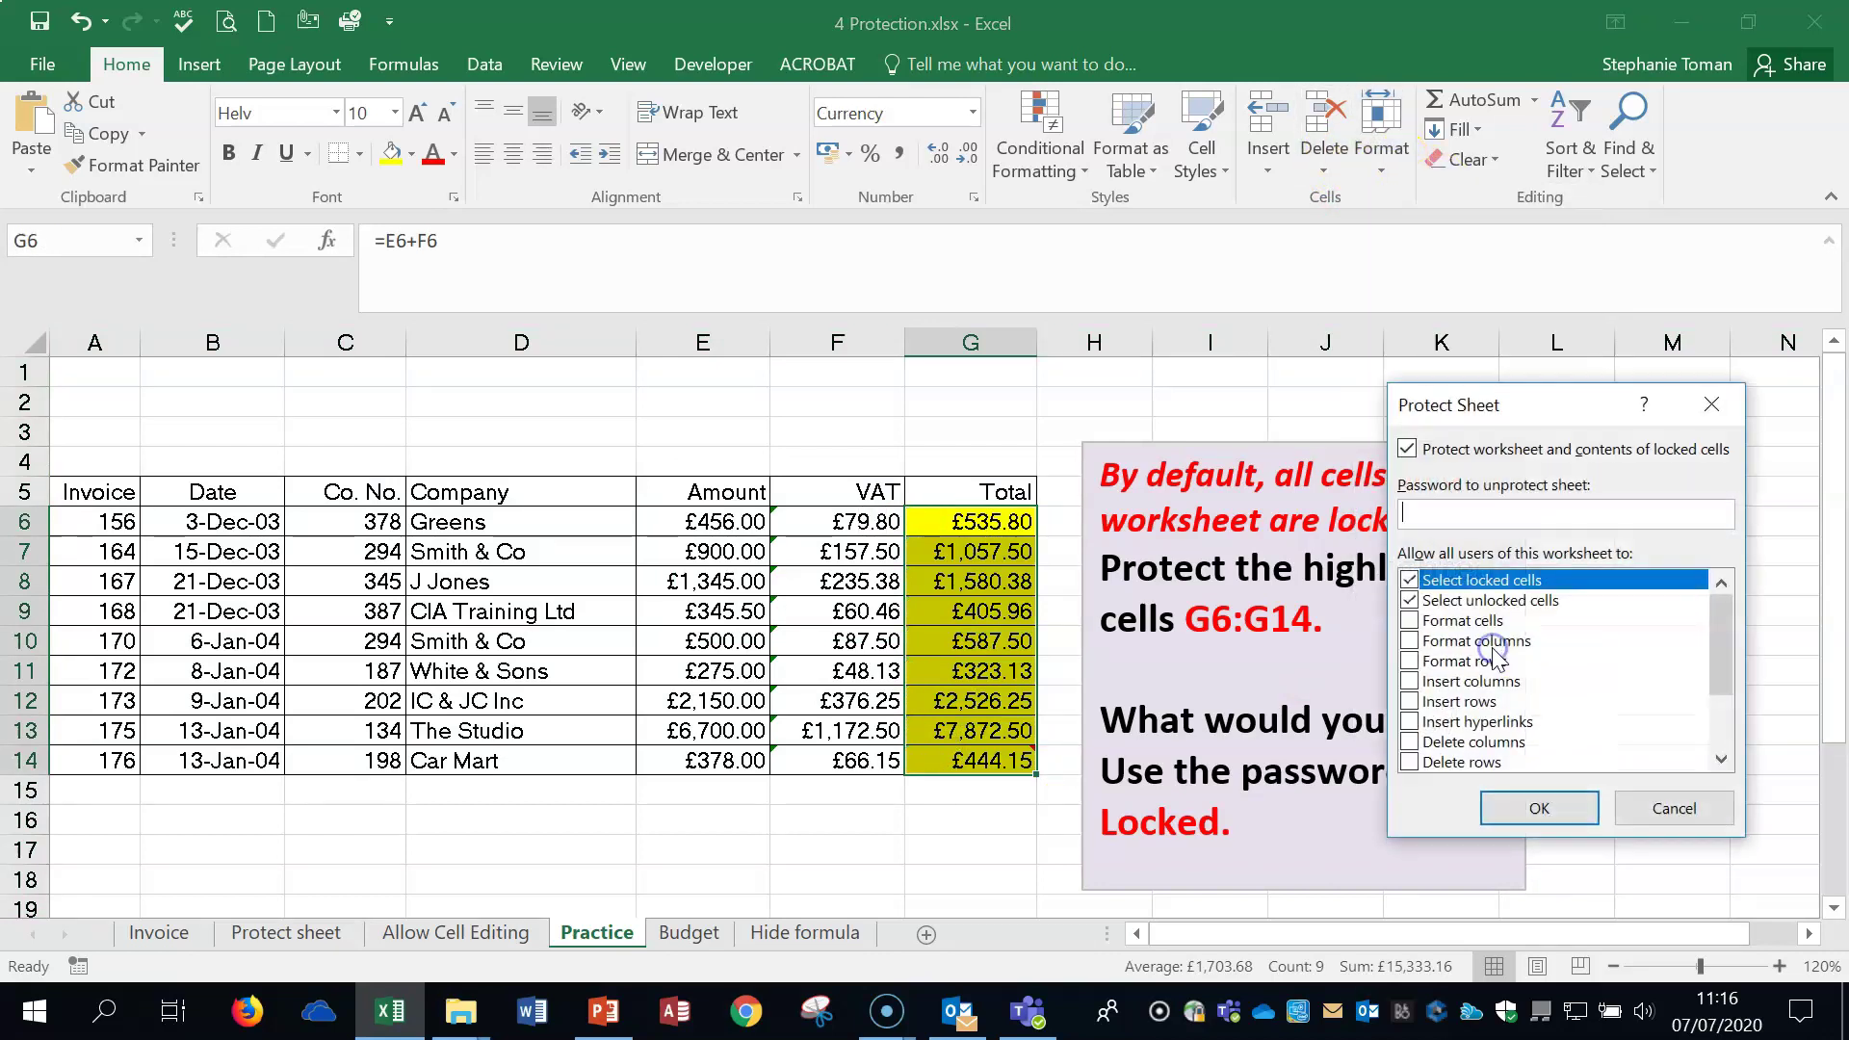
pyautogui.click(1536, 811)
pyautogui.click(1535, 584)
# Try to edit the locked total cell G8 to test the protection.
pyautogui.click(953, 587)
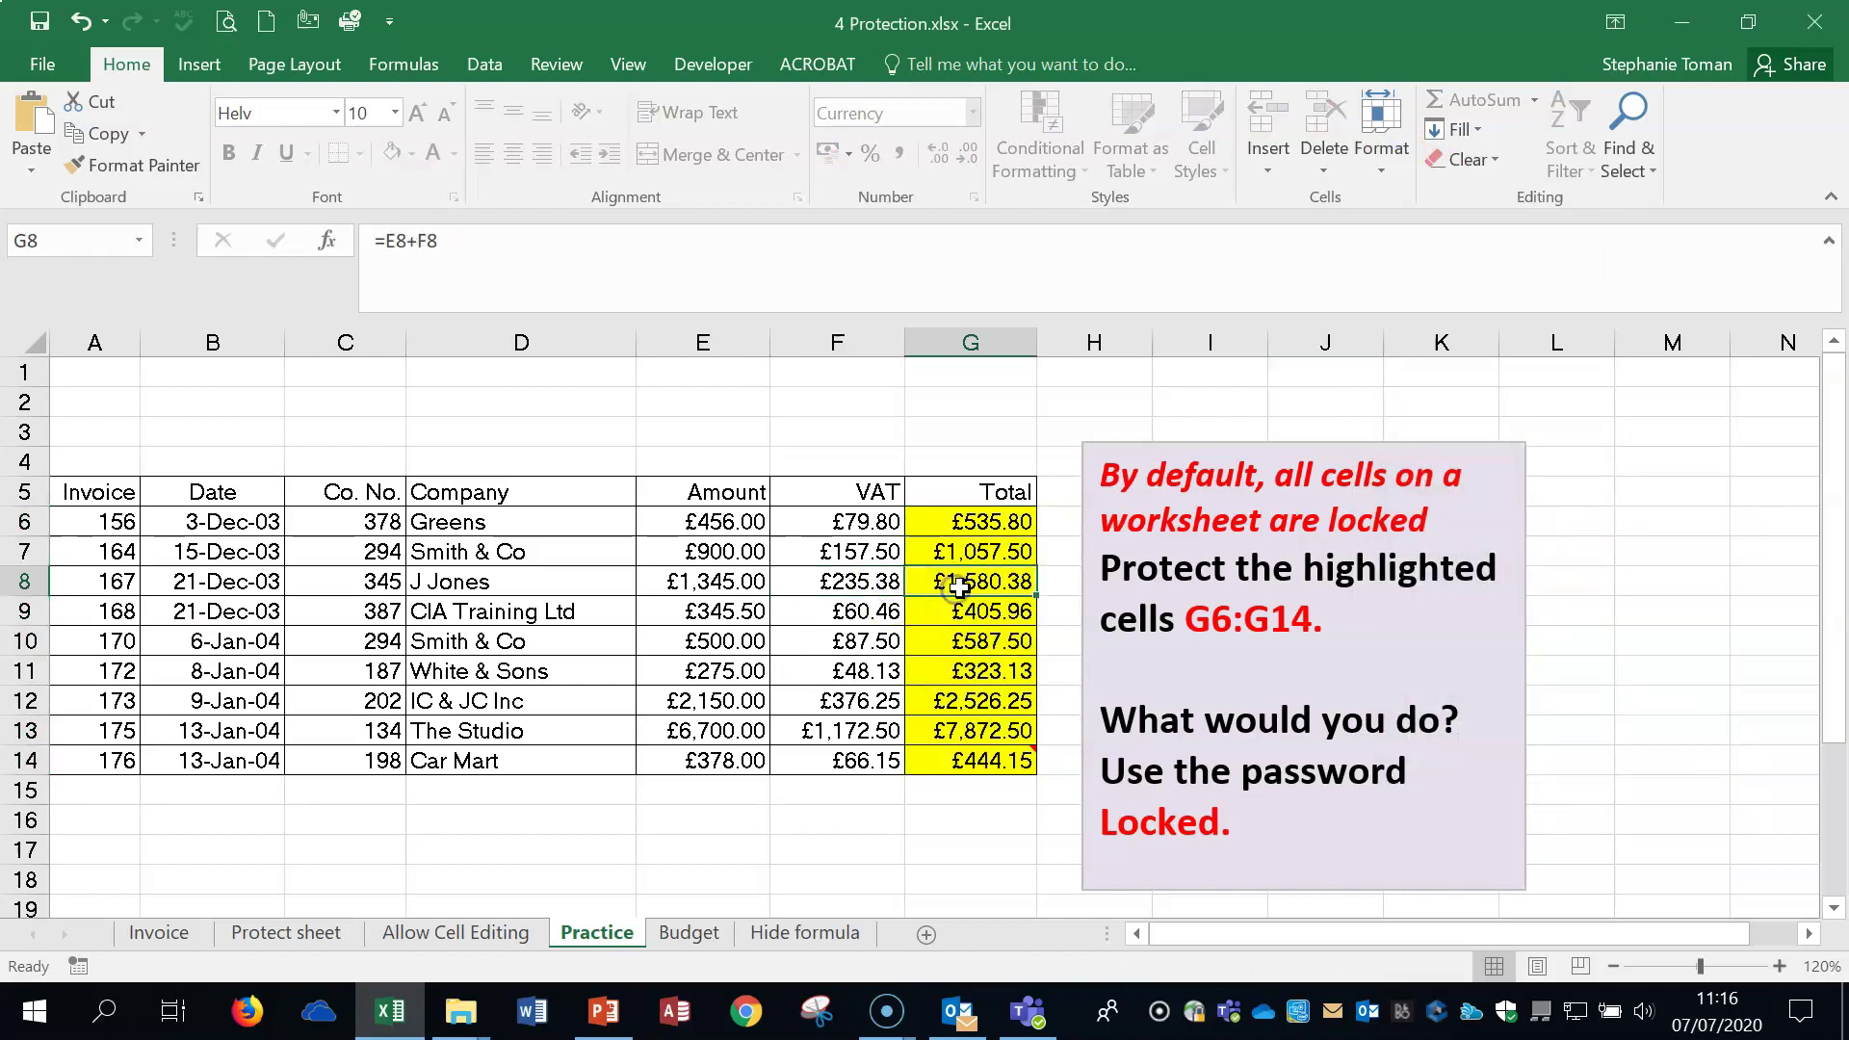
pyautogui.doubleClick(958, 587)
pyautogui.click(940, 585)
# Clear the company name in the unlocked cell D9 as a test, and undo the deletion.
pyautogui.click(501, 599)
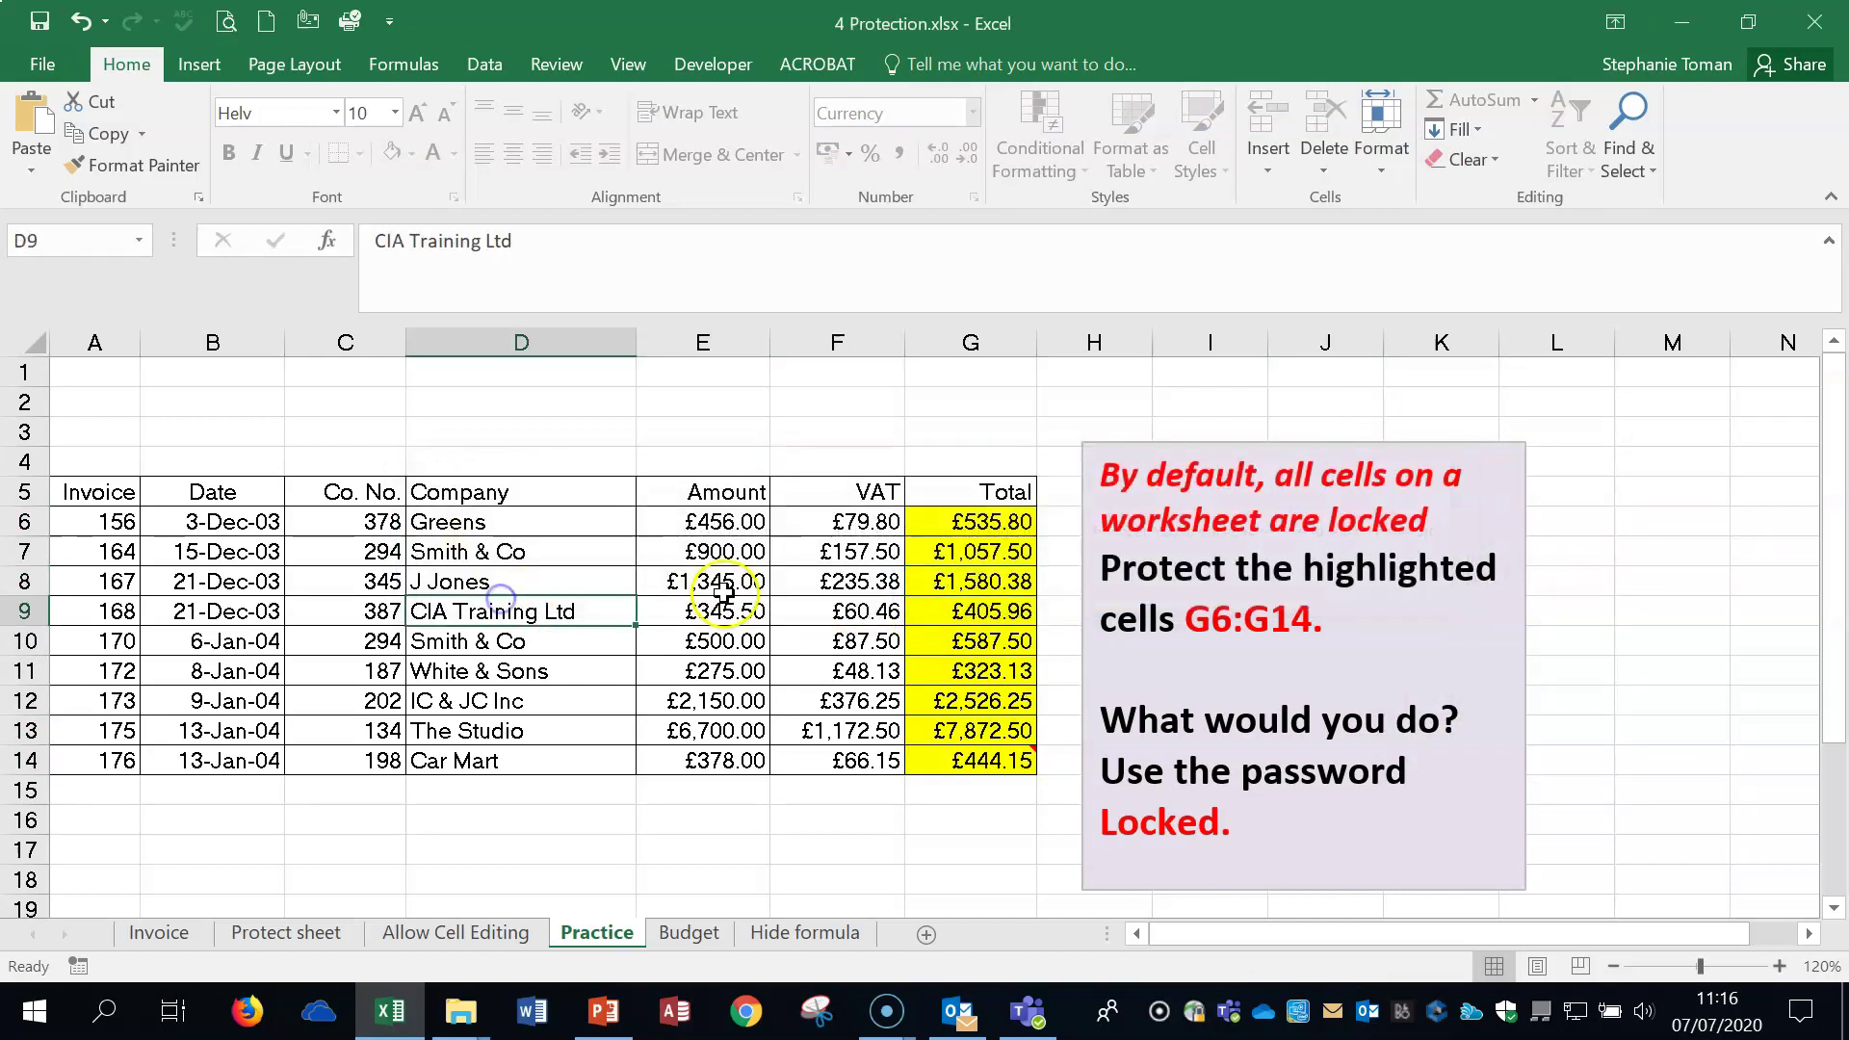
pyautogui.press('BackSpace')
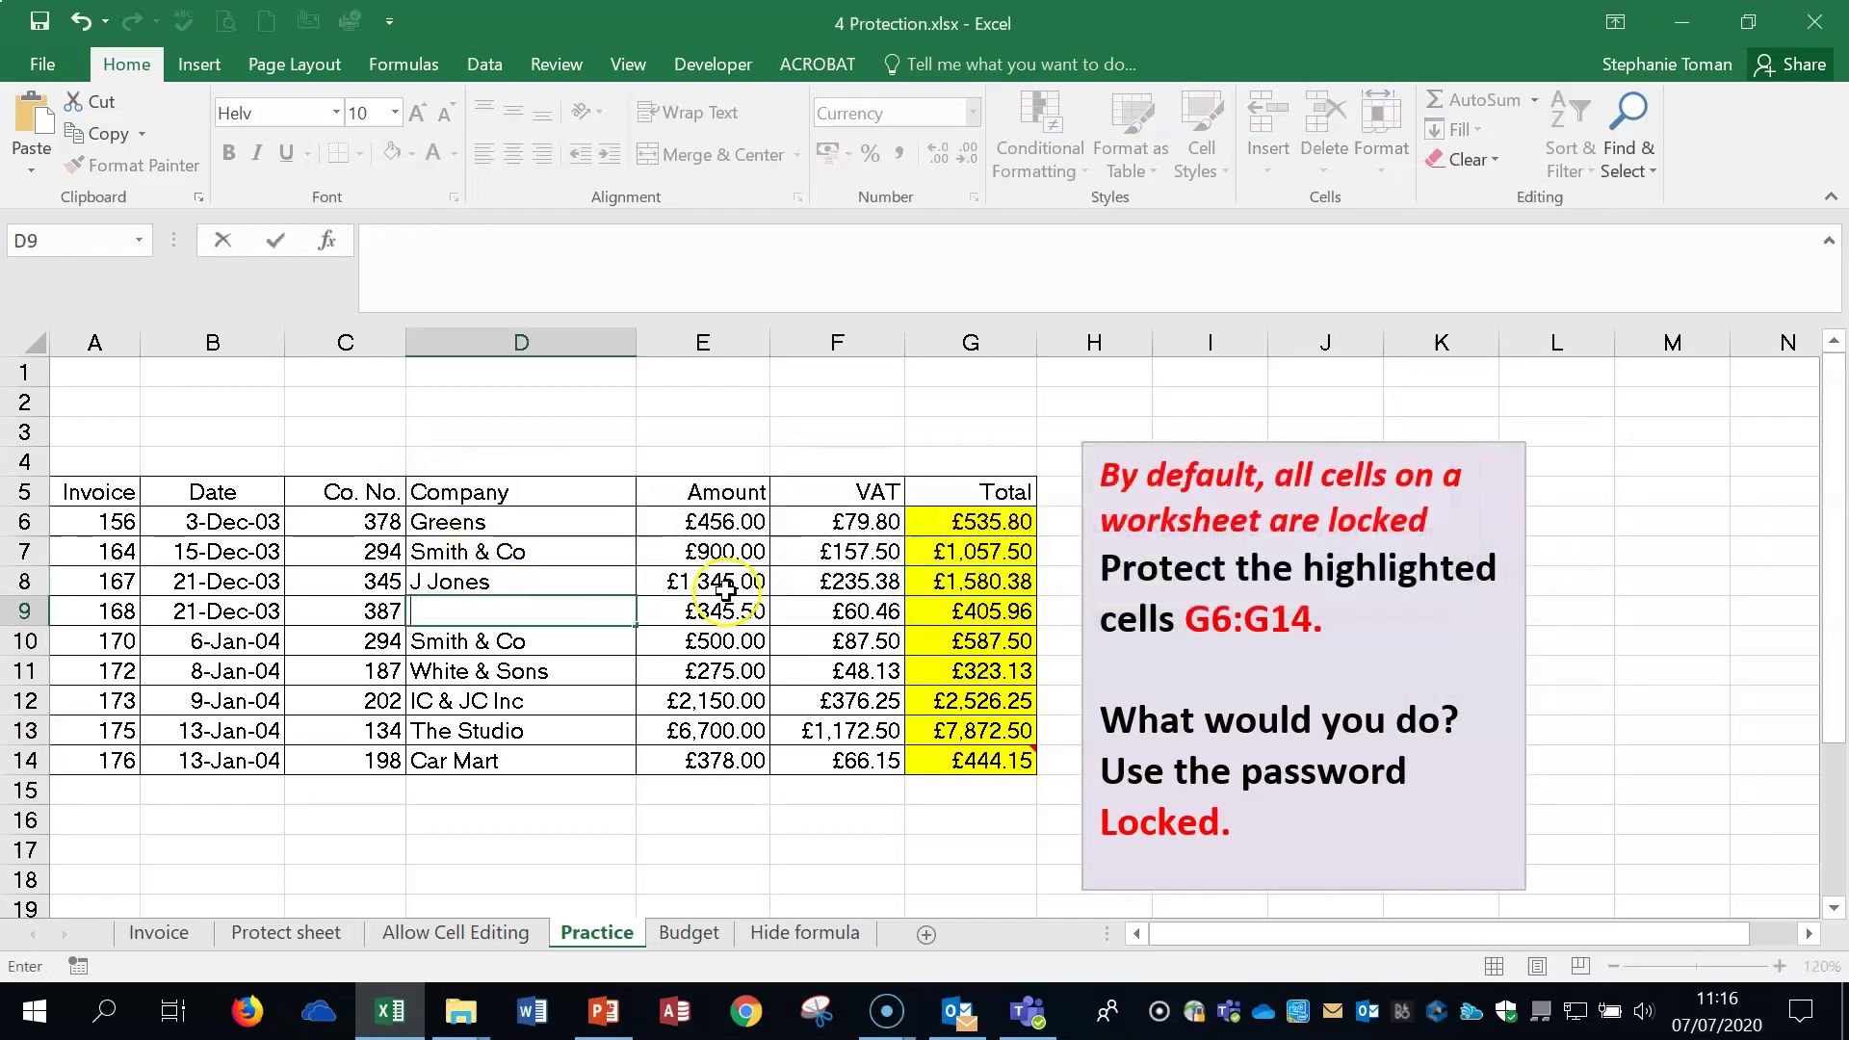
pyautogui.click(81, 21)
pyautogui.click(1642, 598)
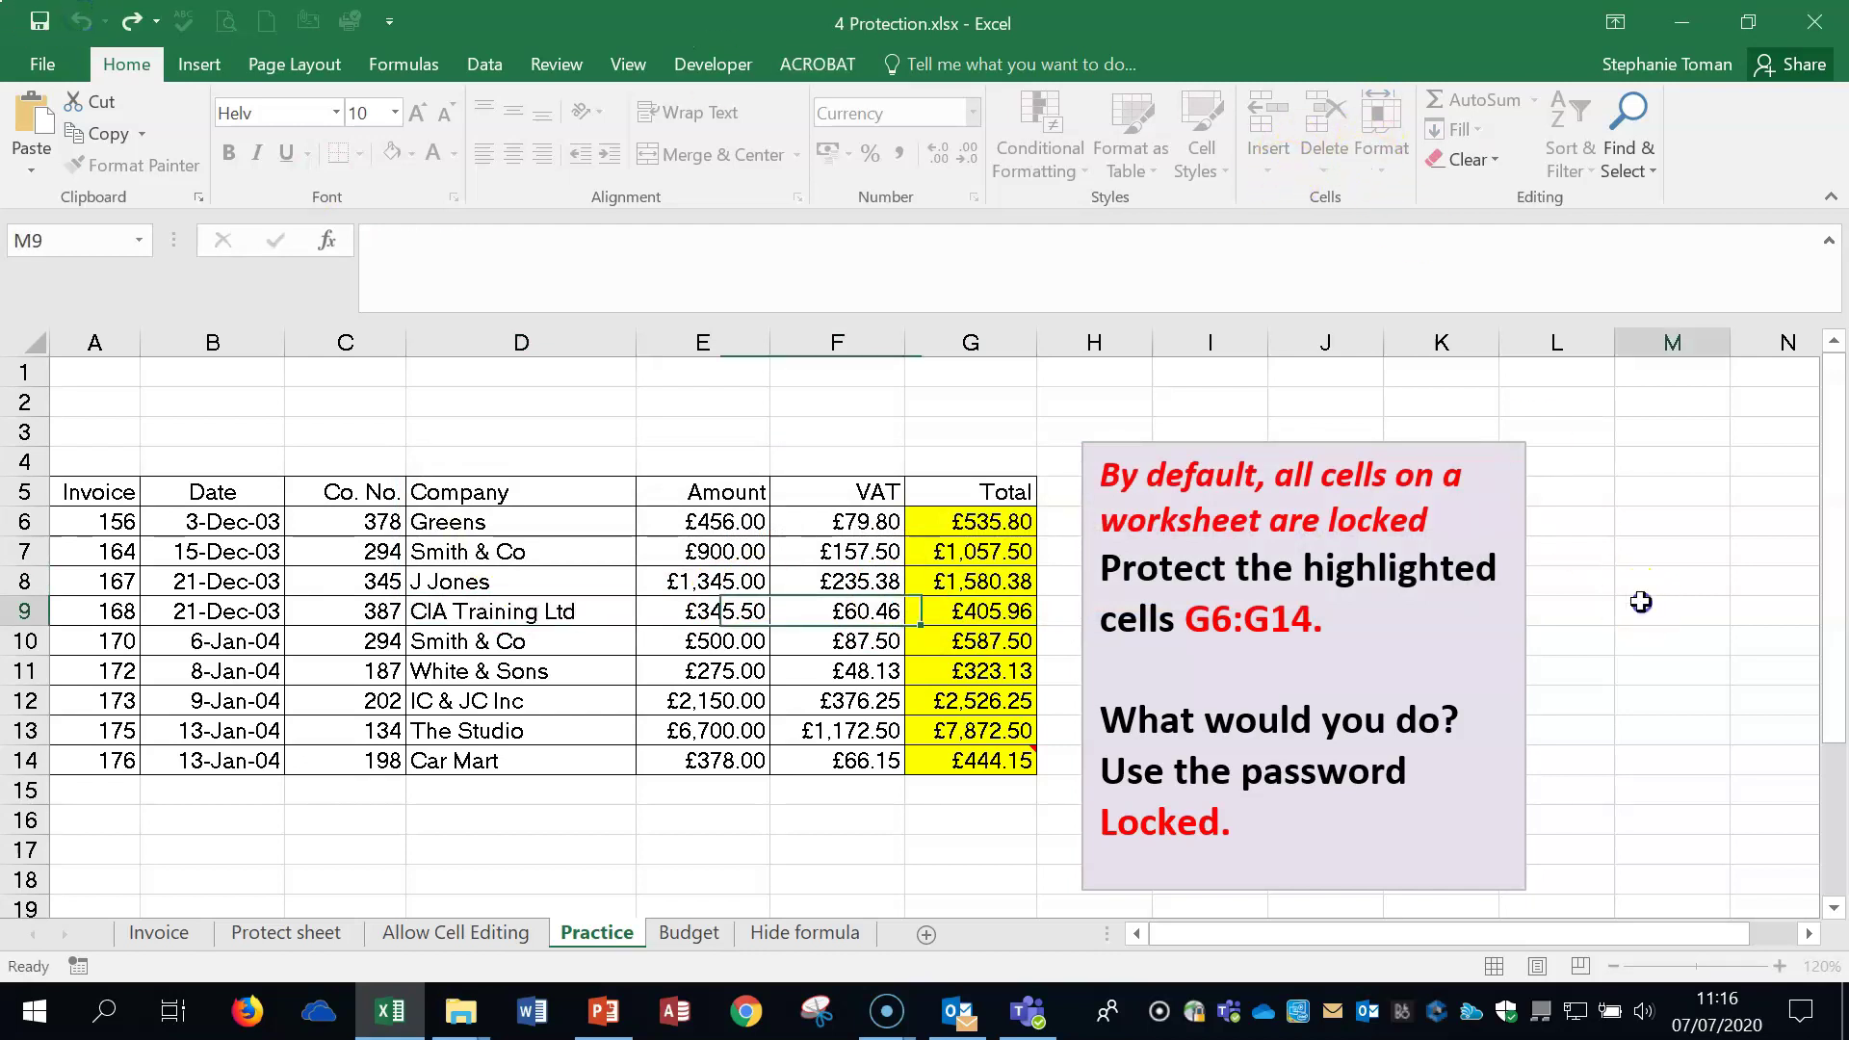
# Remove the protection from the Practice worksheet.
pyautogui.click(1383, 160)
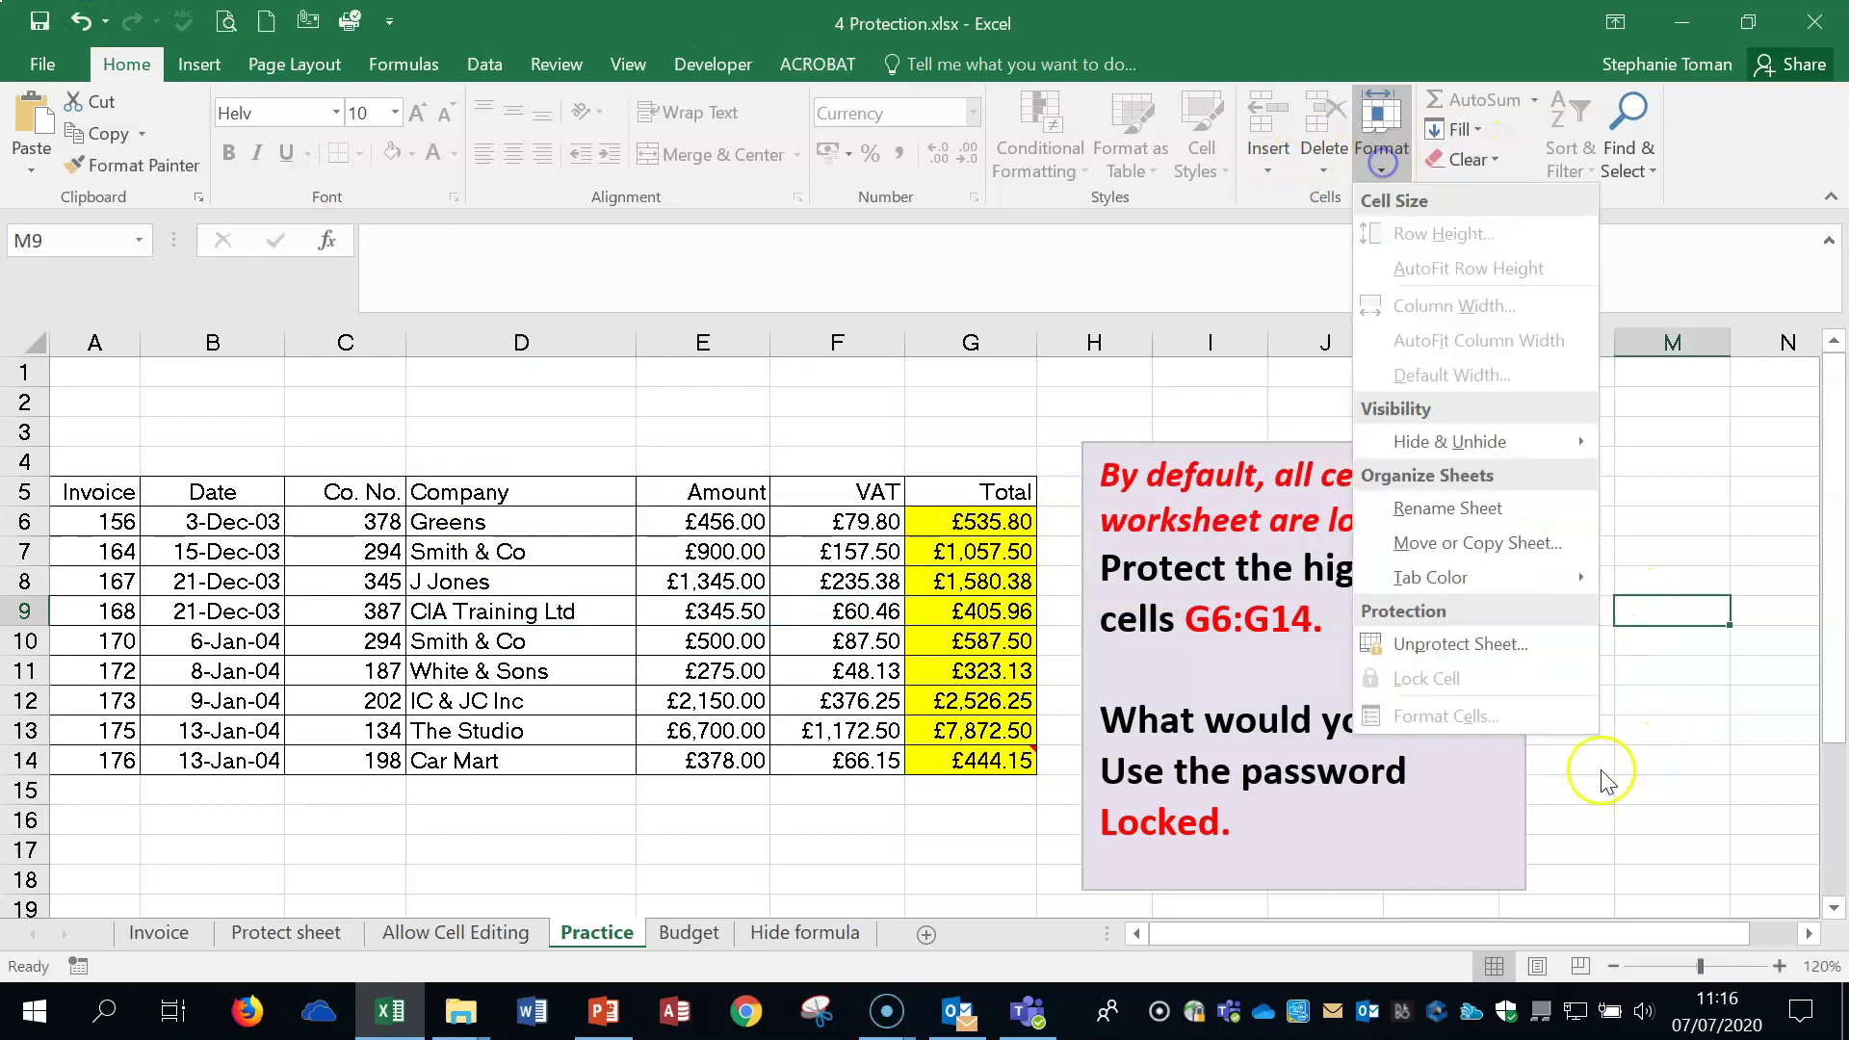
pyautogui.click(1460, 643)
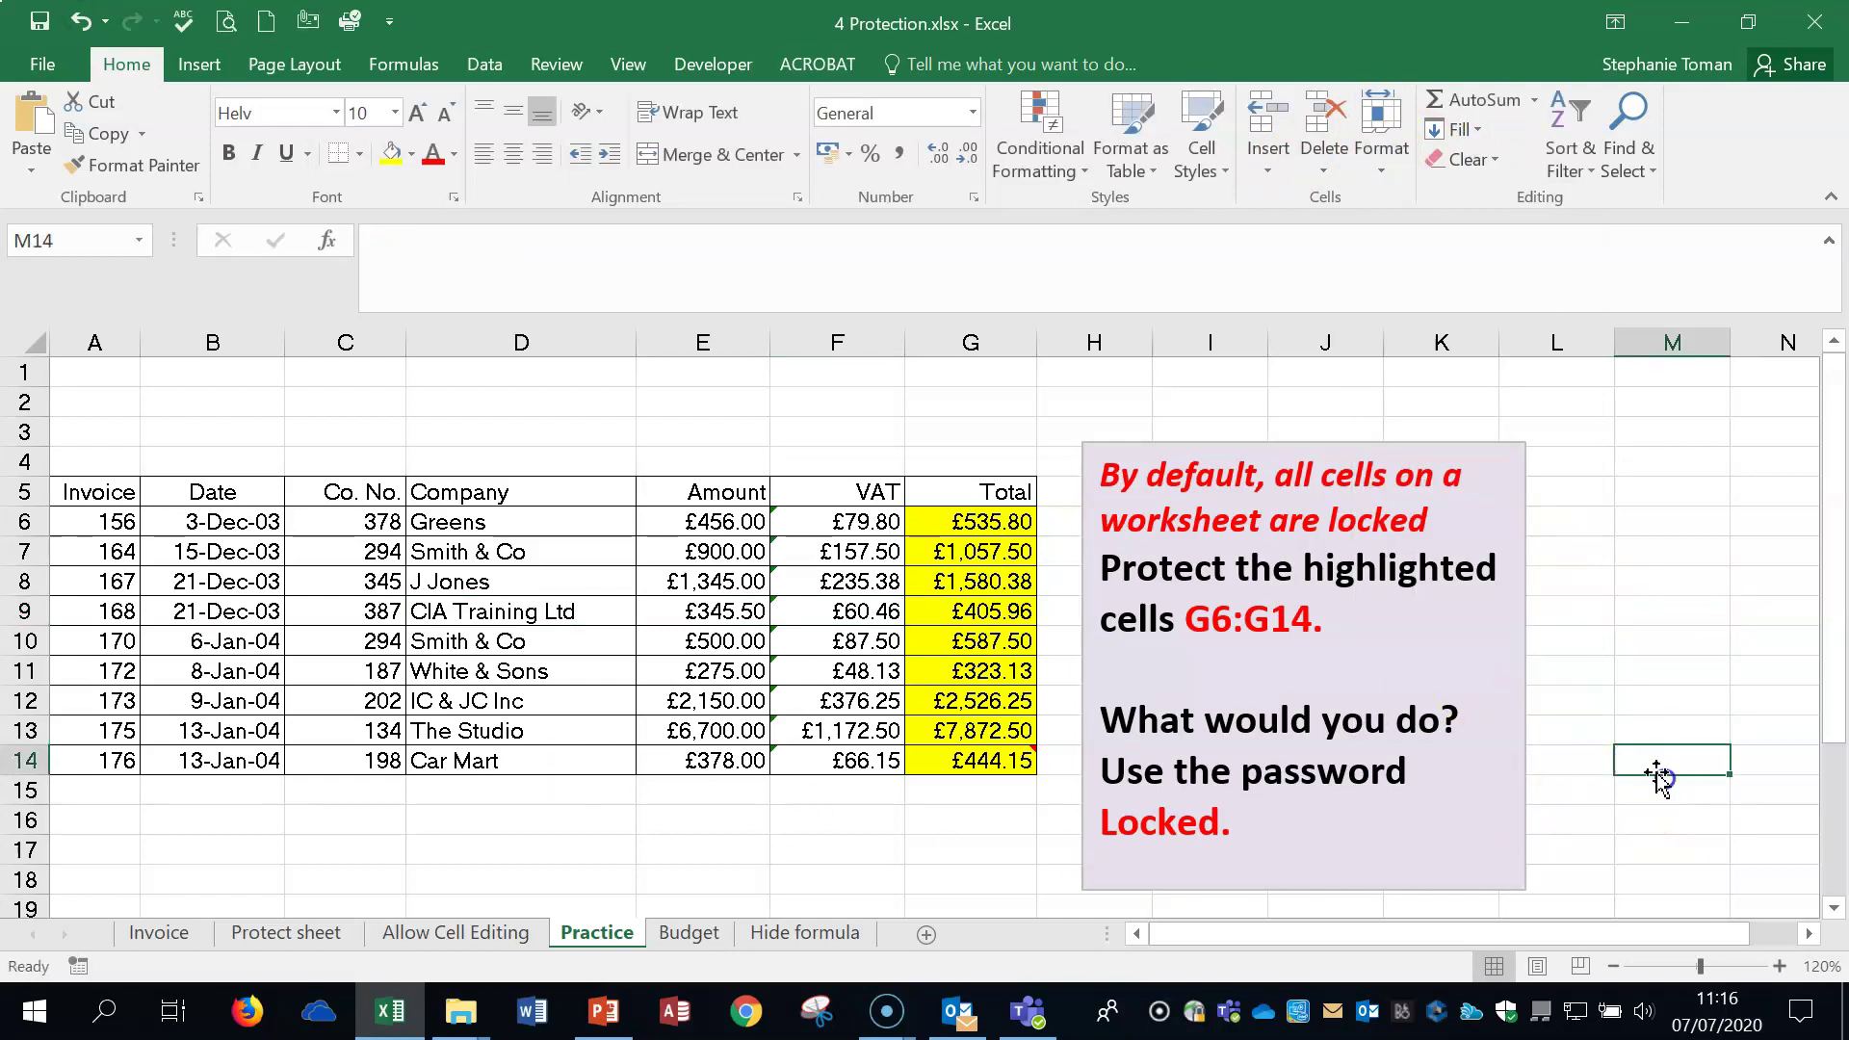
# On the Budget worksheet, hide the Workers and Pay rows (5 and 6) and unhide them again.
pyautogui.click(690, 933)
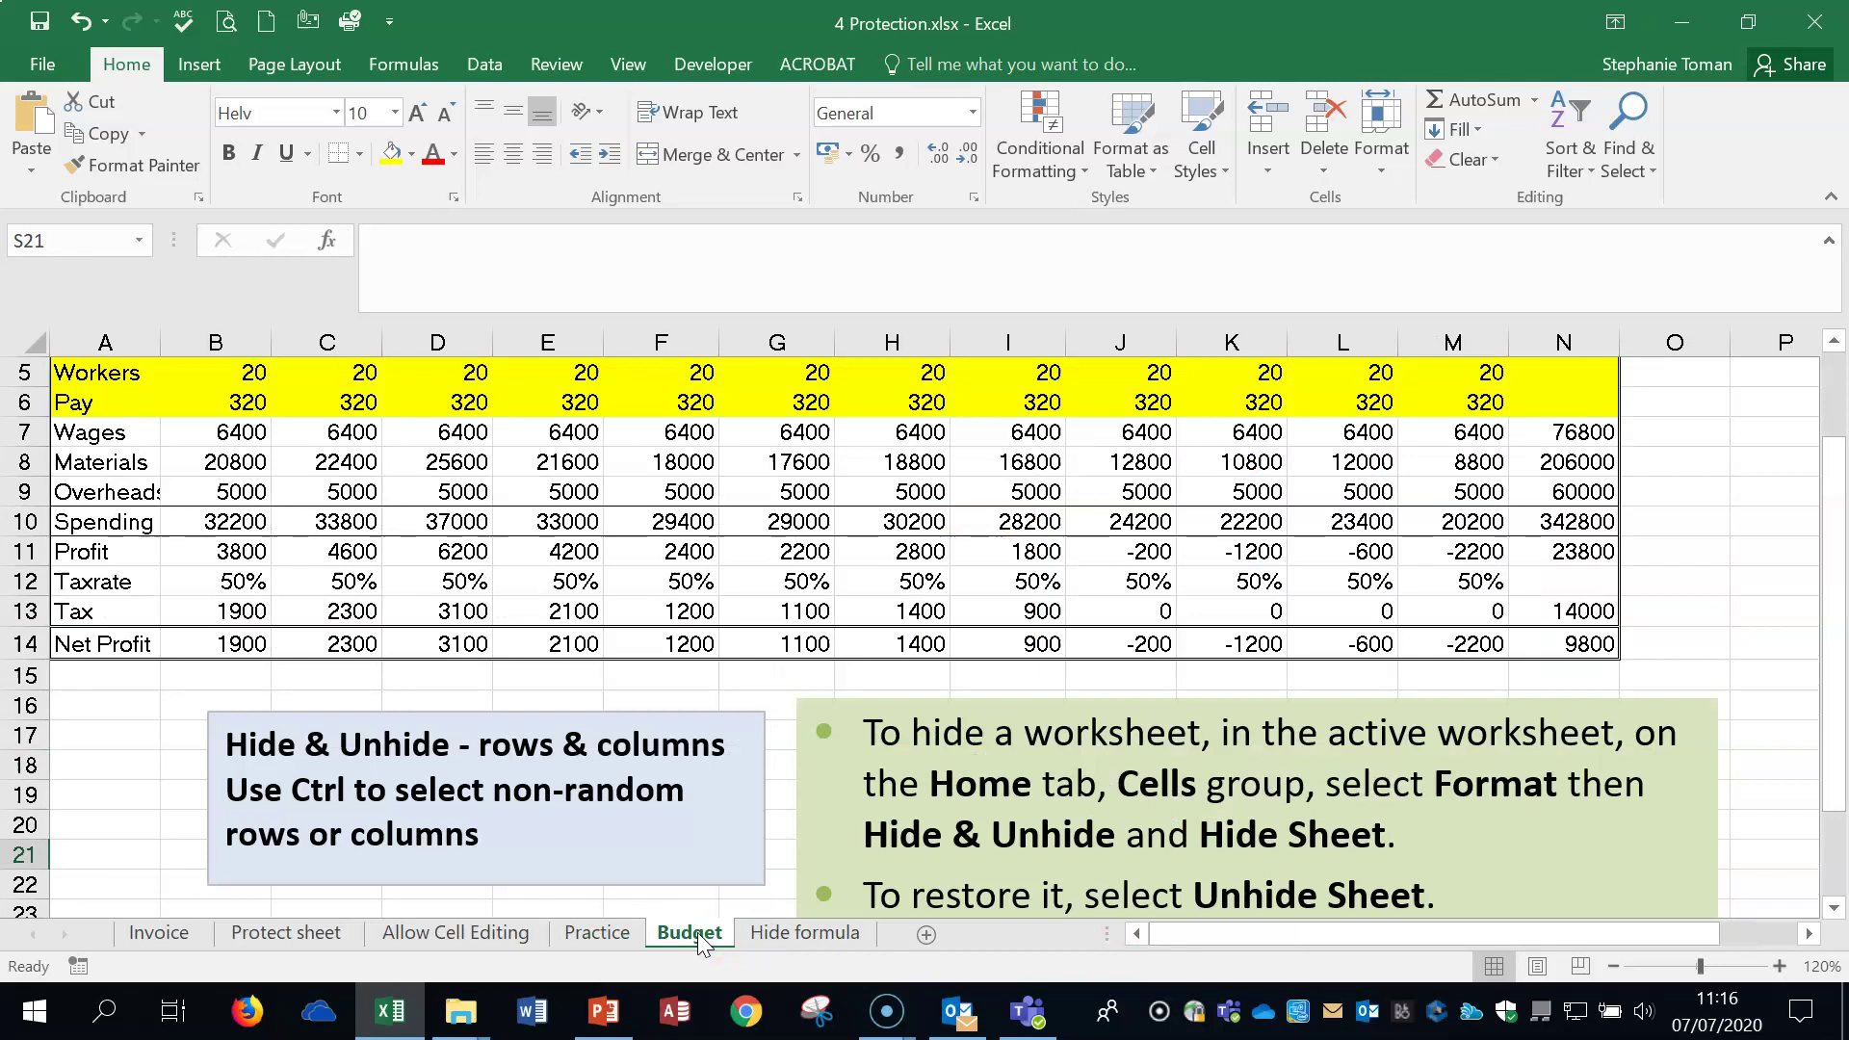
pyautogui.scroll(2, 748, 874)
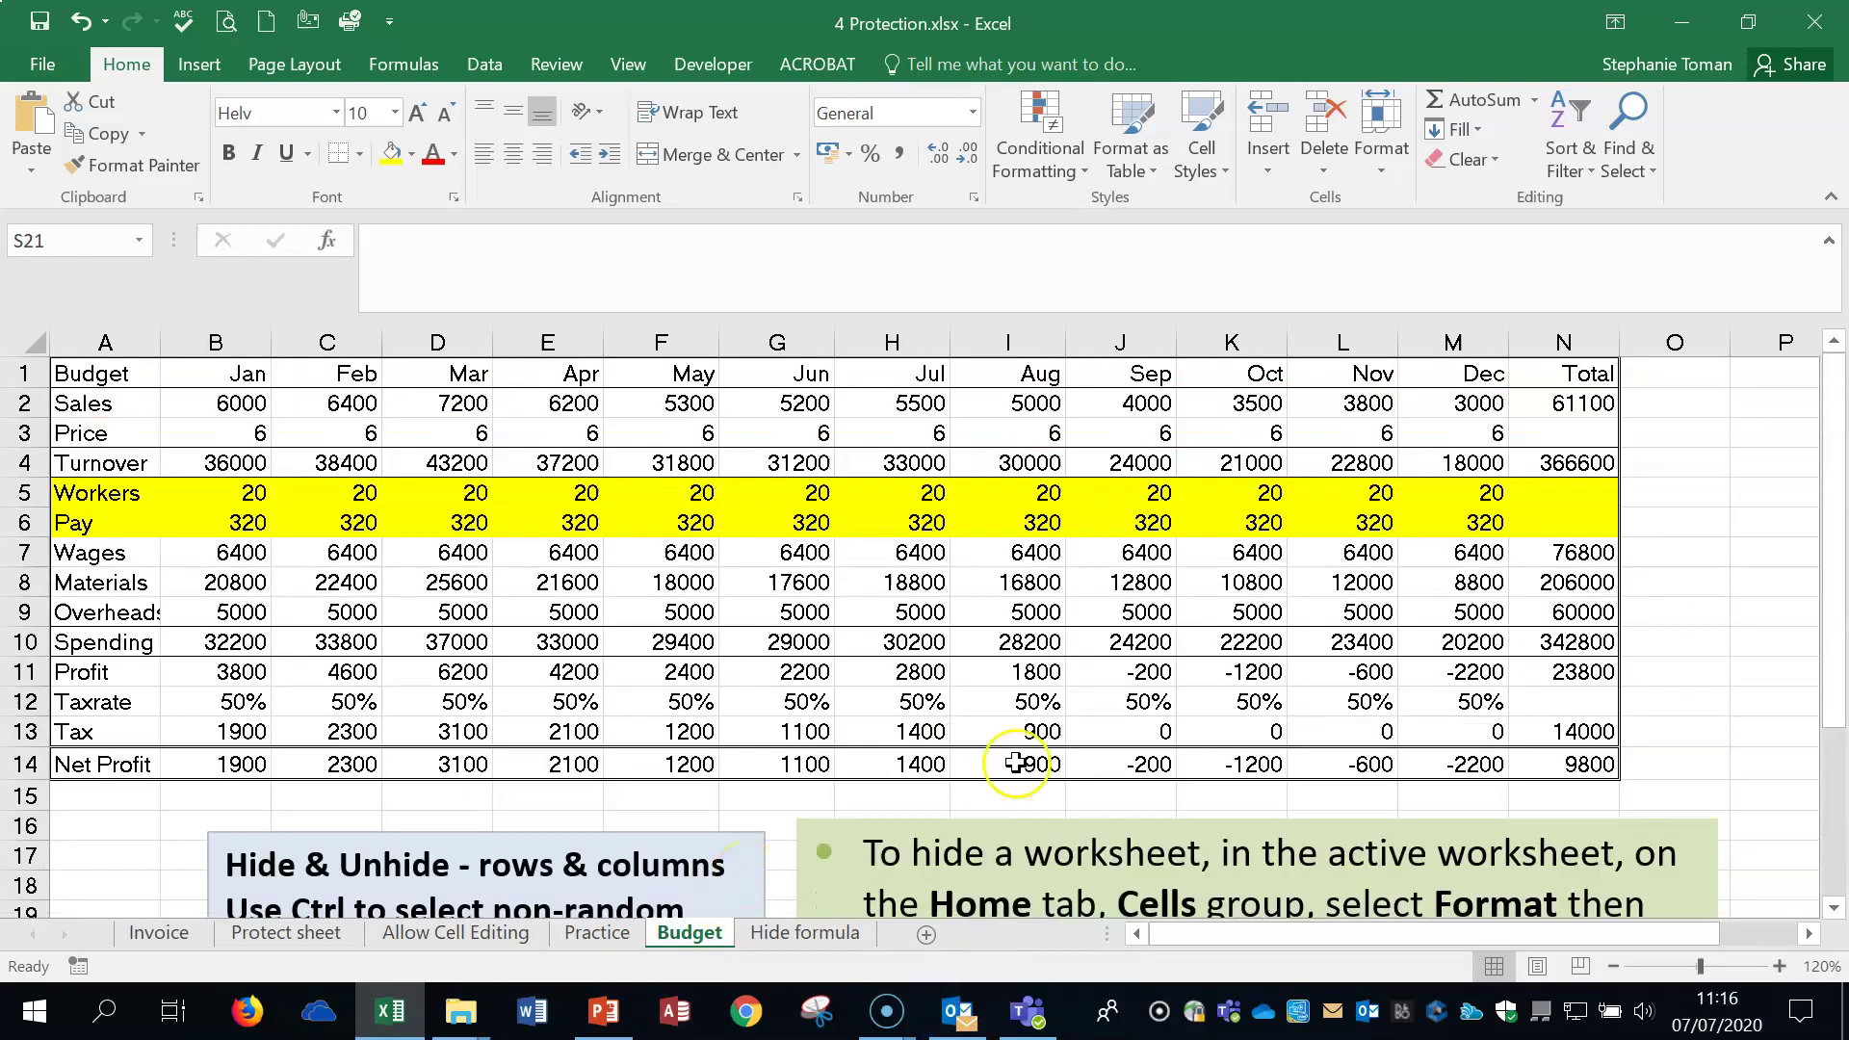
pyautogui.moveTo(23, 492); pyautogui.dragTo(25, 520)
pyautogui.rightClick(37, 499)
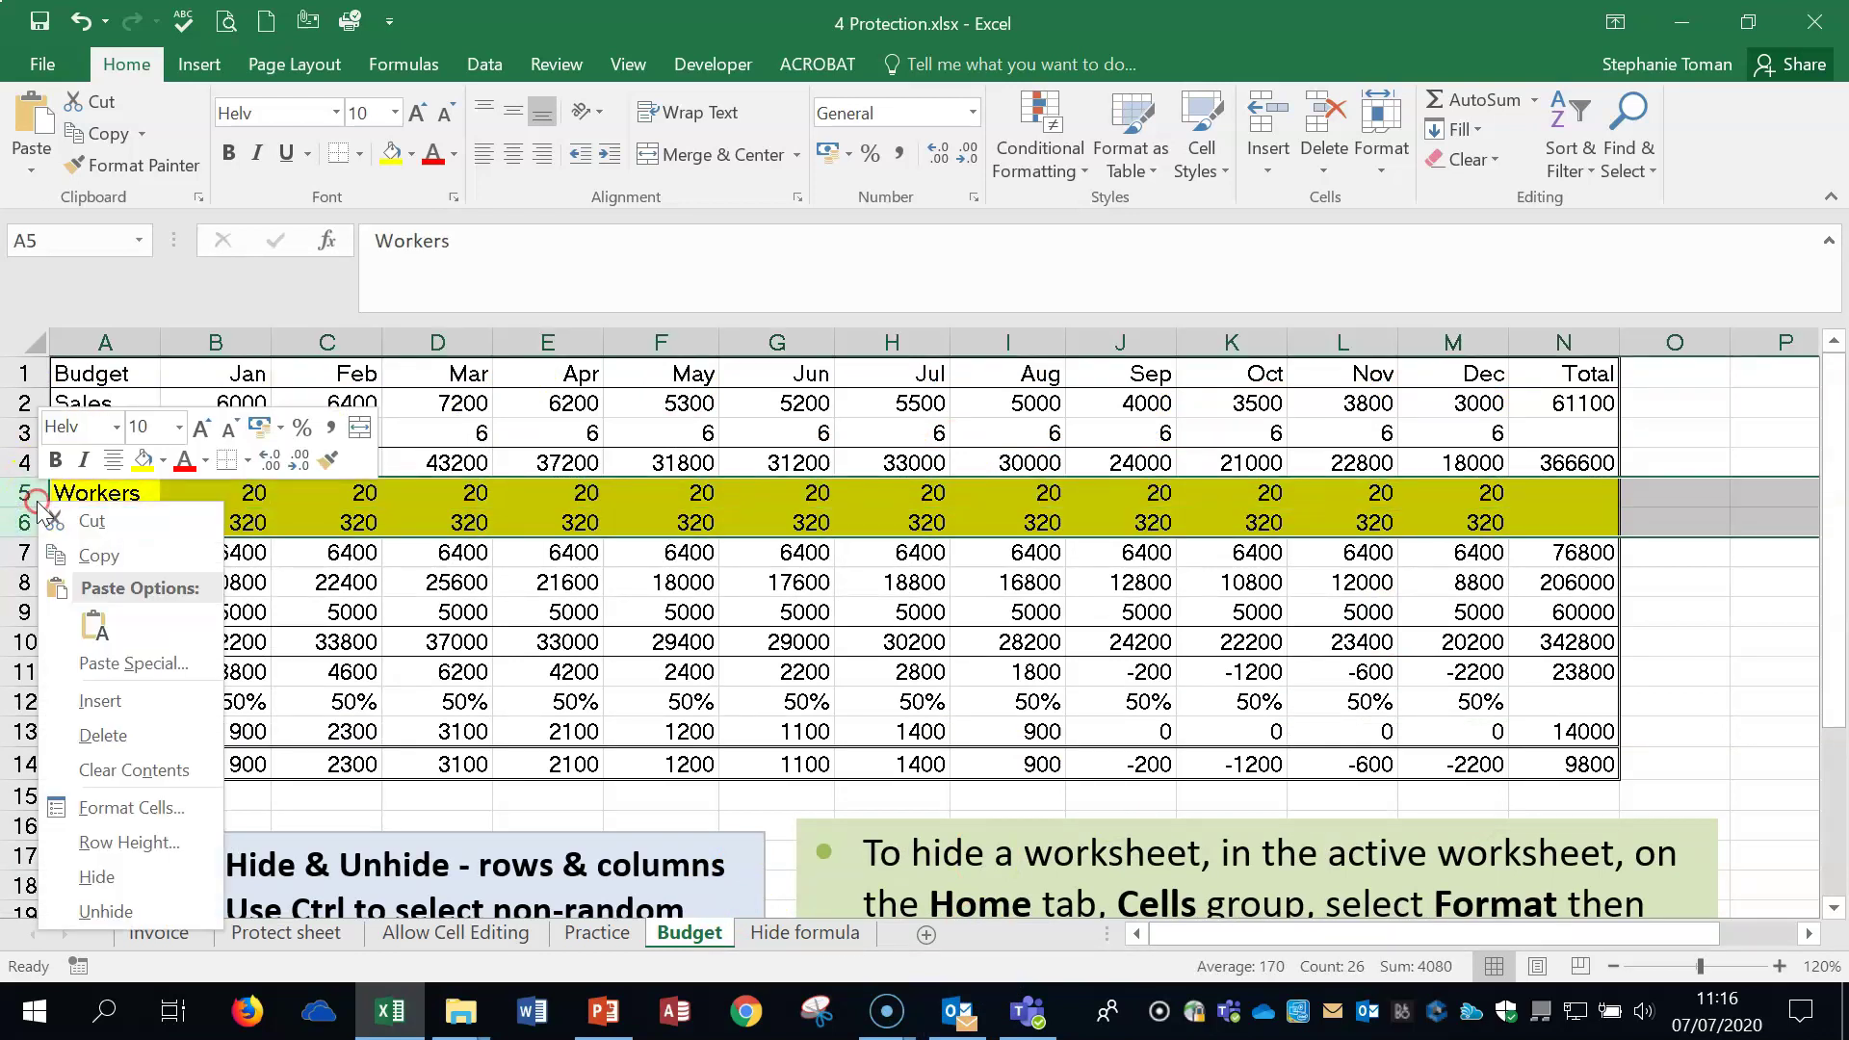
pyautogui.click(140, 878)
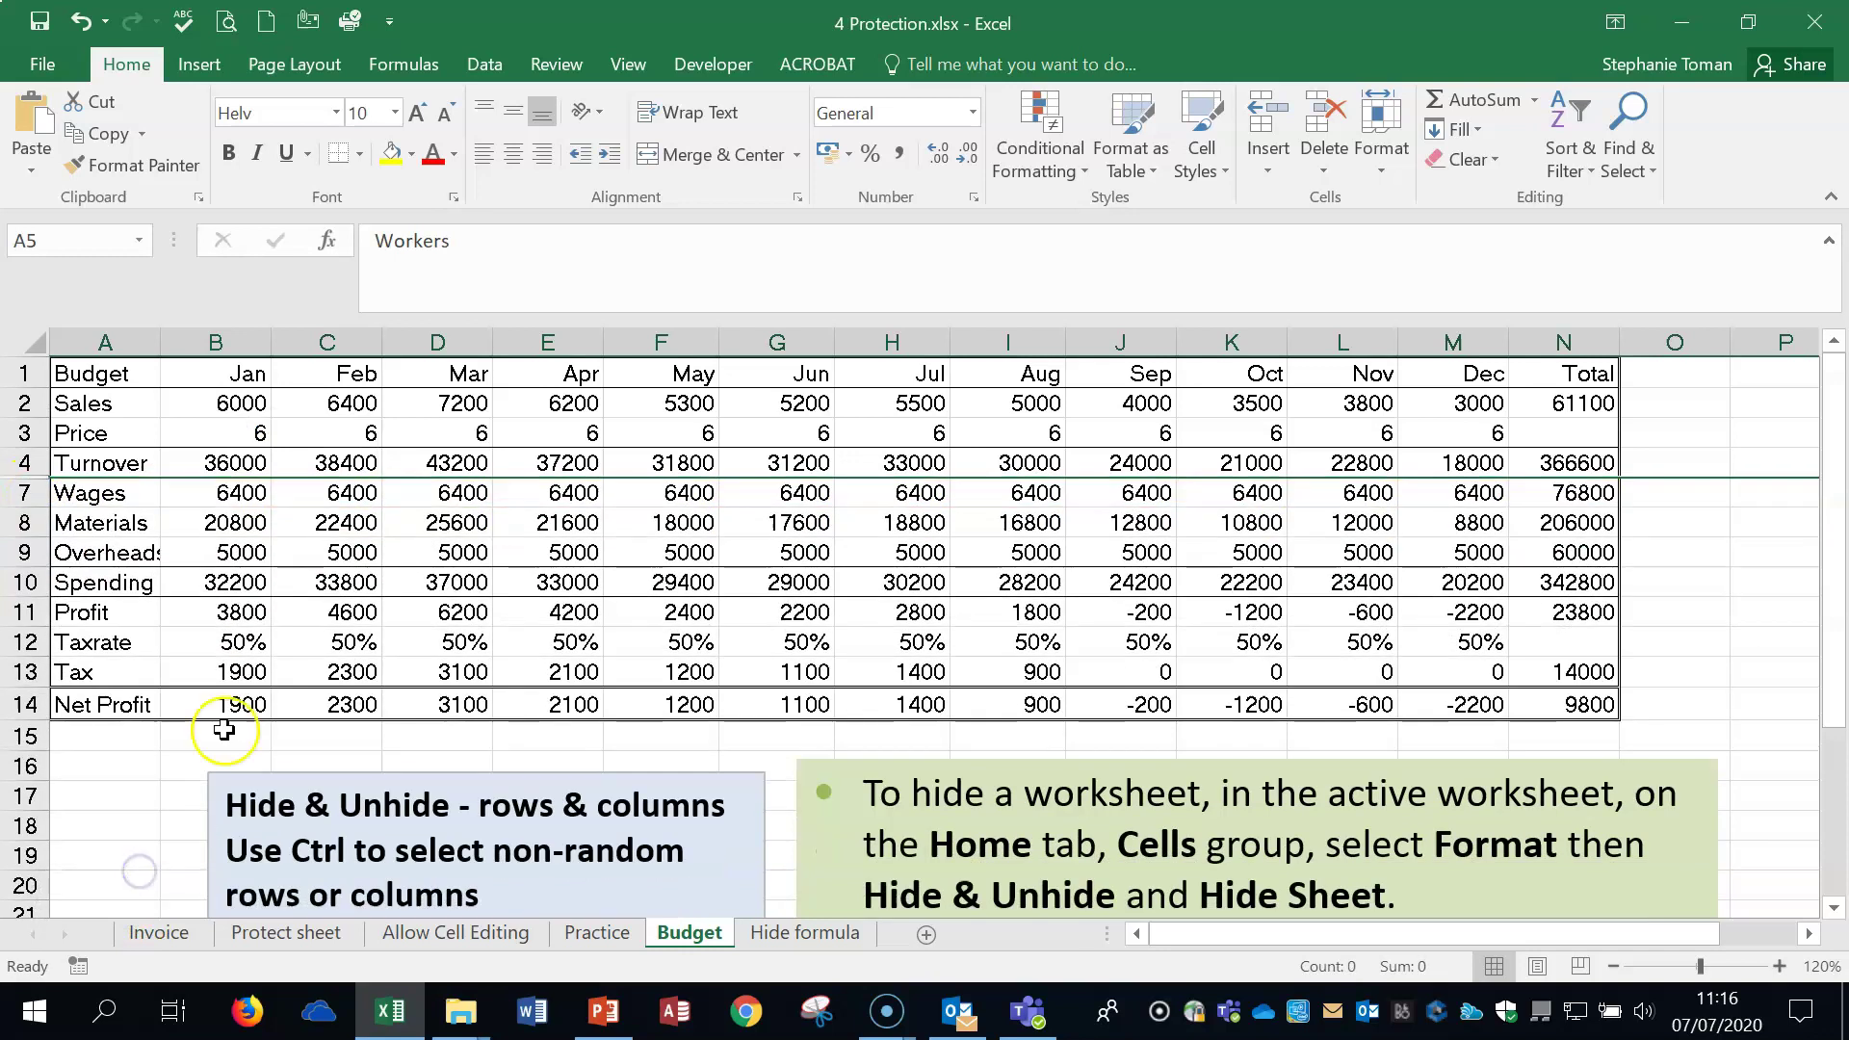
pyautogui.doubleClick(41, 477)
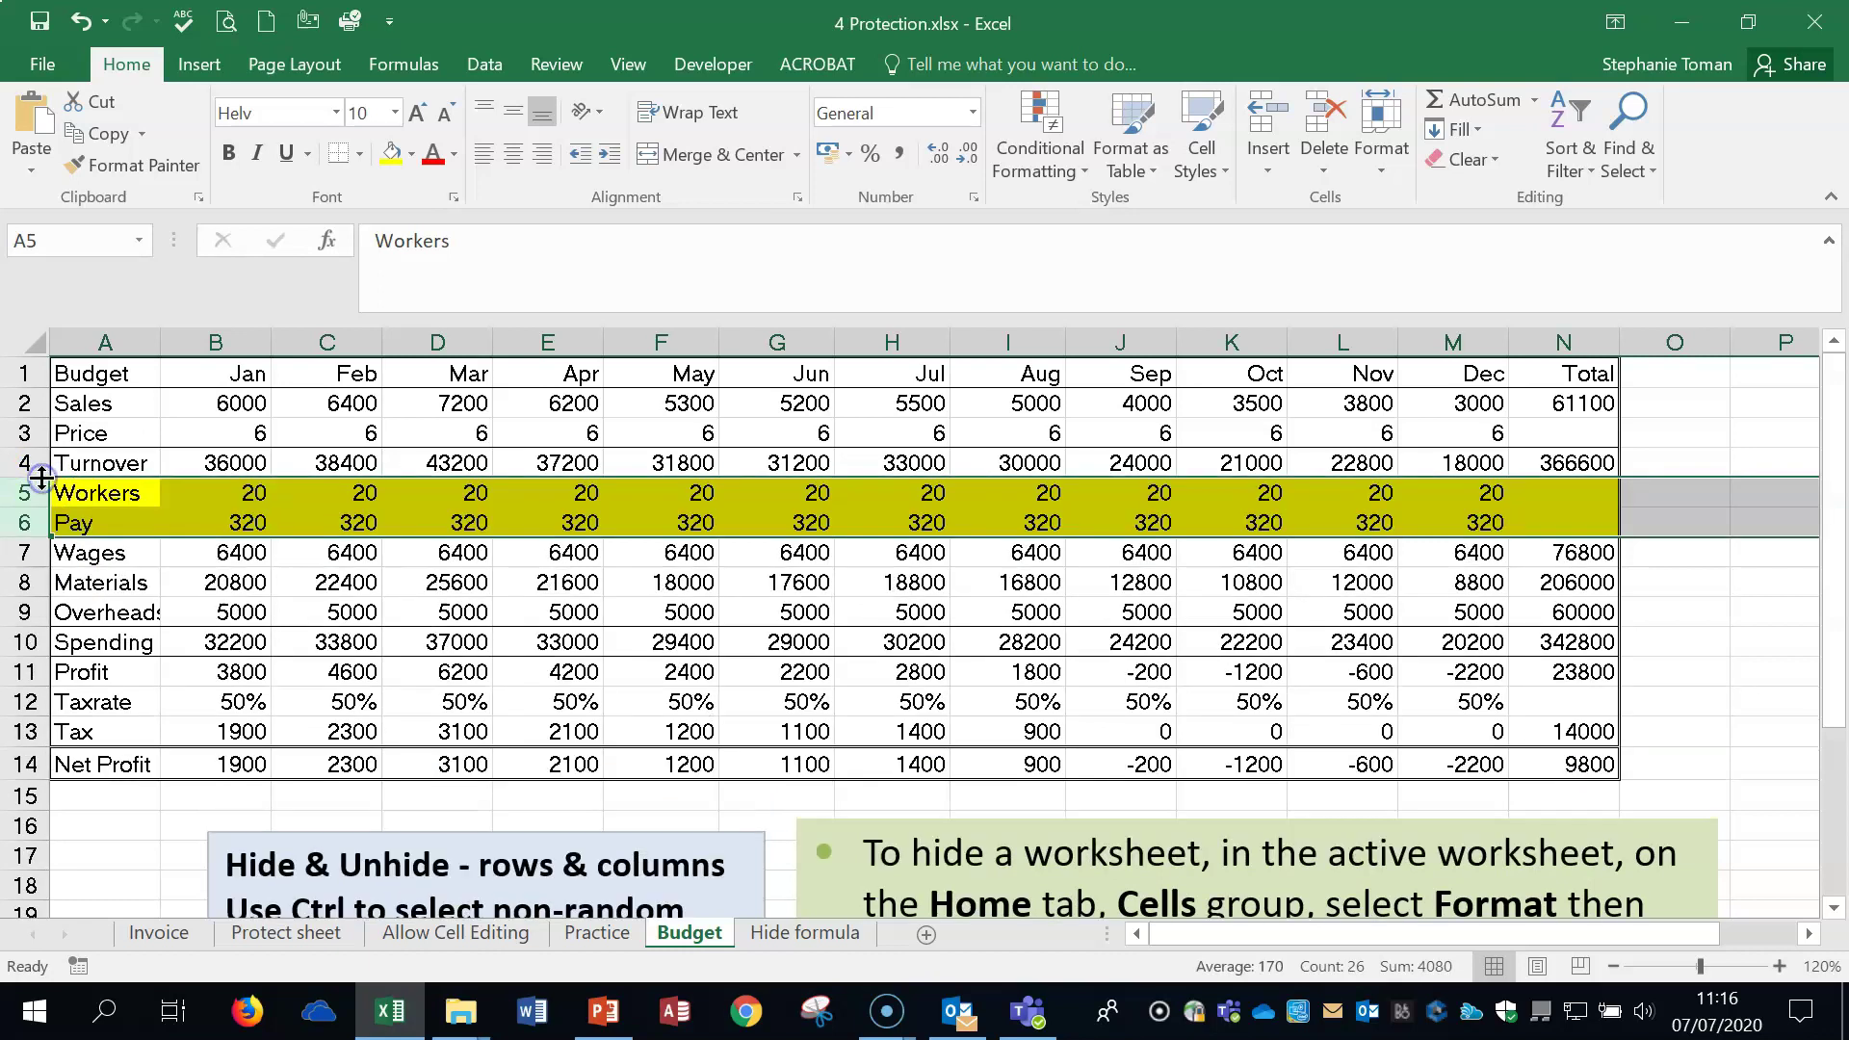
# Hide the non-adjacent rows 5, 6, 12 and 13 of the Budget worksheet together.
pyautogui.moveTo(24, 702); pyautogui.dragTo(26, 732)
pyautogui.moveTo(32, 714); pyautogui.dragTo(29, 720)
pyautogui.moveTo(24, 493); pyautogui.dragTo(24, 522)
pyautogui.rightClick(24, 523)
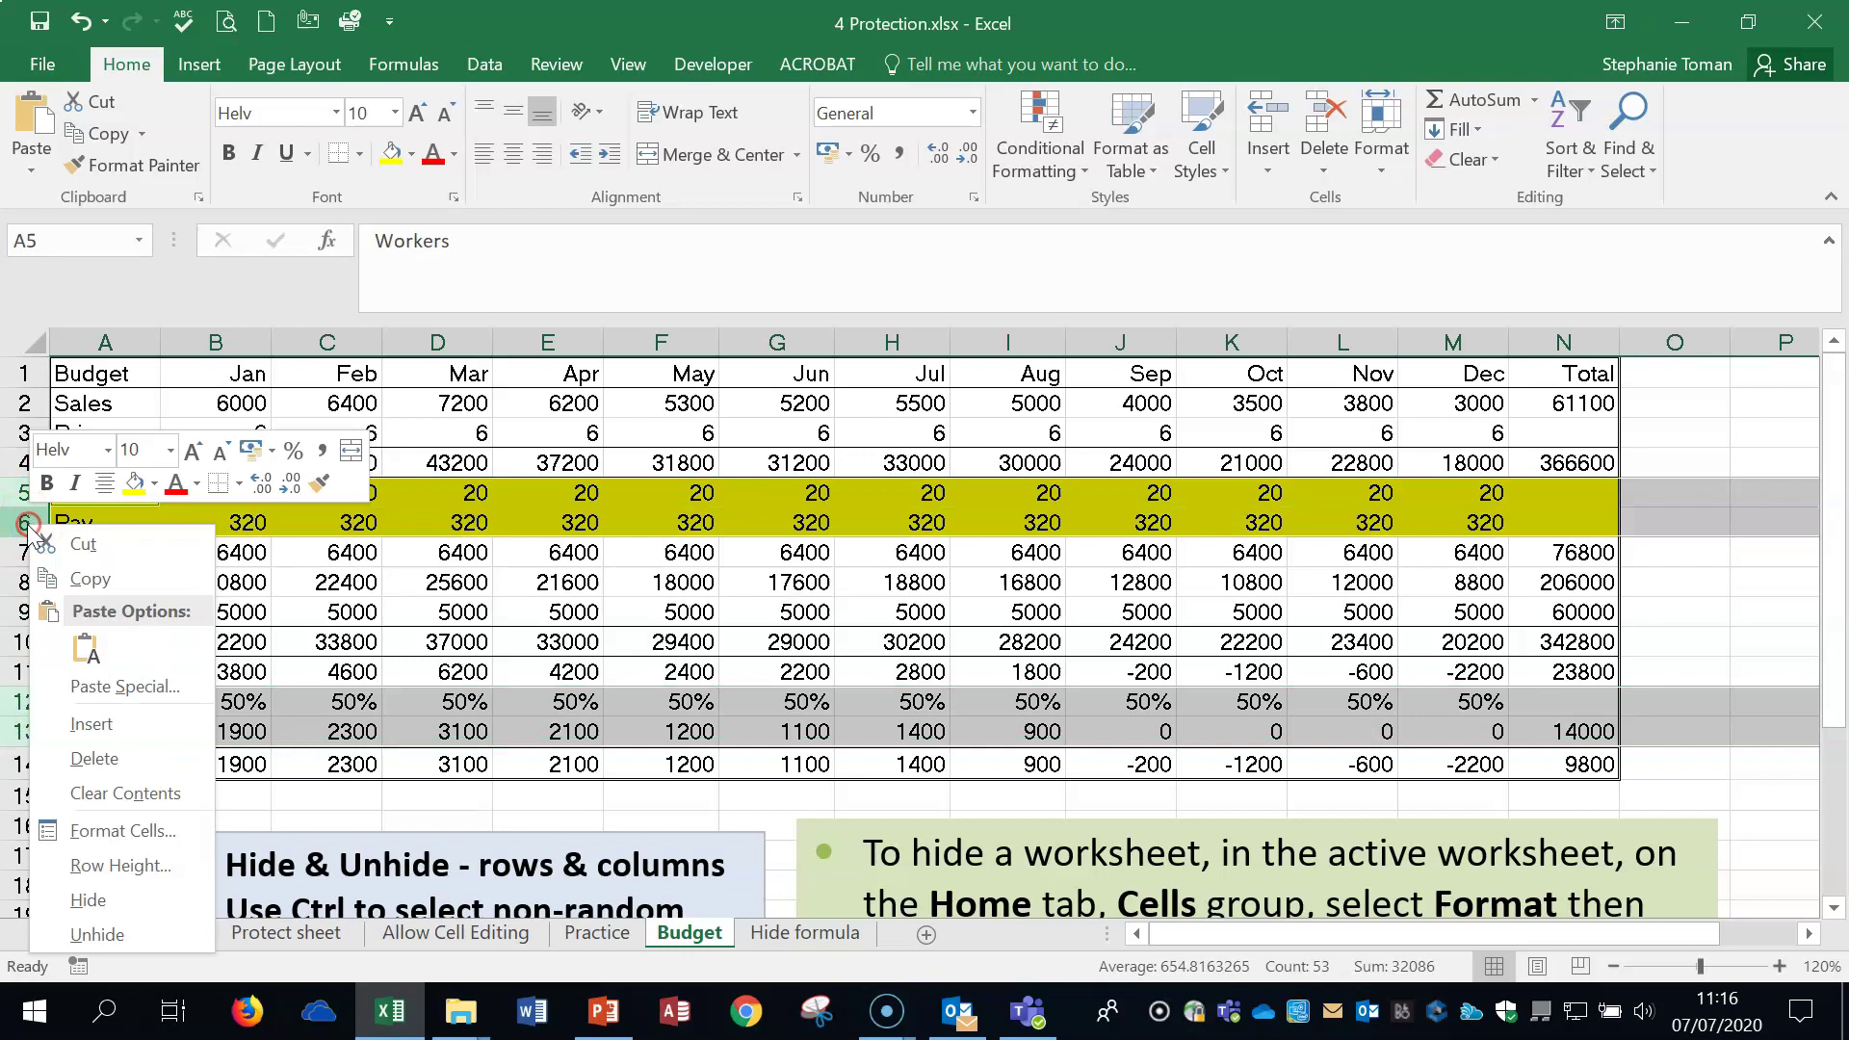
pyautogui.click(122, 908)
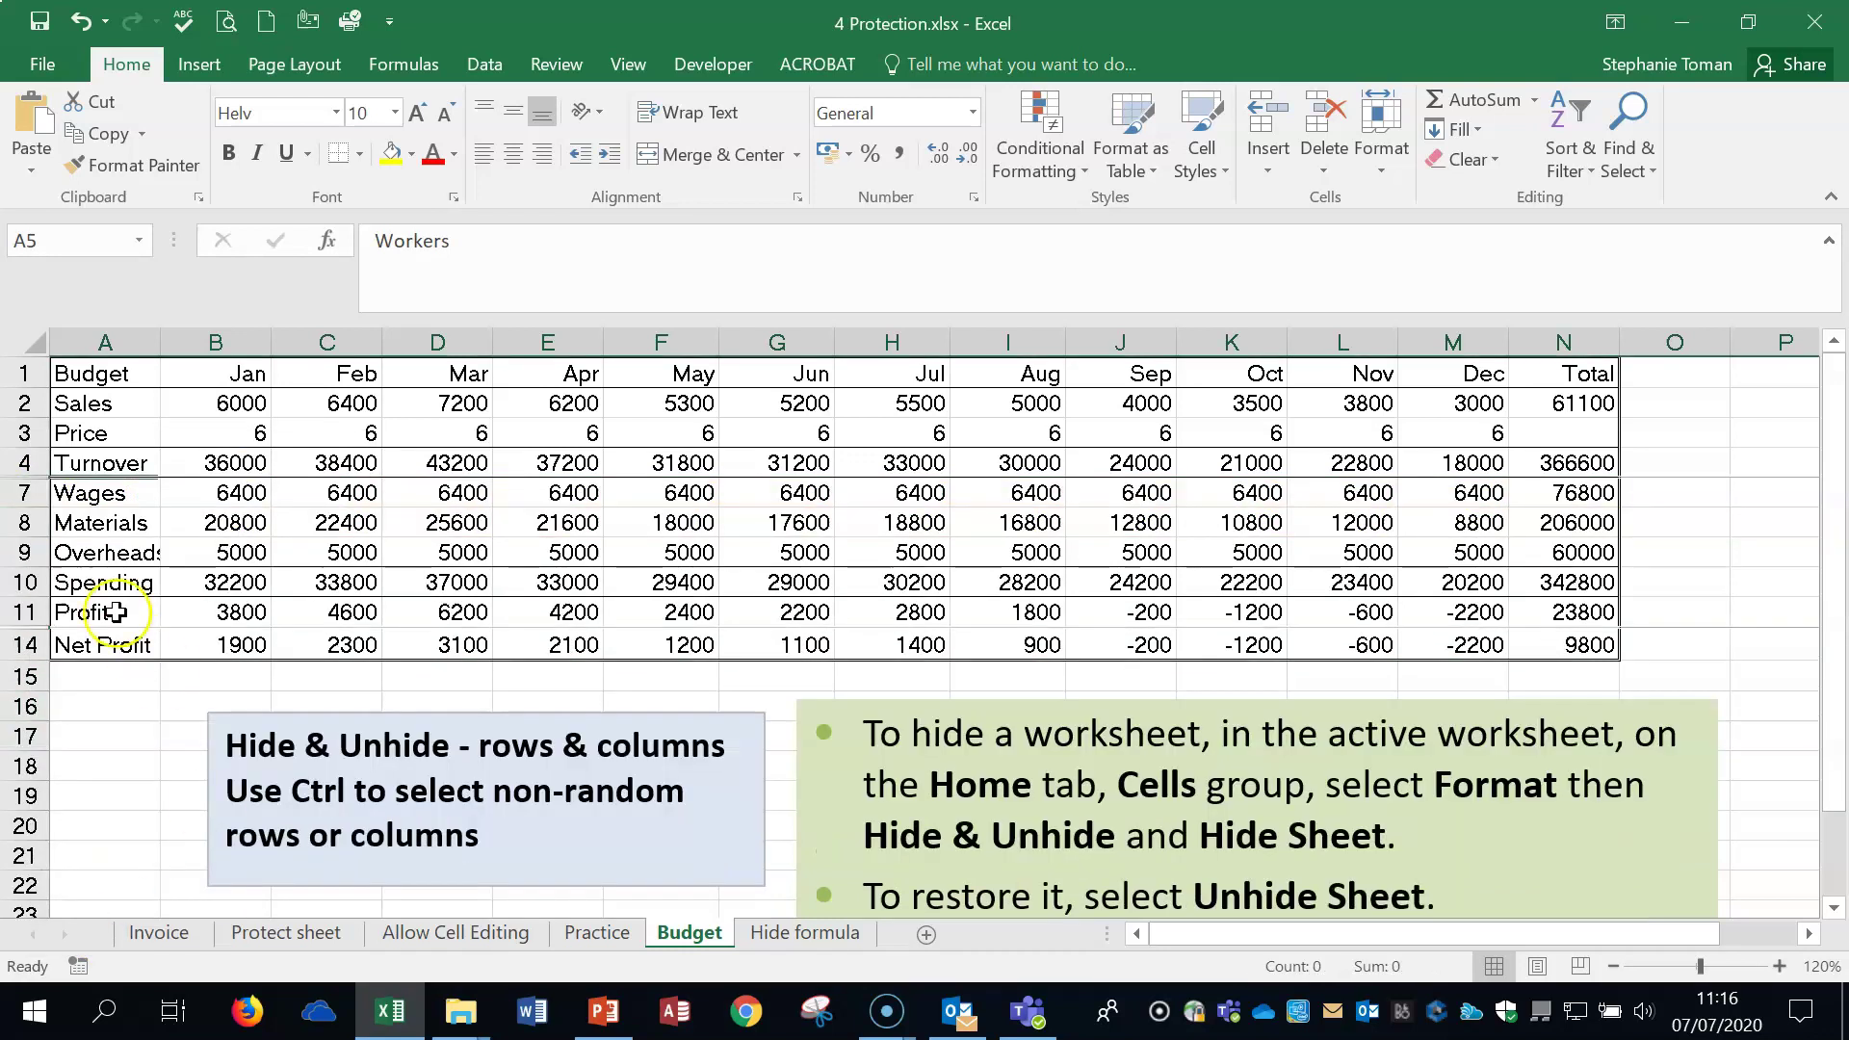
# Unhide rows 5, 6, 12 and 13 together by selecting the row pairs 4 and 7, and 11 and 14, around them.
pyautogui.moveTo(24, 463); pyautogui.dragTo(24, 493)
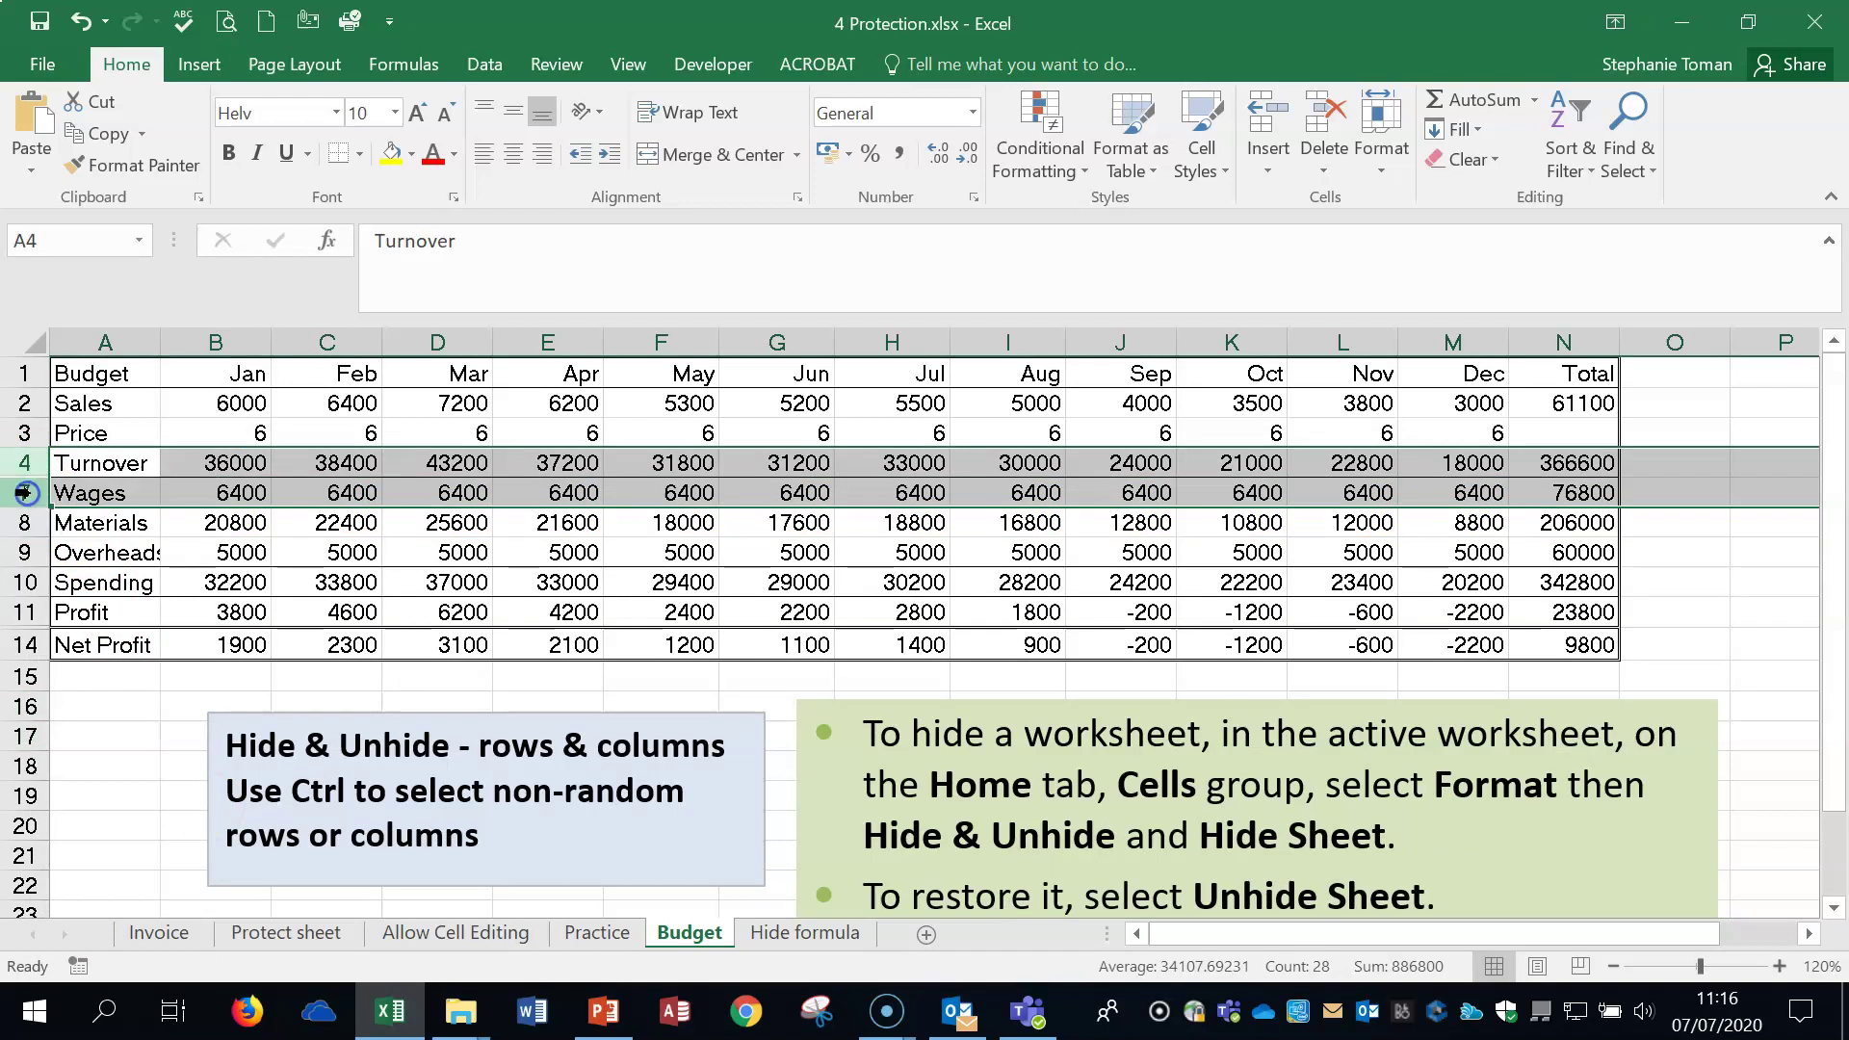
pyautogui.moveTo(24, 612); pyautogui.dragTo(23, 644)
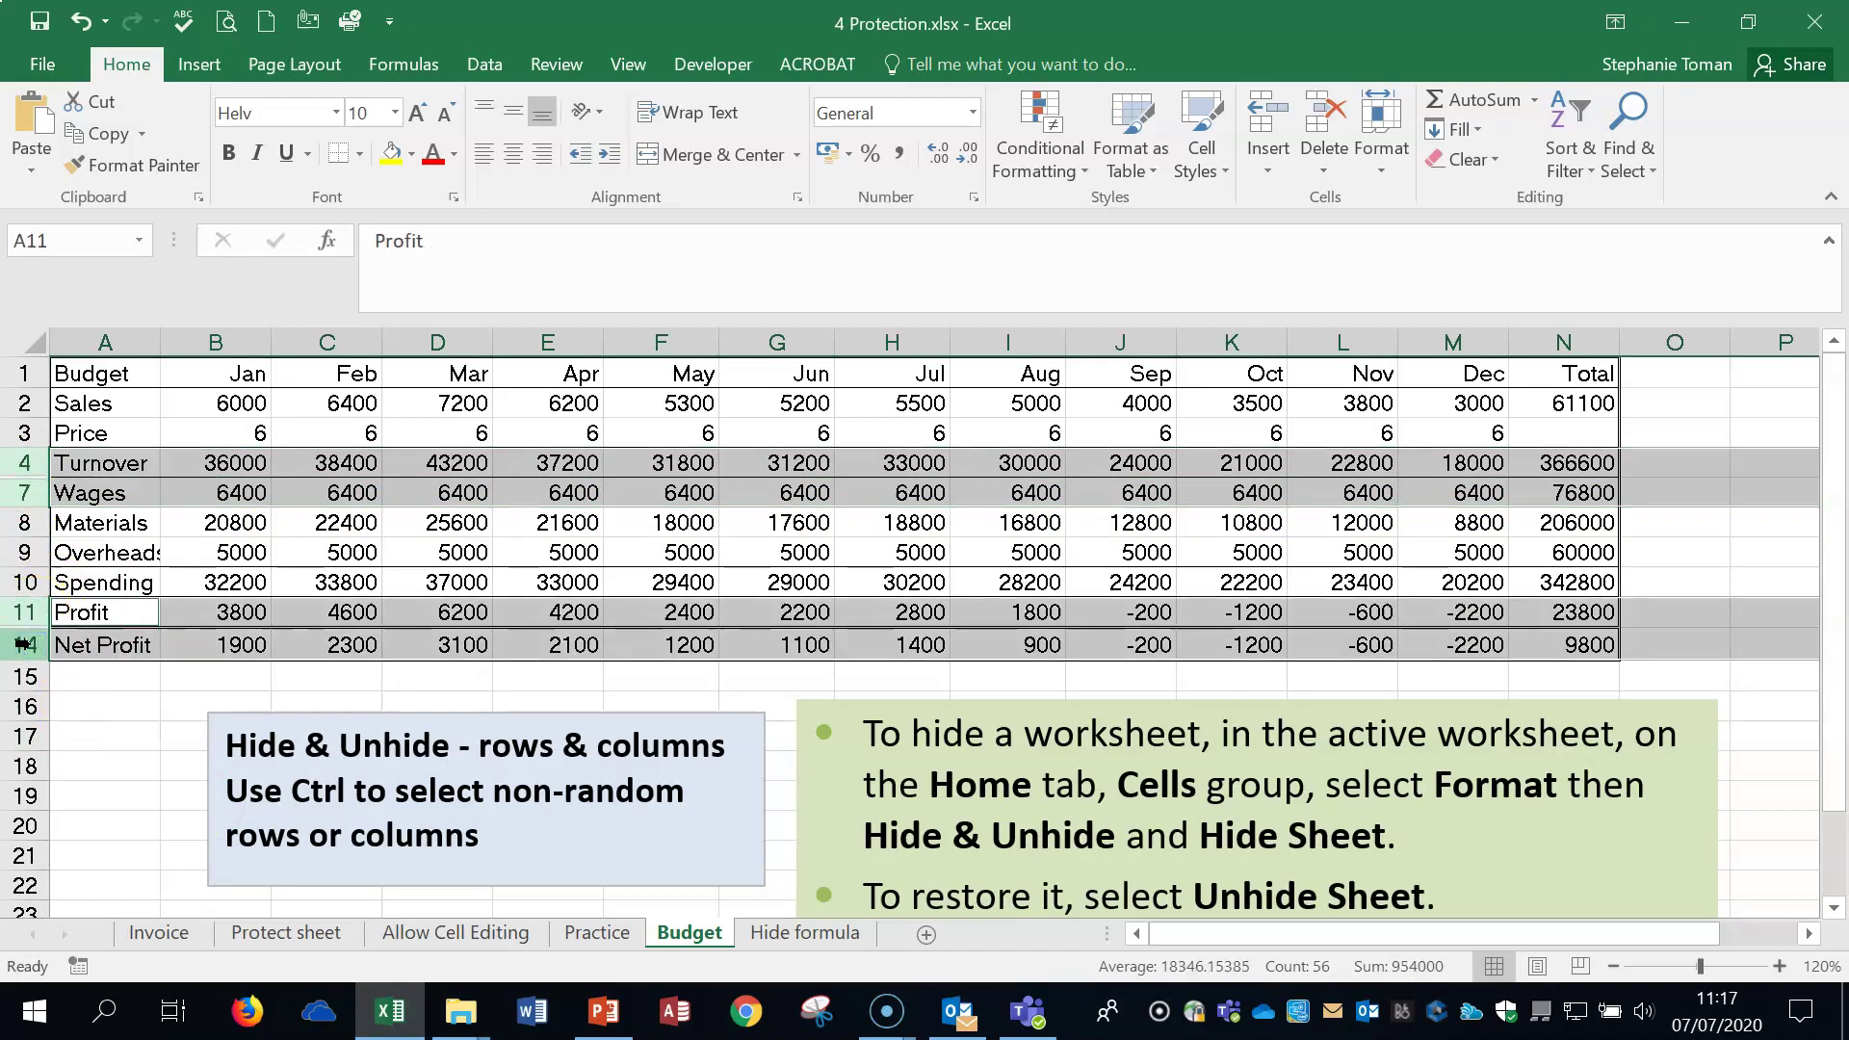
pyautogui.rightClick(23, 643)
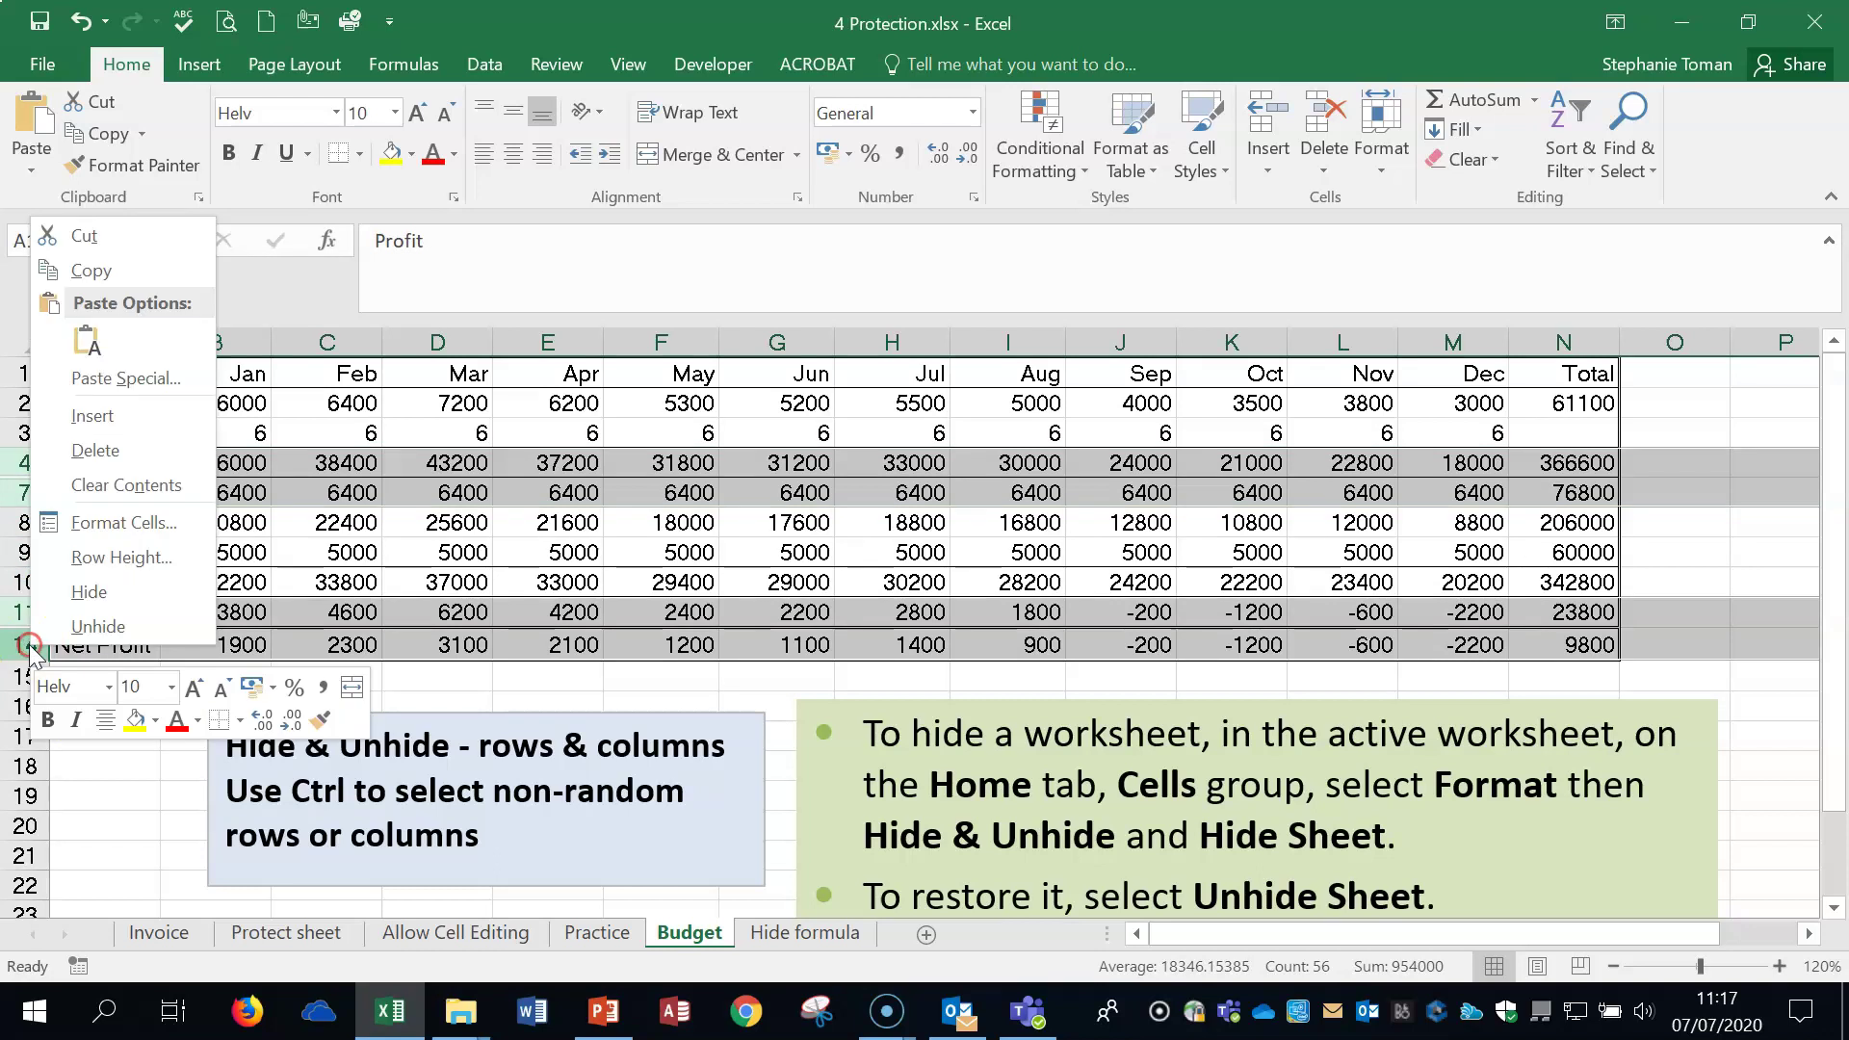
pyautogui.click(99, 627)
pyautogui.click(414, 554)
pyautogui.click(1182, 558)
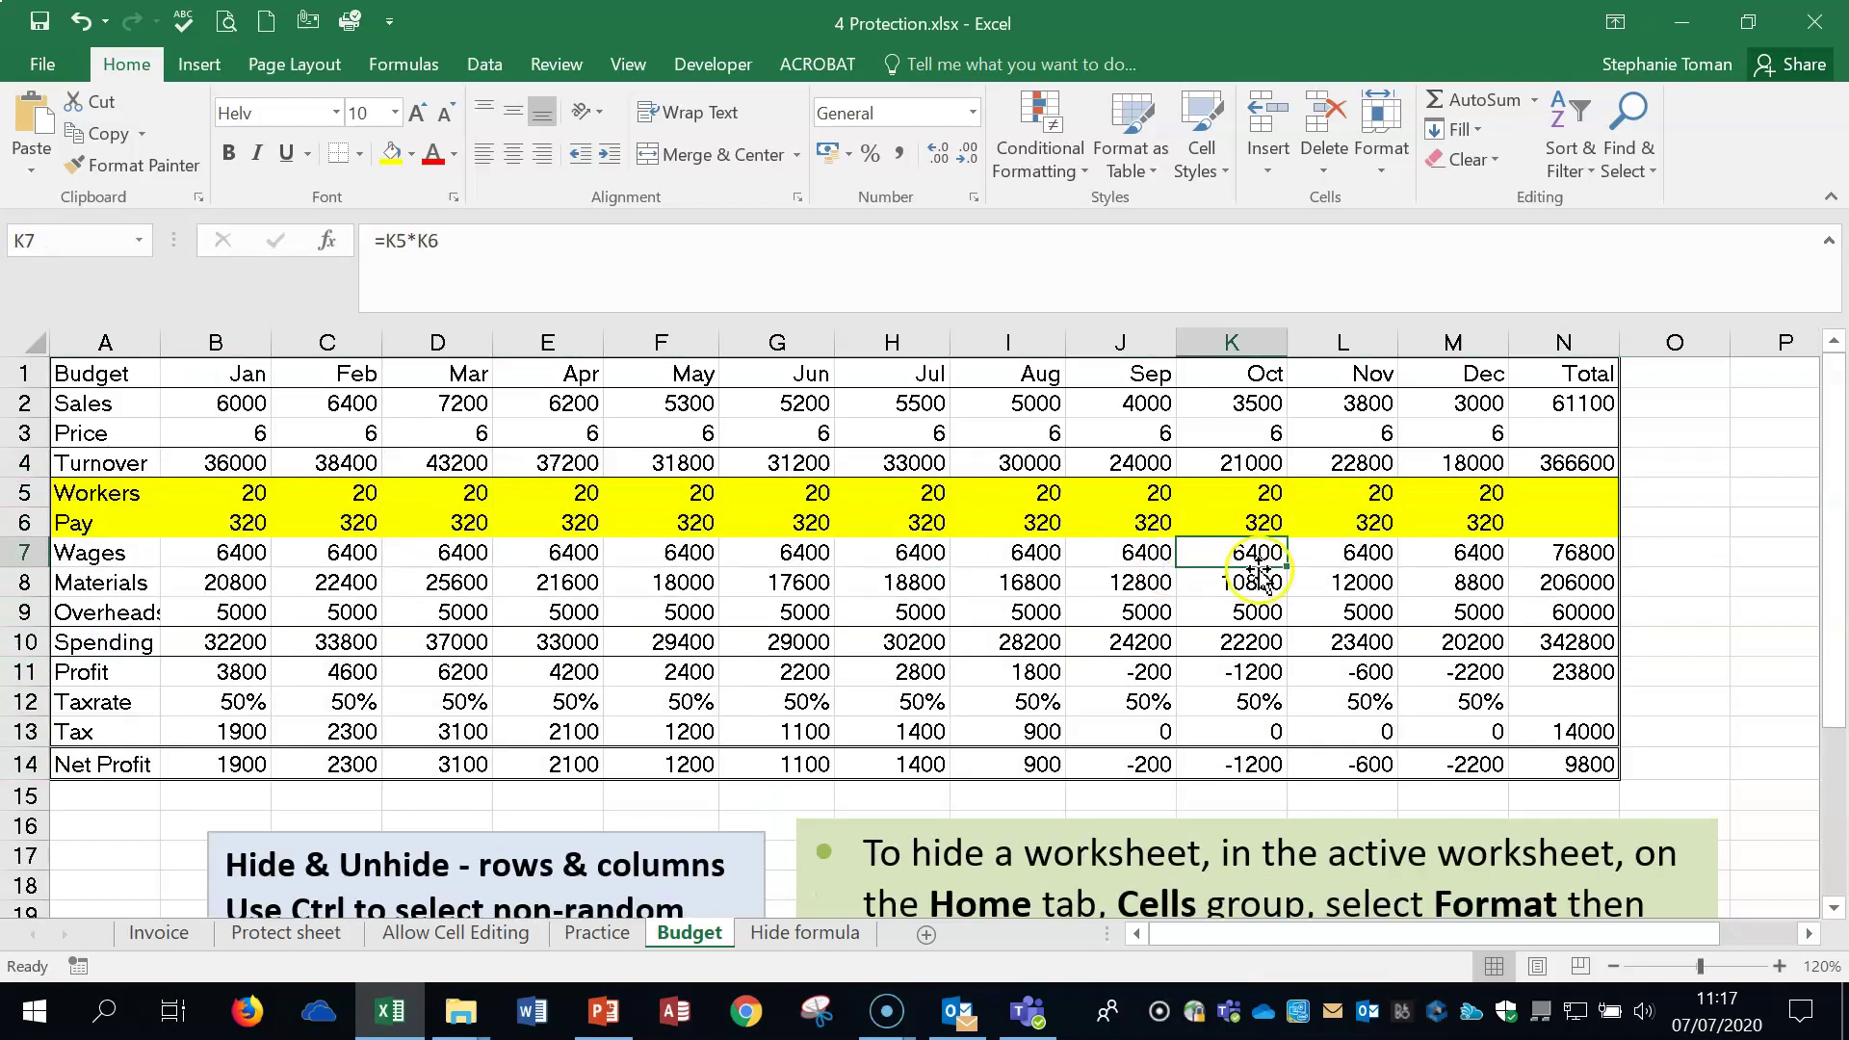
pyautogui.scroll(-2, 1247, 616)
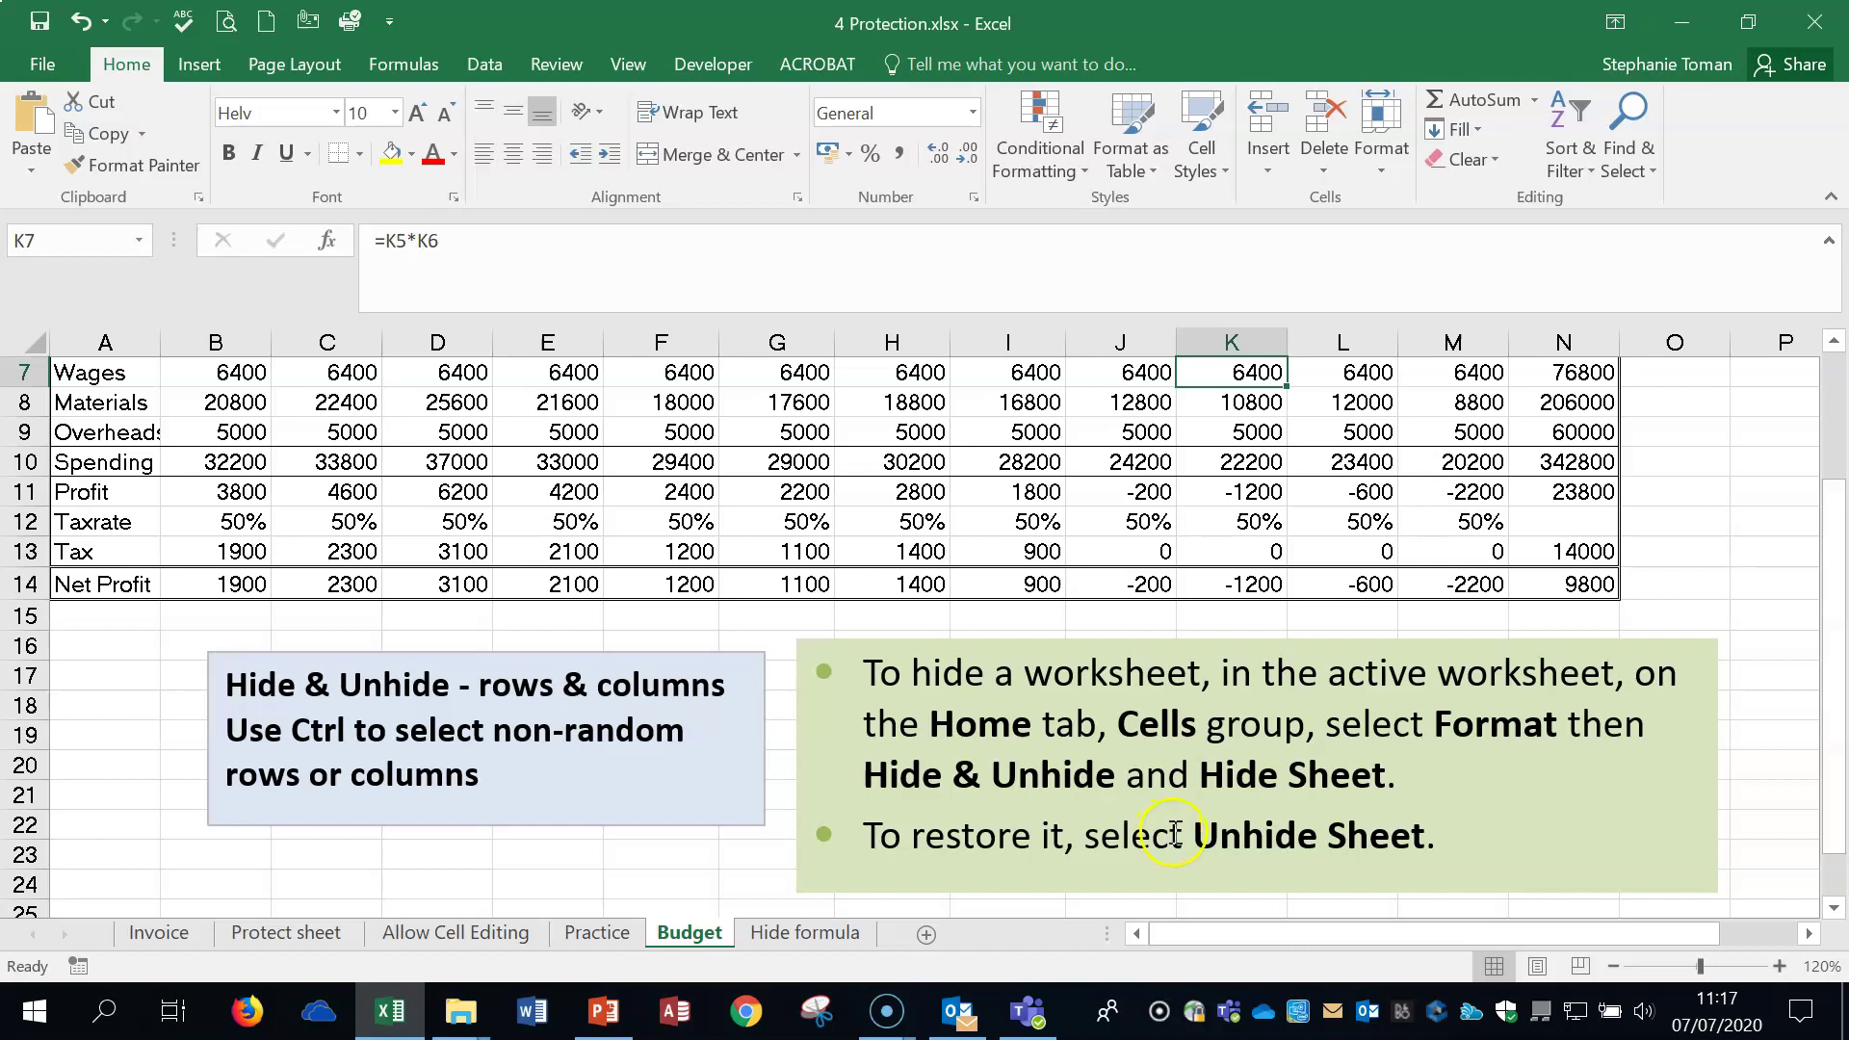
pyautogui.click(321, 722)
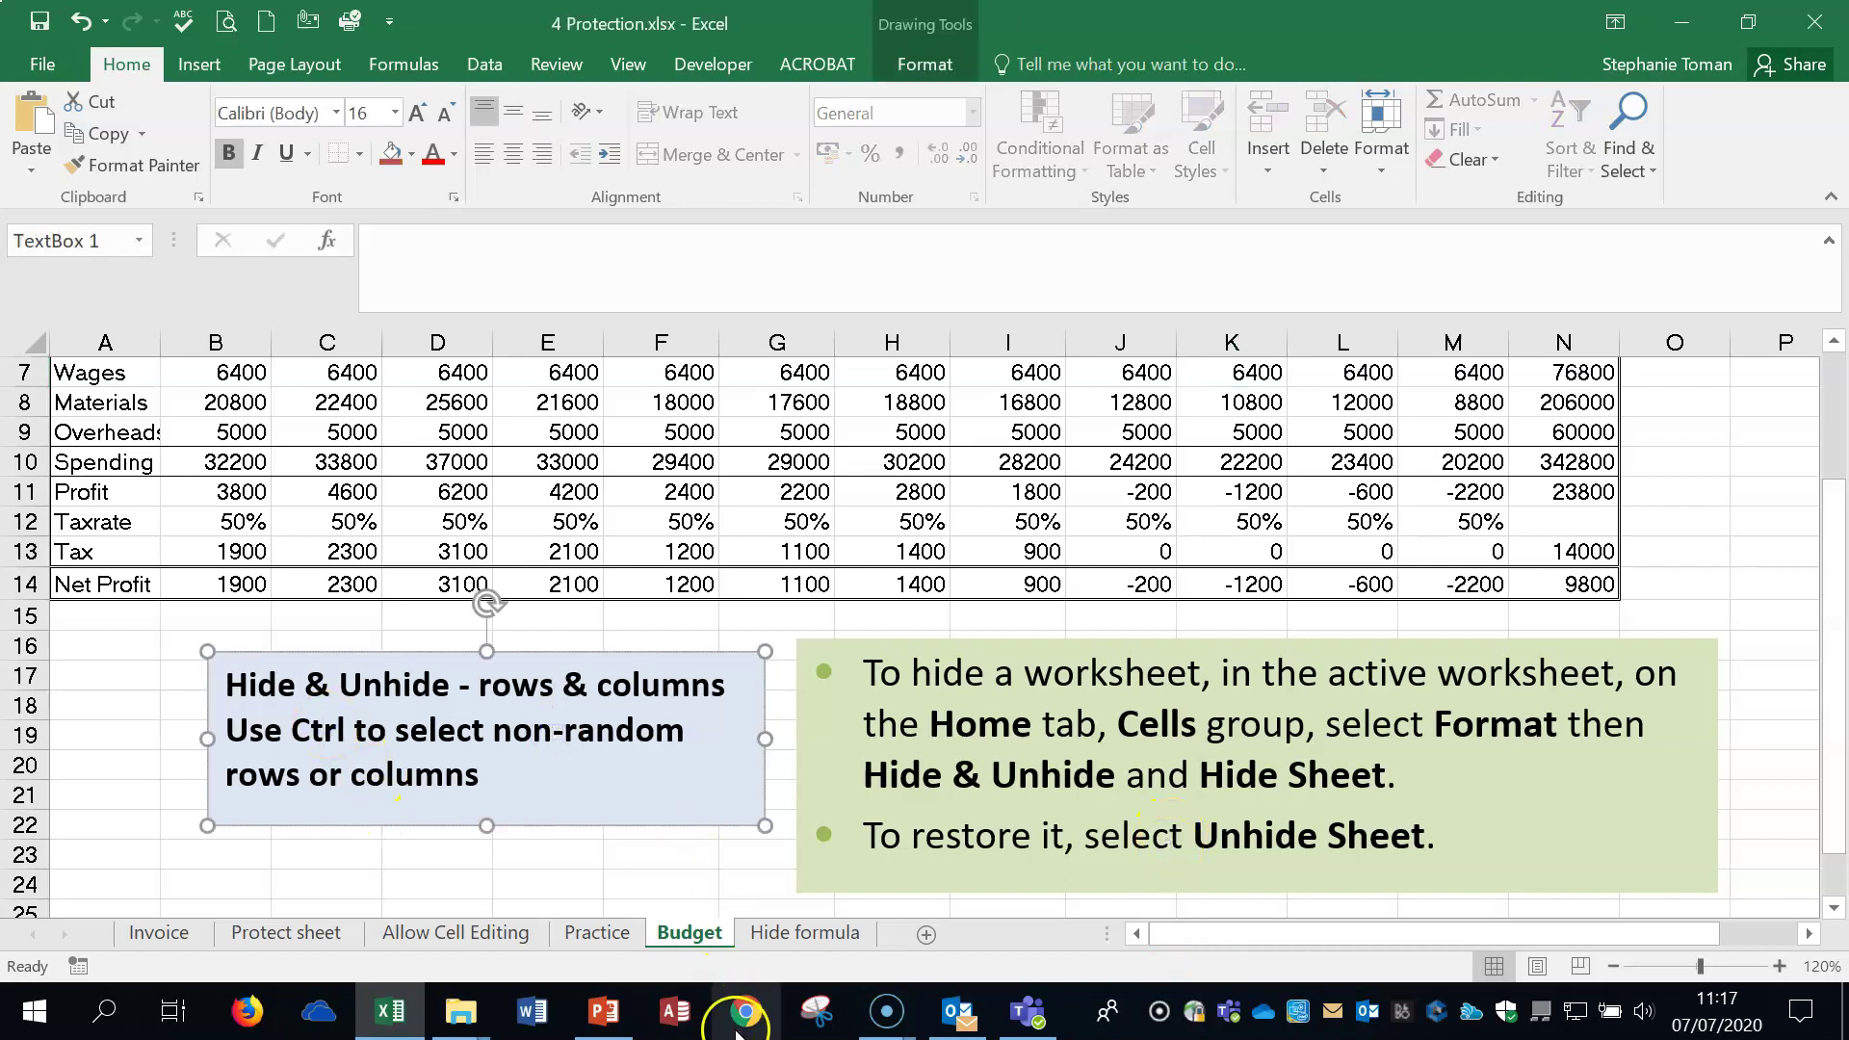
# Switch to the Hide formula worksheet and set its zoom to 120%.
pyautogui.click(813, 930)
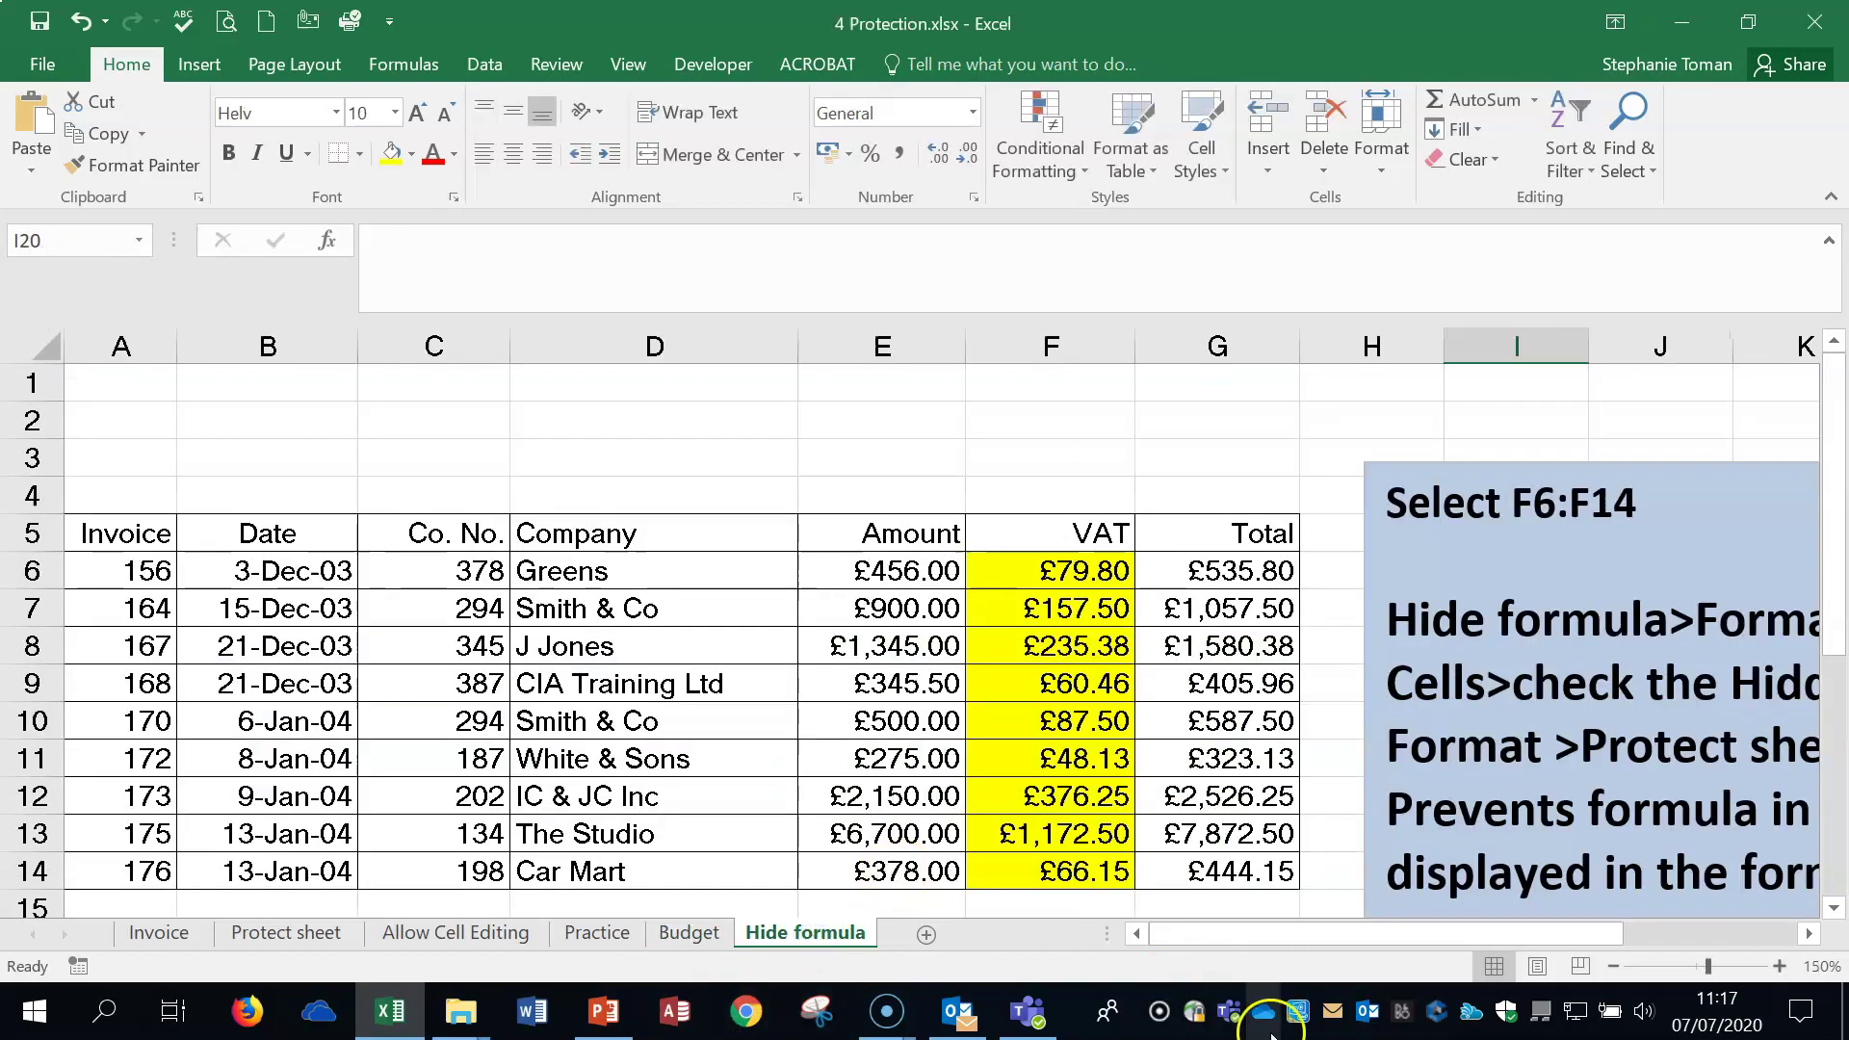
pyautogui.click(1614, 965)
pyautogui.click(1613, 966)
pyautogui.click(1614, 966)
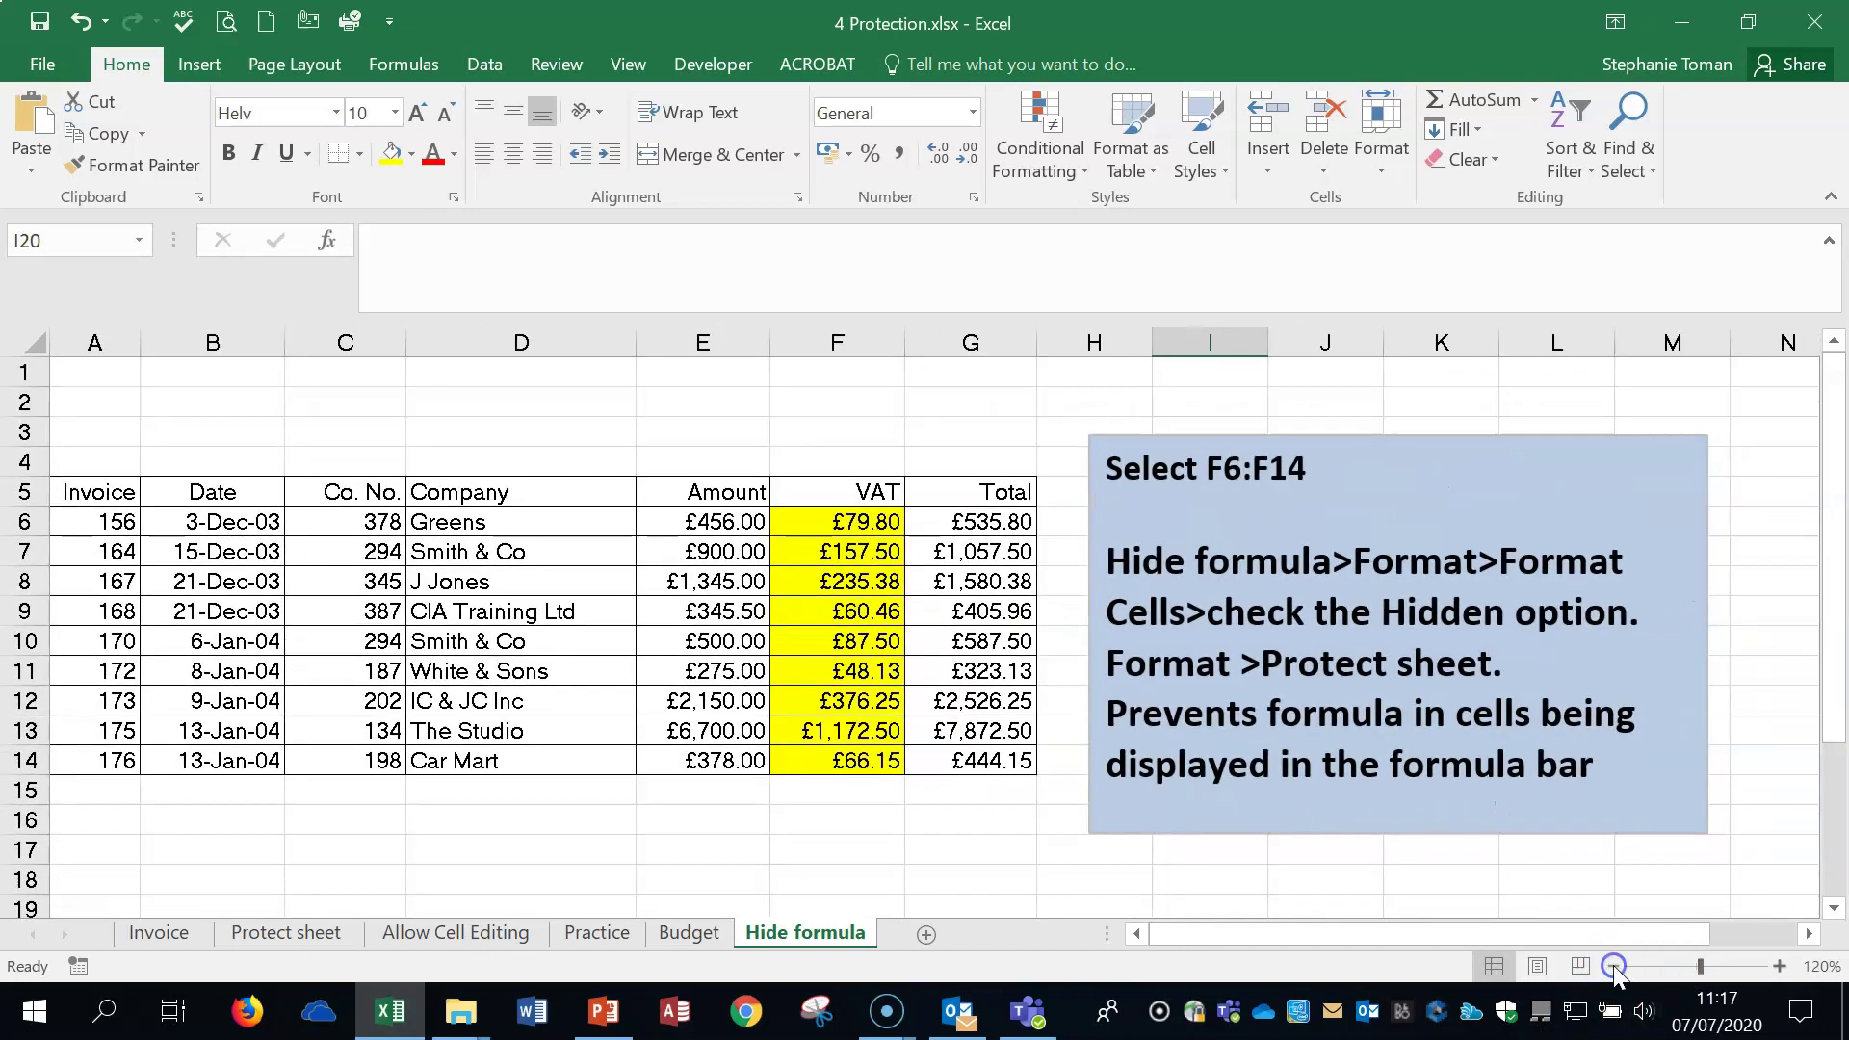
# Examine the formulas behind the VAT cells F6:F14 one by one.
pyautogui.click(864, 521)
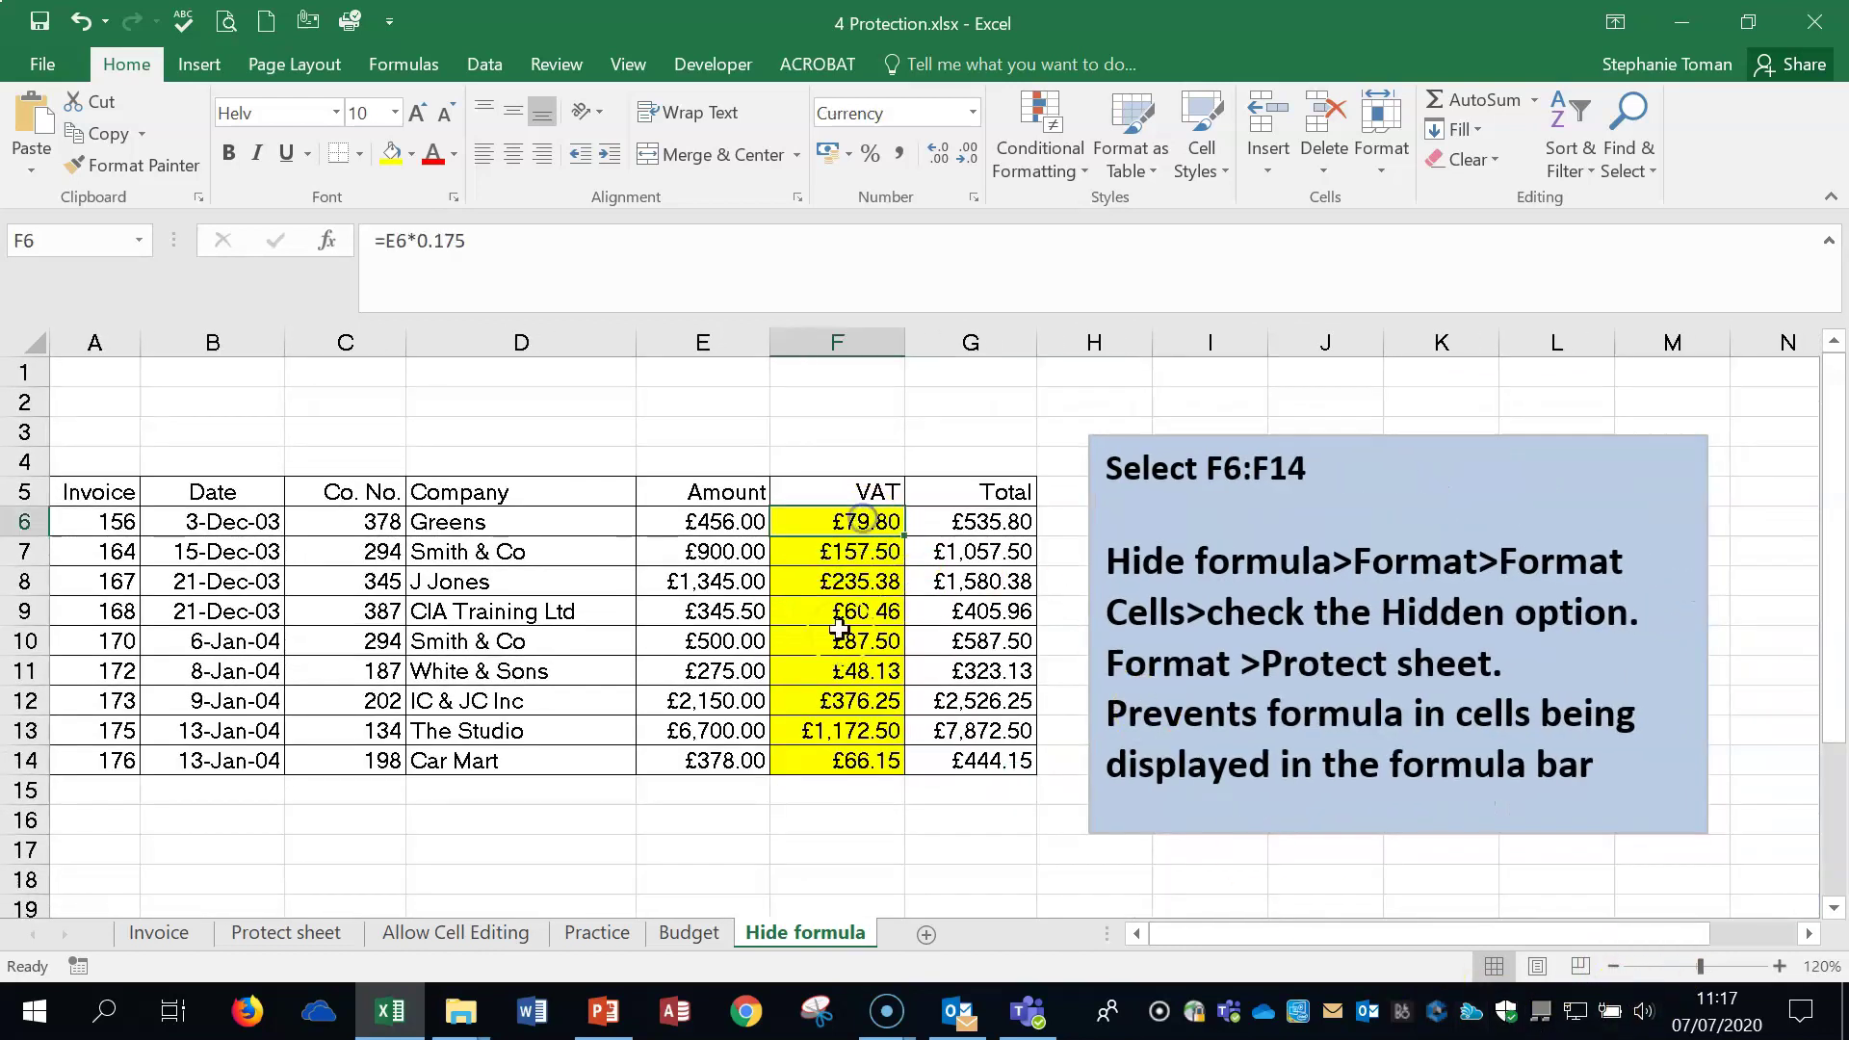
pyautogui.click(842, 551)
pyautogui.click(837, 579)
pyautogui.click(828, 621)
pyautogui.click(834, 671)
pyautogui.click(835, 721)
pyautogui.click(835, 678)
pyautogui.moveTo(837, 610); pyautogui.dragTo(839, 585)
pyautogui.click(842, 546)
pyautogui.click(841, 520)
pyautogui.click(837, 581)
pyautogui.click(841, 521)
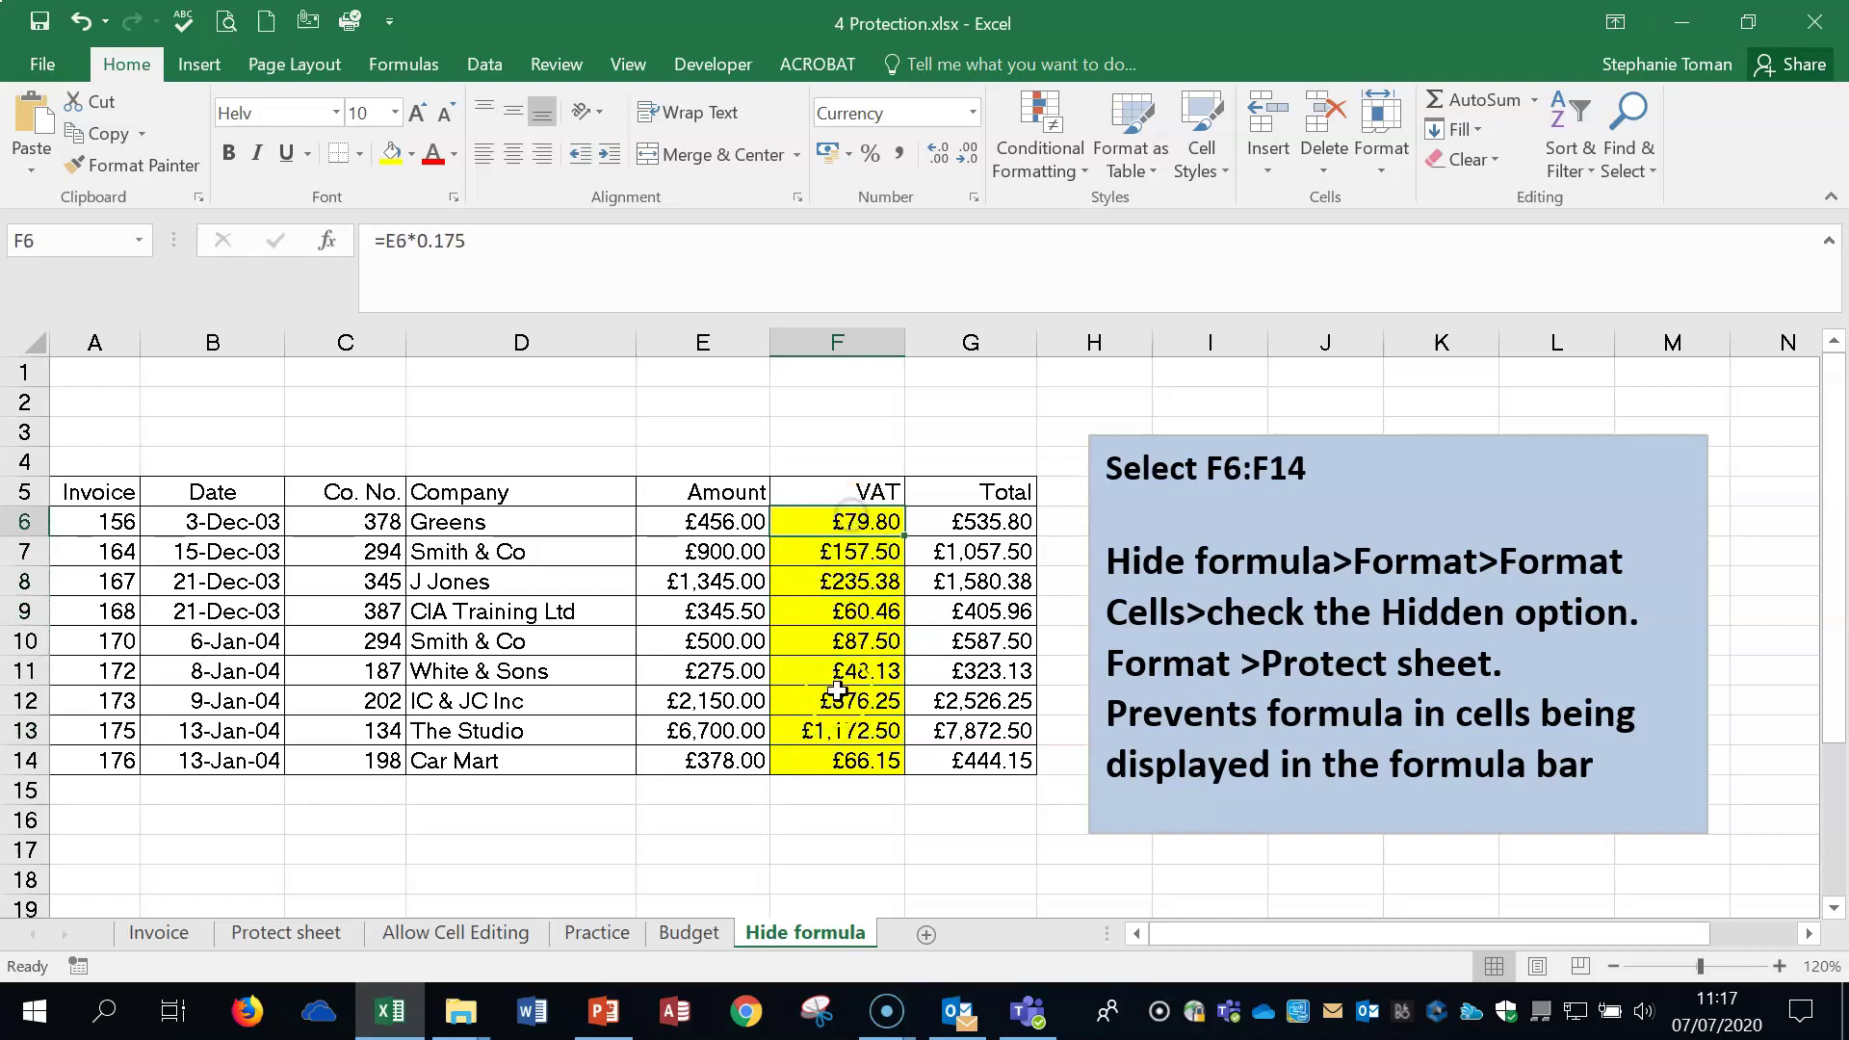
pyautogui.click(961, 853)
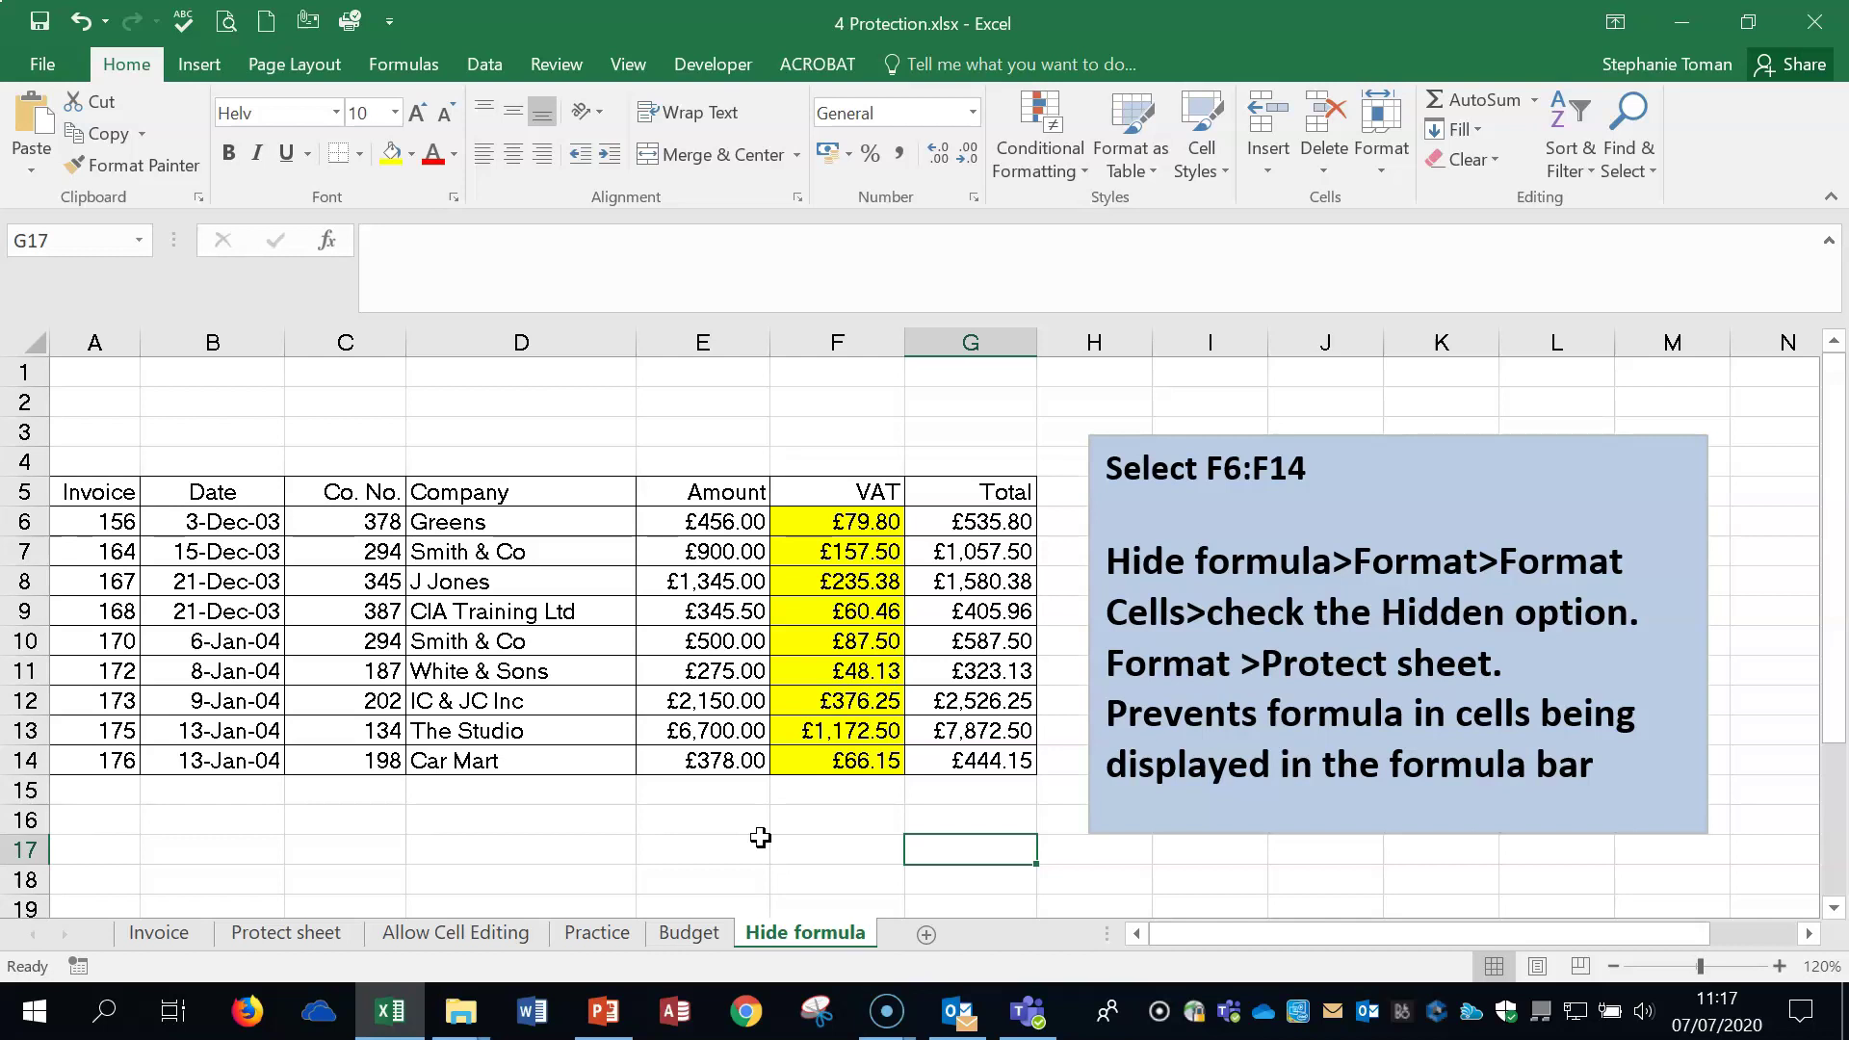
# Display the formulas in the cells of the whole worksheet and return to the values, twice.
pyautogui.hotkey('ctrl', '`')
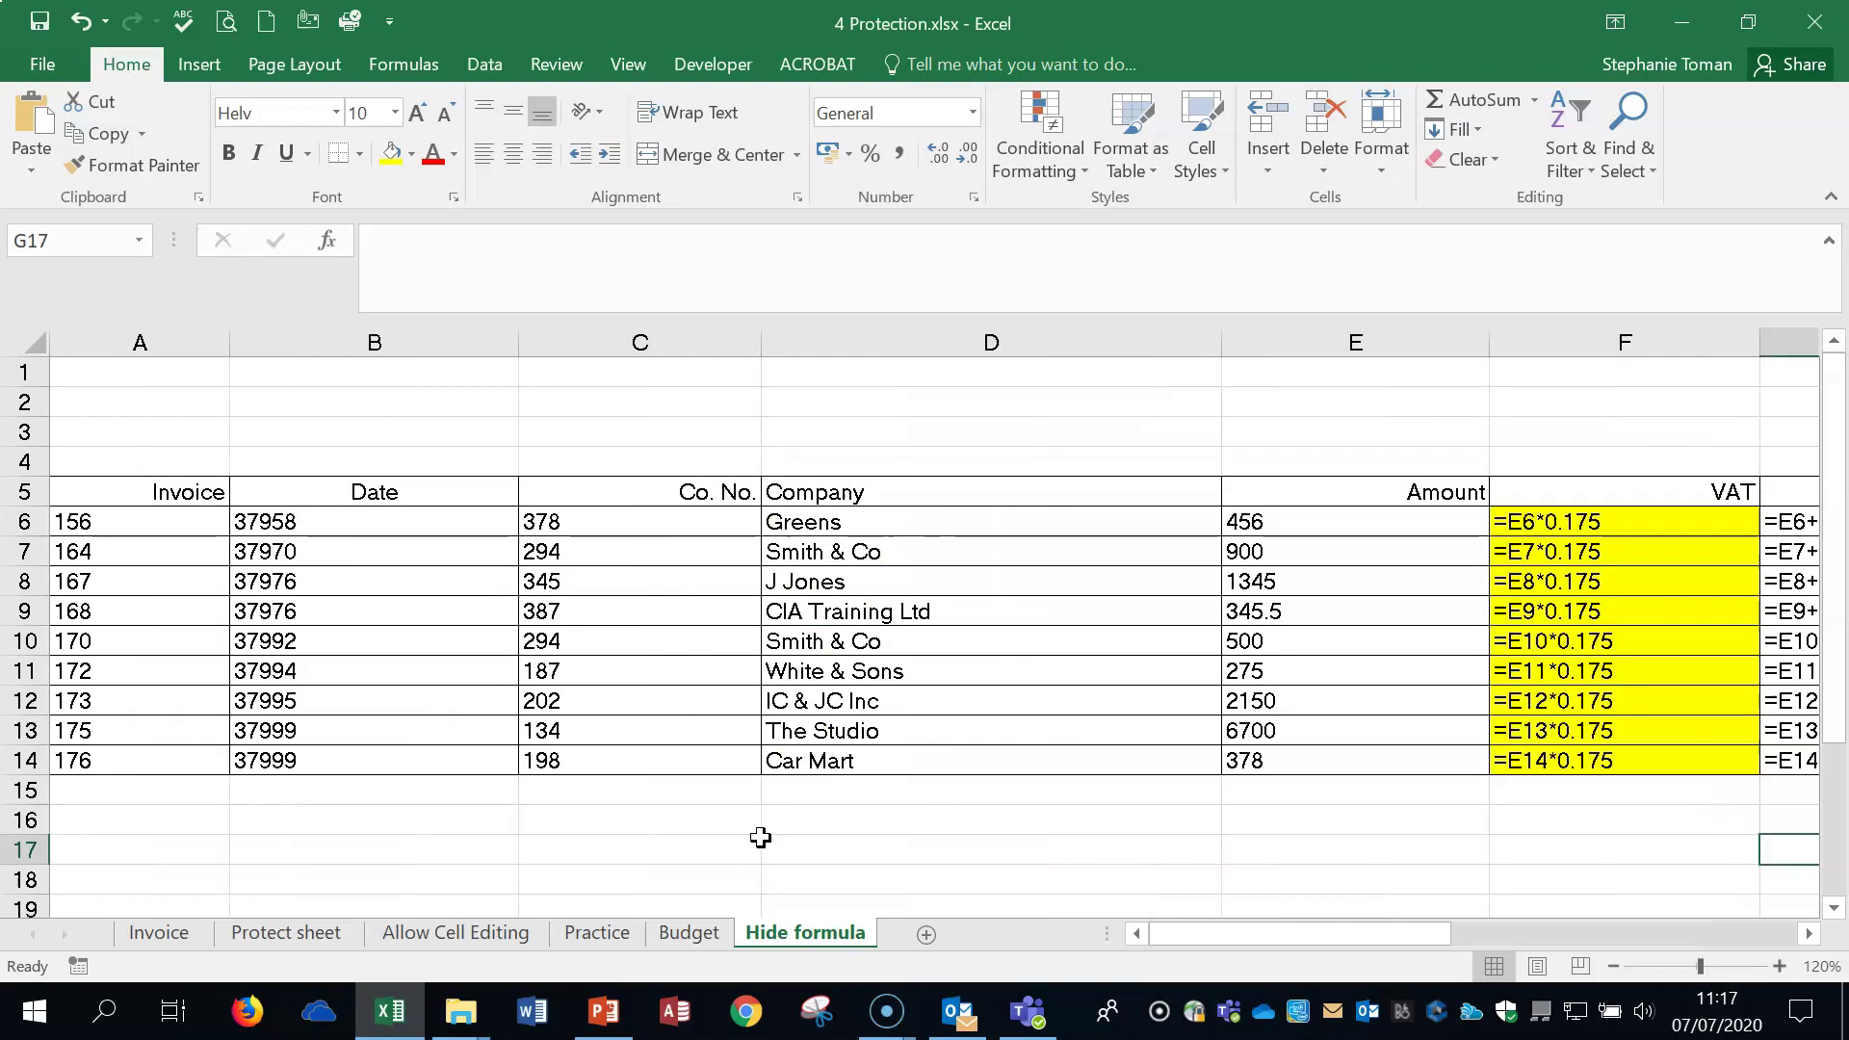
pyautogui.hotkey('ctrl', '`')
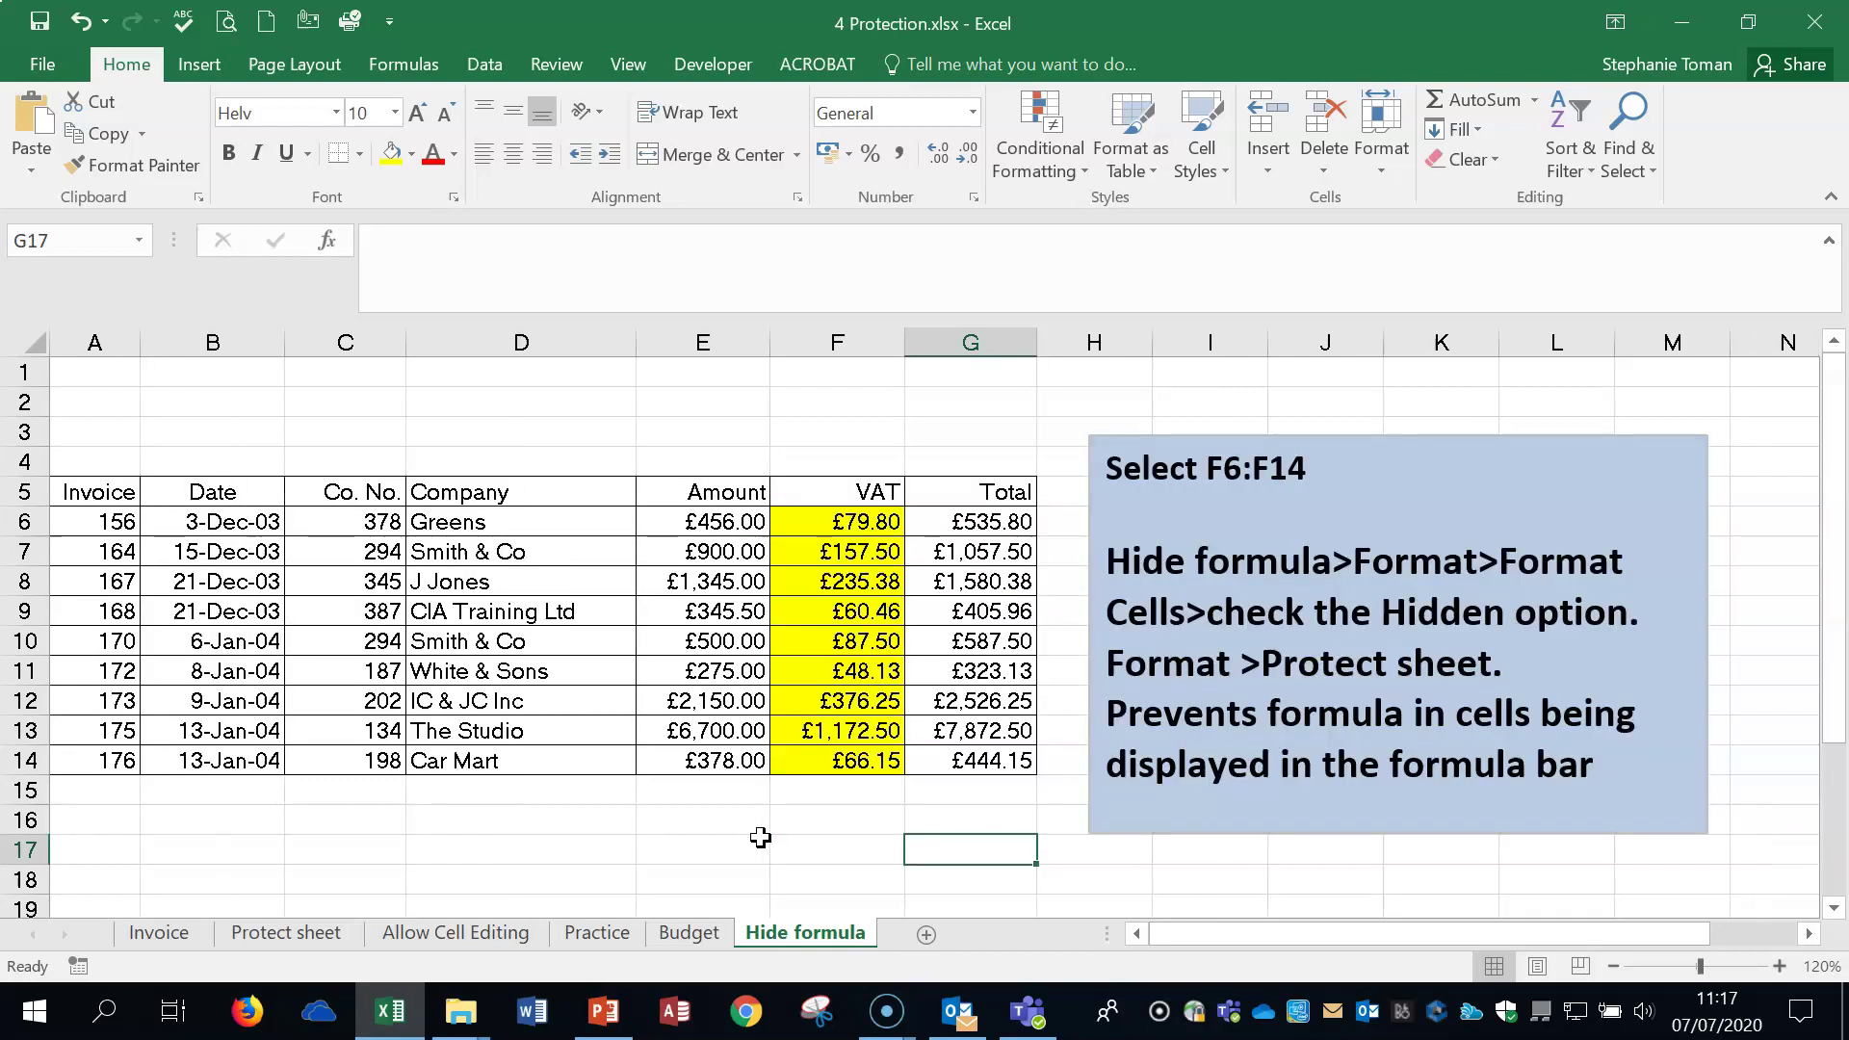
pyautogui.hotkey('ctrl', '`')
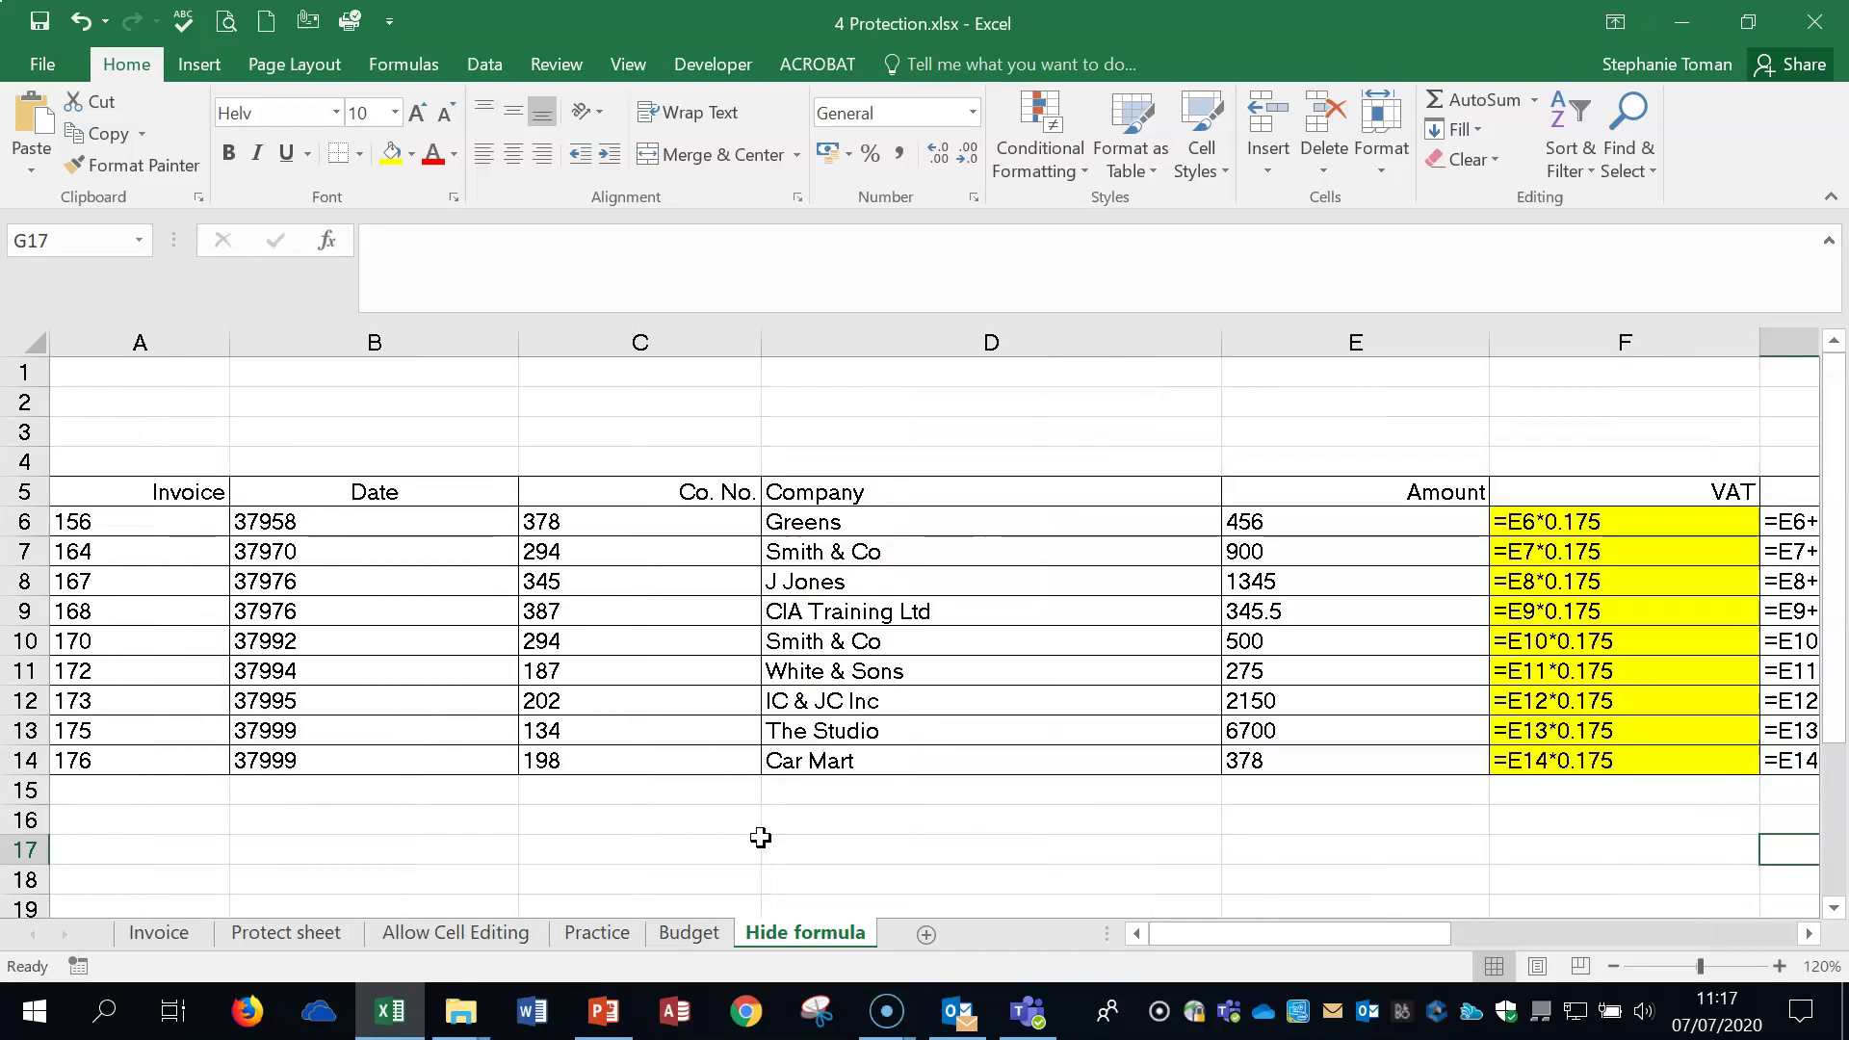
pyautogui.hotkey('ctrl', '`')
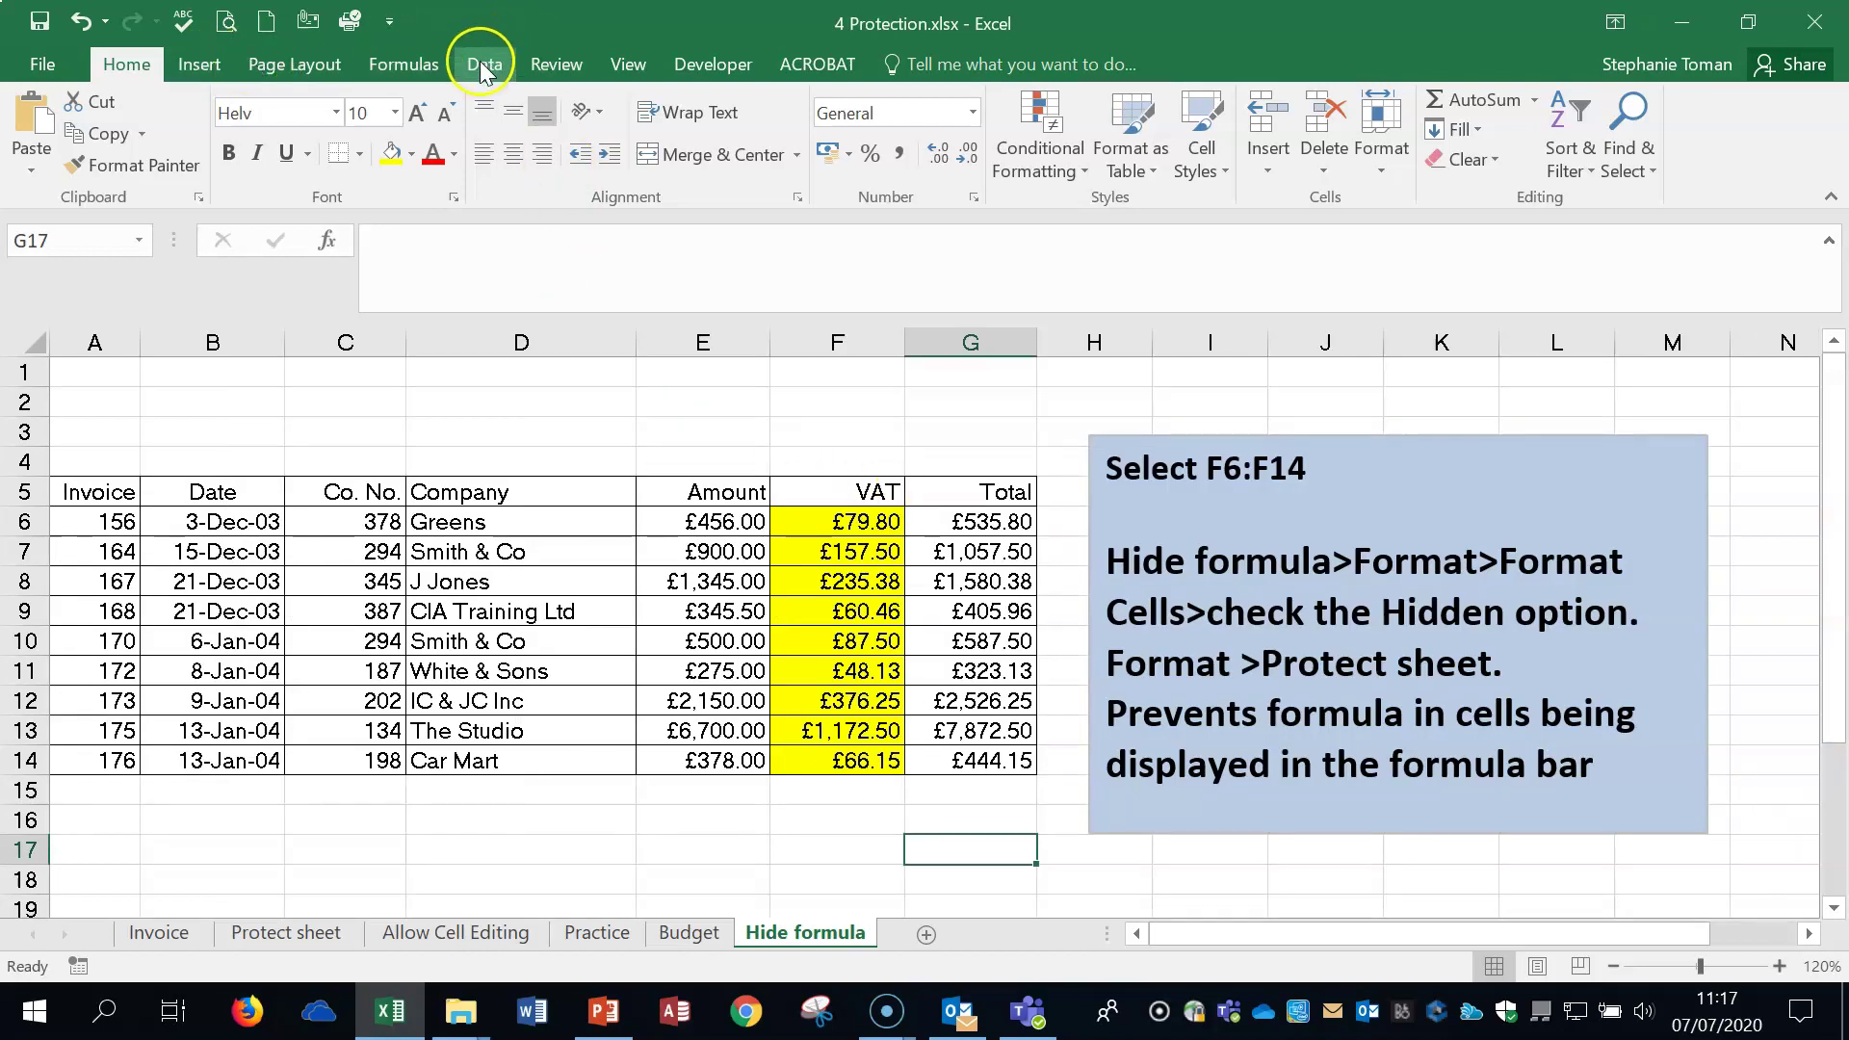
# Use Show Formulas to display the sheet's formulas and switch back to values, and repeat the toggle once.
pyautogui.click(430, 63)
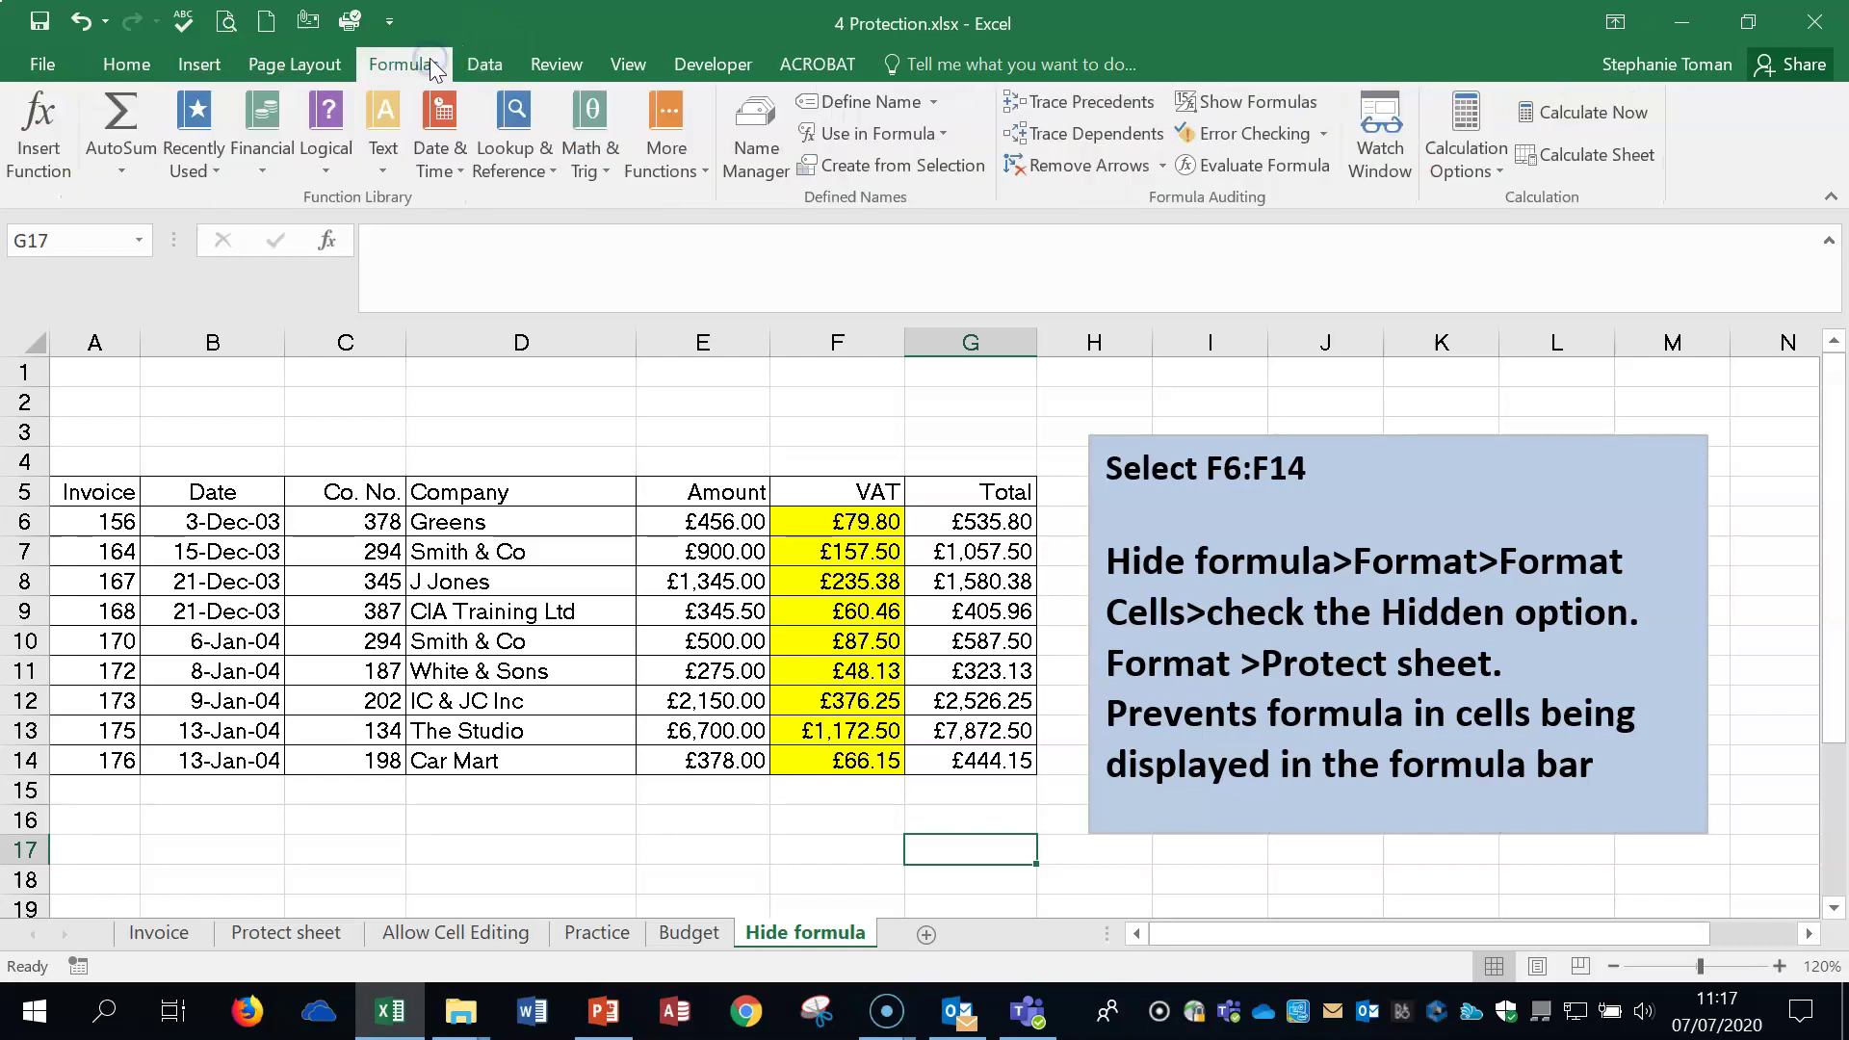
pyautogui.click(1264, 102)
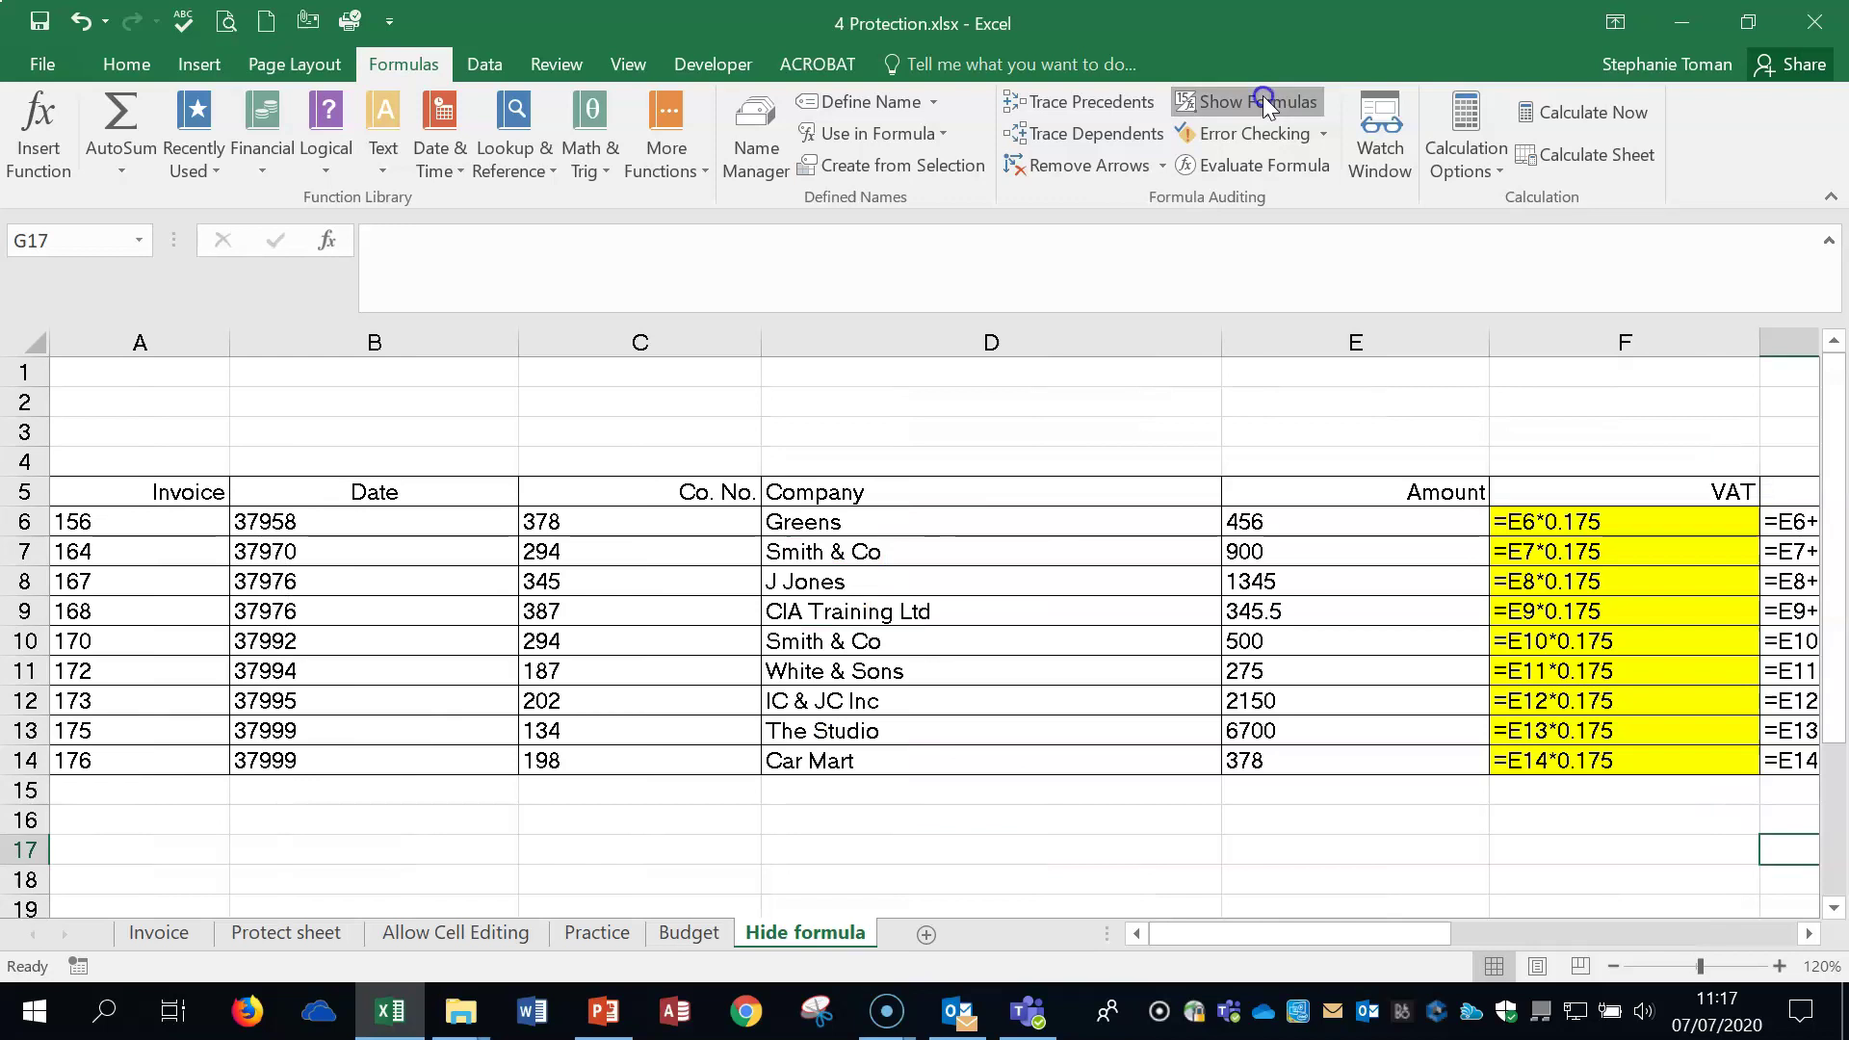
pyautogui.click(1262, 95)
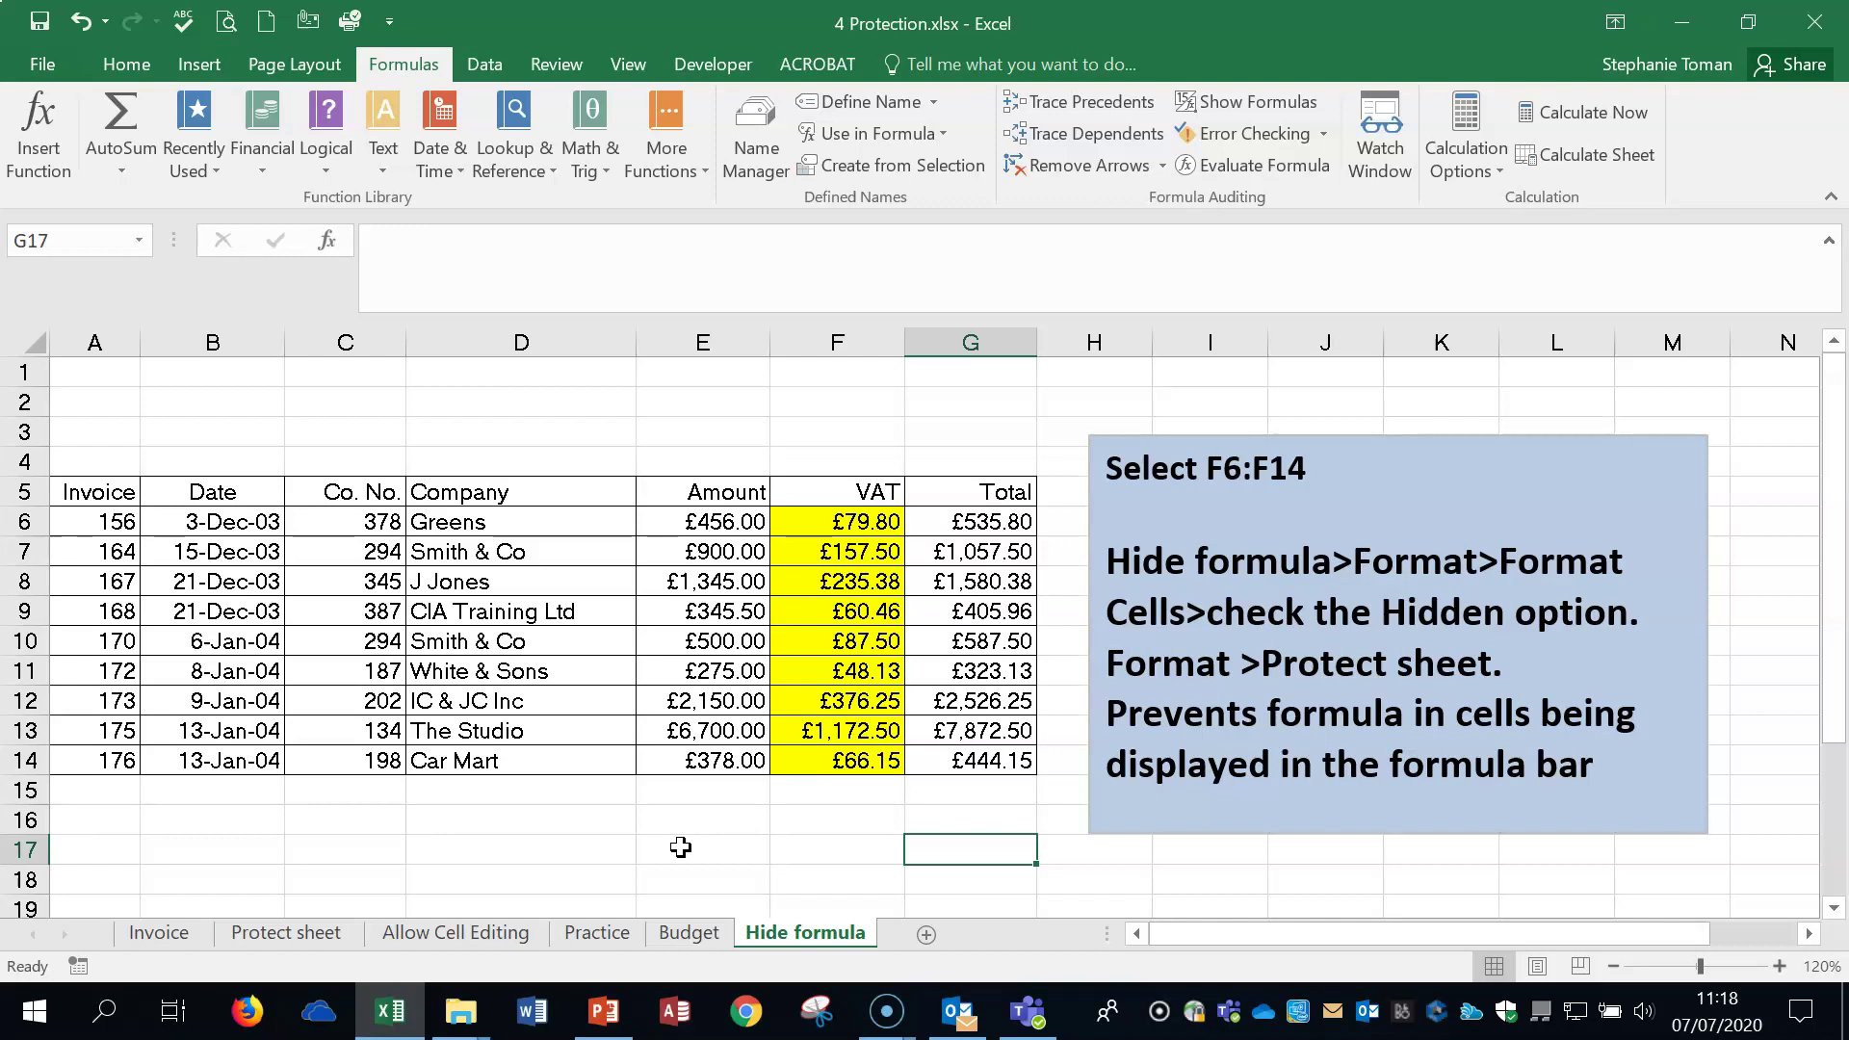
pyautogui.hotkey('ctrl', '`')
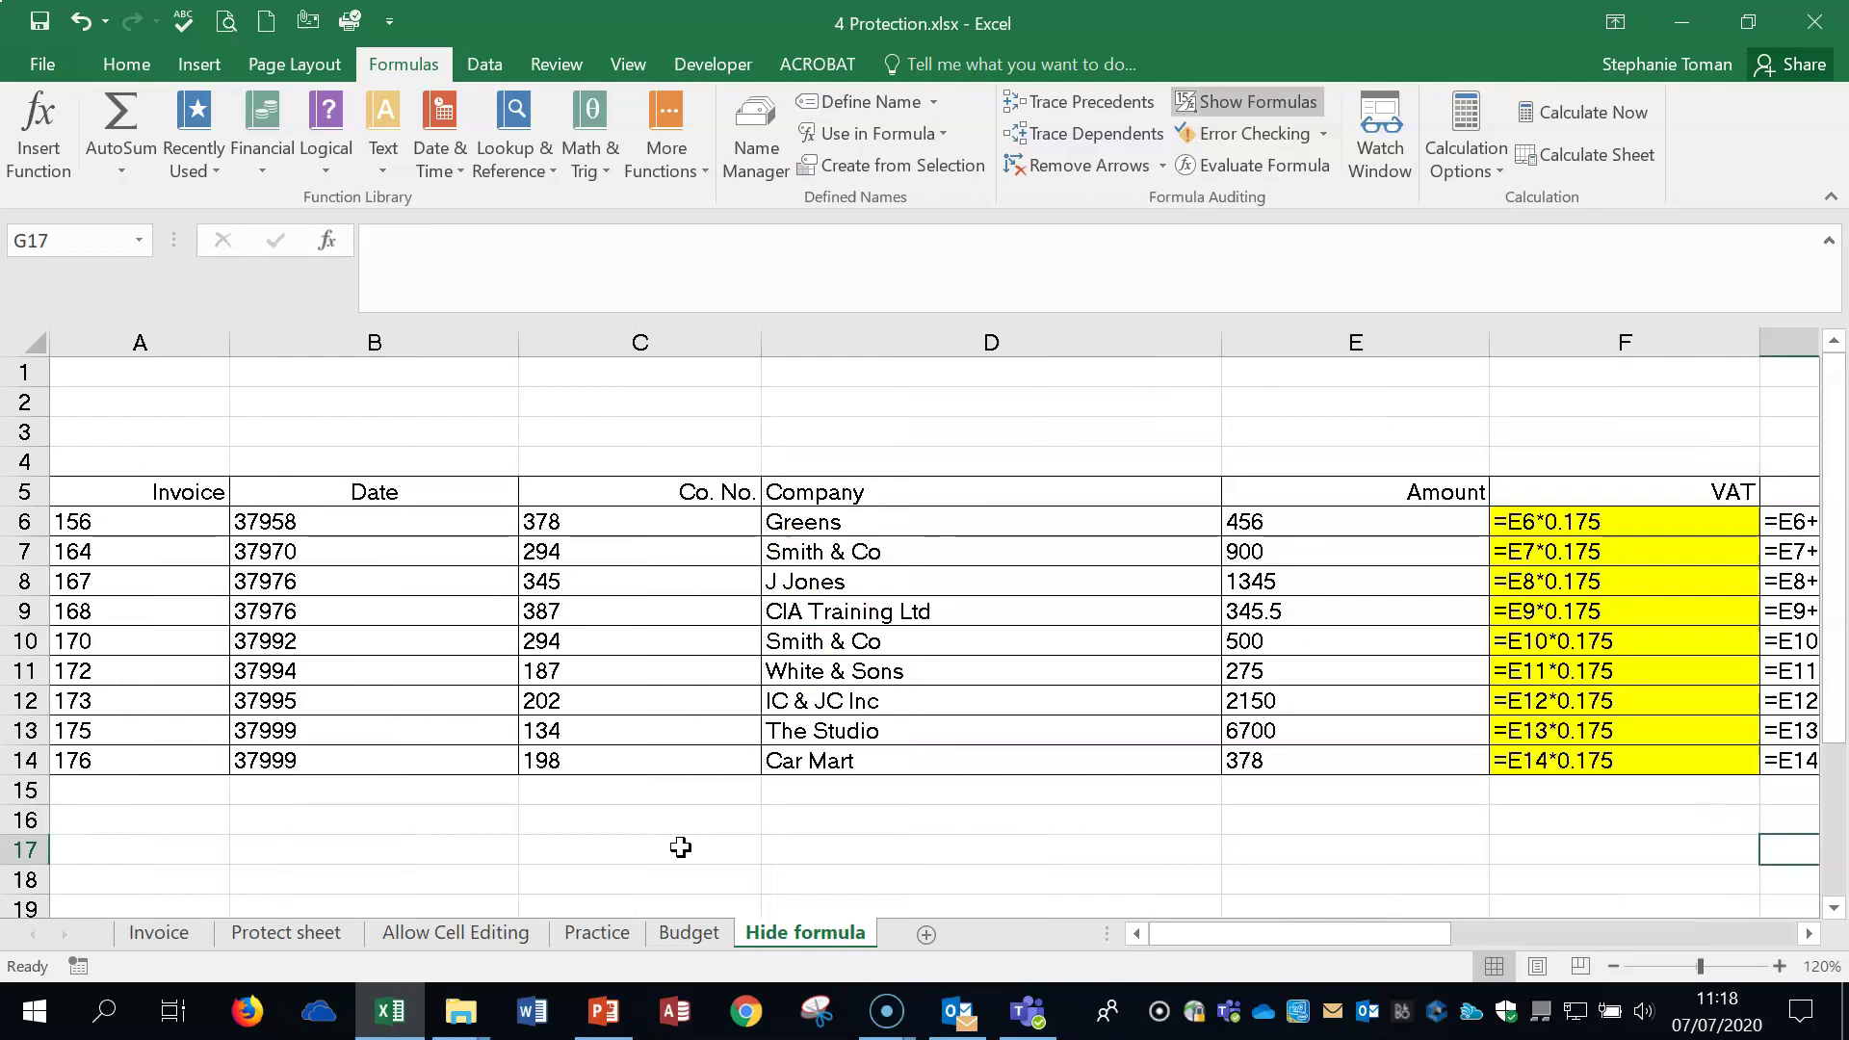
pyautogui.hotkey('ctrl', '`')
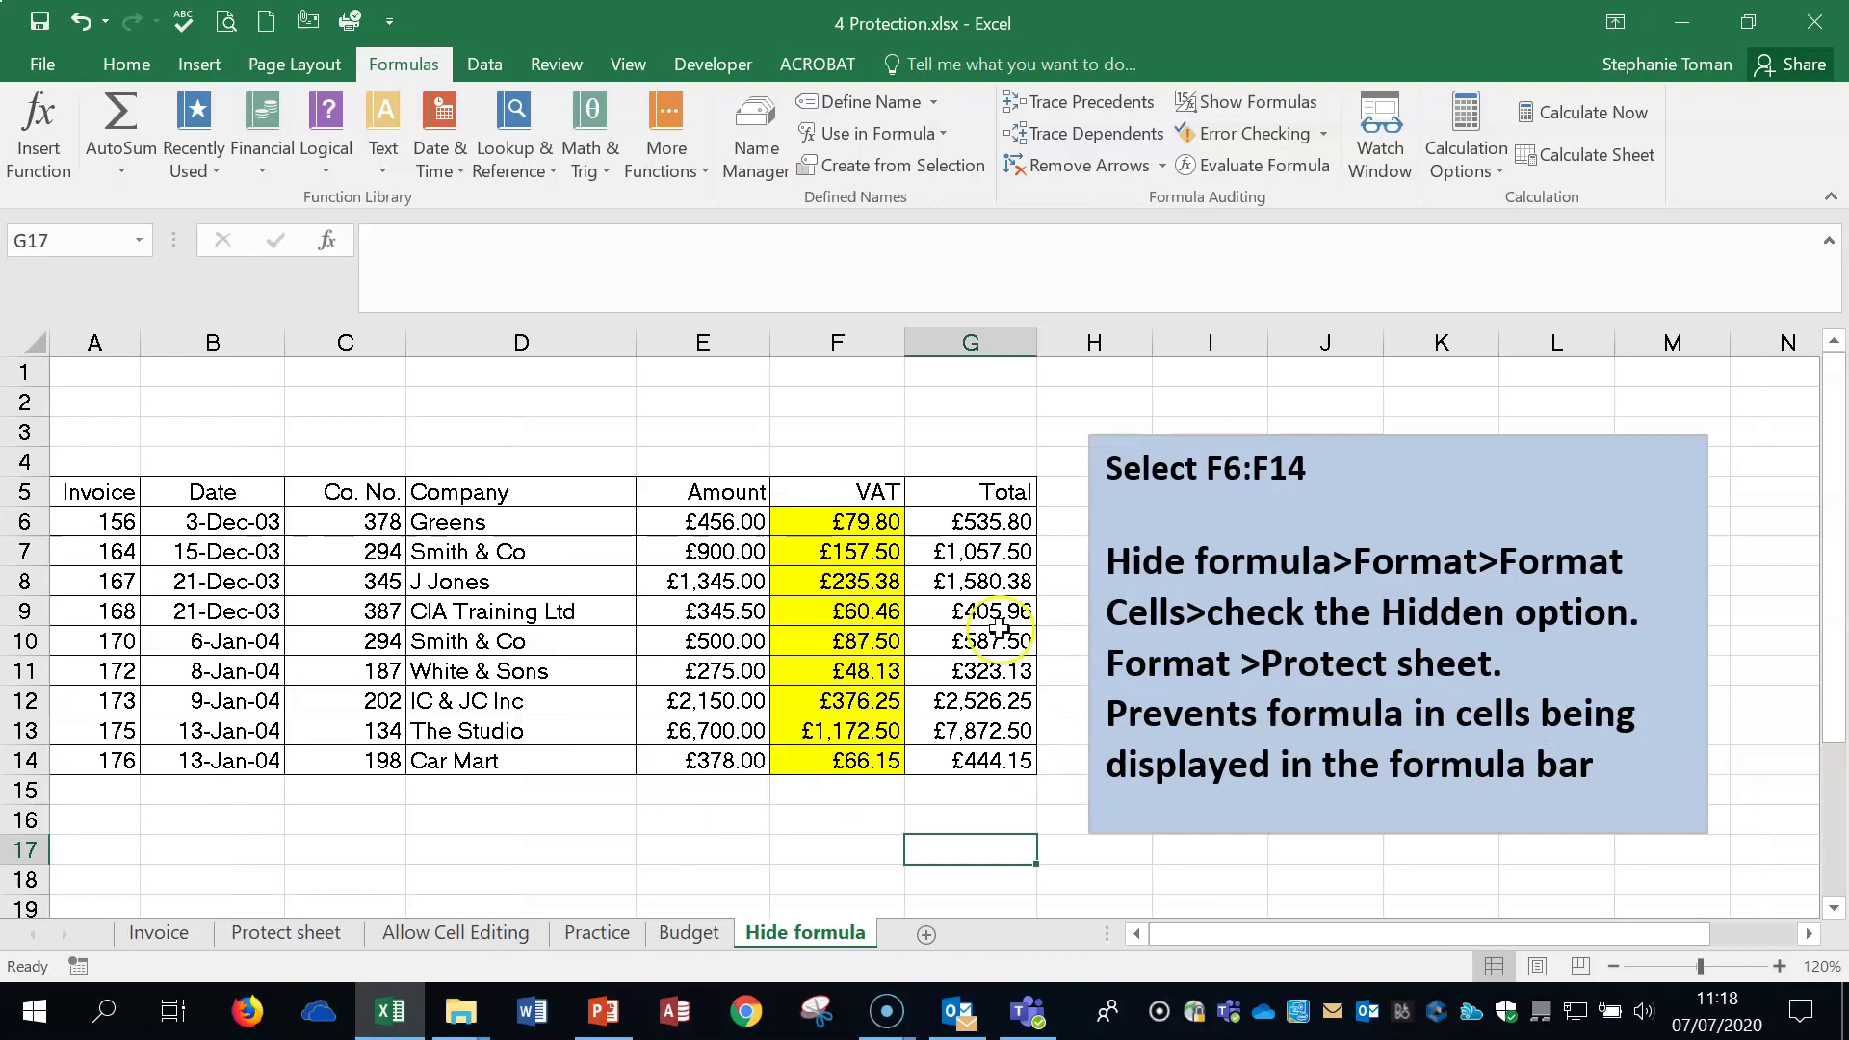
# Check the formulas in VAT cells F7, F11 and F14 and select the range F6:F14.
pyautogui.click(840, 556)
pyautogui.click(858, 674)
pyautogui.click(857, 760)
pyautogui.moveTo(856, 521); pyautogui.dragTo(832, 763)
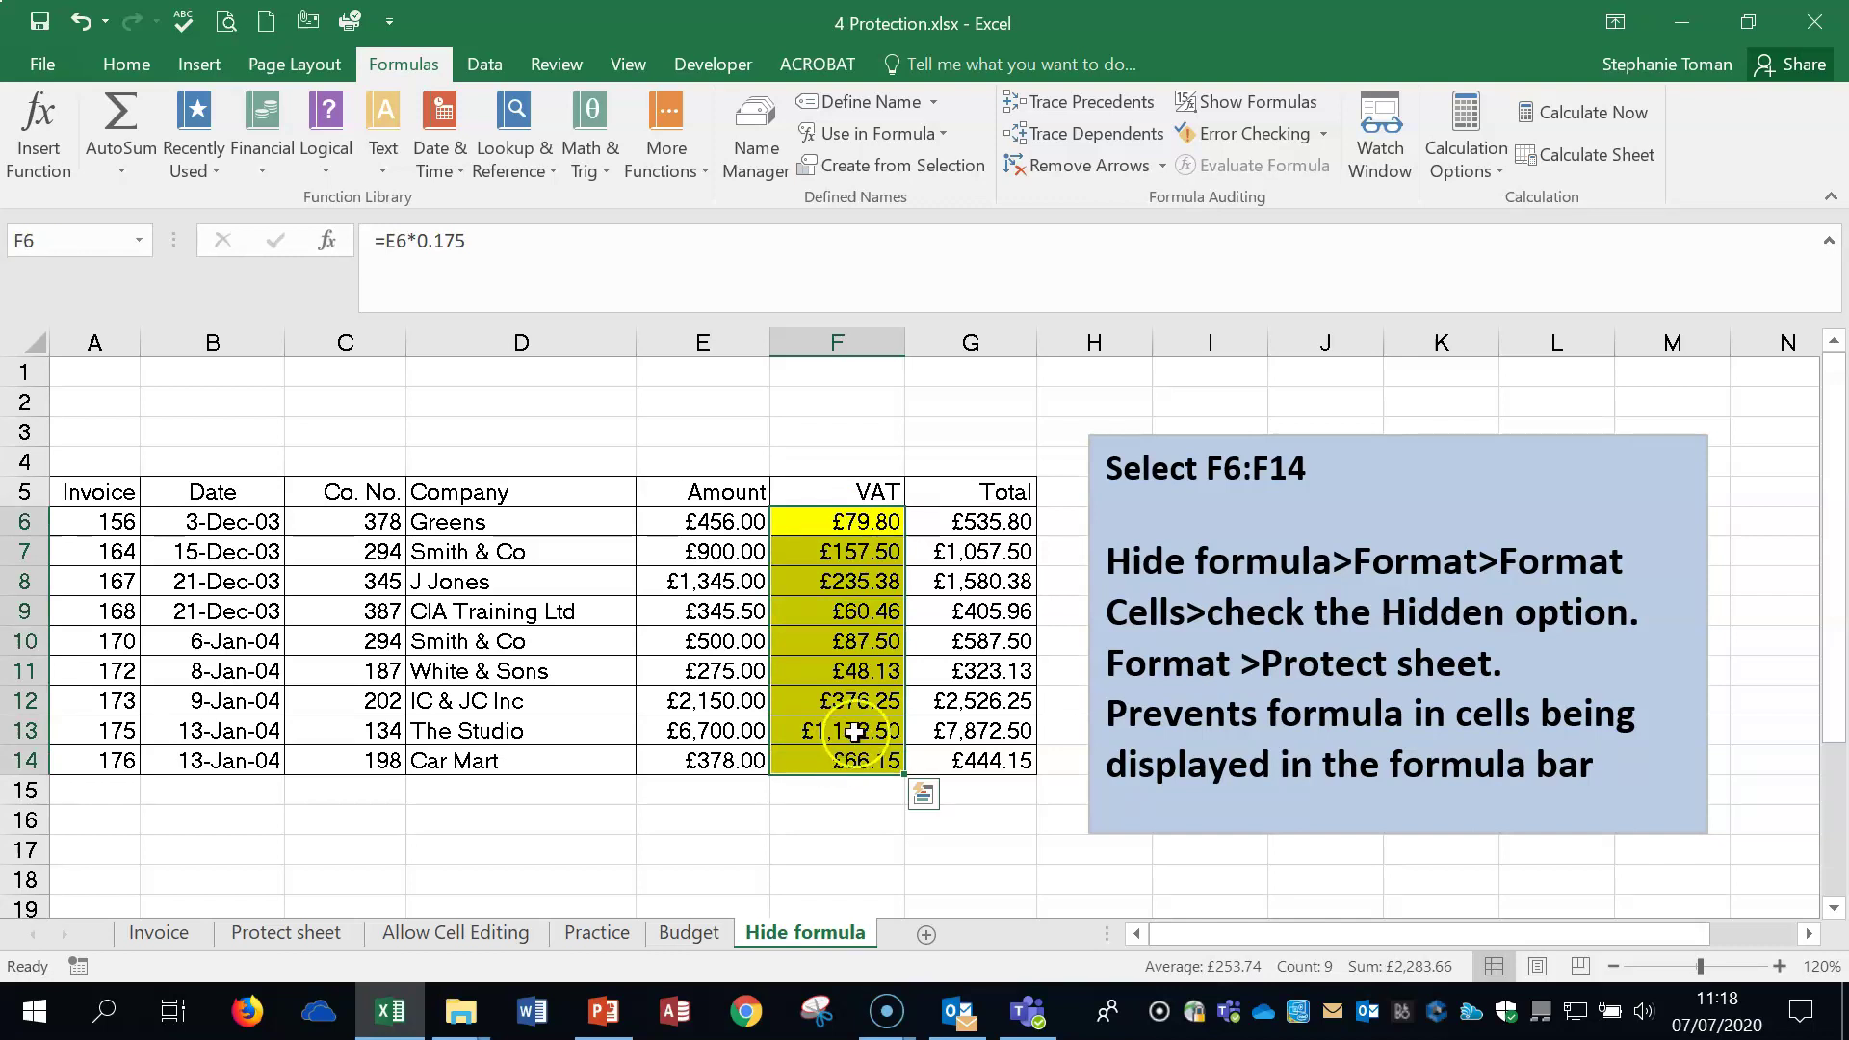
# Turn on the Hidden protection option for the empty cell D3, leaving it locked.
pyautogui.rightClick(507, 432)
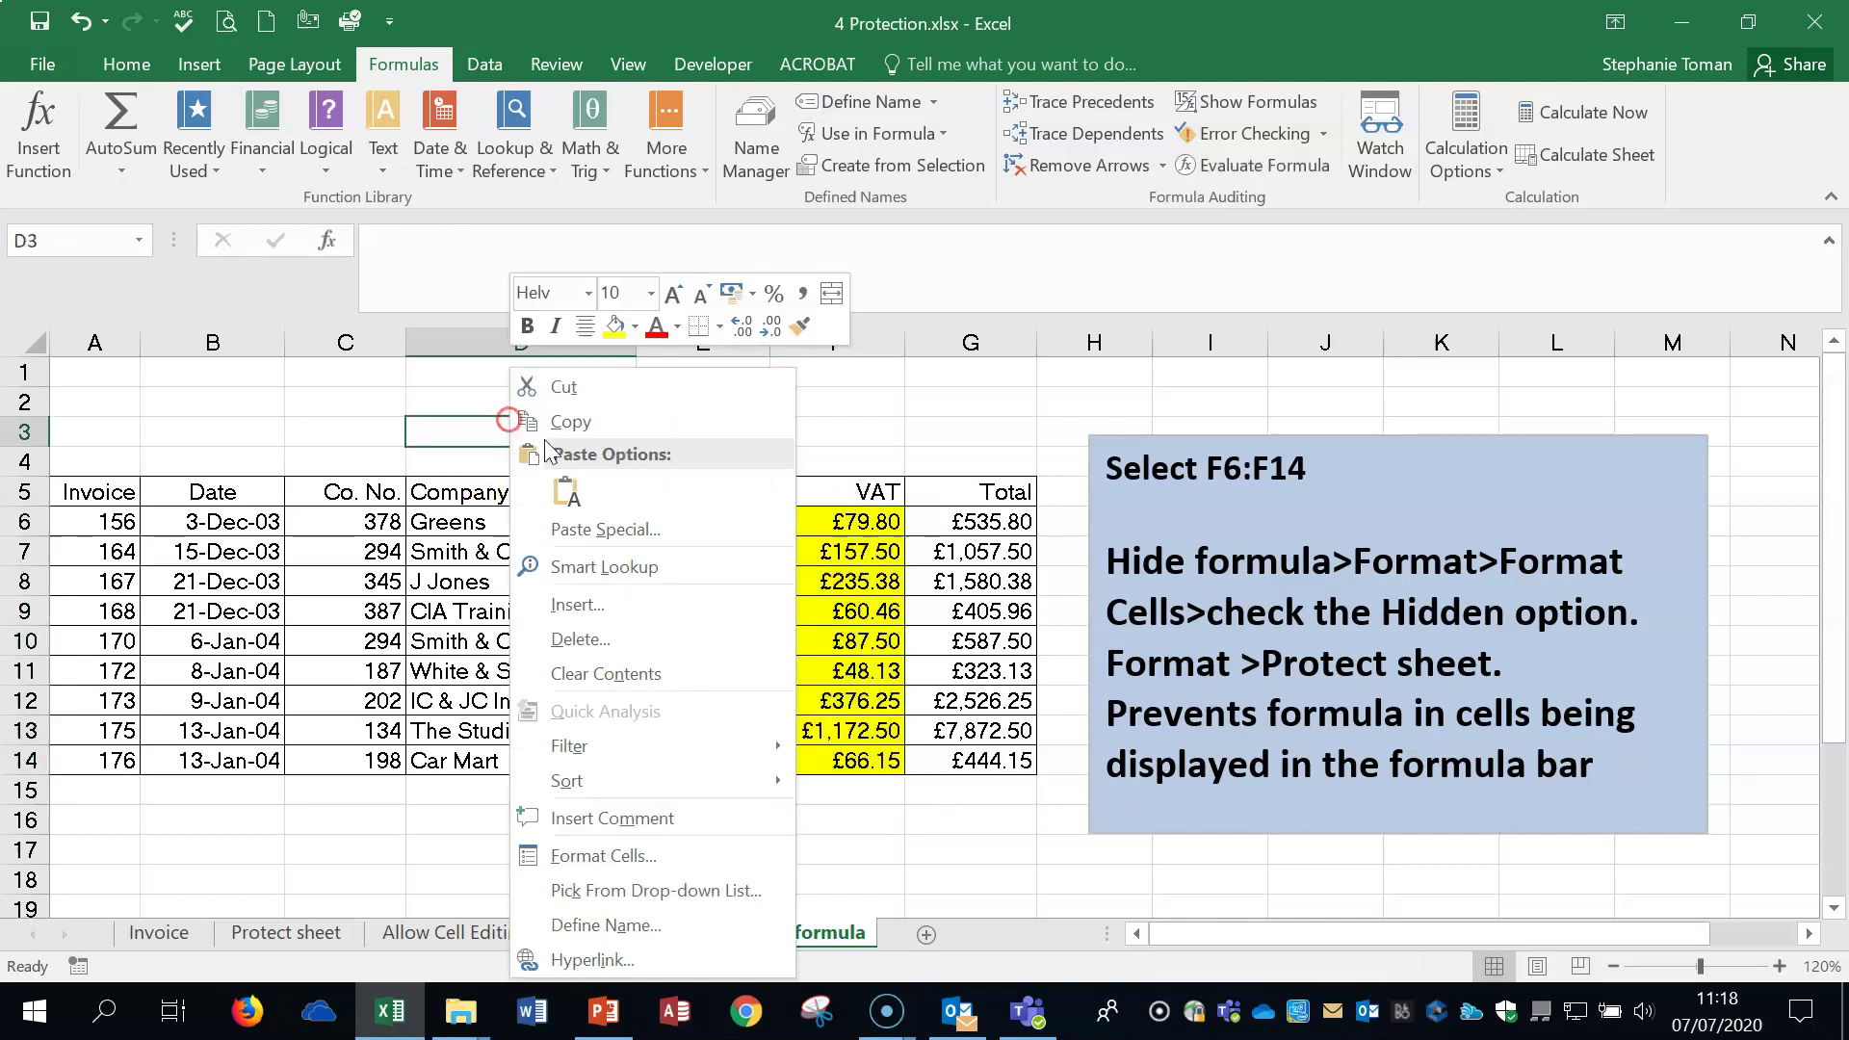
pyautogui.click(637, 855)
pyautogui.click(293, 404)
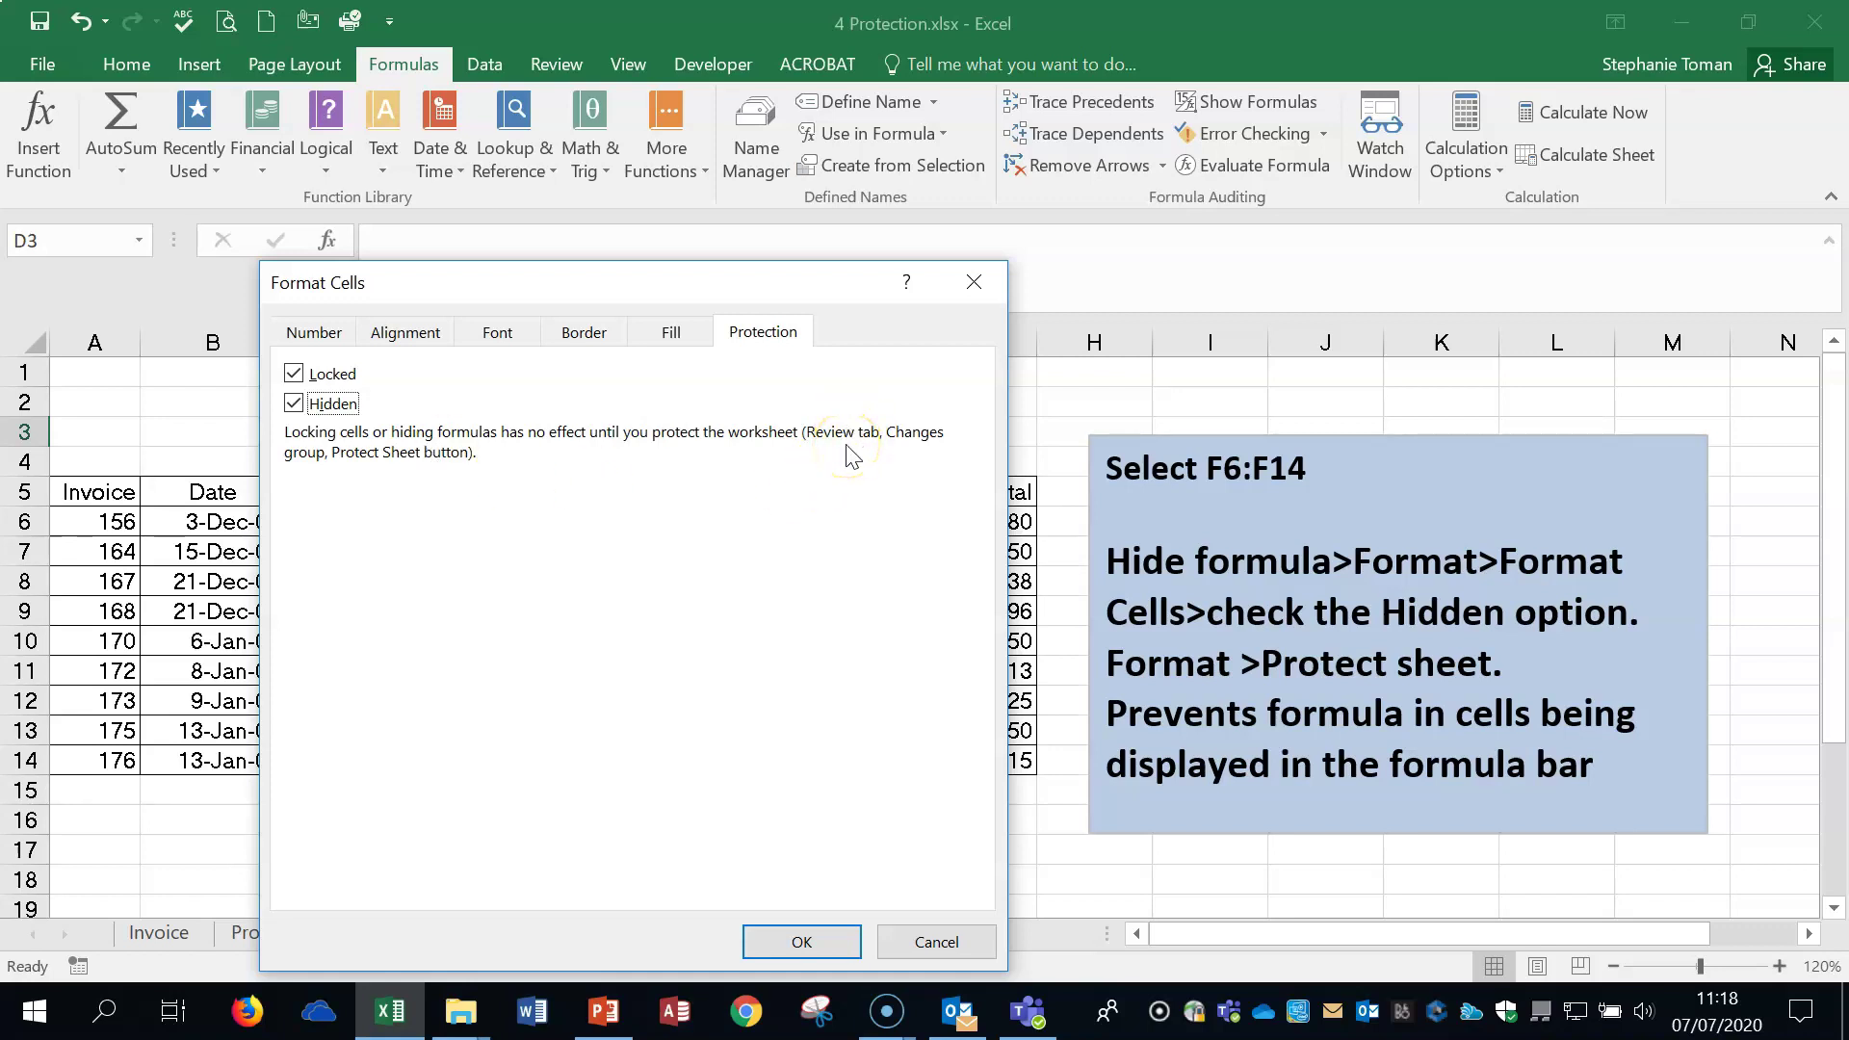
pyautogui.click(825, 949)
# Select the VAT cells F6:F14 and turn on the Hidden option in their cell protection format.
pyautogui.moveTo(823, 522); pyautogui.dragTo(820, 758)
pyautogui.rightClick(823, 756)
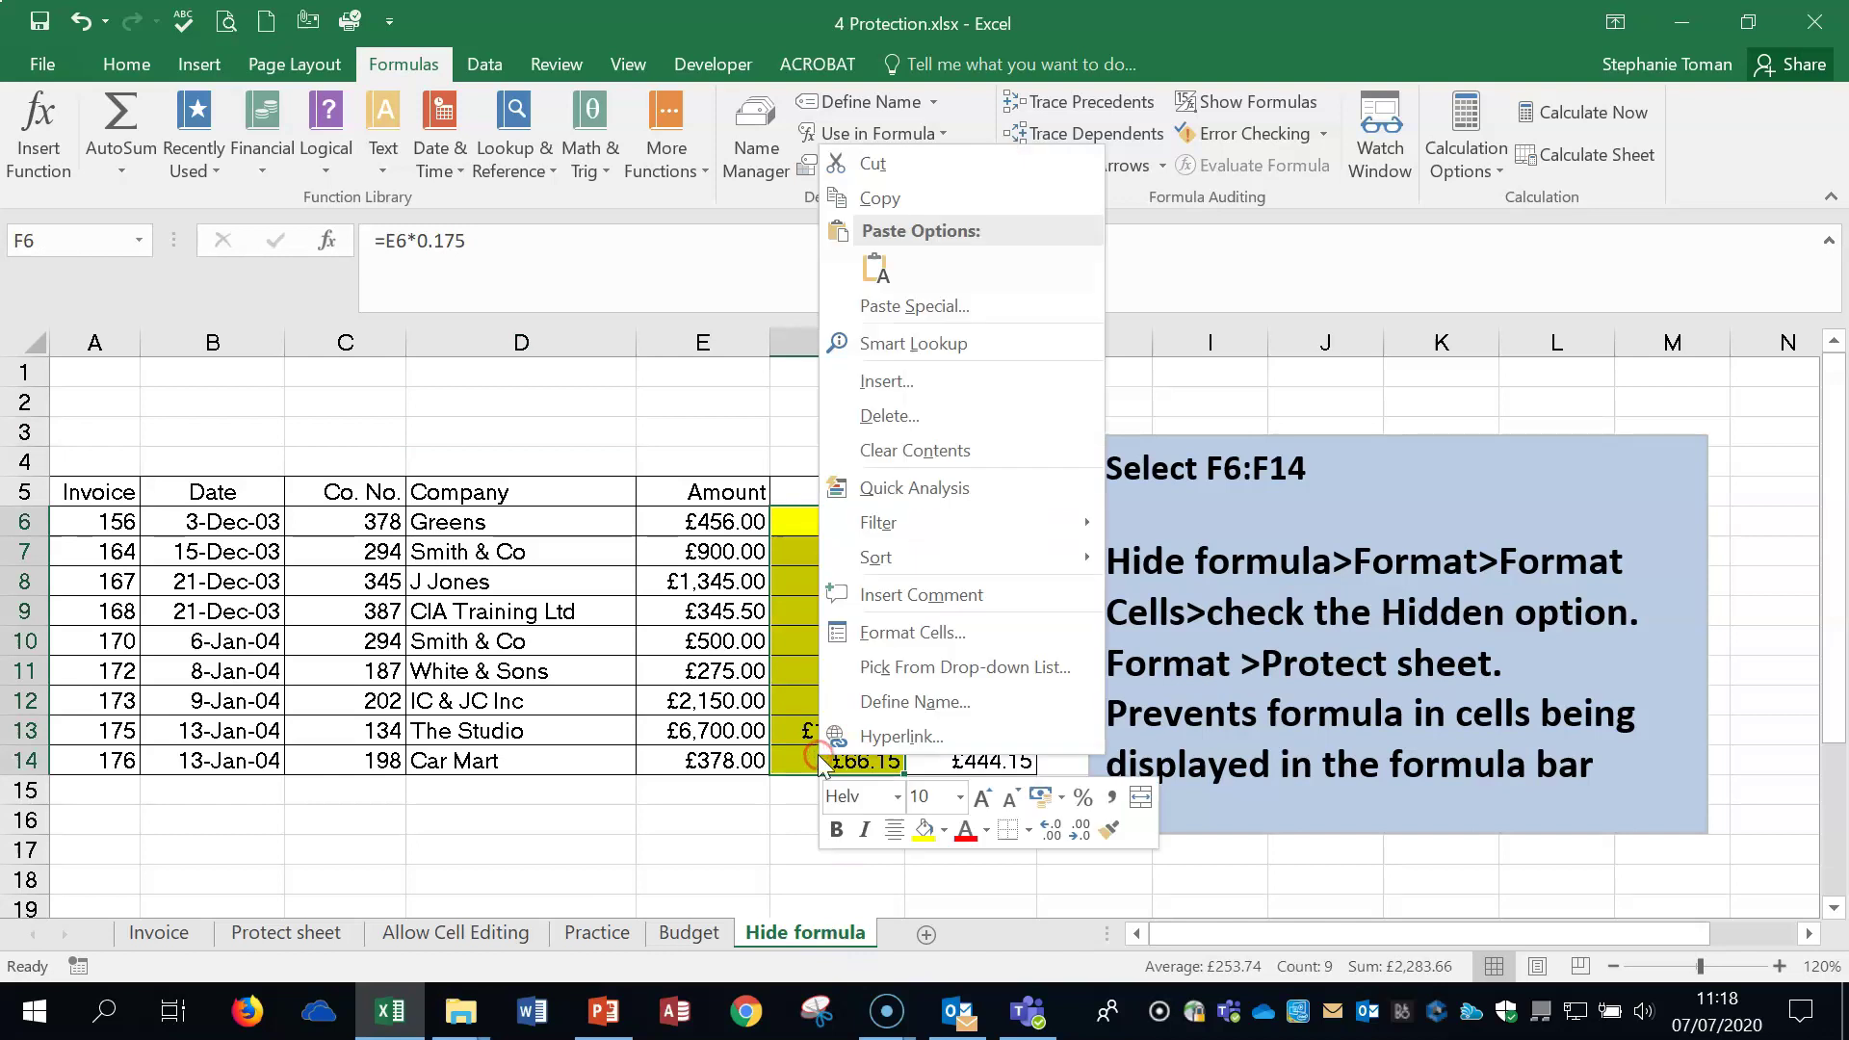
pyautogui.click(914, 643)
pyautogui.click(571, 403)
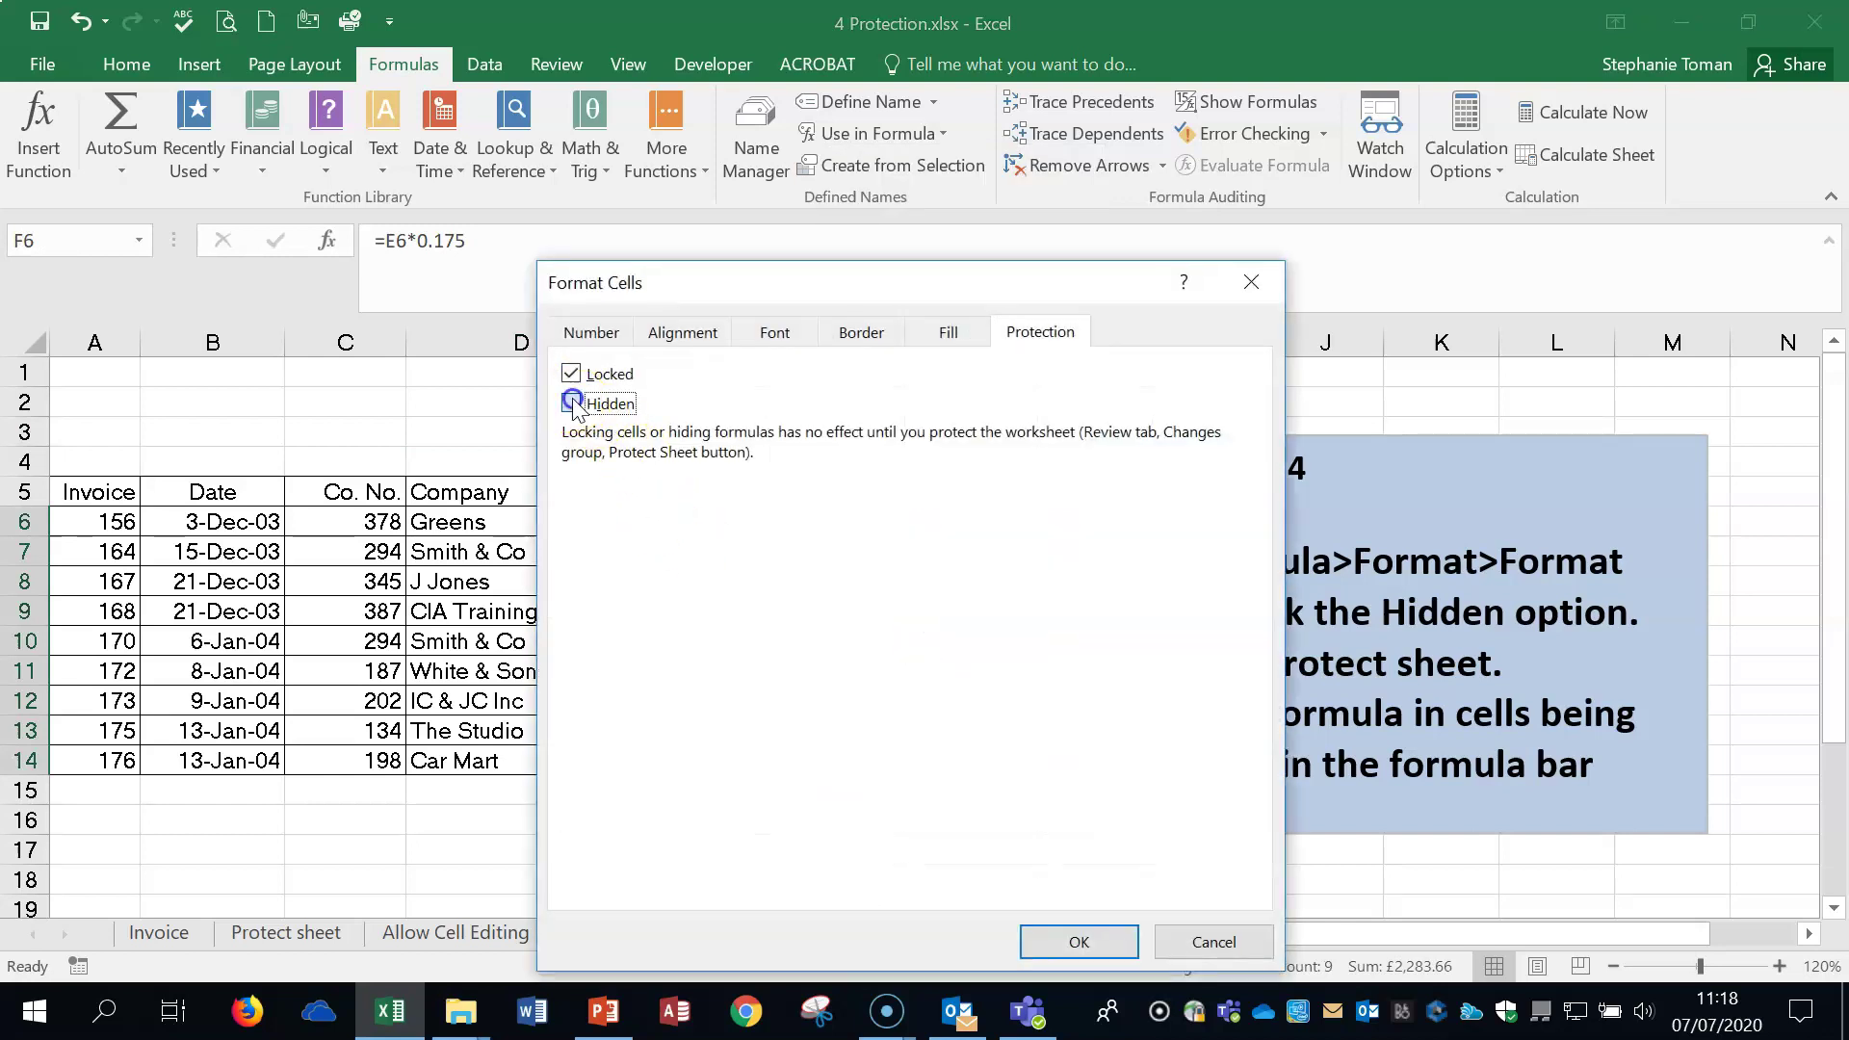
pyautogui.click(1078, 941)
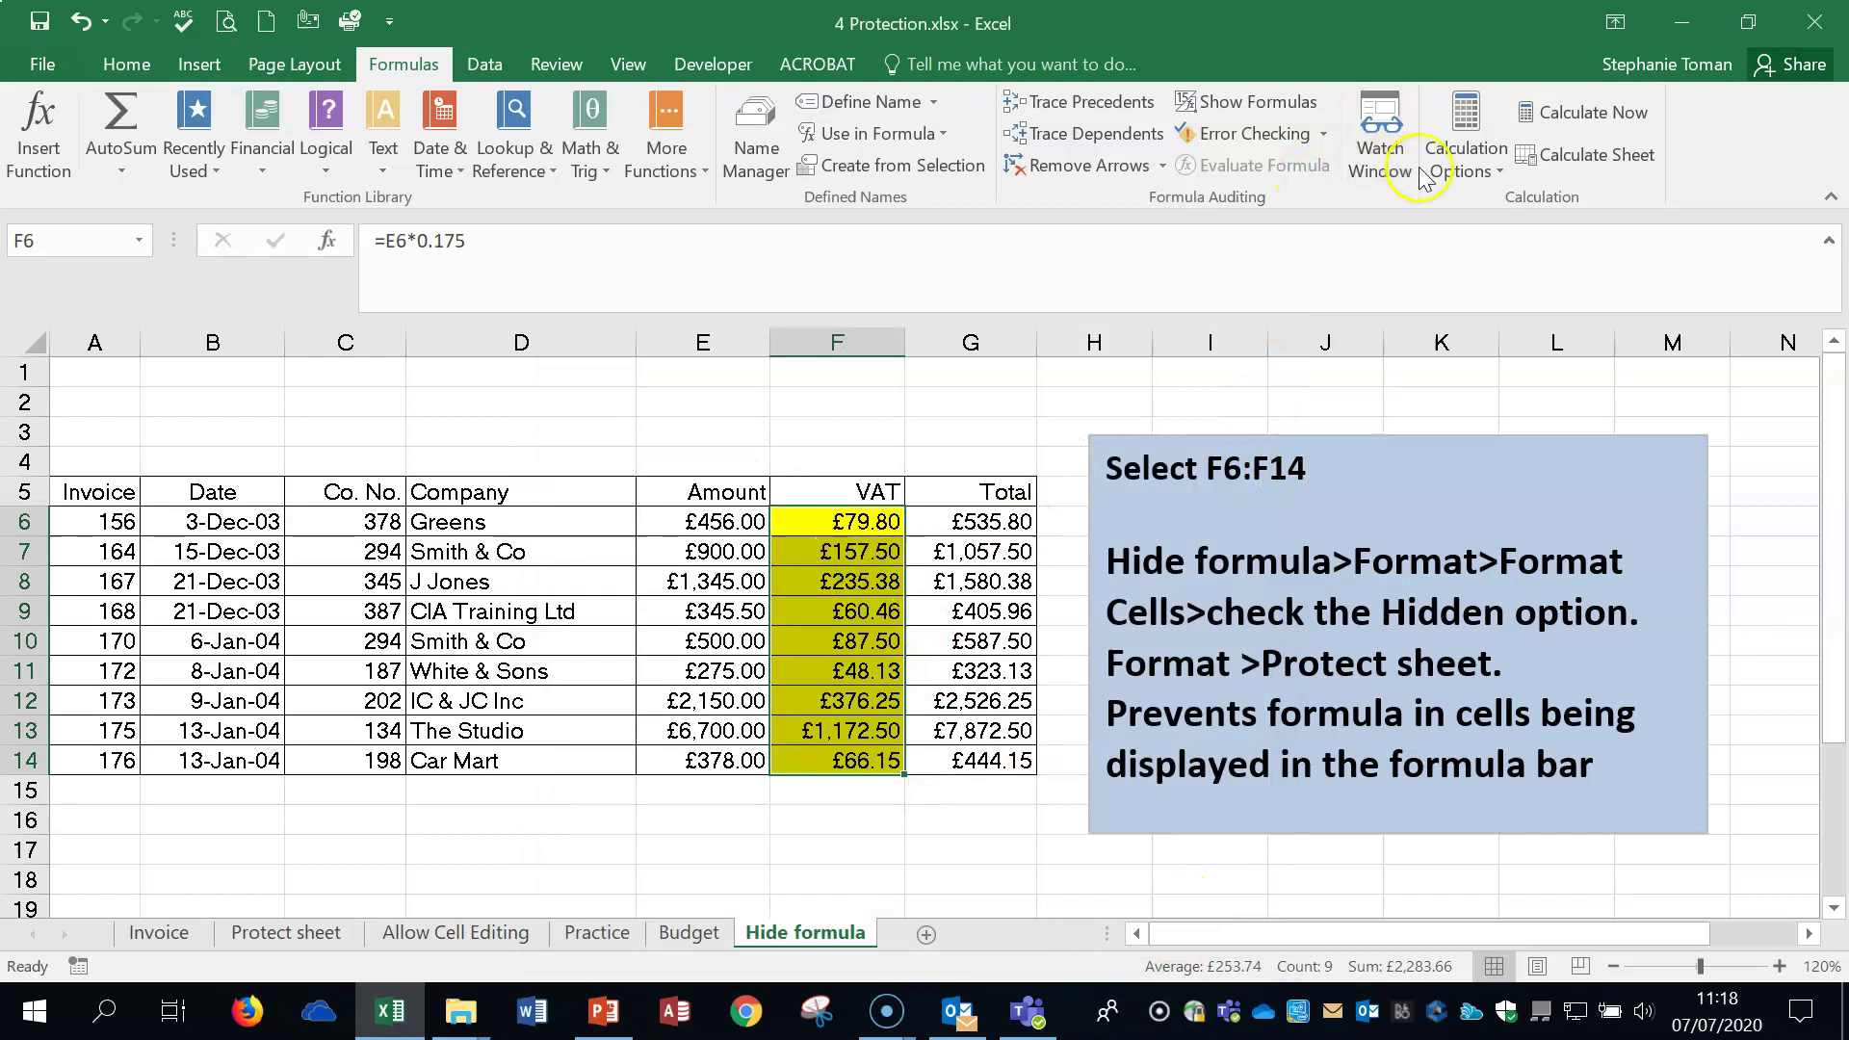
# Protect the Hide formula worksheet without a password, allowing only the selection of locked and unlocked cells.
pyautogui.click(126, 63)
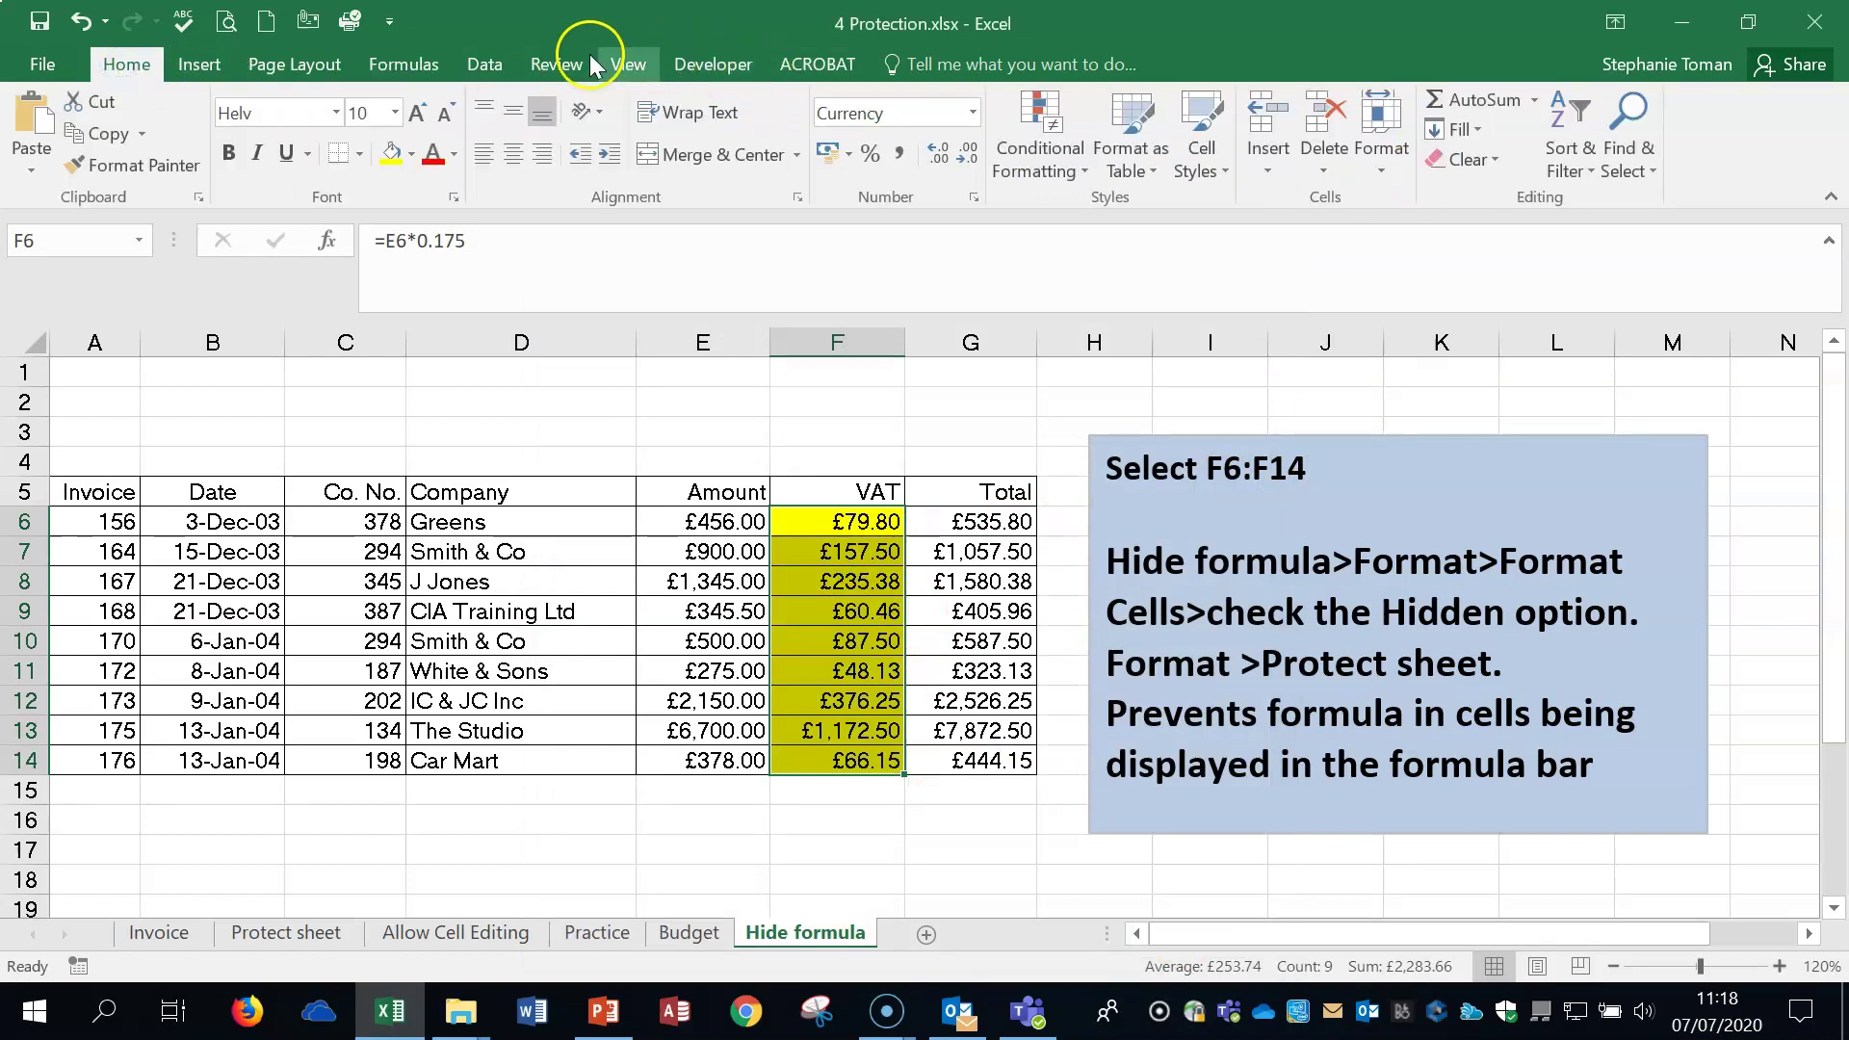
pyautogui.click(555, 65)
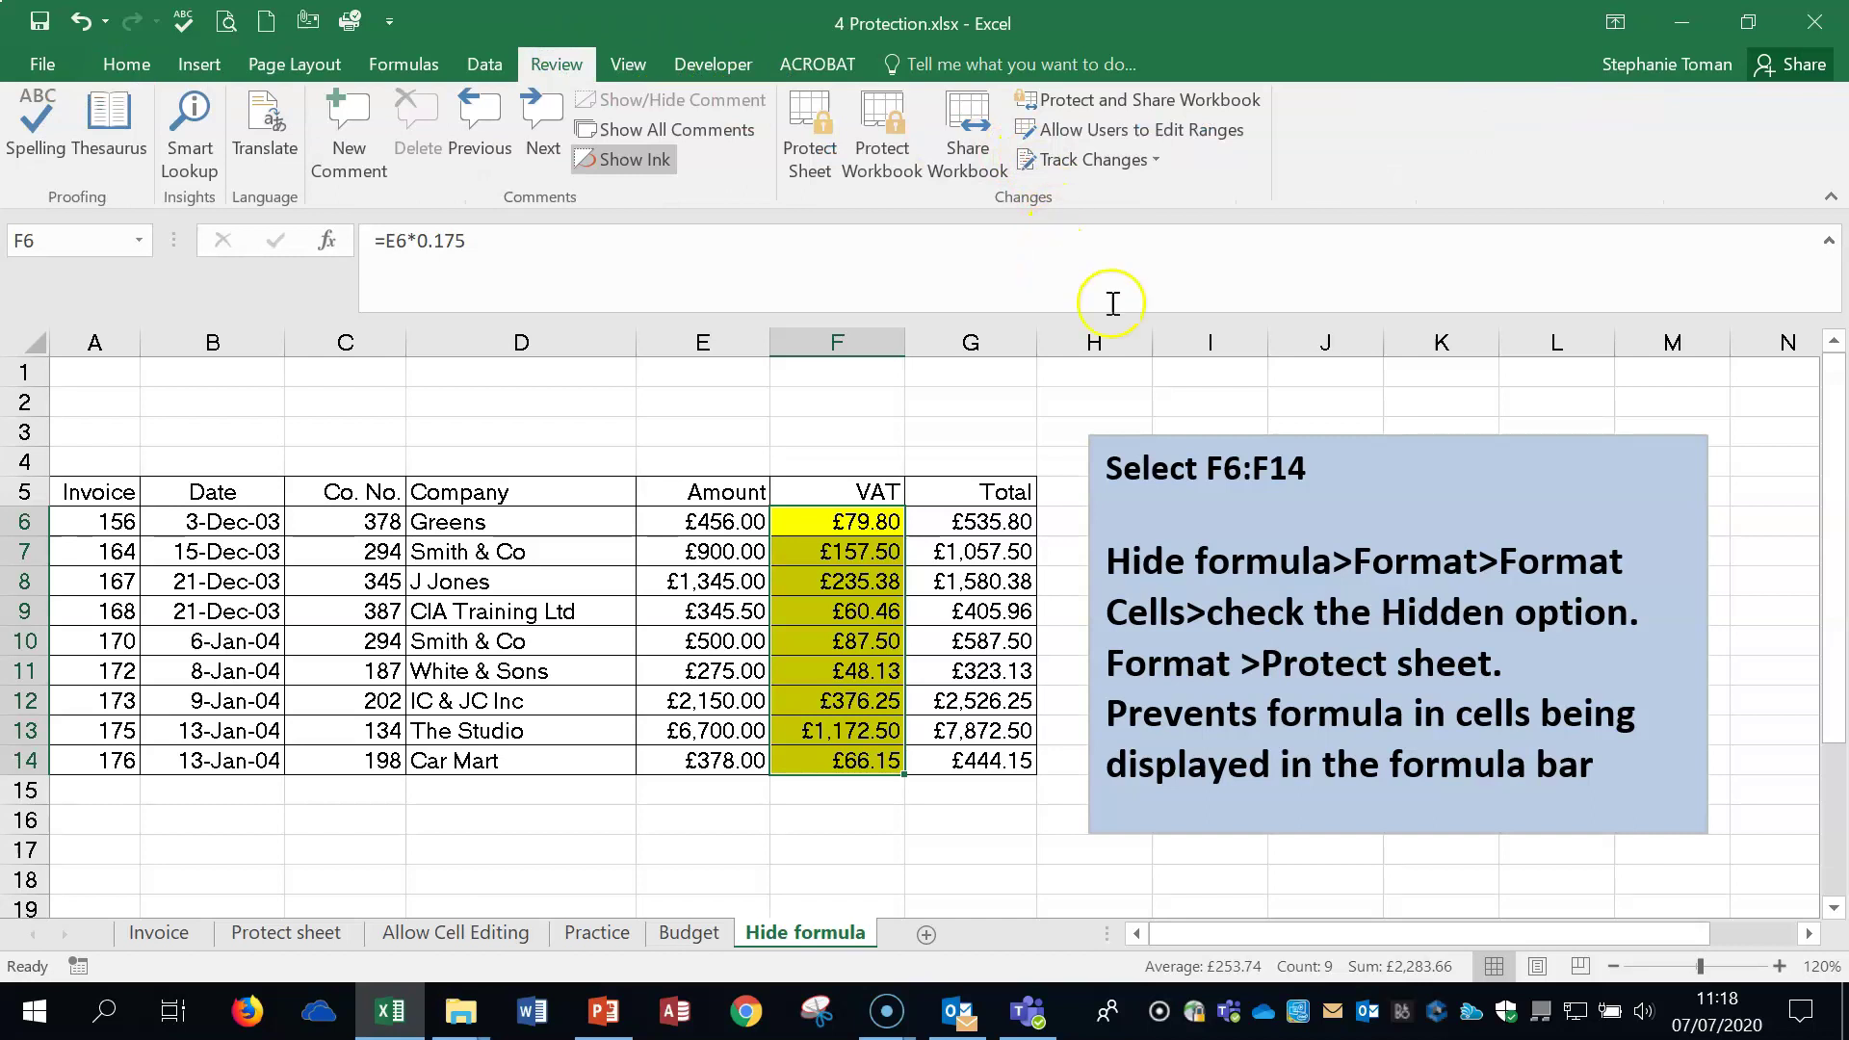
pyautogui.click(884, 118)
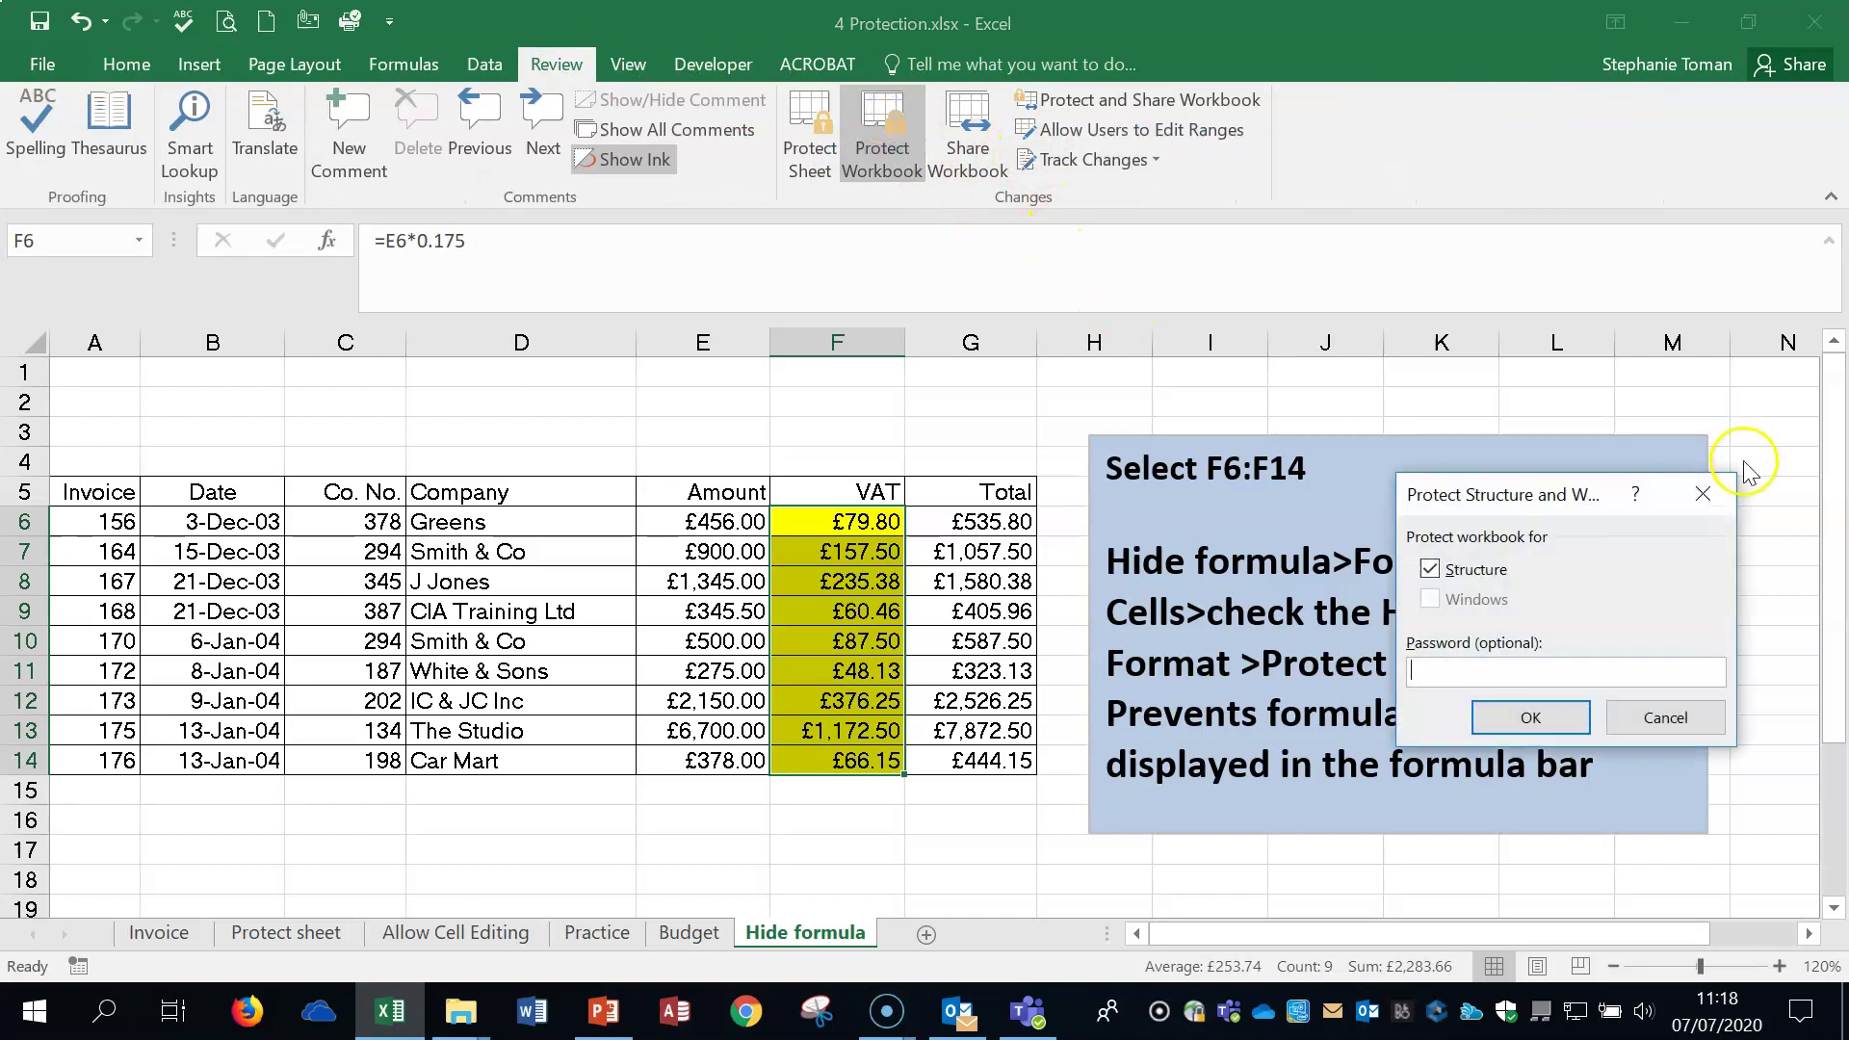
pyautogui.click(1697, 492)
pyautogui.click(795, 166)
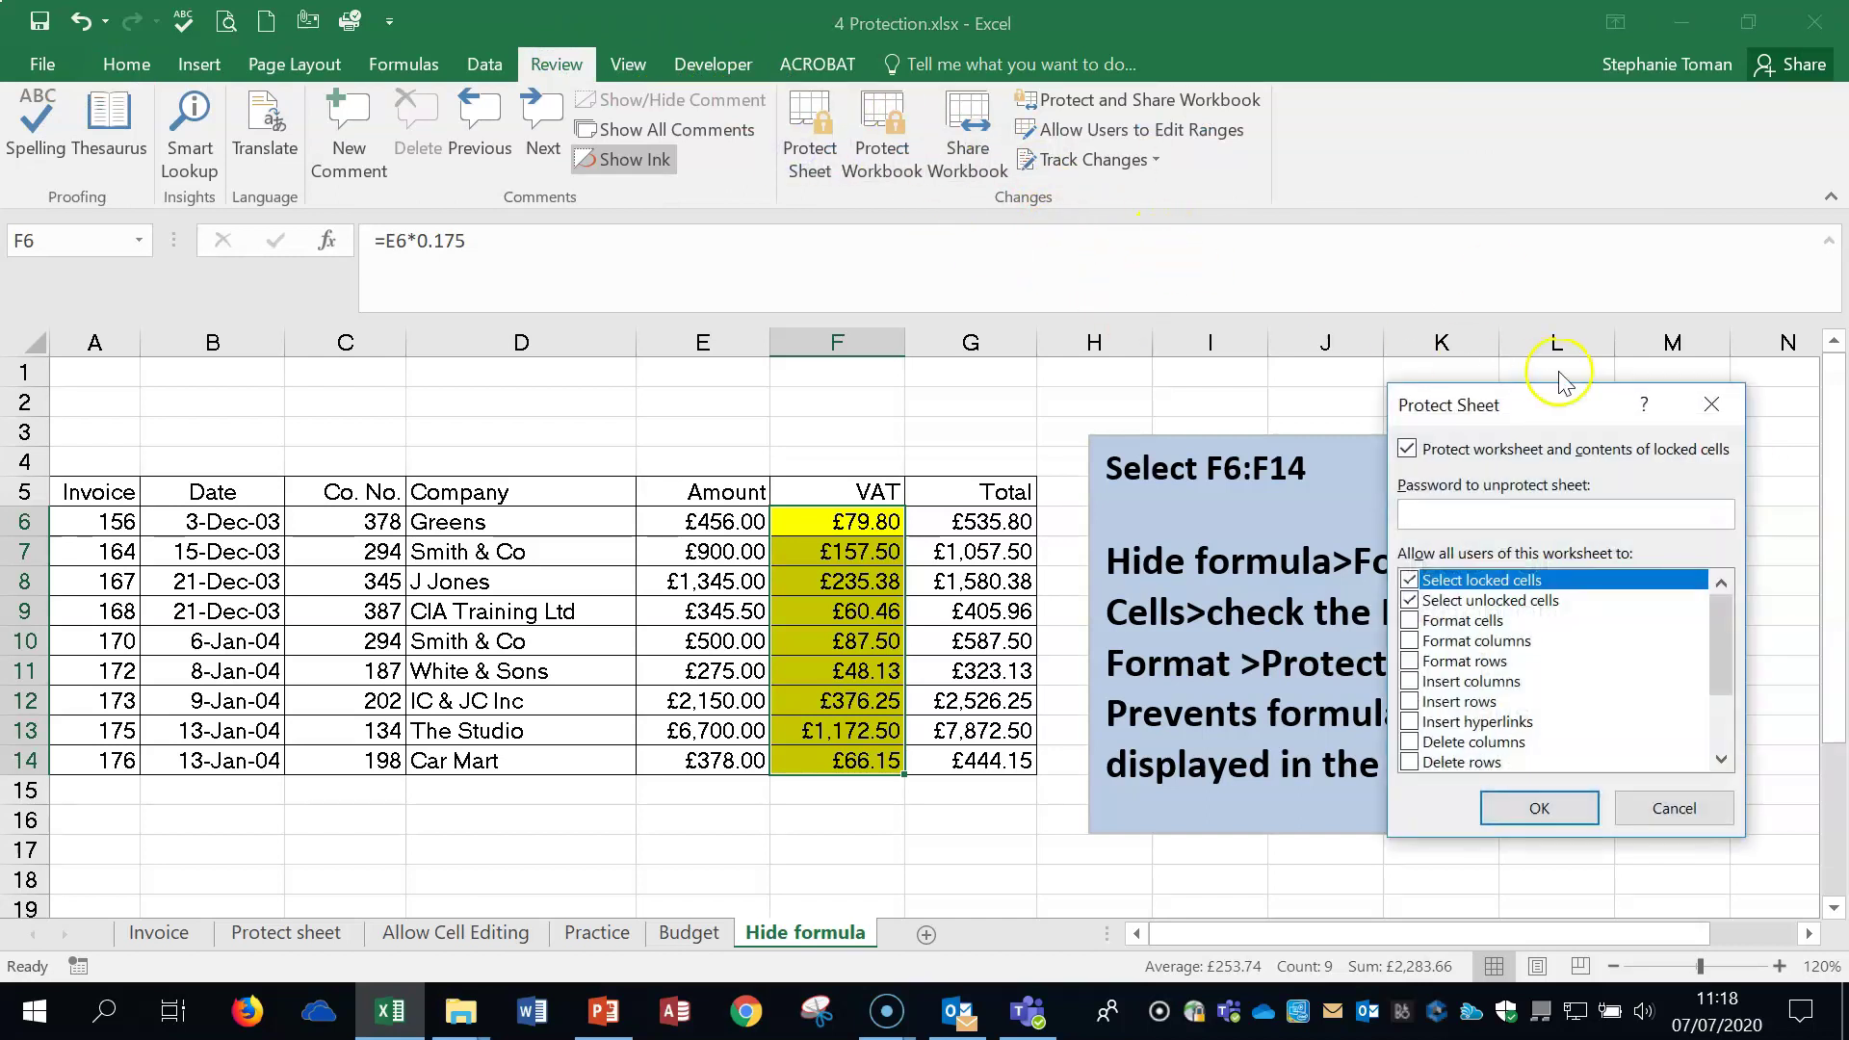
pyautogui.click(1706, 397)
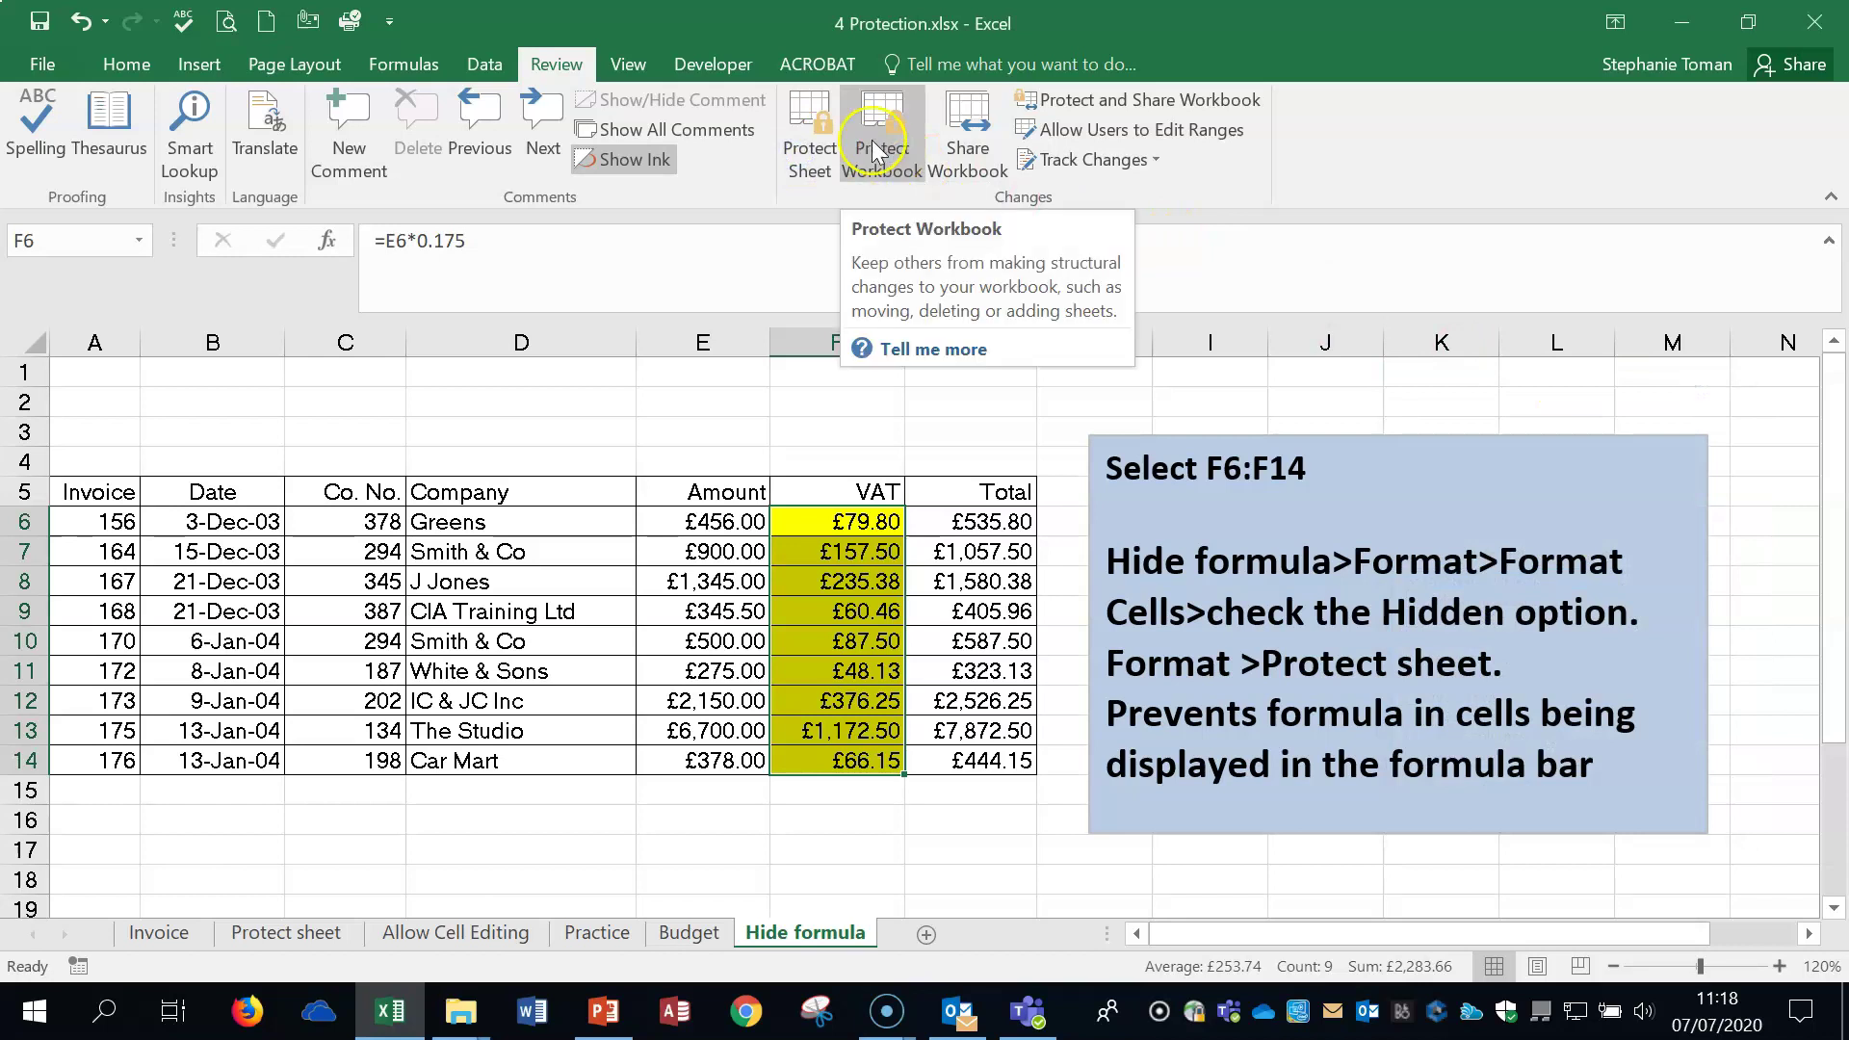
pyautogui.click(809, 154)
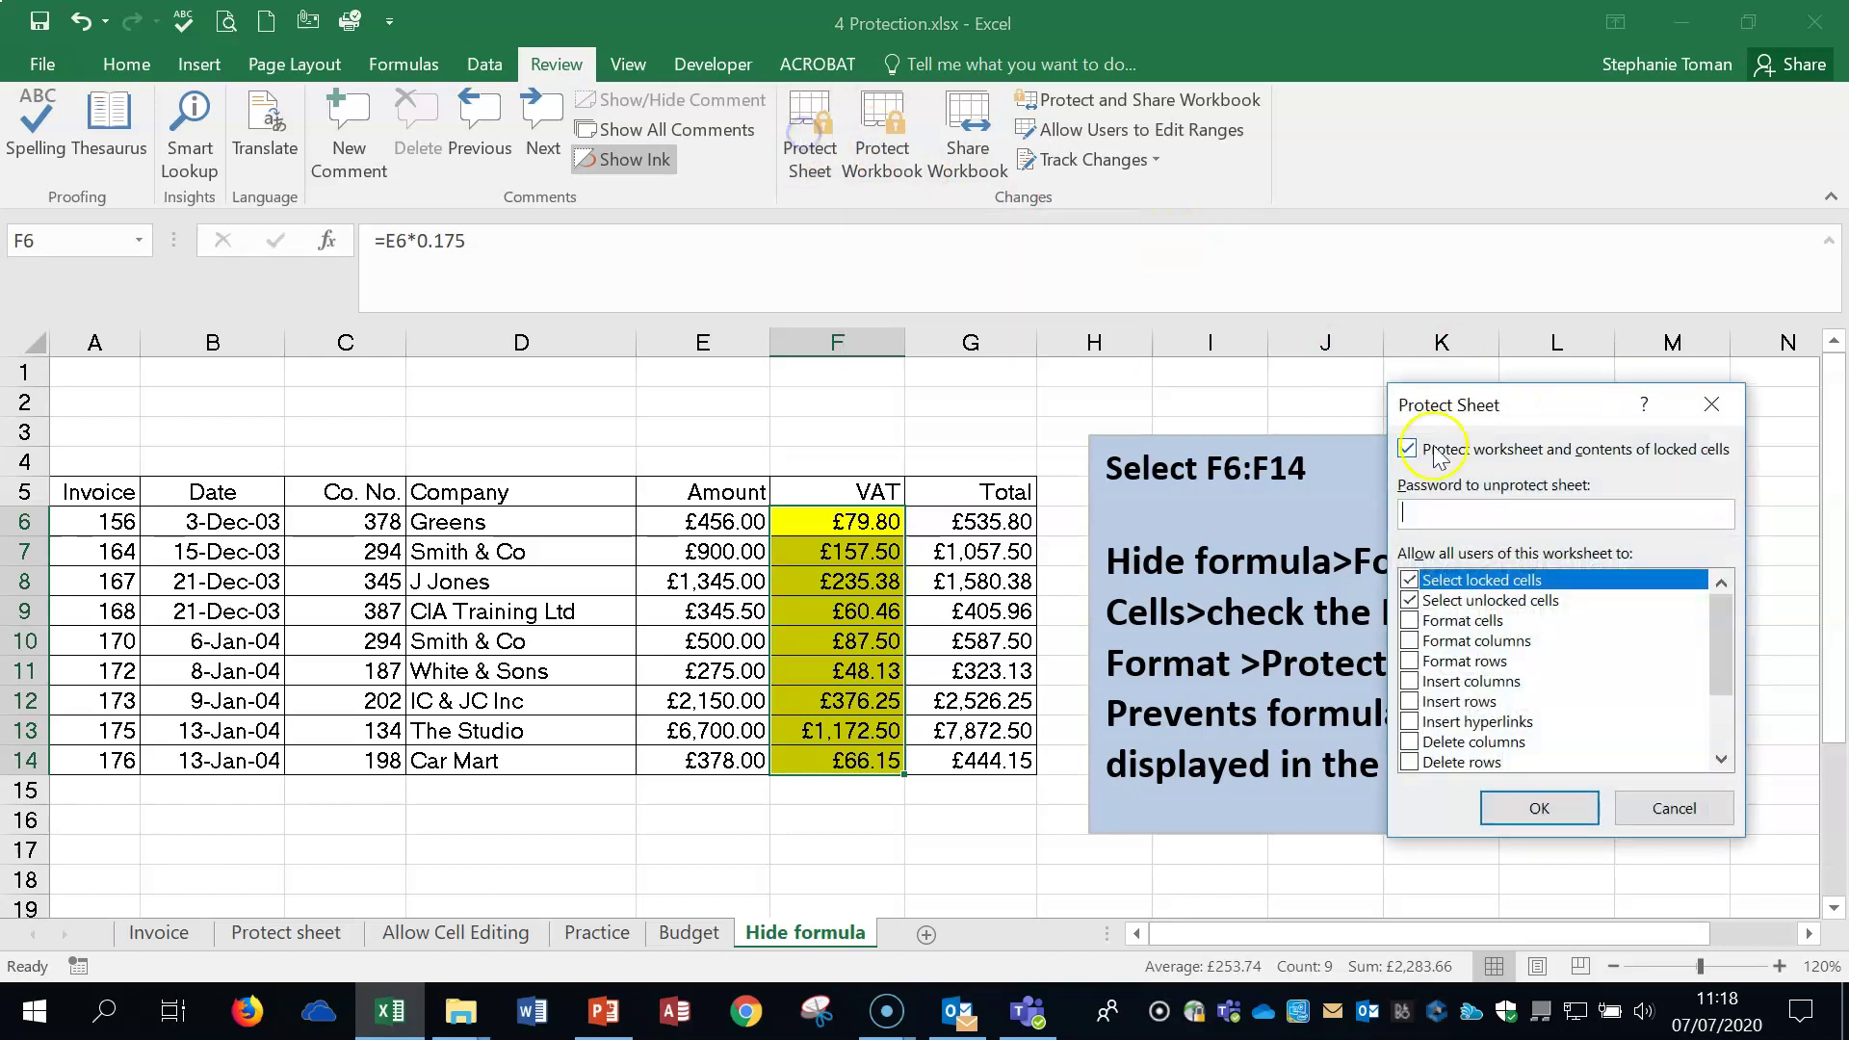
pyautogui.click(1537, 808)
# Go through the VAT cells between F6 and F14 and check whether their formulas show in the formula bar.
pyautogui.click(863, 528)
pyautogui.click(860, 556)
pyautogui.click(862, 612)
pyautogui.click(864, 644)
pyautogui.click(867, 698)
pyautogui.click(870, 762)
pyautogui.click(867, 647)
pyautogui.click(861, 582)
pyautogui.click(854, 527)
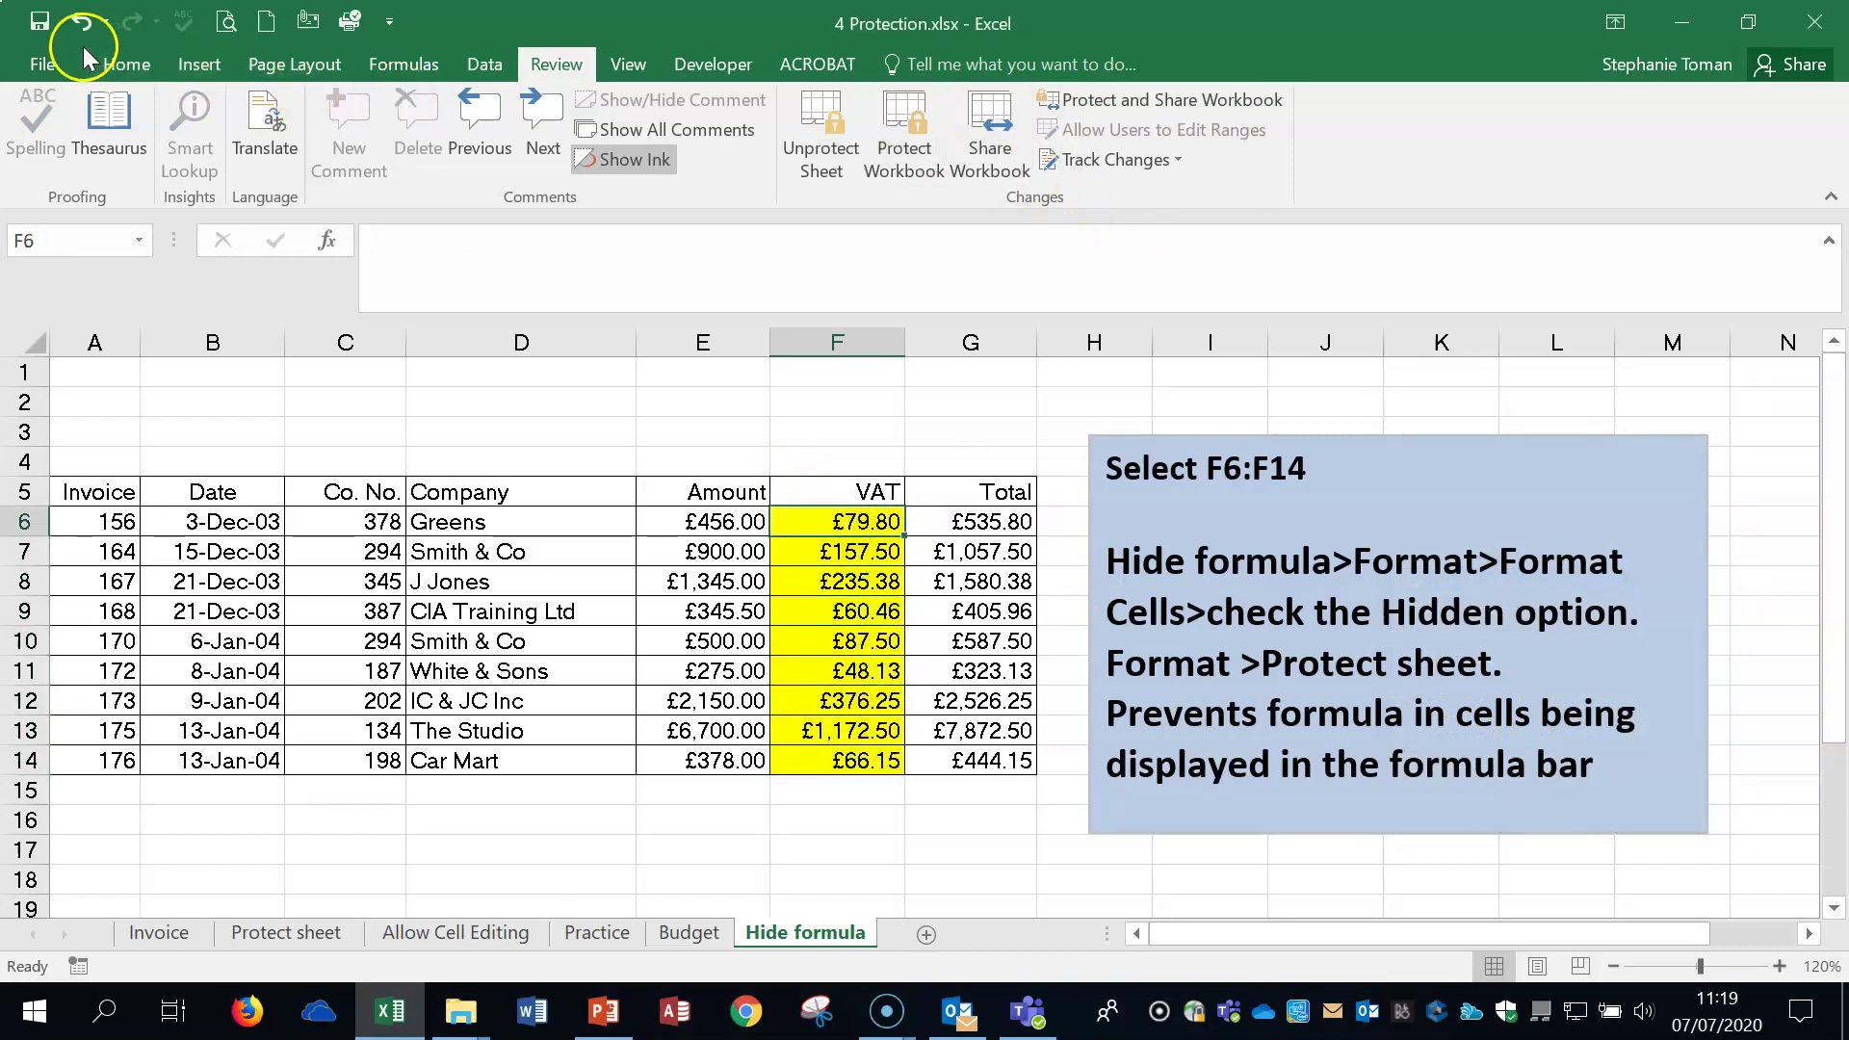
# Unprotect the Hide formula worksheet and check the formulas in VAT cells F7 and F10.
pyautogui.click(863, 154)
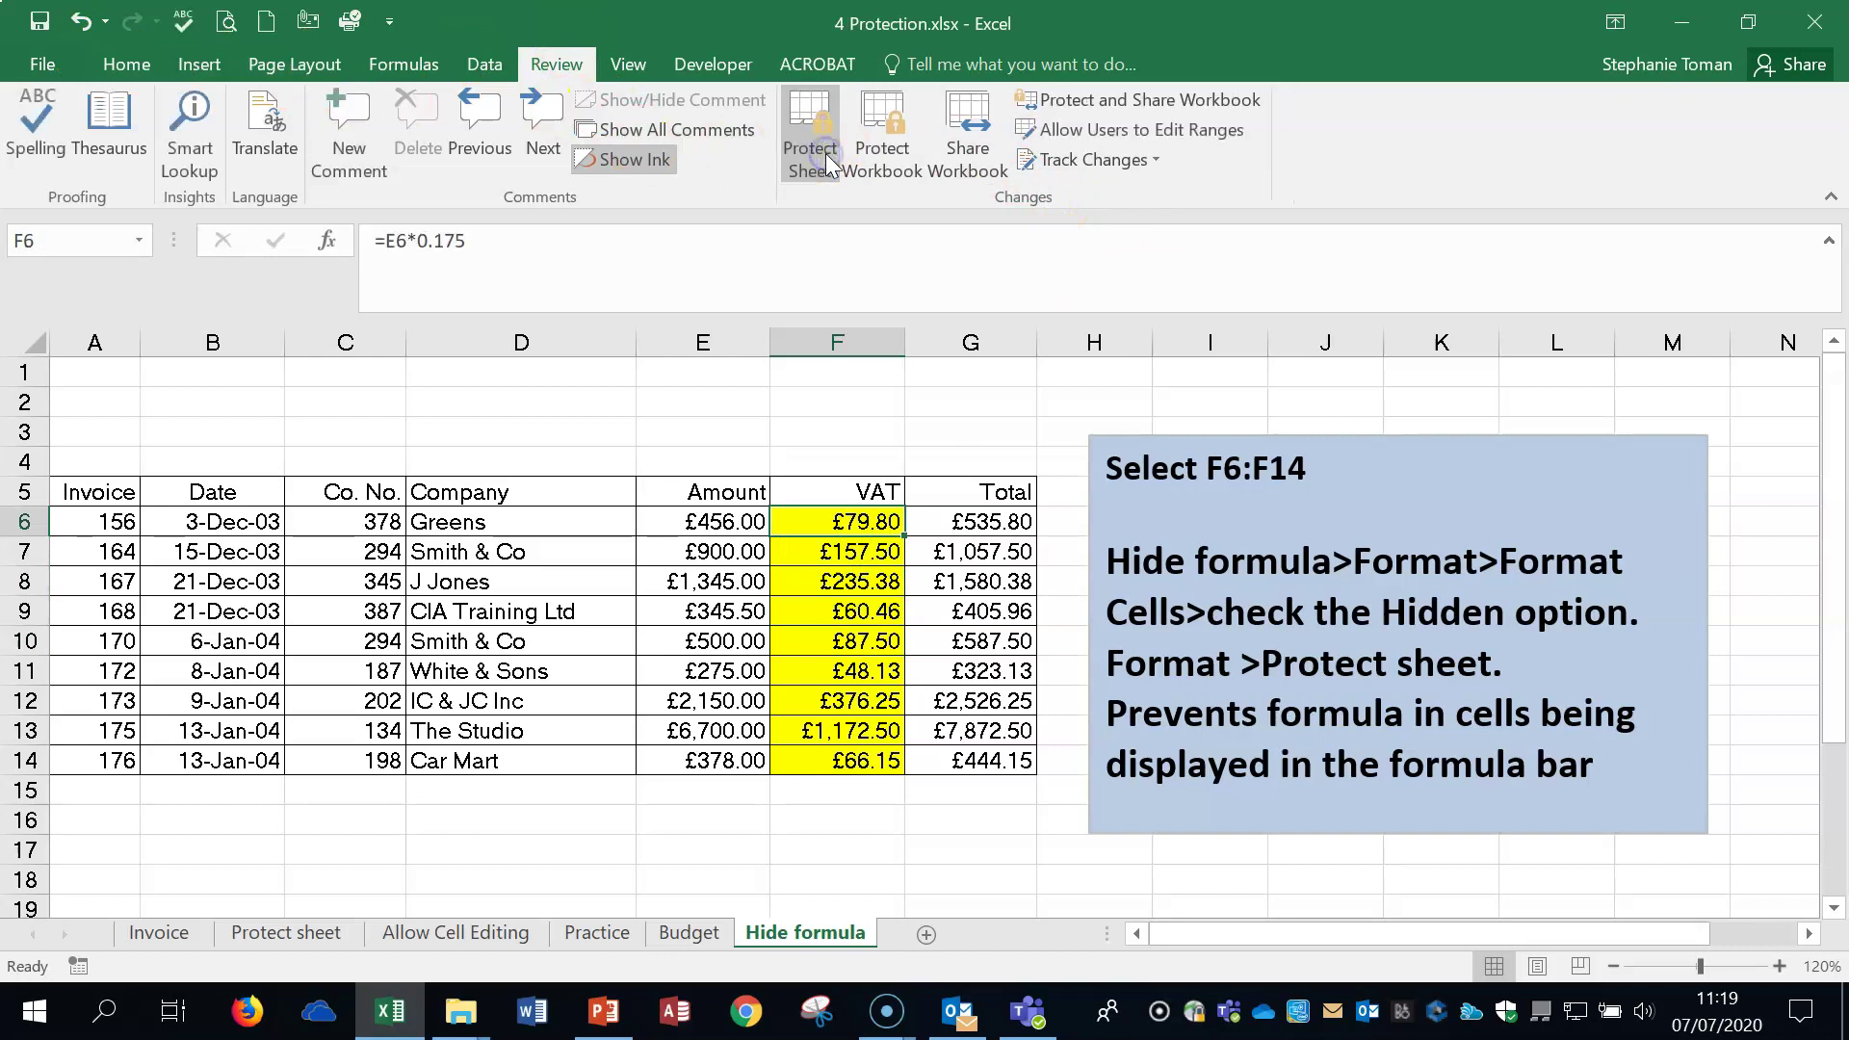
pyautogui.click(851, 551)
pyautogui.click(848, 640)
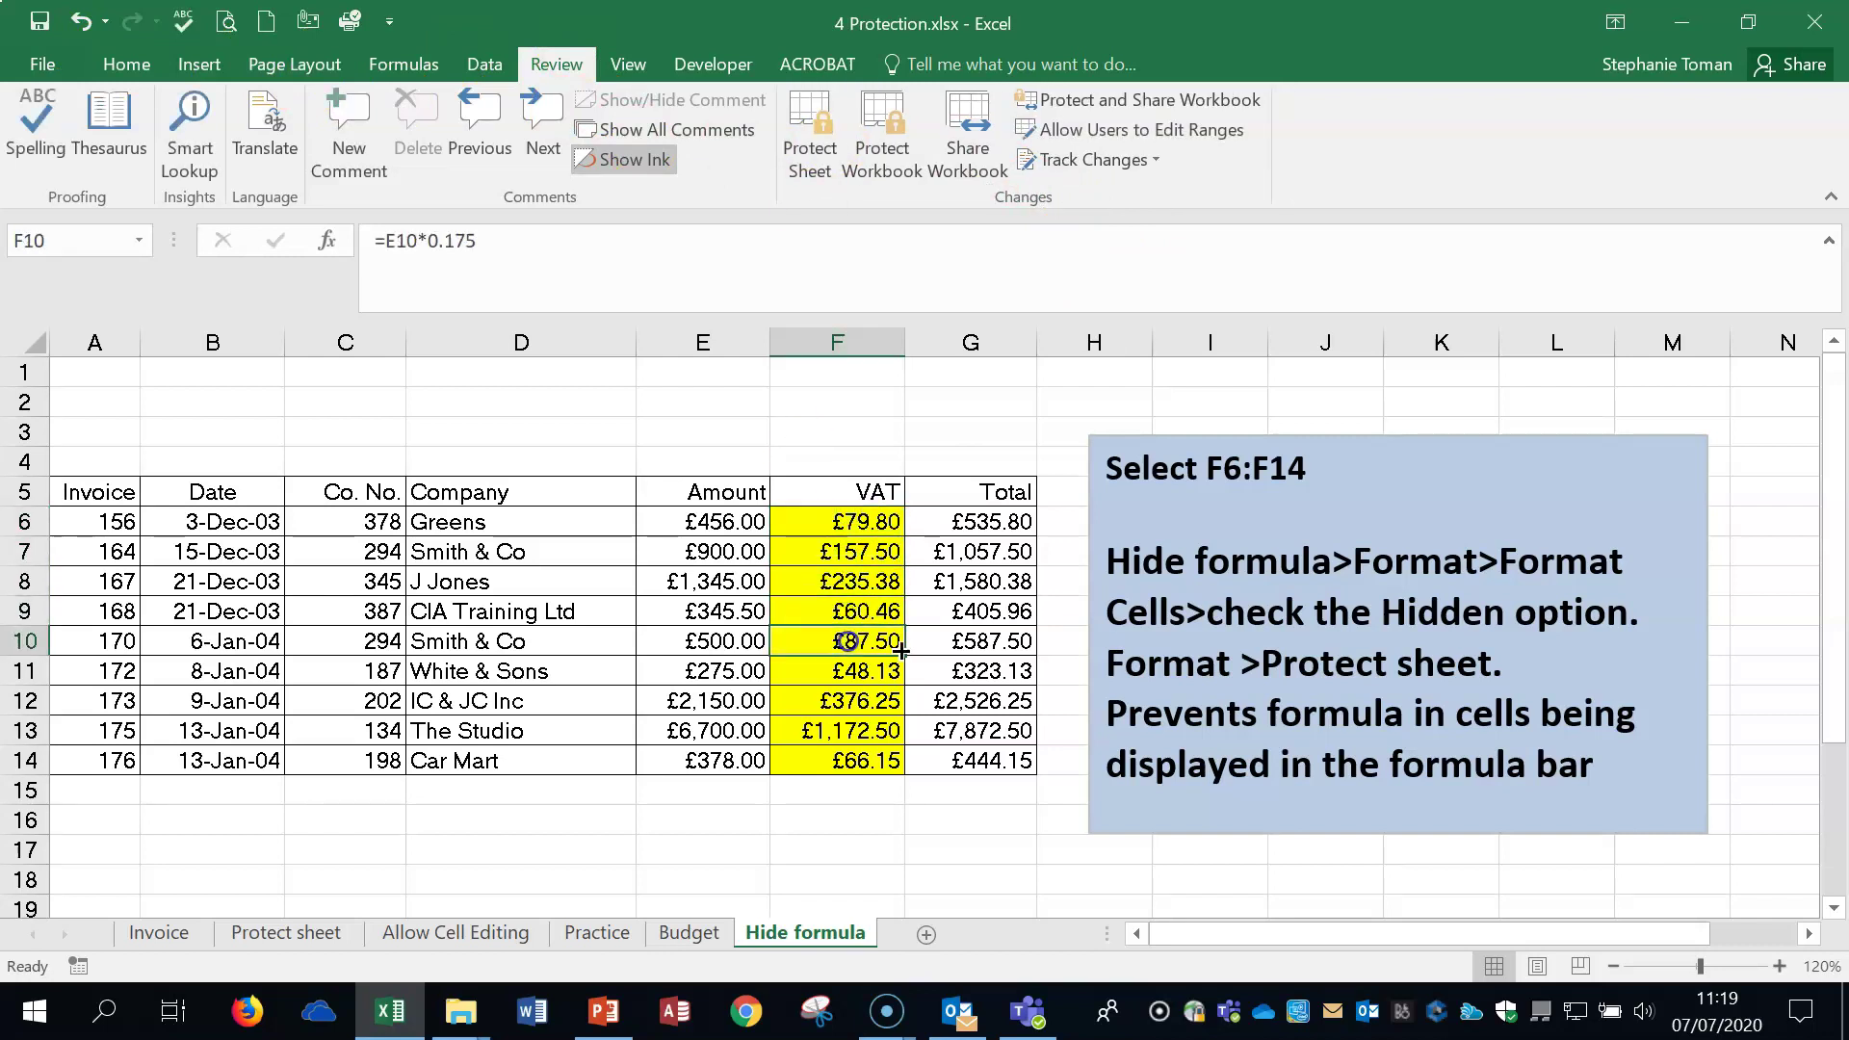
pyautogui.click(943, 846)
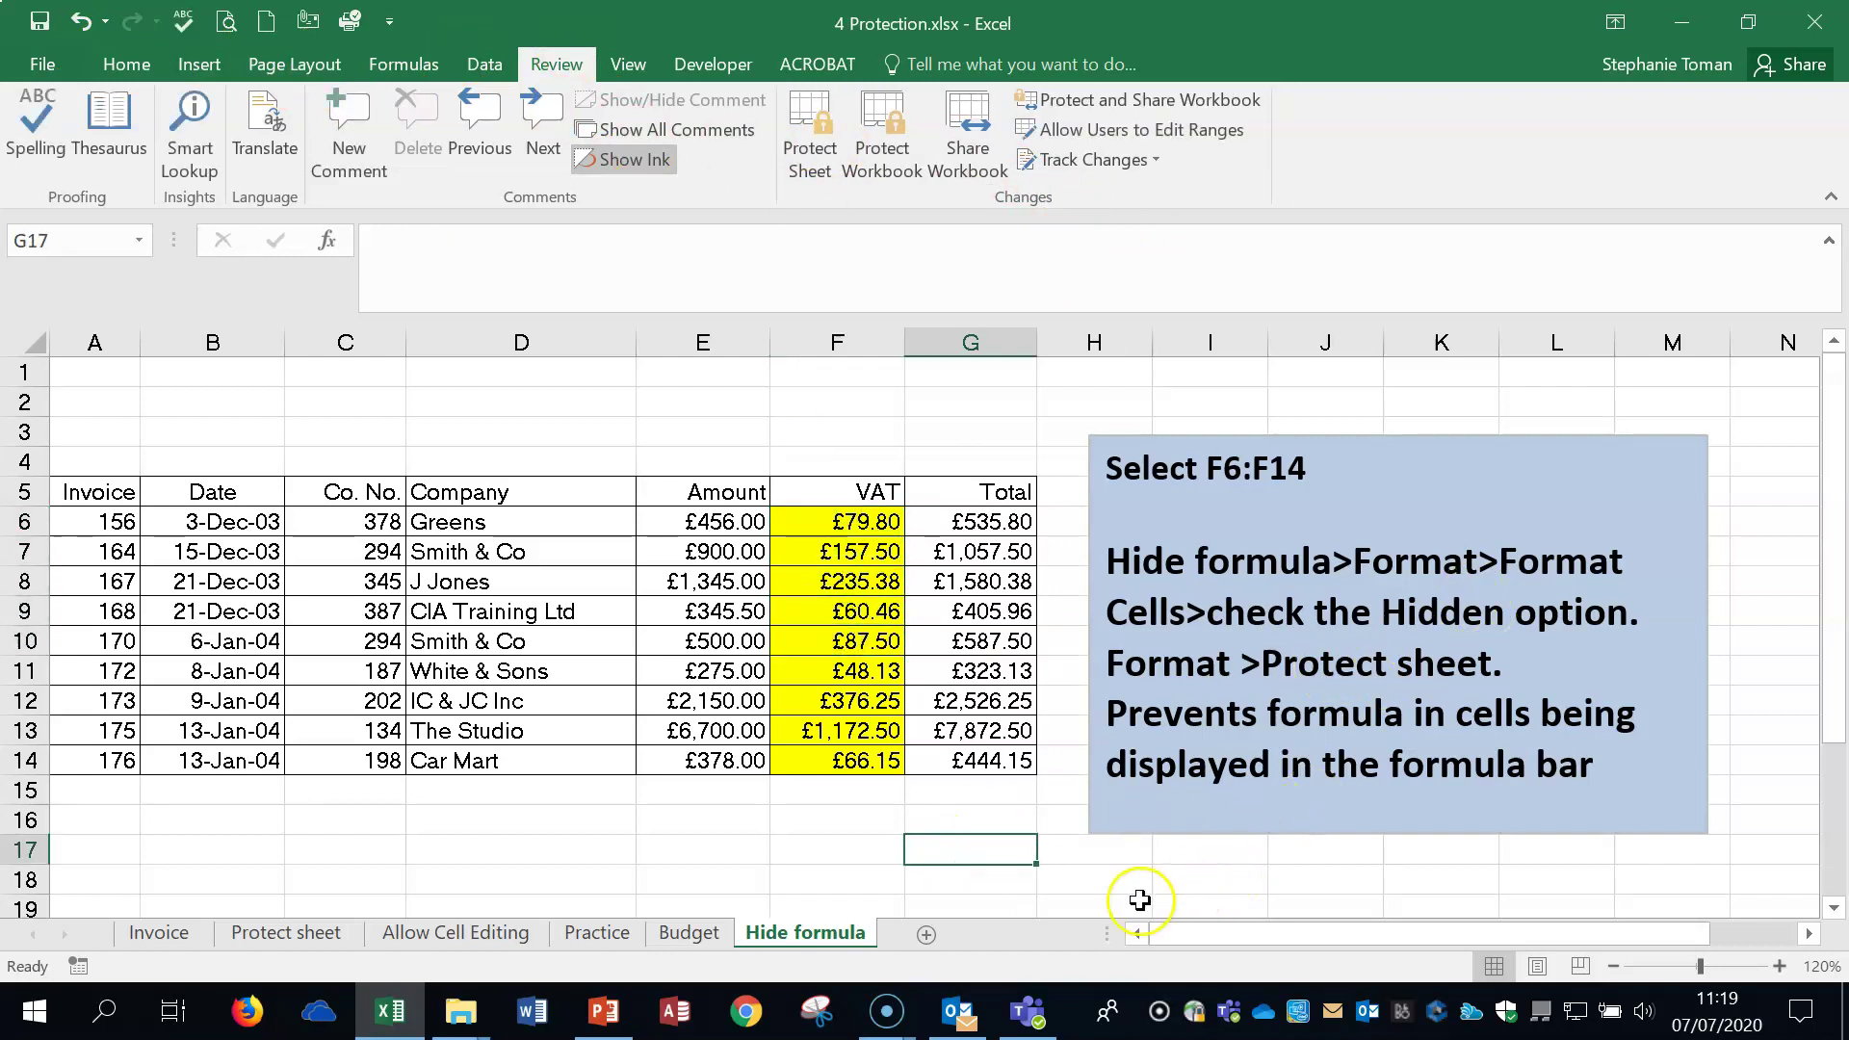
# Close 4 Protection.xlsx without saving and open 5 Workbook protection.xlsx from the 2_3 Formatting_Protection folder.
pyautogui.click(1814, 22)
pyautogui.click(939, 535)
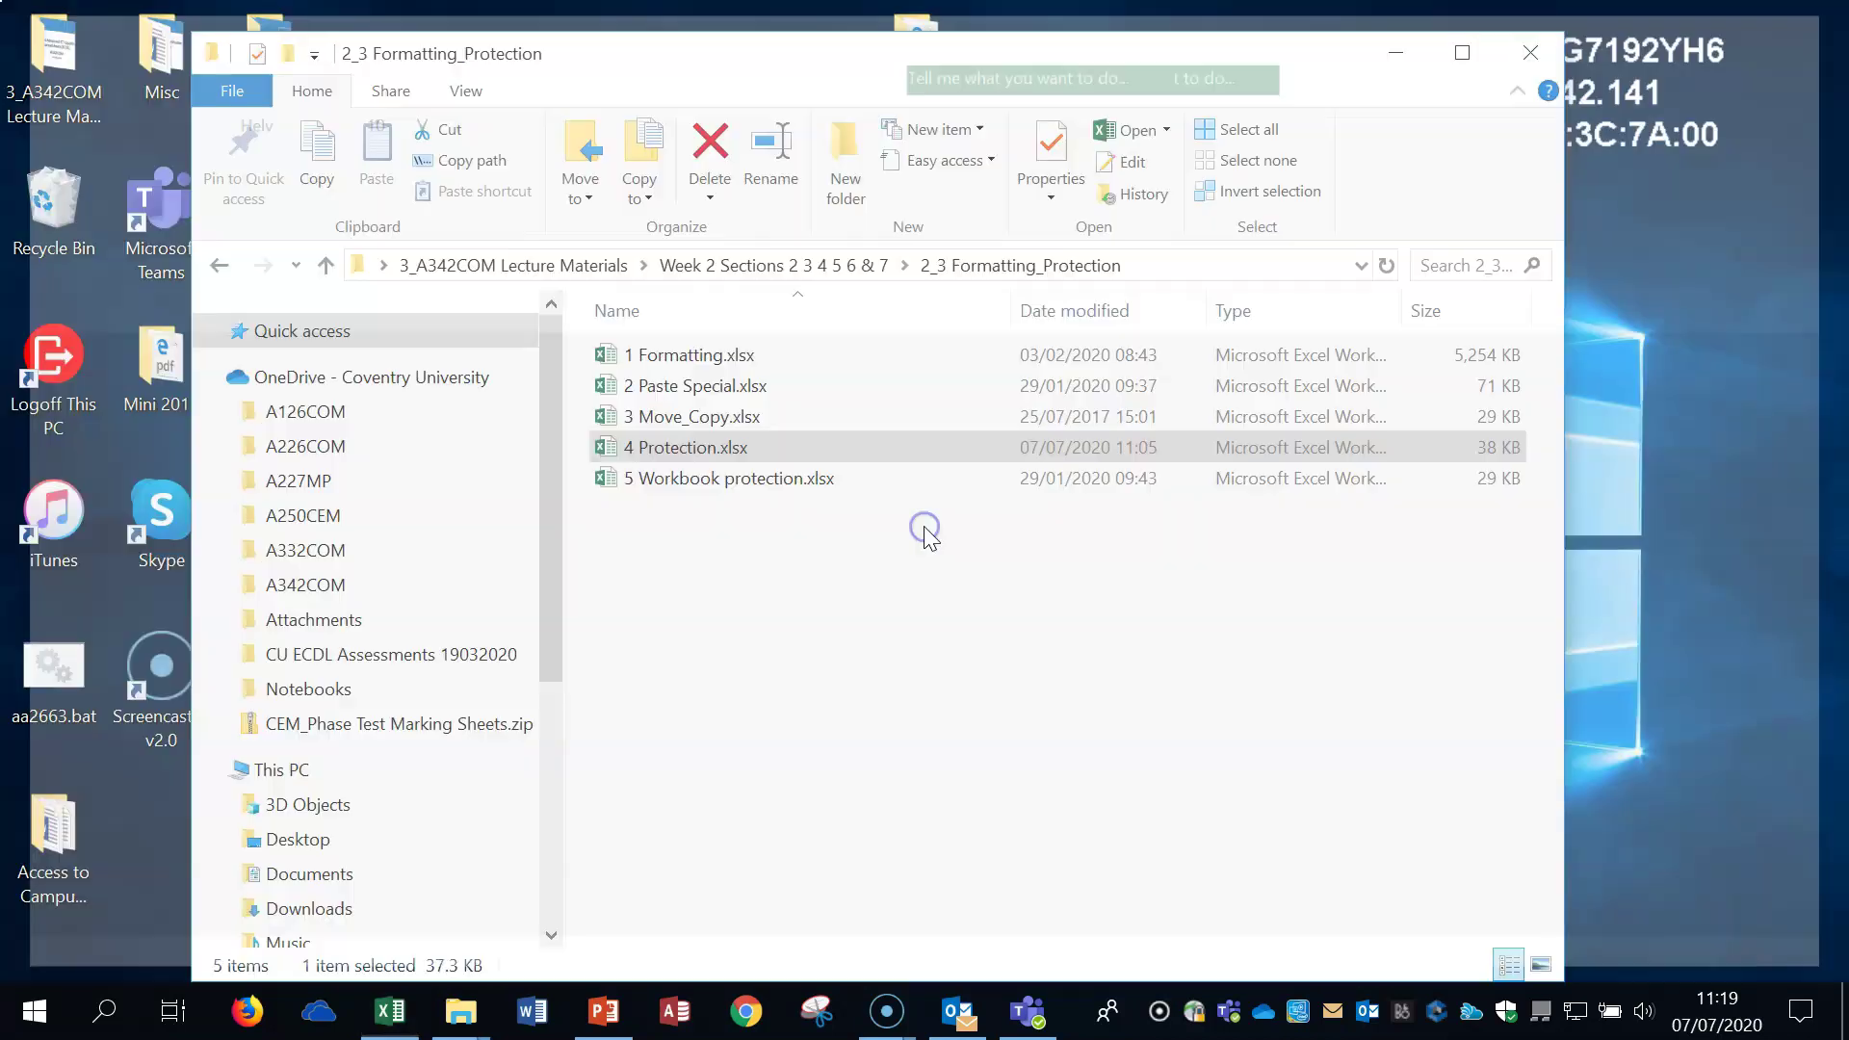
pyautogui.click(755, 521)
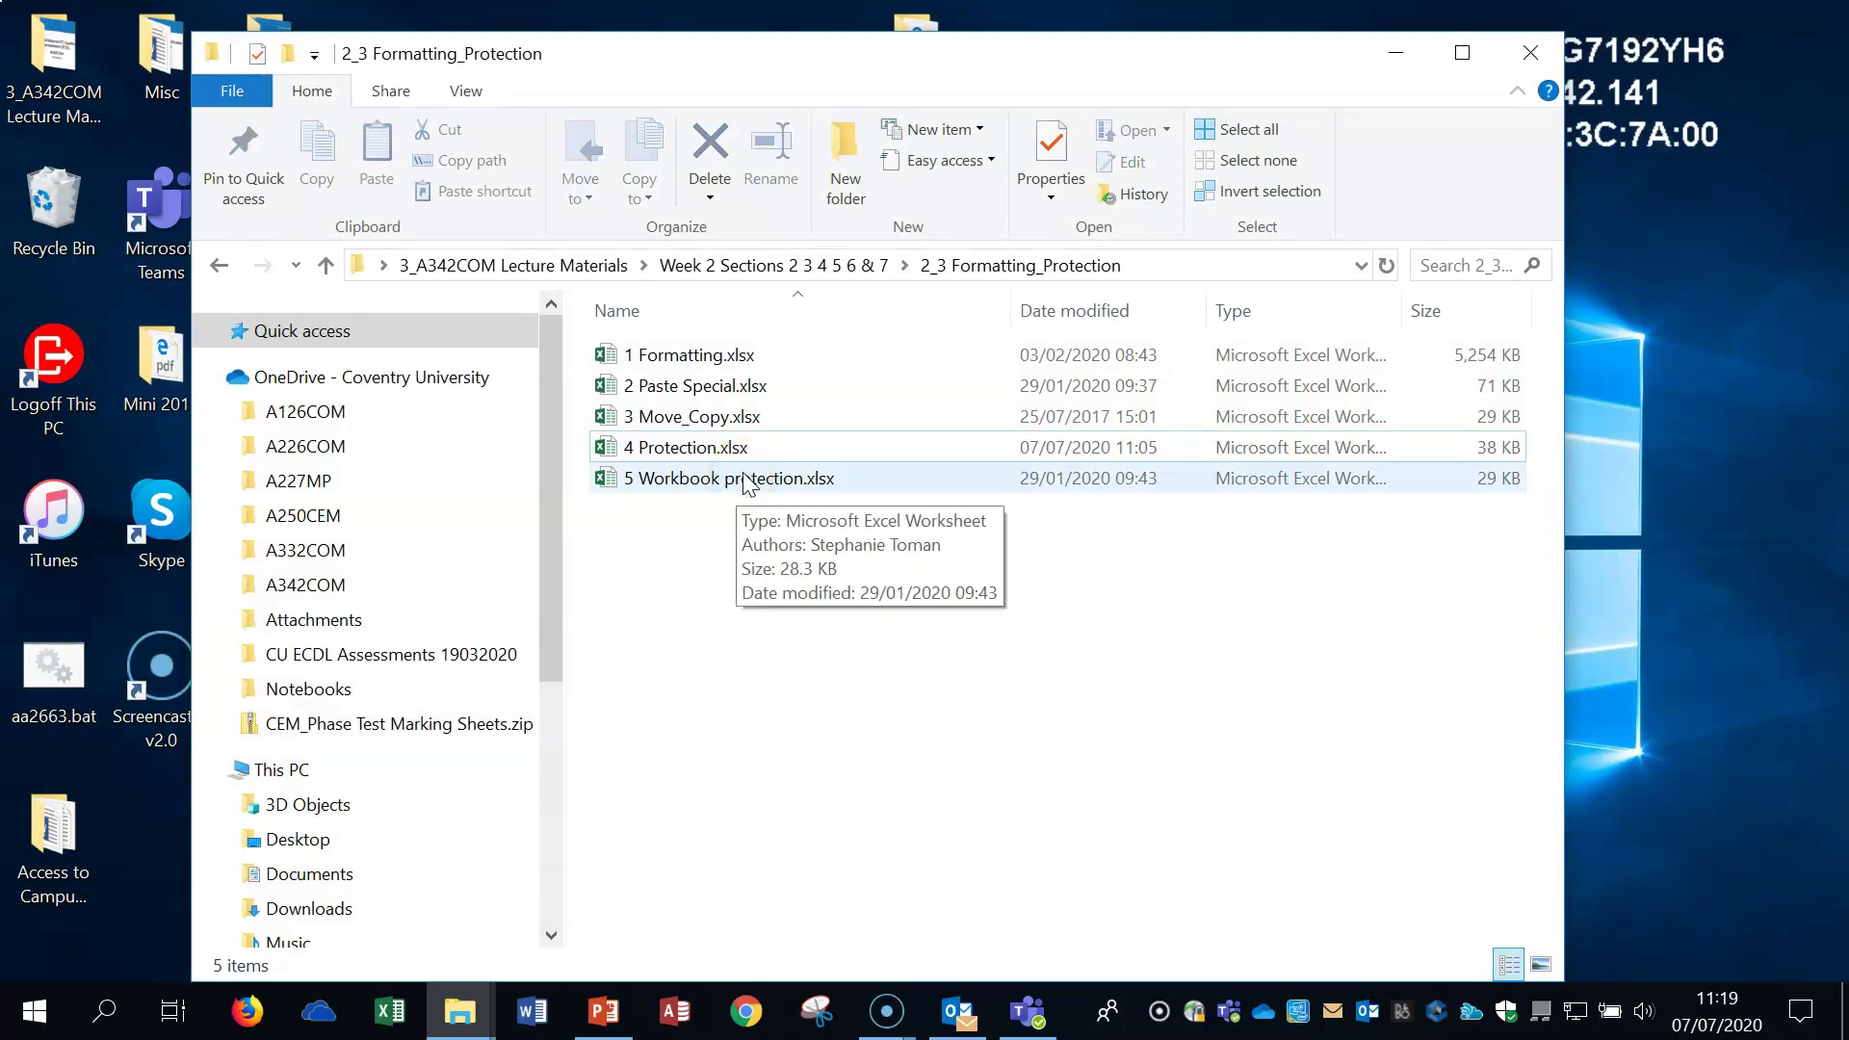
pyautogui.doubleClick(752, 482)
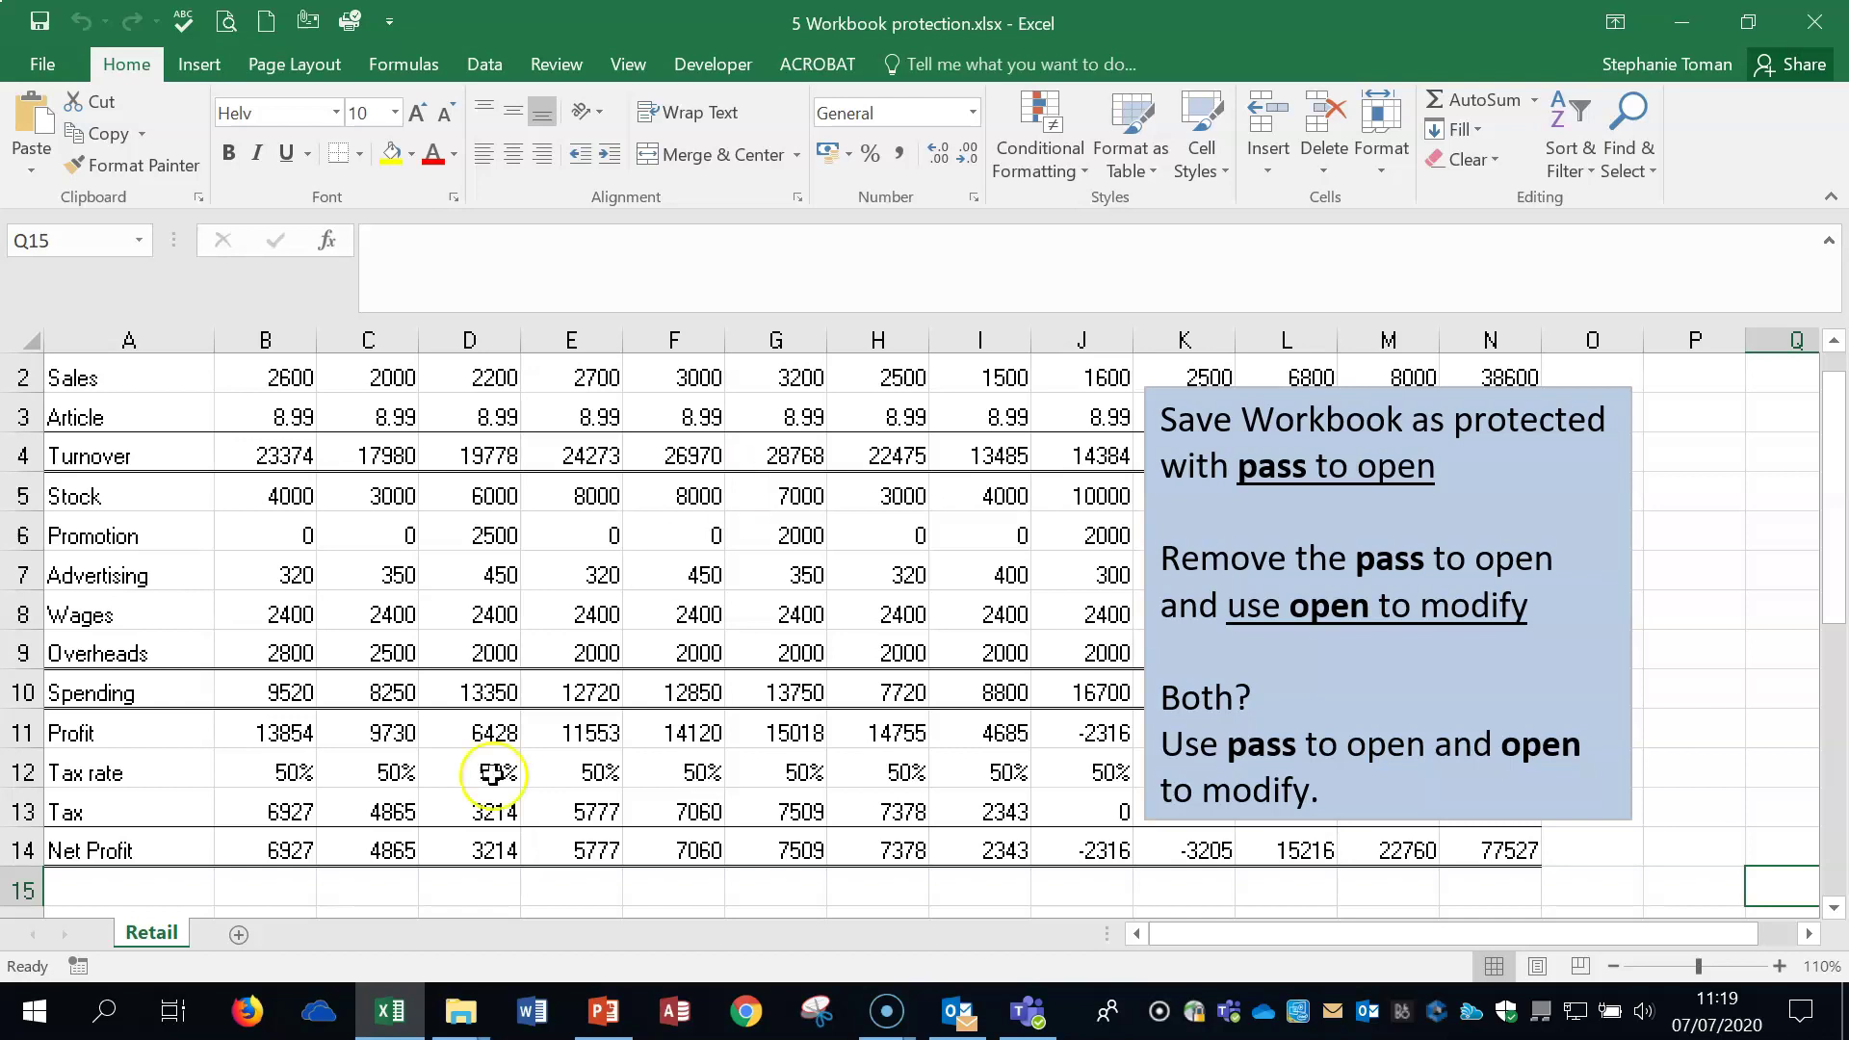
# View the workbook protection choices, and in the Save As general options enter and confirm a password to open.
pyautogui.click(48, 61)
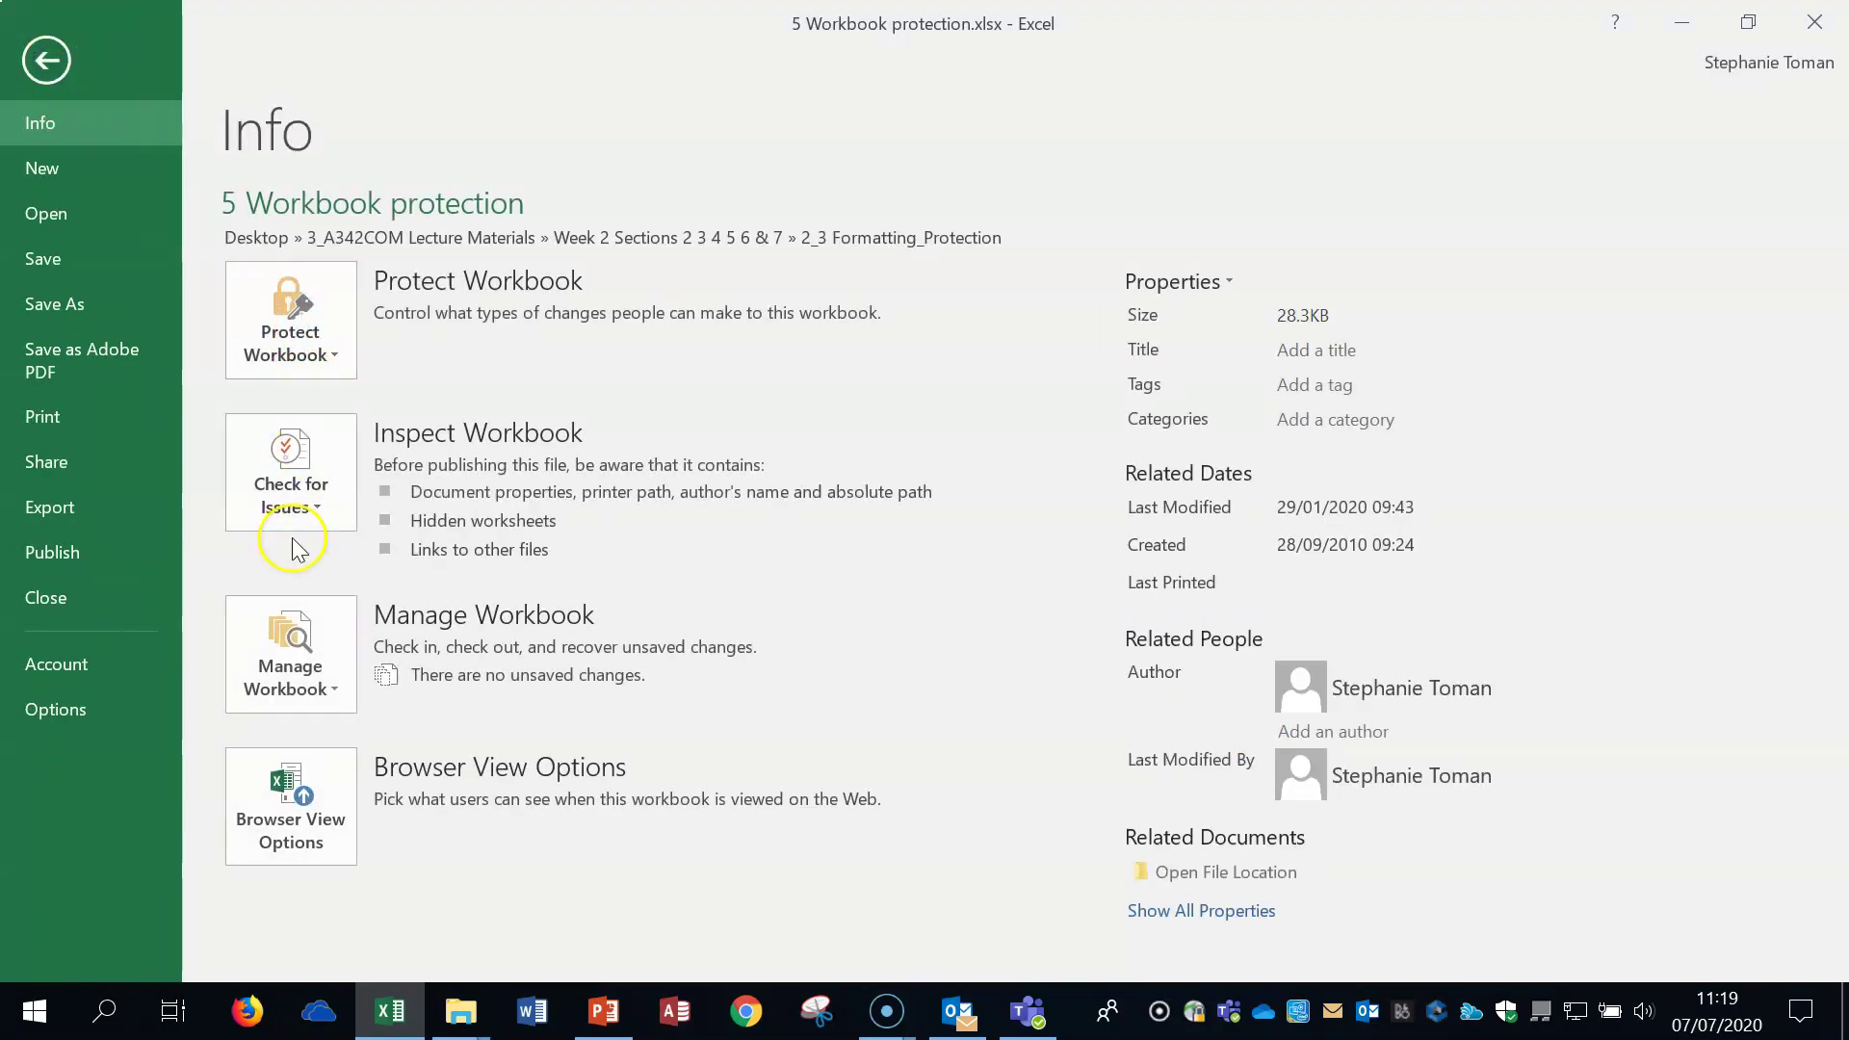
pyautogui.click(331, 356)
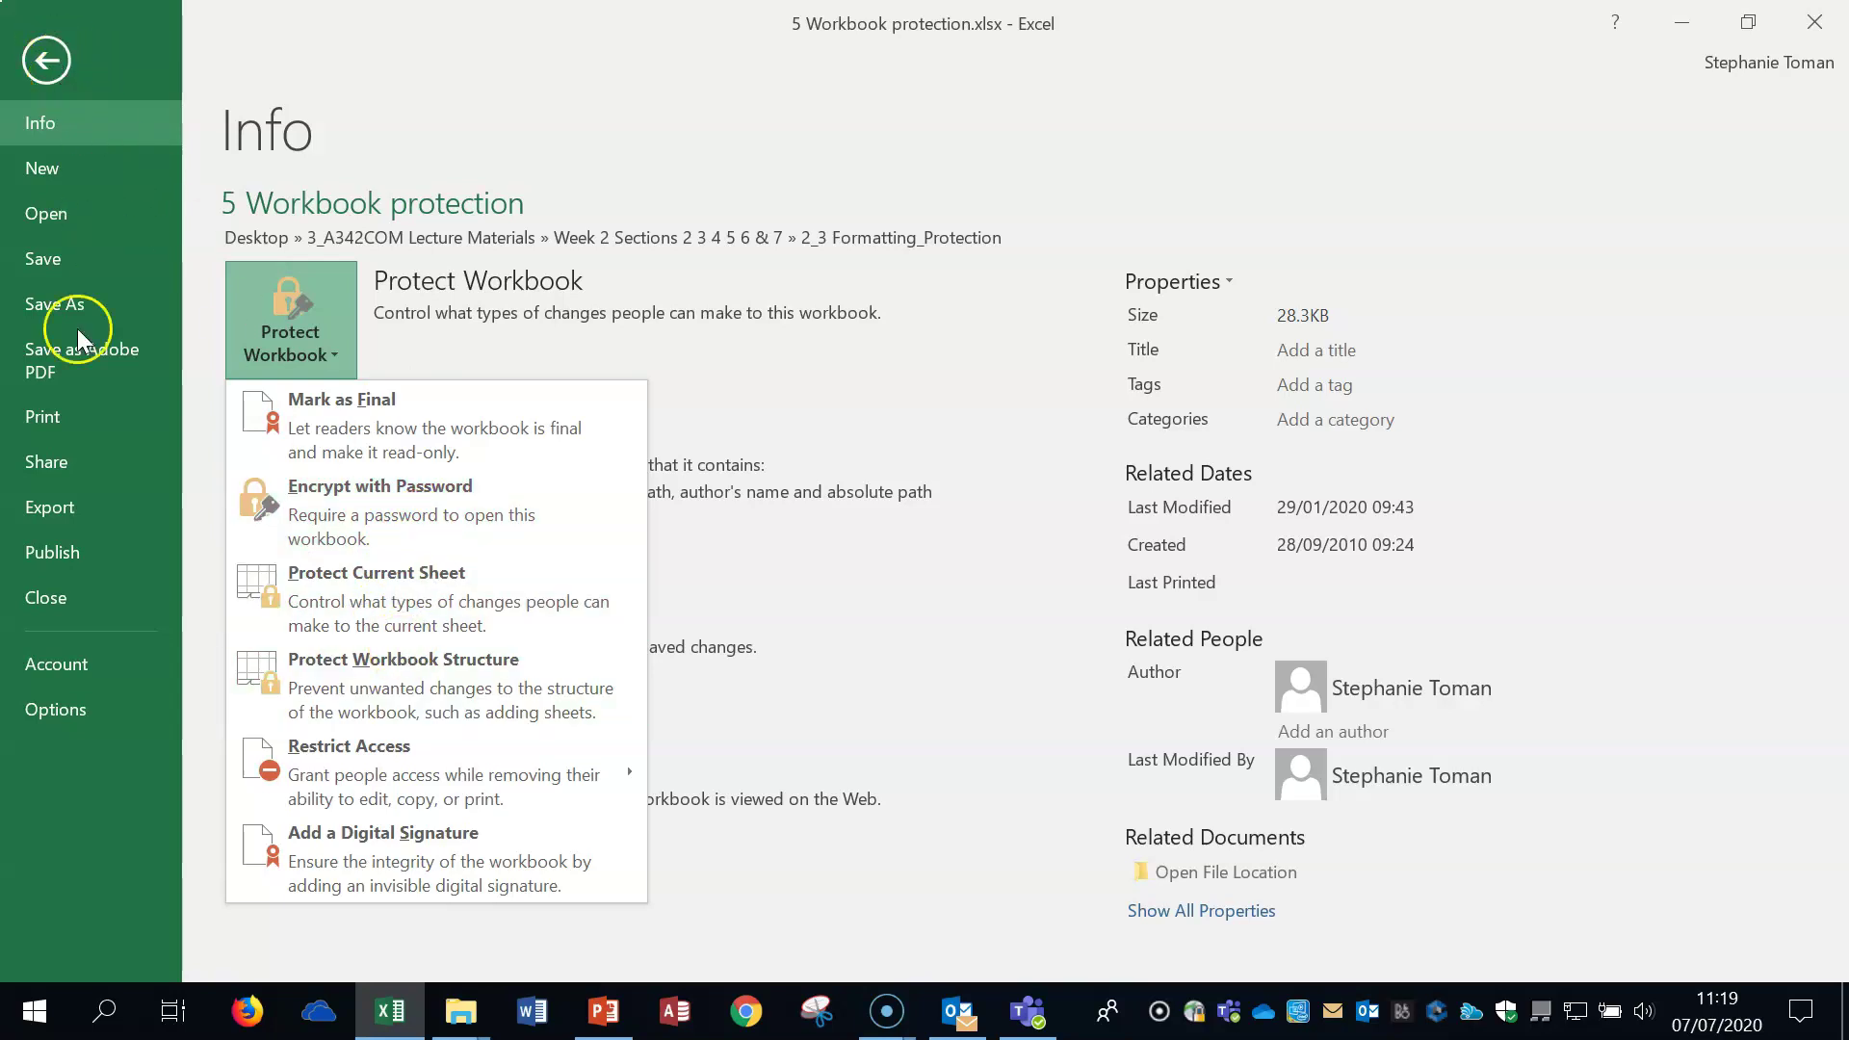
pyautogui.click(50, 302)
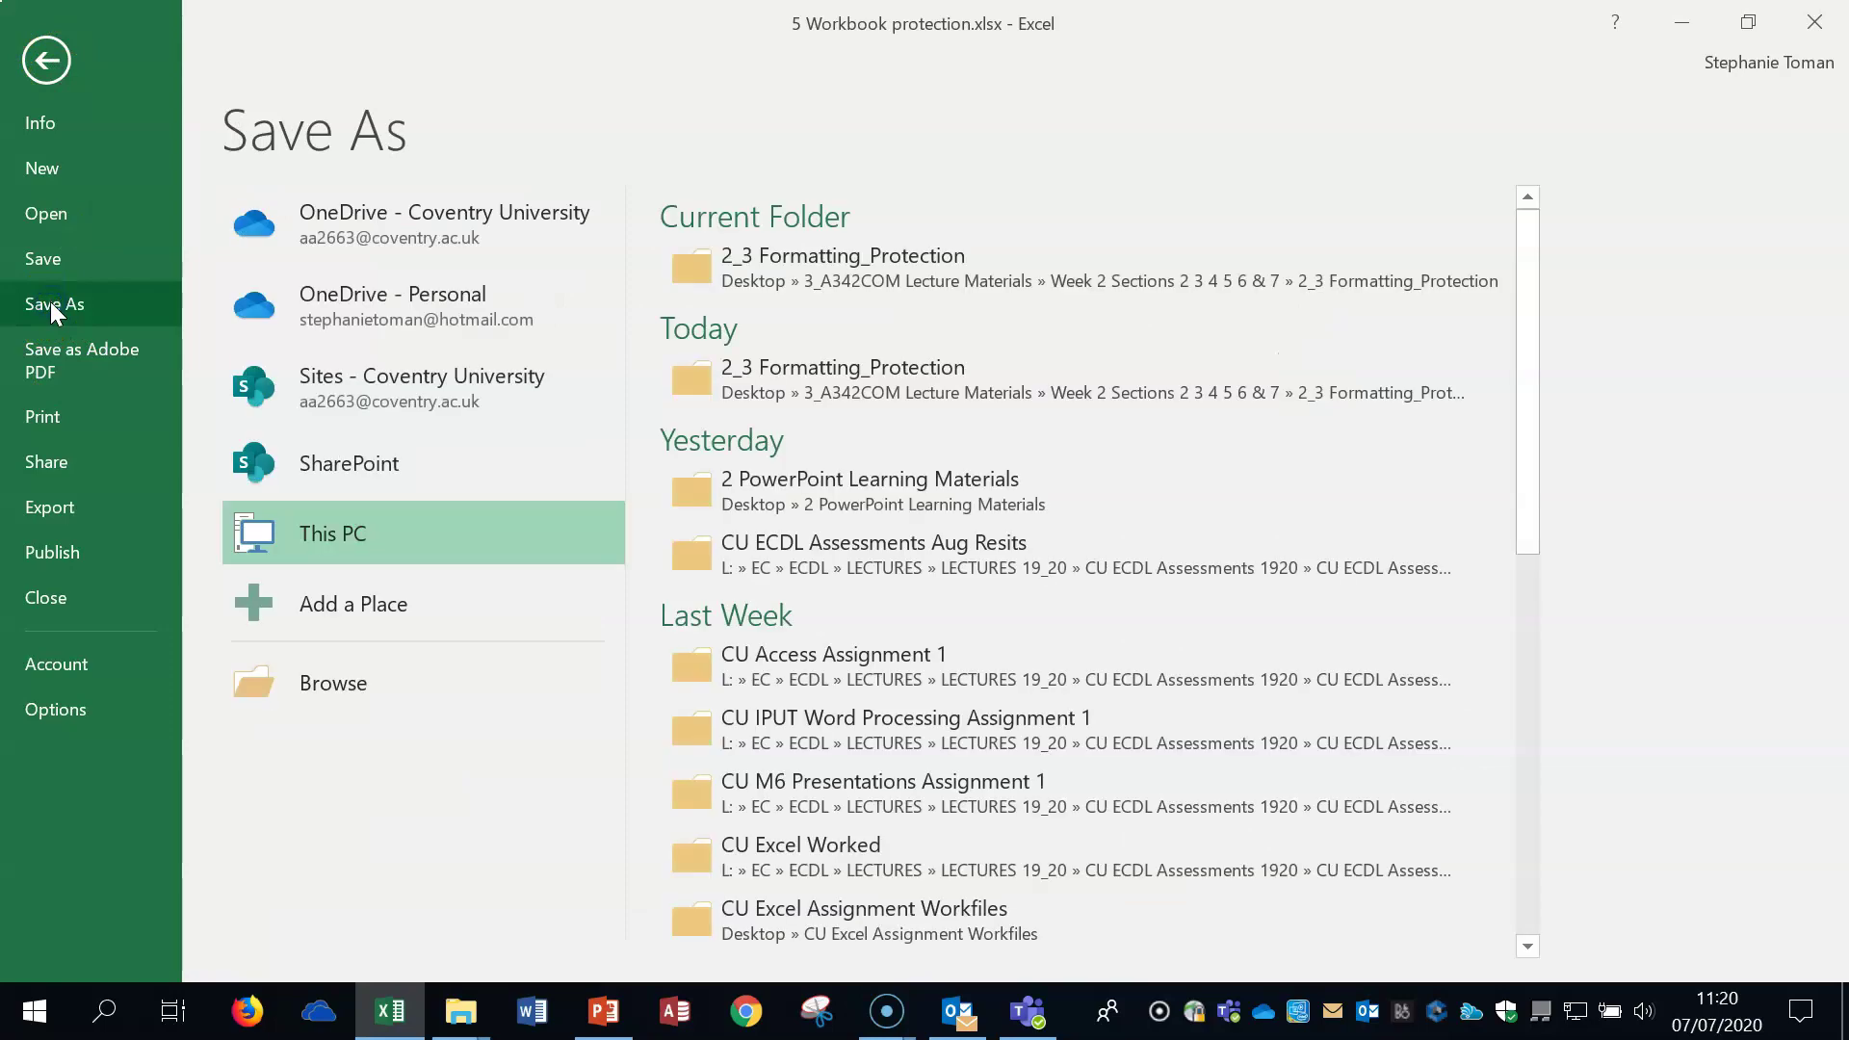
pyautogui.click(359, 692)
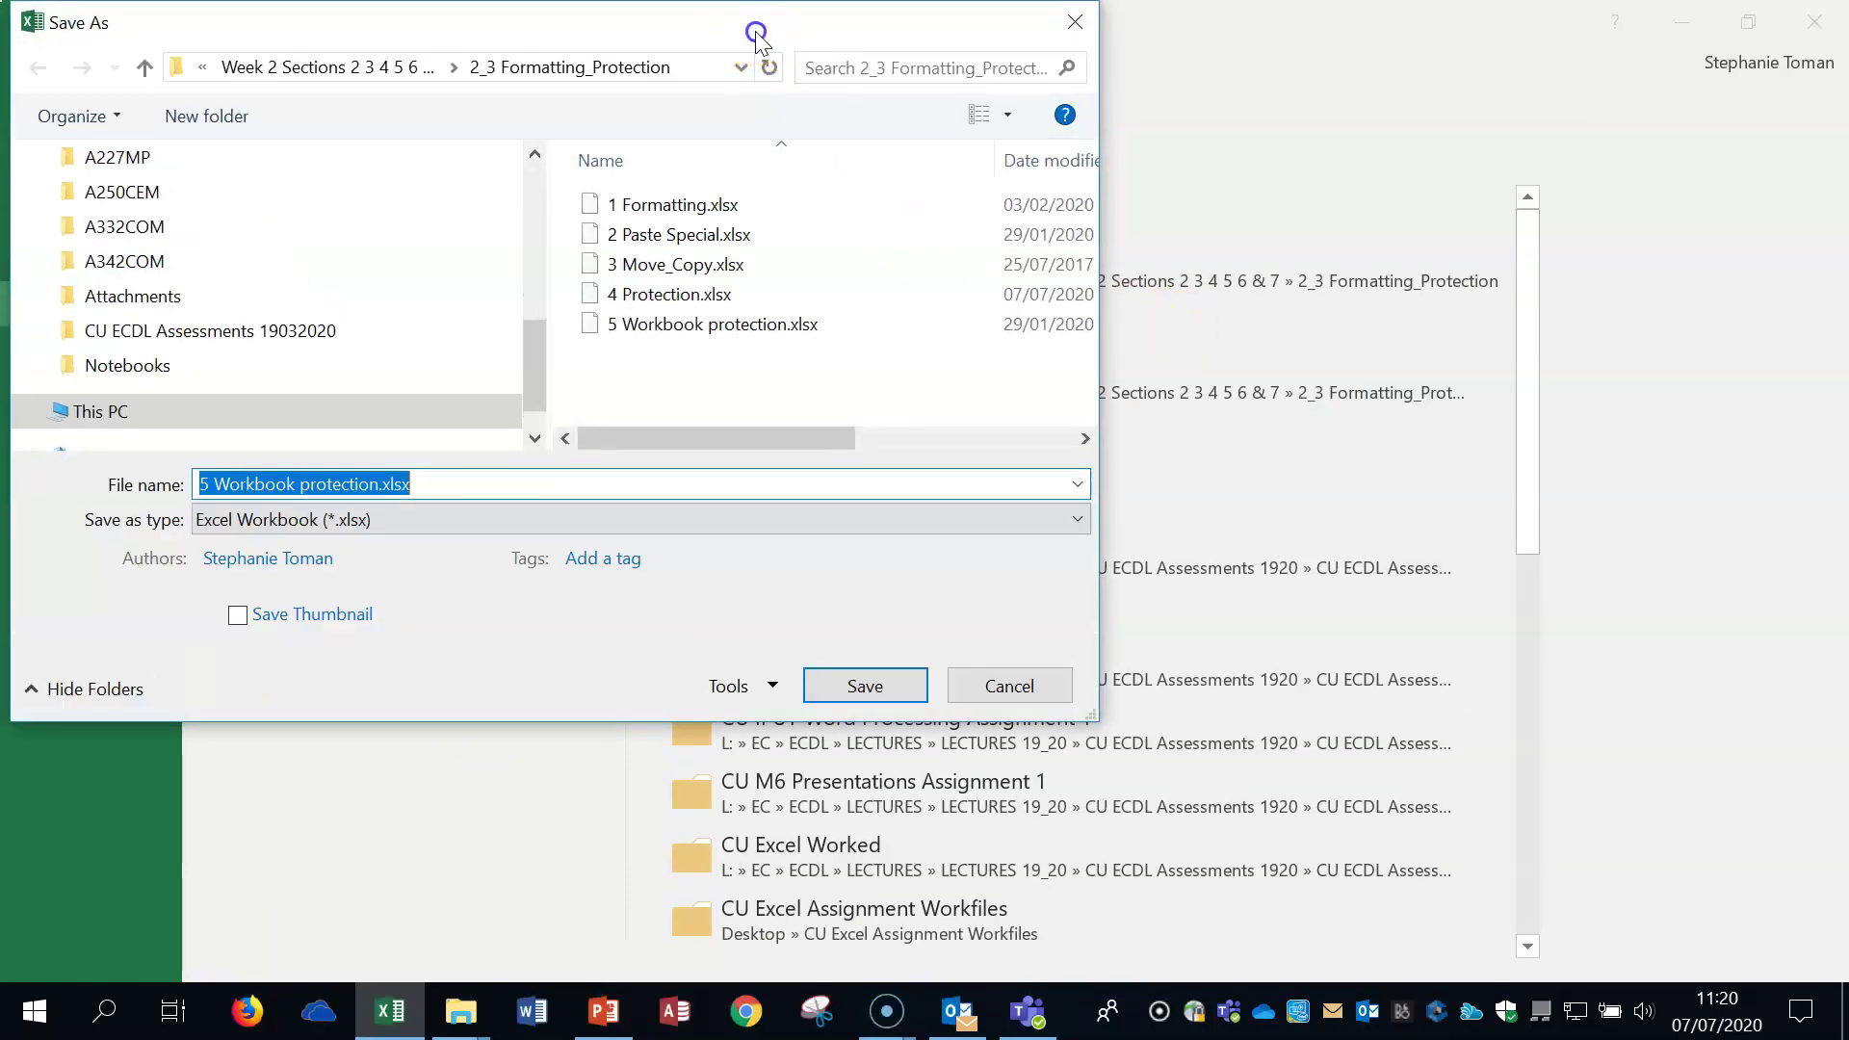
pyautogui.moveTo(755, 32); pyautogui.dragTo(1106, 138)
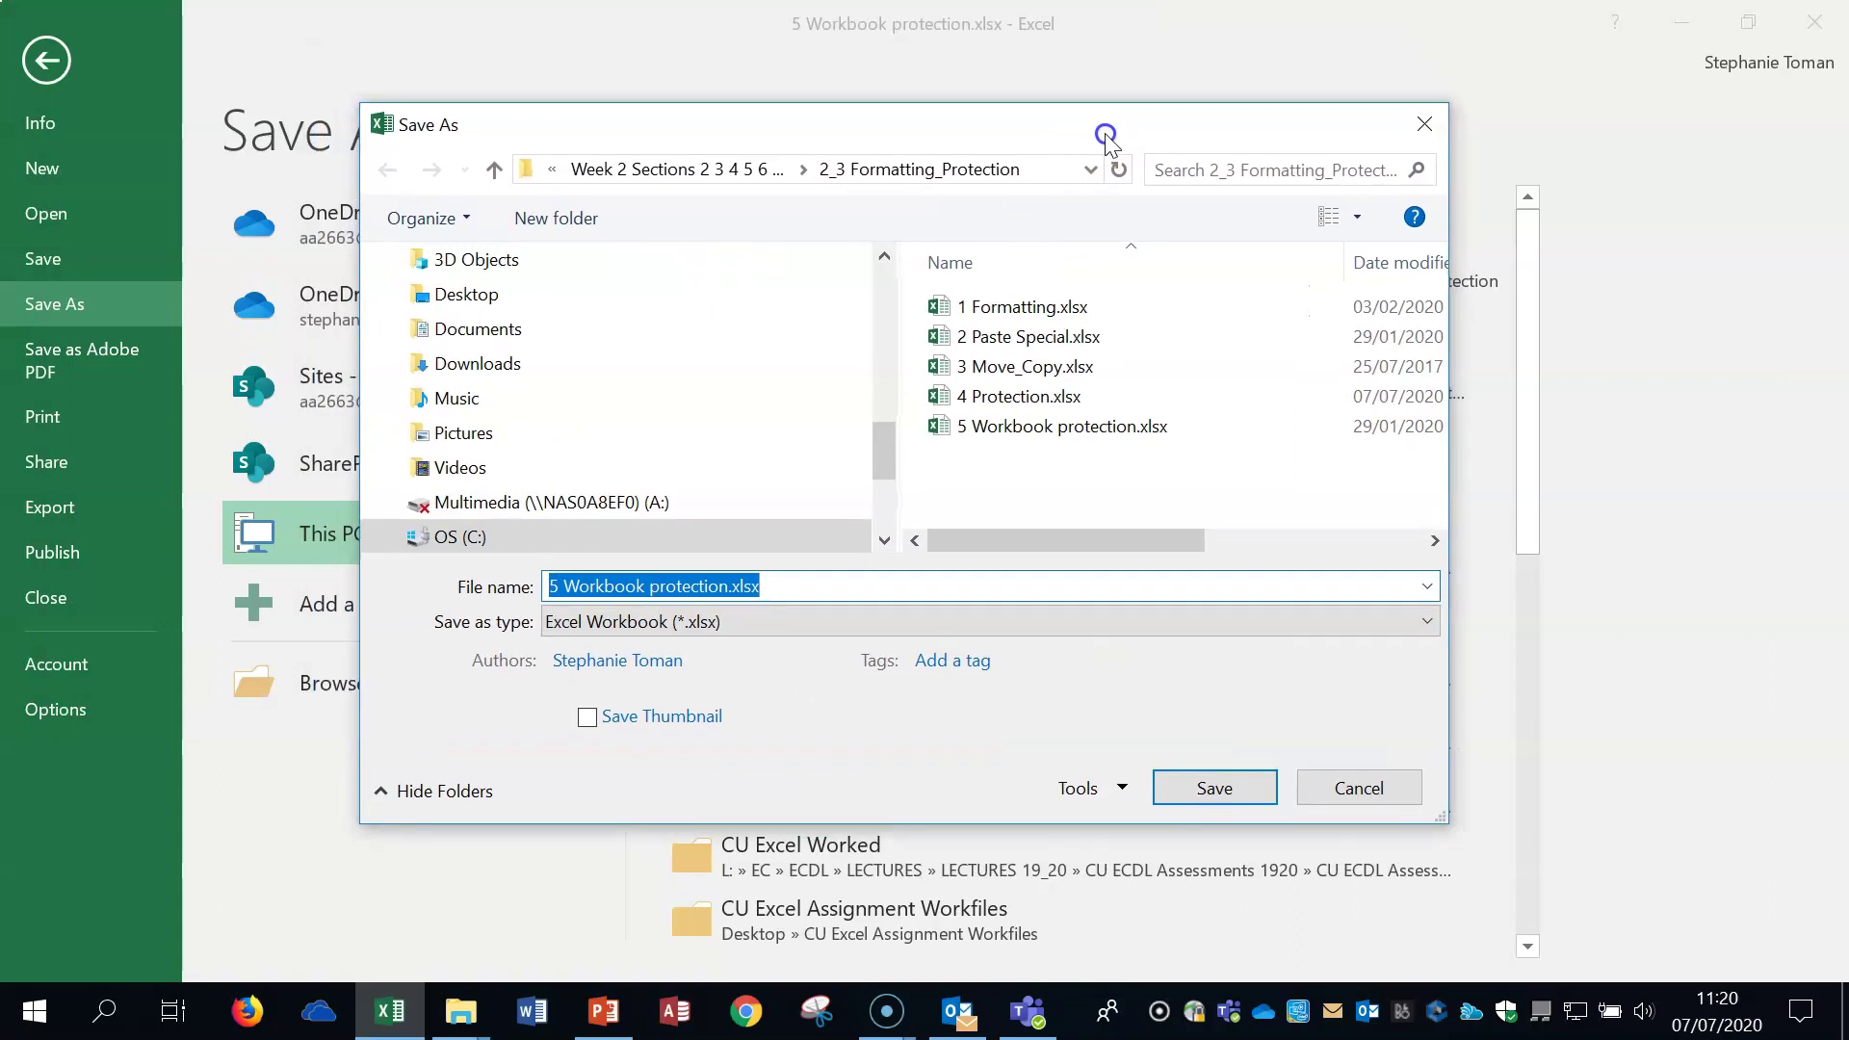
pyautogui.click(1122, 787)
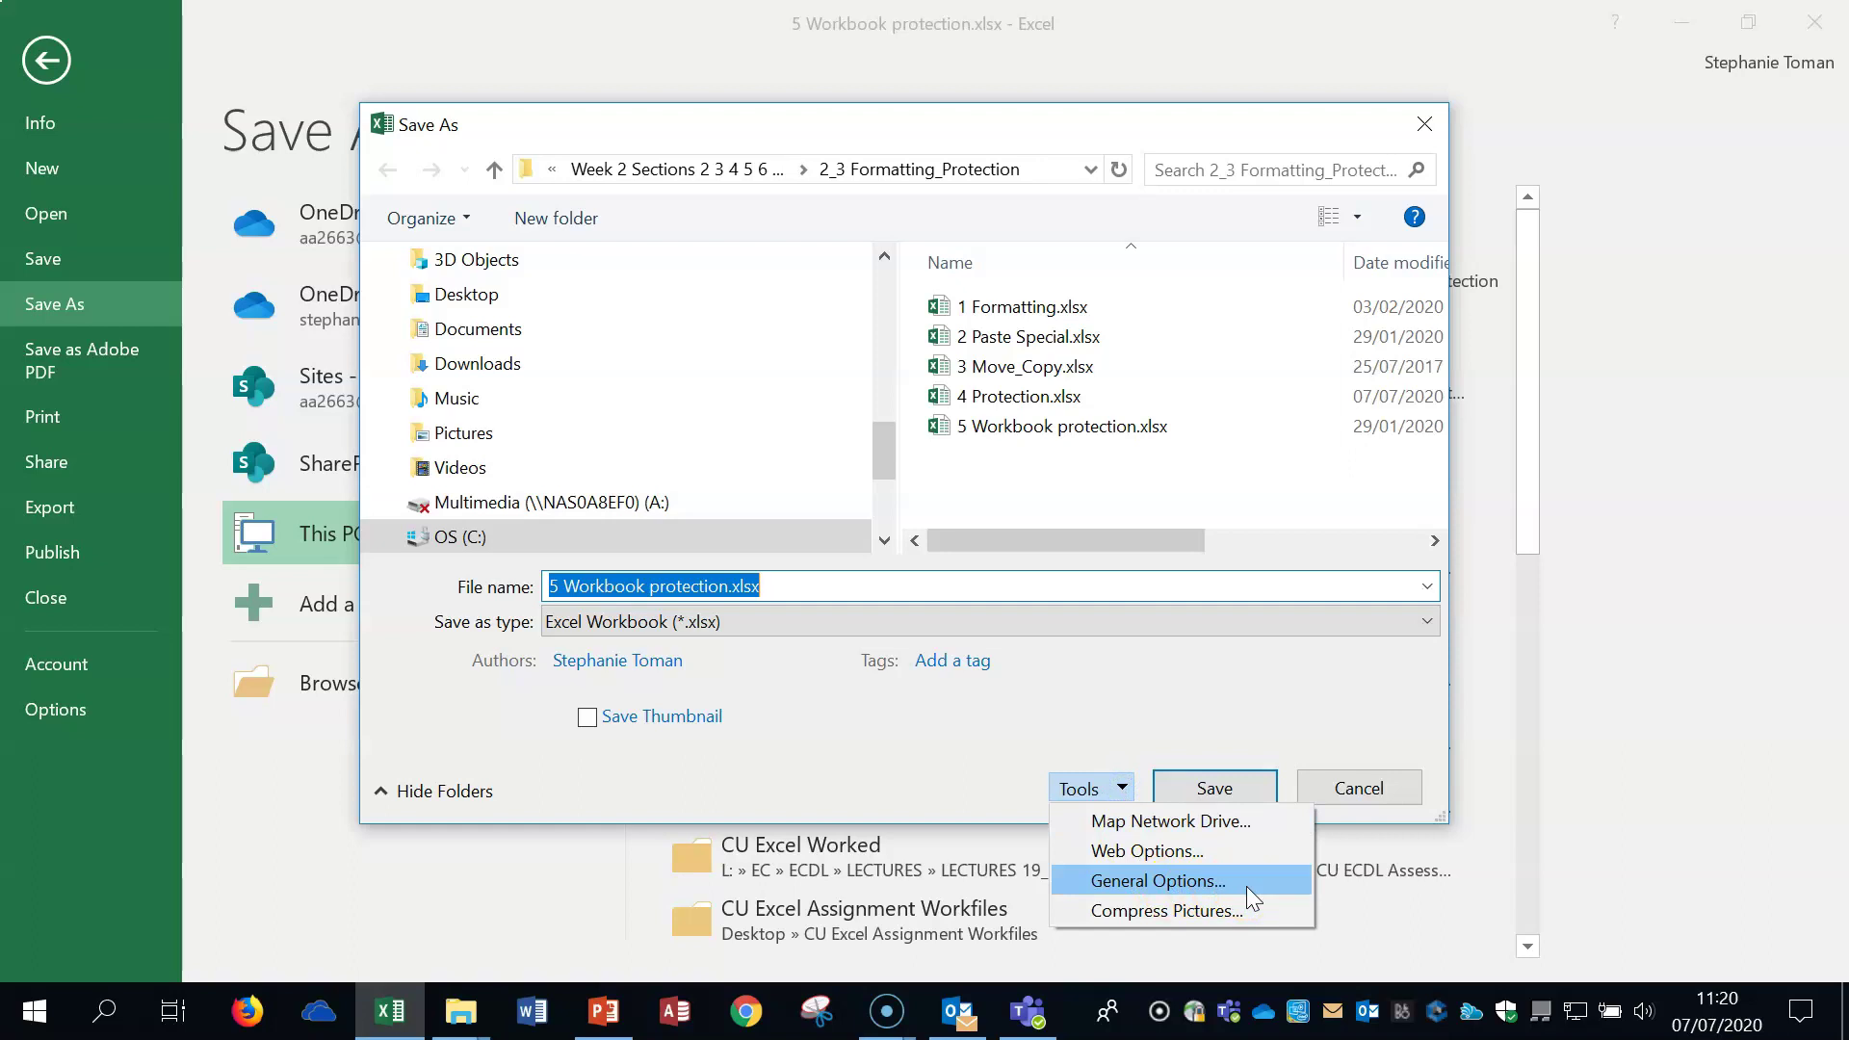
pyautogui.click(1217, 881)
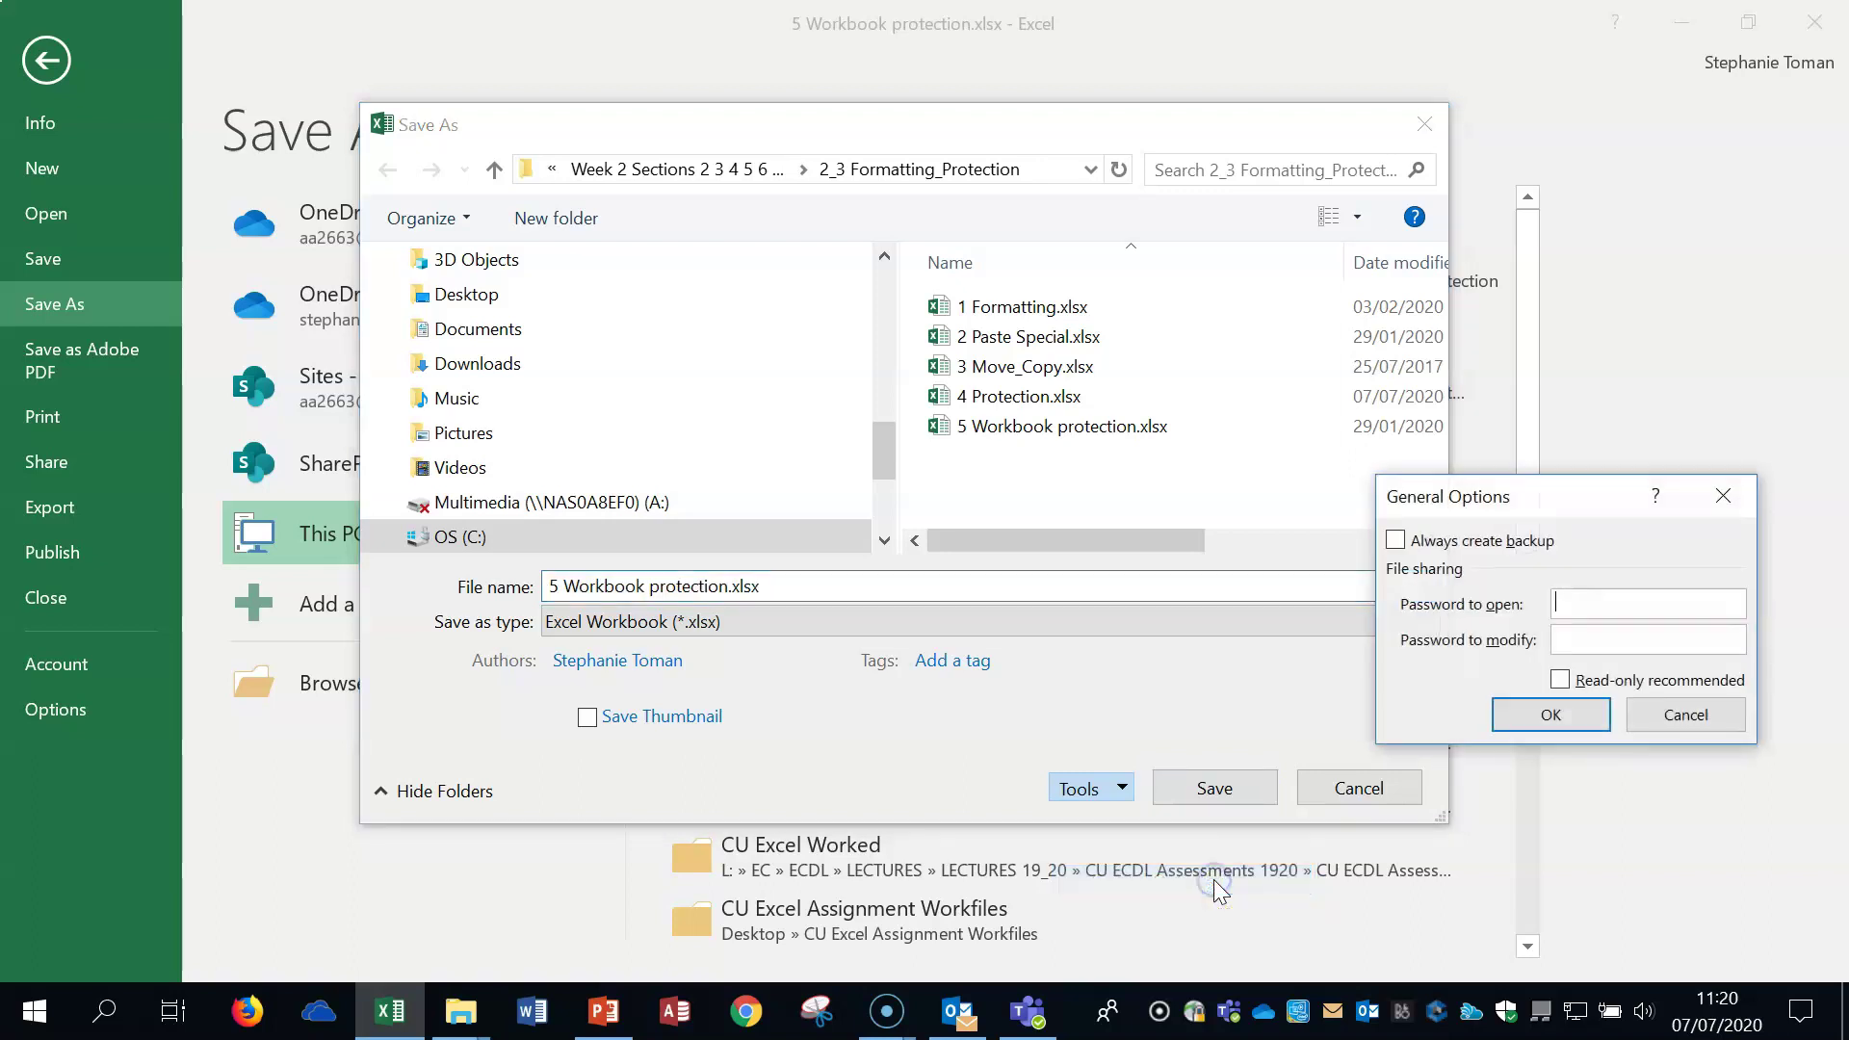
pyautogui.moveTo(1593, 491); pyautogui.dragTo(873, 297)
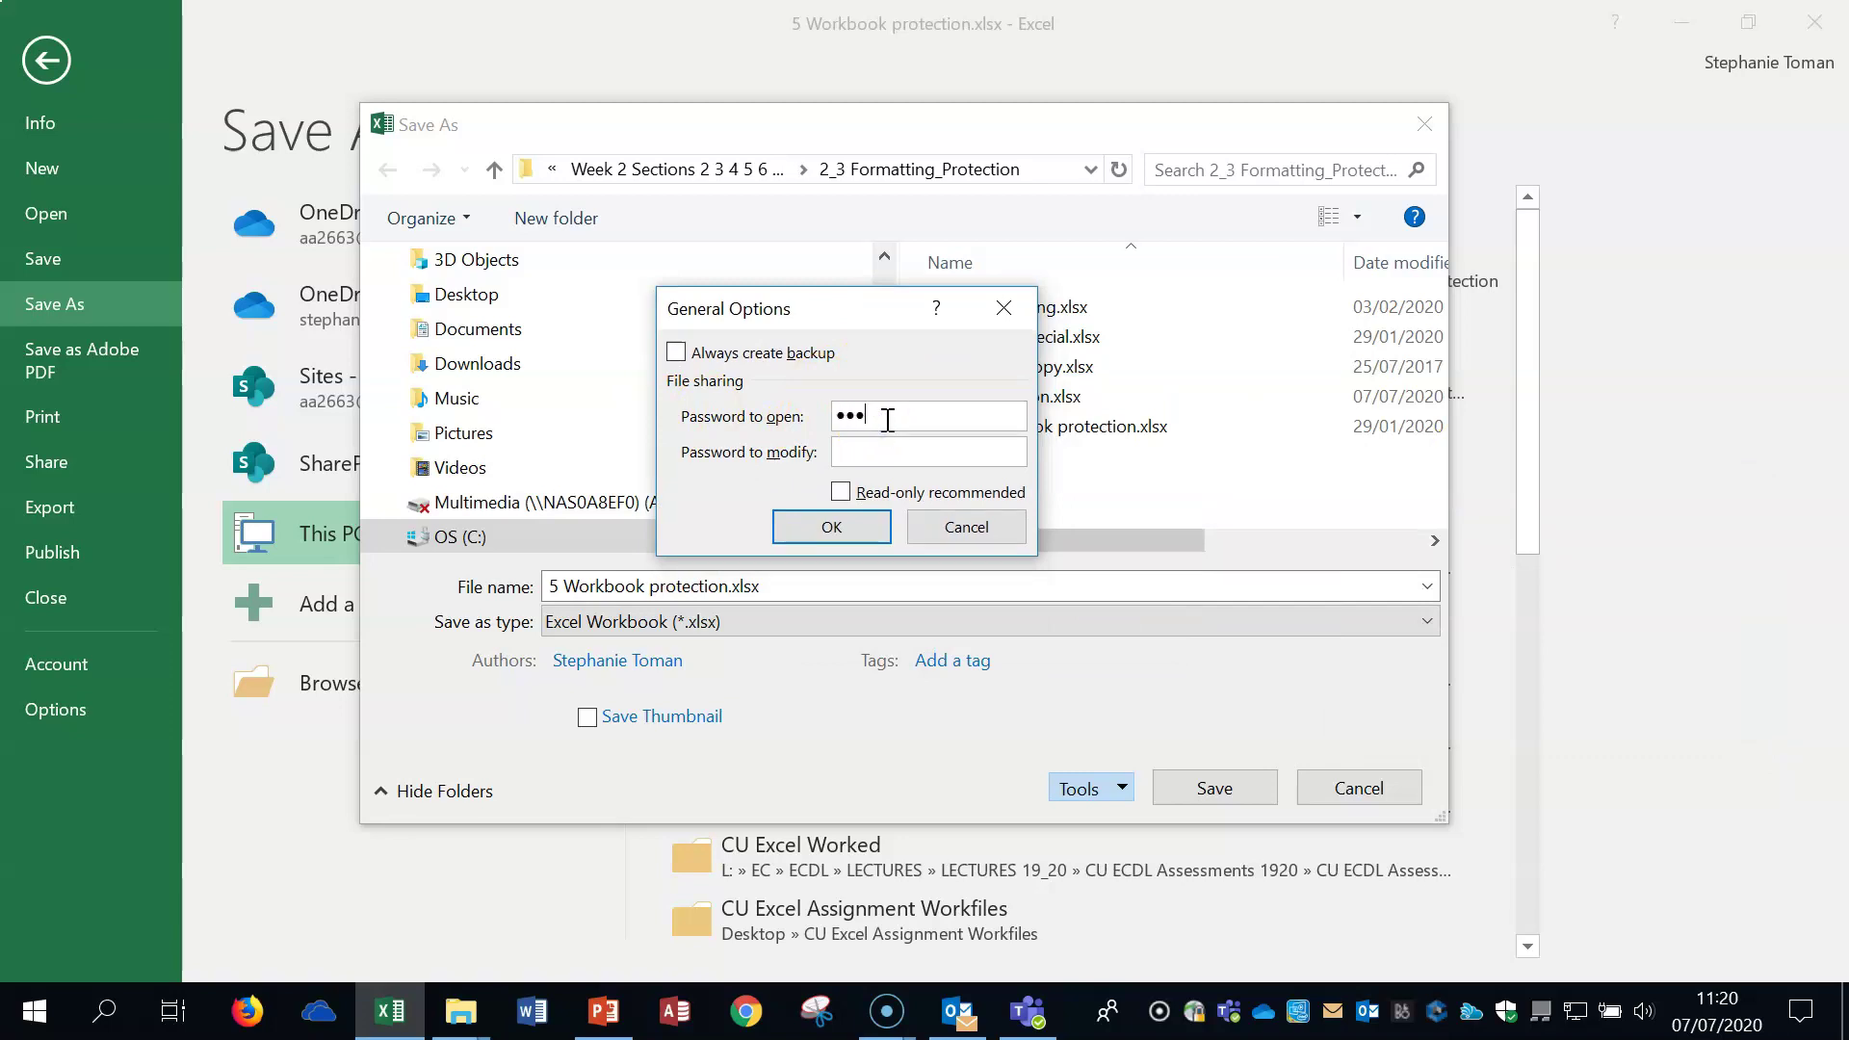
pyautogui.click(857, 535)
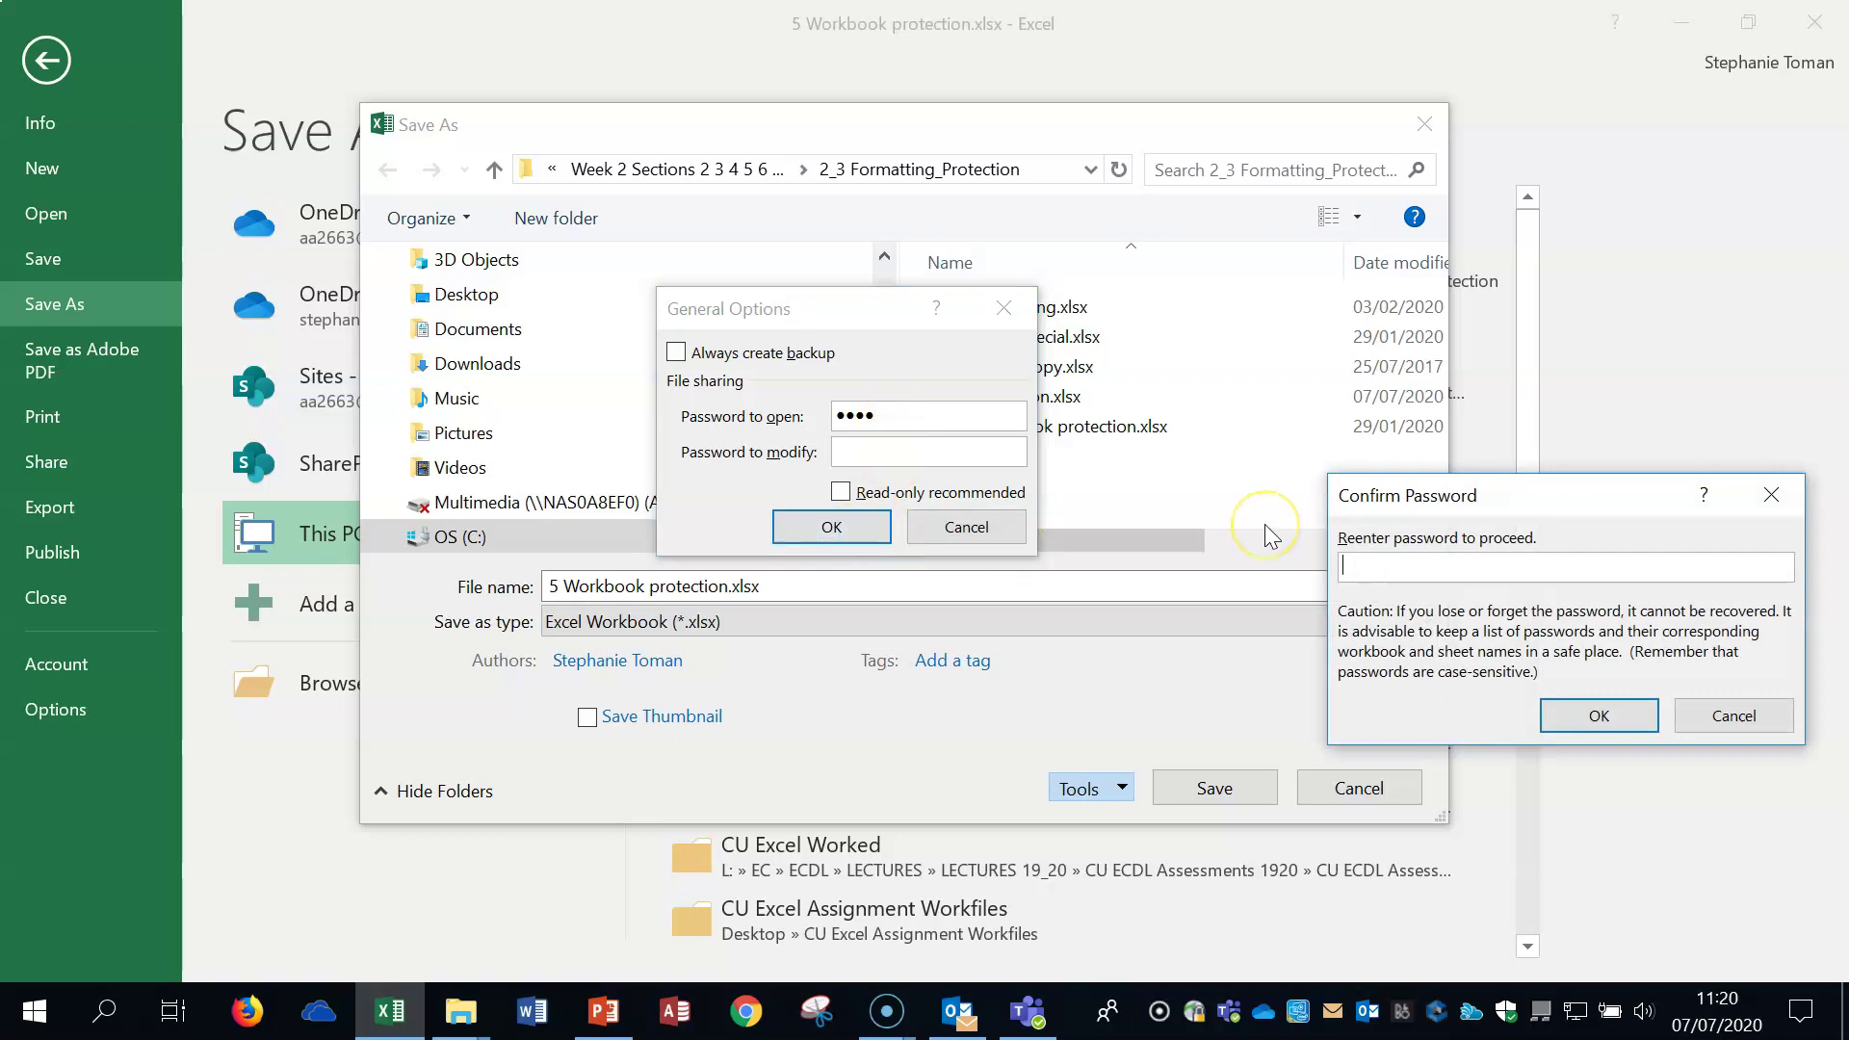
pyautogui.click(1598, 715)
# Save the workbook as 5 Workbook protection.xlsx in the same folder, replacing the existing file.
pyautogui.click(1201, 797)
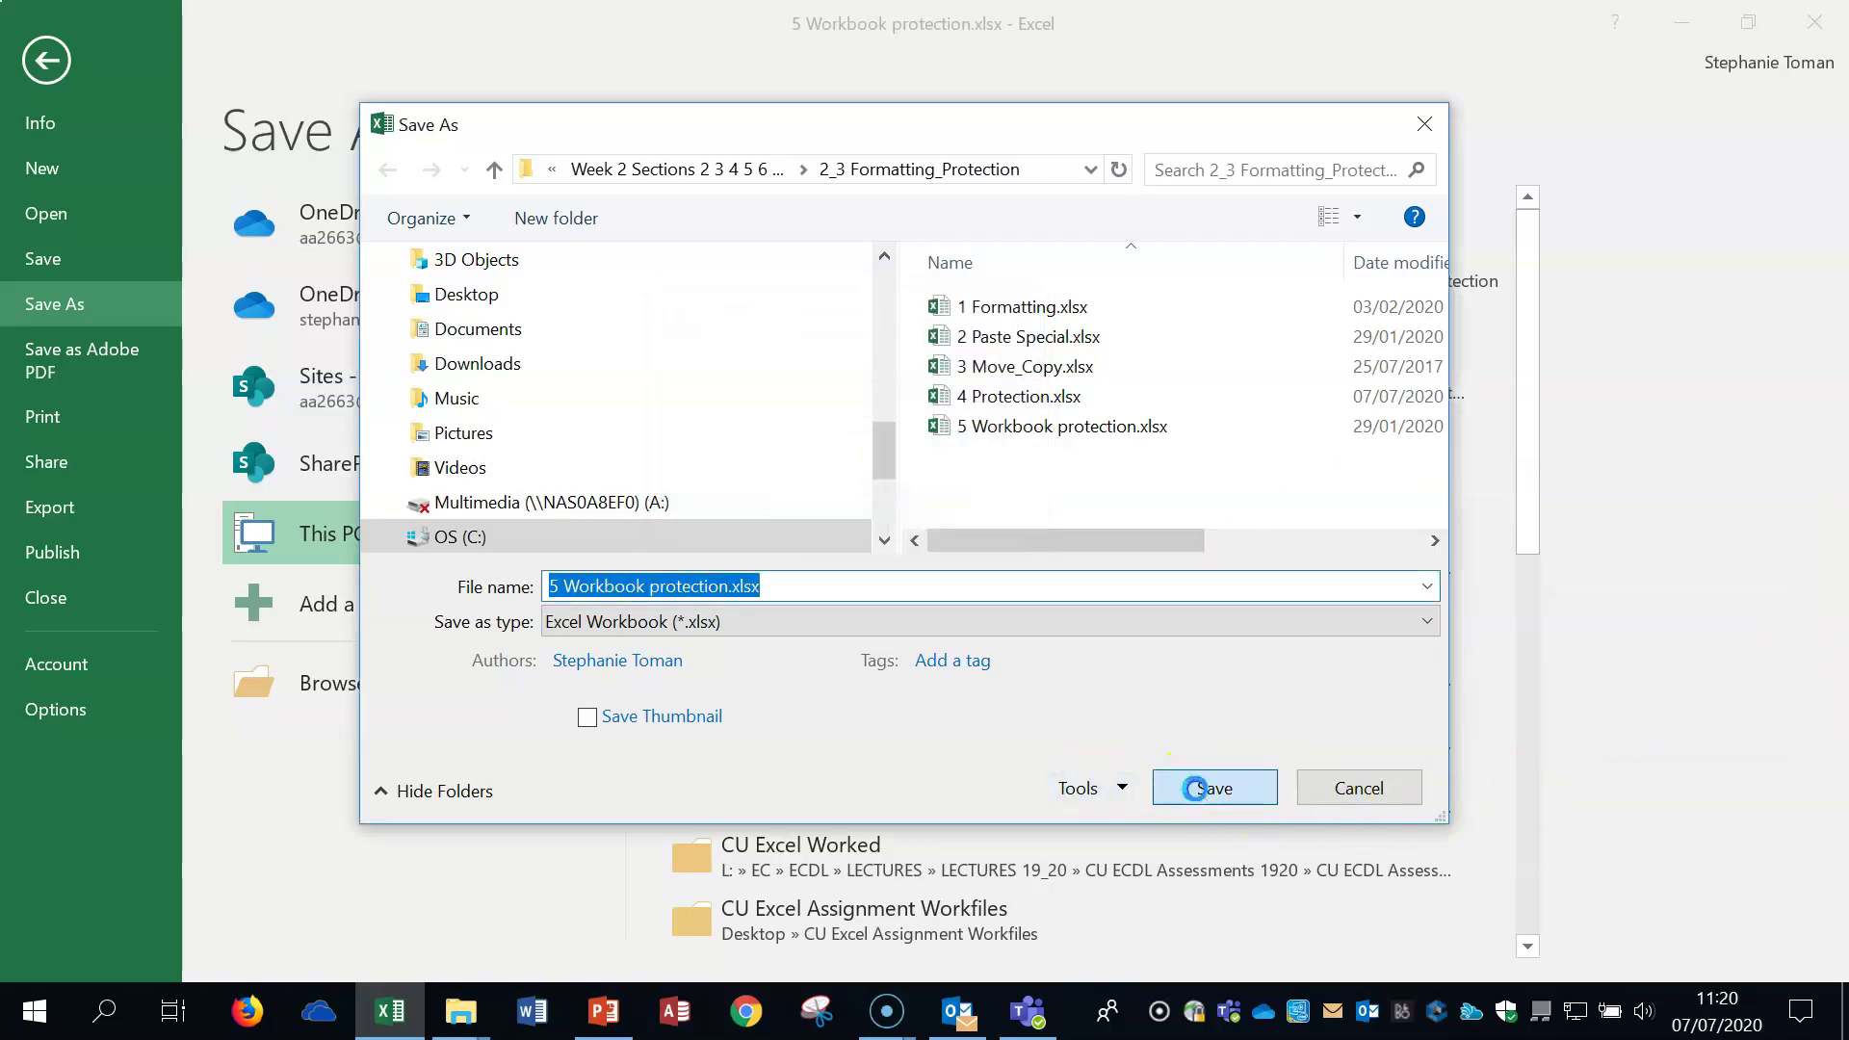
pyautogui.click(980, 512)
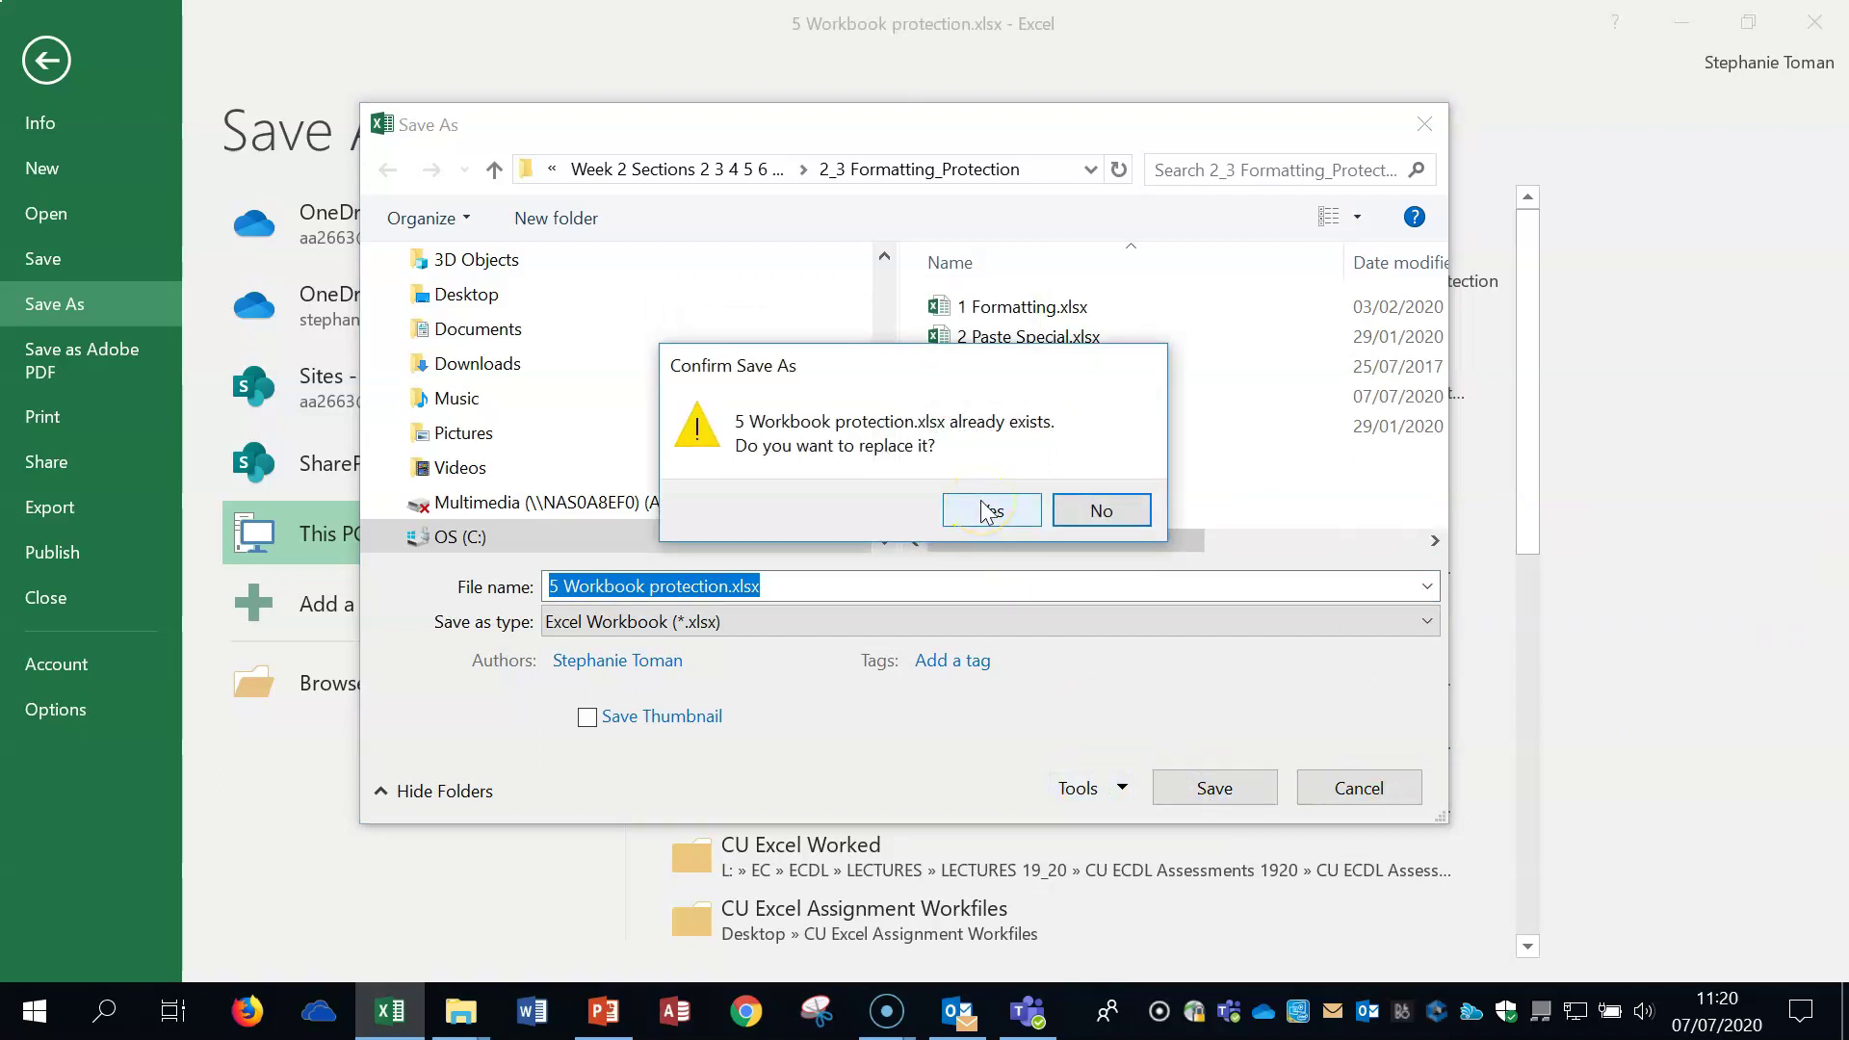
pyautogui.click(984, 511)
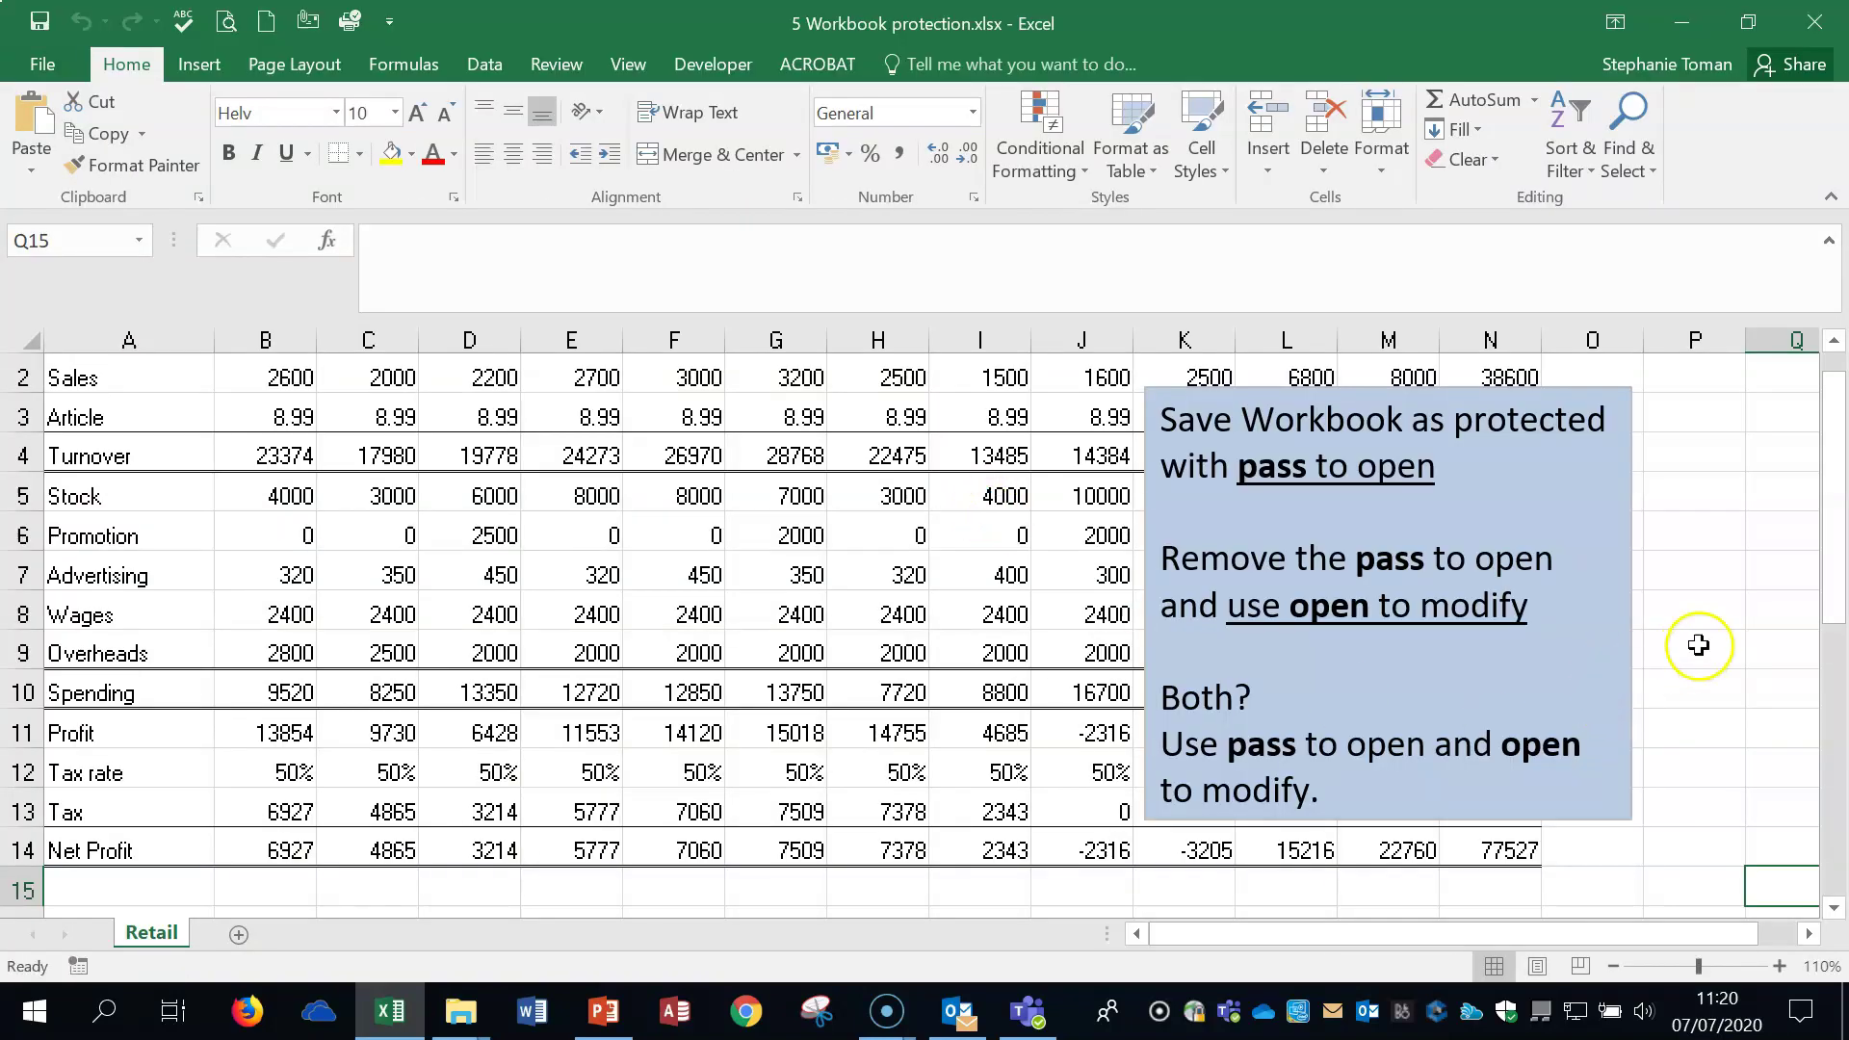
# Close the workbook and reopen 5 Workbook protection.xlsx by entering its password to open.
pyautogui.click(1814, 21)
pyautogui.doubleClick(749, 481)
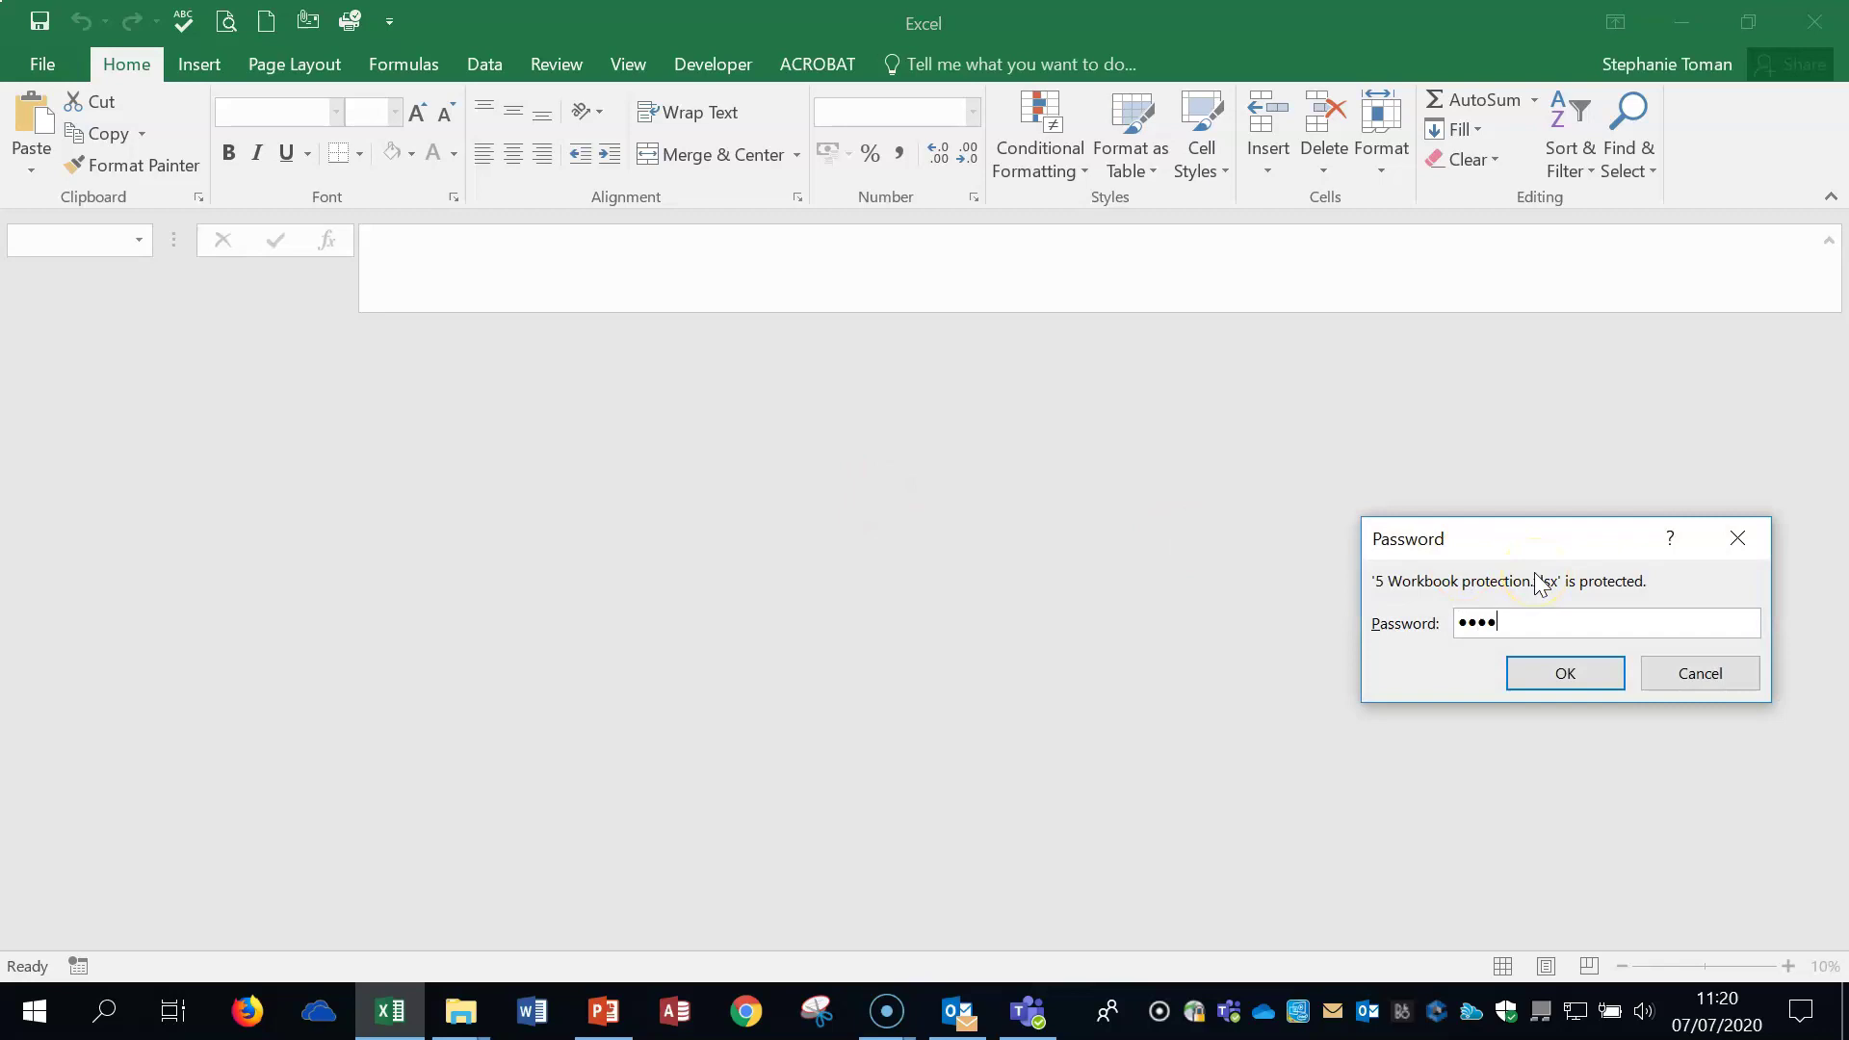
pyautogui.click(1549, 682)
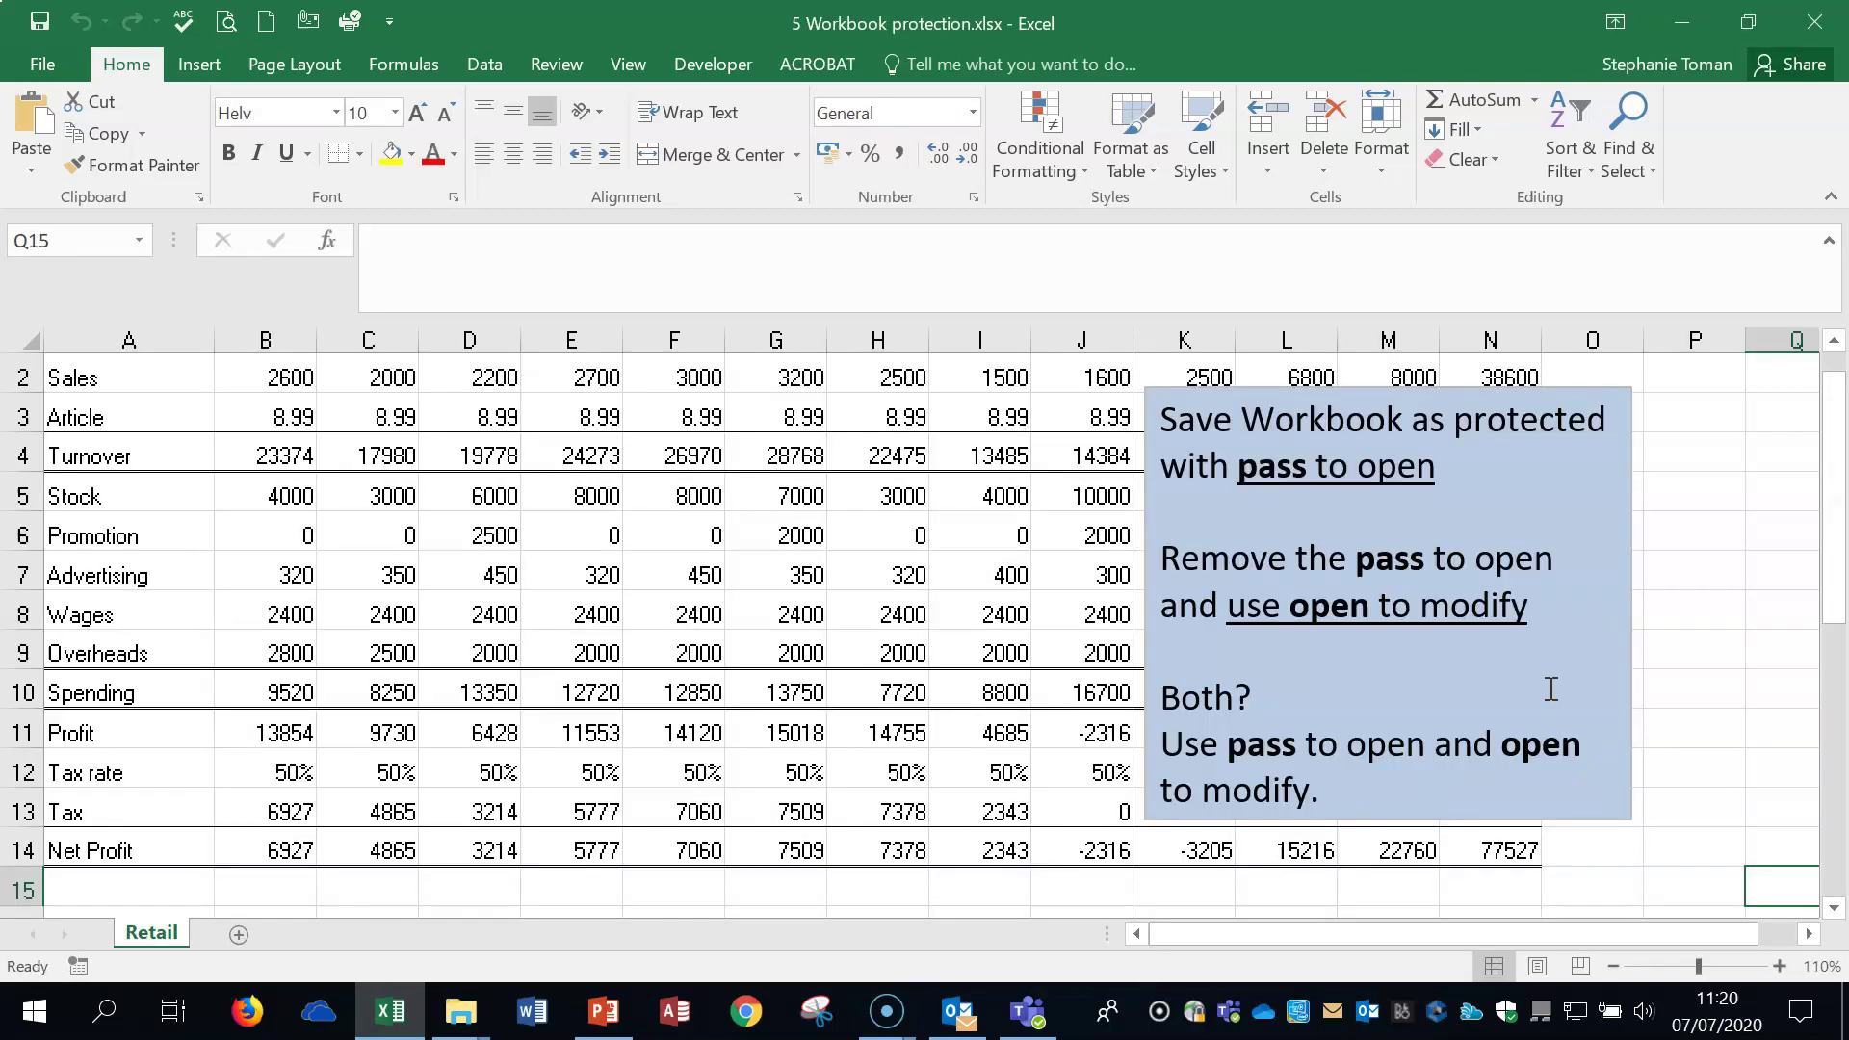
# In the Save As general options, remove the password to open, enter and confirm a password to modify, and overwrite 5 Workbook protection.xlsx.
pyautogui.click(44, 65)
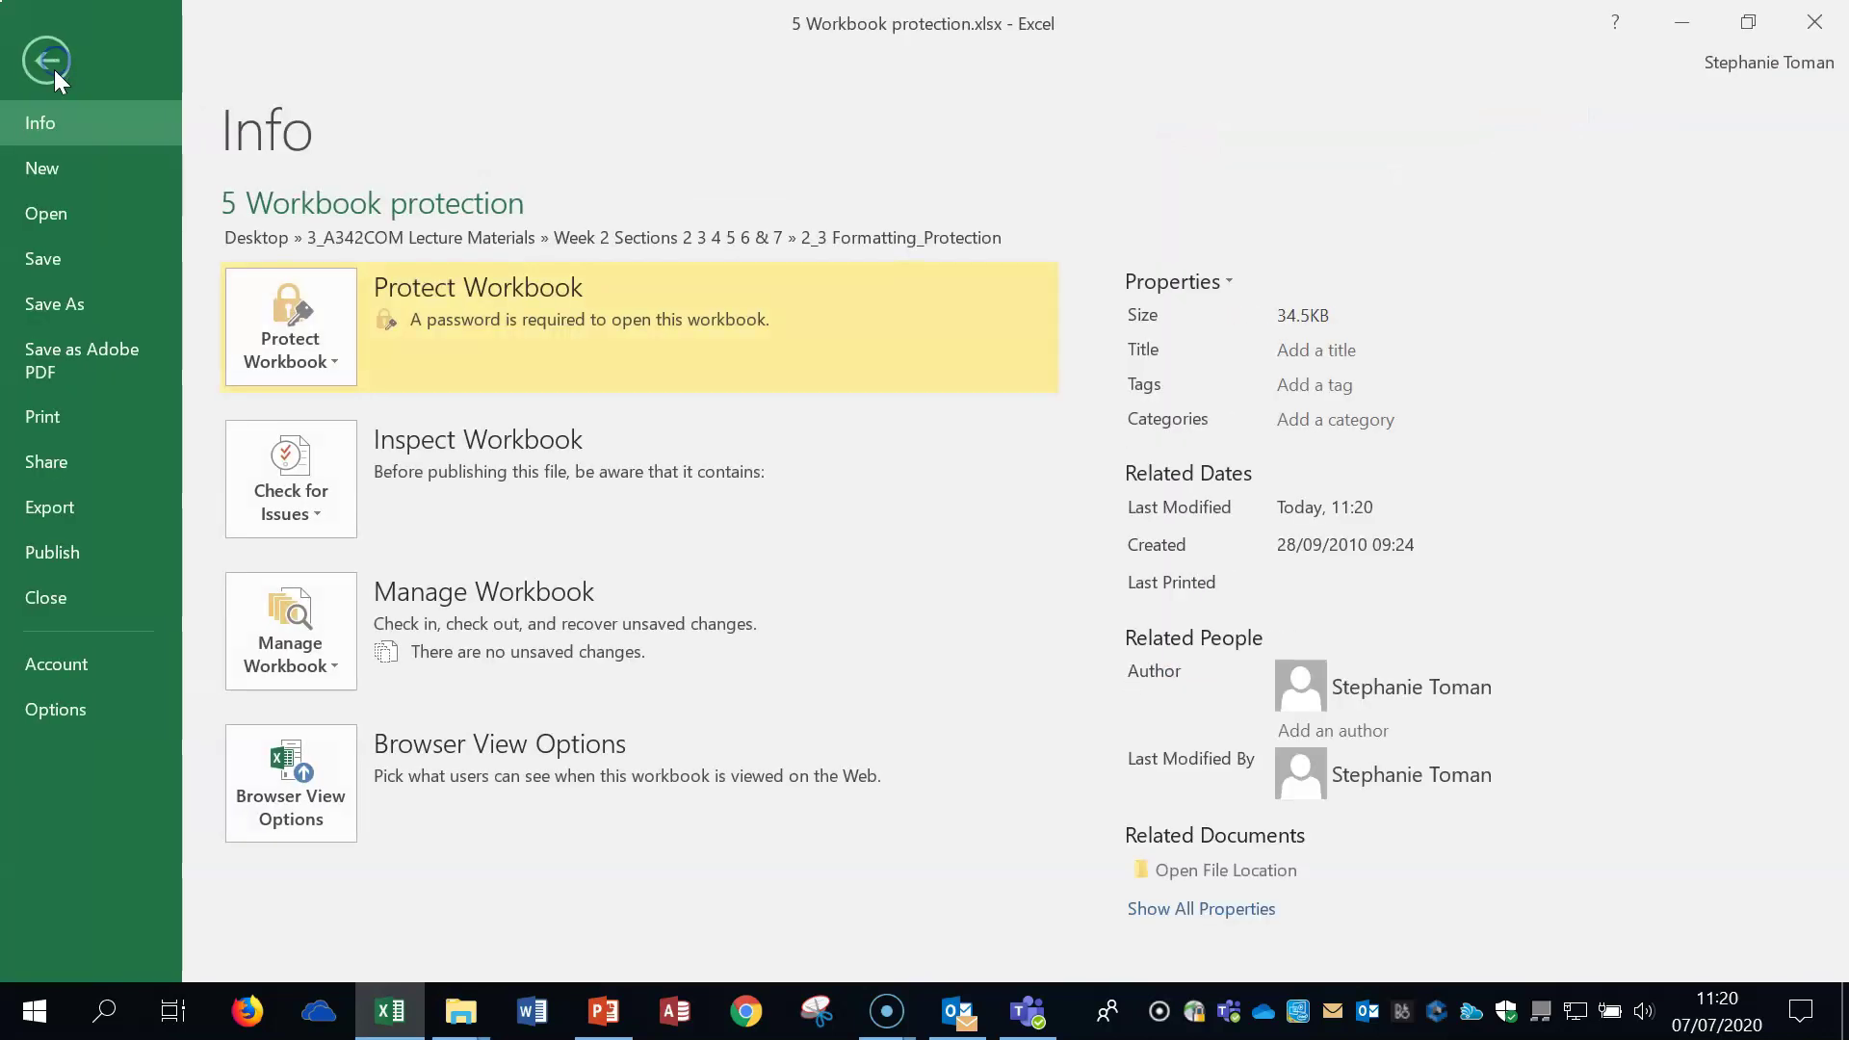
pyautogui.click(41, 304)
pyautogui.click(410, 698)
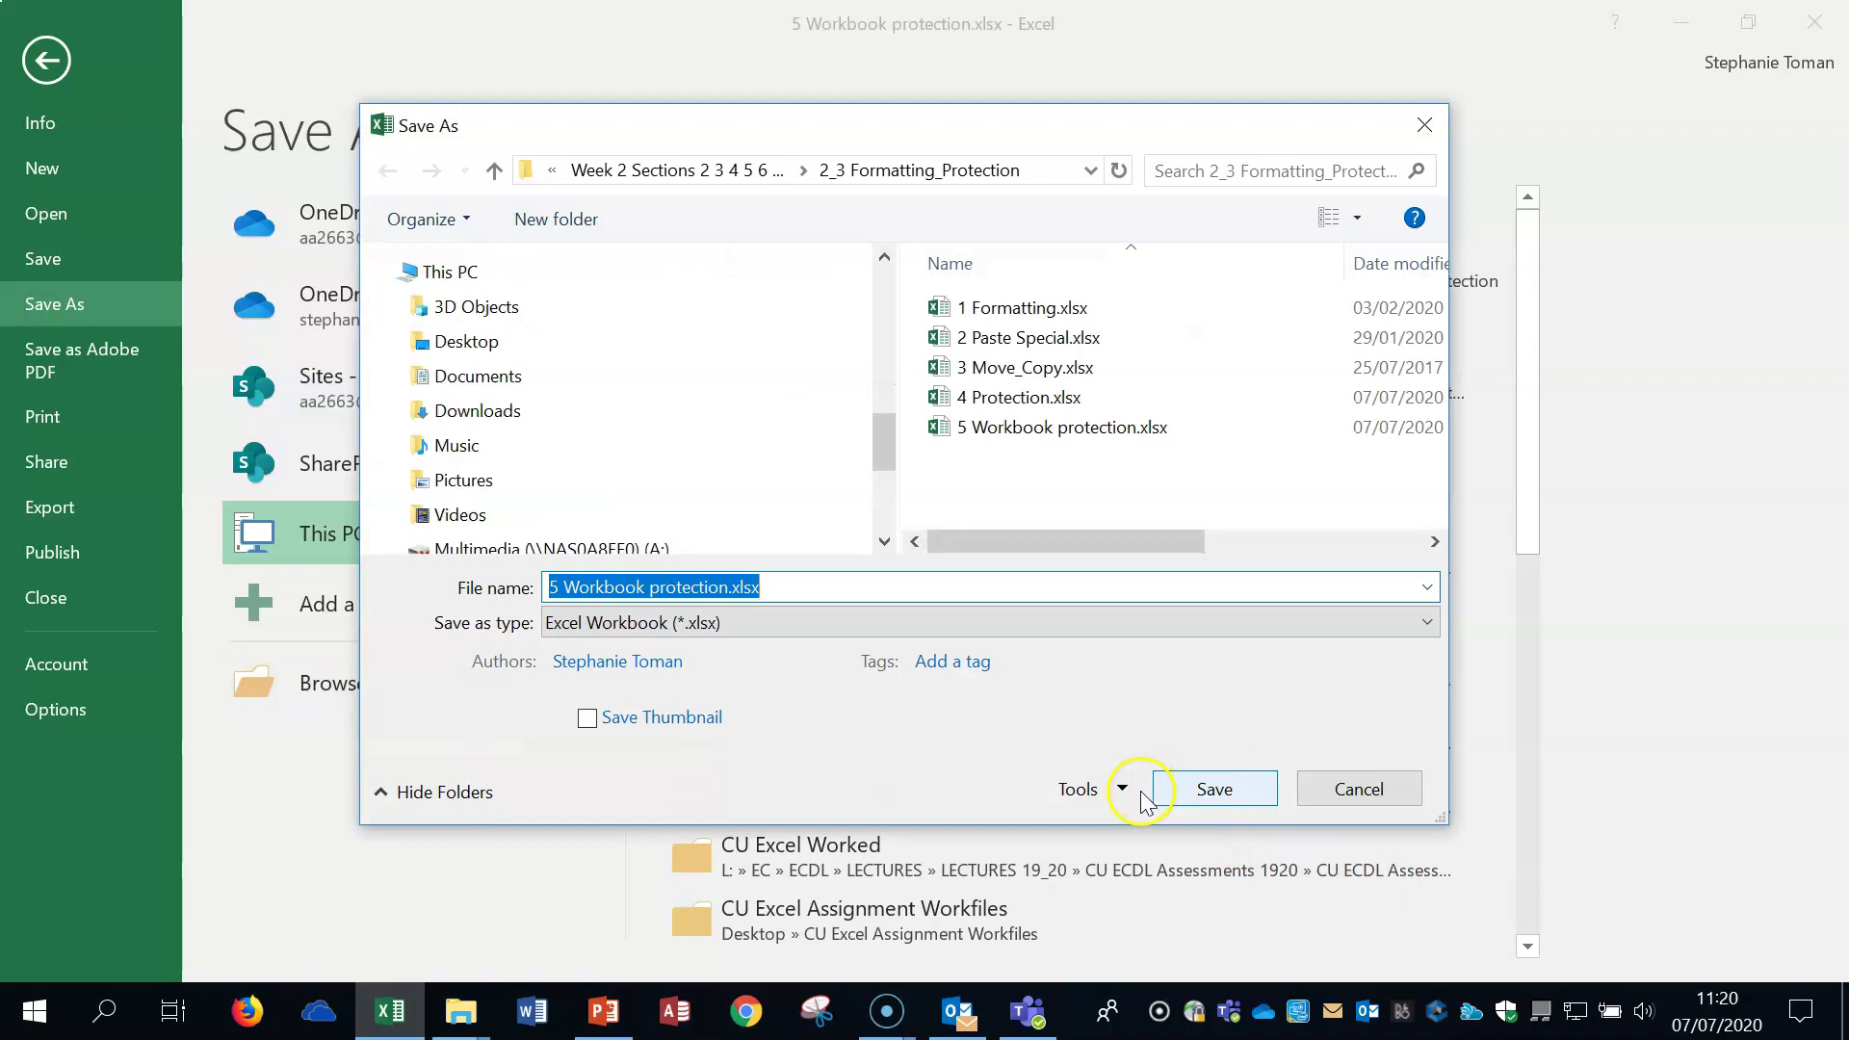
pyautogui.click(1123, 789)
pyautogui.click(1151, 880)
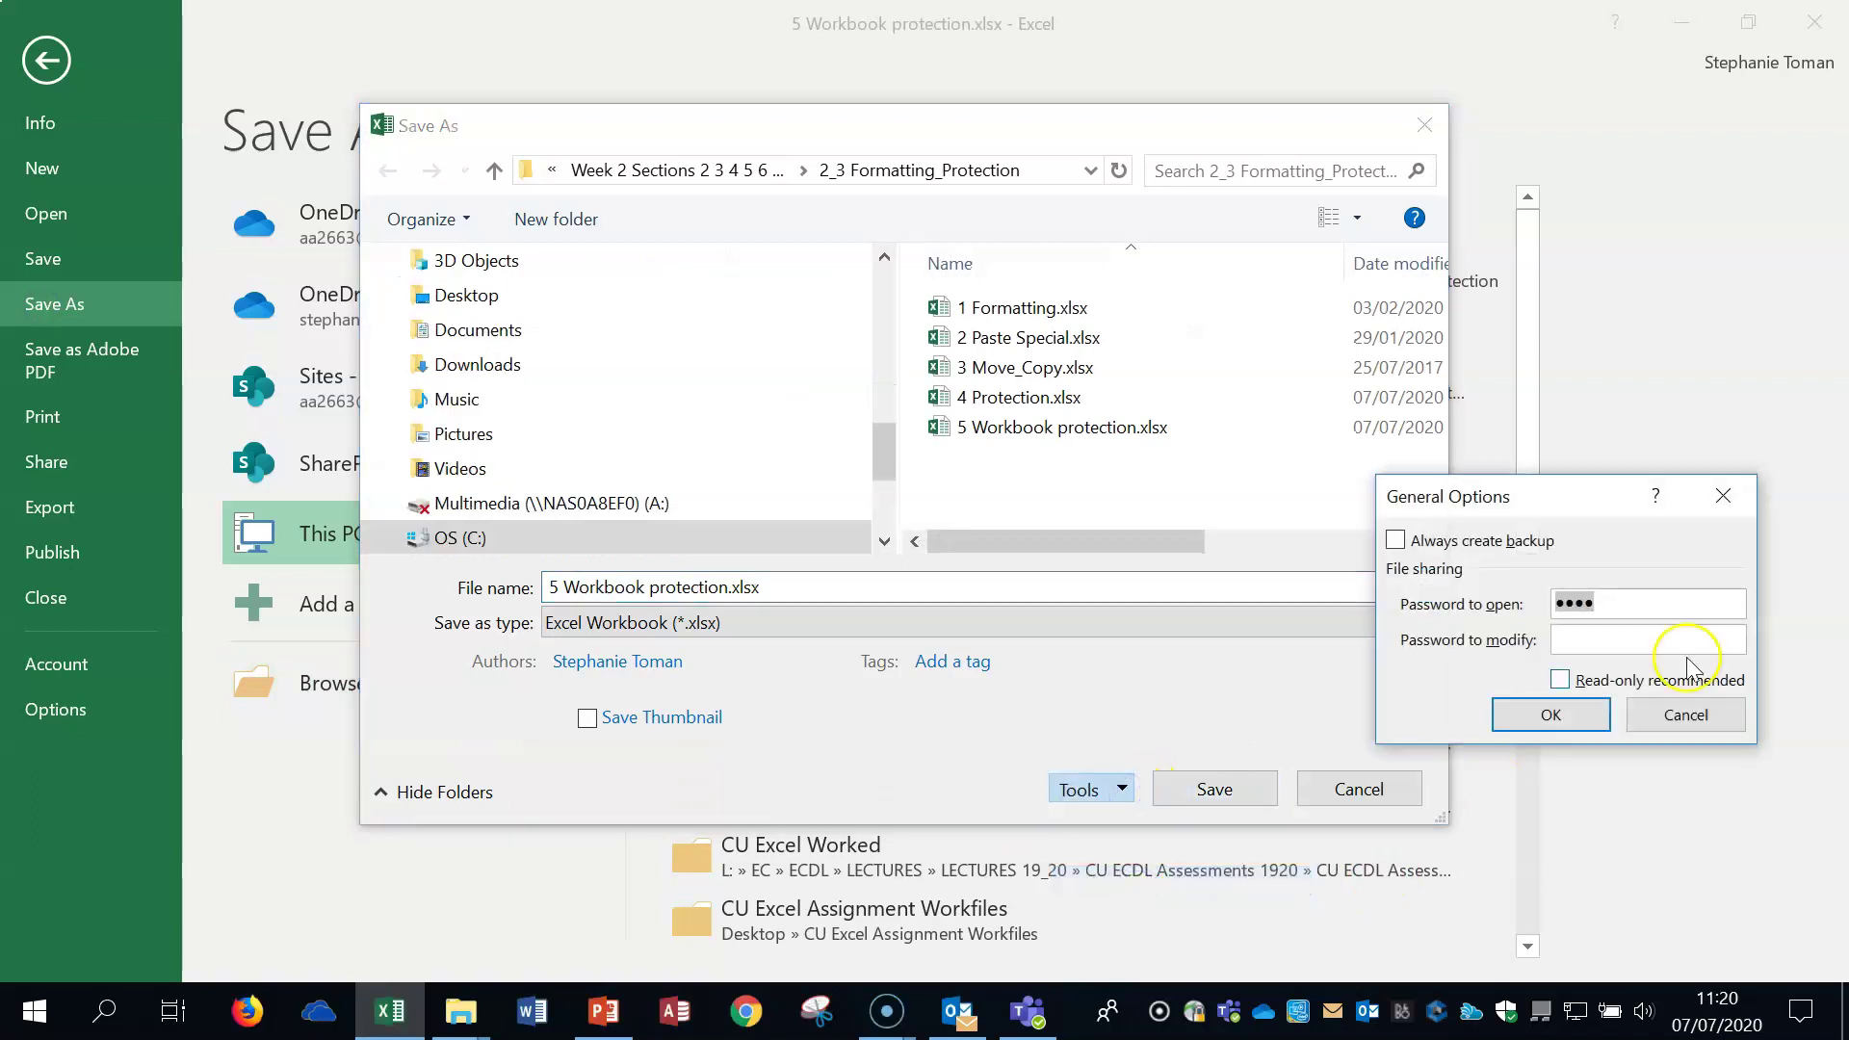
pyautogui.moveTo(1598, 496); pyautogui.dragTo(1168, 438)
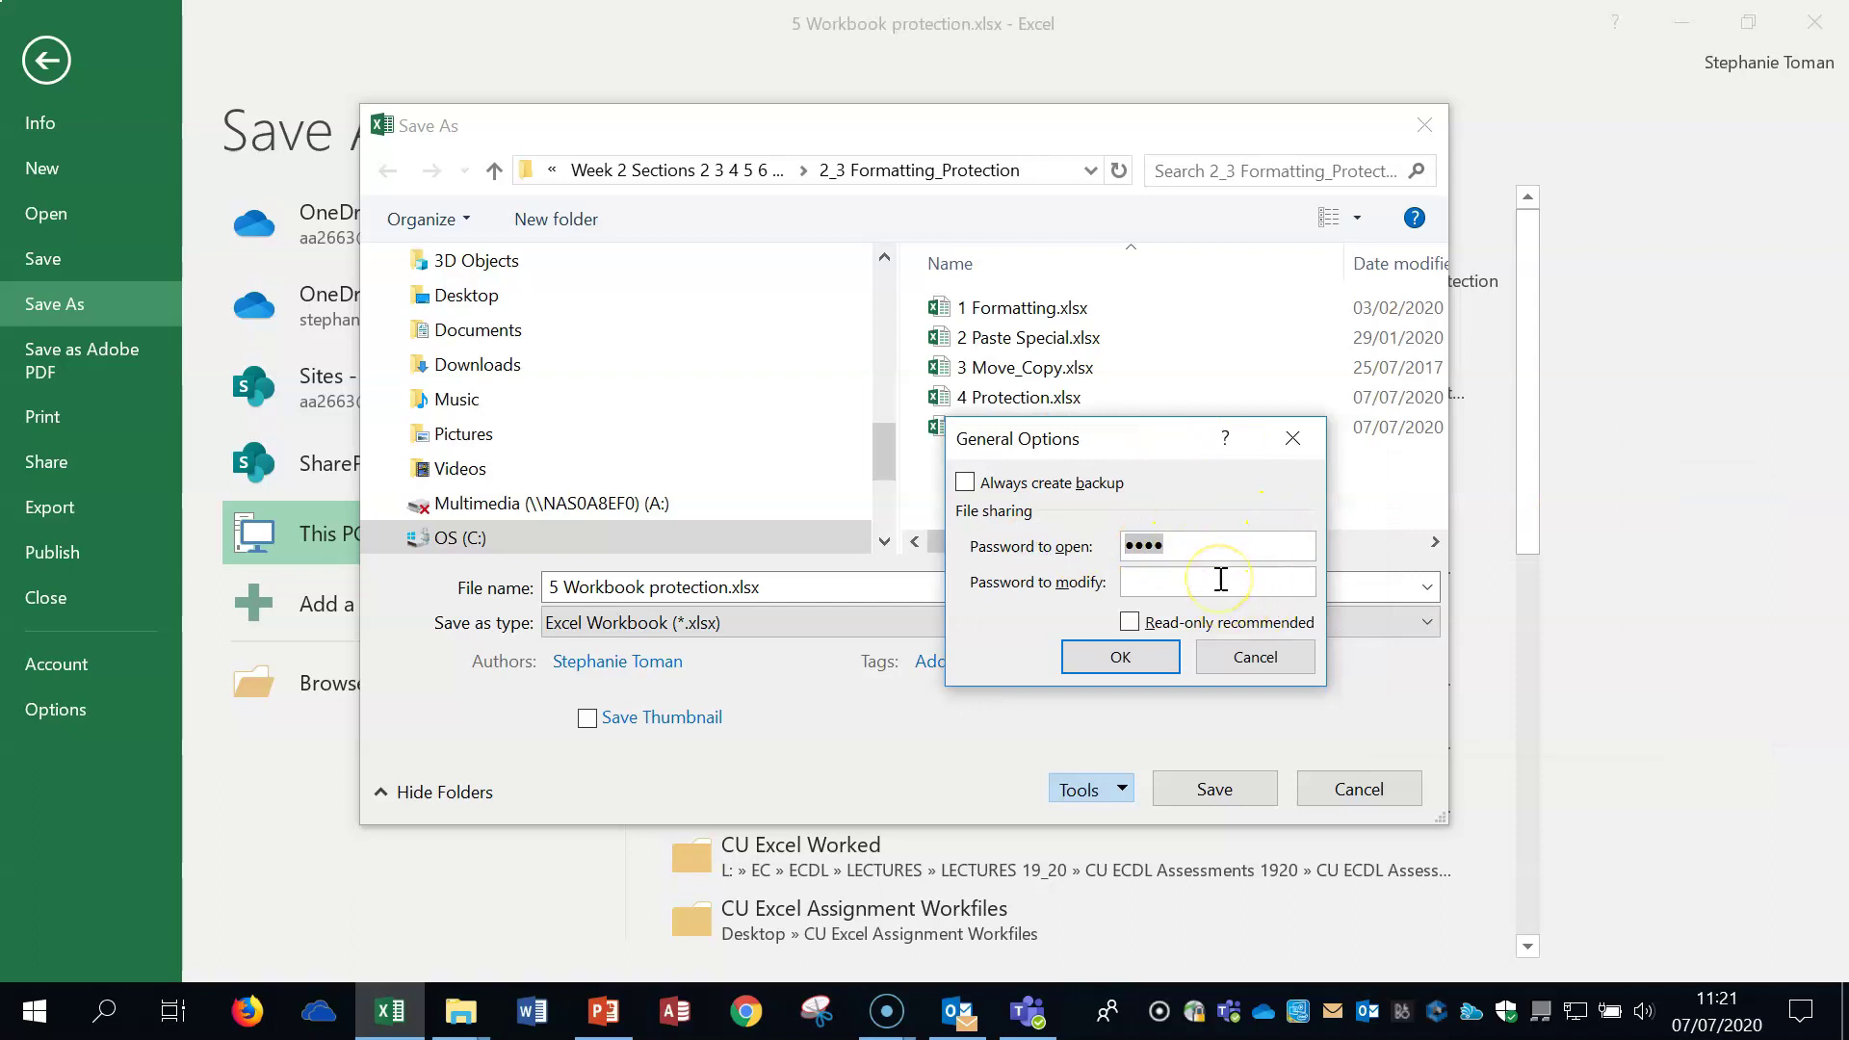
pyautogui.click(1160, 584)
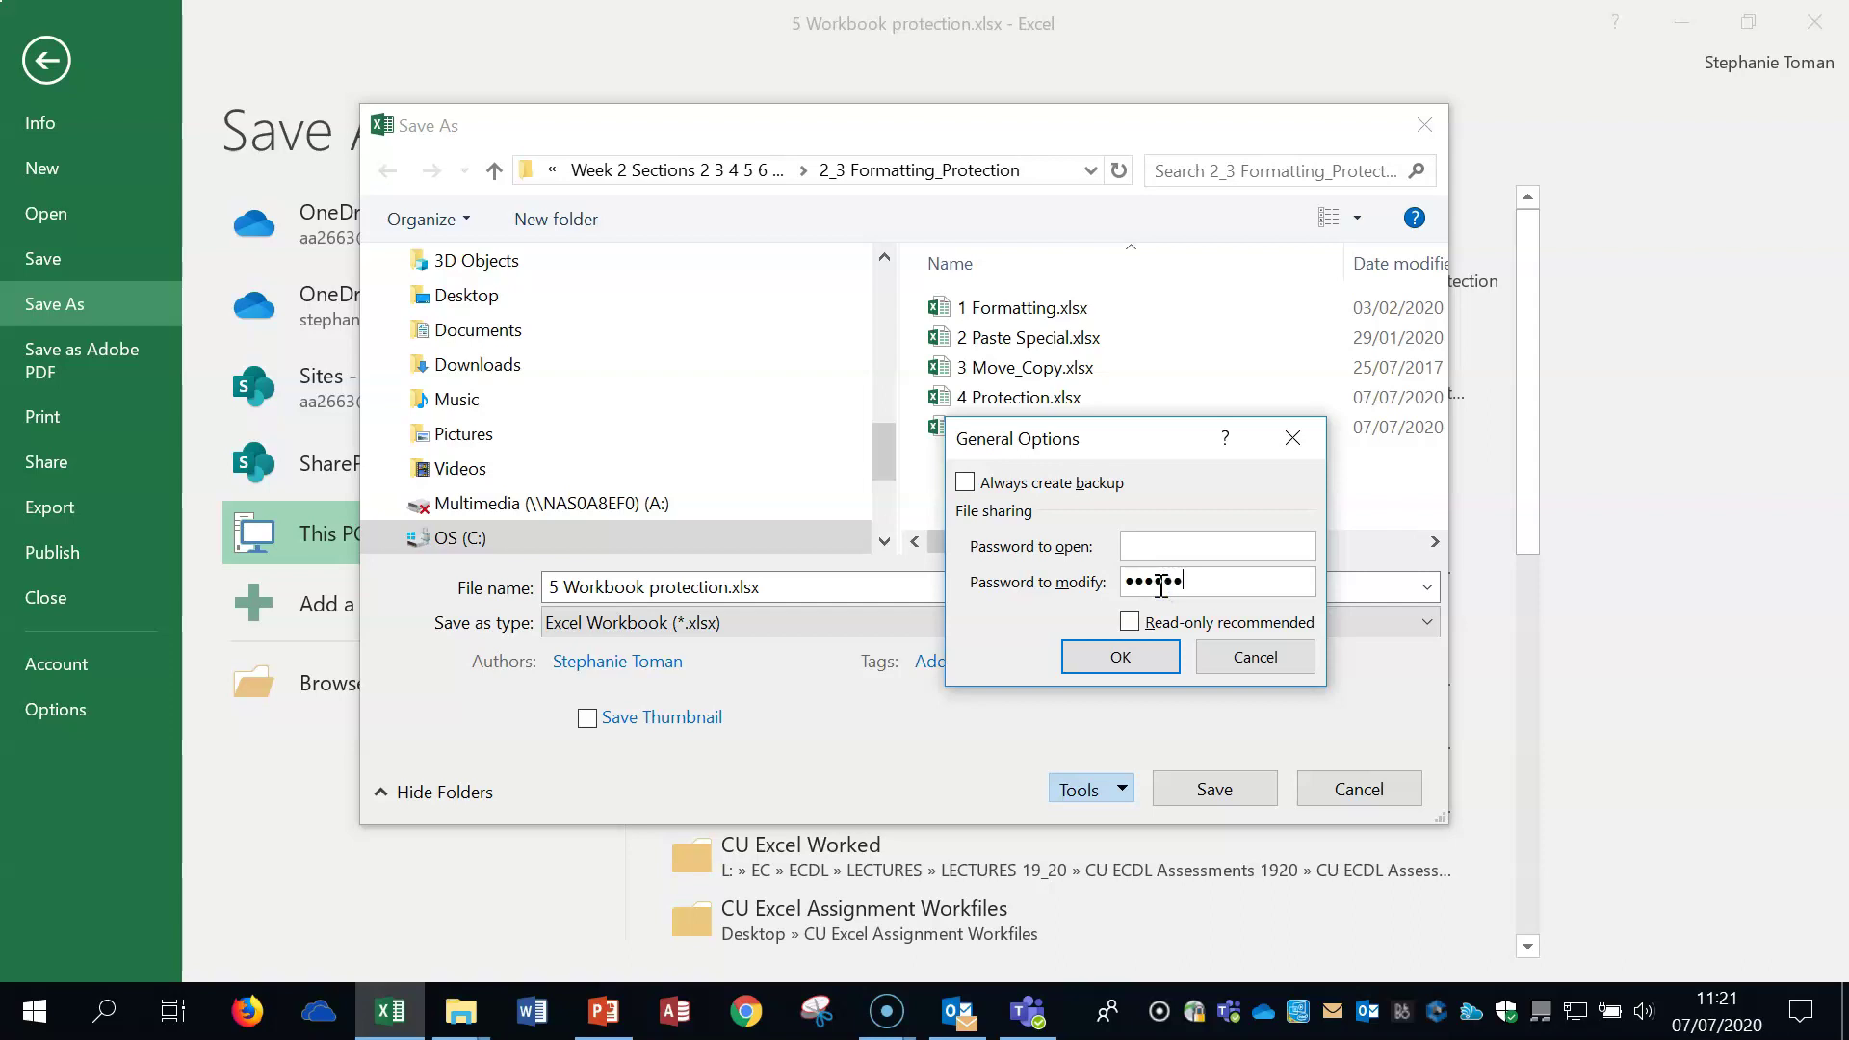
pyautogui.click(1150, 660)
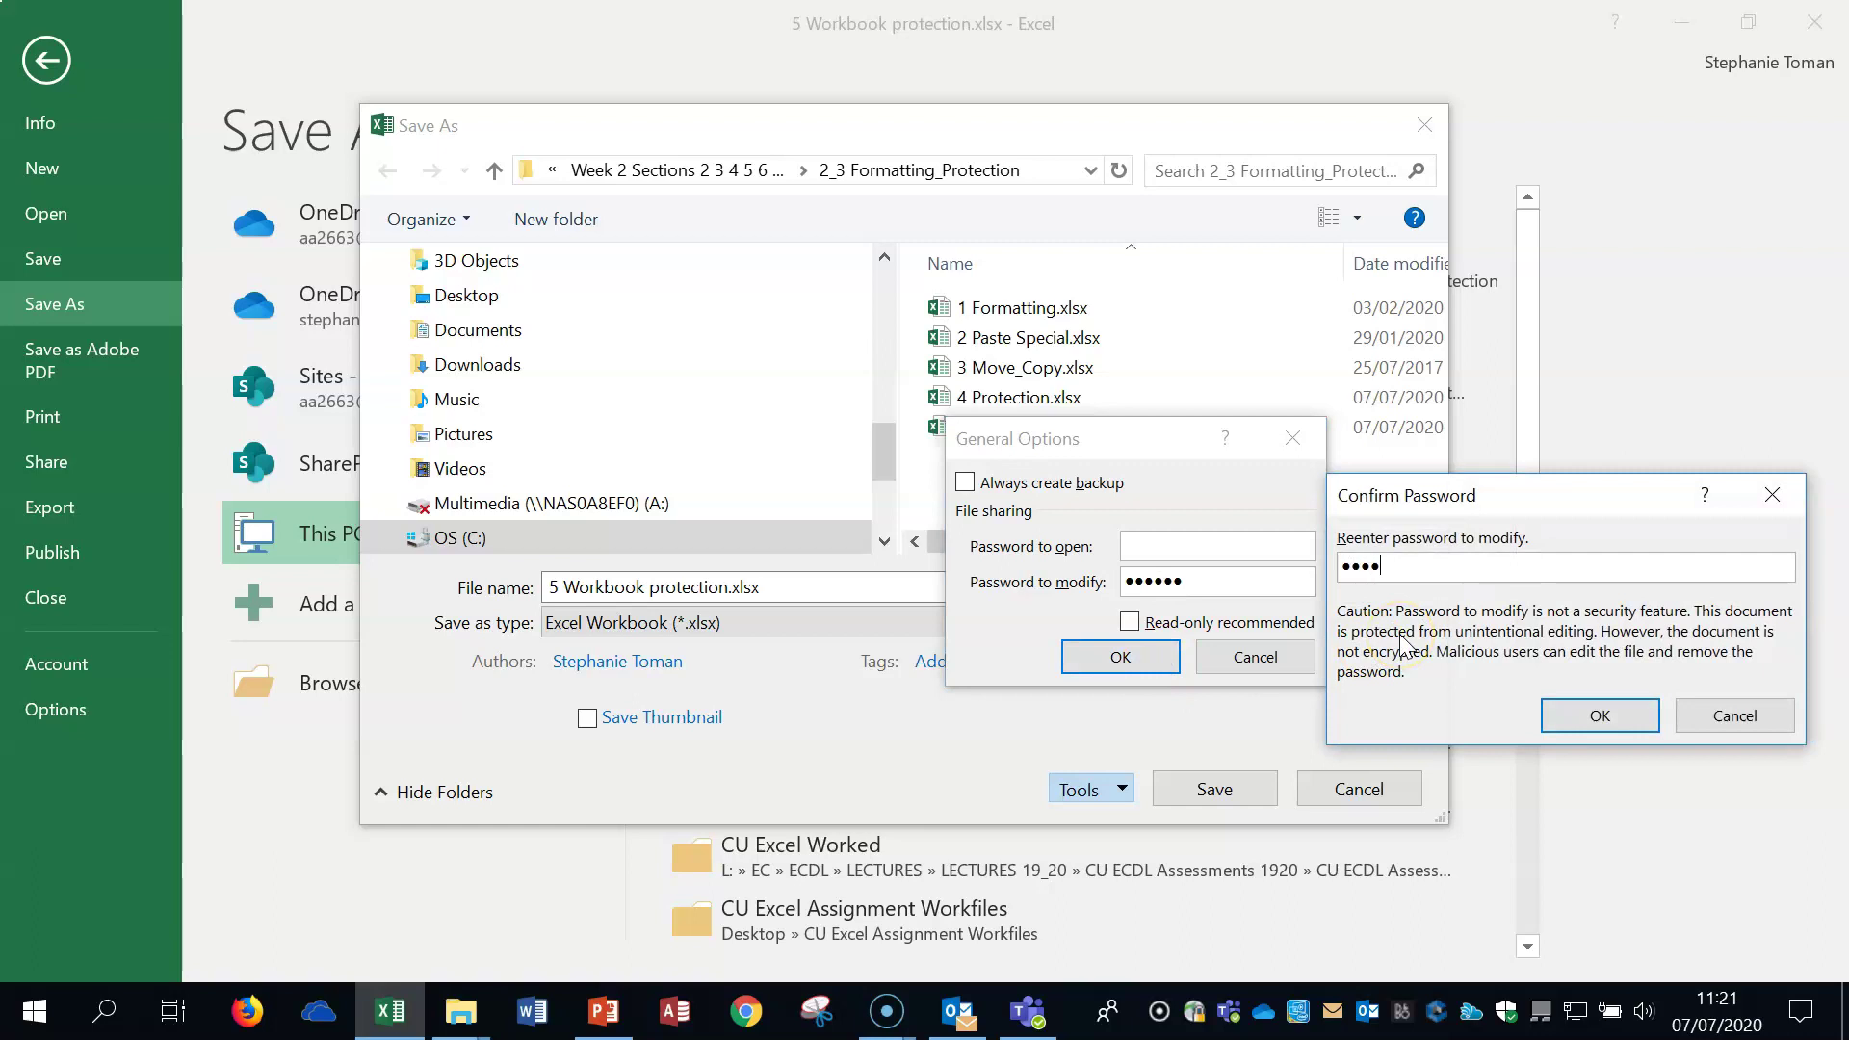
pyautogui.click(1600, 715)
pyautogui.click(1223, 791)
pyautogui.click(991, 510)
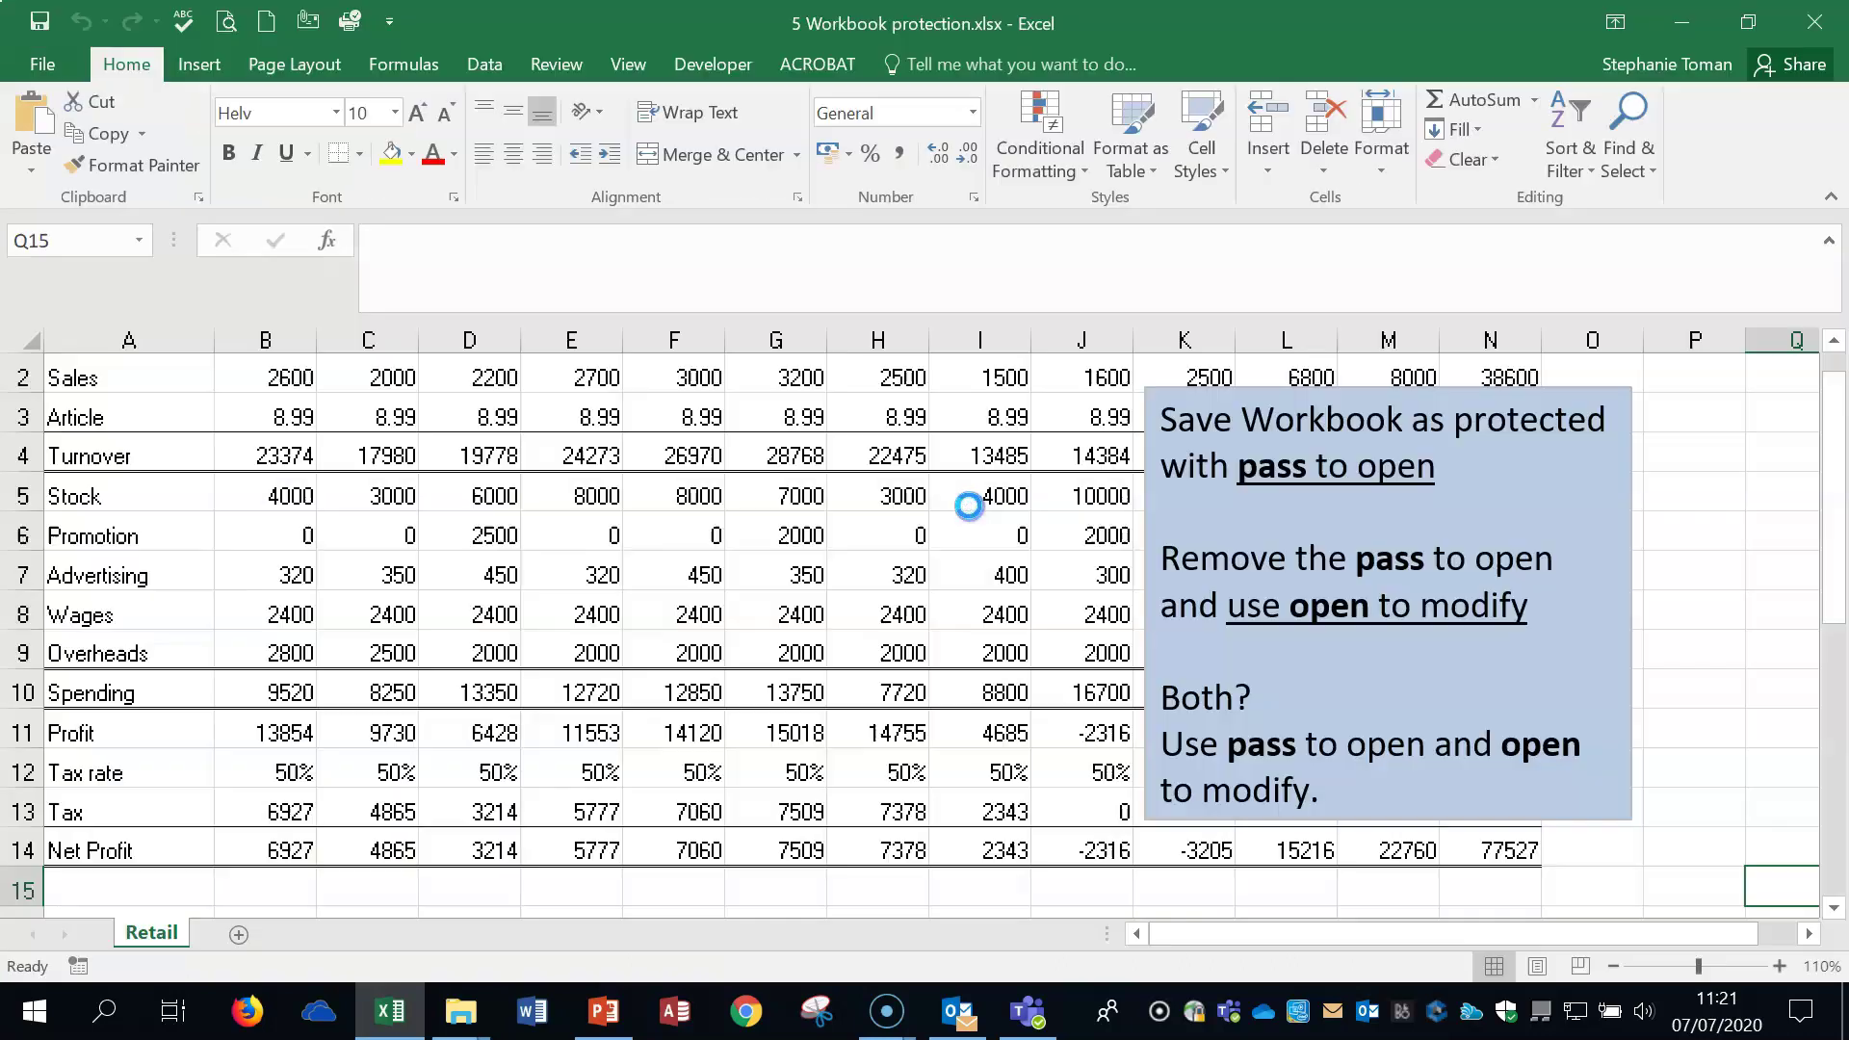
# Close the workbook and reopen 5 Workbook protection.xlsx with write access by entering its password to modify.
pyautogui.click(1814, 21)
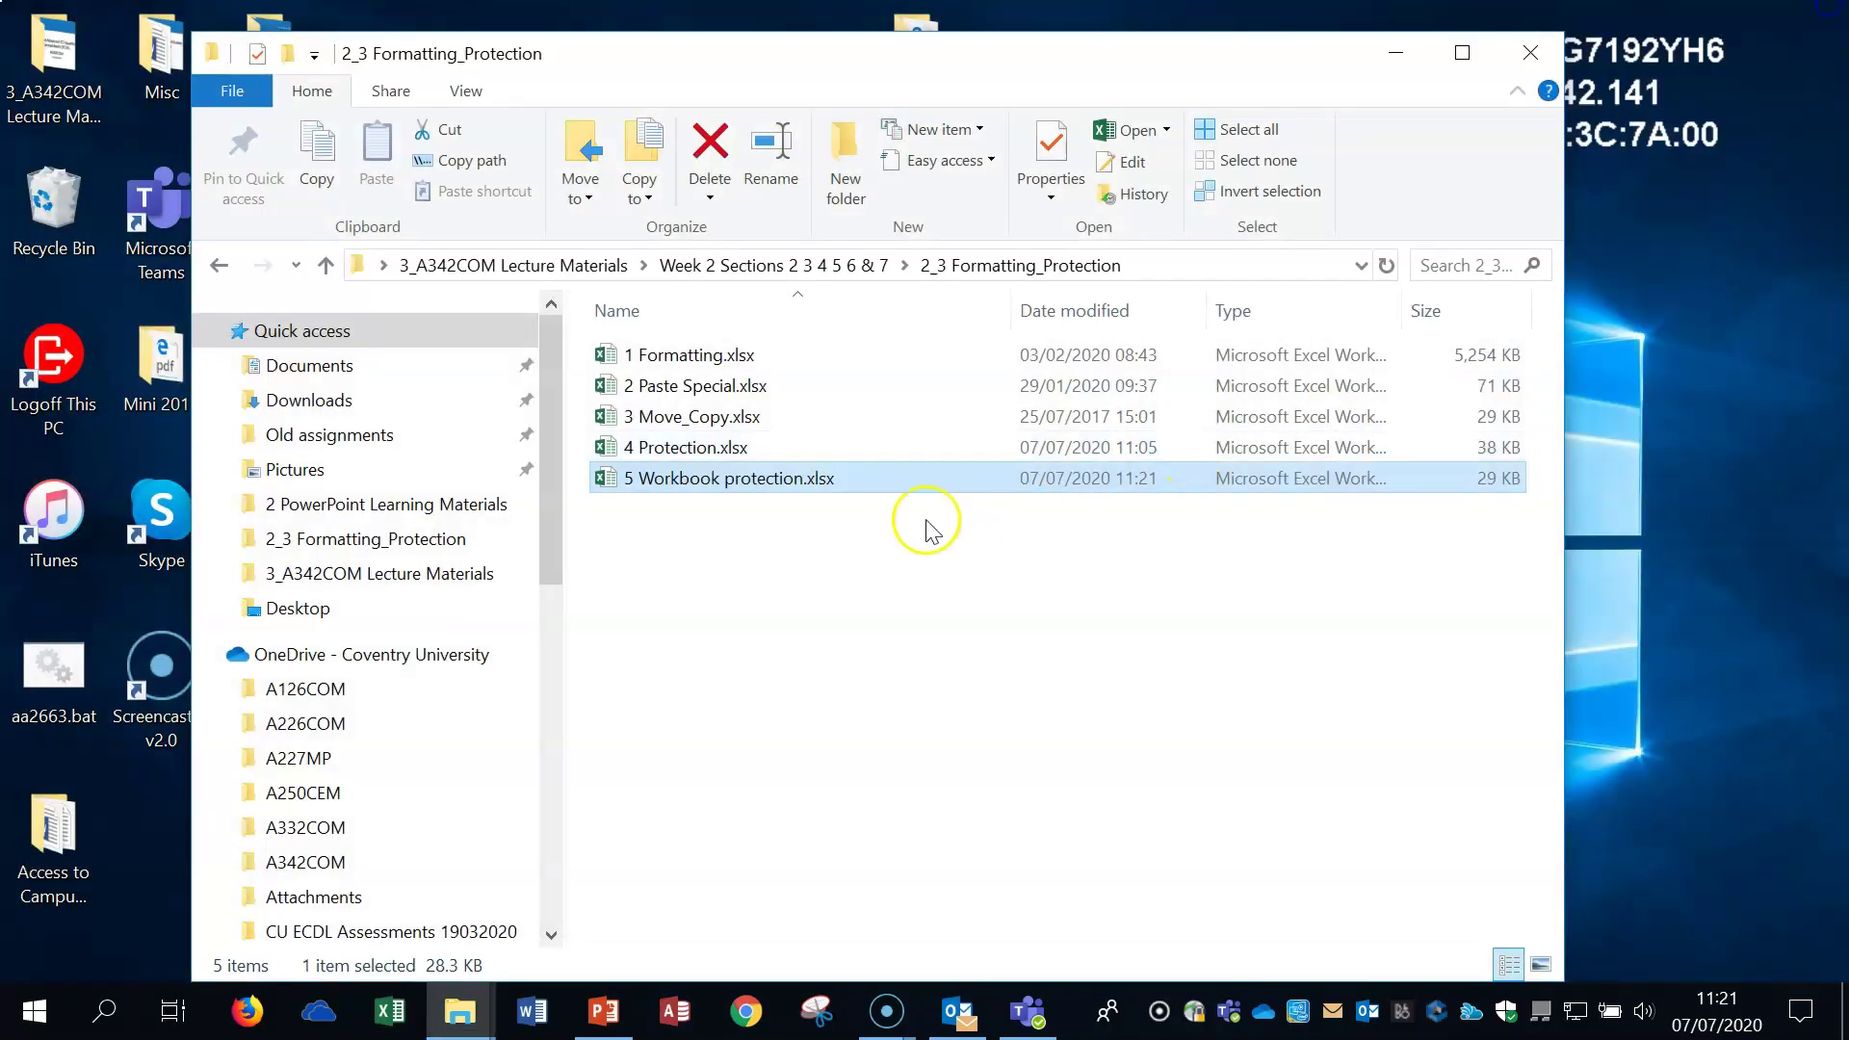
pyautogui.doubleClick(660, 485)
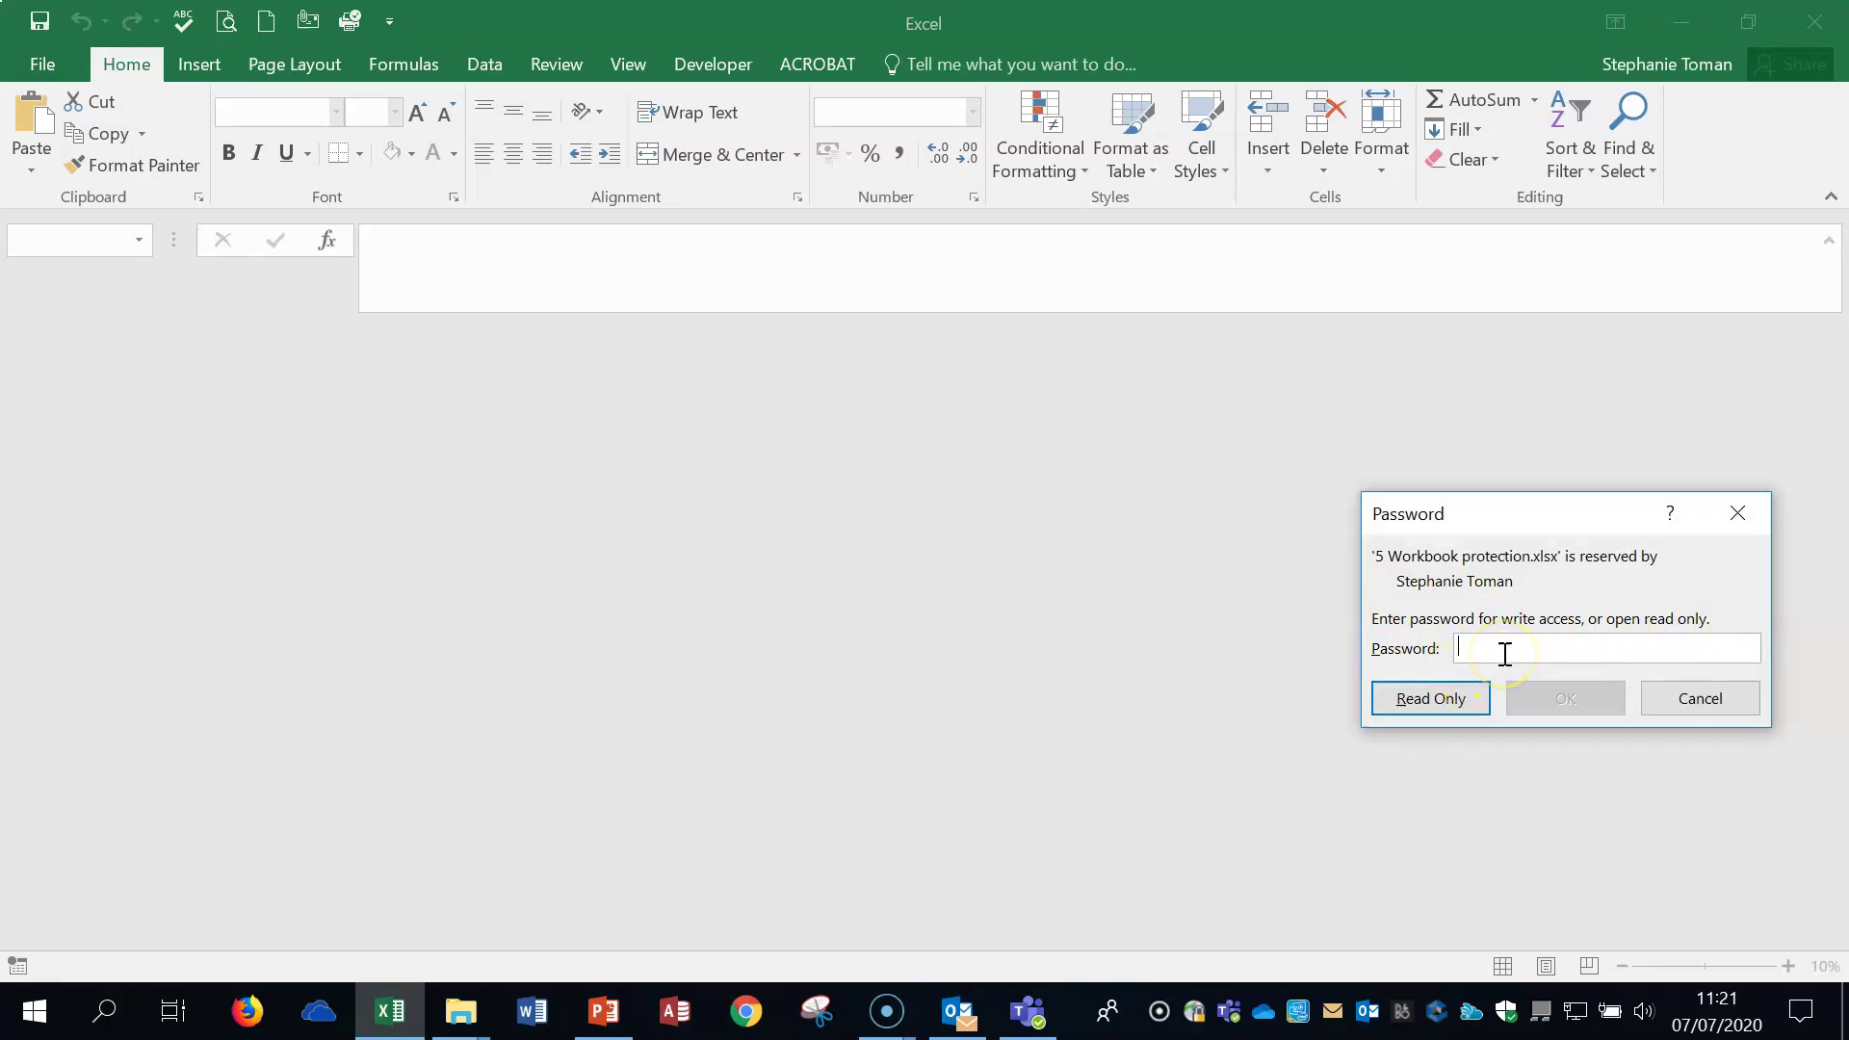
pyautogui.write('••')
pyautogui.moveTo(1505, 654); pyautogui.dragTo(1437, 647)
pyautogui.write('•')
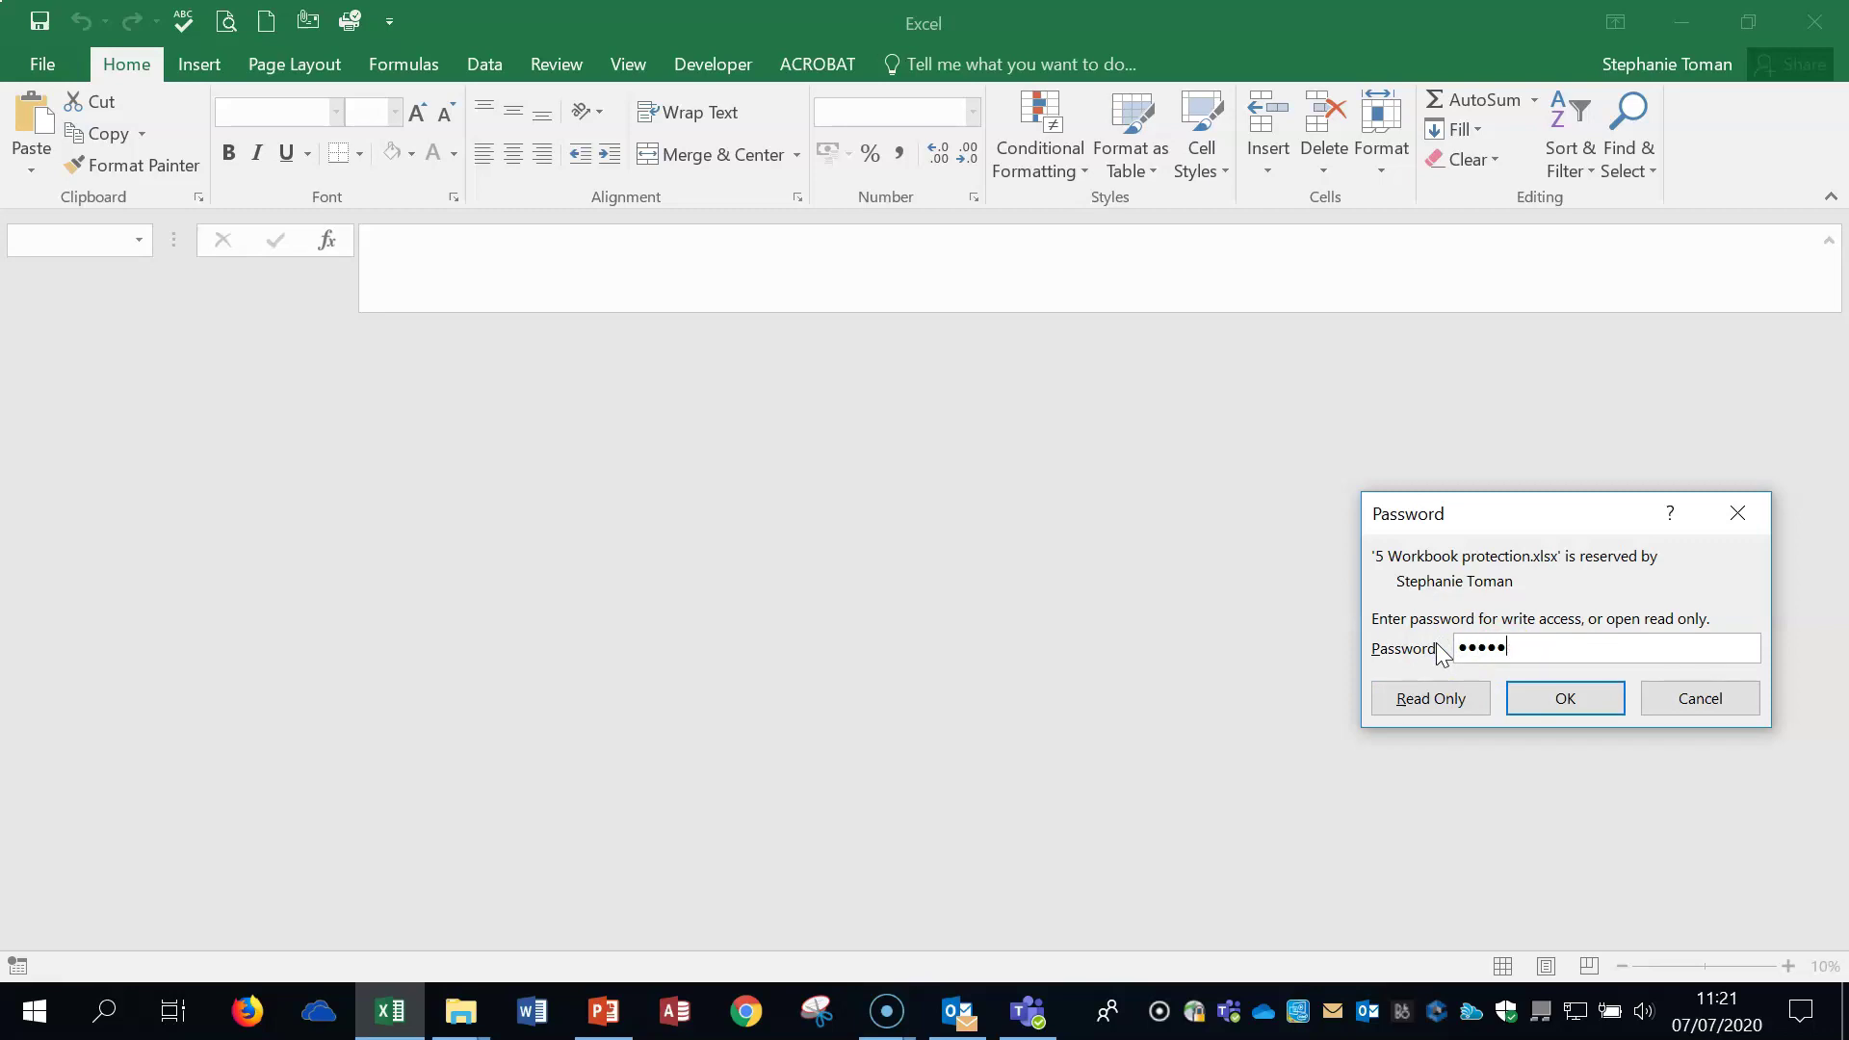
pyautogui.write('•••••')
pyautogui.click(1568, 701)
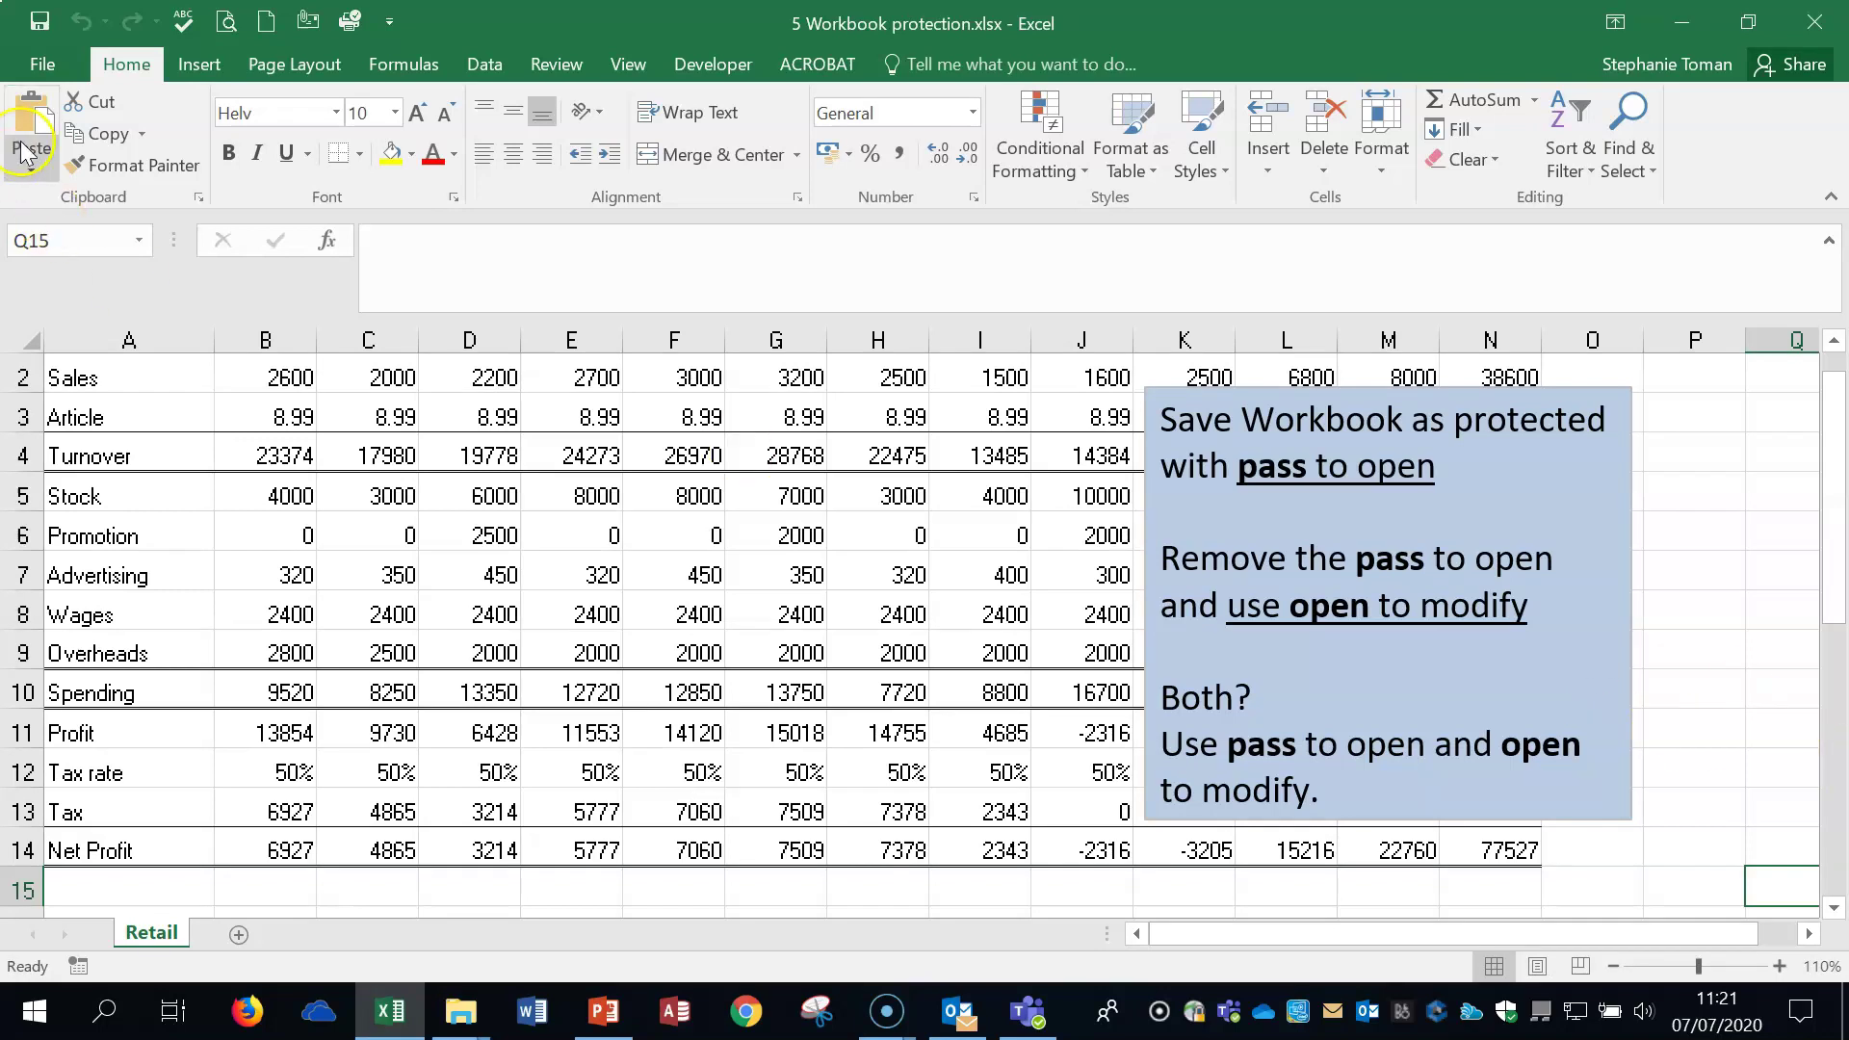
# Add and confirm a password to open alongside the password to modify, and save over 5 Workbook protection.xlsx.
pyautogui.click(38, 68)
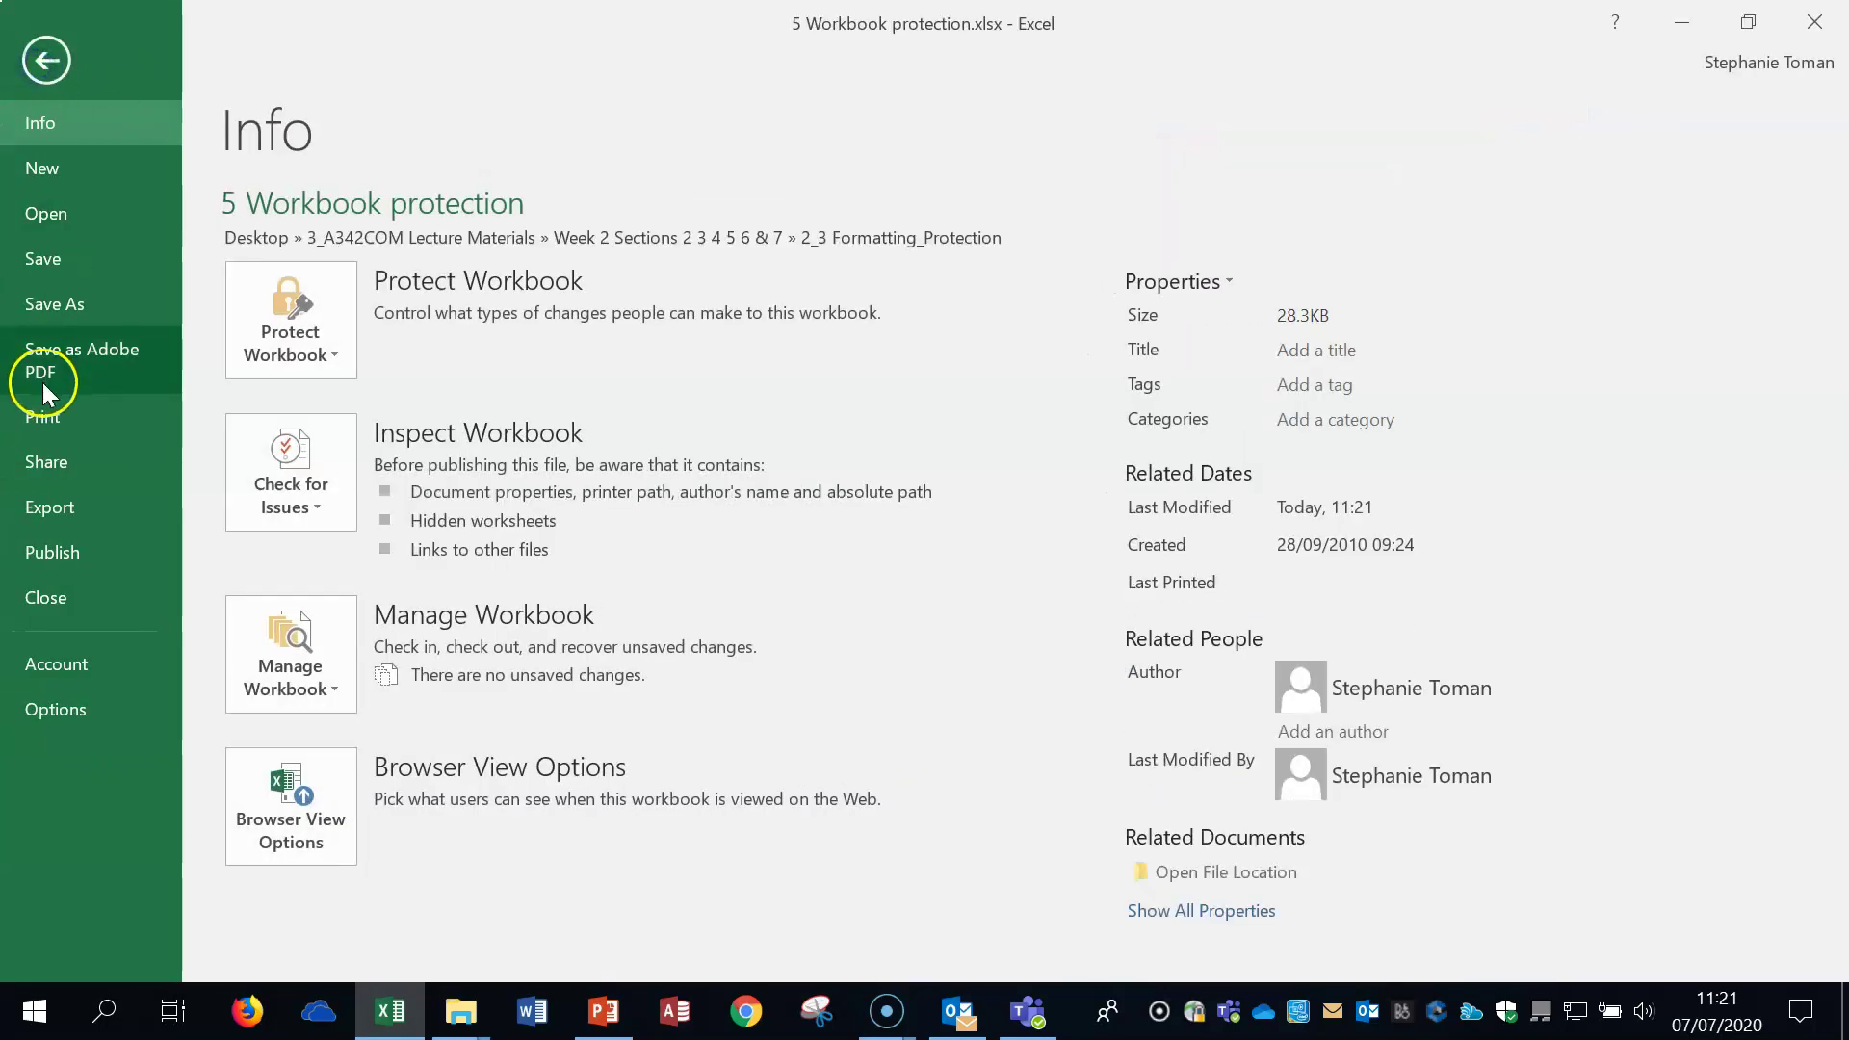
pyautogui.click(54, 304)
pyautogui.click(421, 688)
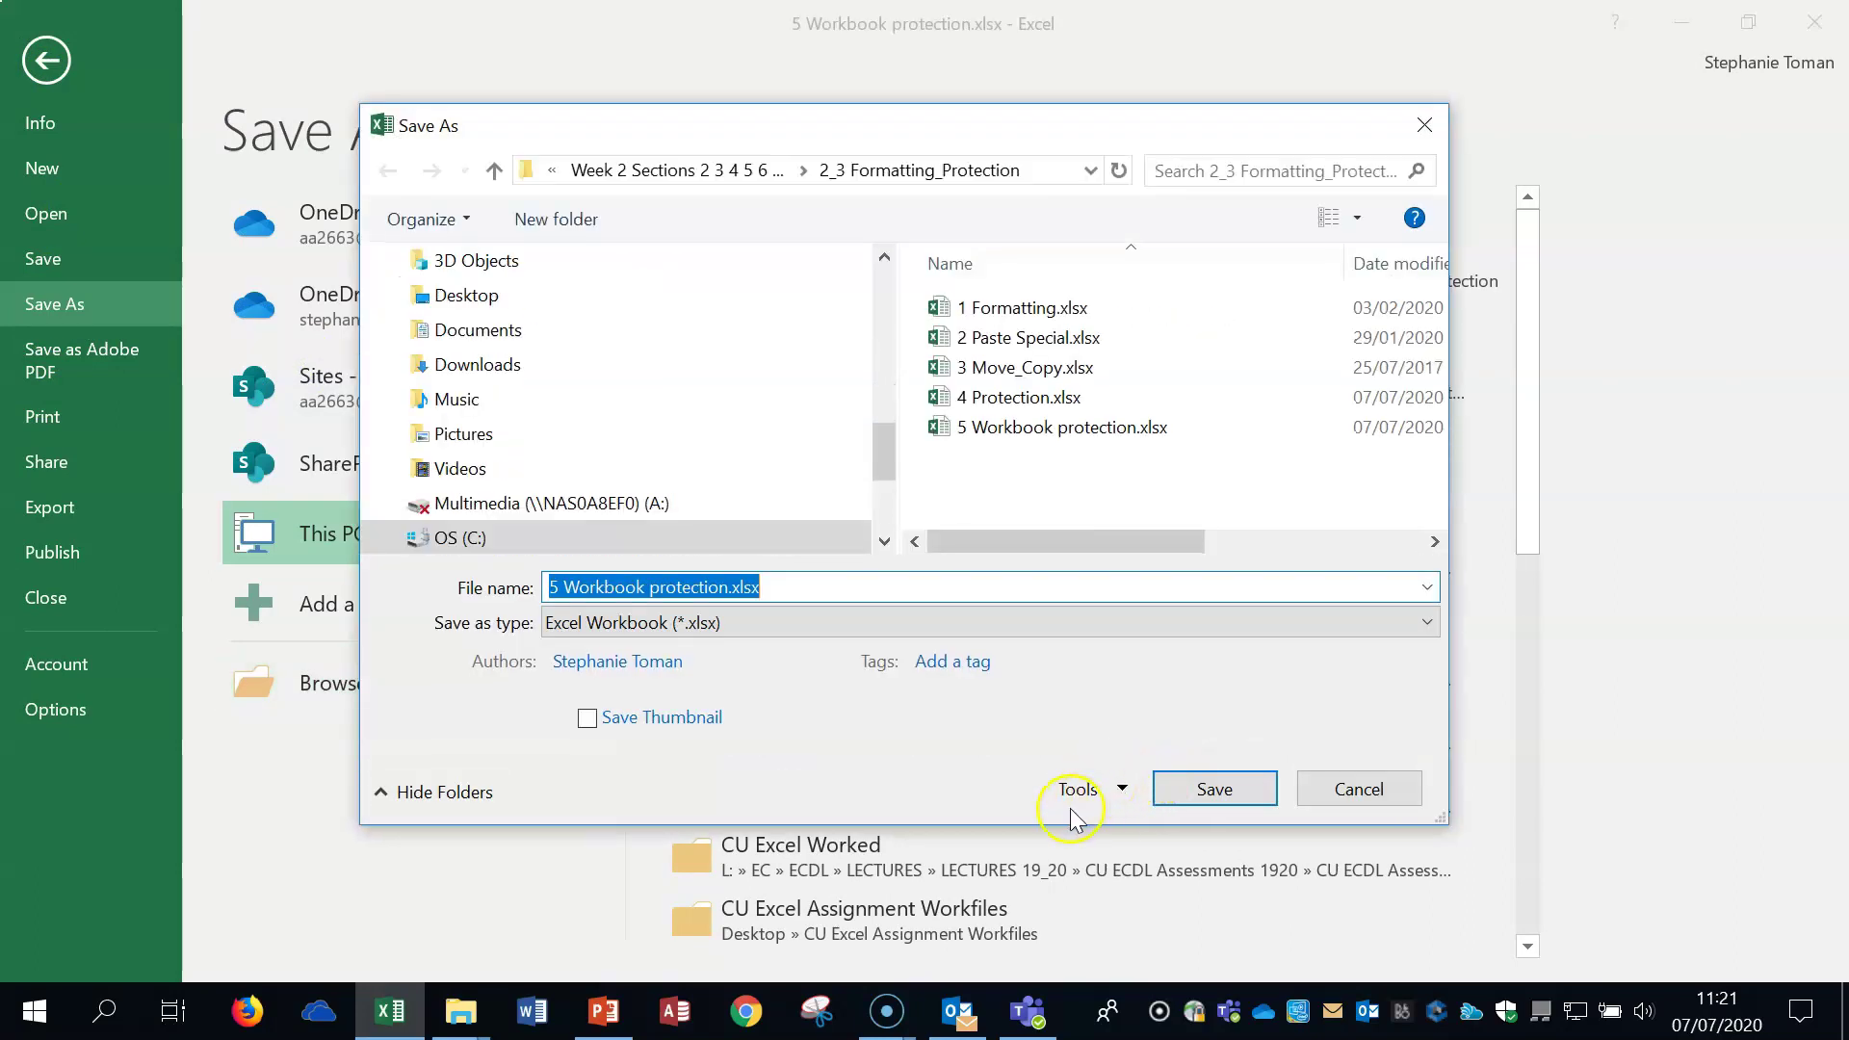
pyautogui.click(1117, 789)
pyautogui.click(1162, 880)
pyautogui.click(1562, 605)
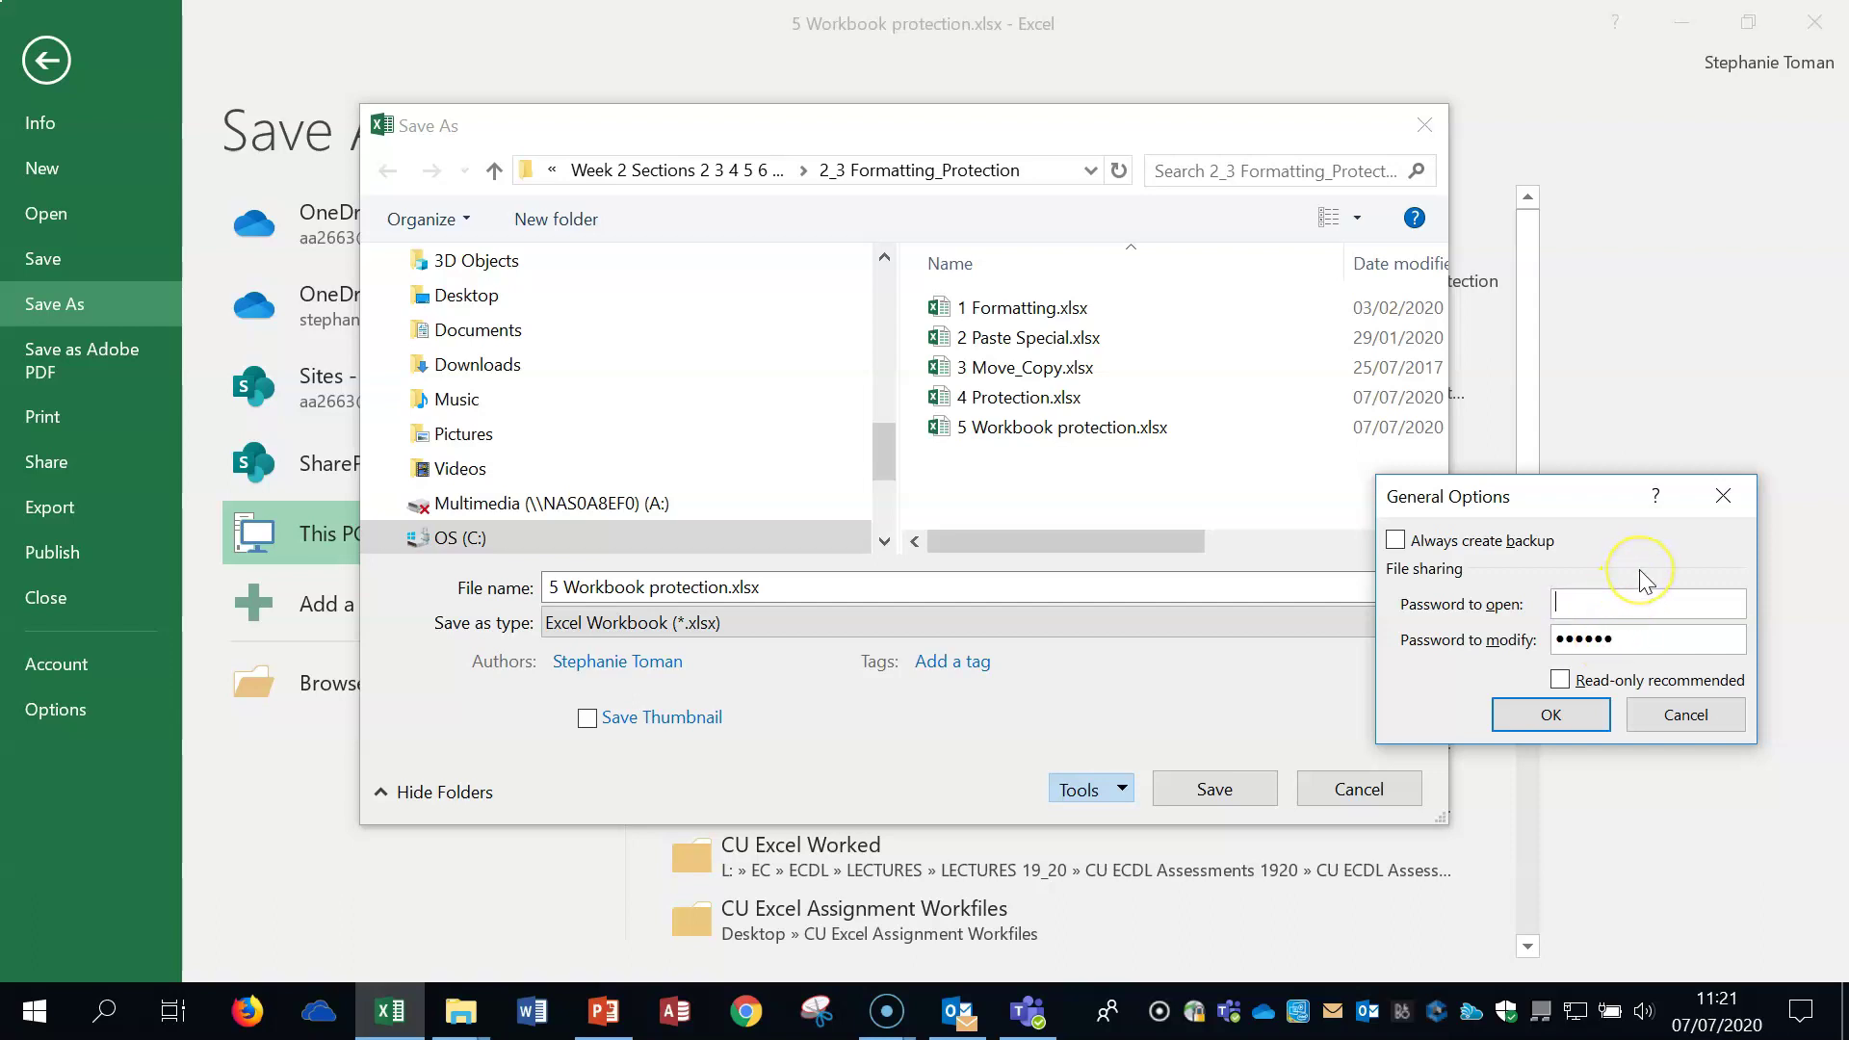
pyautogui.click(1569, 714)
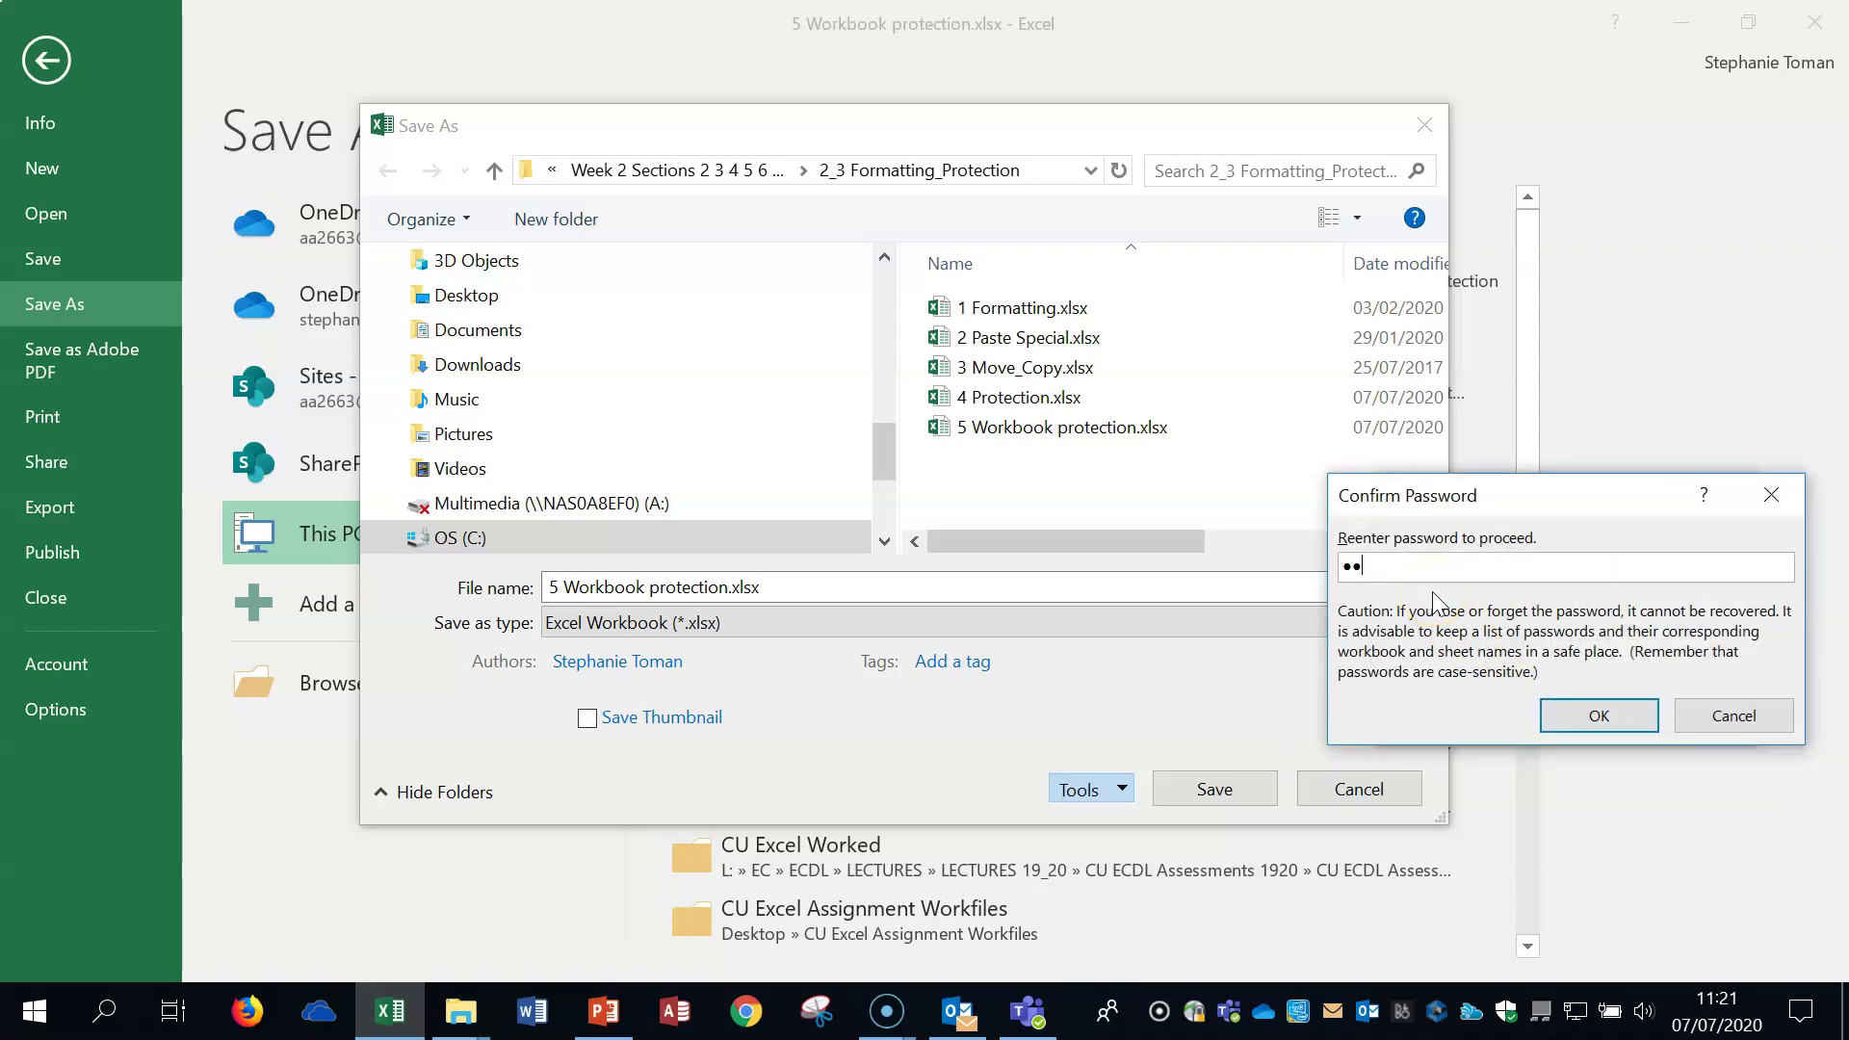
pyautogui.click(1596, 714)
pyautogui.click(1204, 803)
pyautogui.click(986, 509)
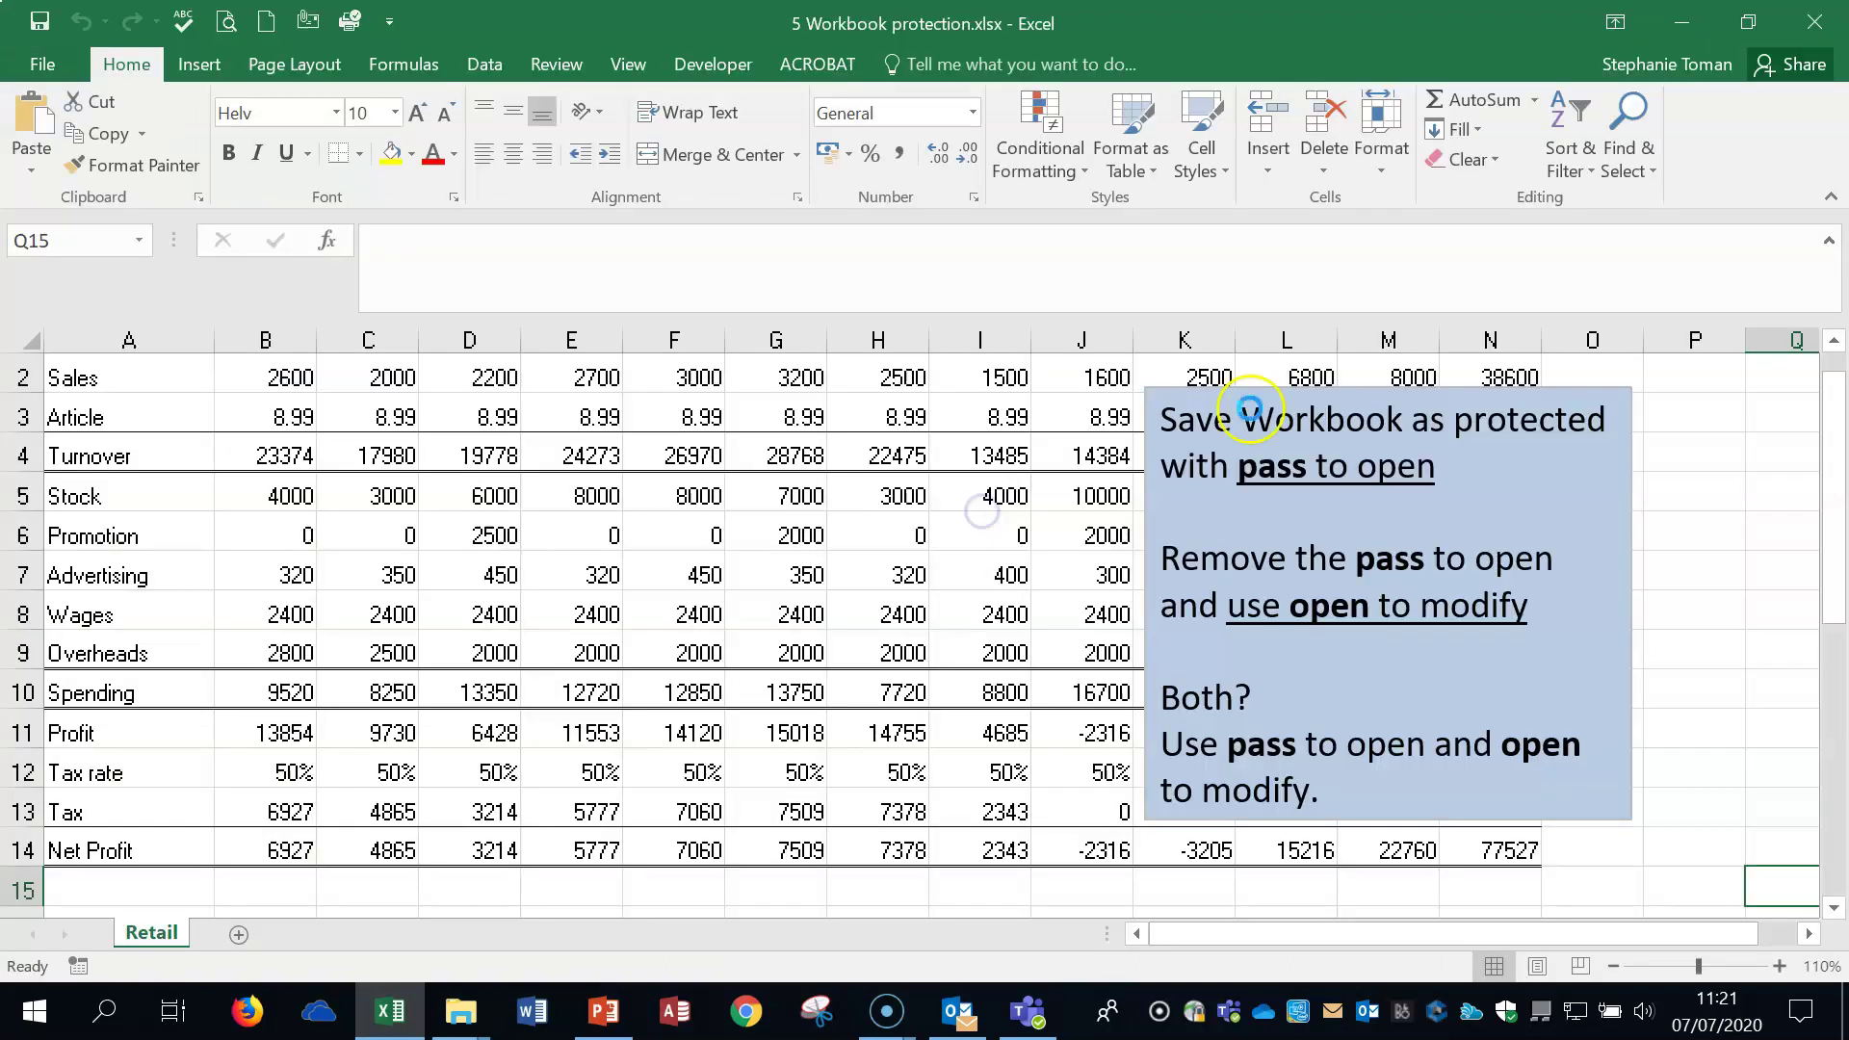
# Close the workbook and reopen 5 Workbook protection.xlsx by entering both the password to open and the password to modify.
pyautogui.click(1814, 19)
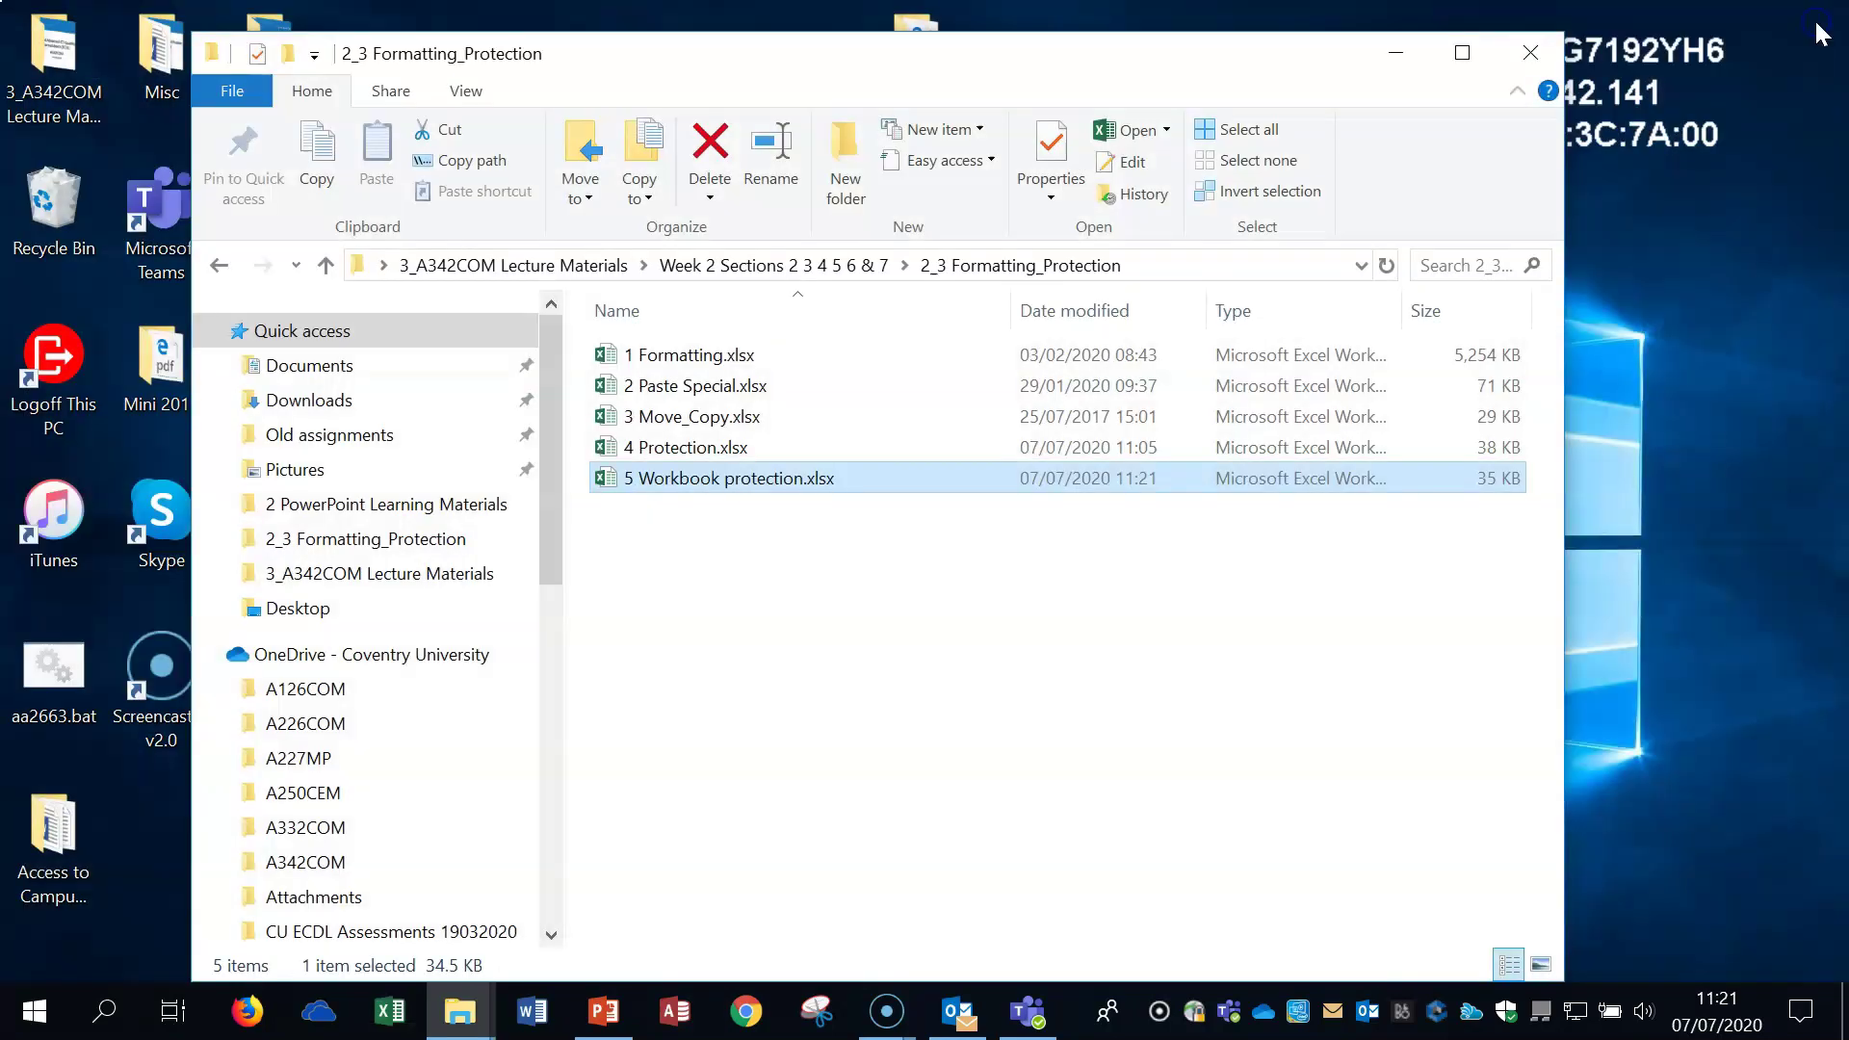
pyautogui.doubleClick(702, 486)
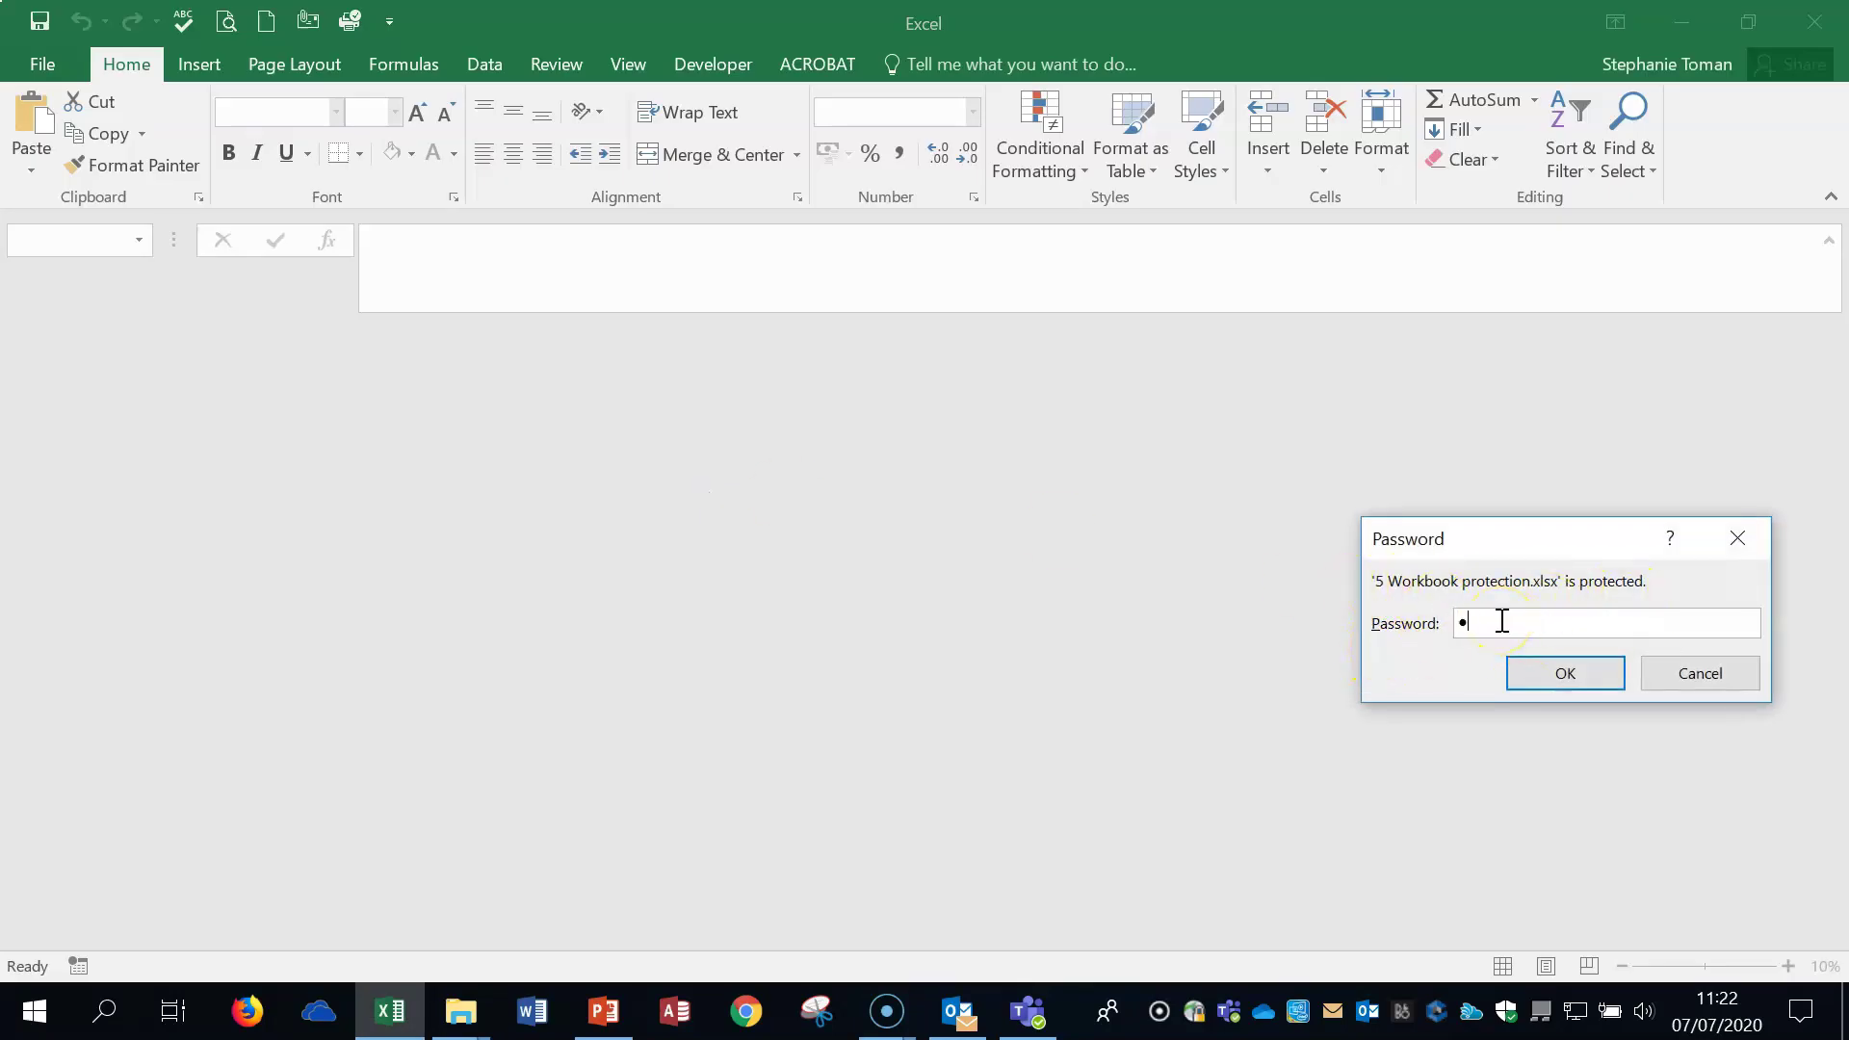
pyautogui.press('Return')
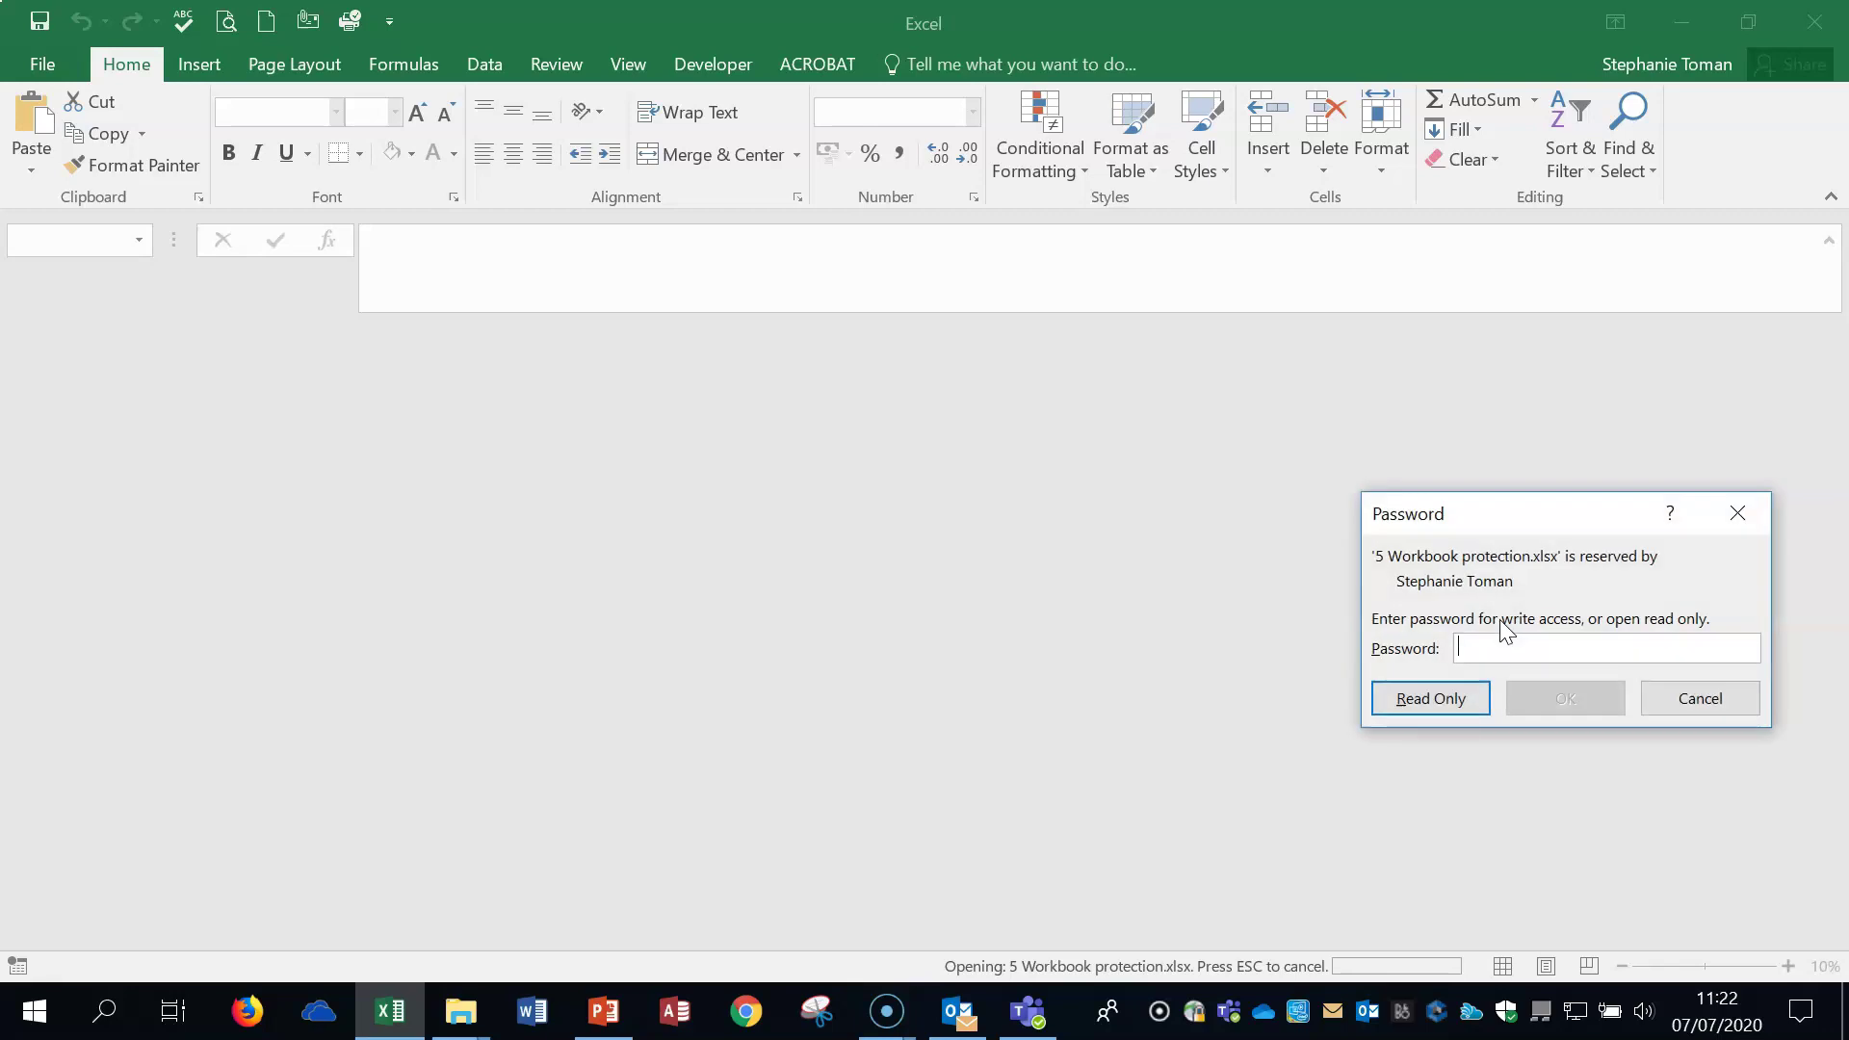
pyautogui.write('••')
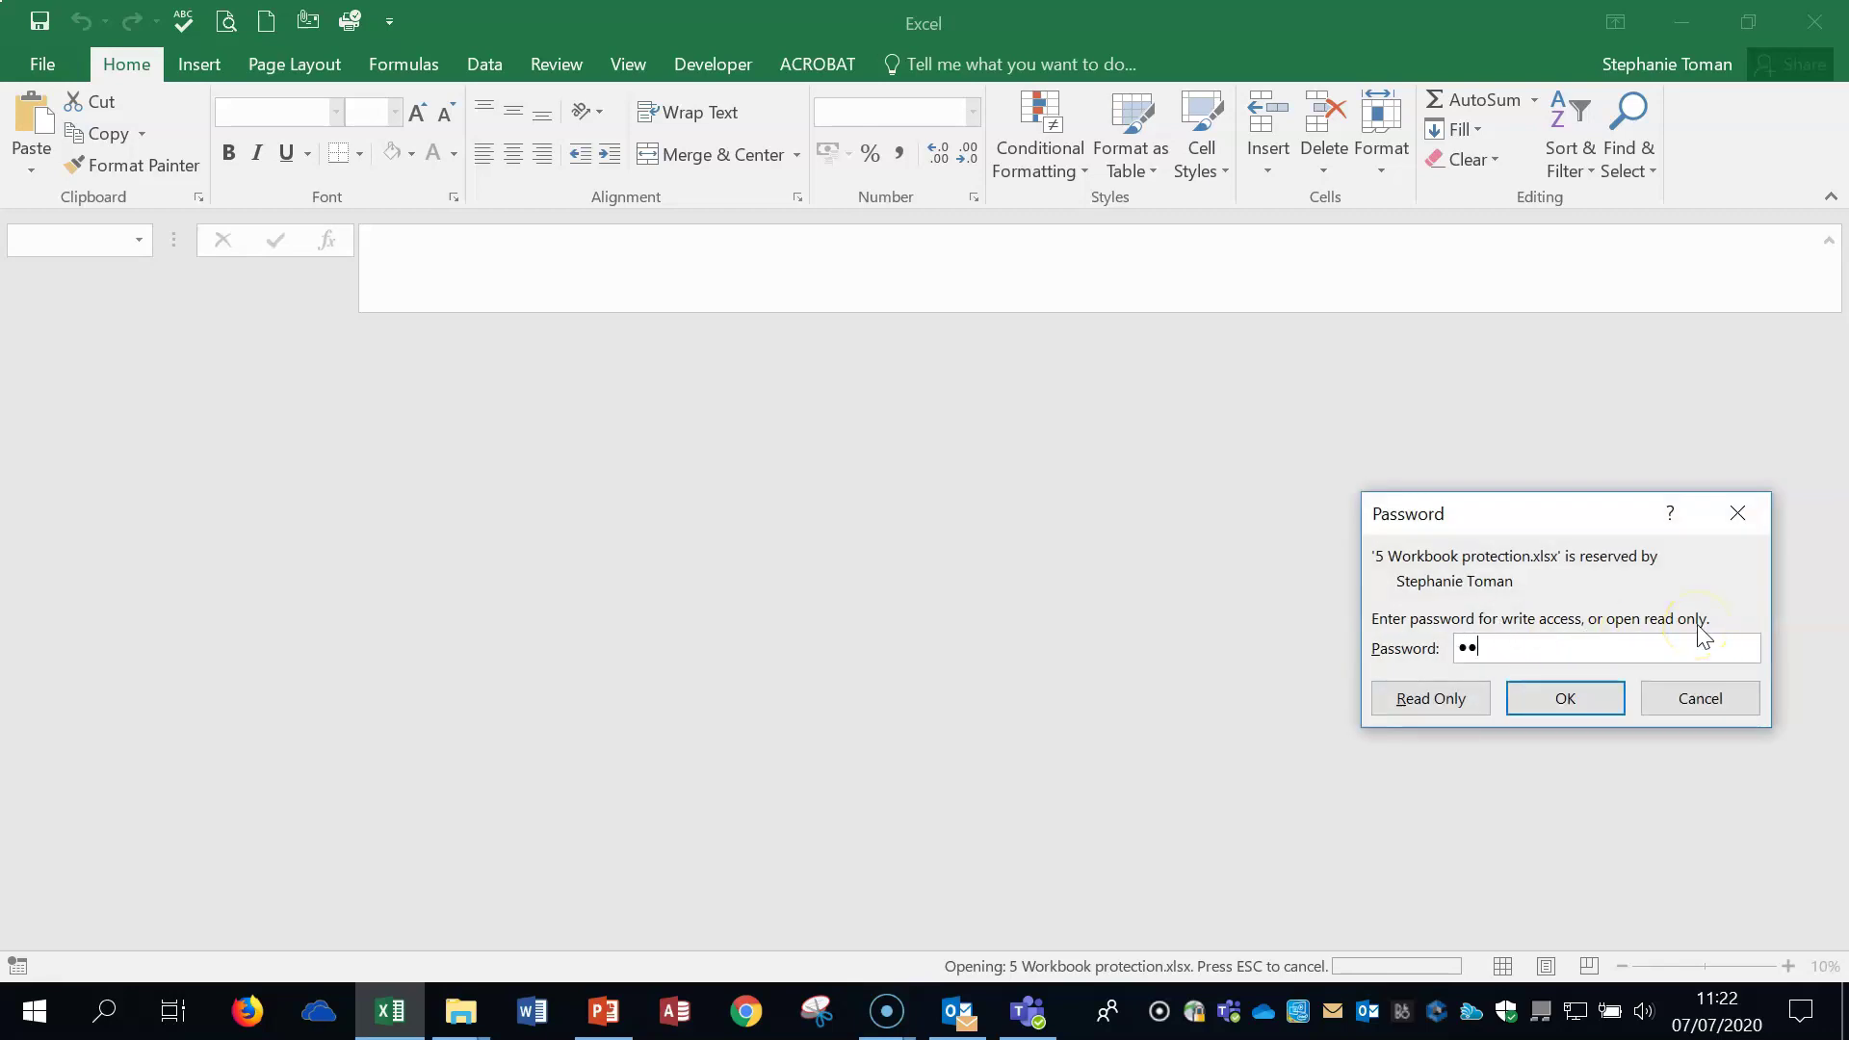
pyautogui.write('••••')
pyautogui.press('Return')
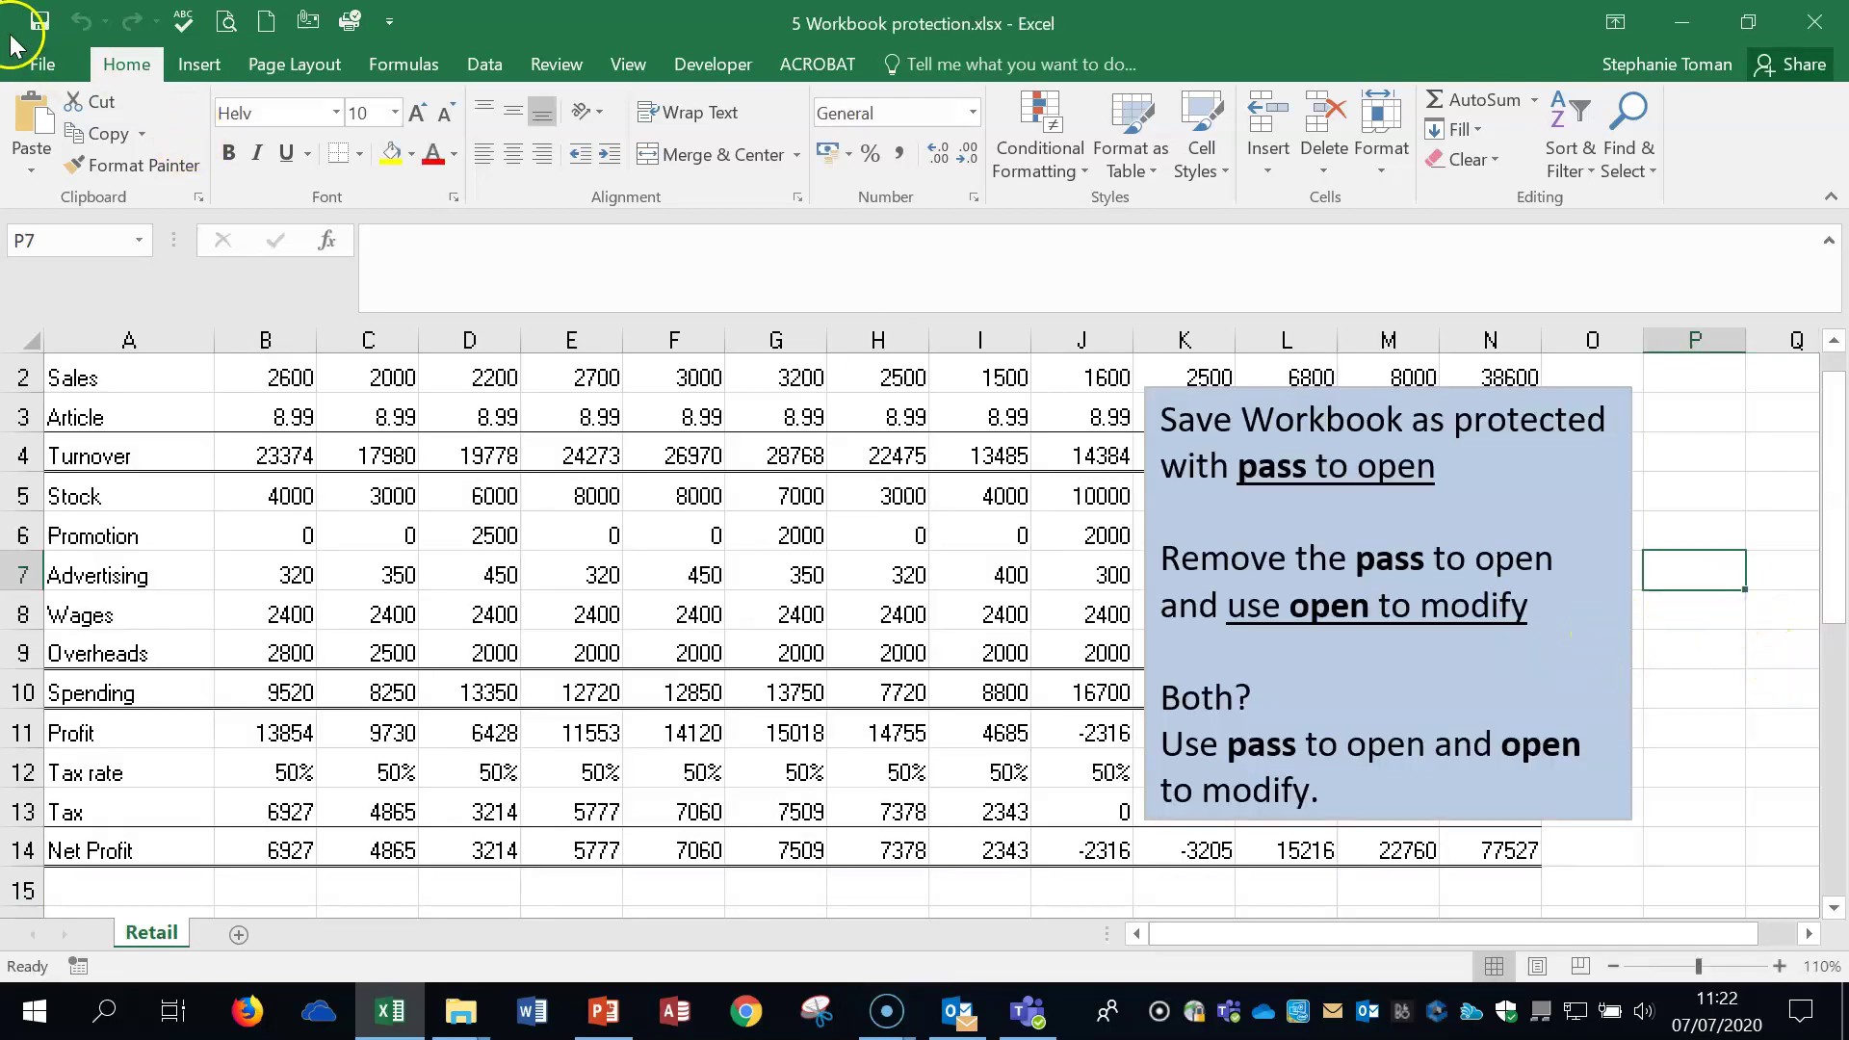
# Clear both the password to open and the password to modify in the Save As general options, and overwrite 5 Workbook protection.xlsx.
pyautogui.click(43, 64)
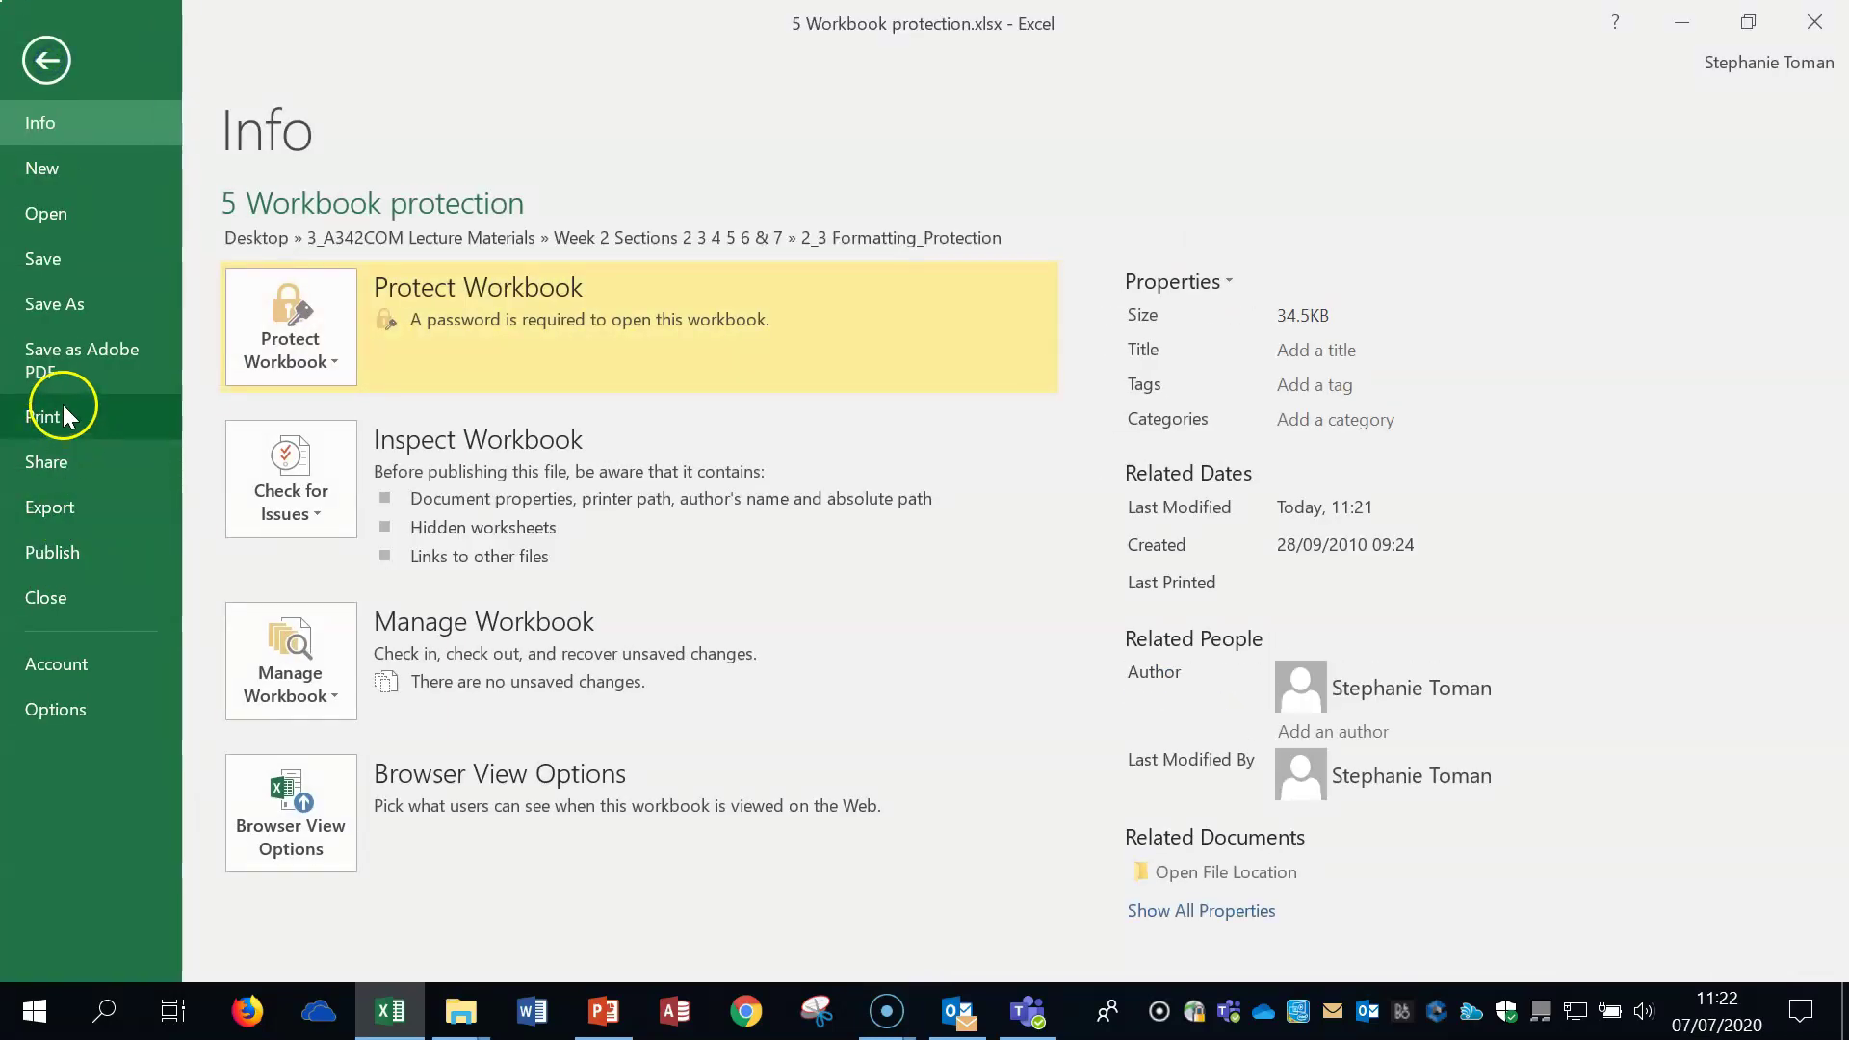
pyautogui.click(56, 304)
pyautogui.click(466, 691)
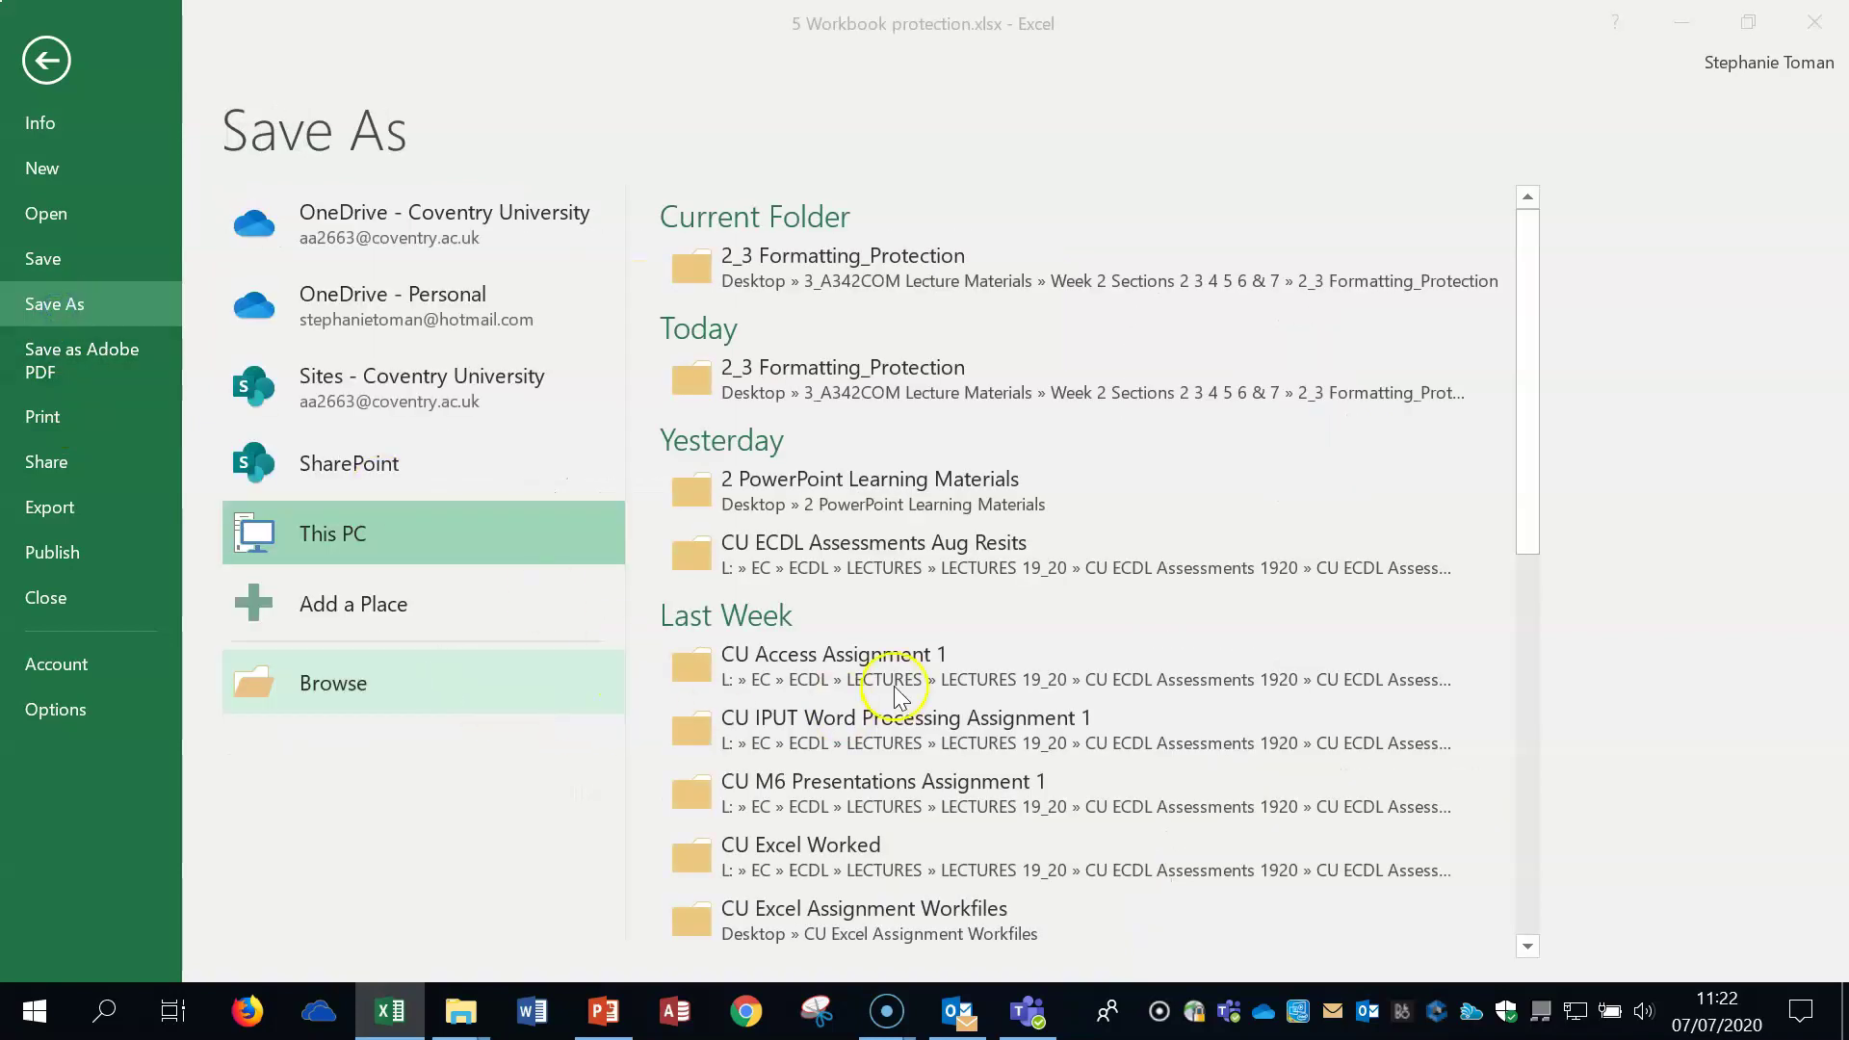
pyautogui.click(1079, 796)
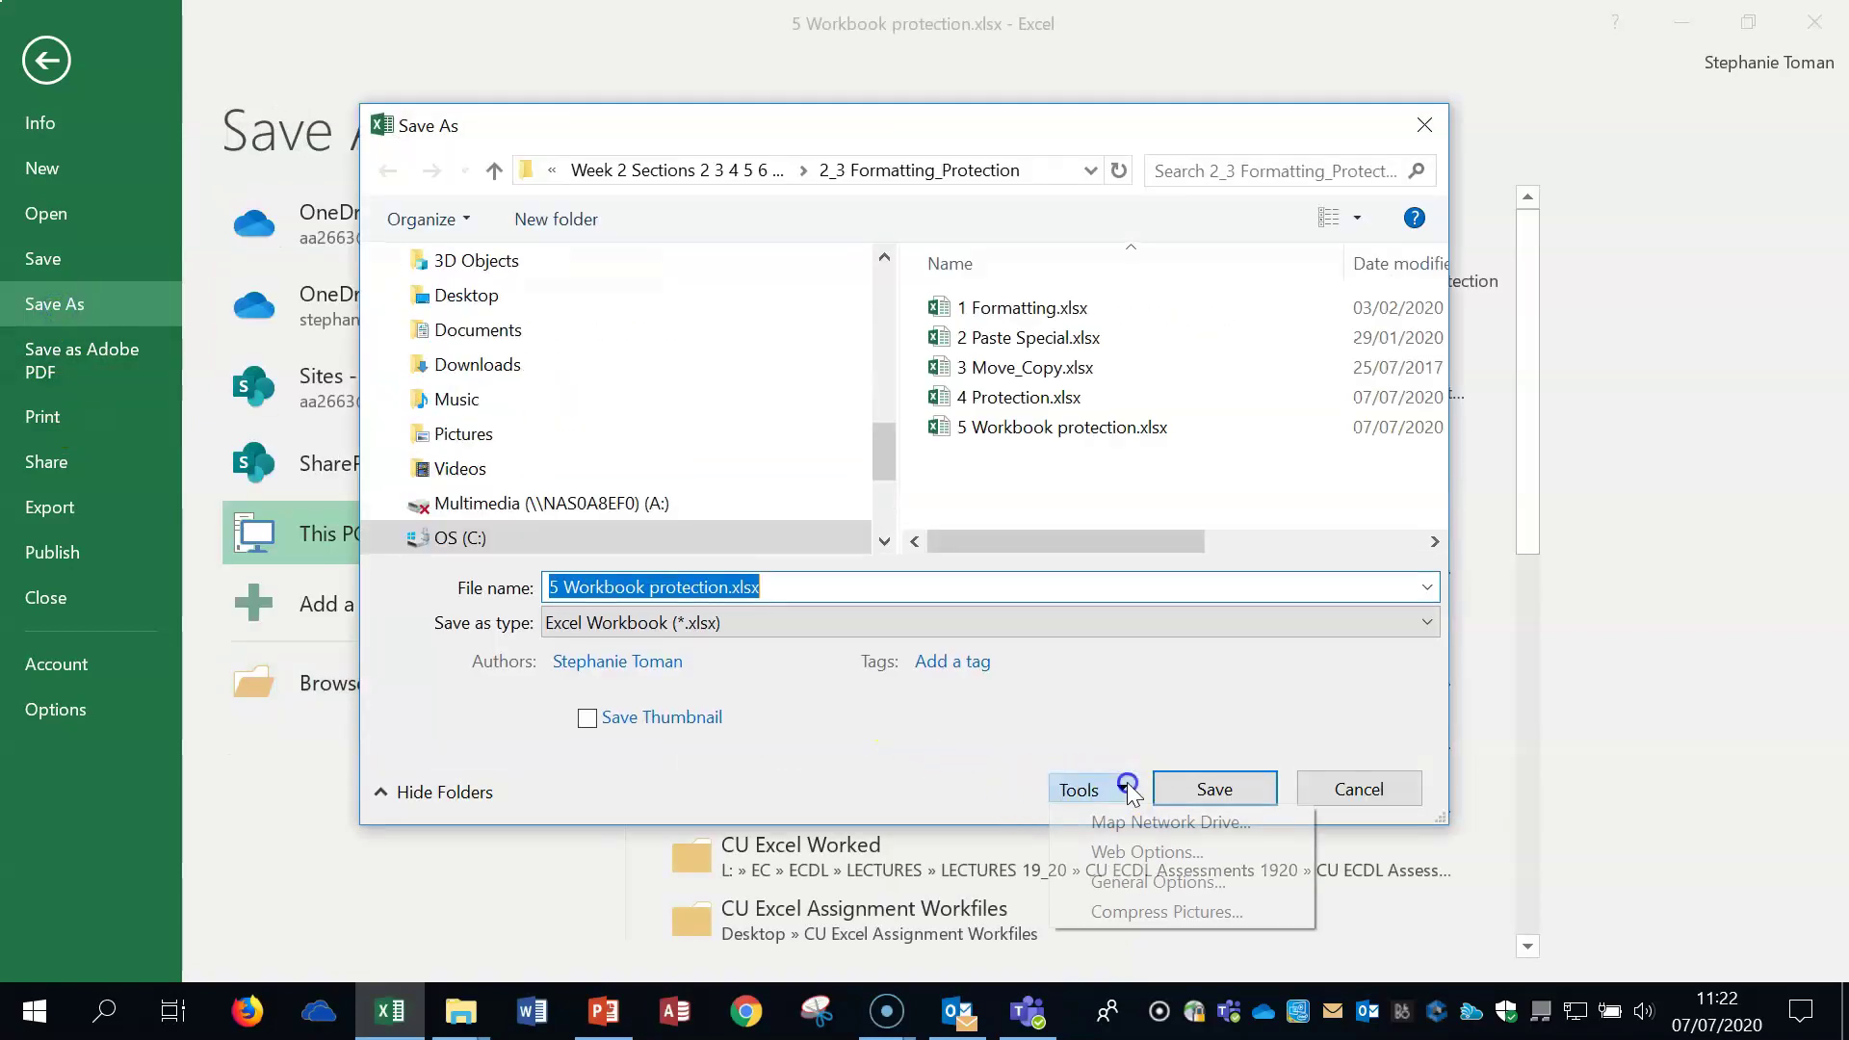
pyautogui.click(1119, 878)
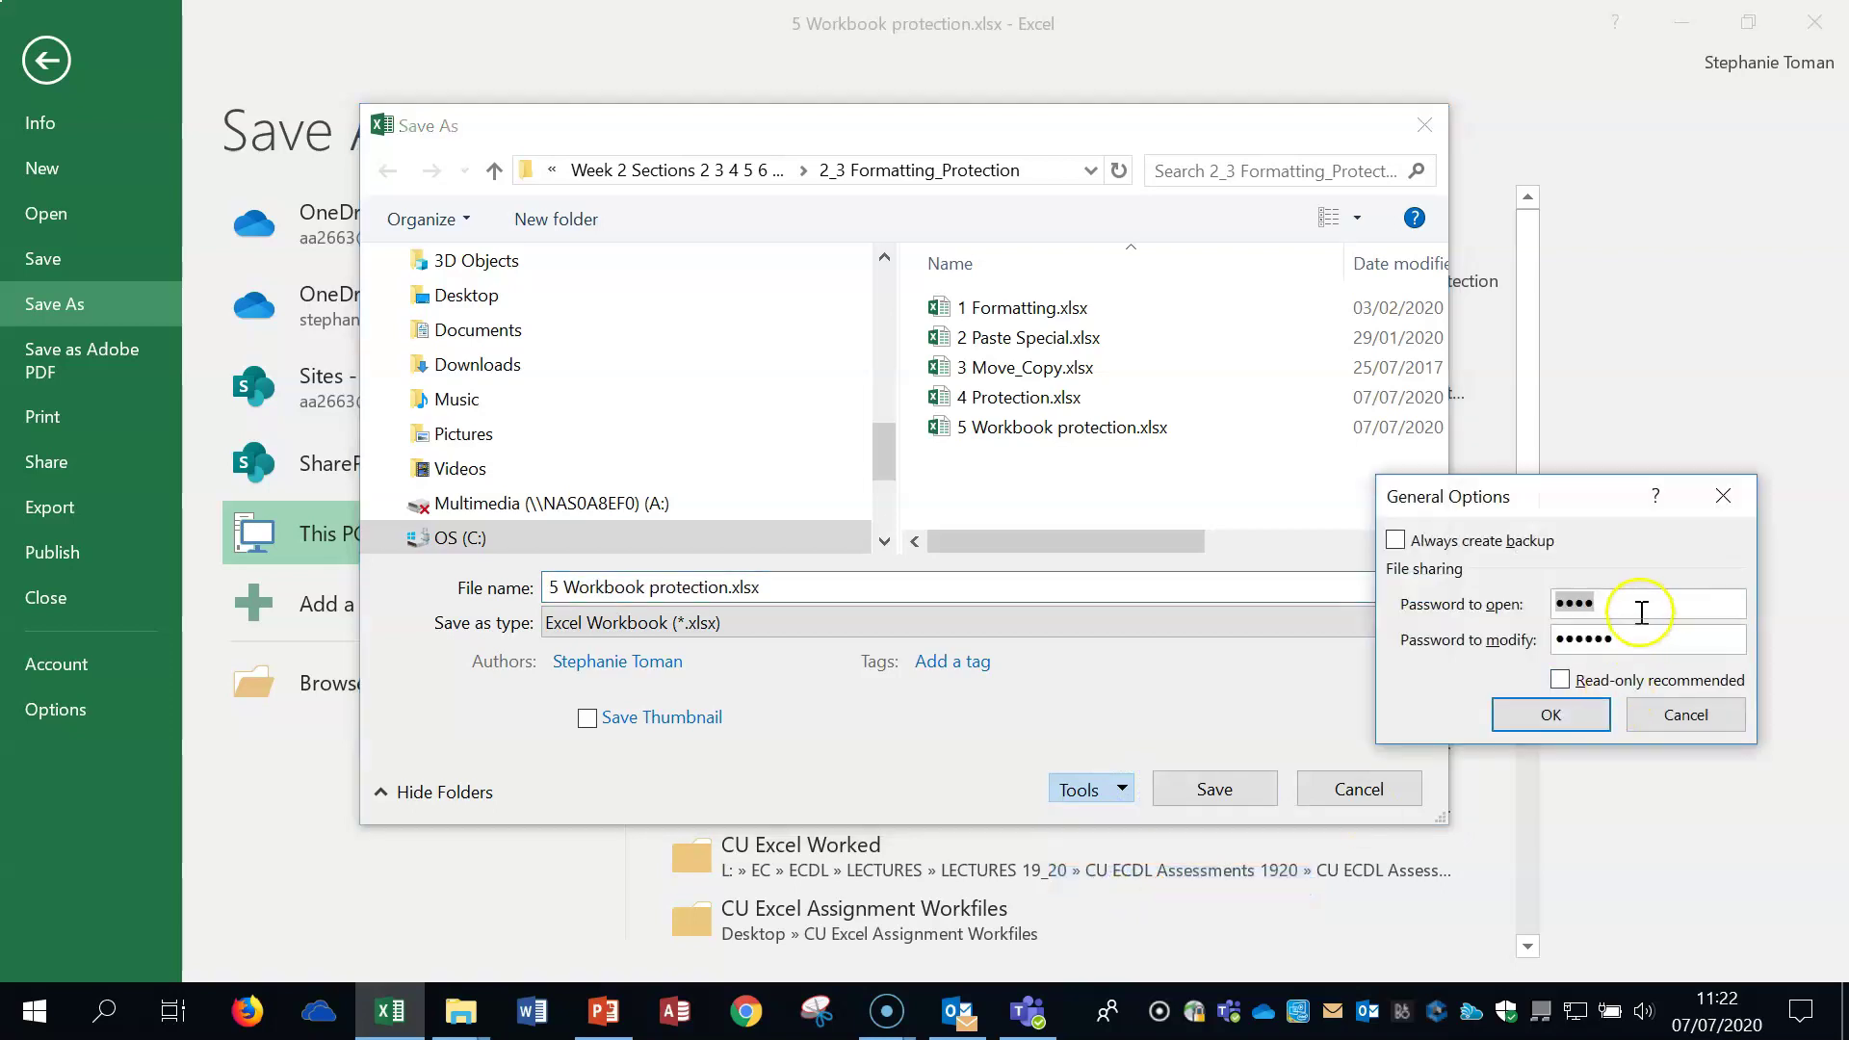
pyautogui.press('BackSpace')
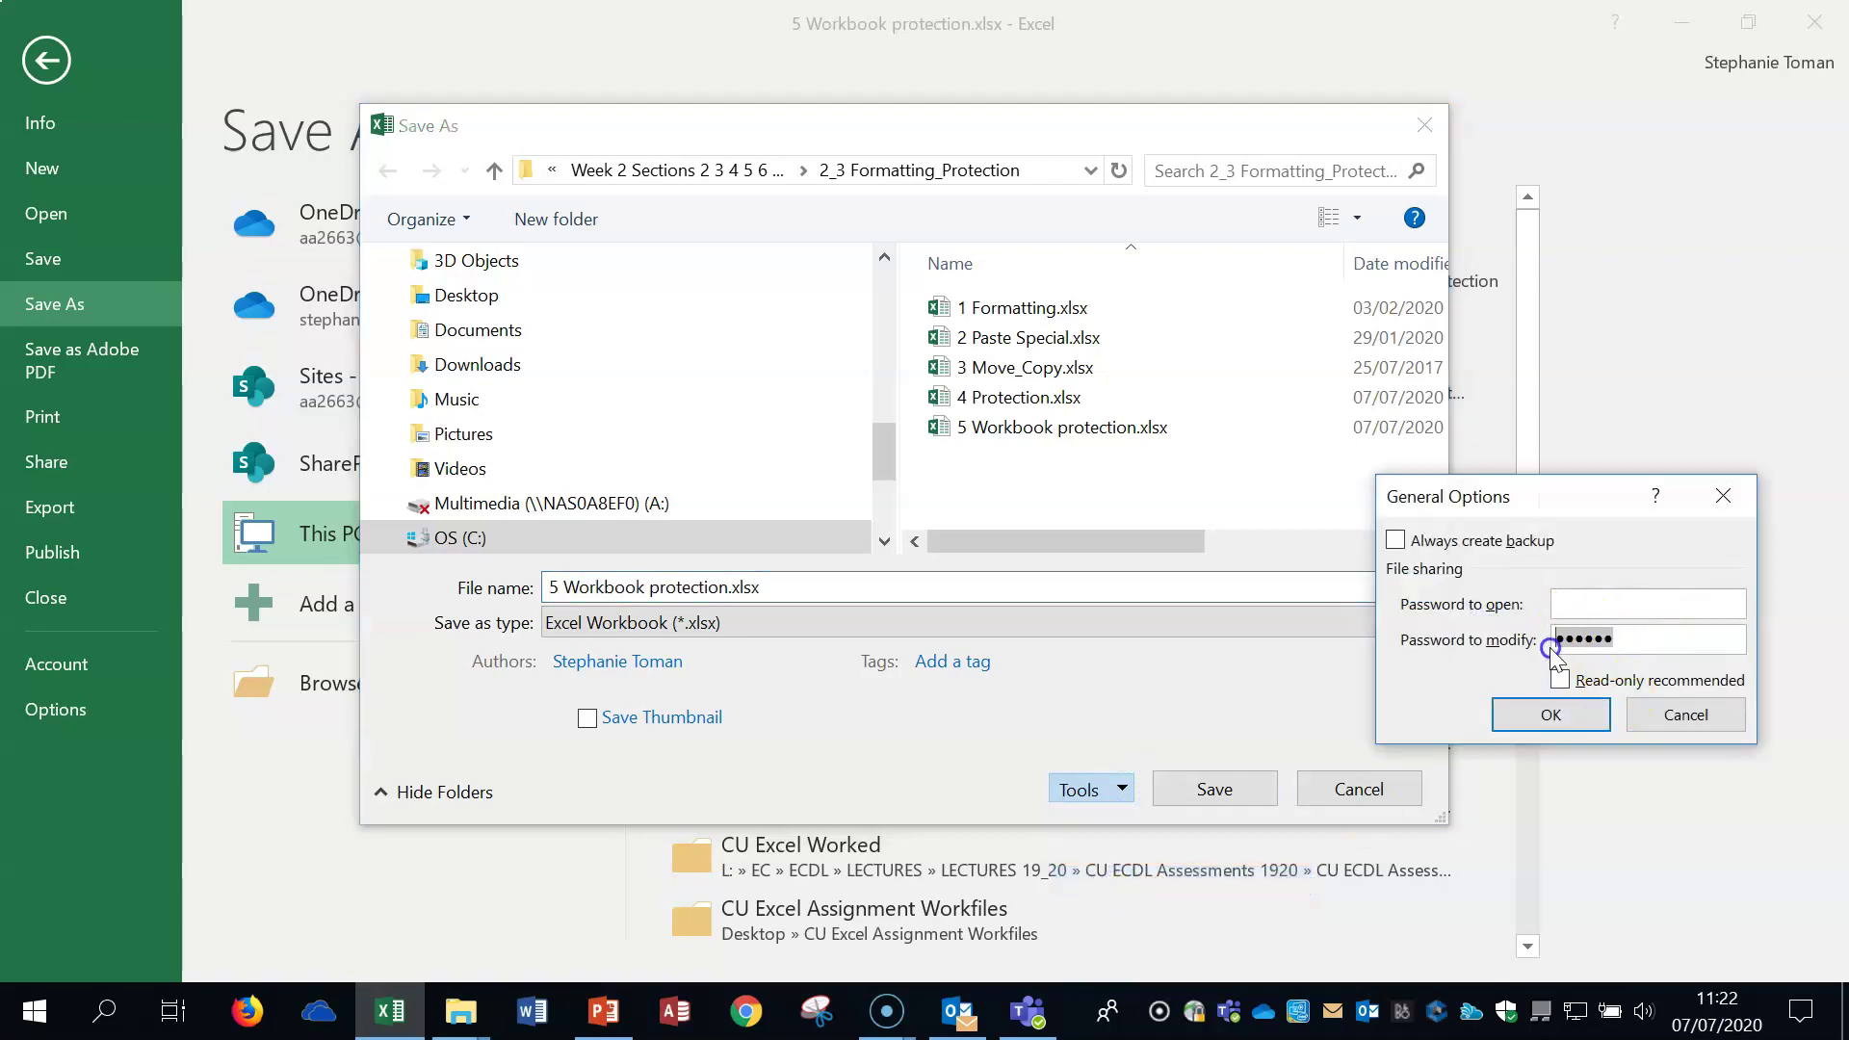
pyautogui.click(1574, 712)
pyautogui.click(1176, 782)
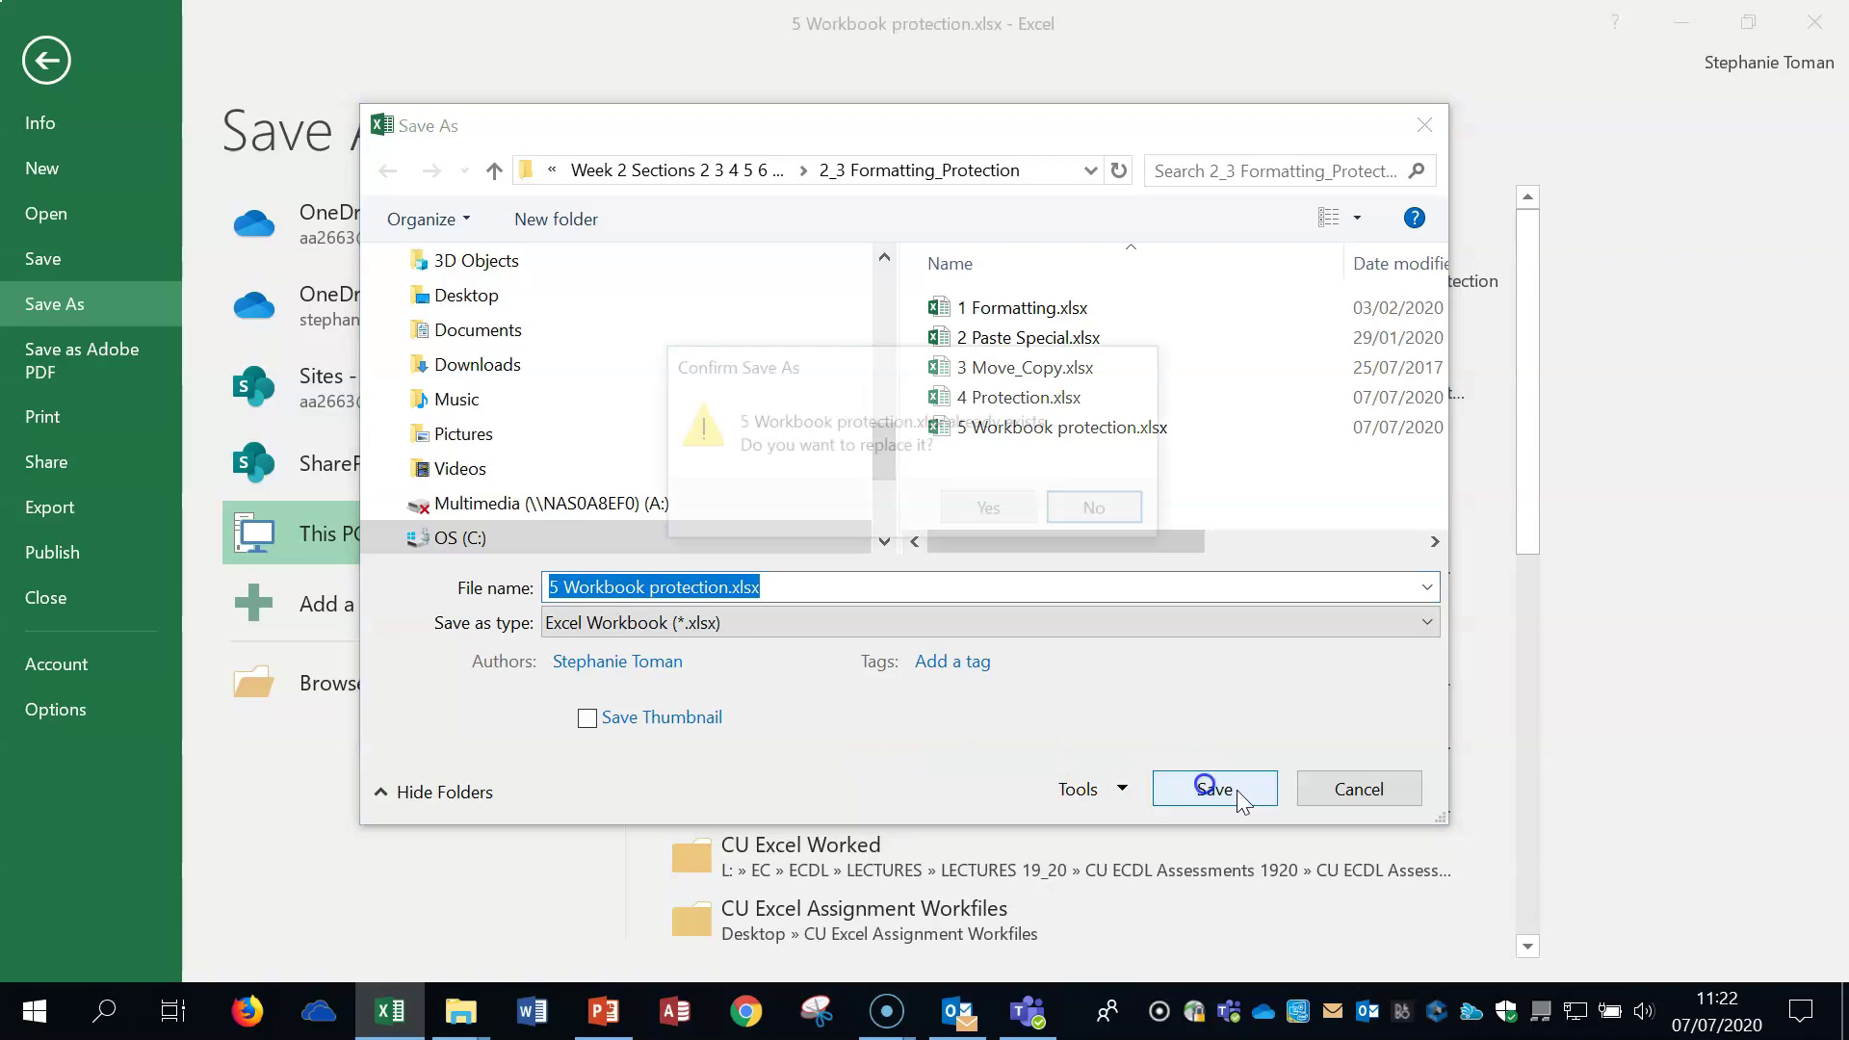
pyautogui.click(989, 507)
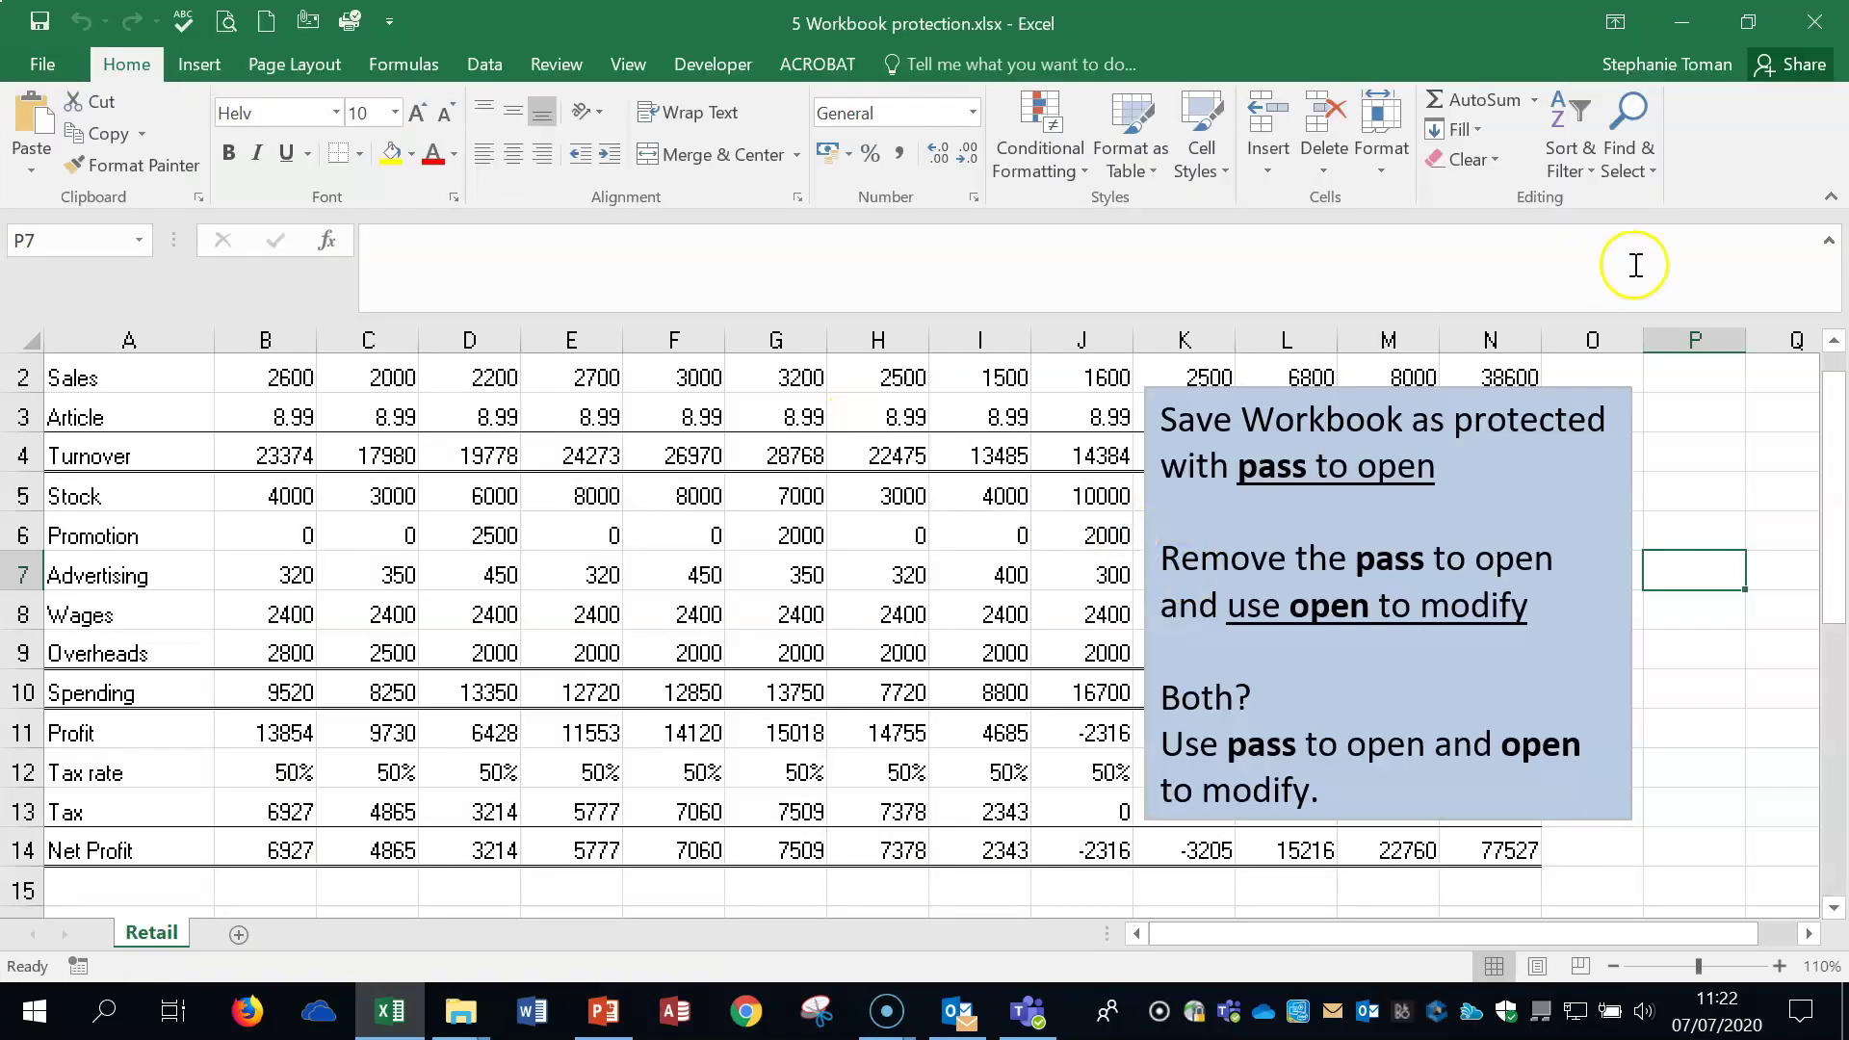
# Close the workbook, reopen 5 Workbook protection.xlsx to check that it needs no password, and close it again.
pyautogui.click(1814, 21)
pyautogui.doubleClick(644, 479)
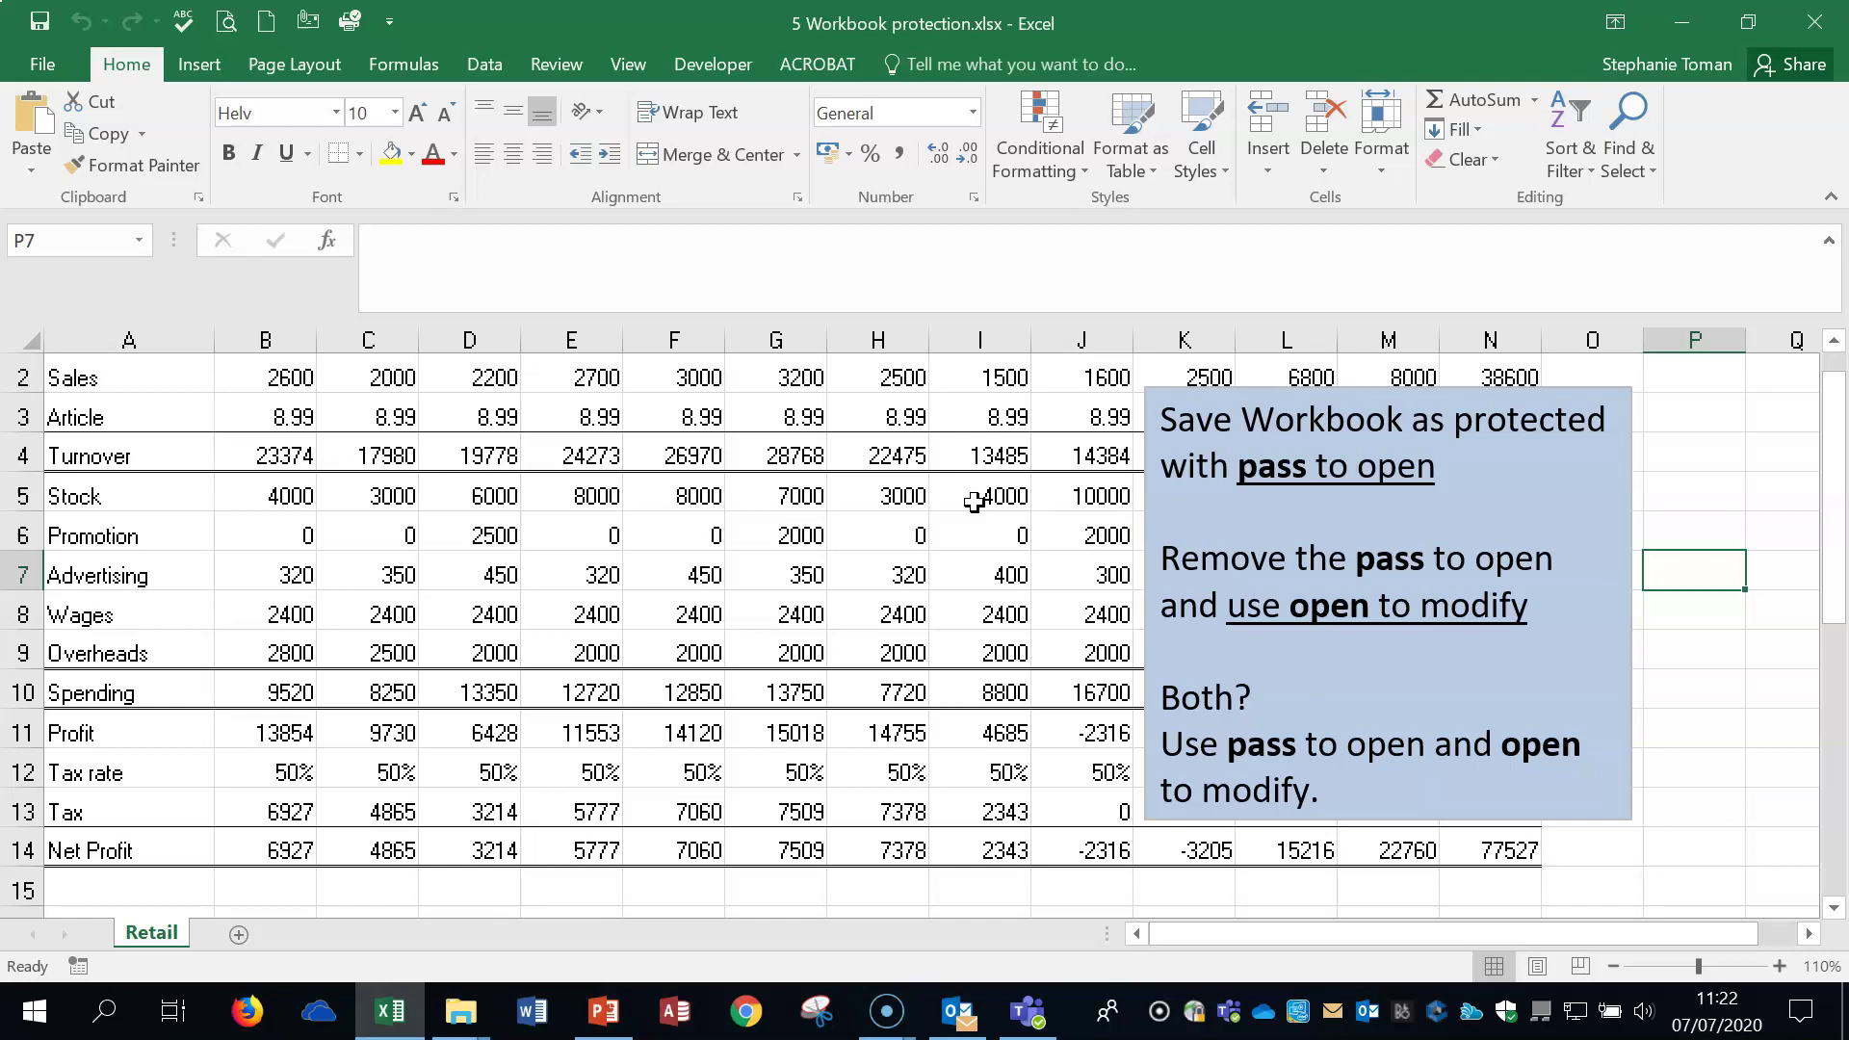
pyautogui.click(1817, 21)
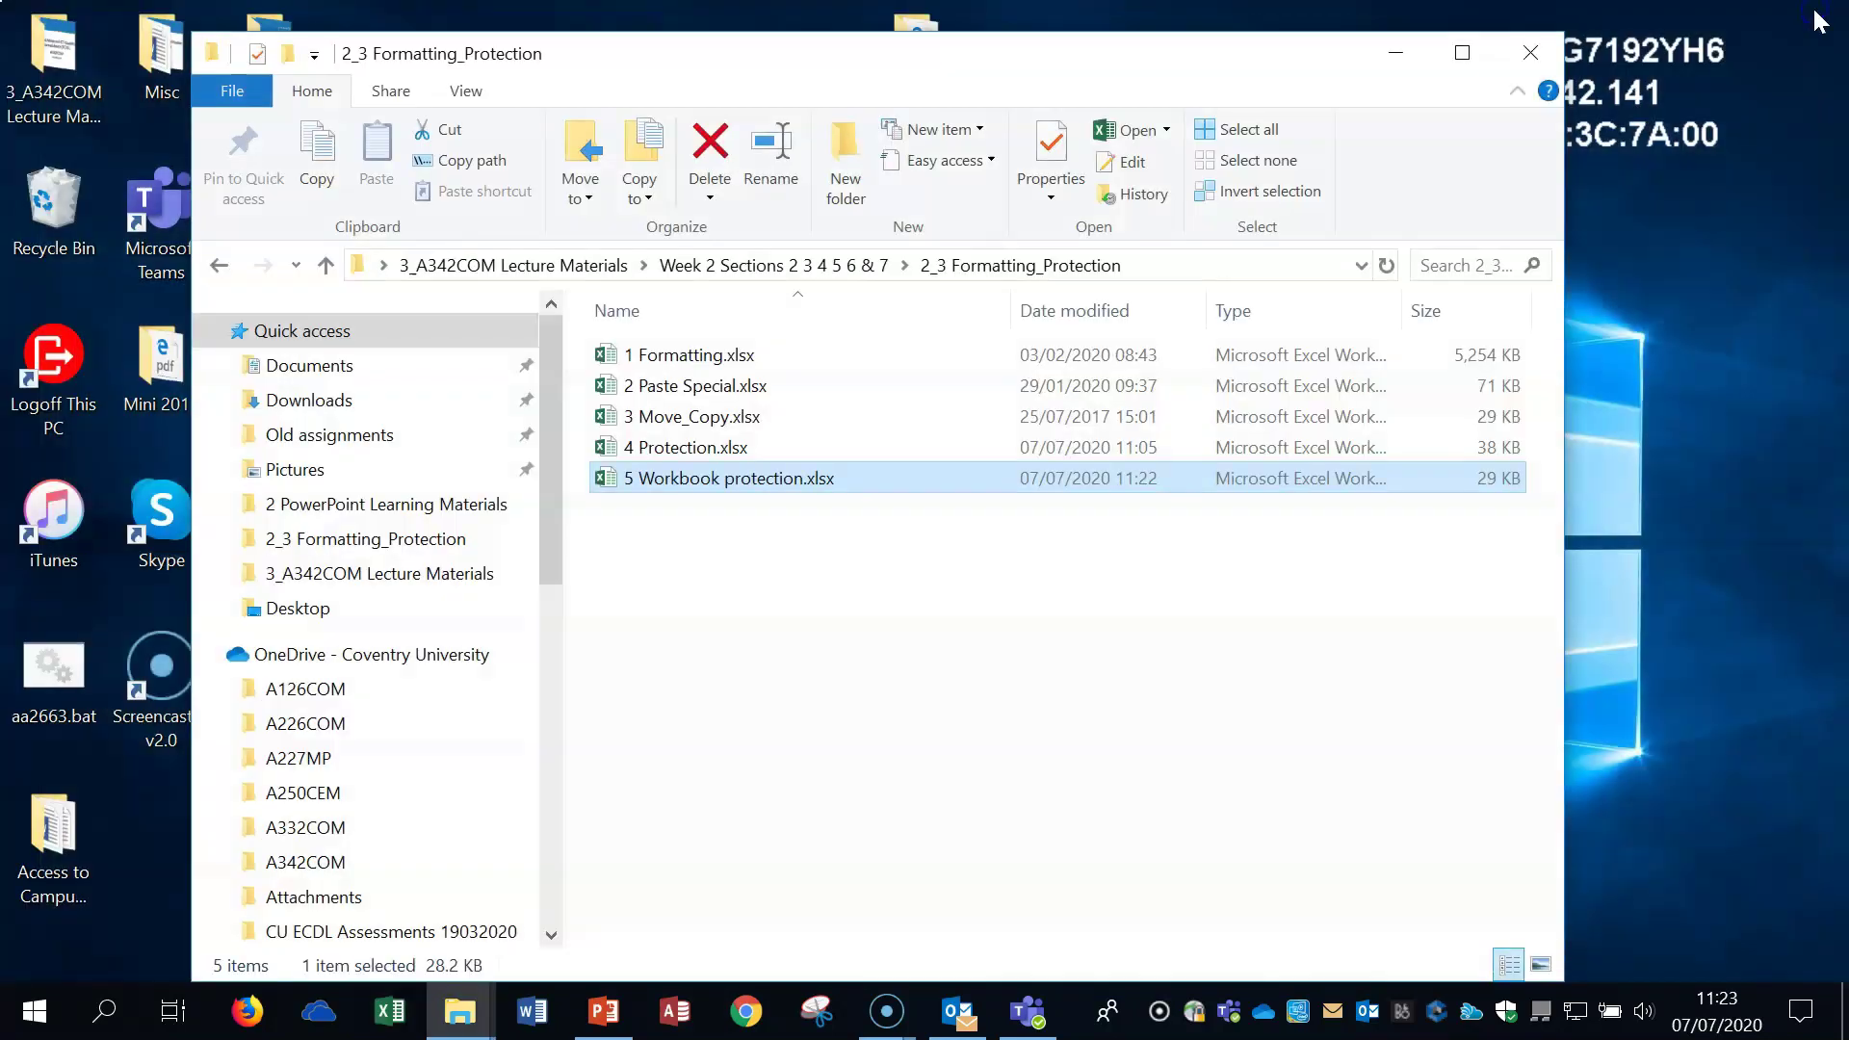